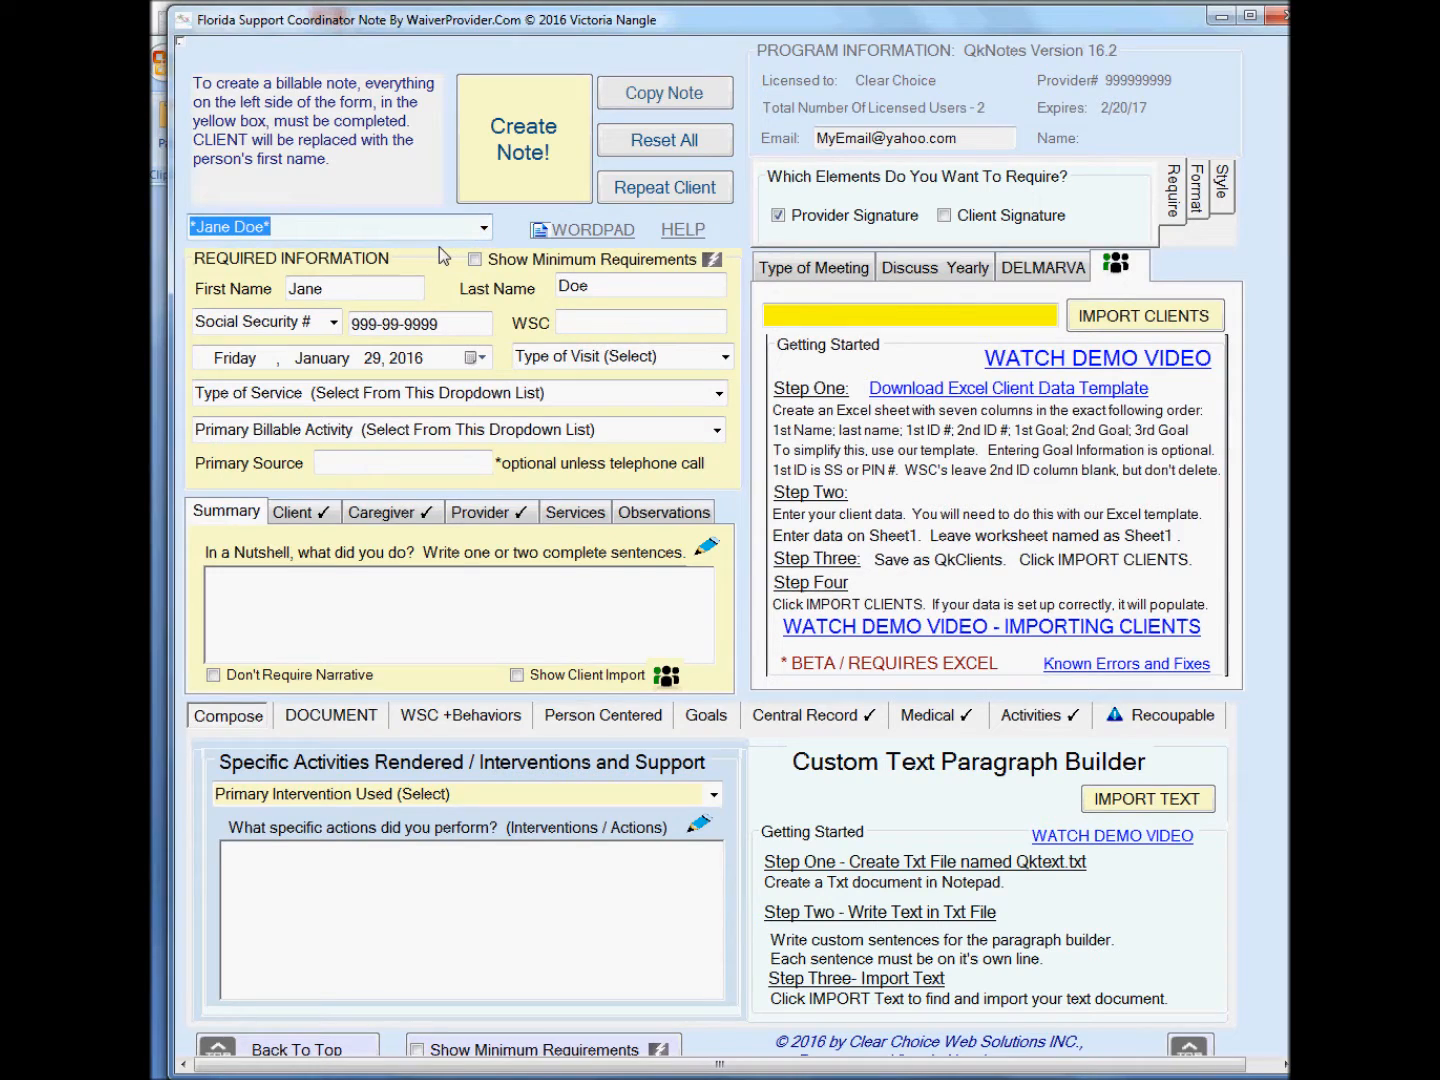
Set the note date to Thursday, January 28, 2016 and enter the support coordinator's full name in the WSC field.
click(476, 356)
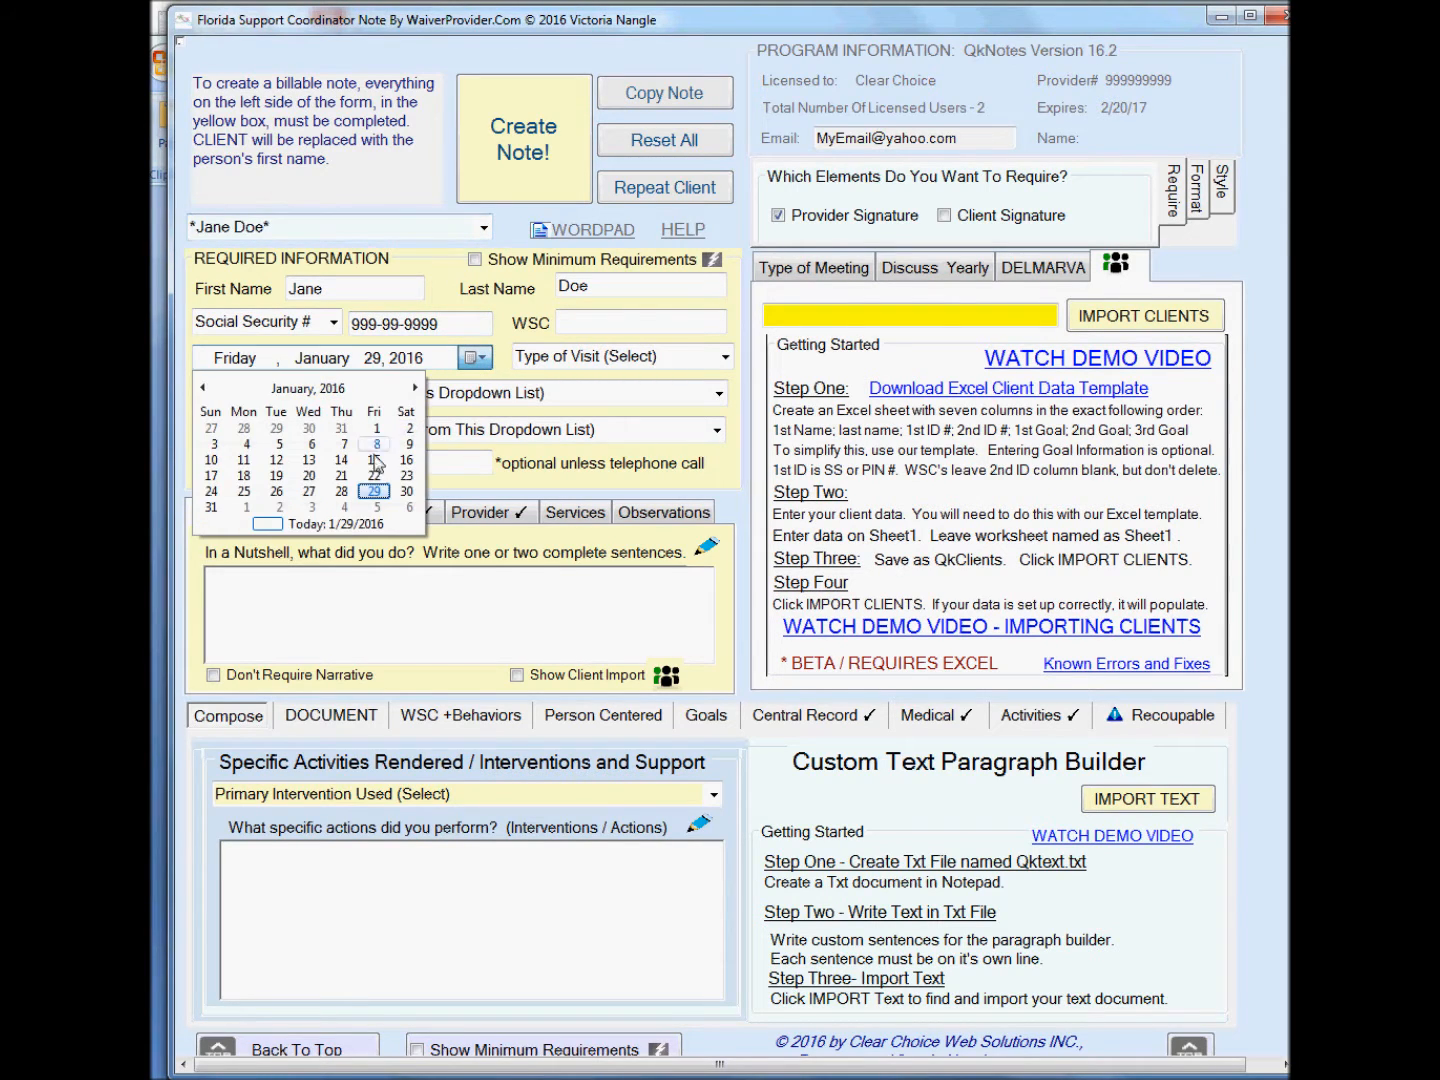
click(343, 491)
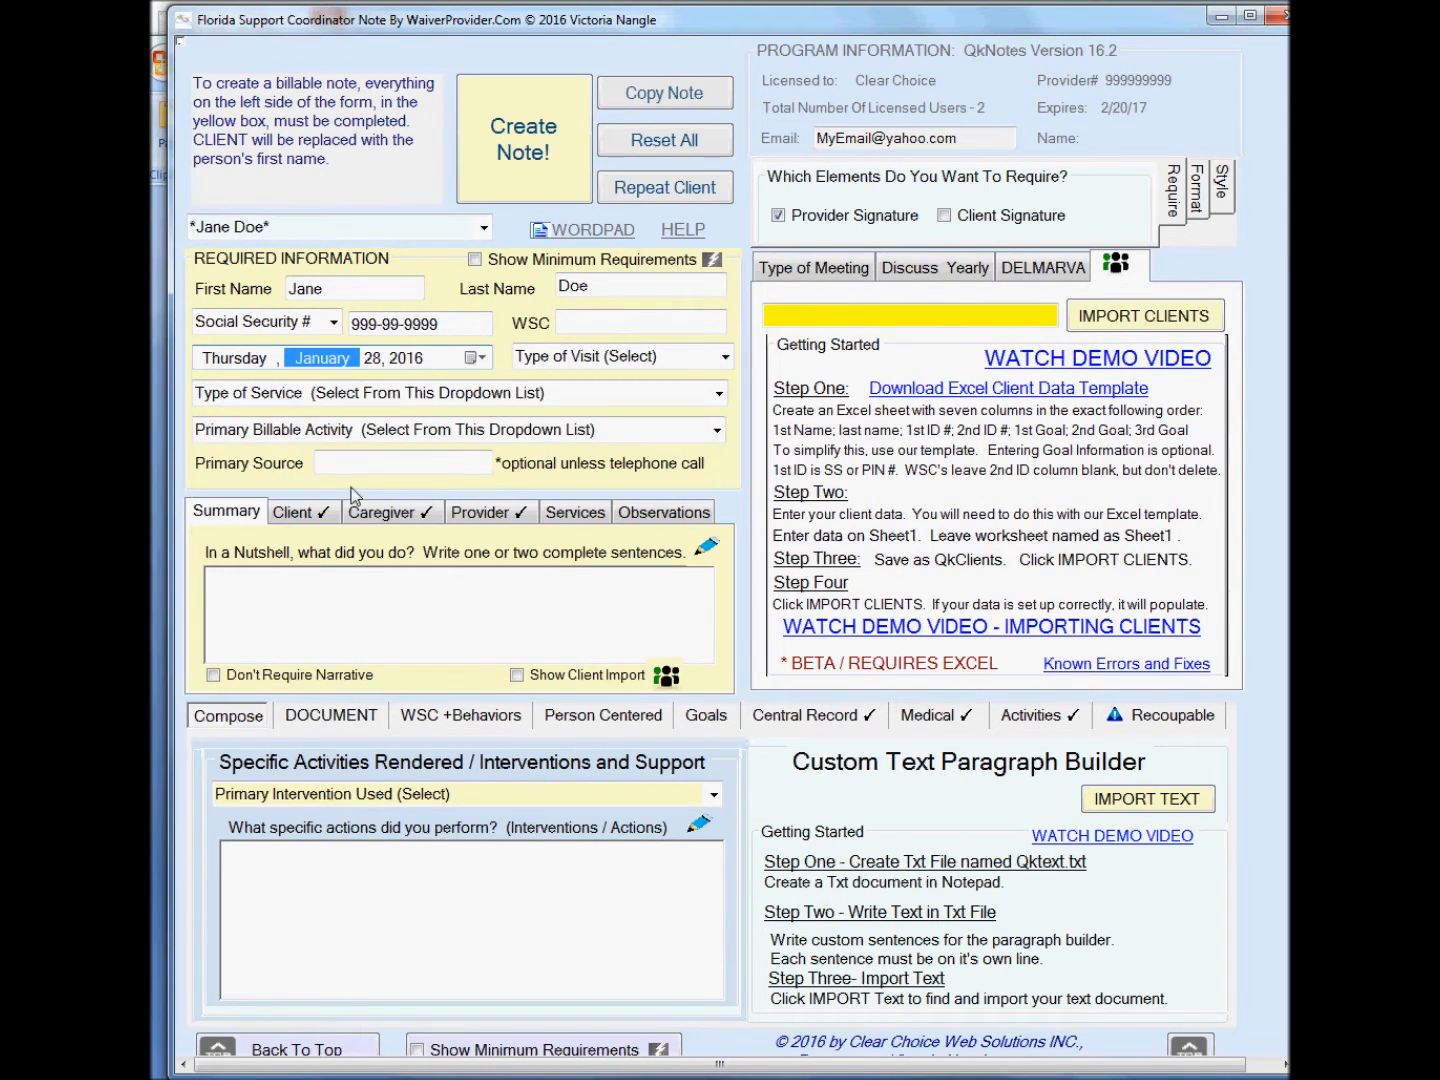
click(592, 324)
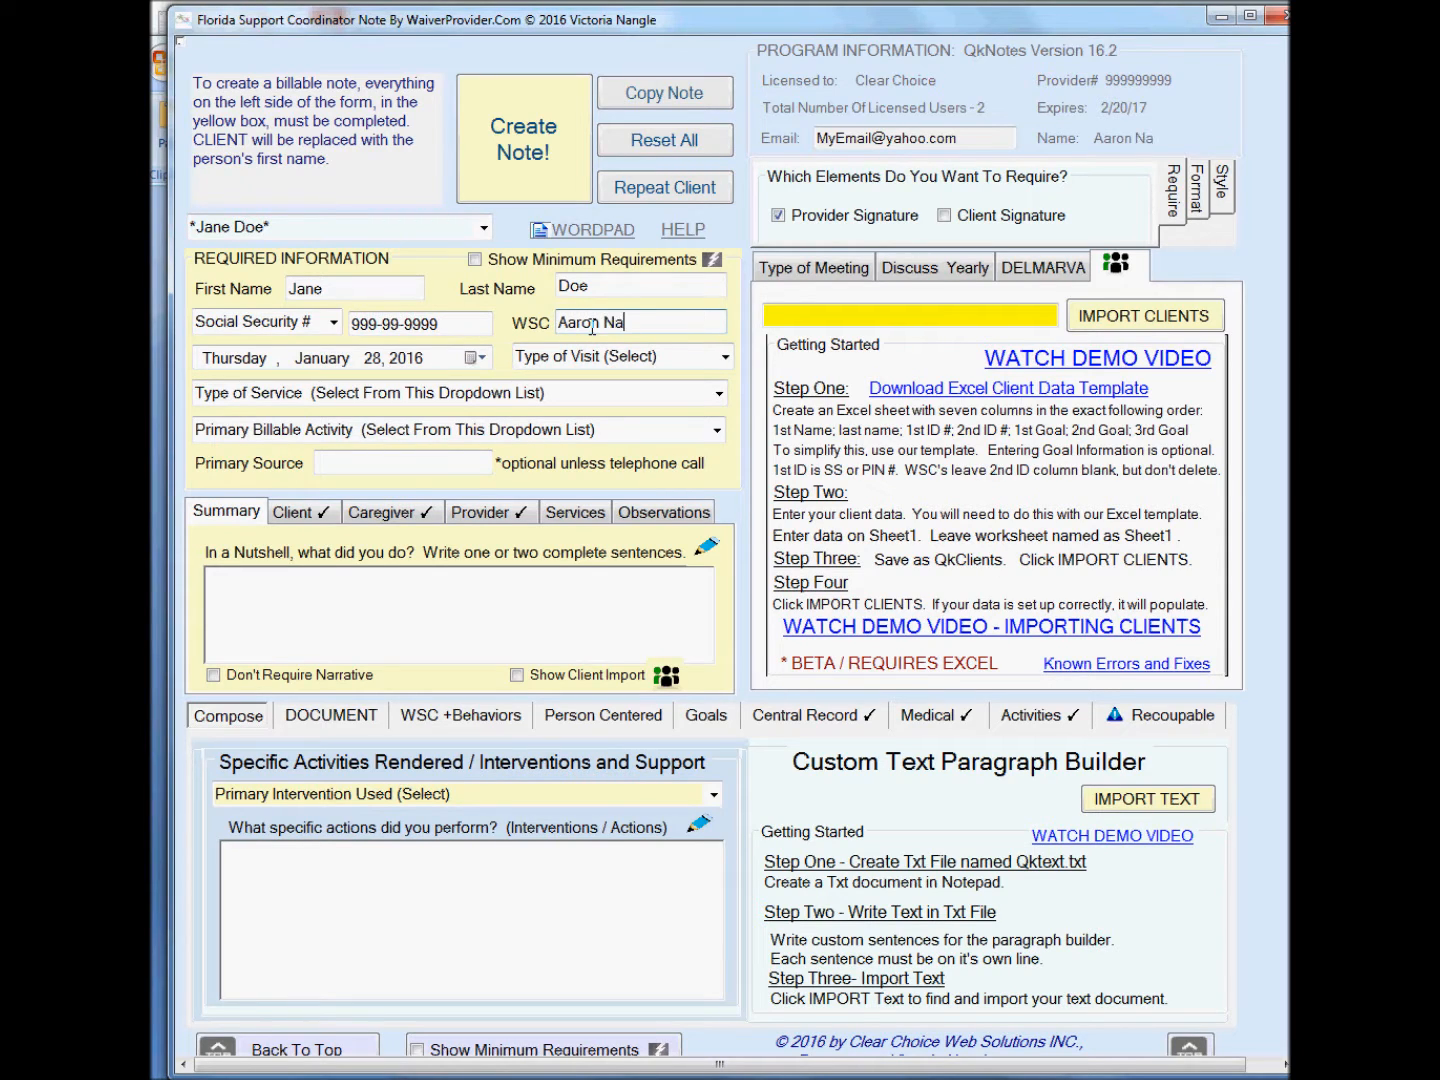
Choose Group Home Visit as the type of visit and Support Coordination - Full G9012UC as the type of service.
click(725, 360)
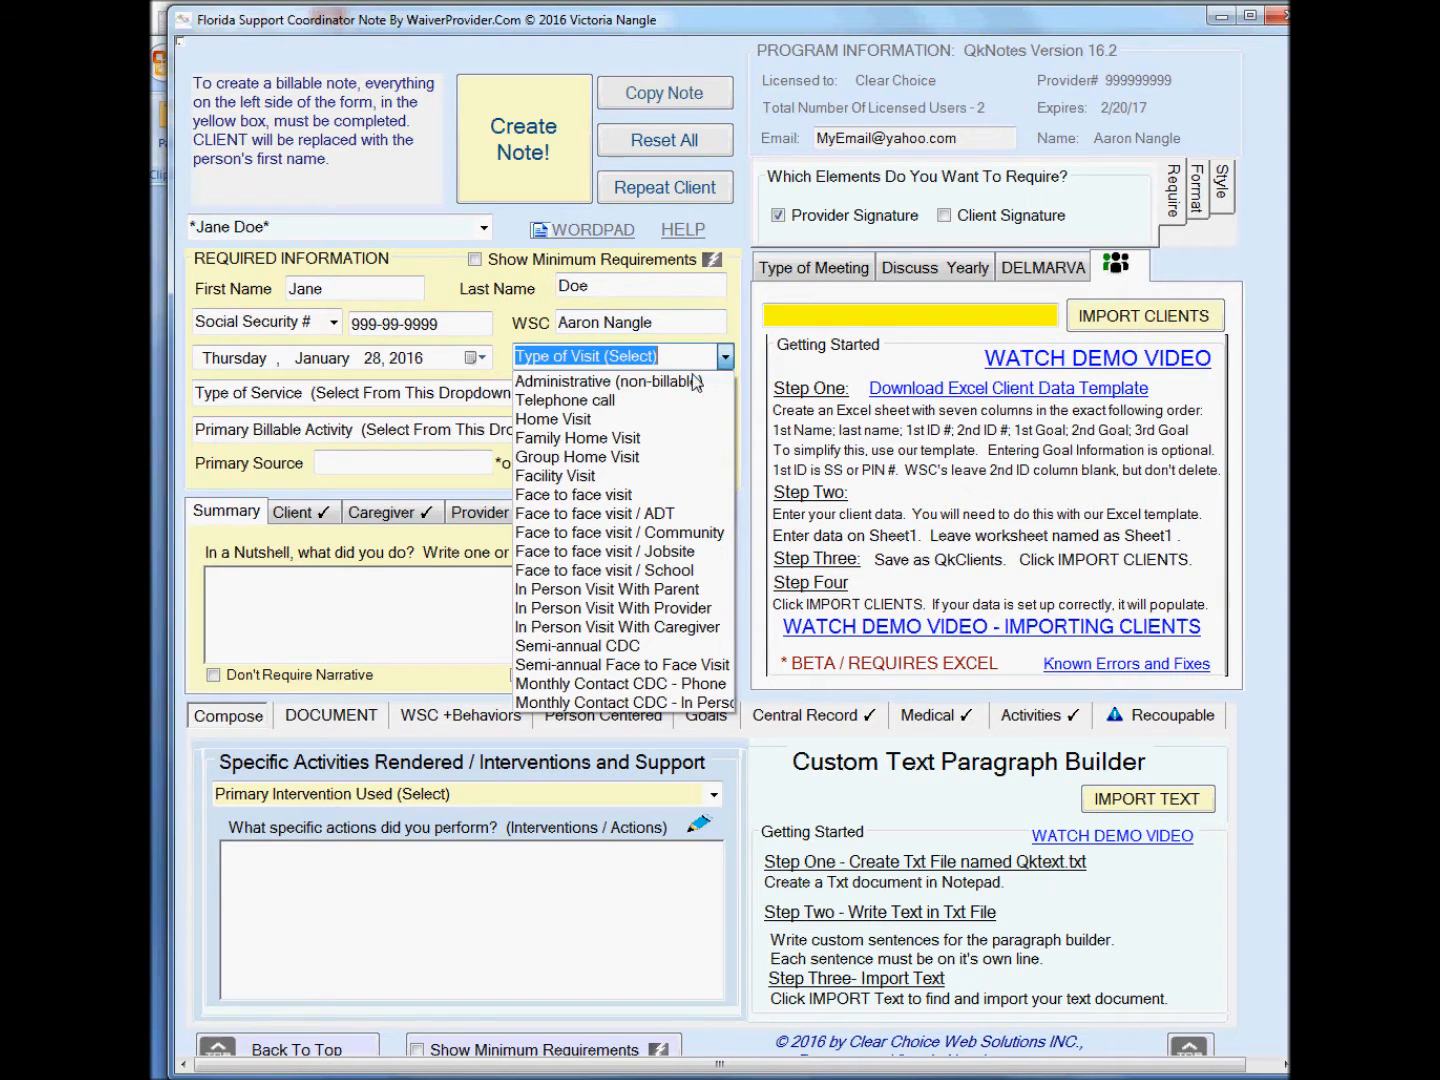
click(641, 457)
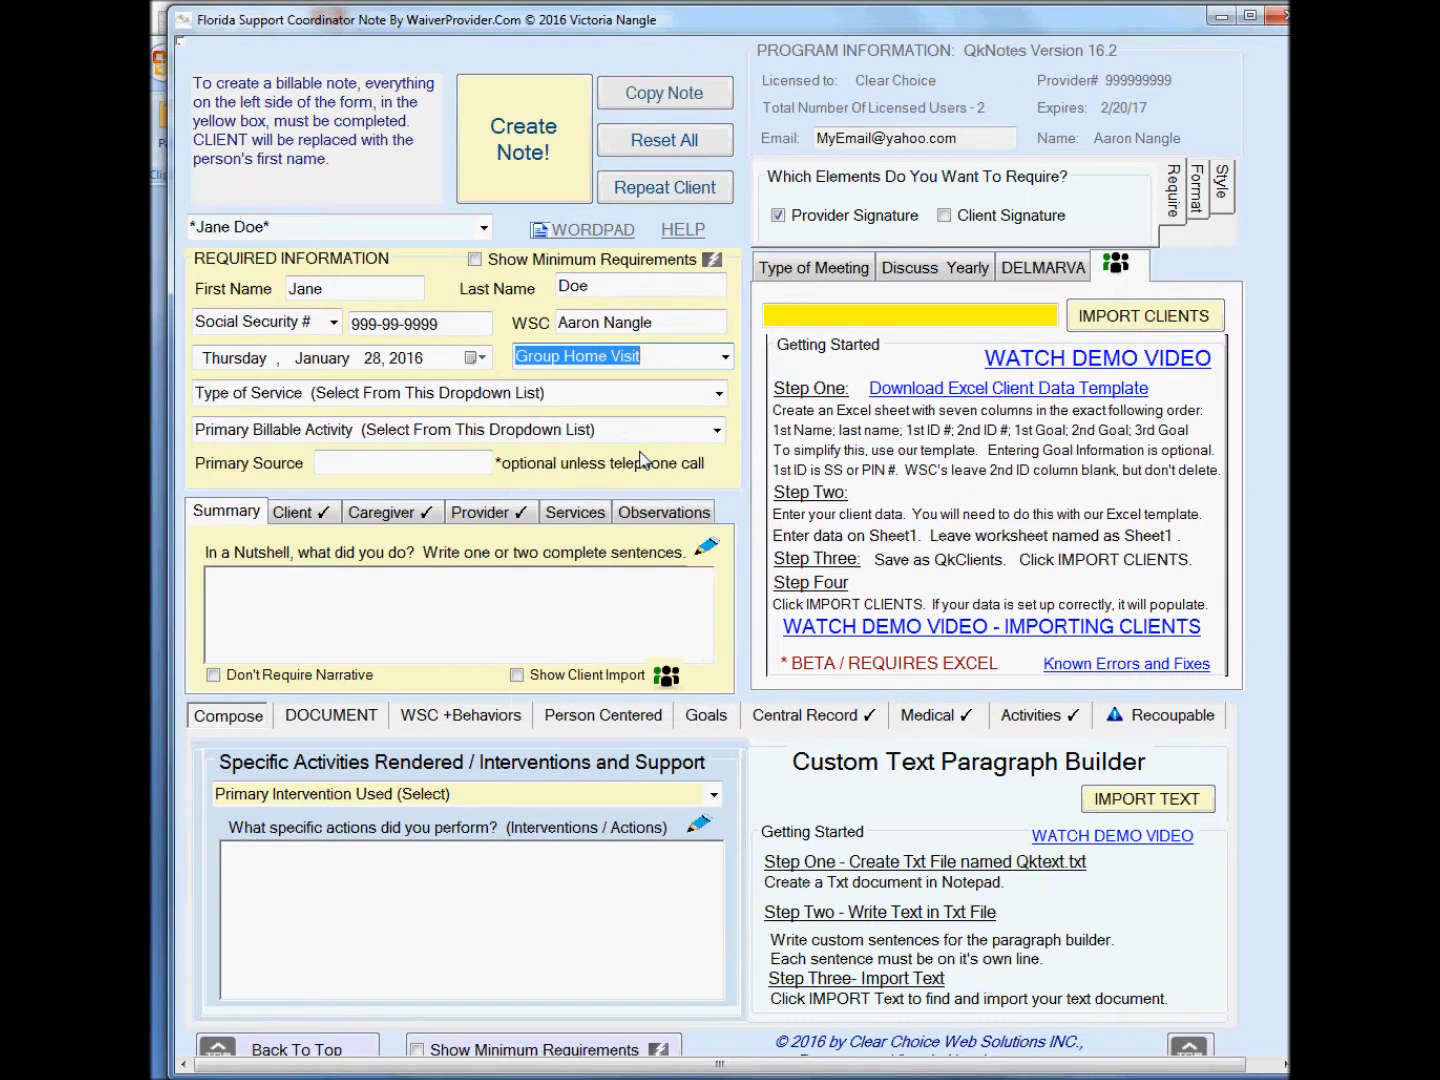
click(719, 393)
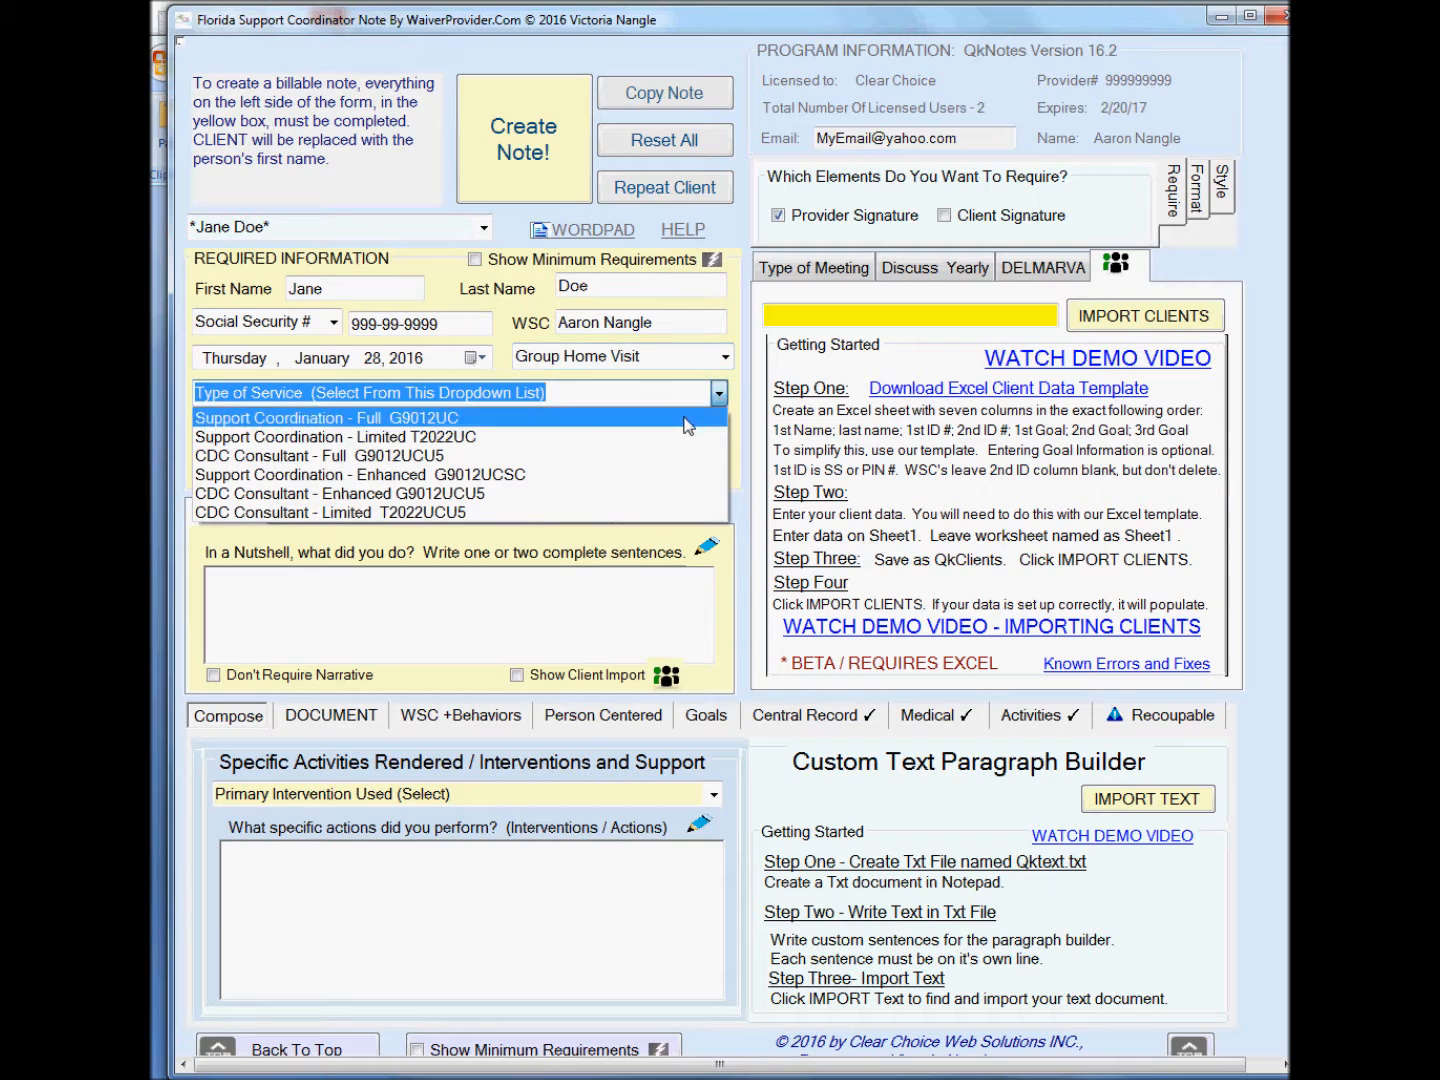
click(688, 415)
Choose Monitor health and well being as the billable activity and enter the group home manager, with first name, as primary source.
click(716, 430)
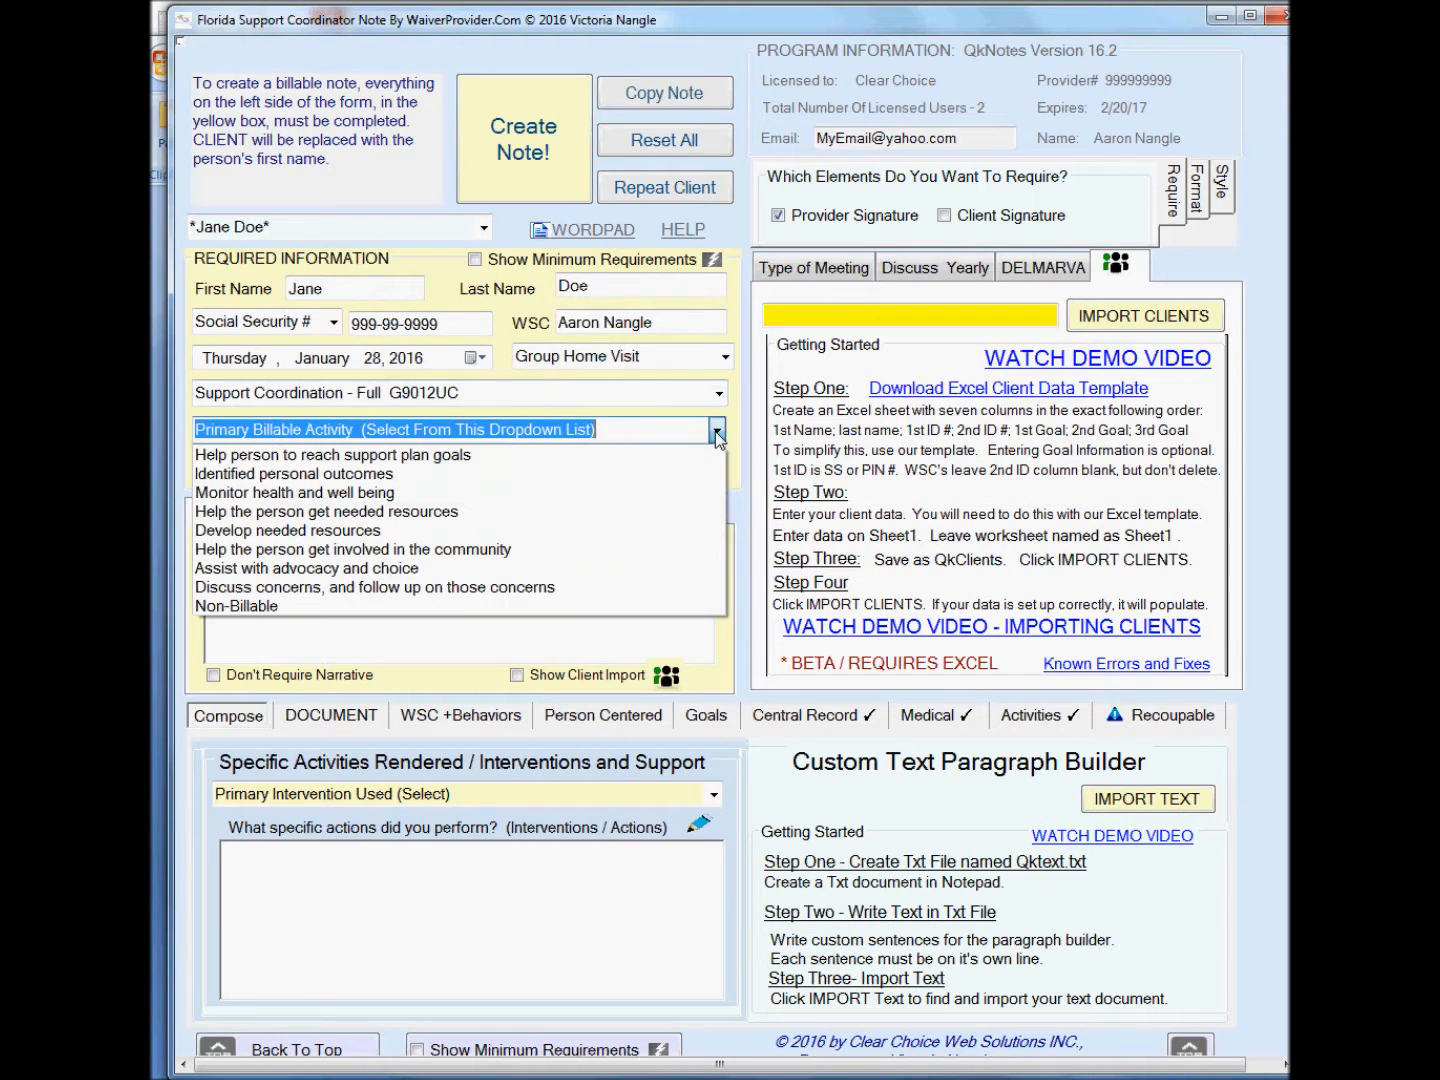
click(606, 493)
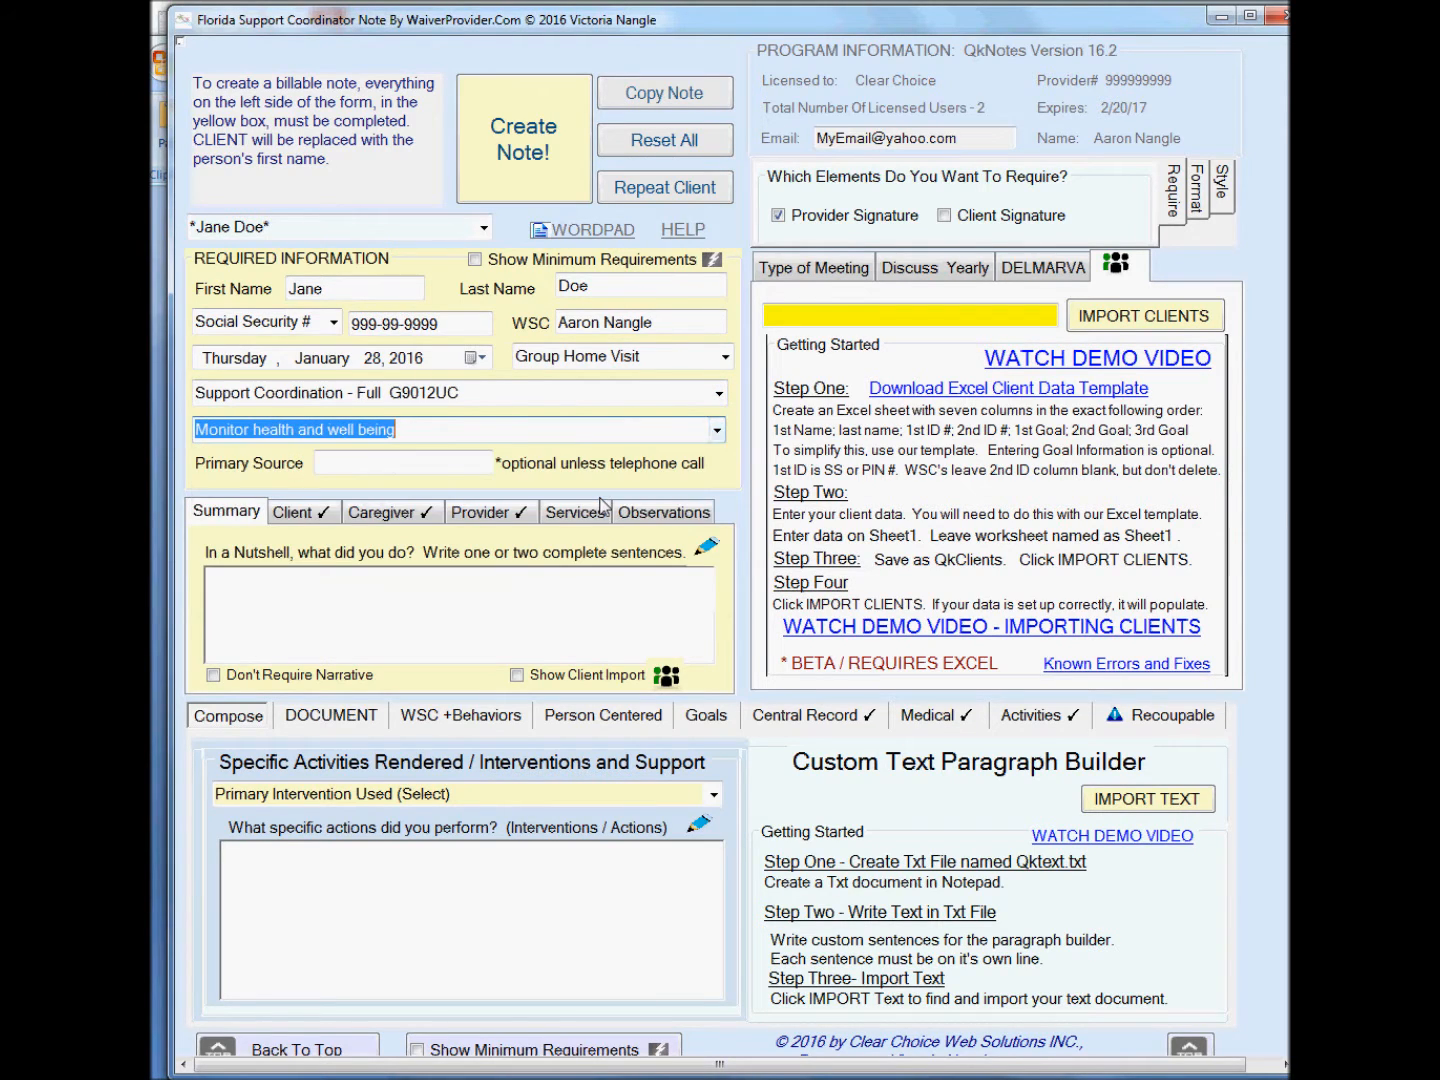
click(393, 465)
text(Bill, the)
text( group home)
text( manager)
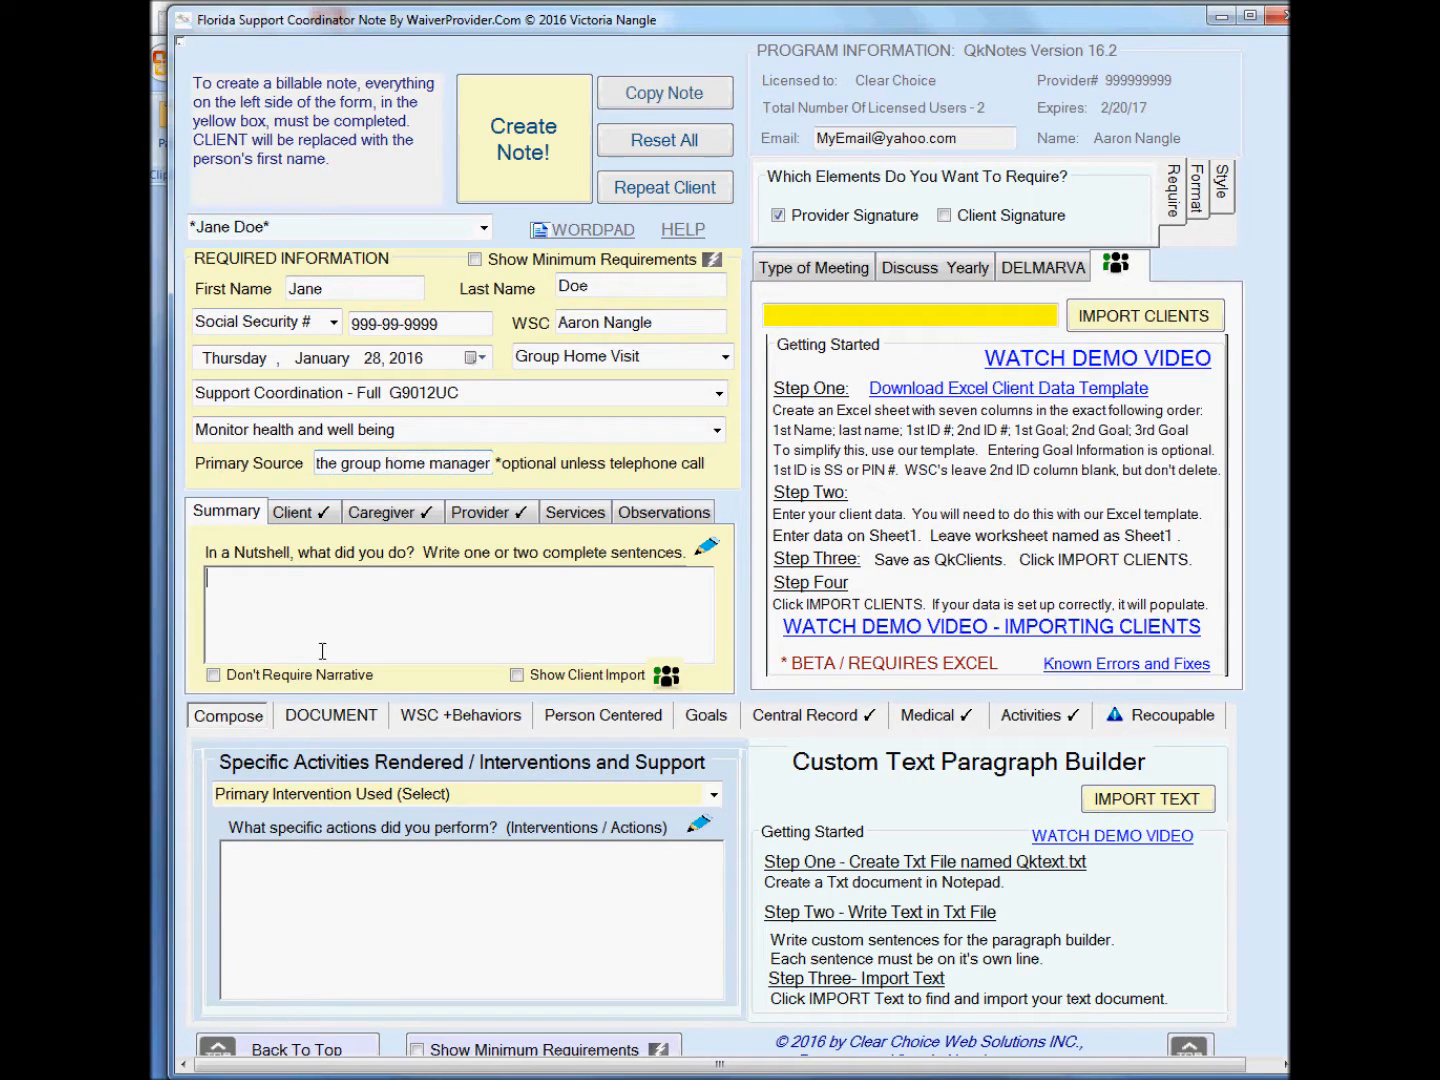
text(I went to ch)
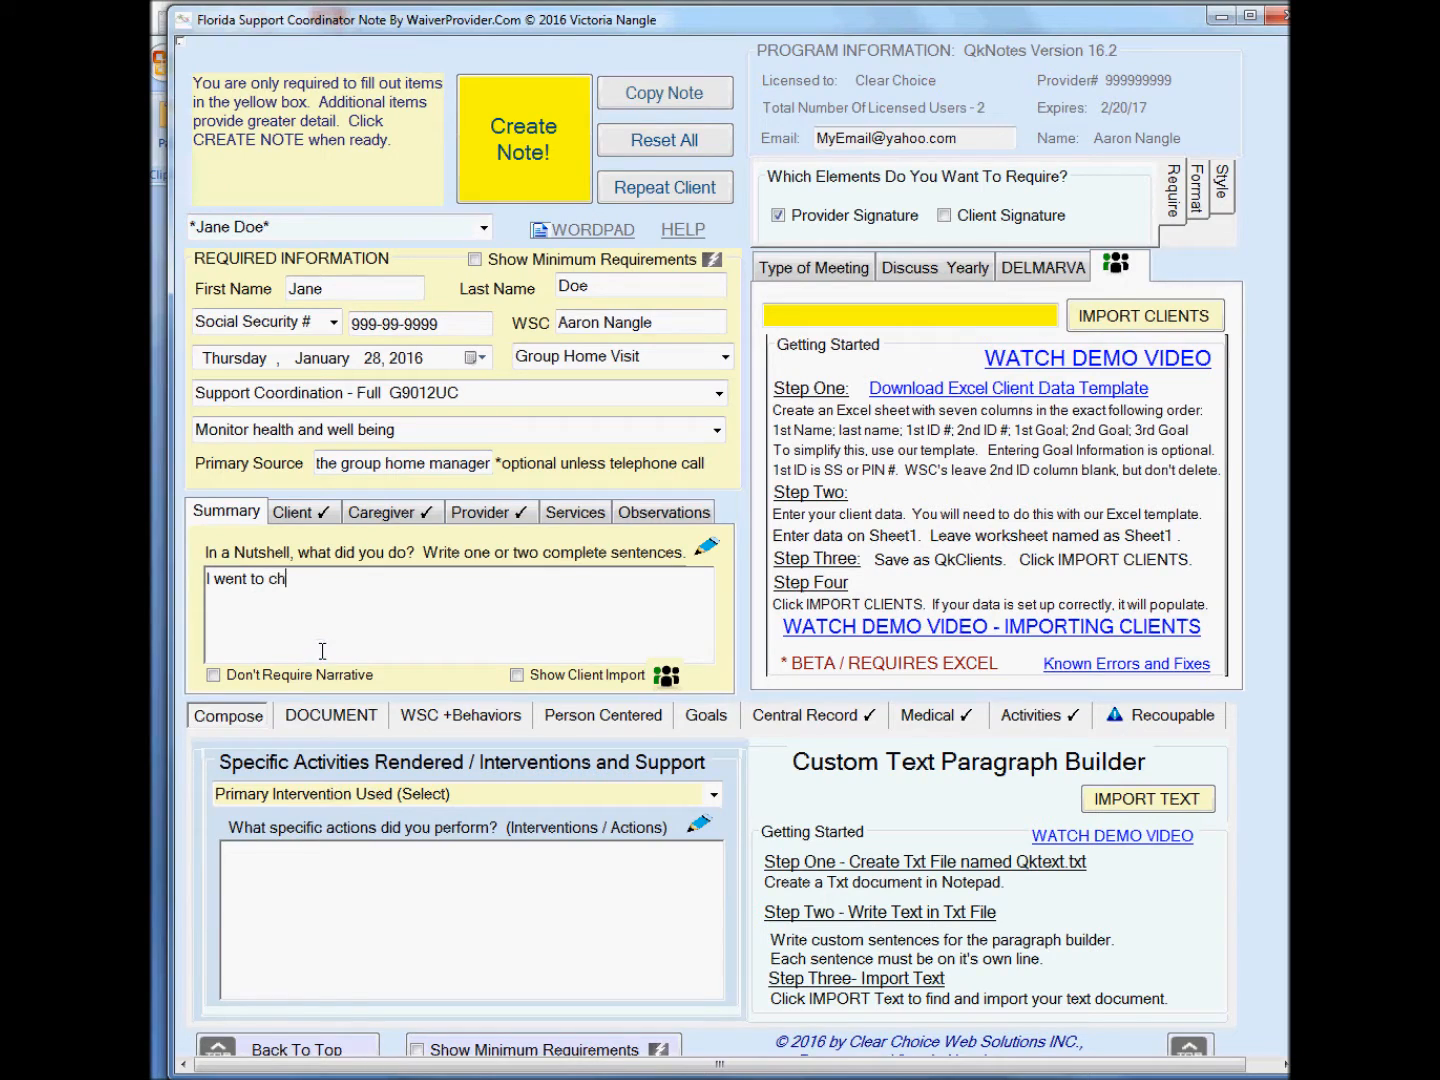
text(eck on Jane.)
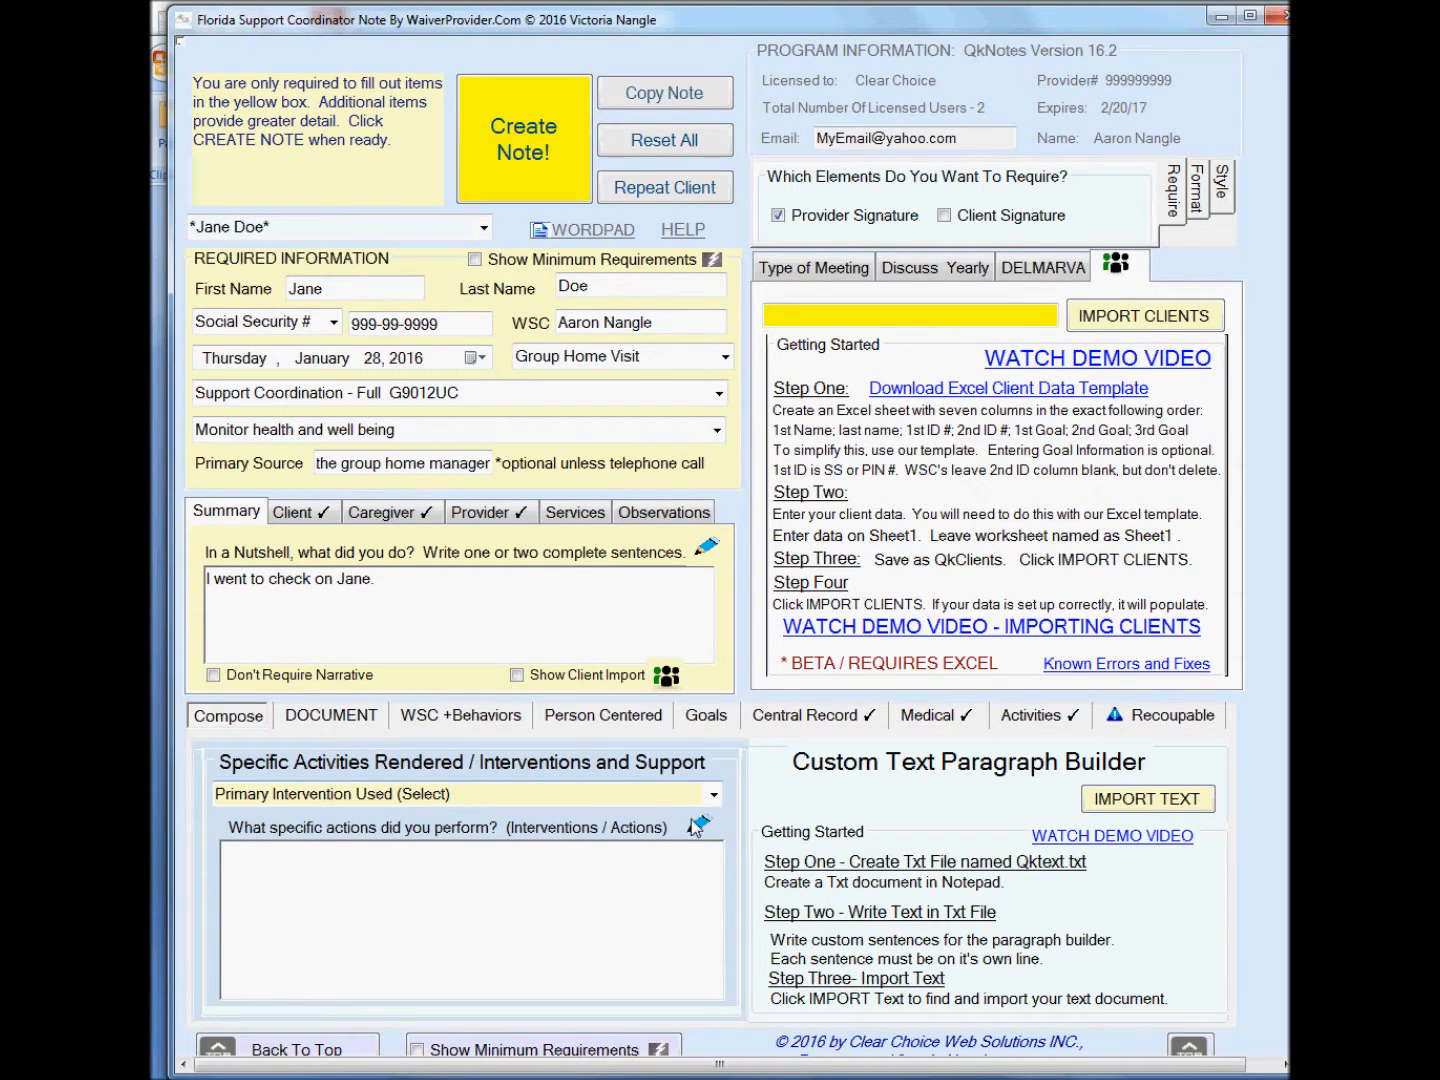
Write a summary sentence saying you went to check on the client, and pick providing service monitoring as the primary intervention.
click(712, 797)
scroll(447, 669, down, 5)
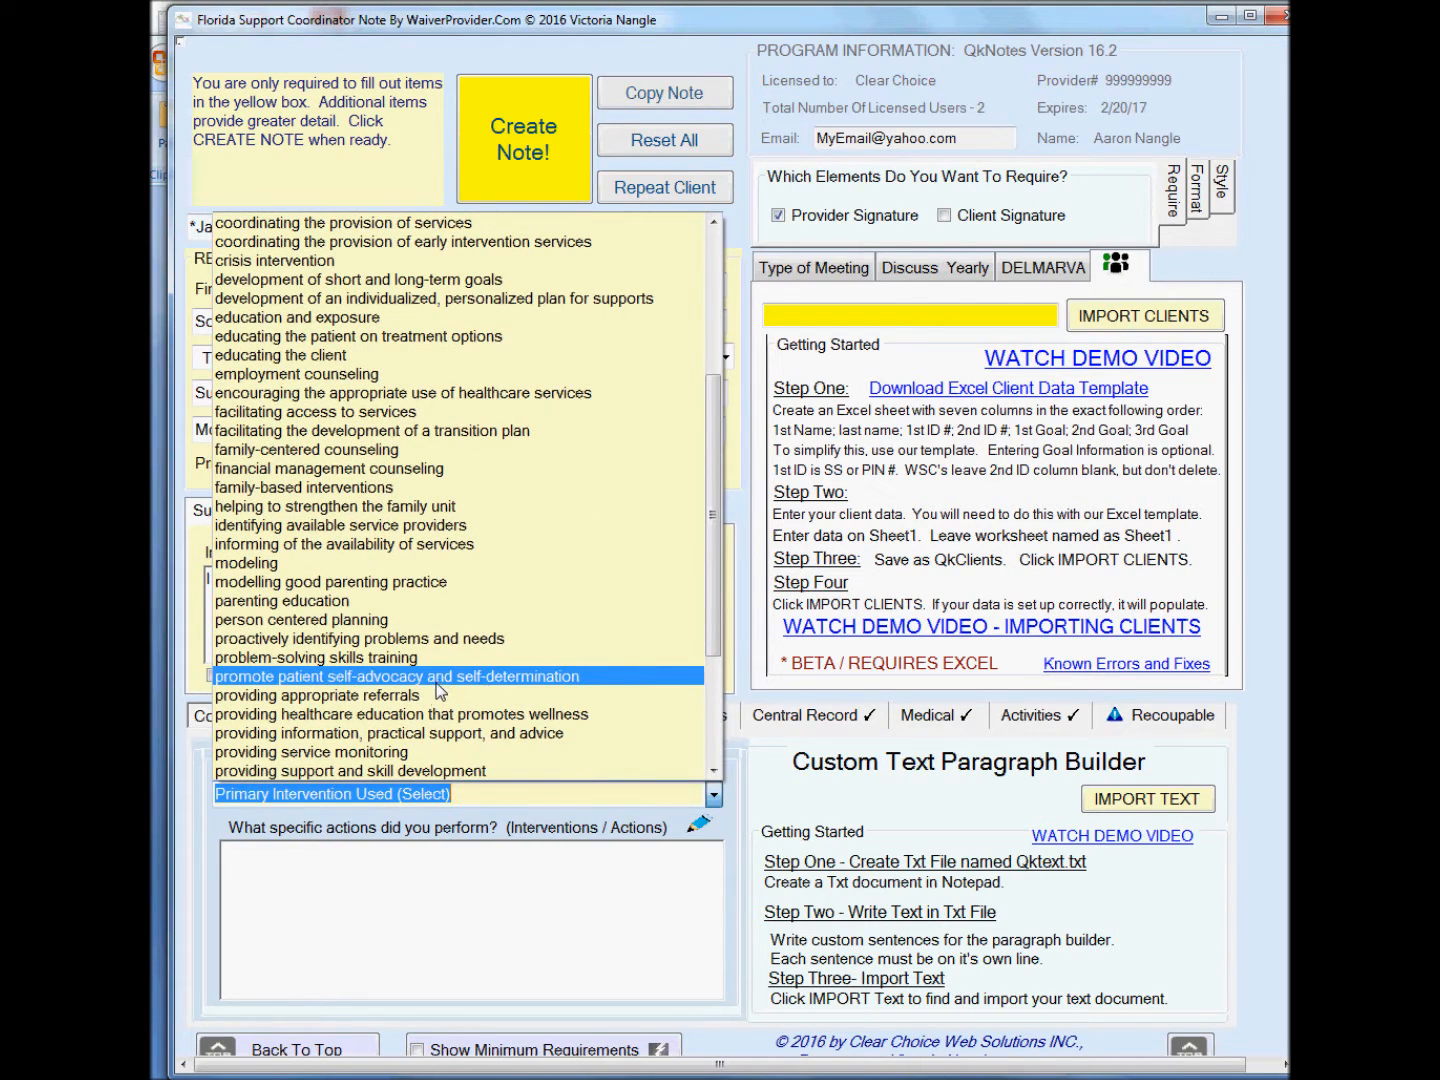
click(421, 752)
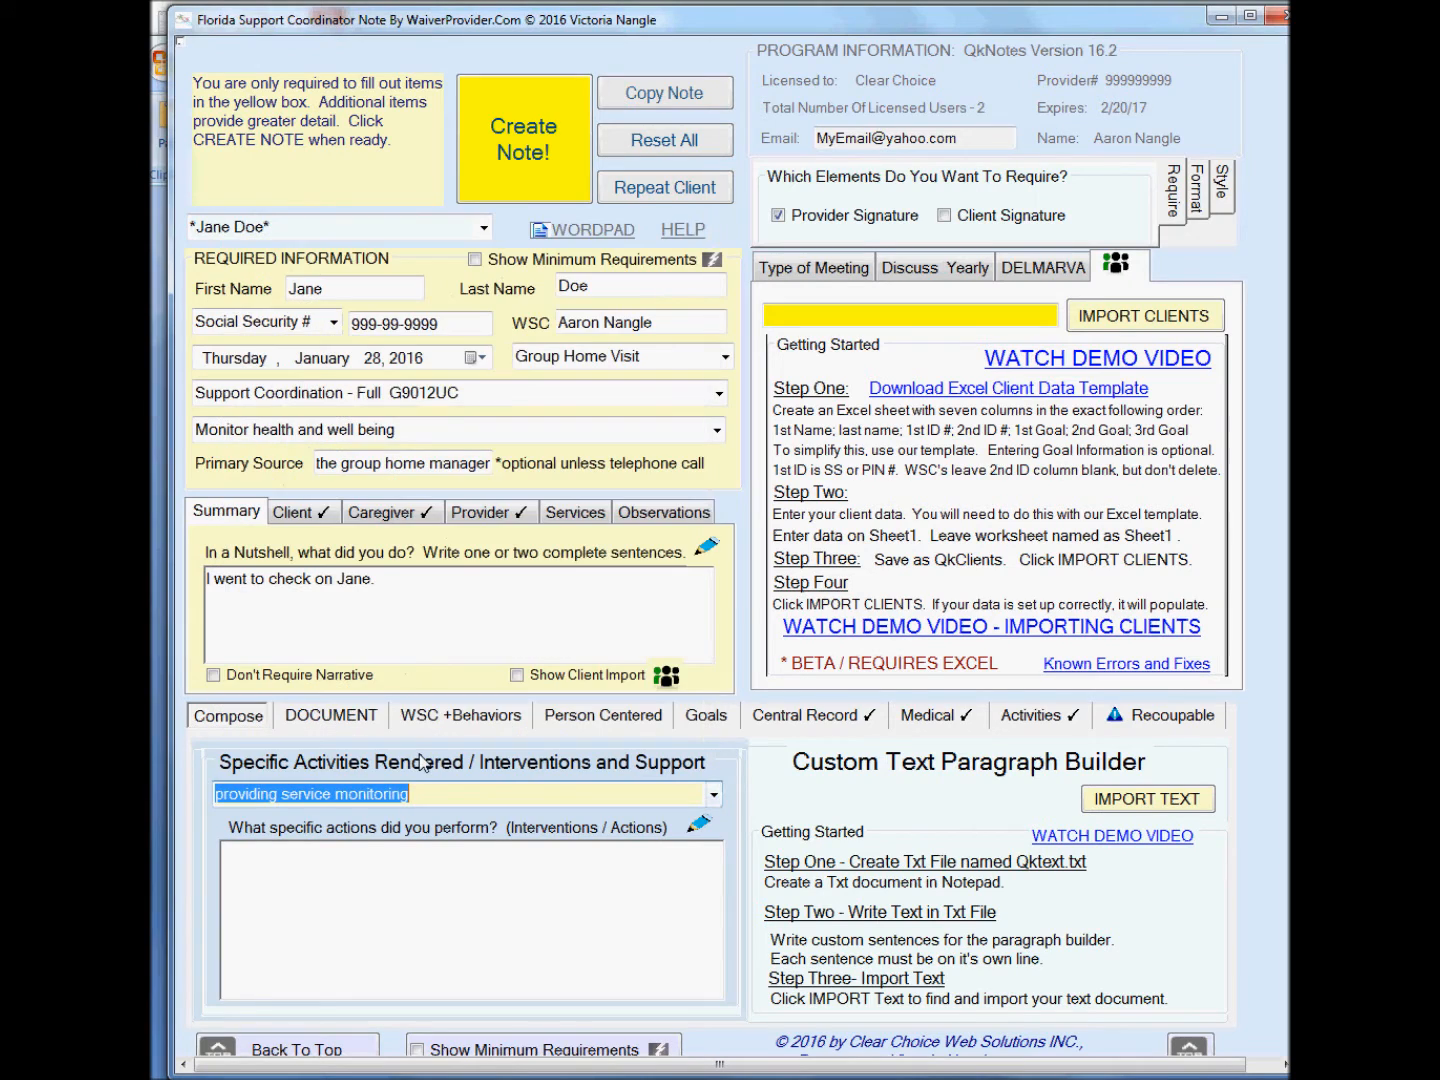
On the client details, set mood to Appeared to be anxious and hygiene to Good personal hygiene.
click(288, 514)
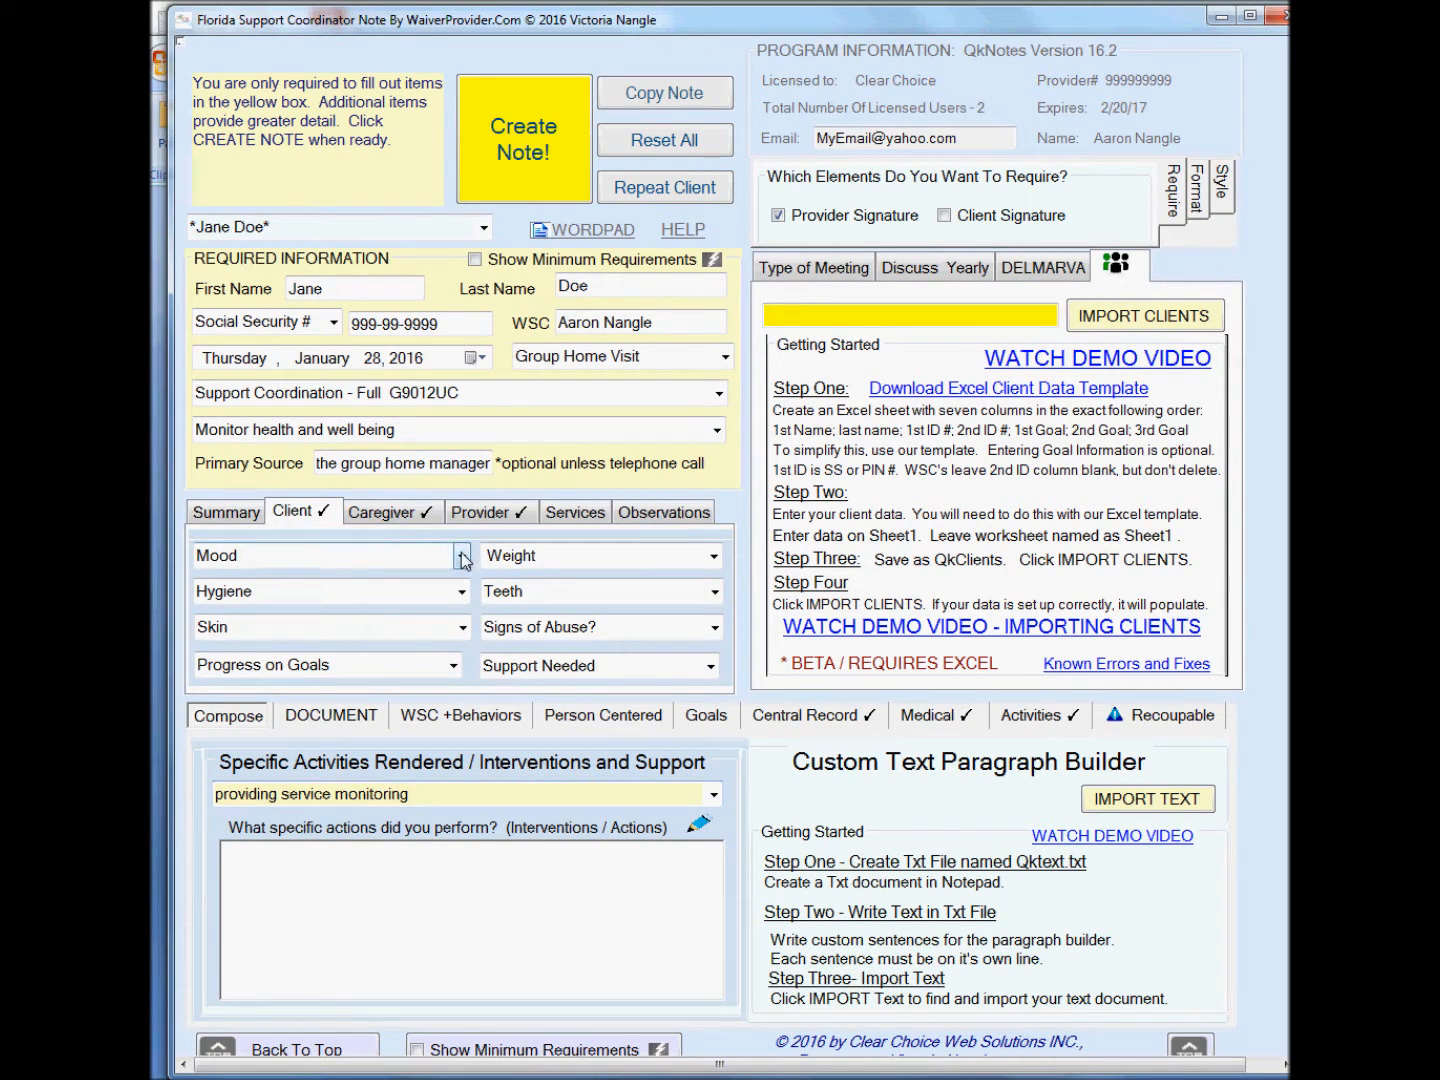
click(463, 558)
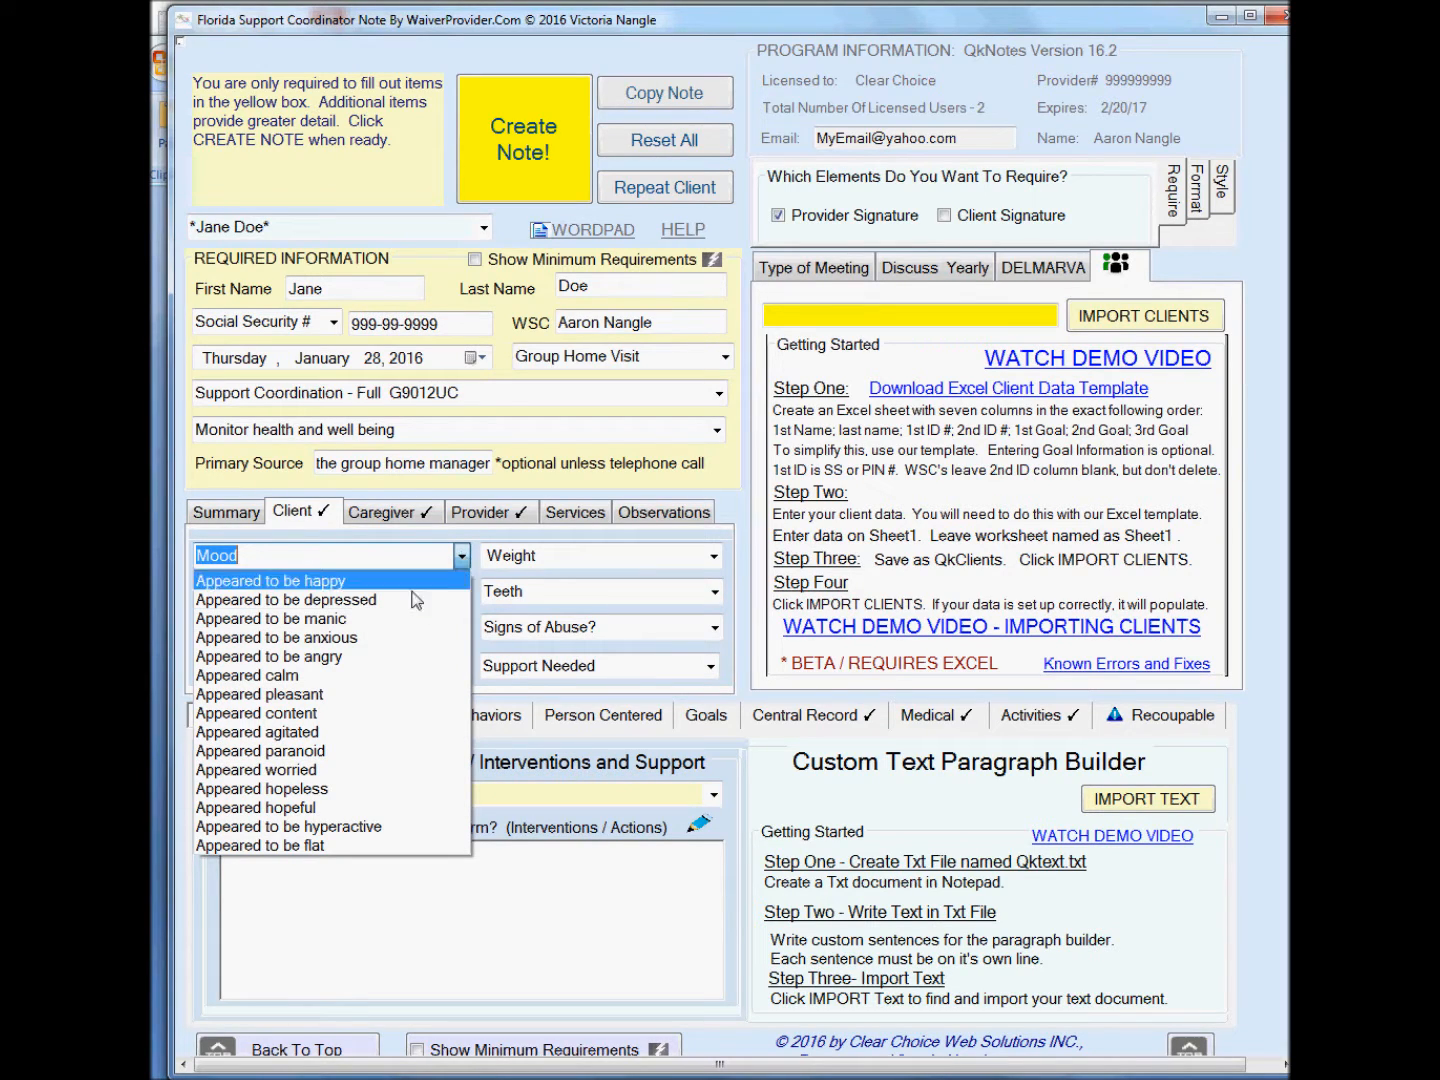
click(374, 638)
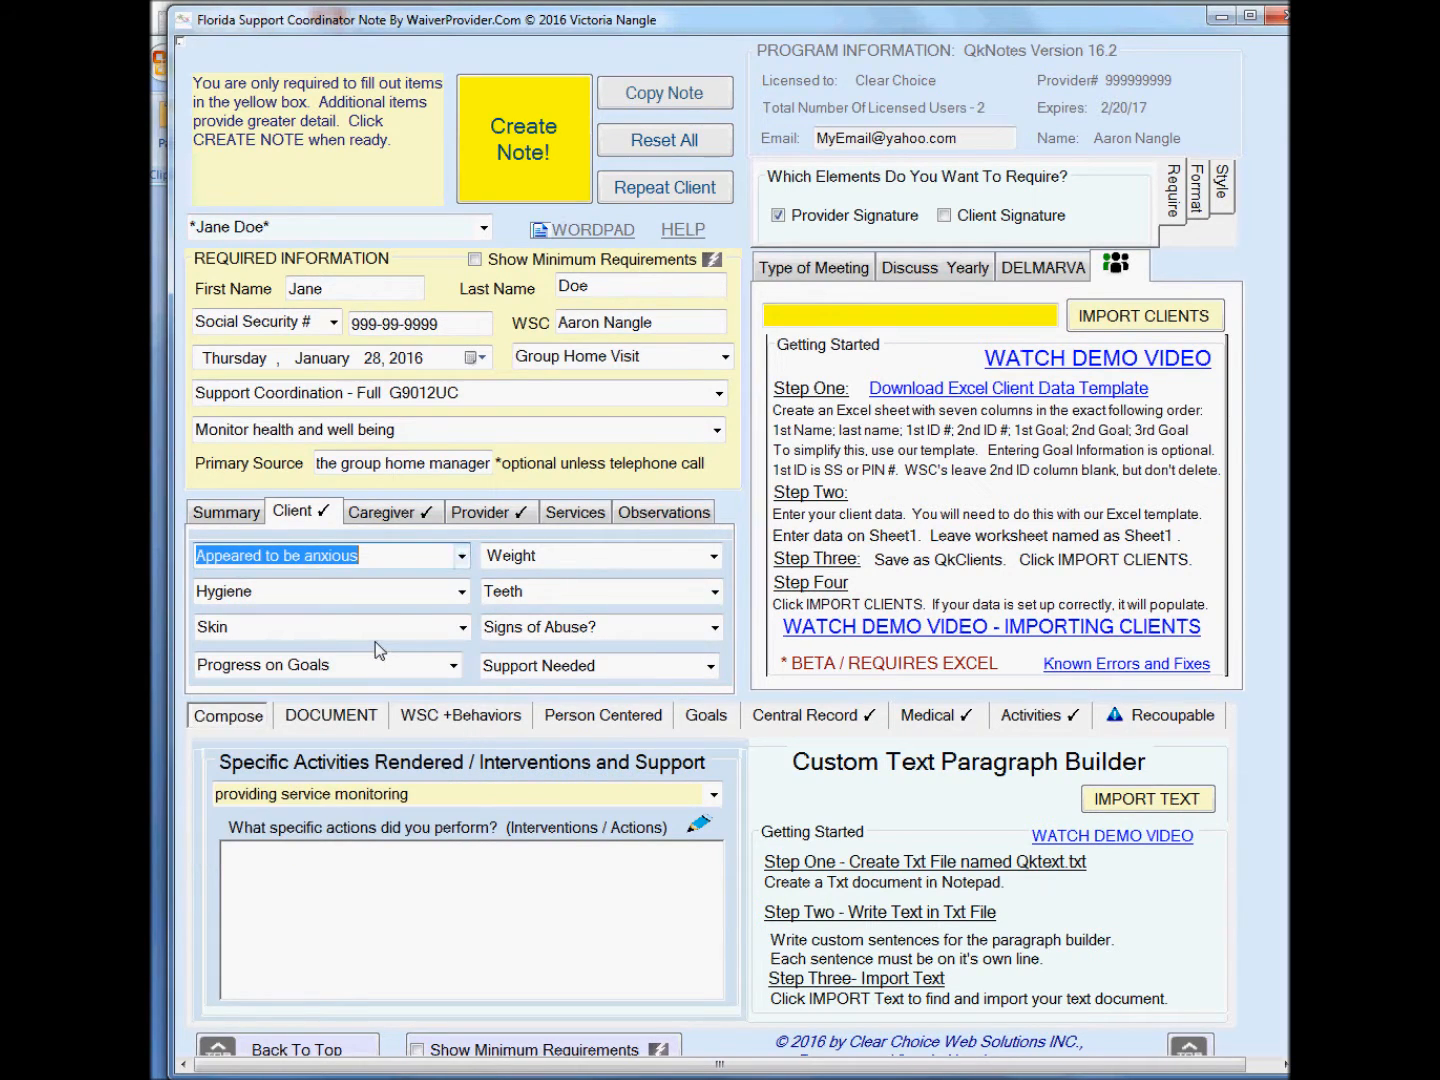
click(461, 592)
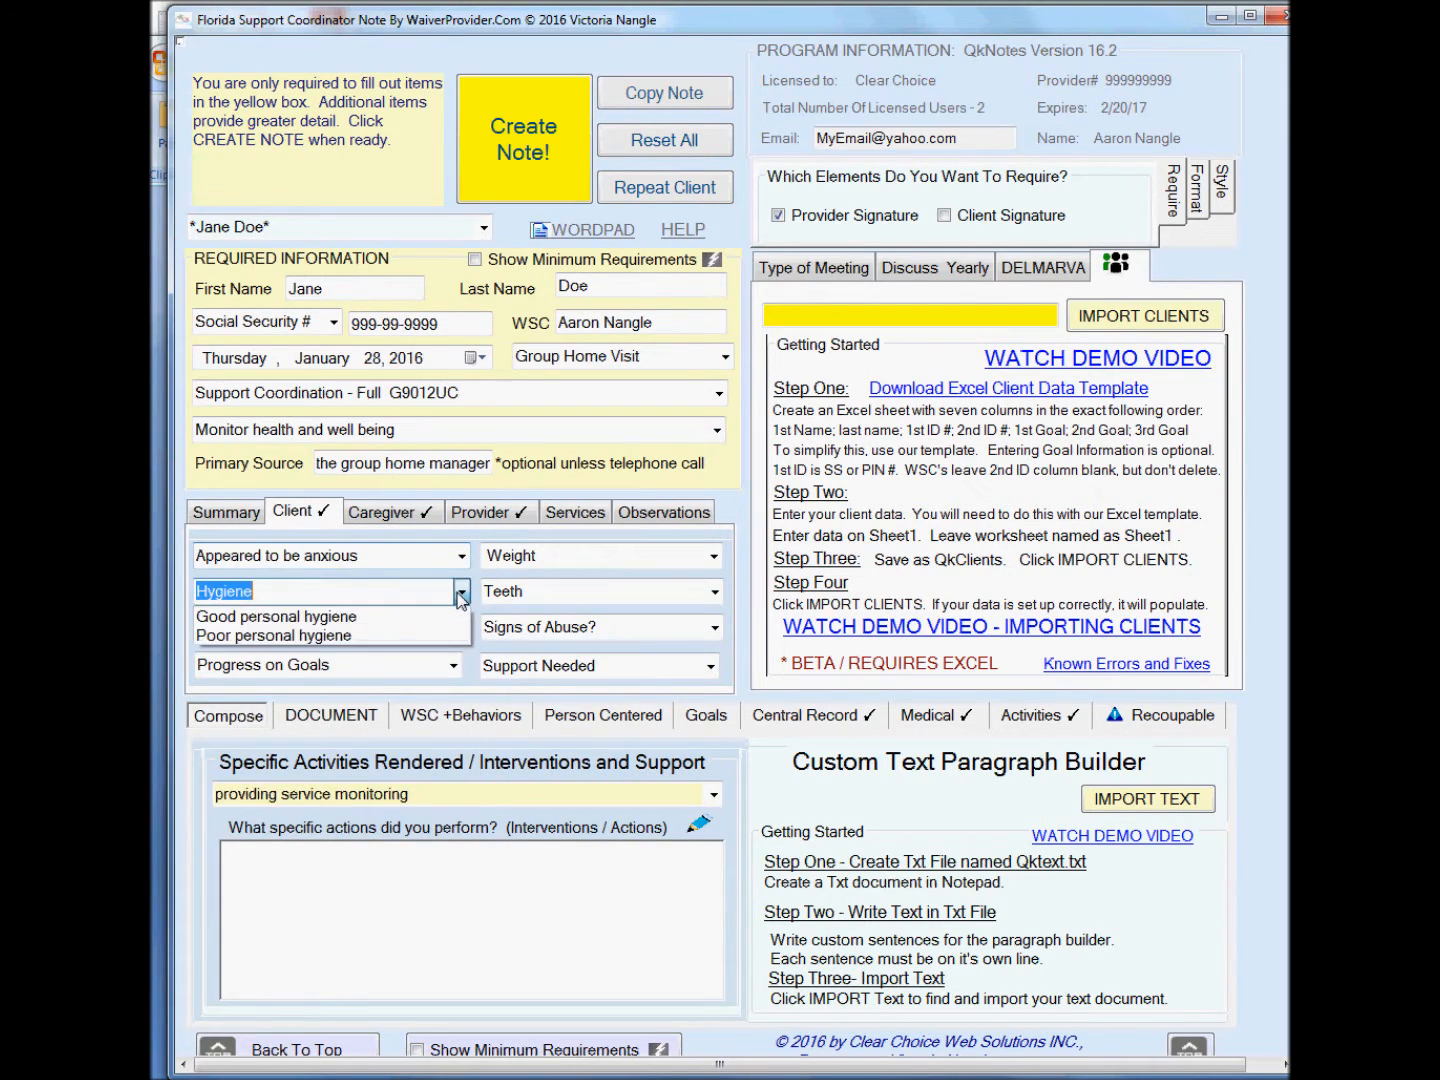
click(354, 619)
Set progress on goals to Making Limited Progress on Goals and weight to Has gained weight.
click(454, 666)
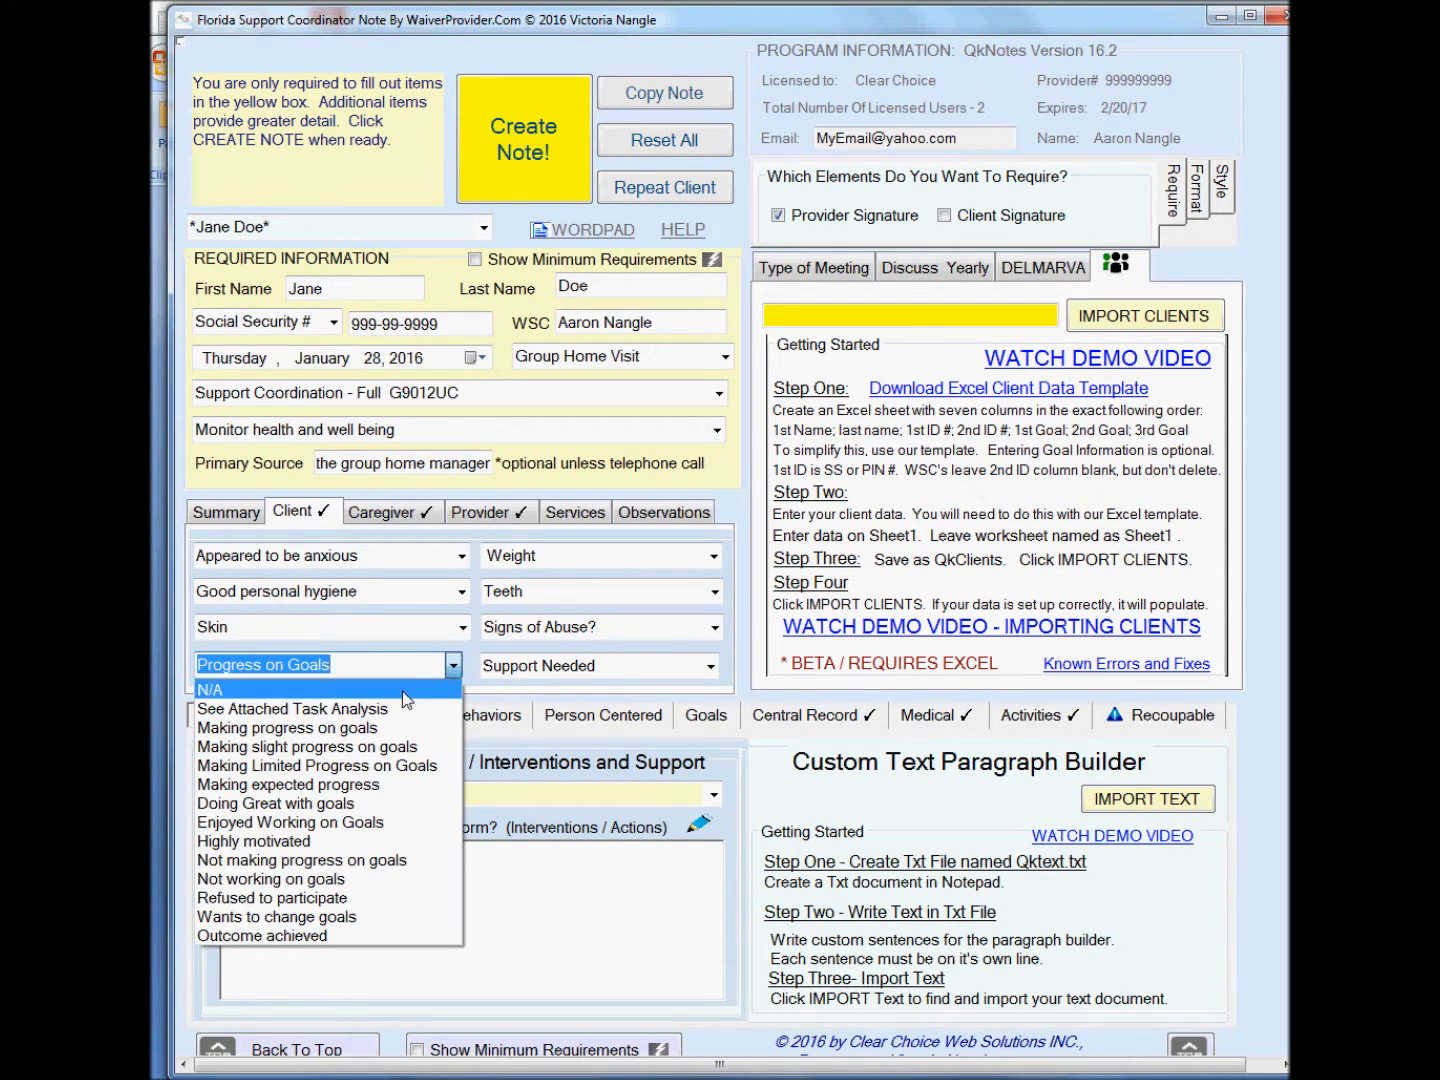
click(389, 766)
click(714, 556)
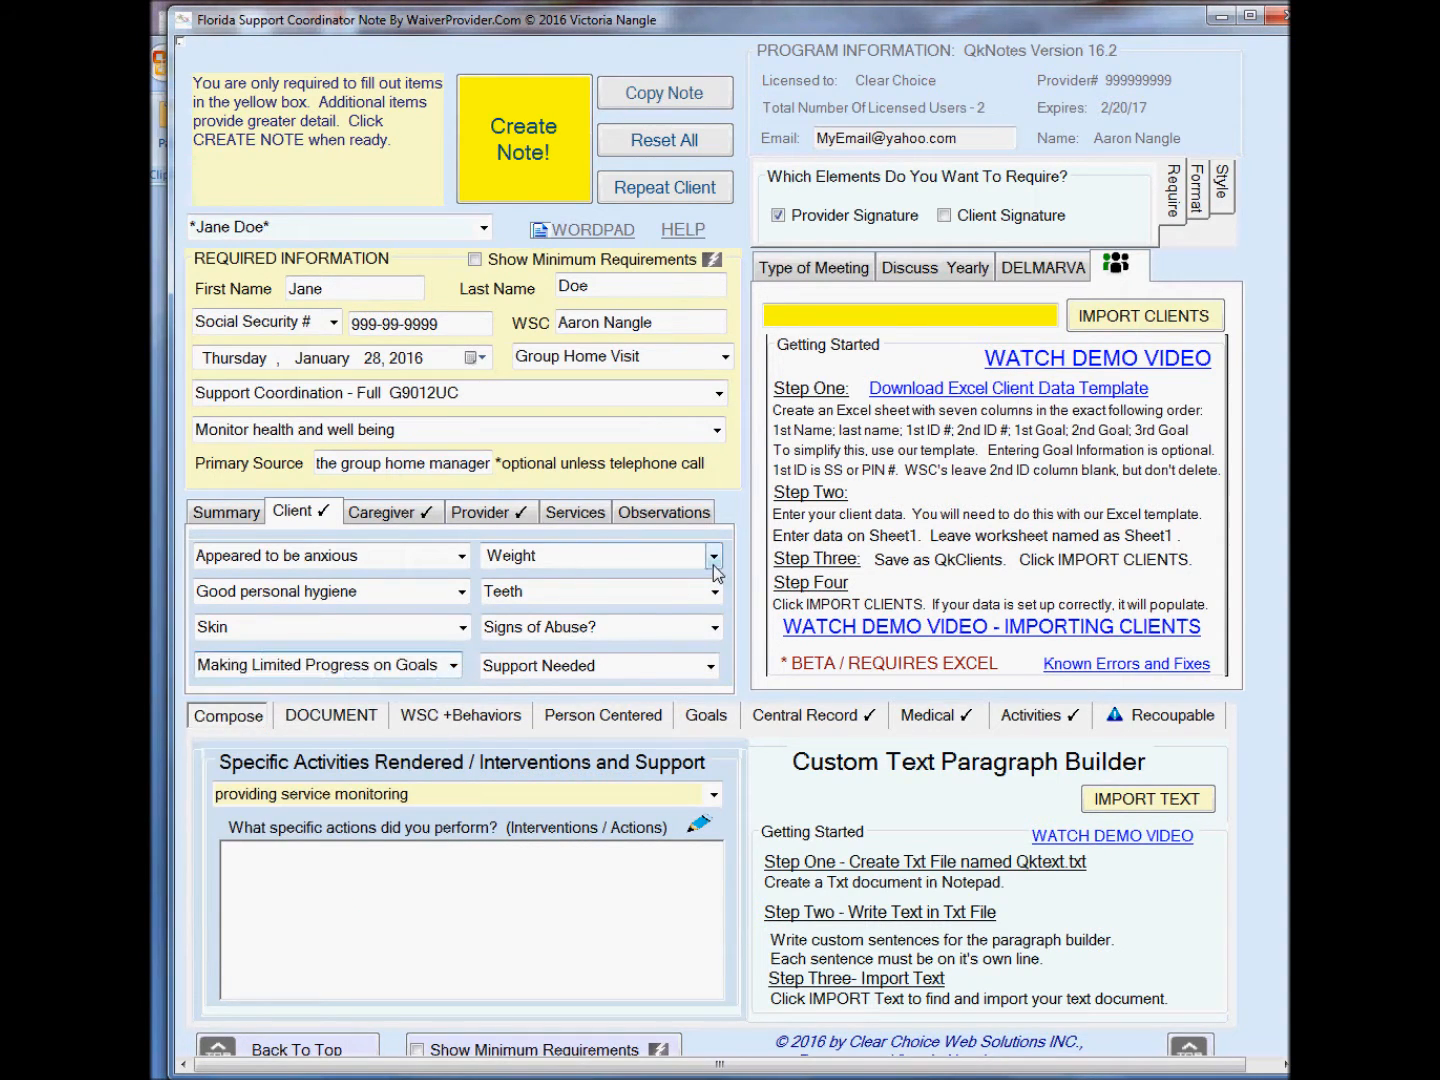
click(671, 589)
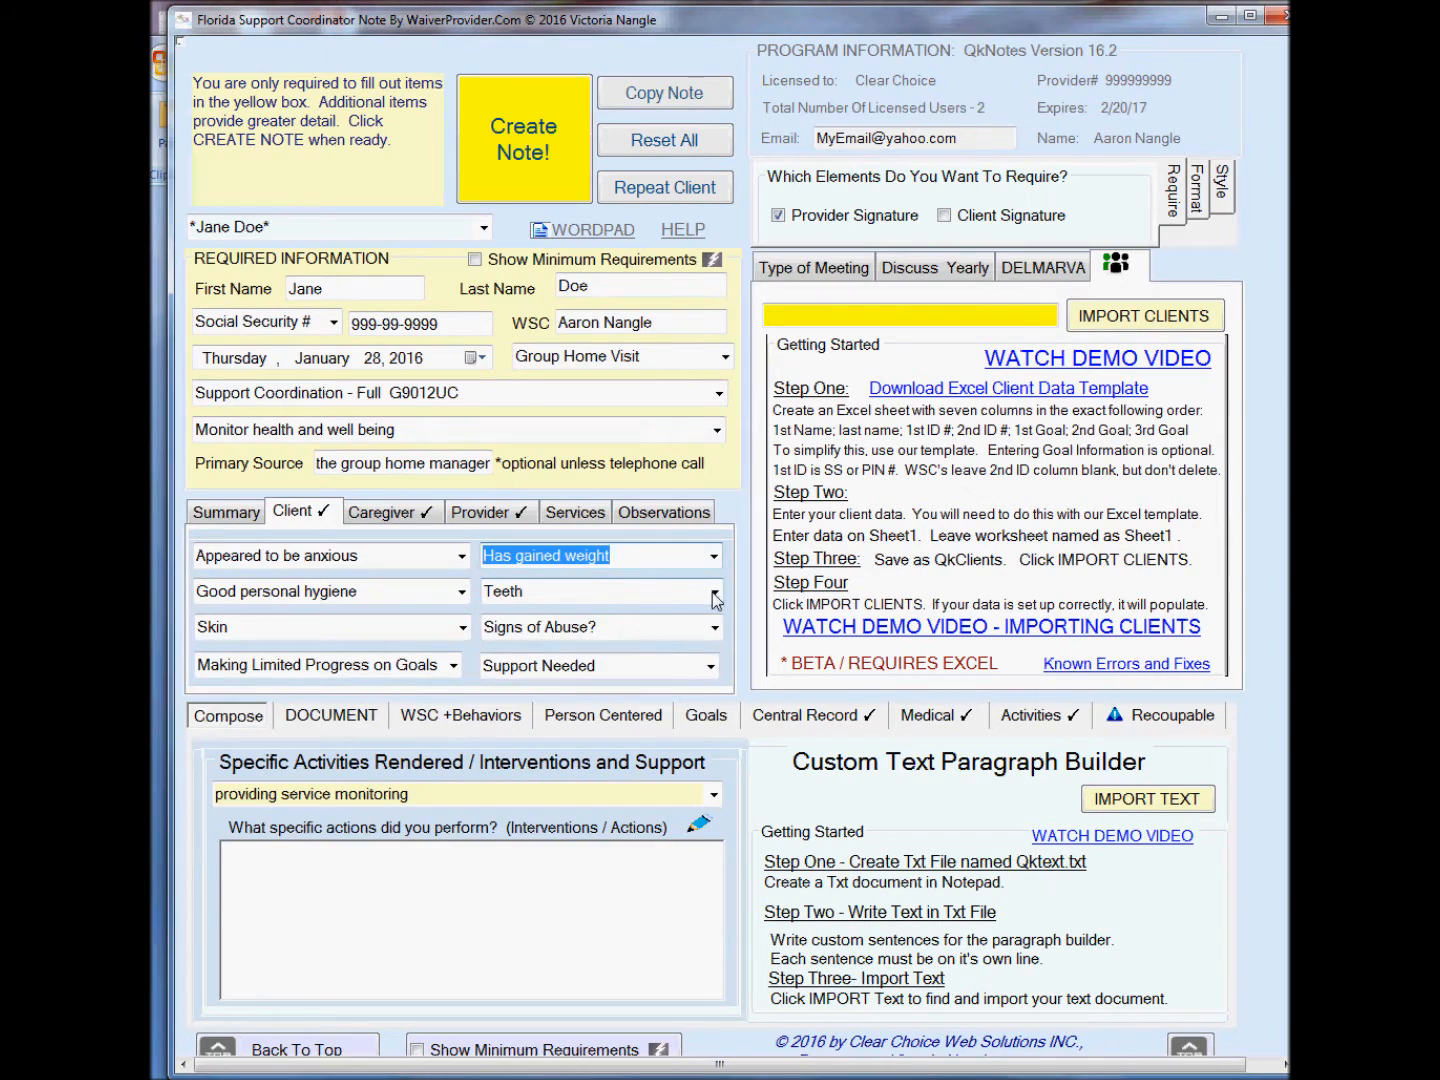
Set teeth to Good Condition and signs of abuse to No signs of abuse or neglect.
click(714, 591)
click(686, 617)
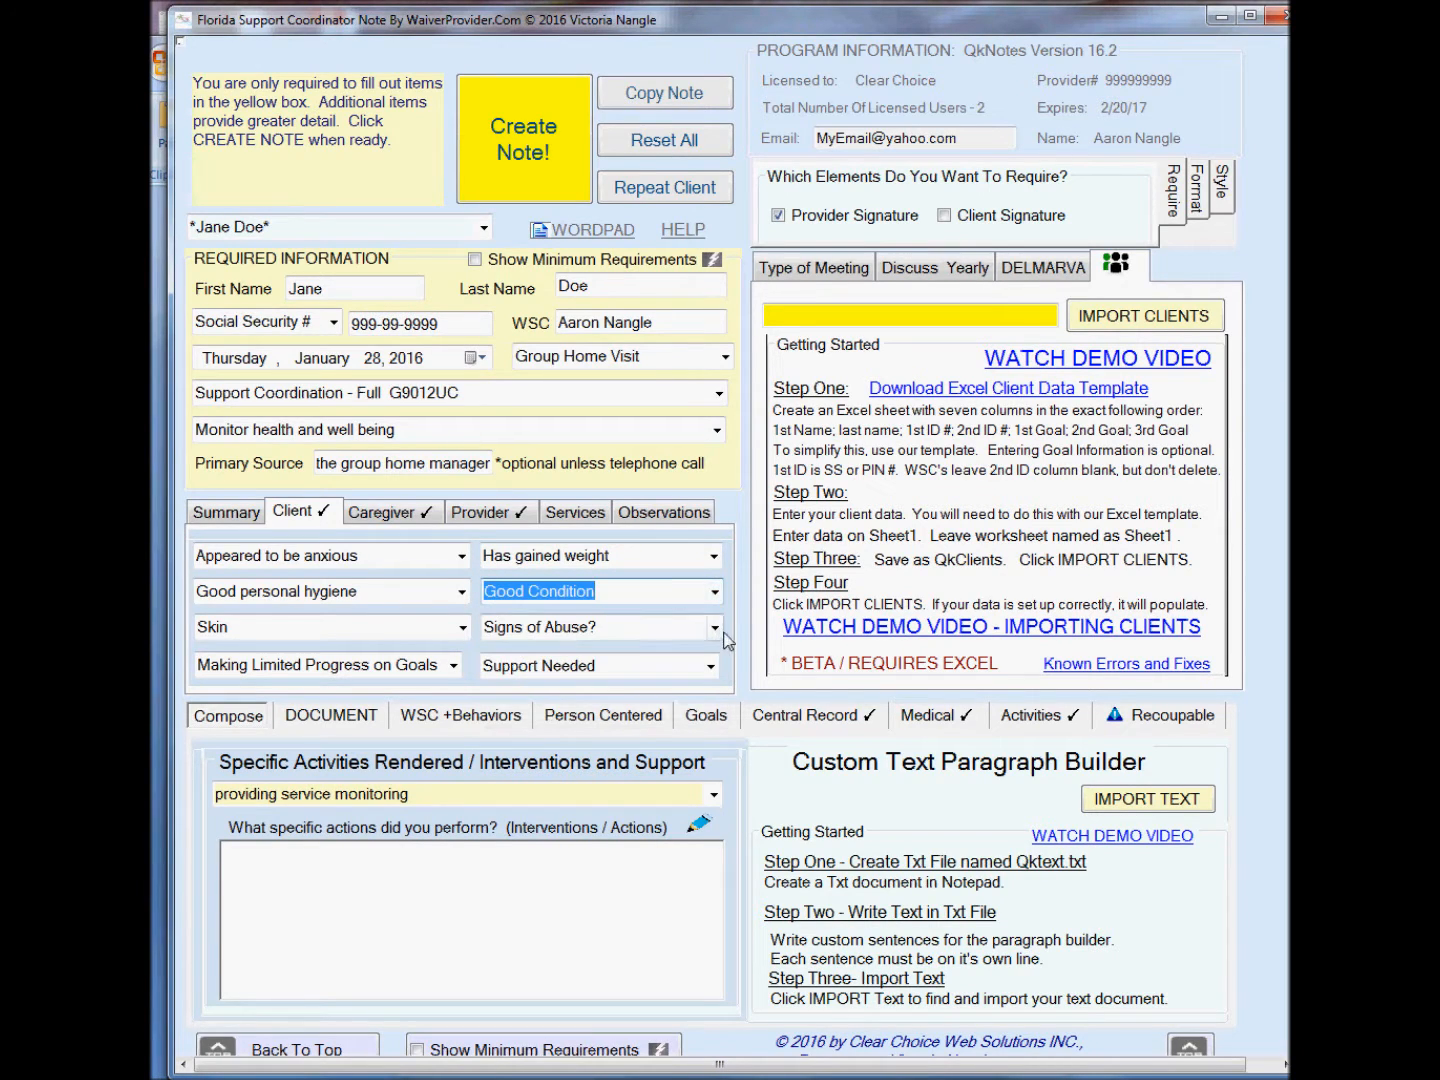
click(715, 627)
click(675, 655)
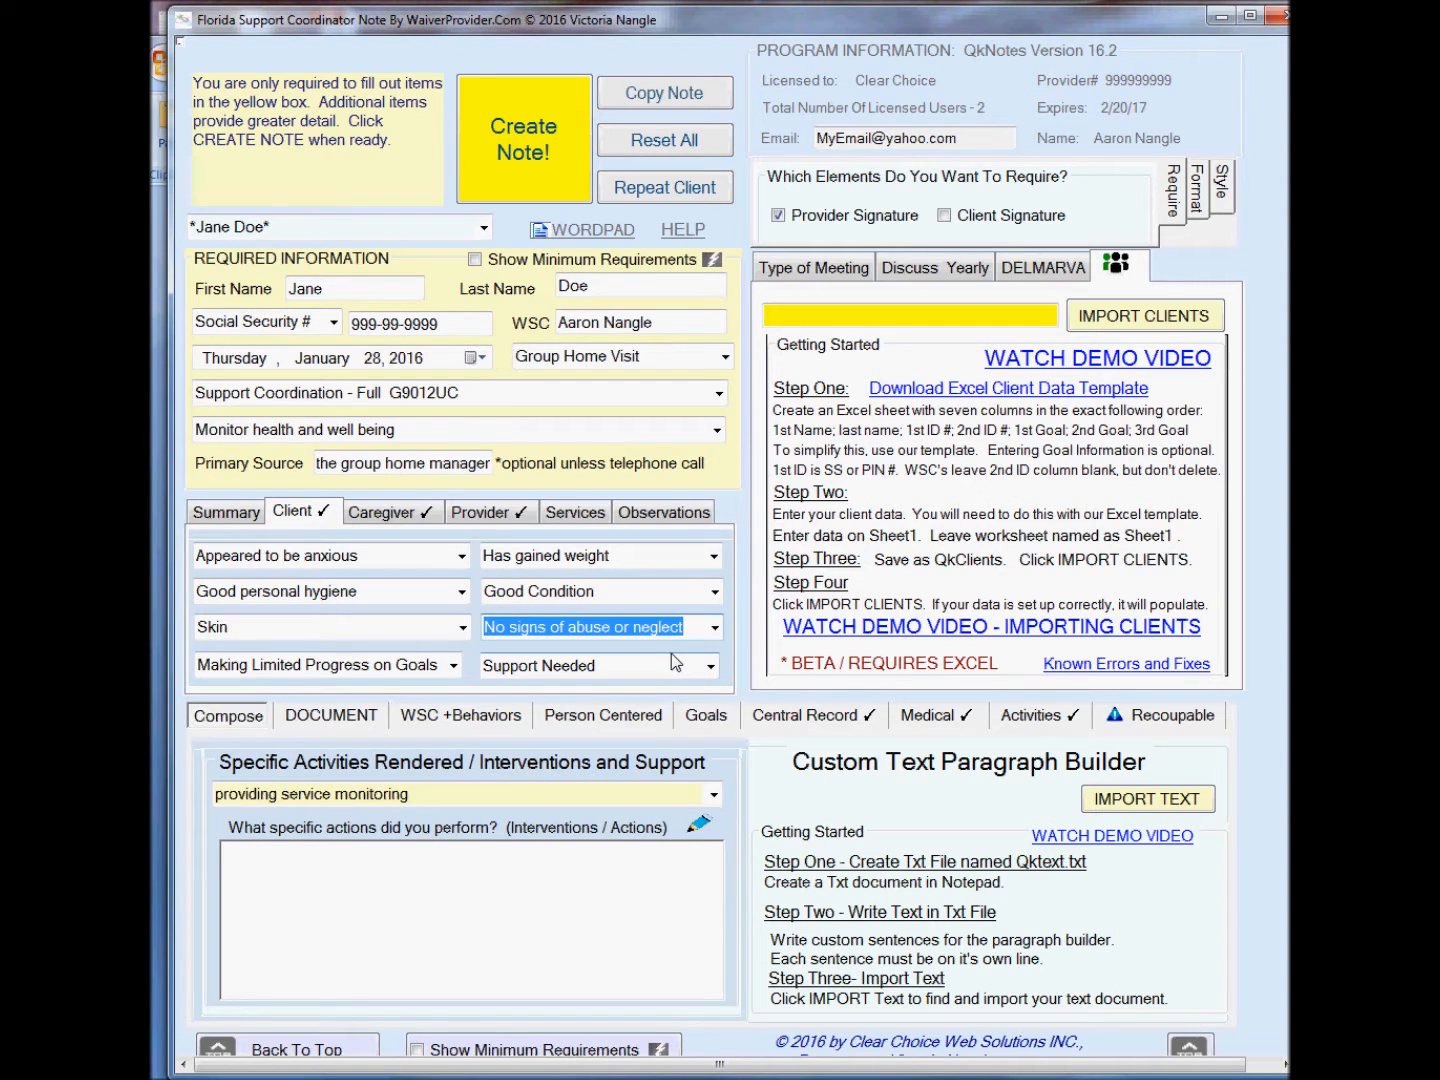
Tick the agreed time-and-place documentation statement, plus the friendliness and open-ended questions statements under WSC +Behaviors.
click(316, 718)
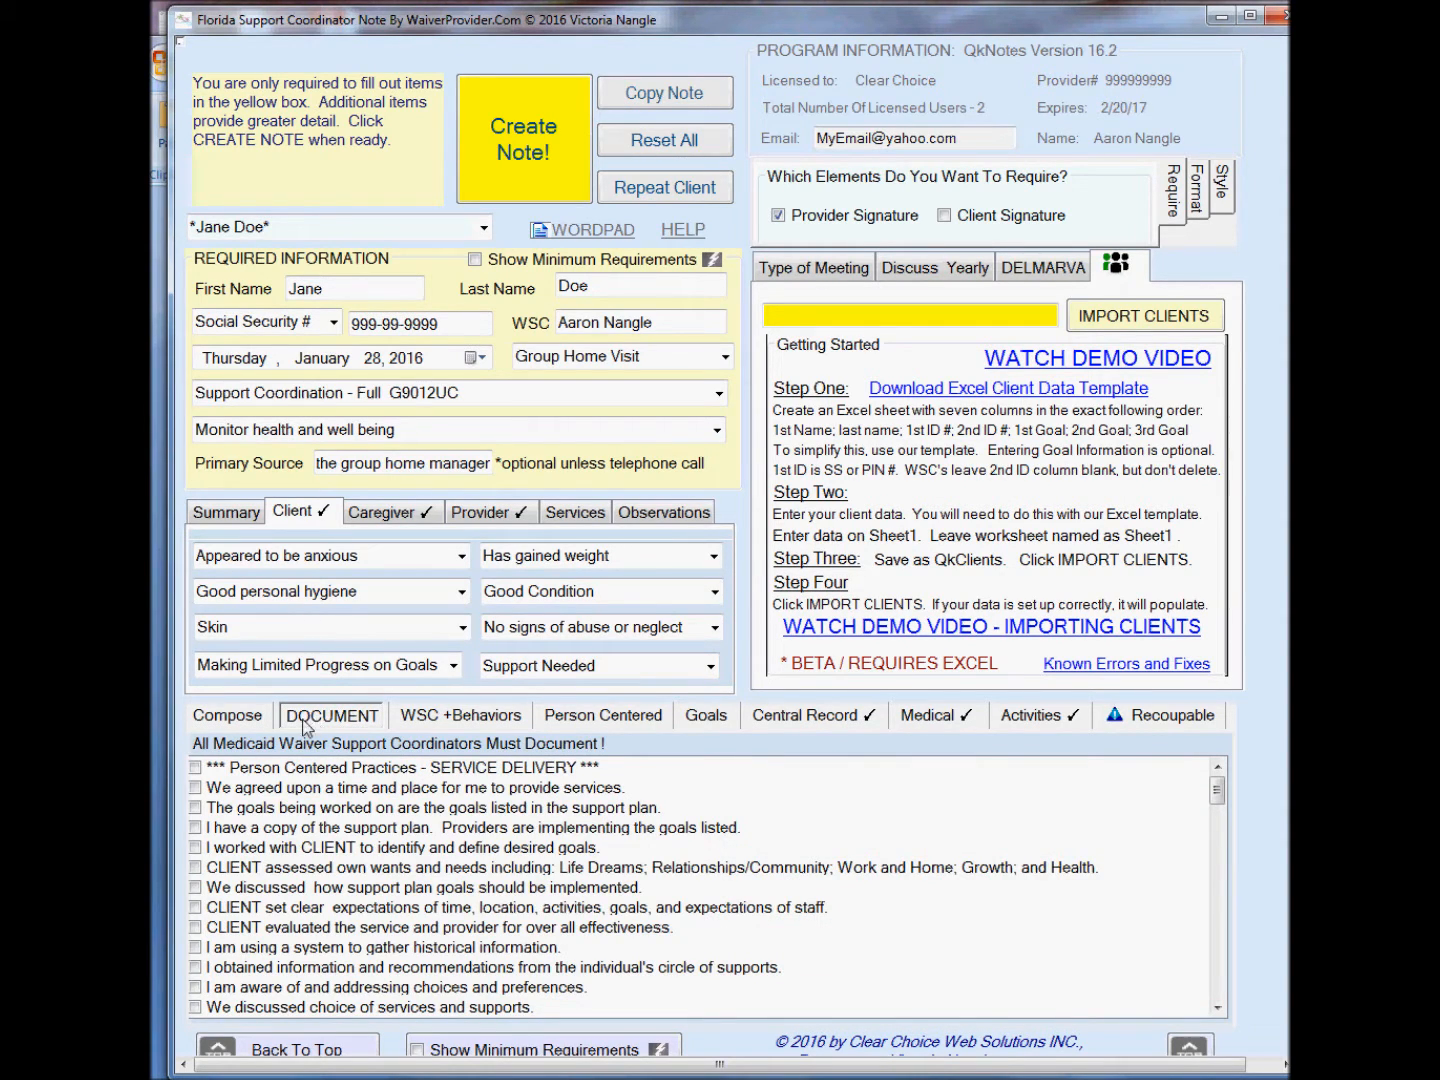
click(198, 787)
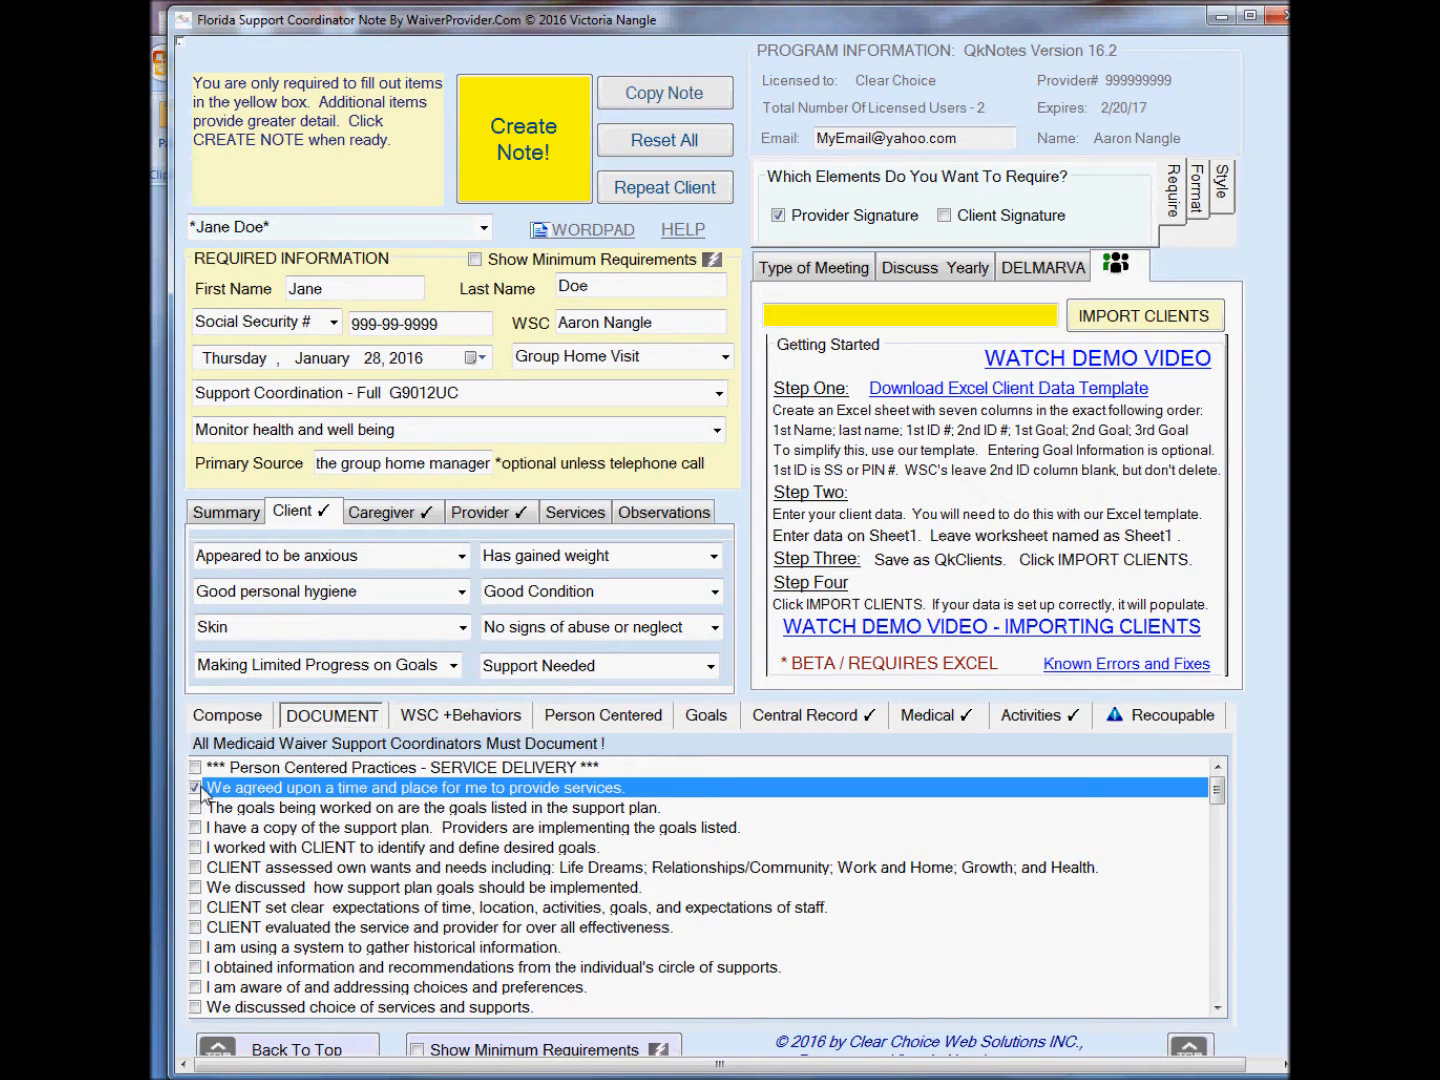
click(481, 718)
click(205, 779)
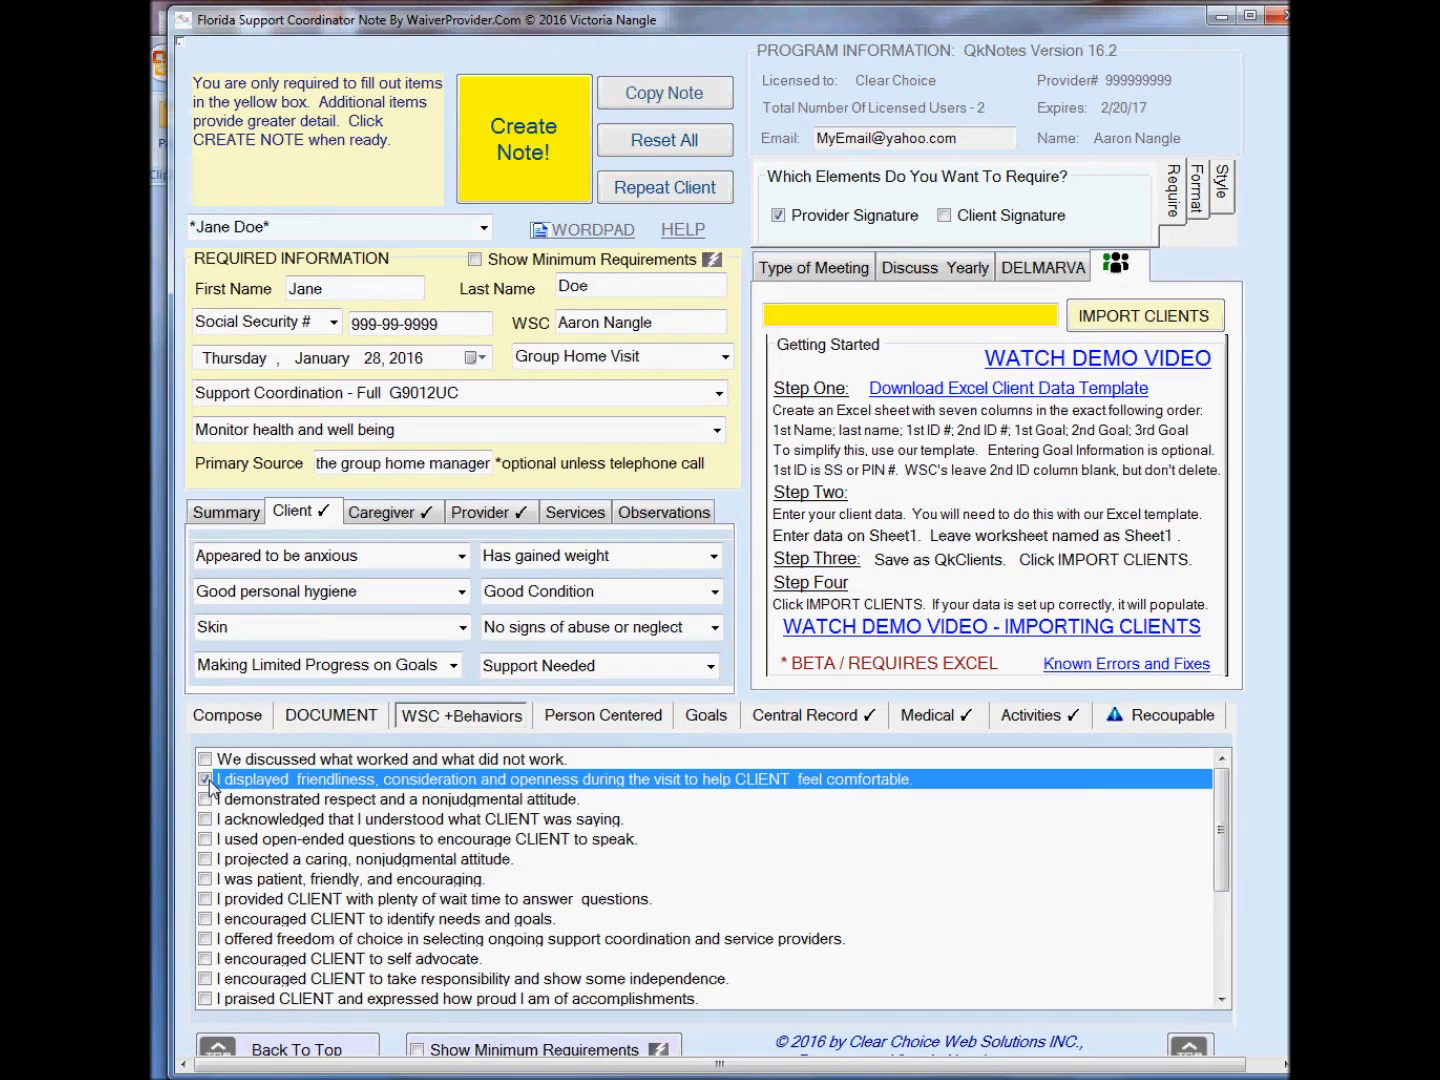
click(205, 839)
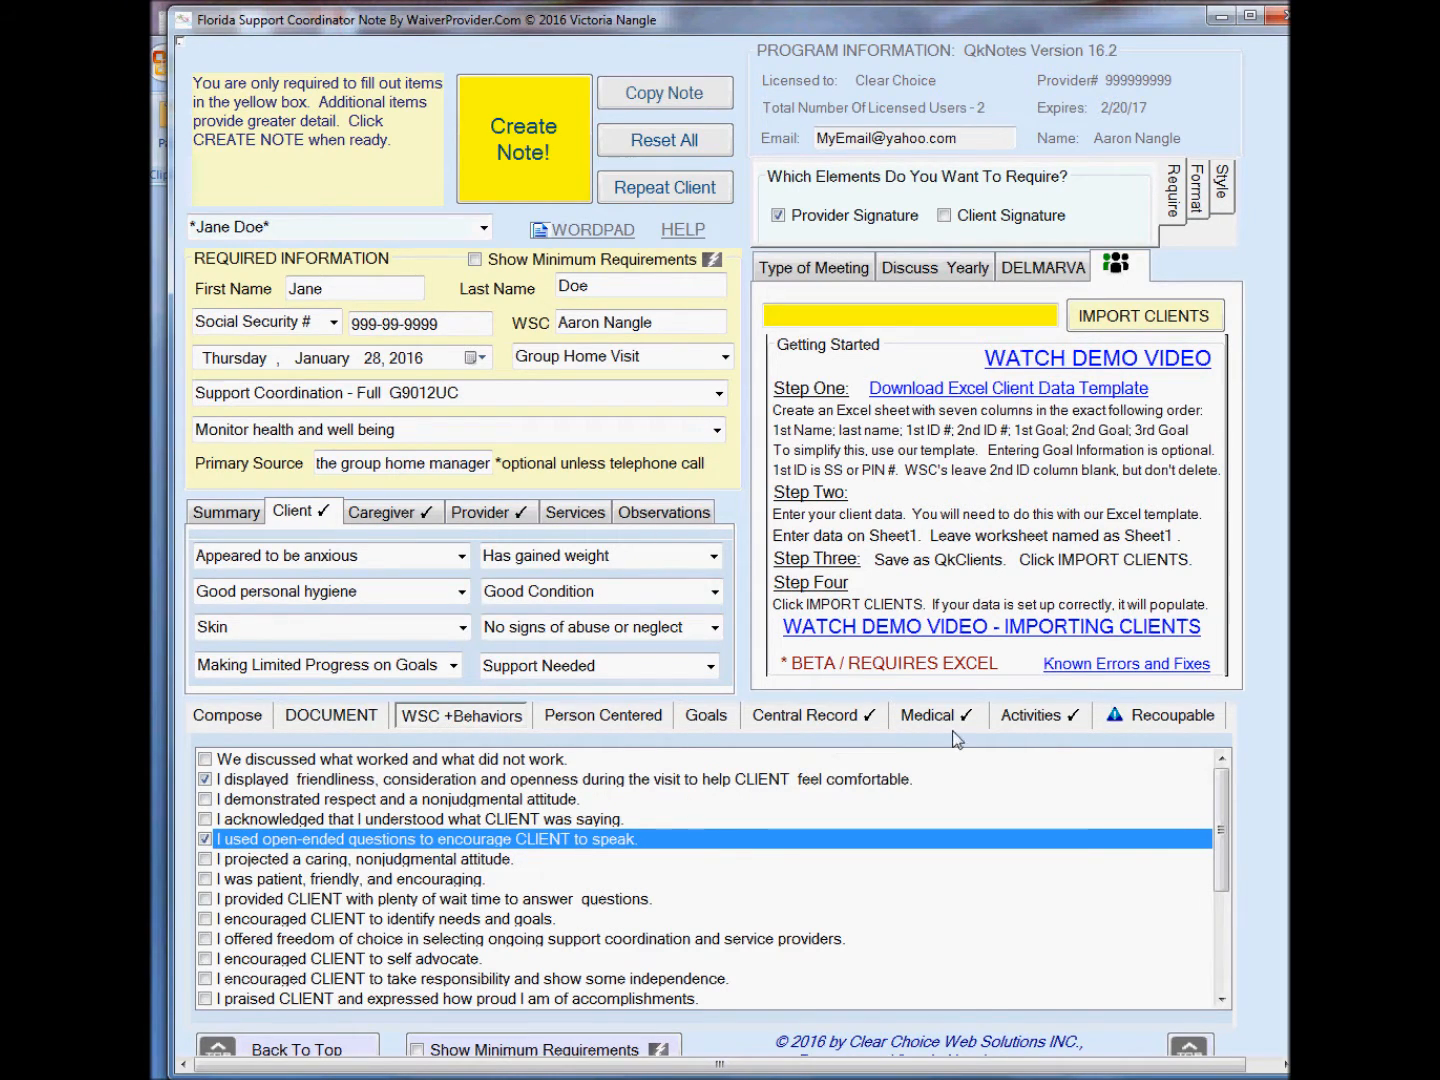
Under Activities monitoring, tick the statement about determining whether services are provided satisfactorily, consistent with needs.
click(1015, 717)
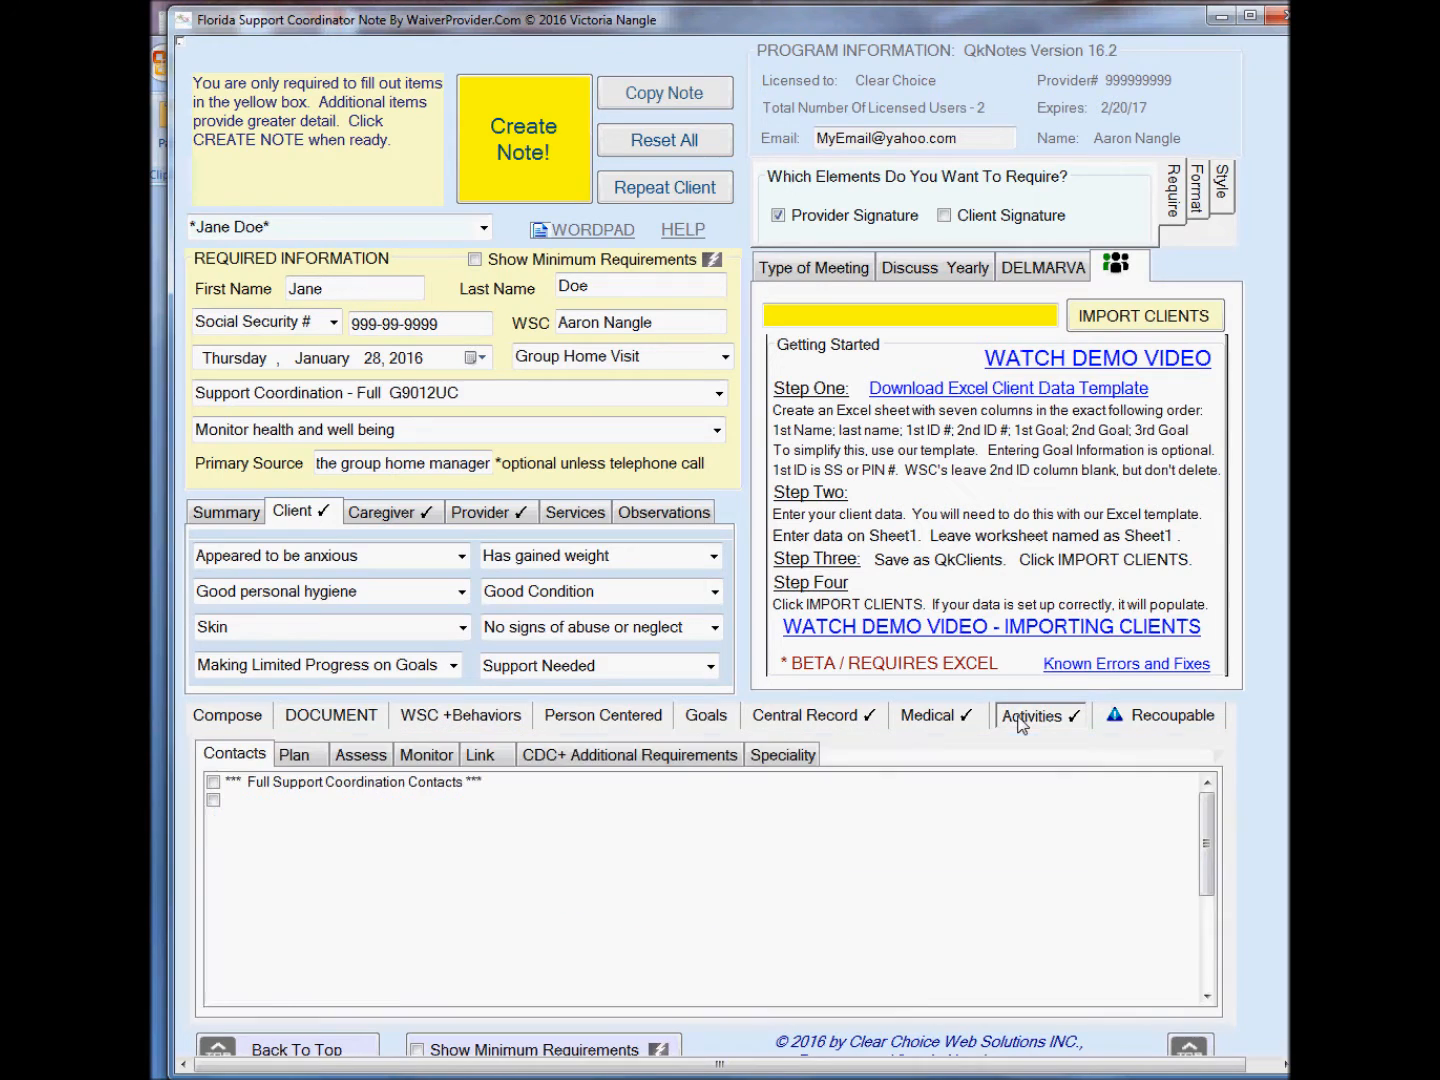
click(400, 761)
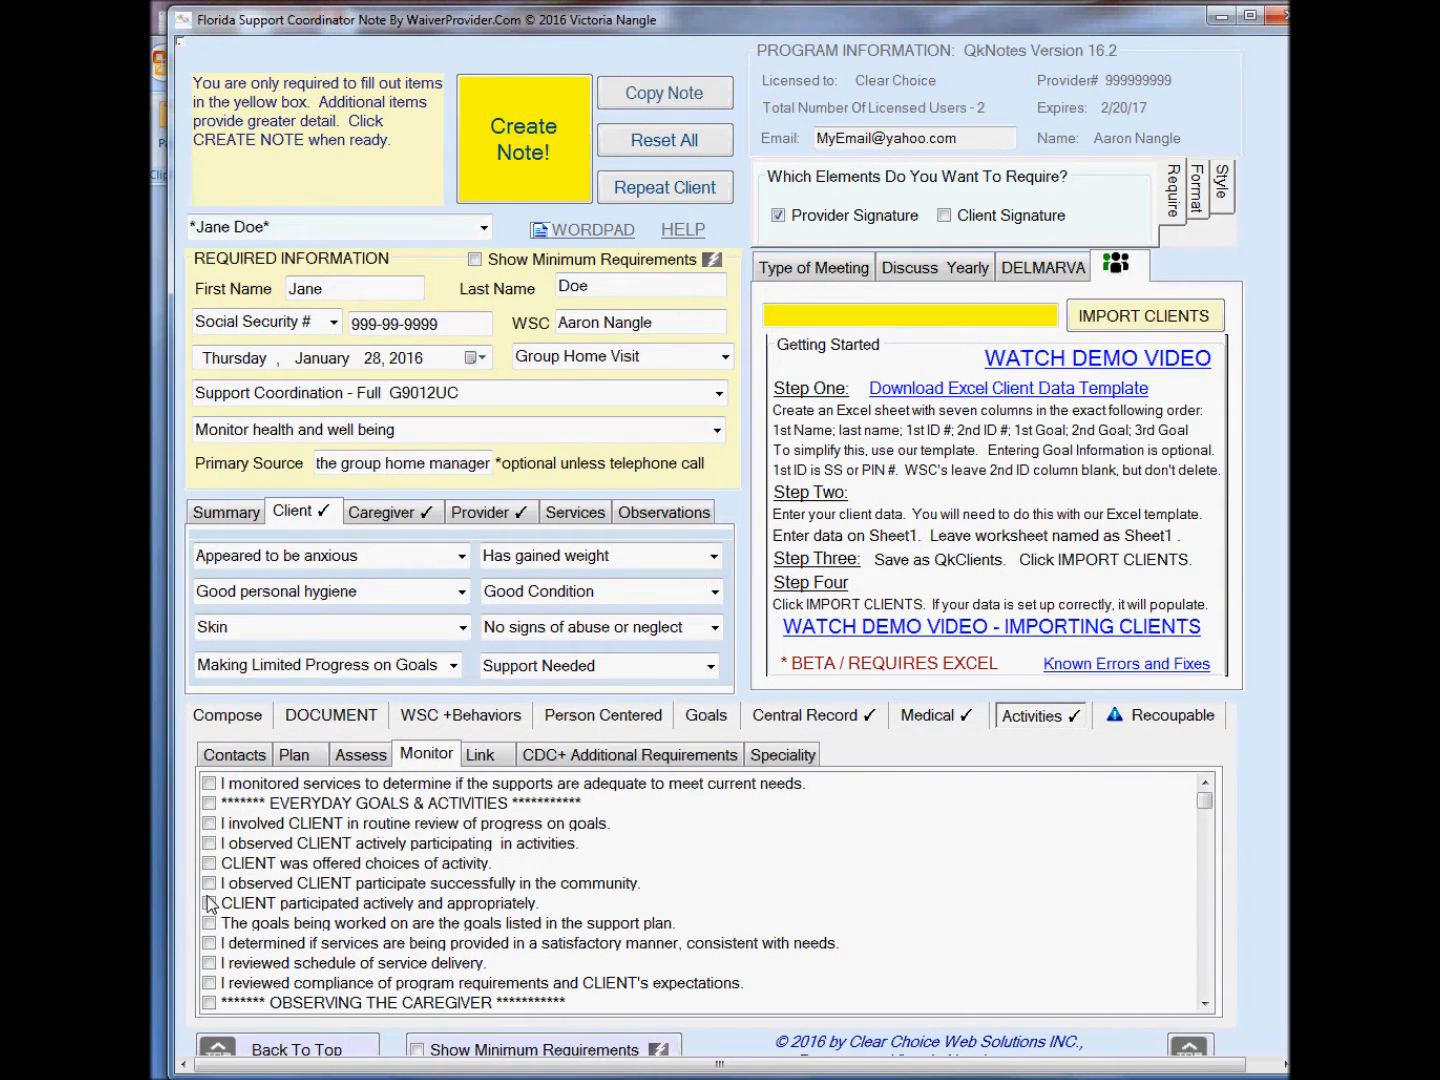
click(212, 943)
click(209, 943)
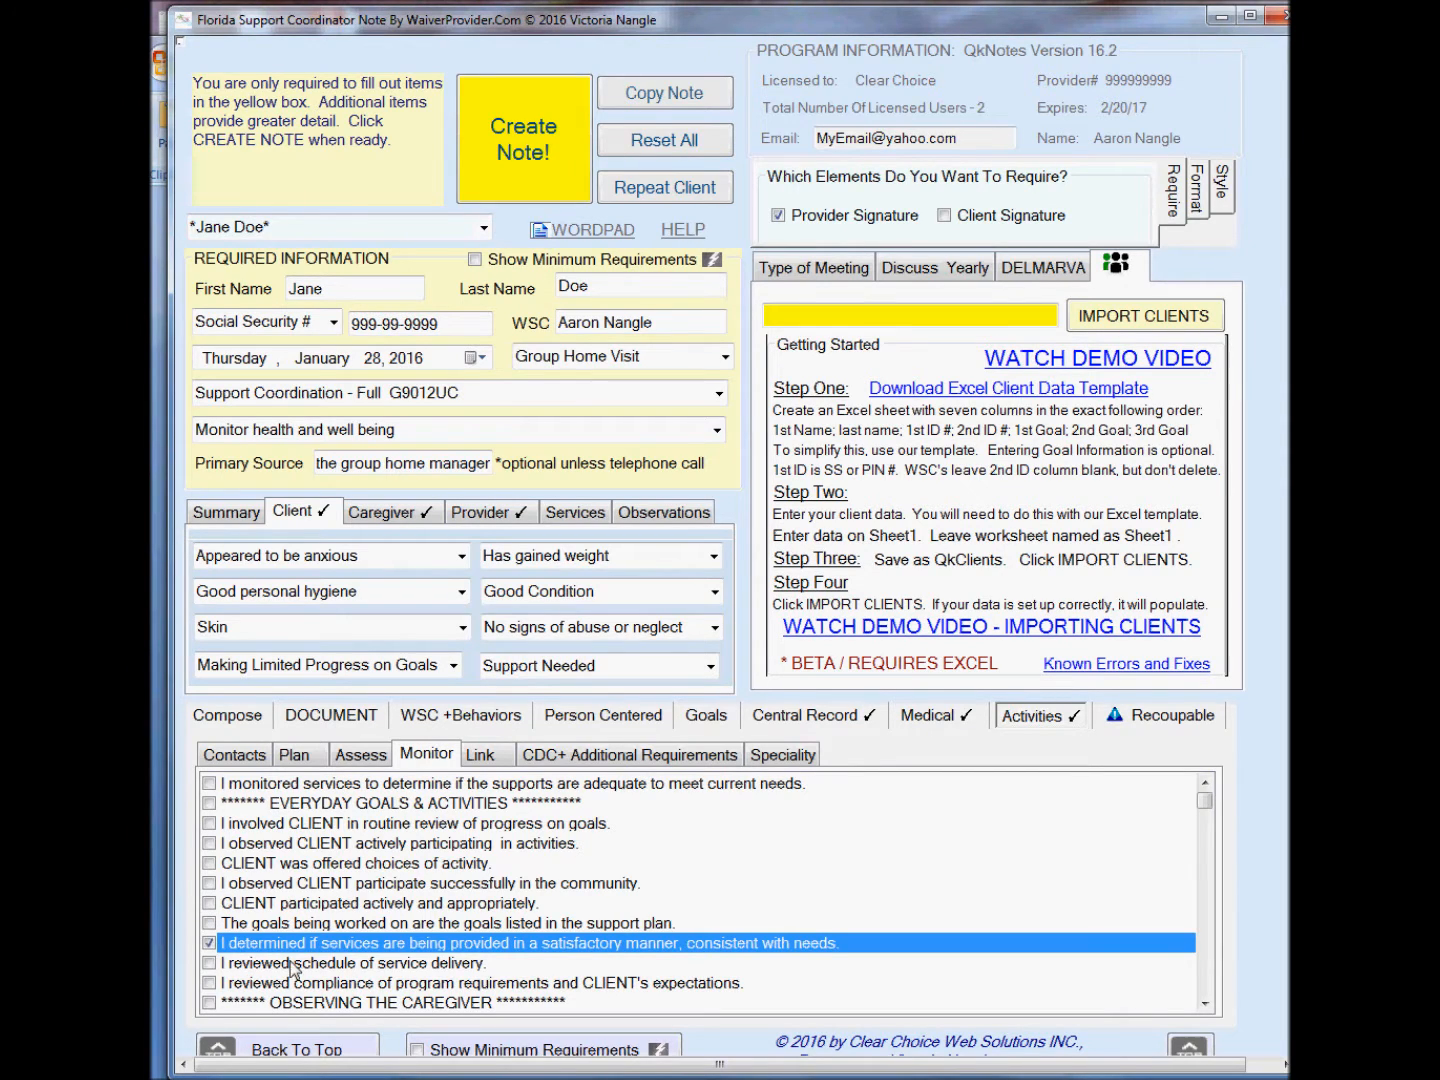
Mark the meeting as Group Home Qtrly HV and write the next step: "If things don't improve, some provider support and training might be helpful".
click(805, 272)
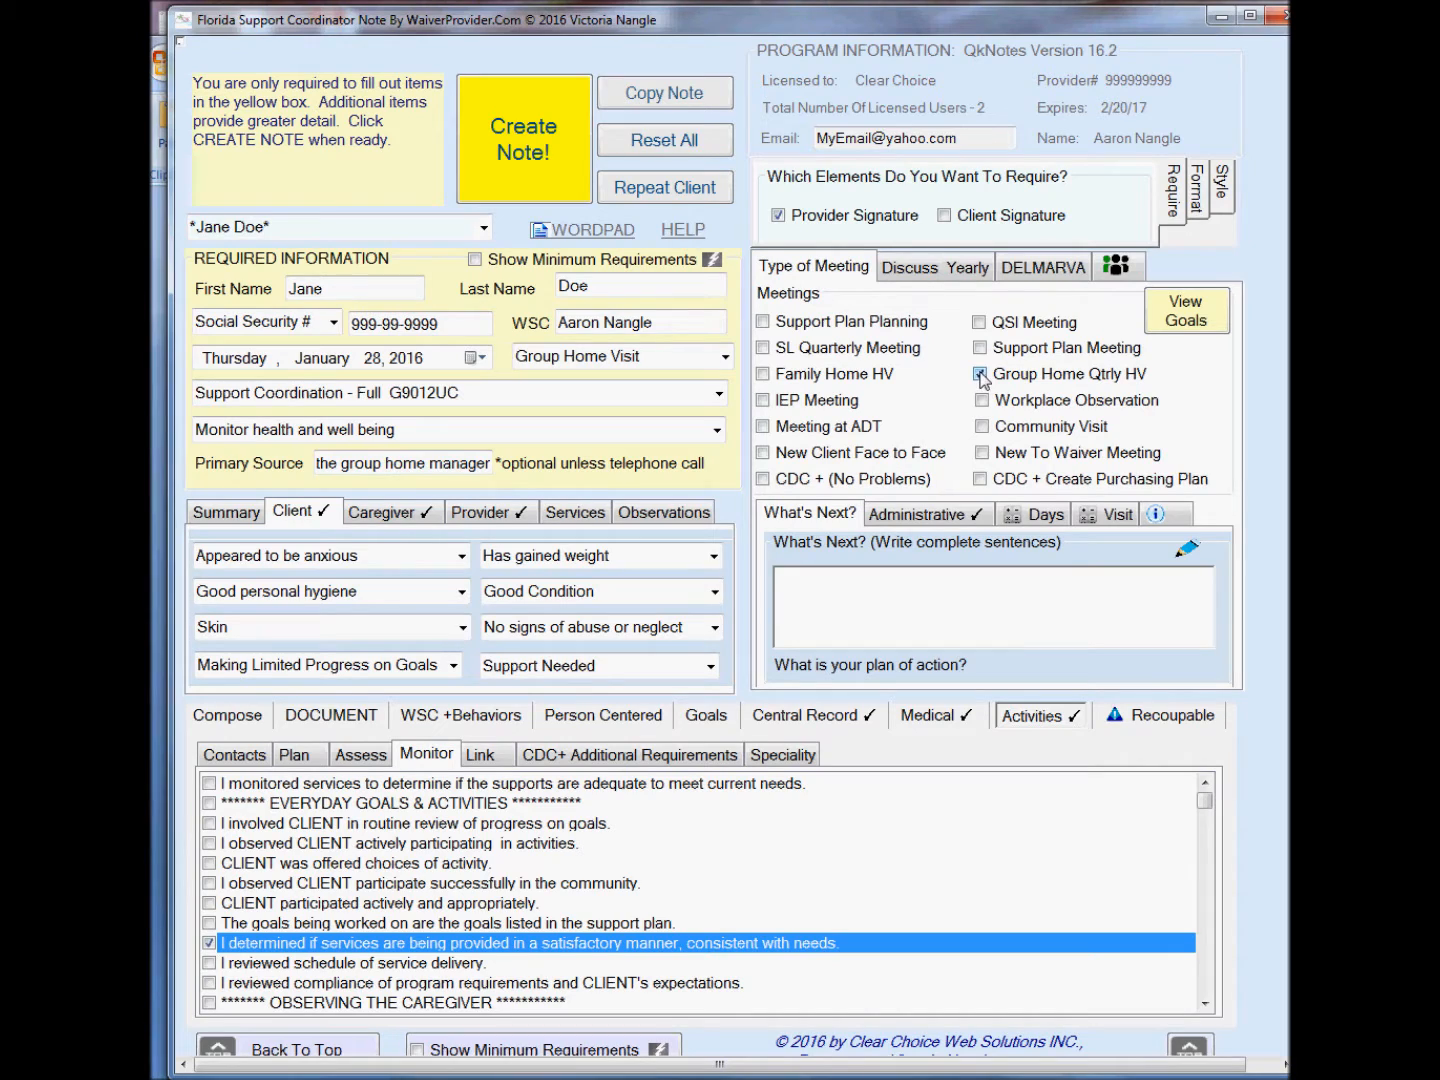
click(884, 598)
text(If things don't improve, some p)
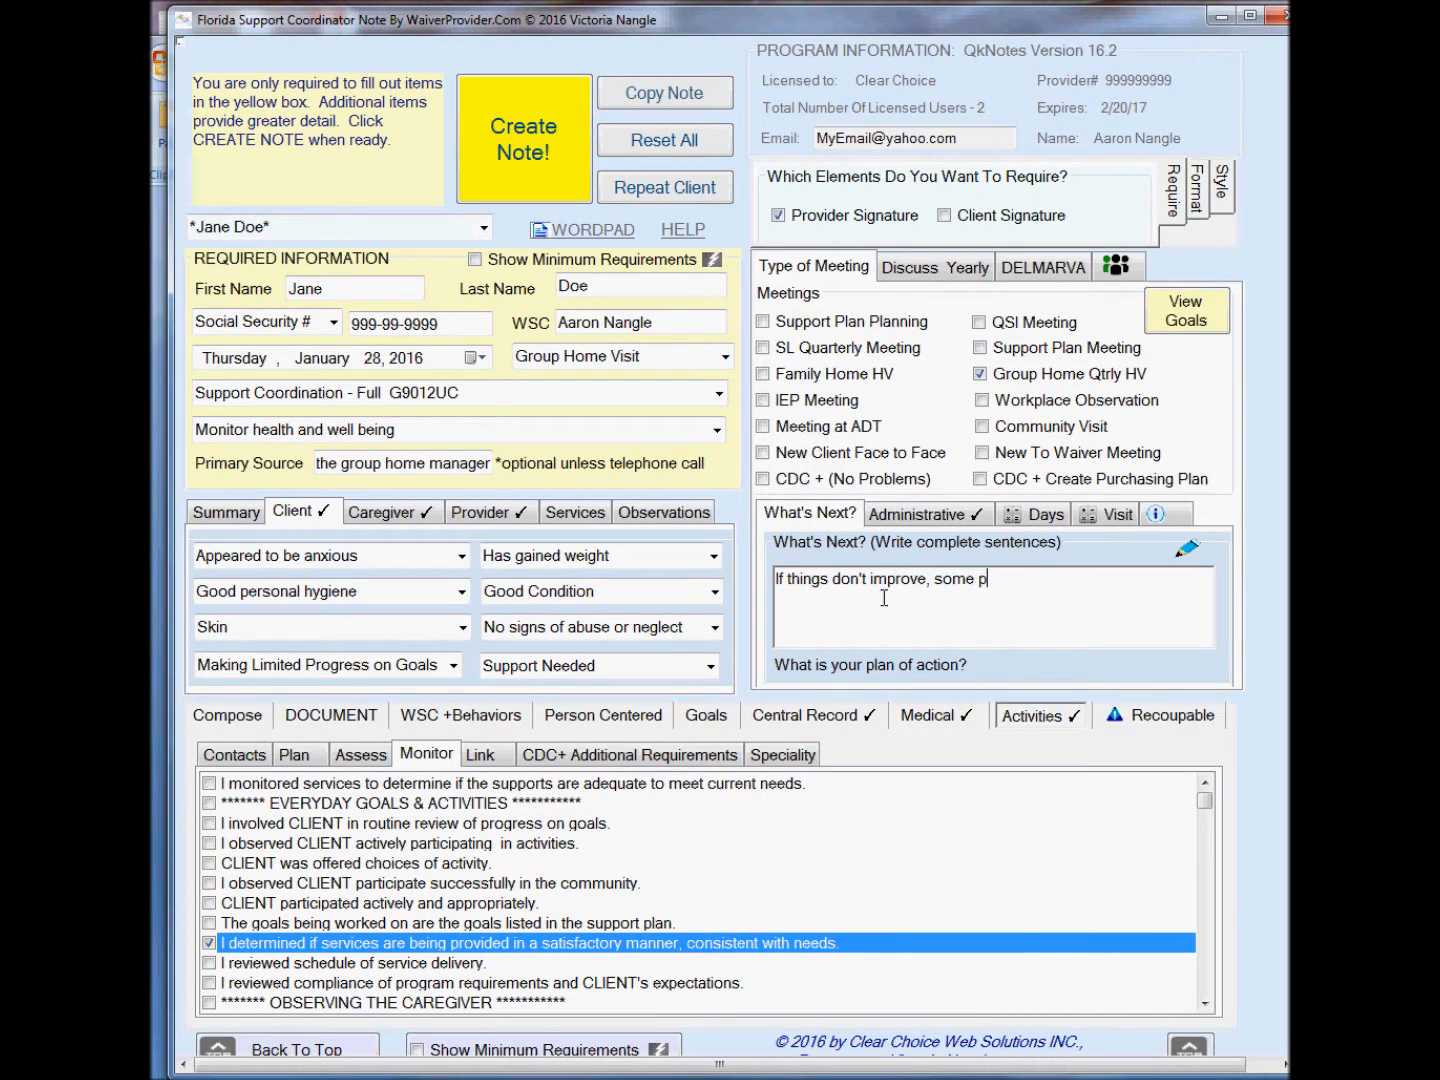
text(rovider support and tra)
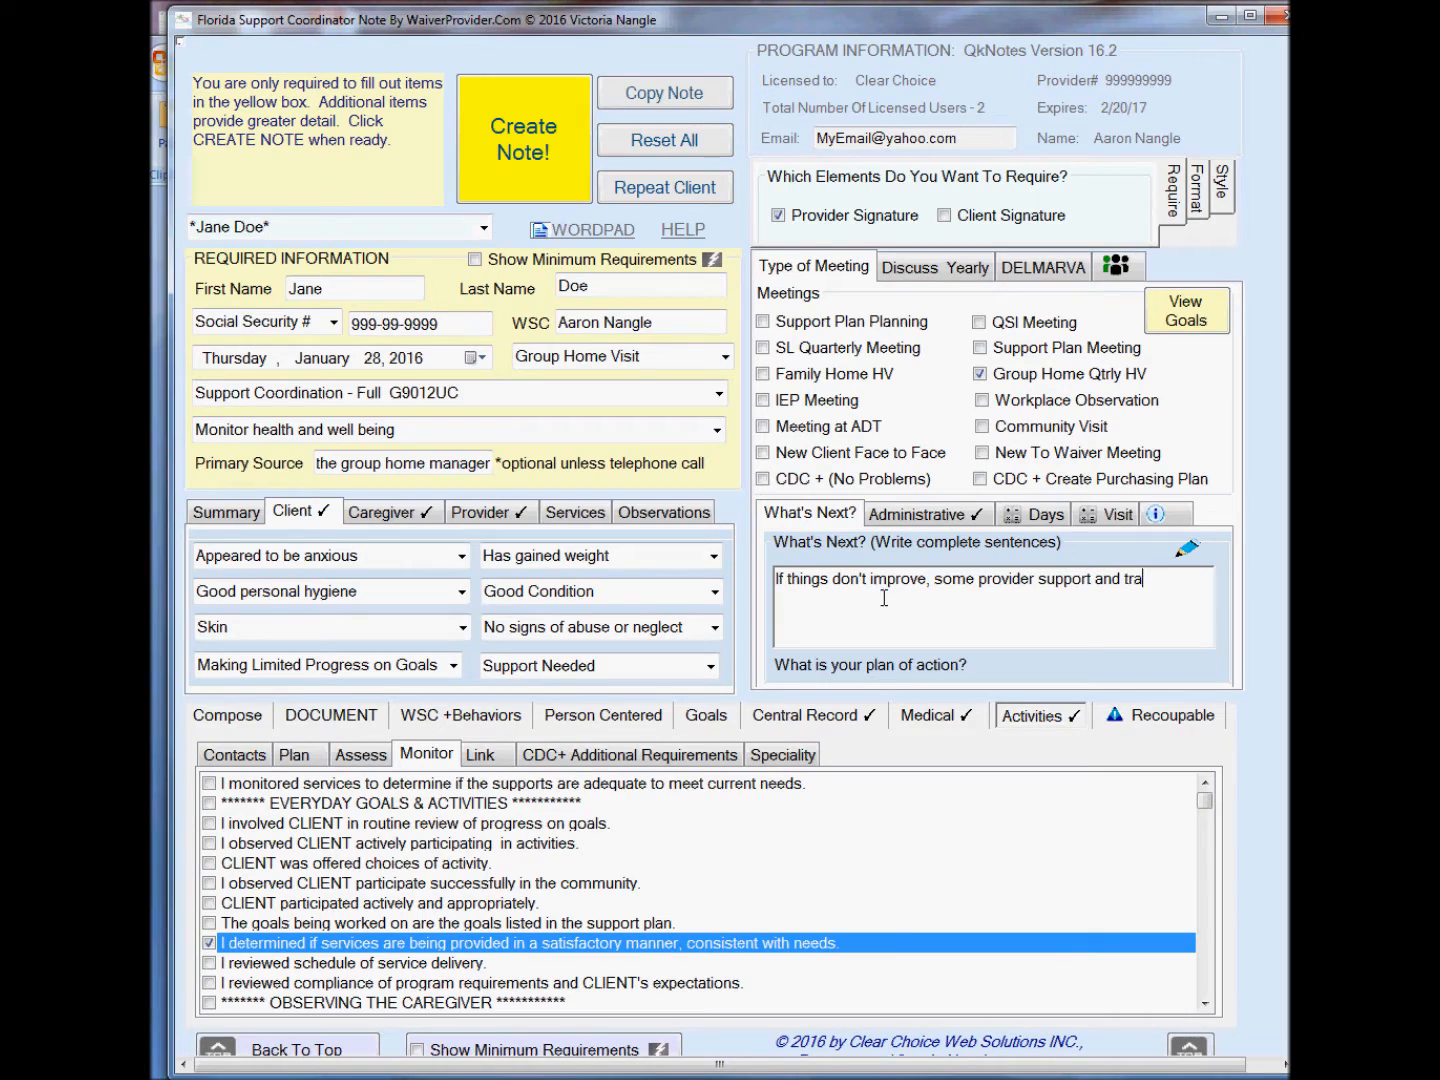
text(ining might be helpful.)
Create the note and close its preview.
click(523, 139)
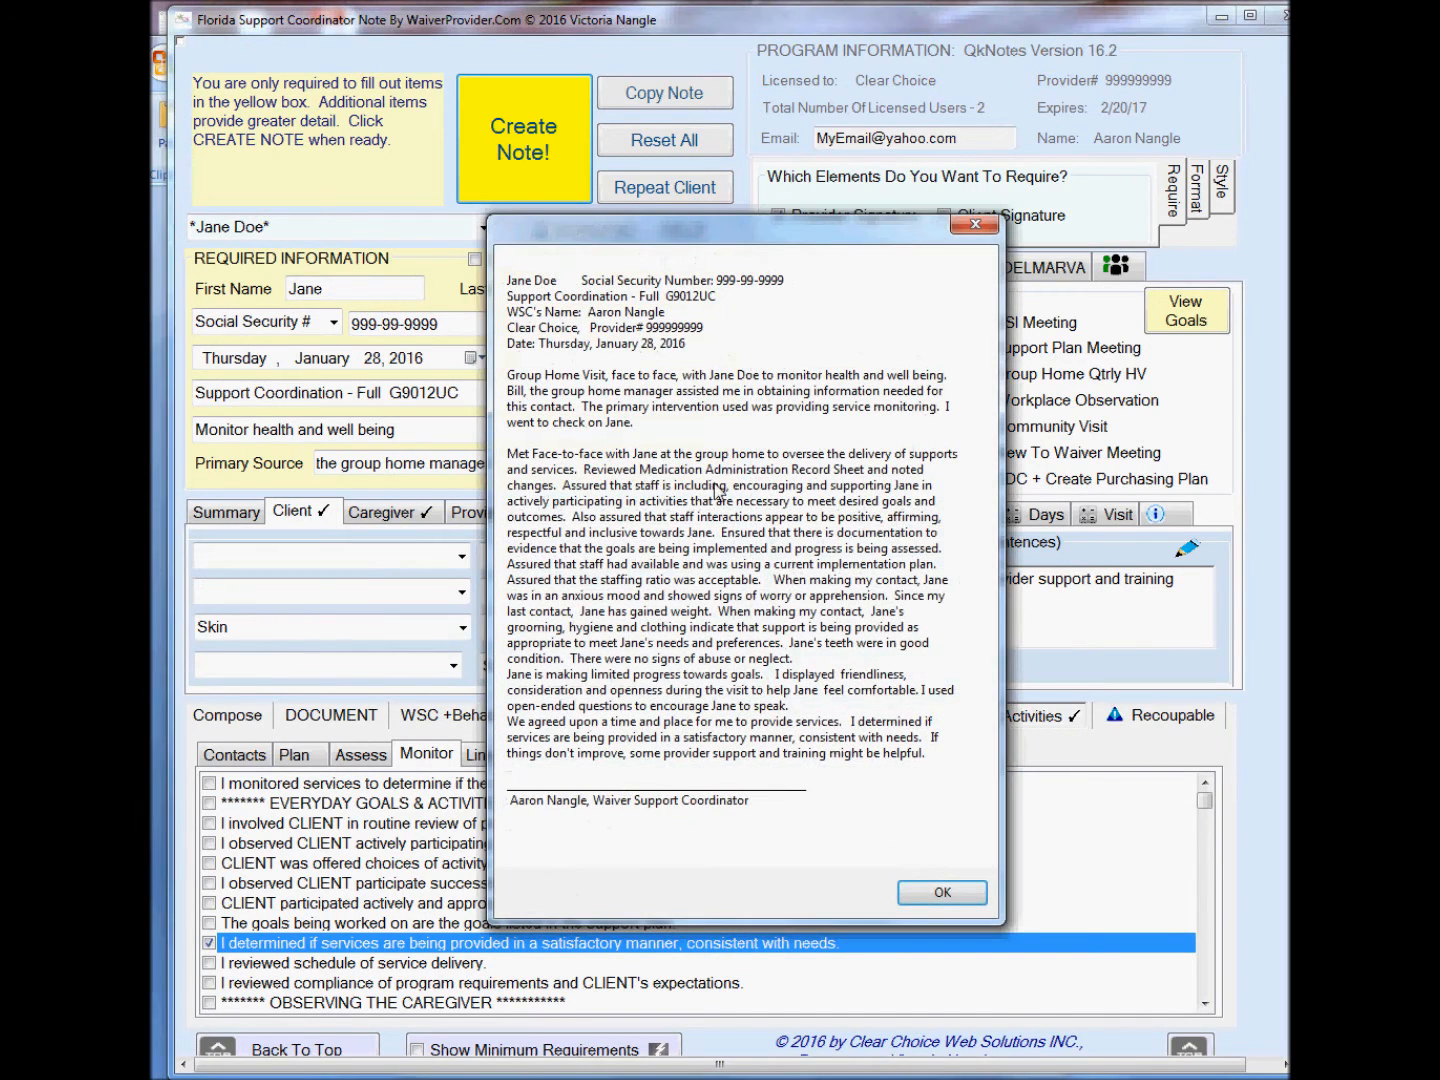
click(940, 892)
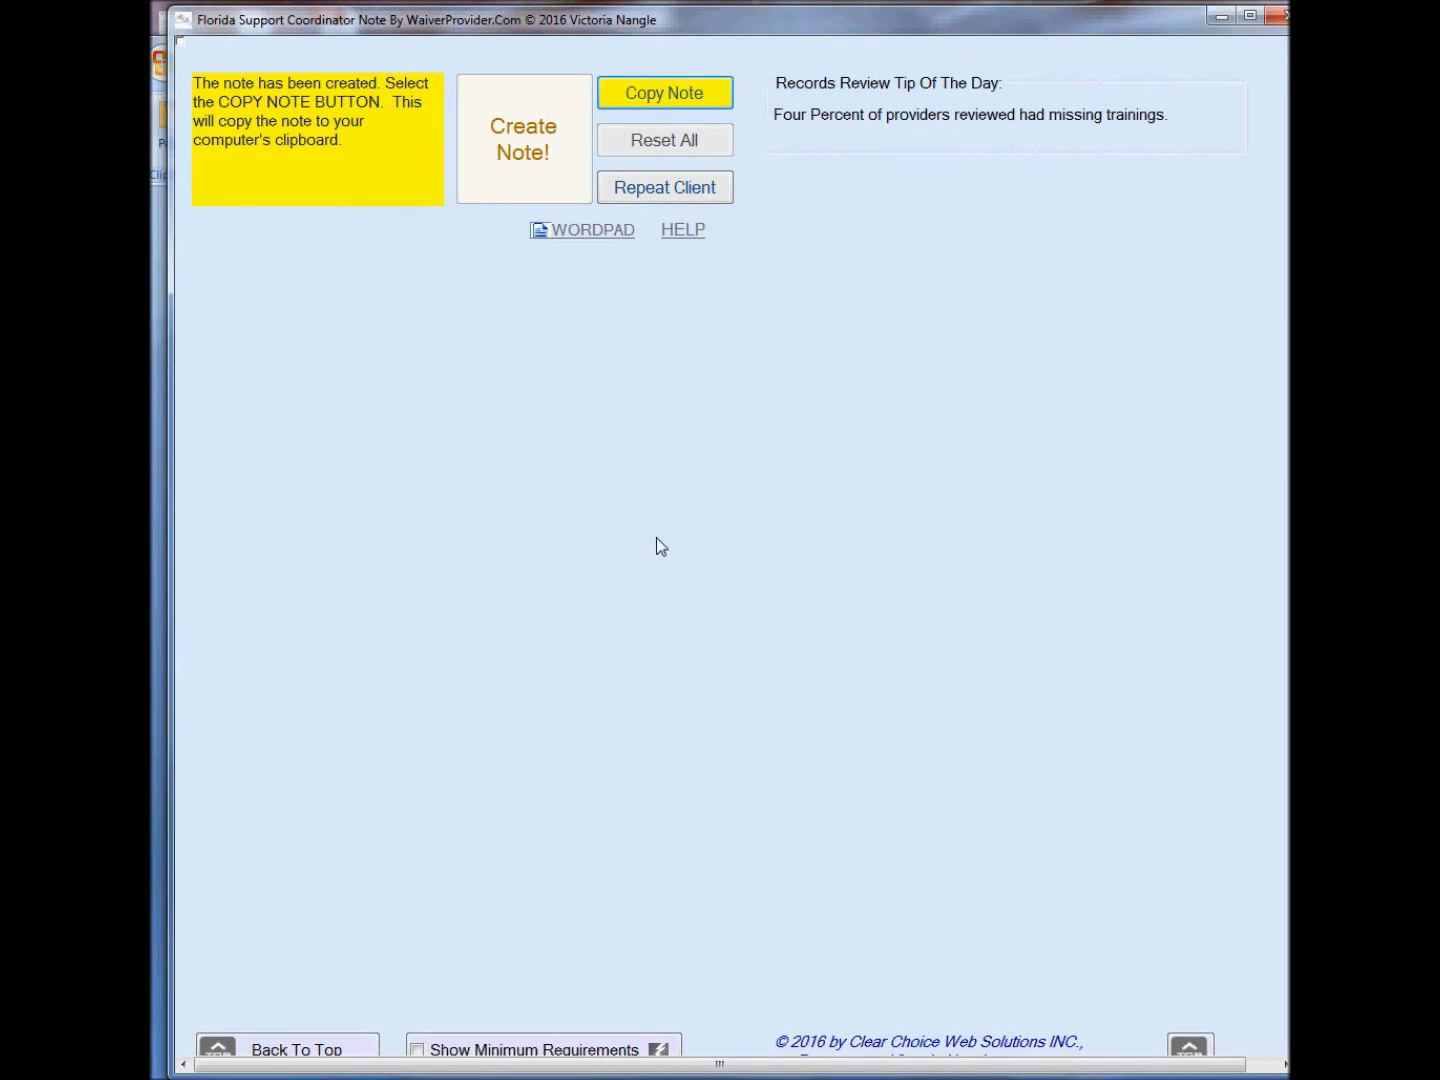
Copy the note to the clipboard and switch to a blank Microsoft Word document.
click(648, 100)
click(154, 302)
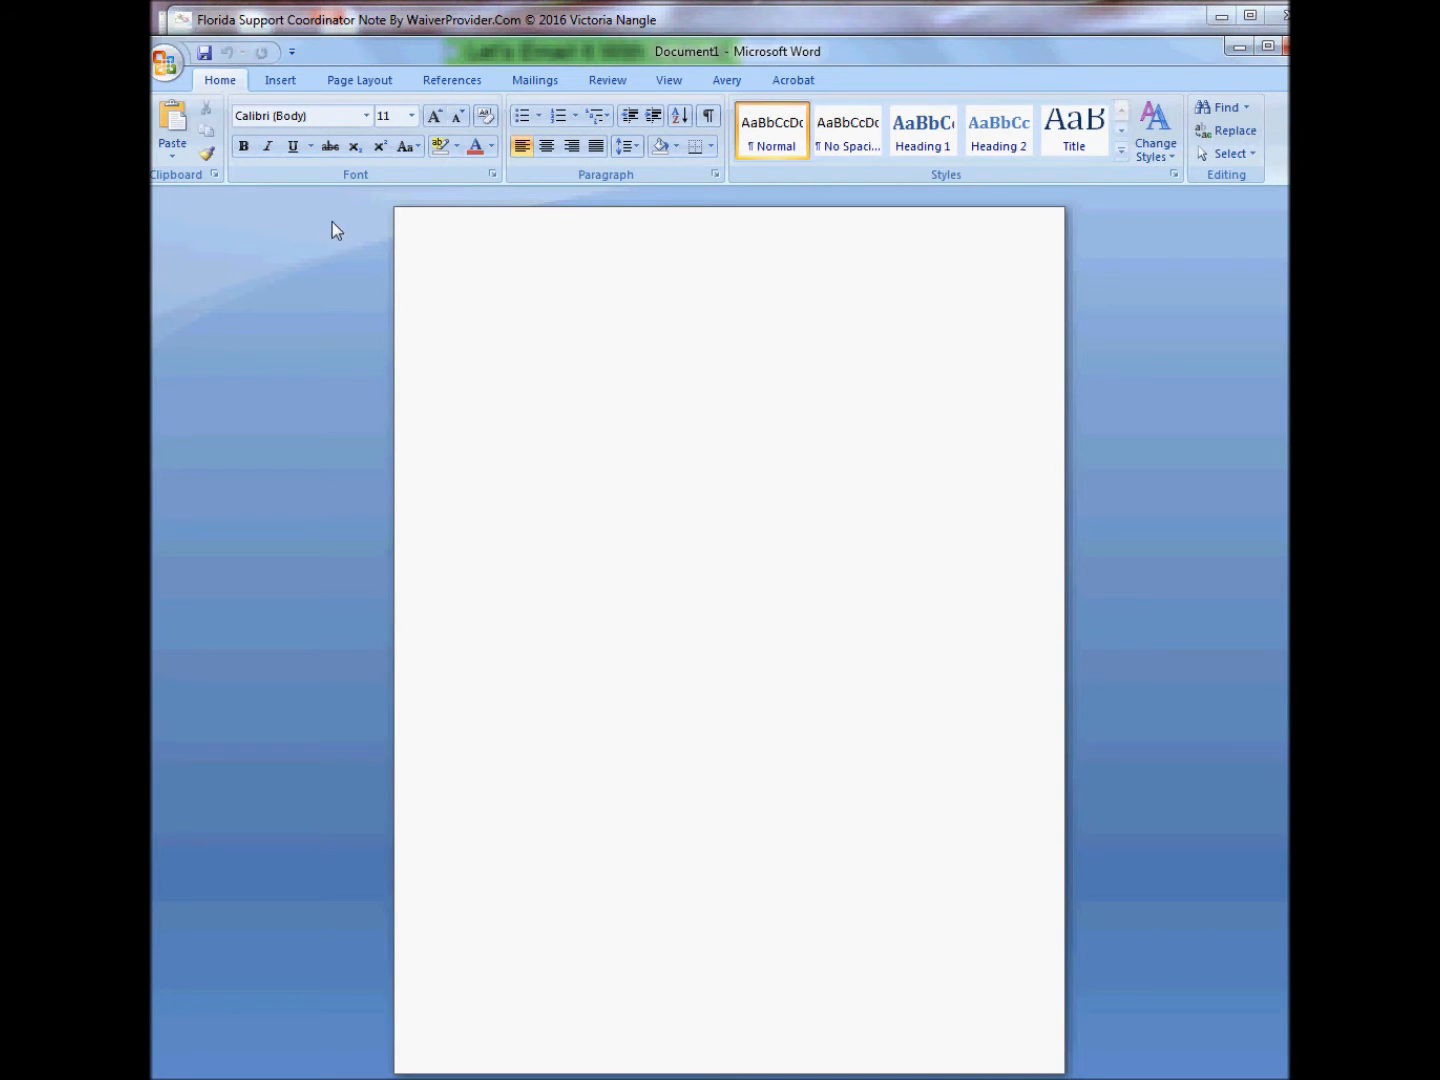
Paste the copied note into the blank Word document.
right_click(477, 410)
click(549, 470)
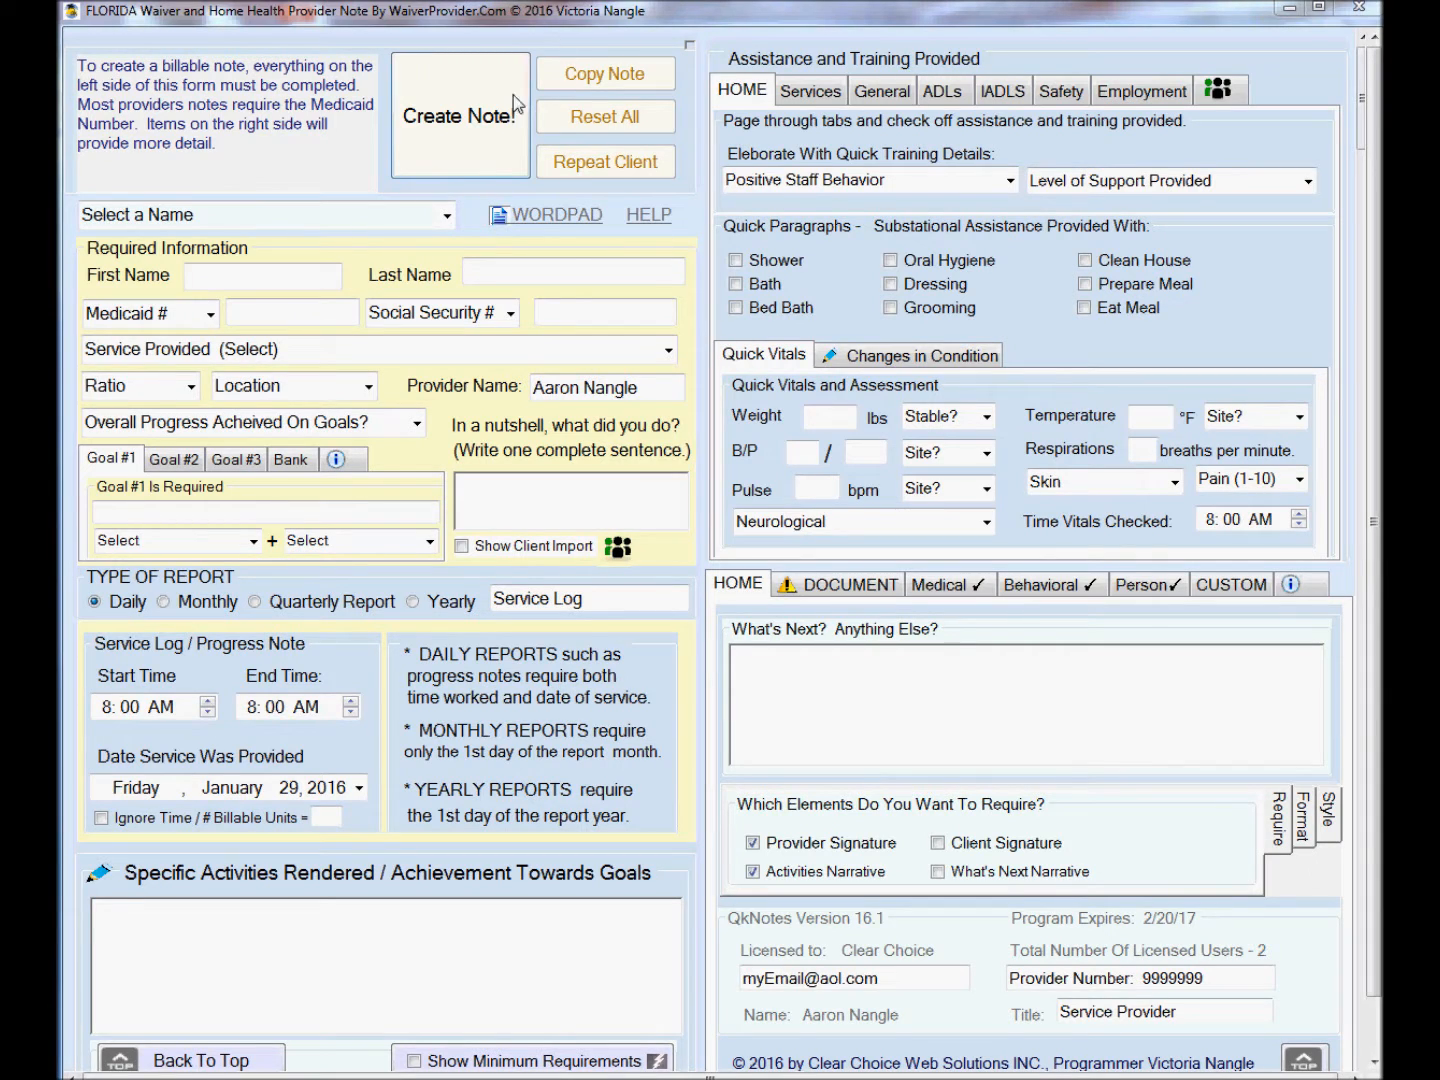
Select the sample client from the client list and set the service provided to Personal Supports - Quarter Hour S5130UC.
click(447, 216)
click(447, 216)
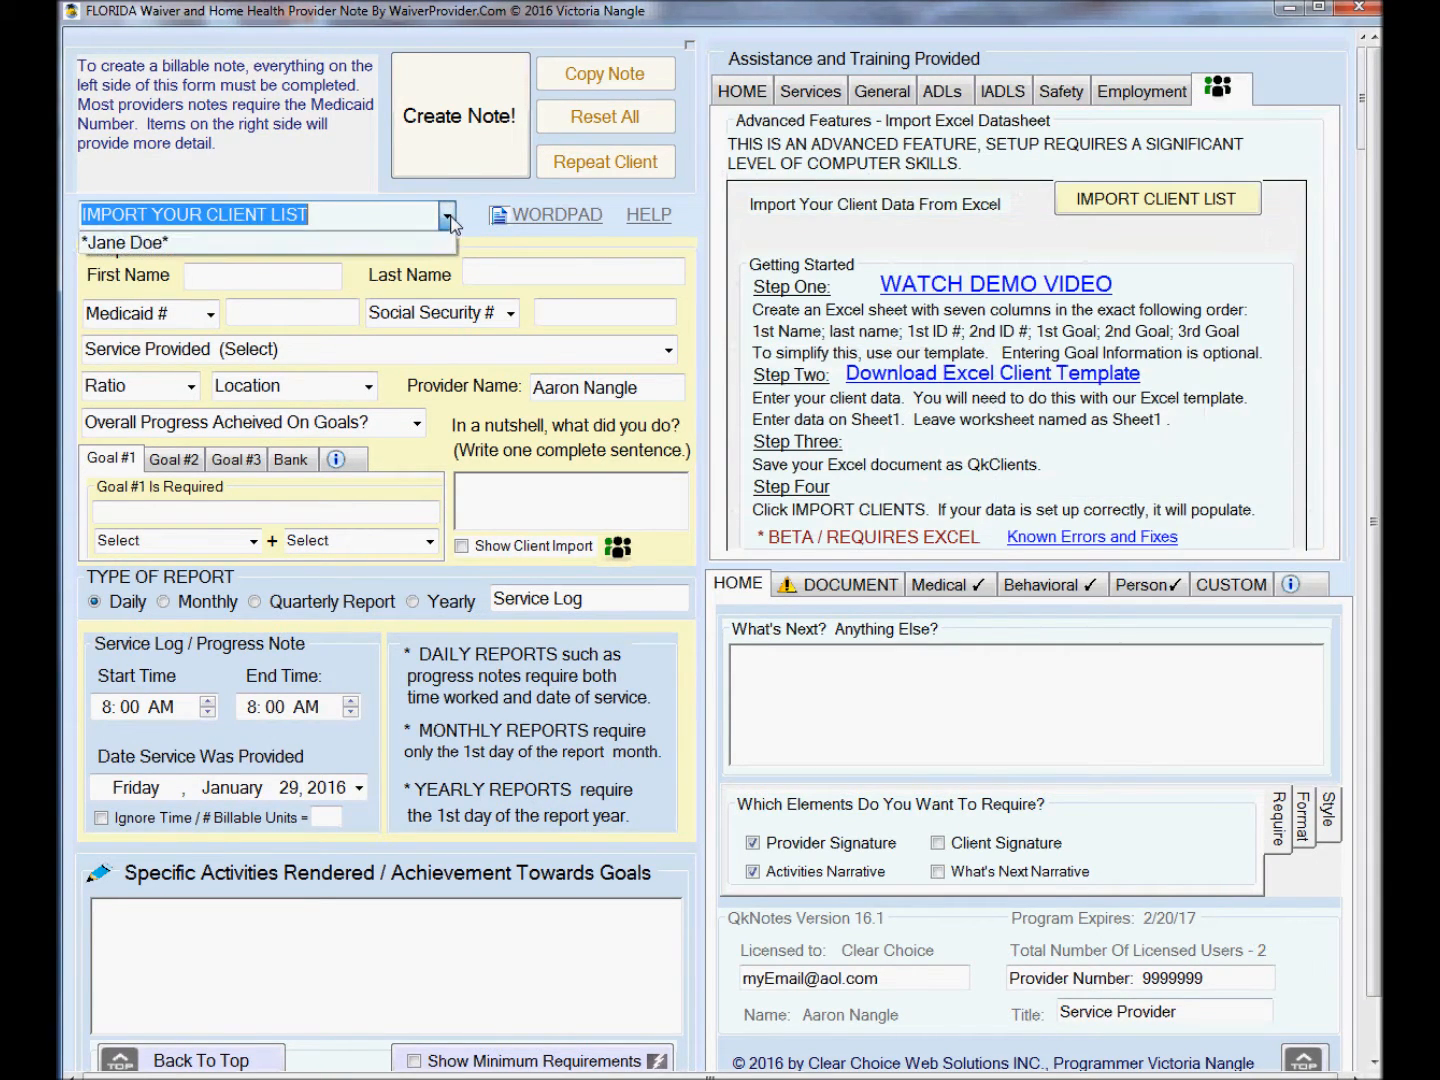
click(127, 245)
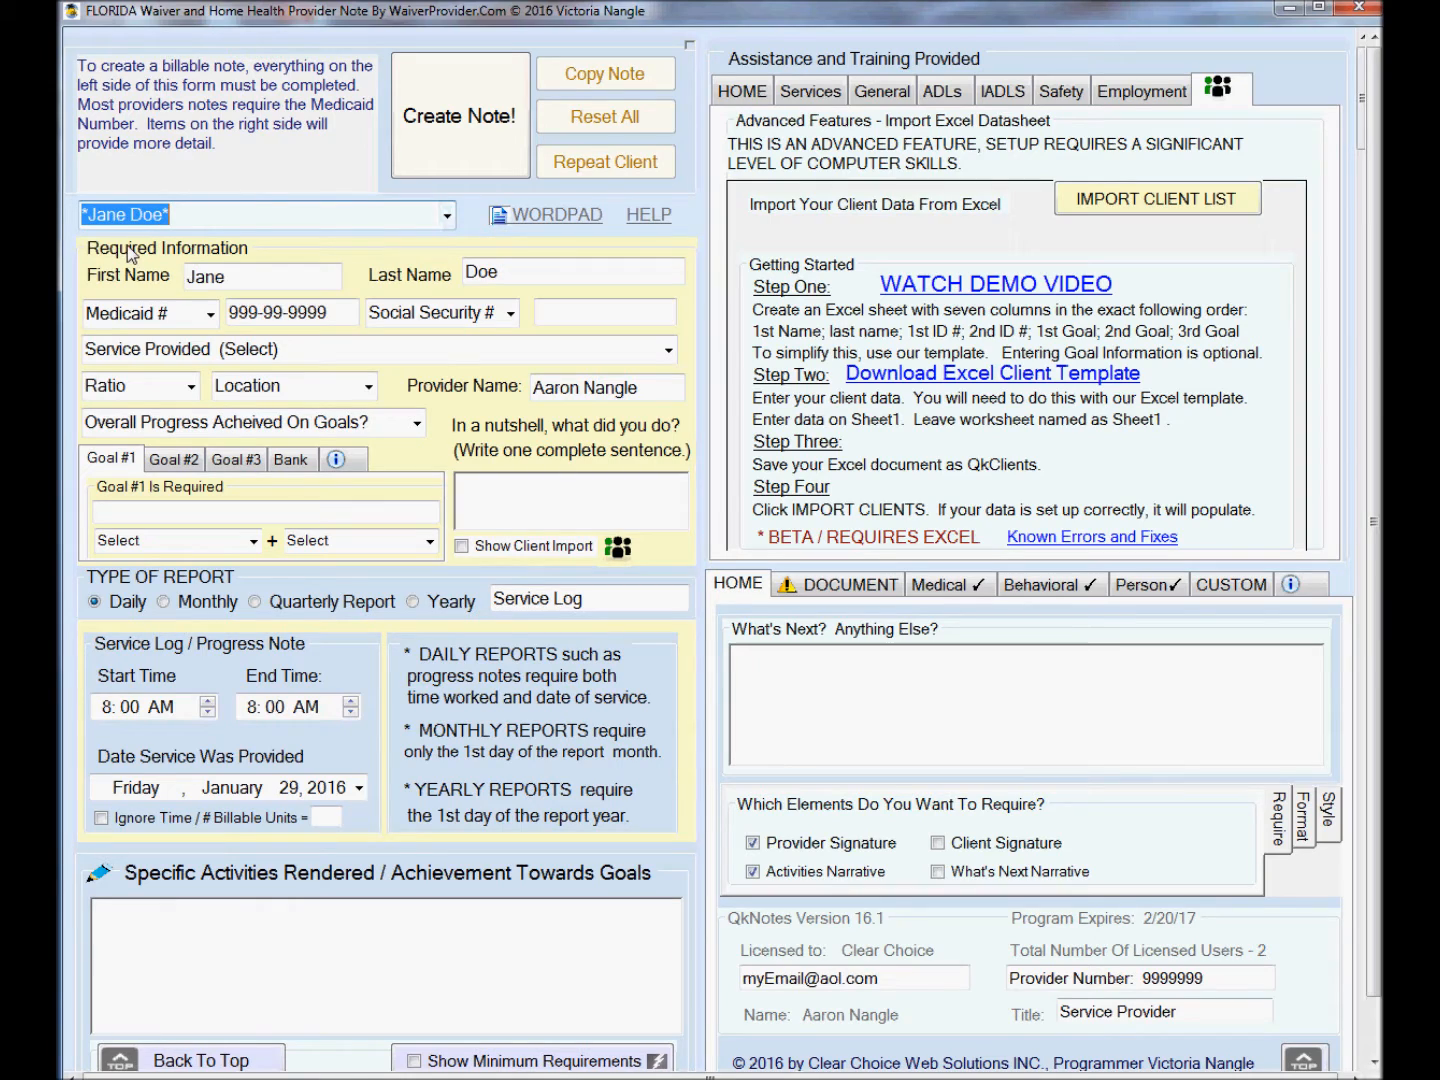
click(666, 352)
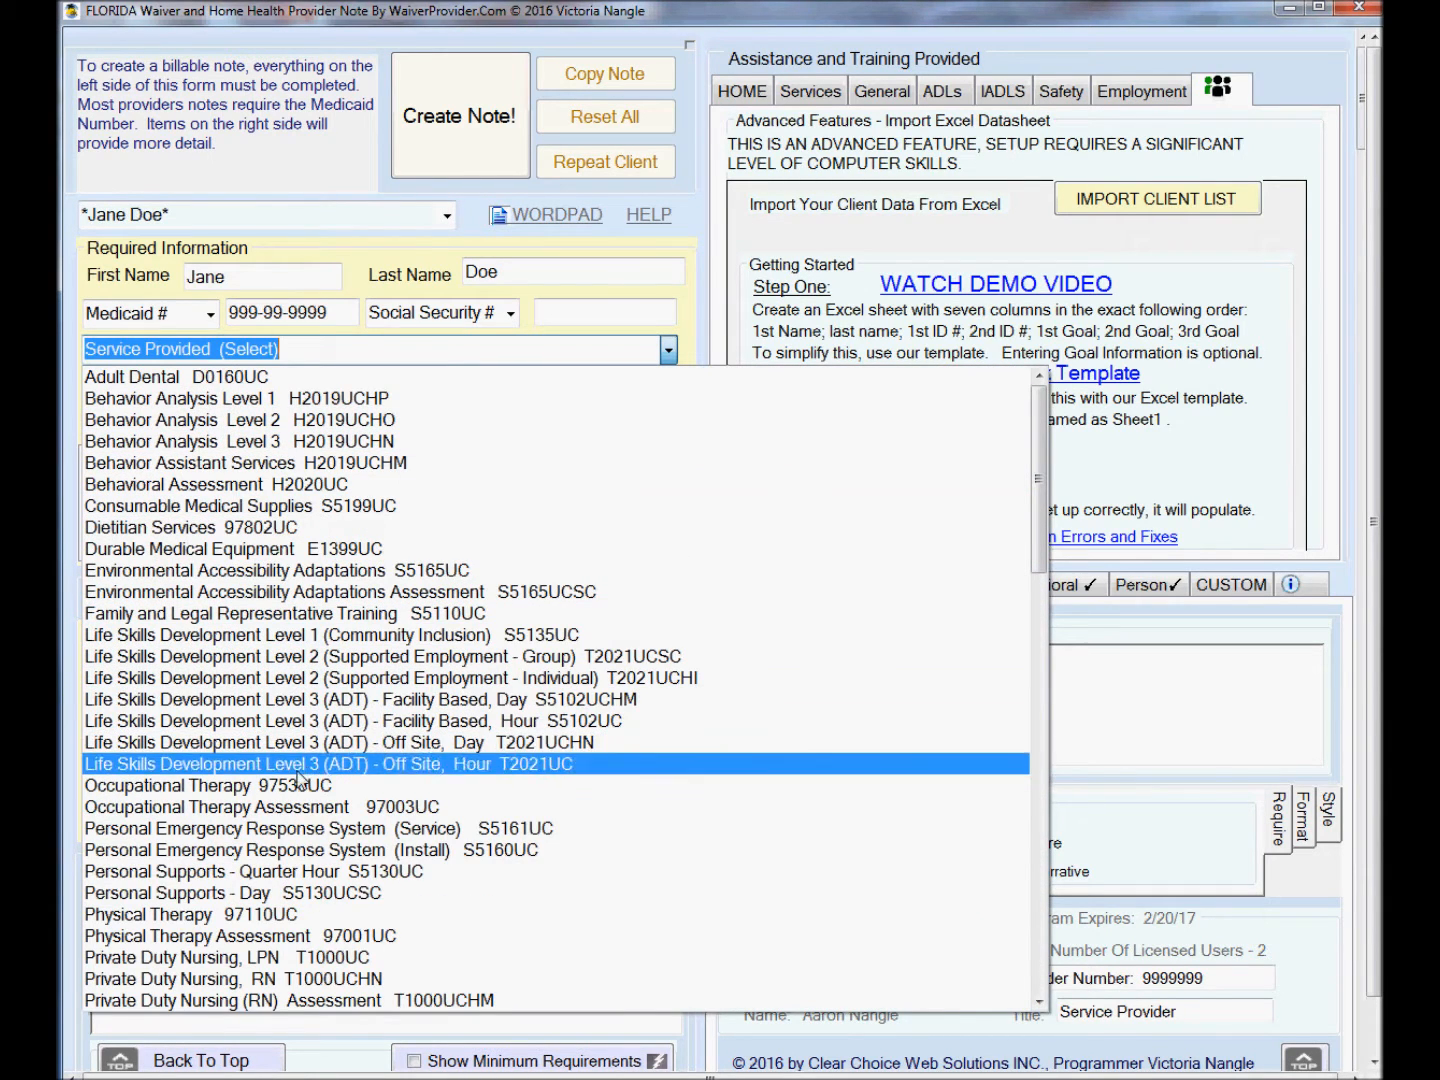
click(313, 871)
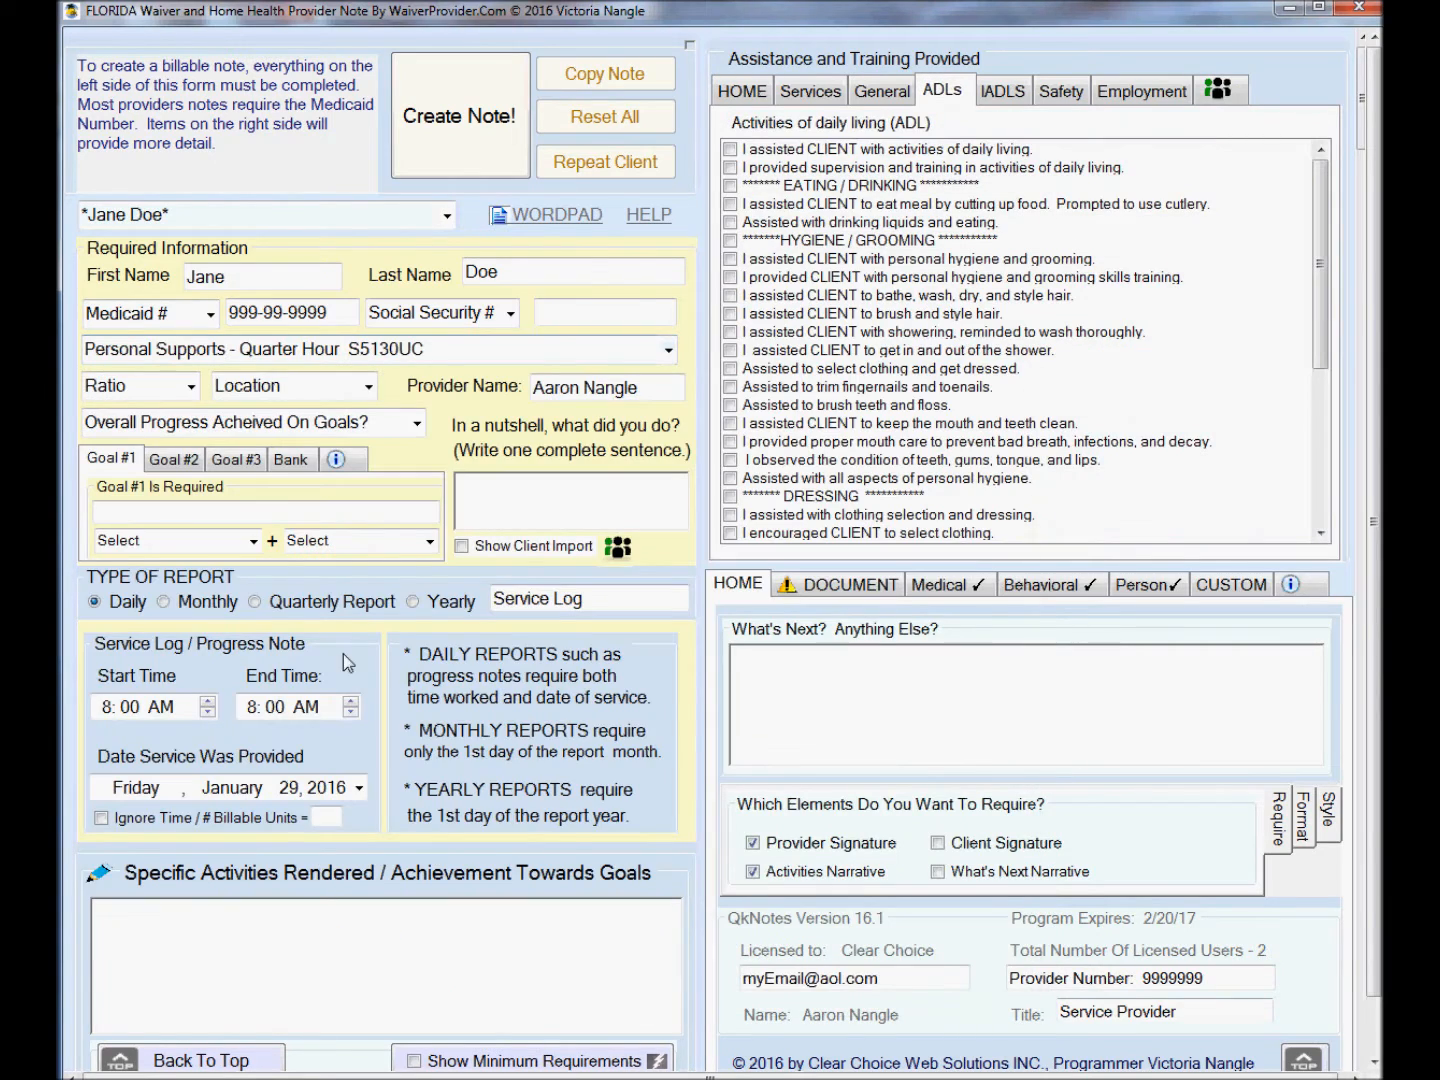
Set the ratio to 1-1 and the location to Person's Home.
click(190, 387)
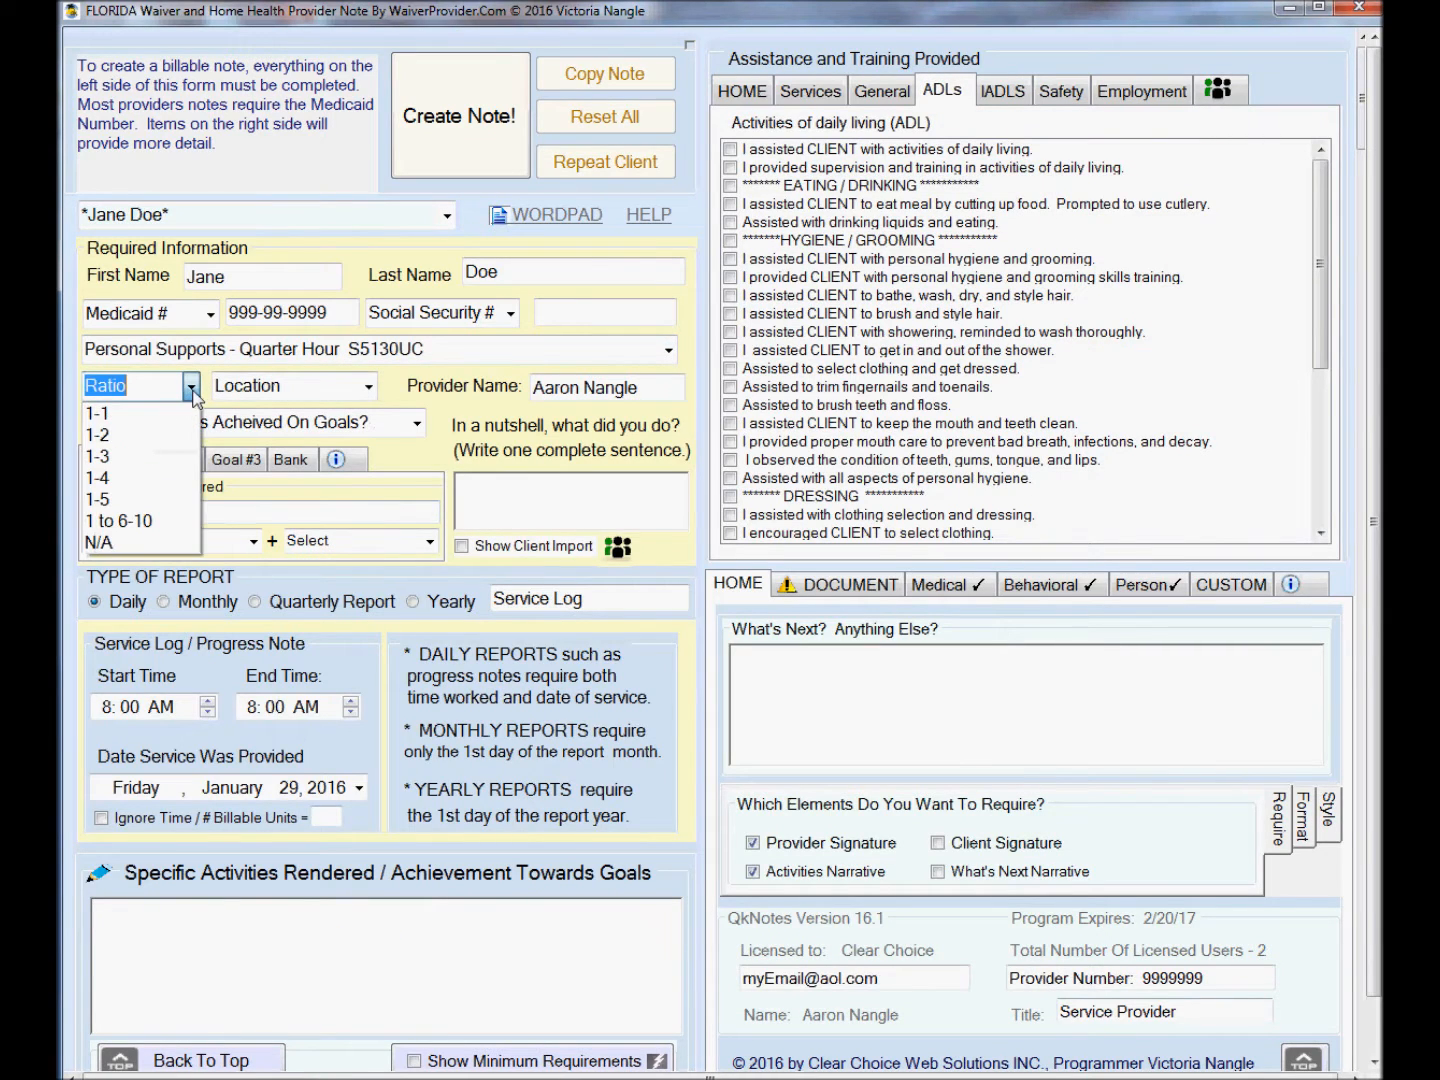
click(149, 414)
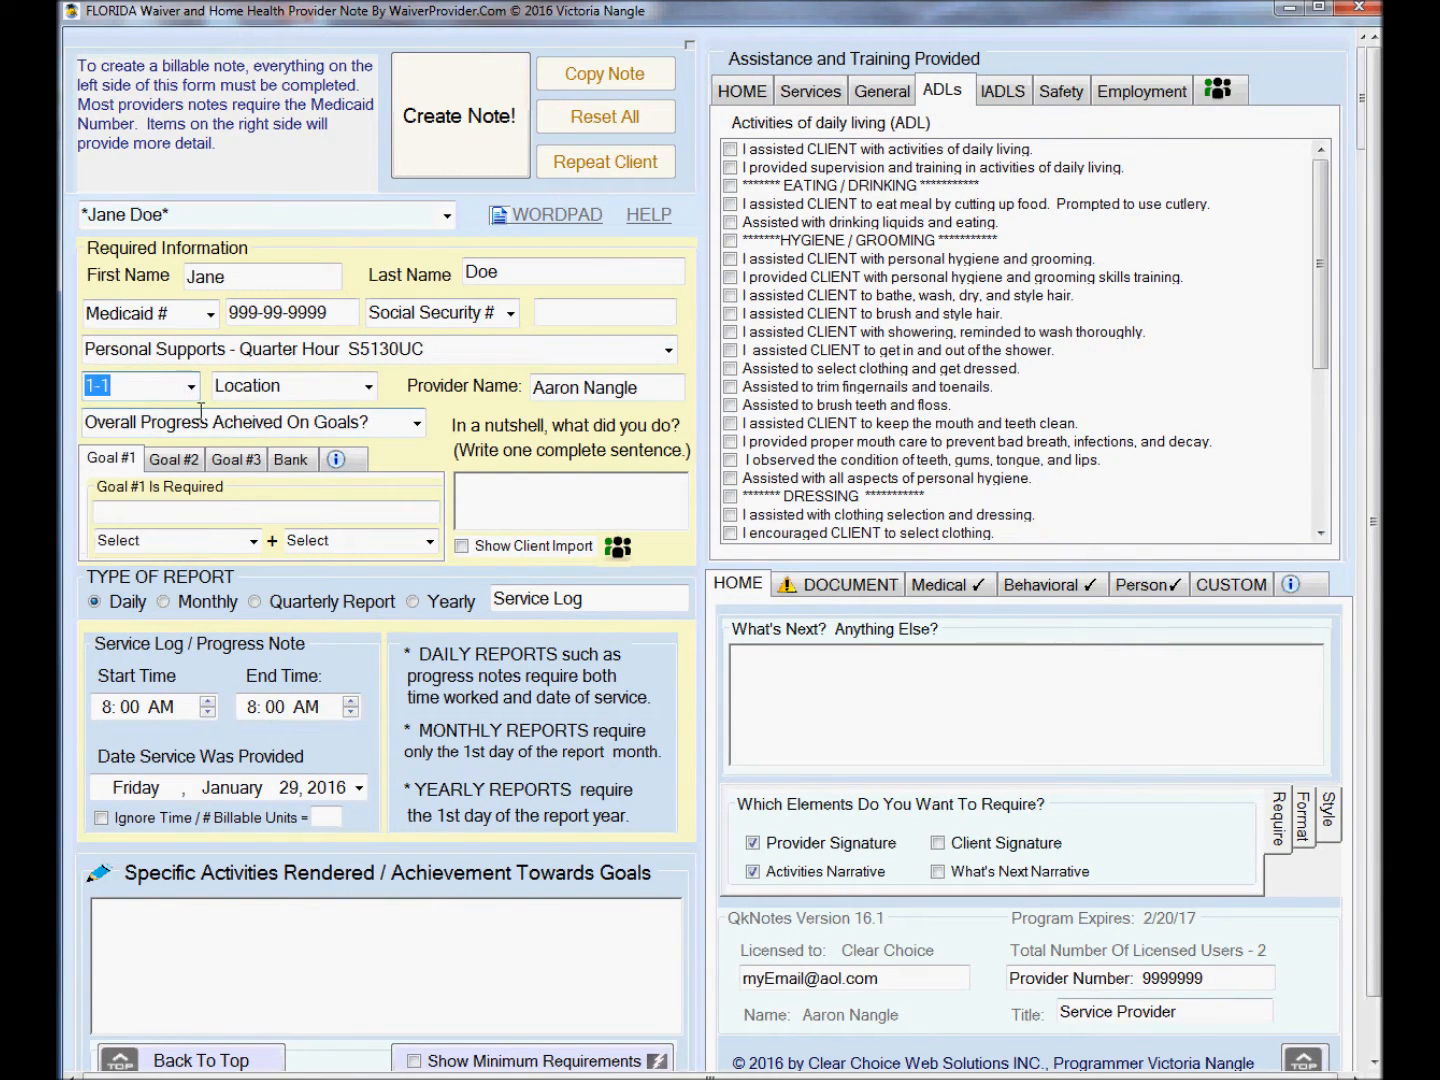
click(366, 391)
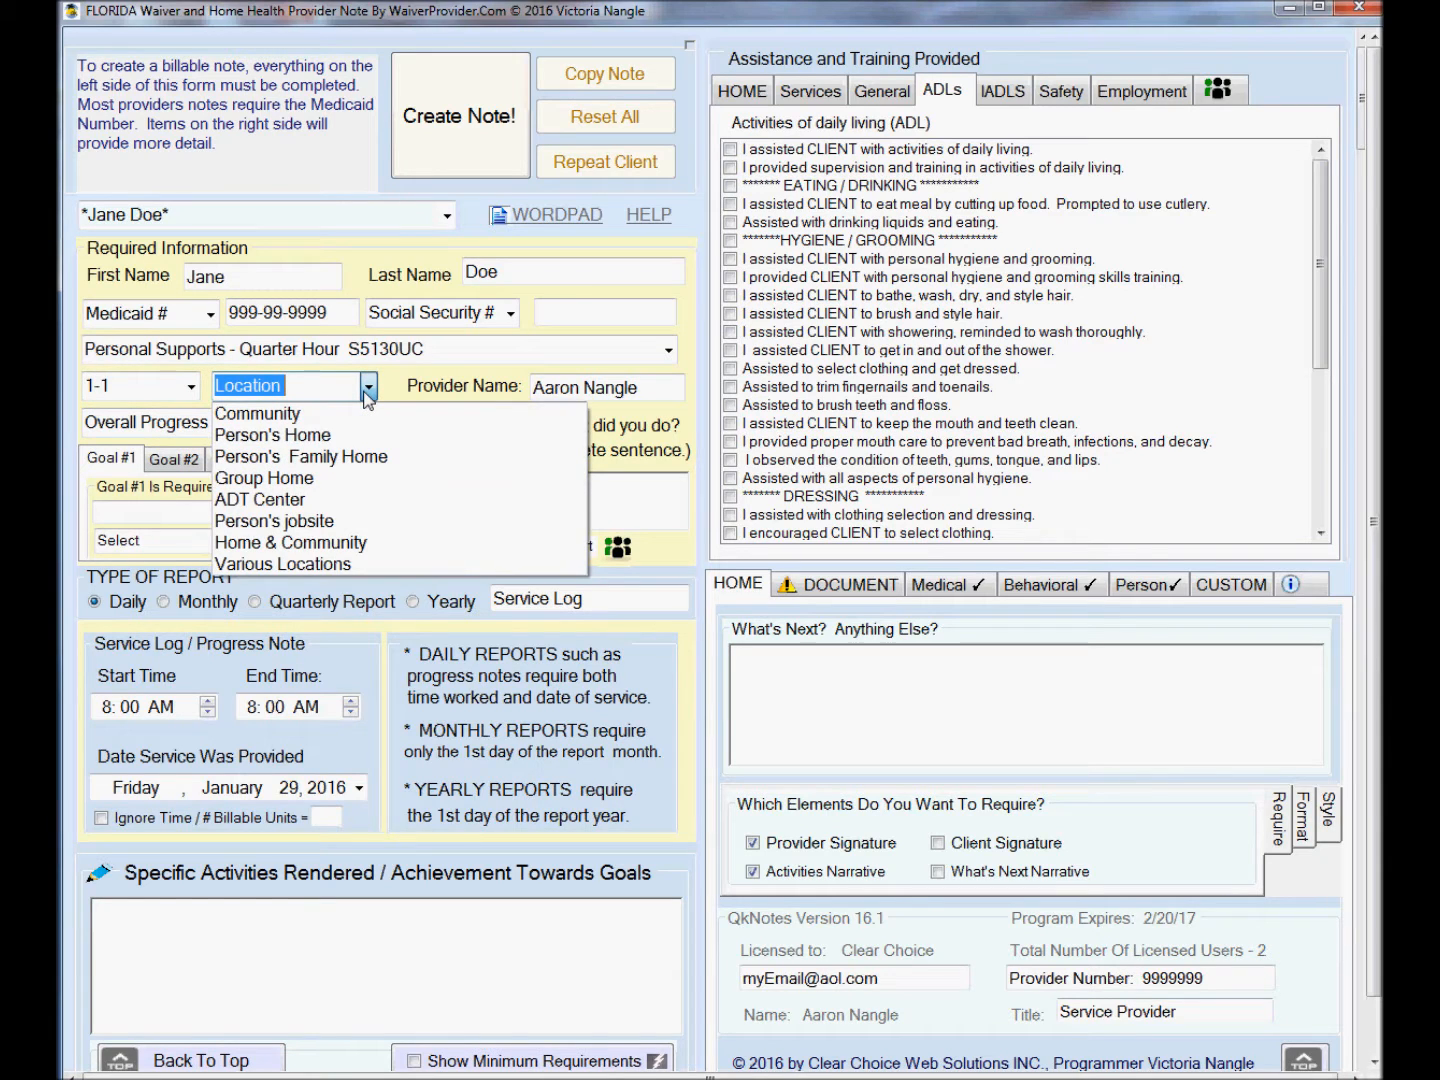
click(316, 434)
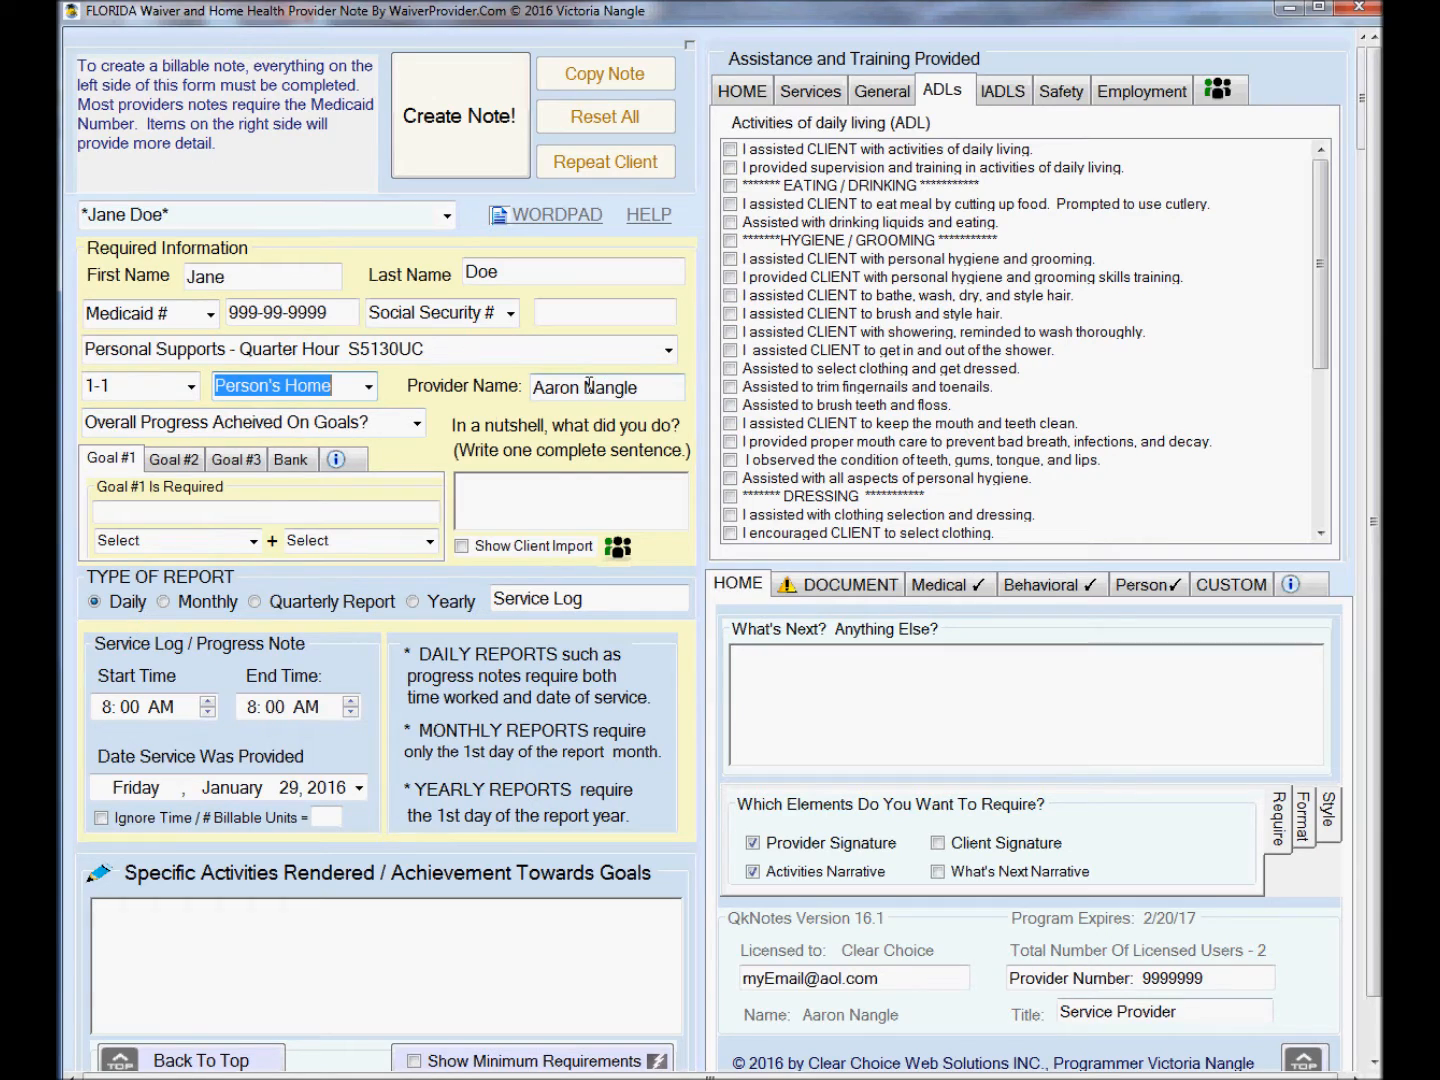
Set overall progress to Making Progress on Goals and enter Goal #1 as "Gave Bath".
click(418, 428)
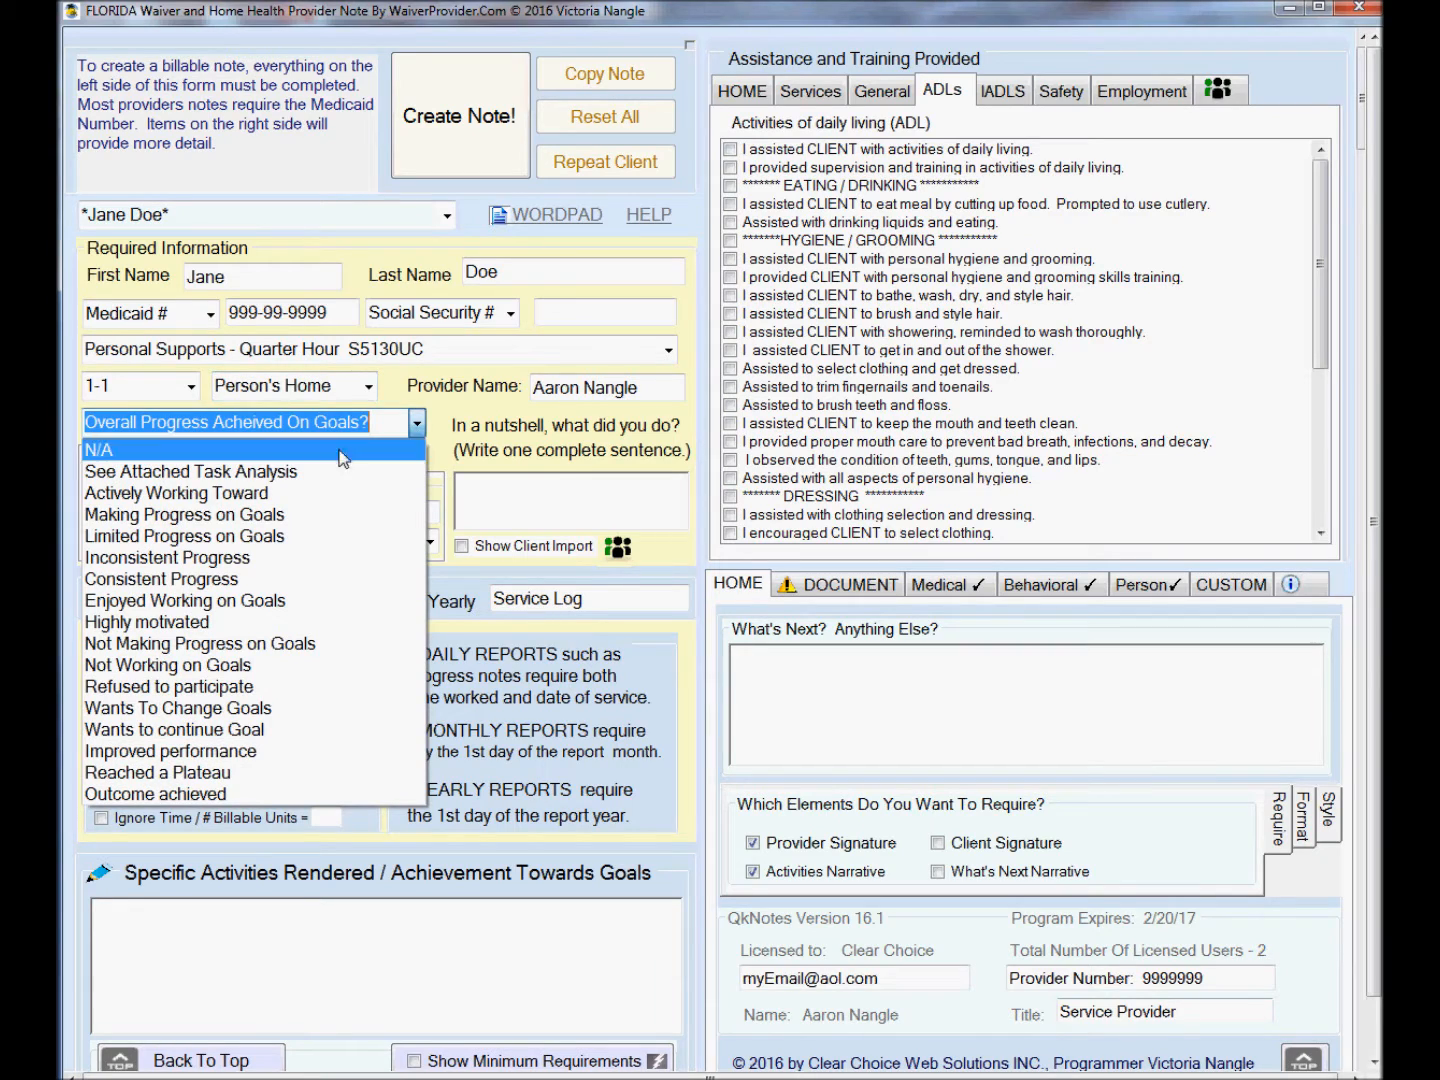
click(270, 514)
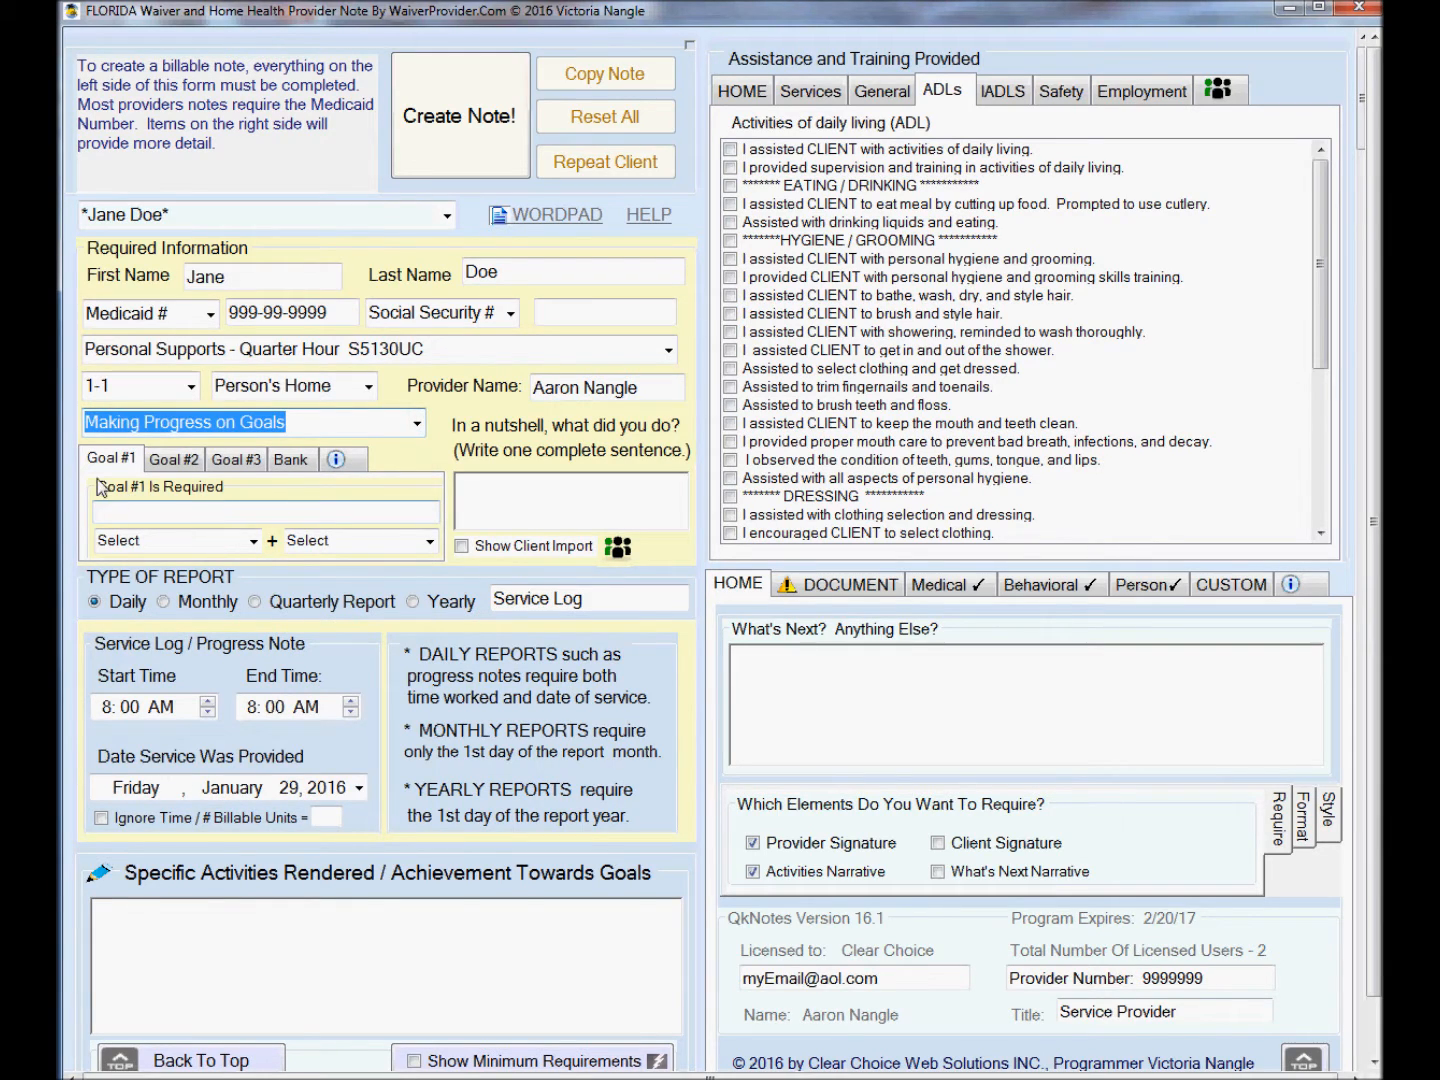
click(121, 510)
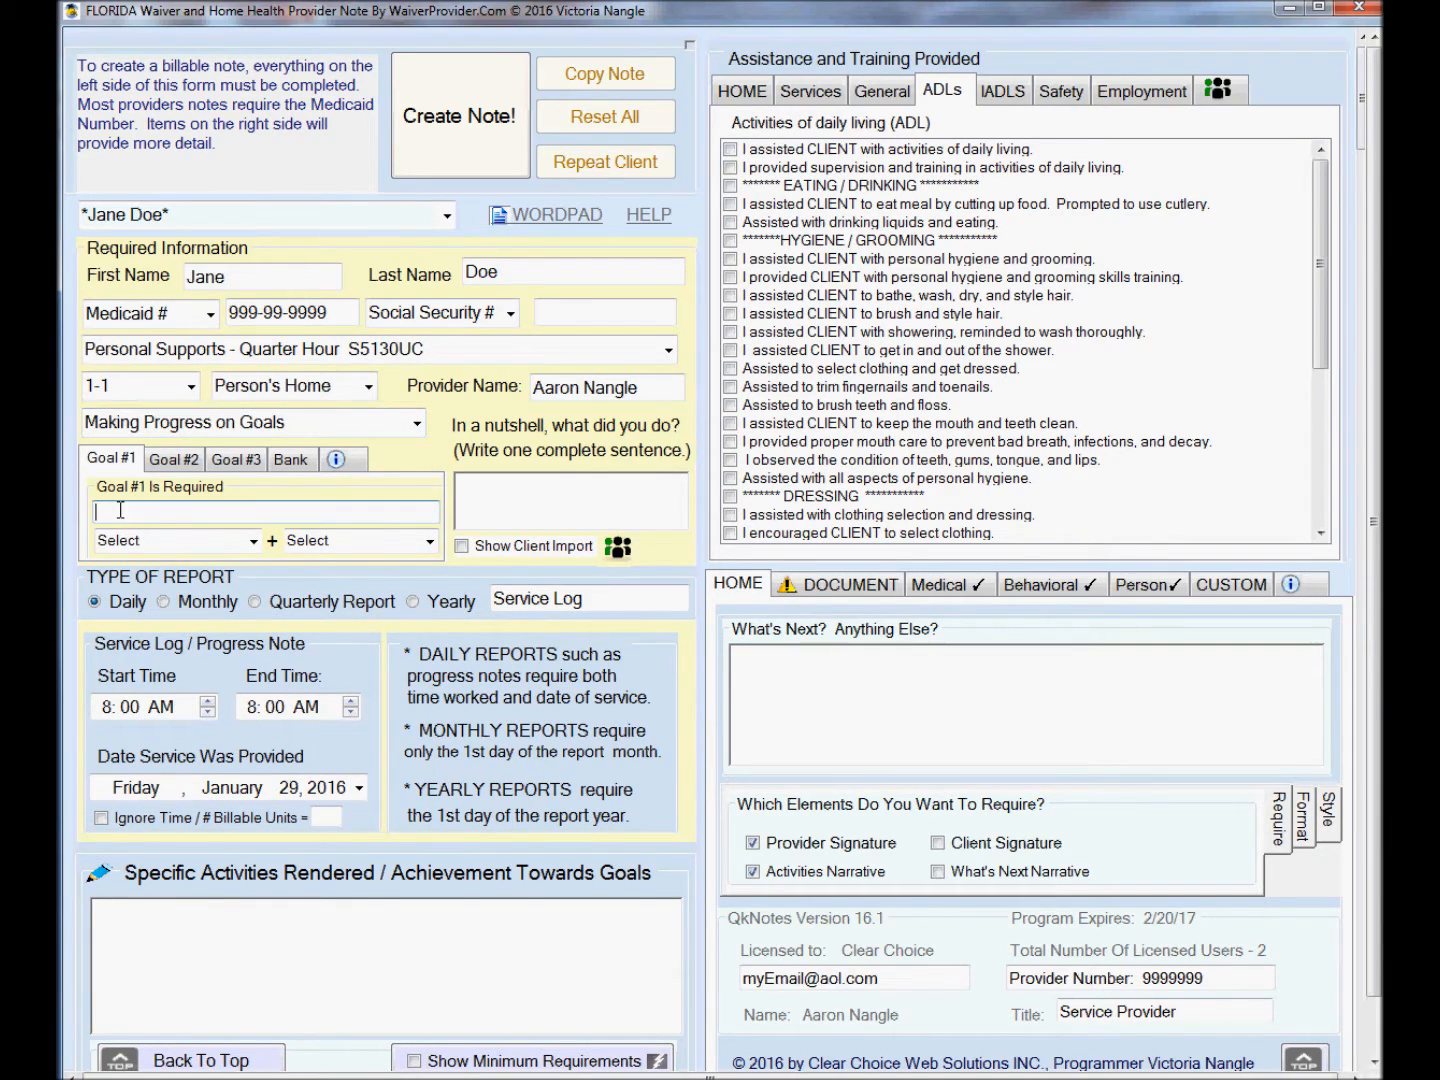
text(Give)
text( Bath)
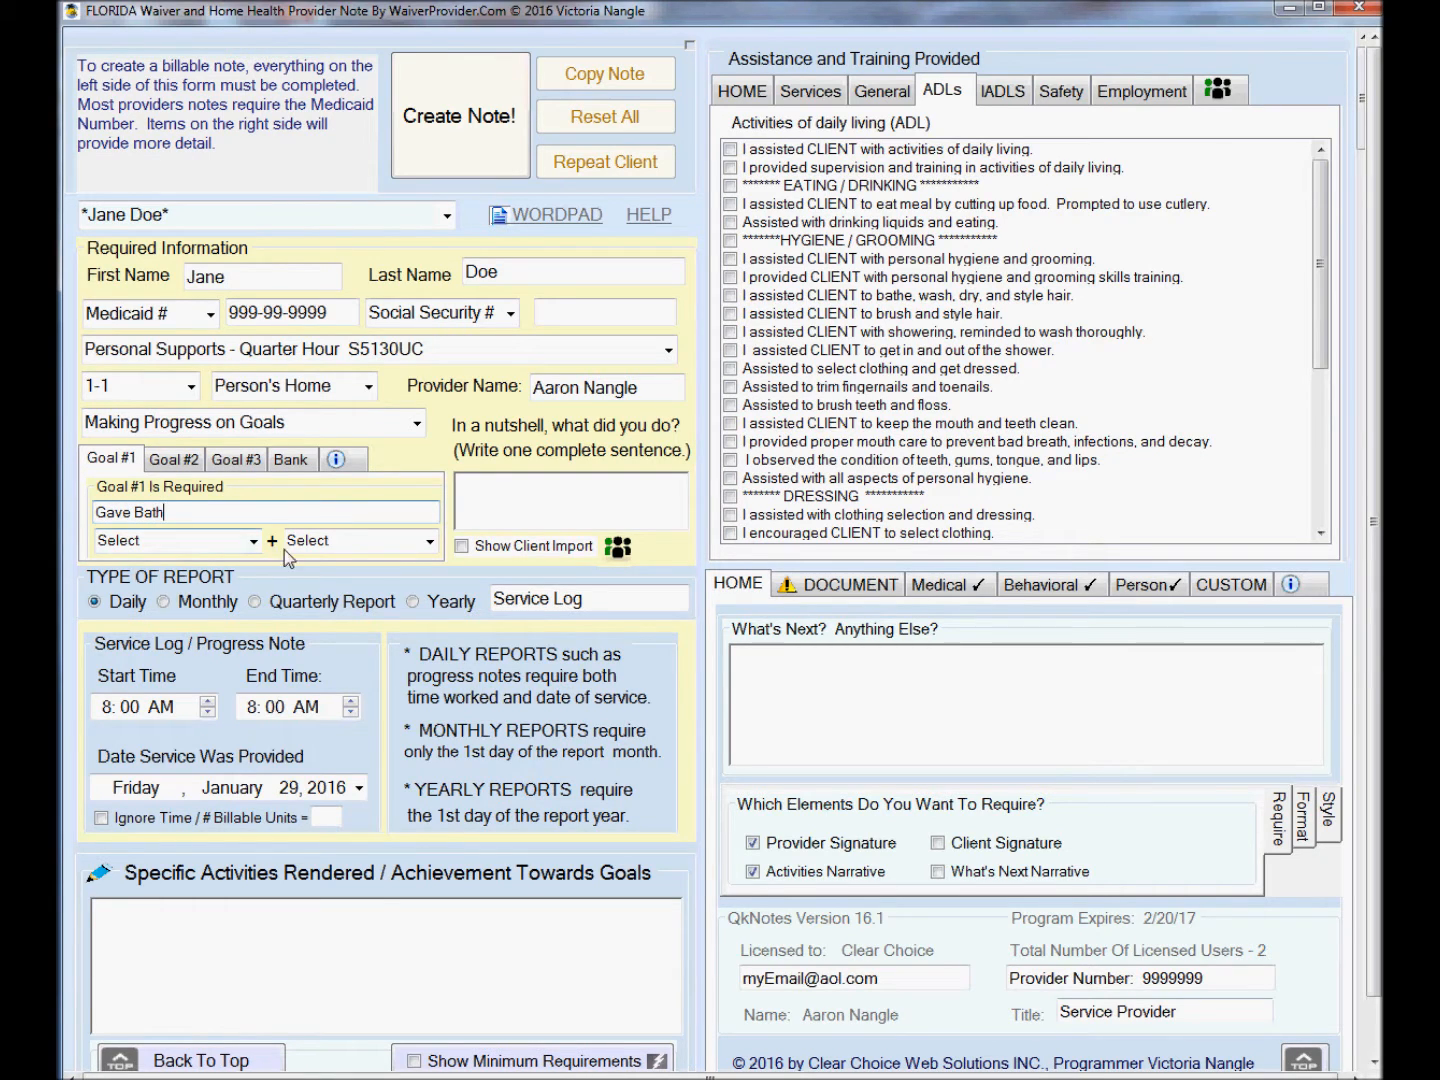
Qualify Goal #1 as Required substantial with verbal and physical prompts.
click(254, 544)
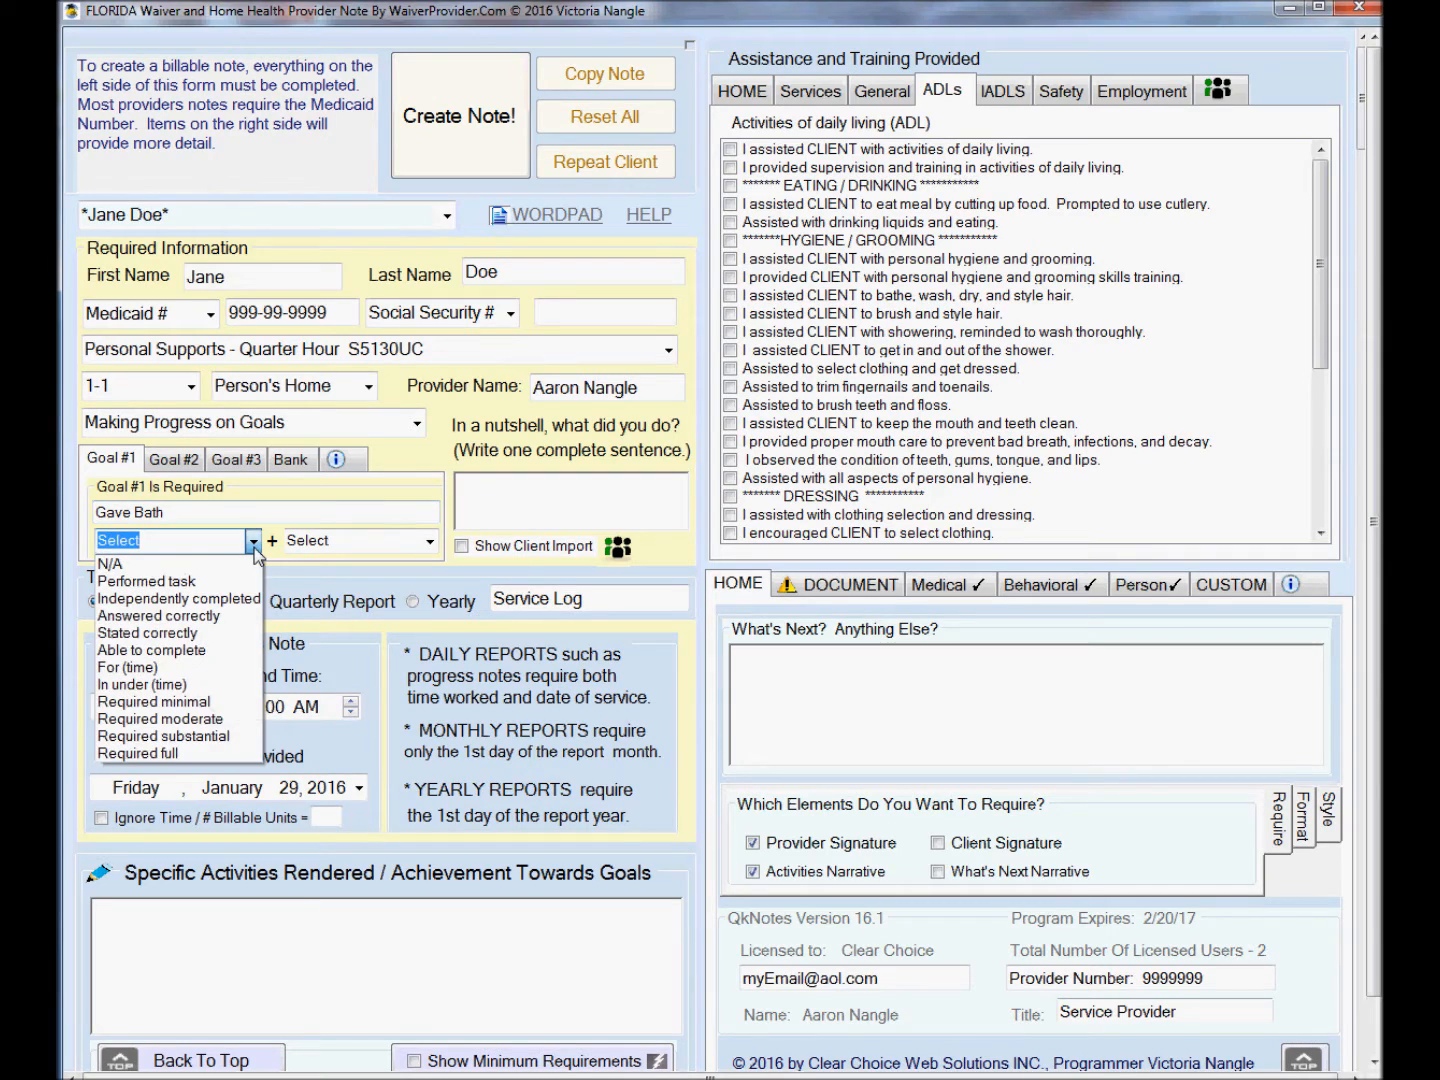
click(212, 736)
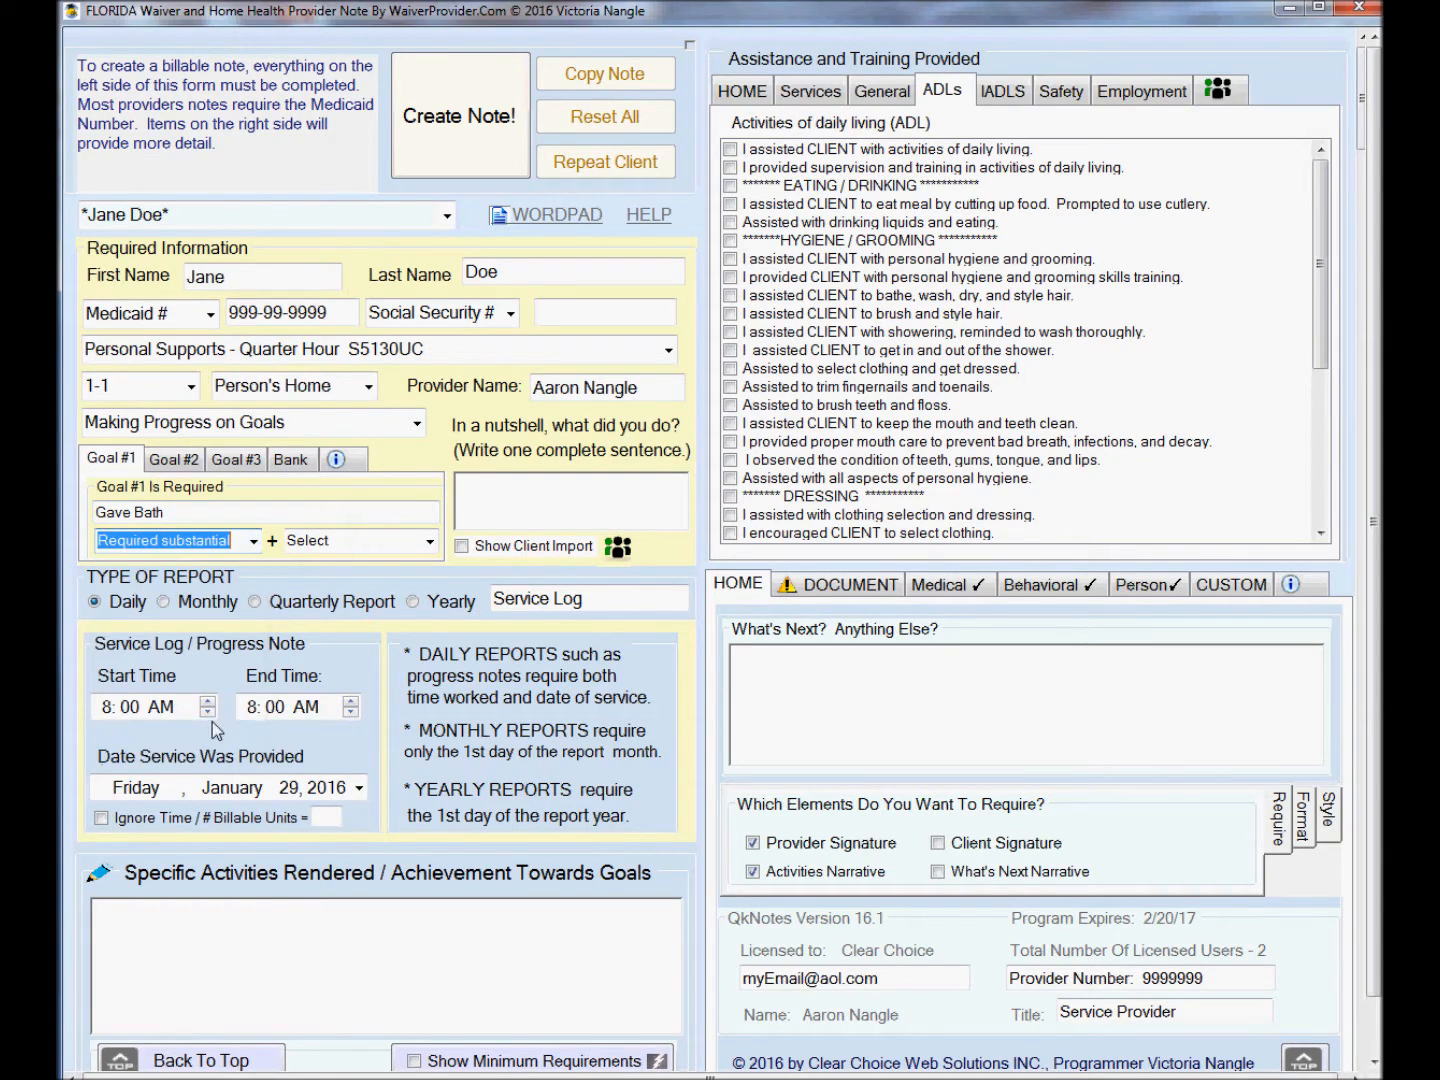
click(428, 542)
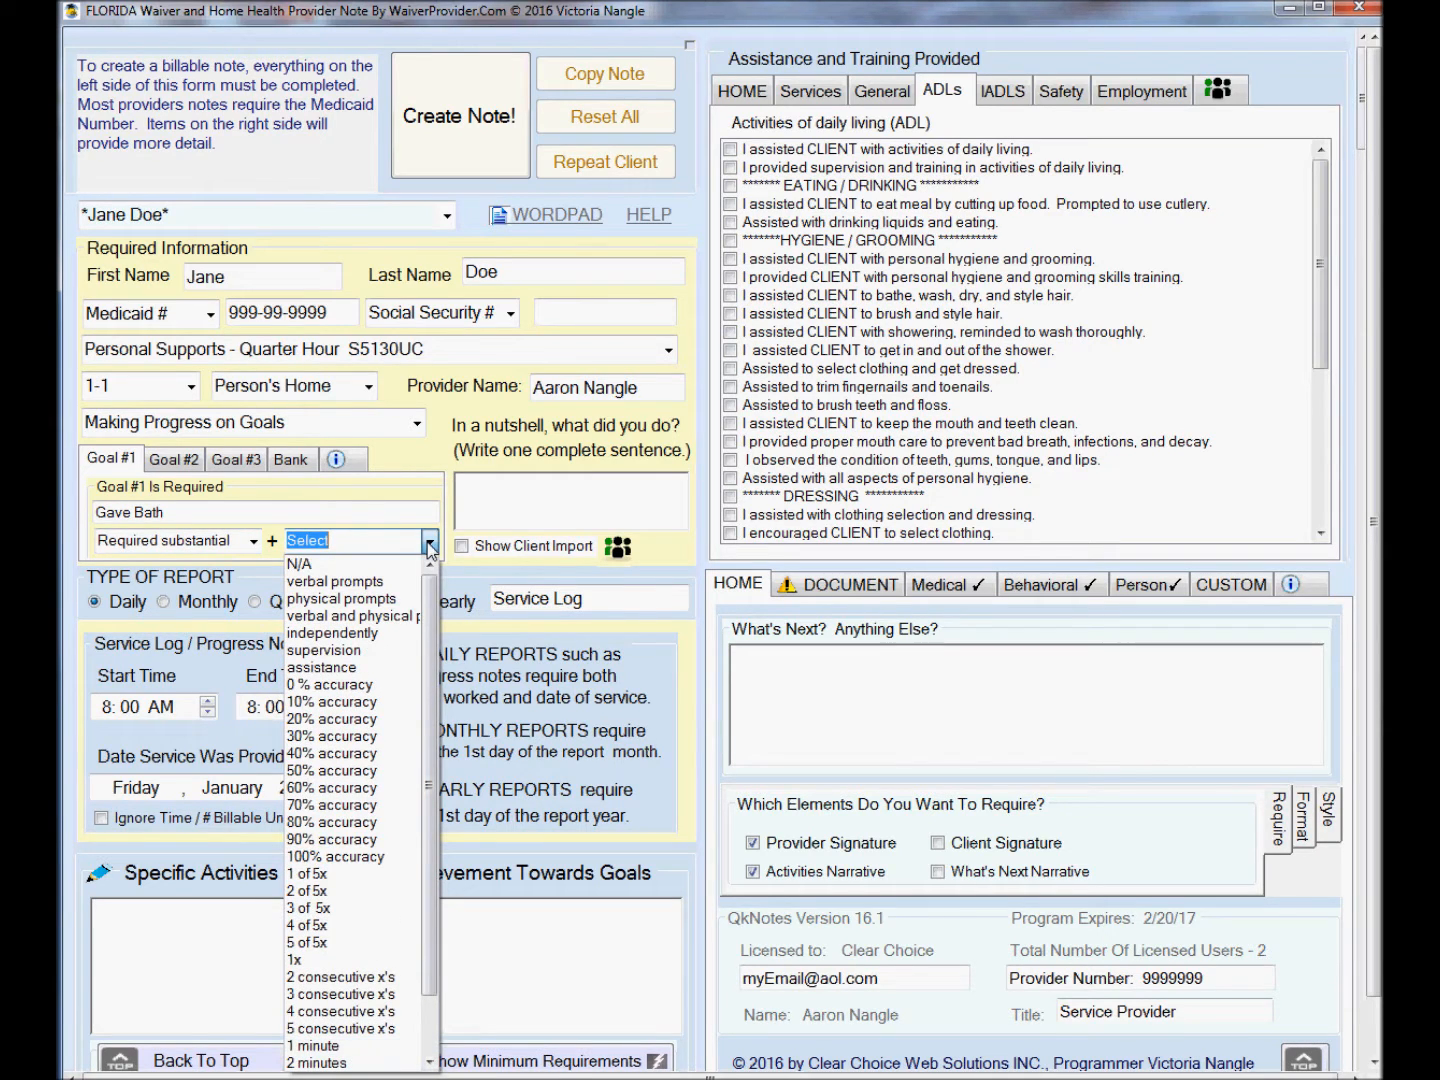
click(409, 616)
Write the one-sentence summary that you are teaching the client to be more independent with her bath.
click(495, 493)
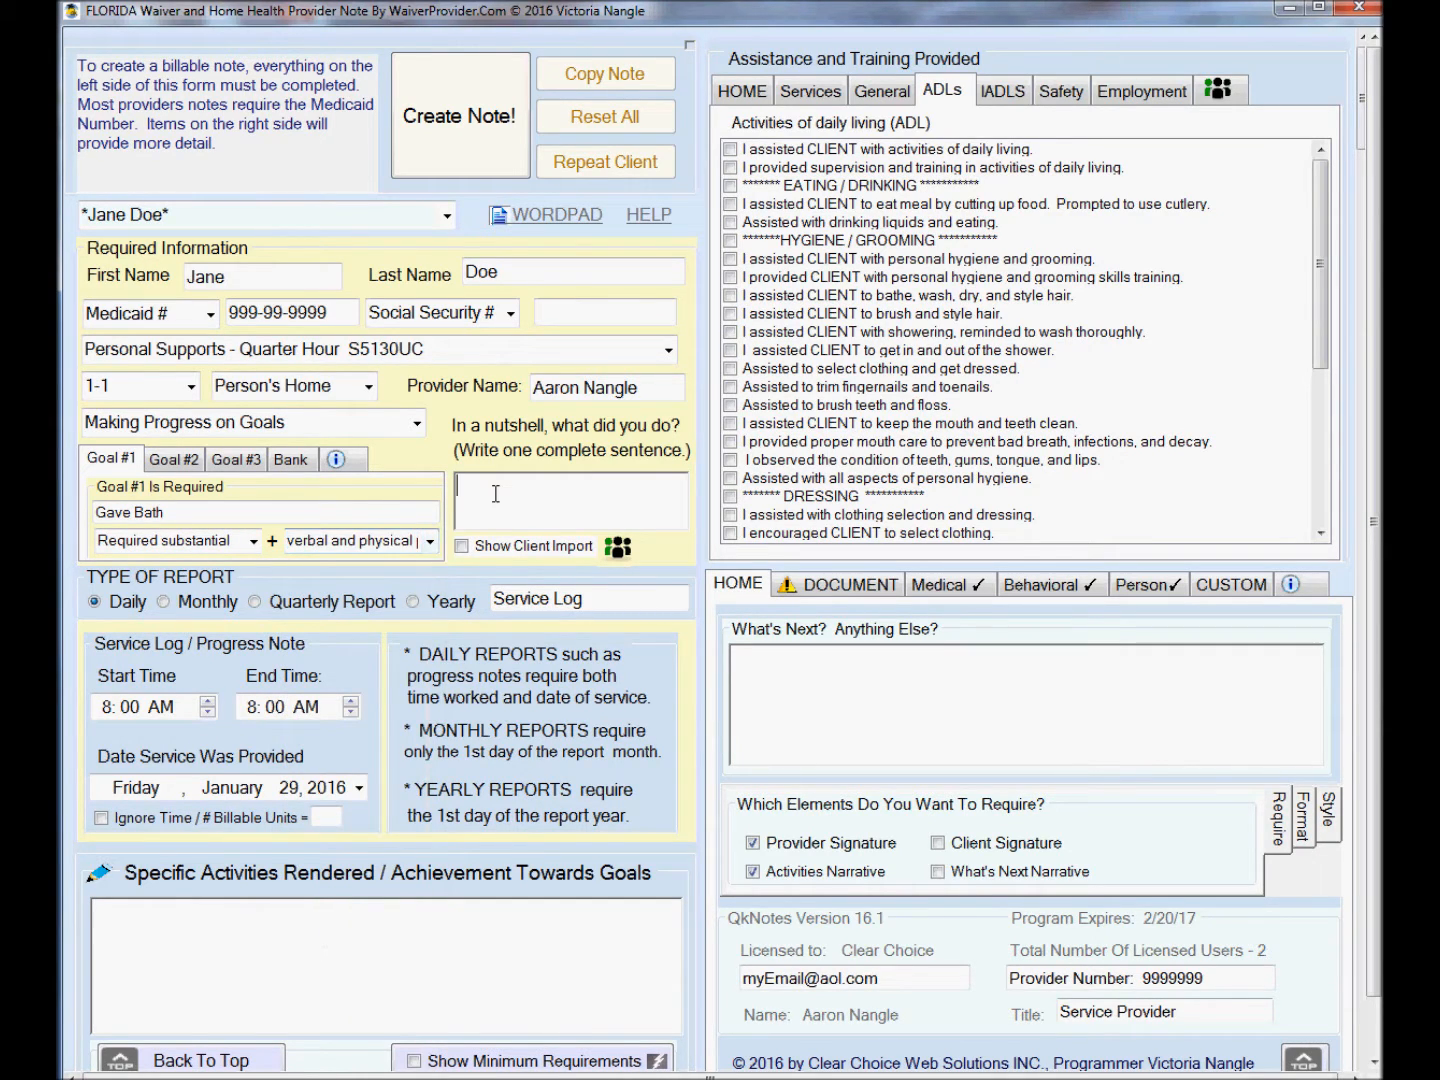
text(I)
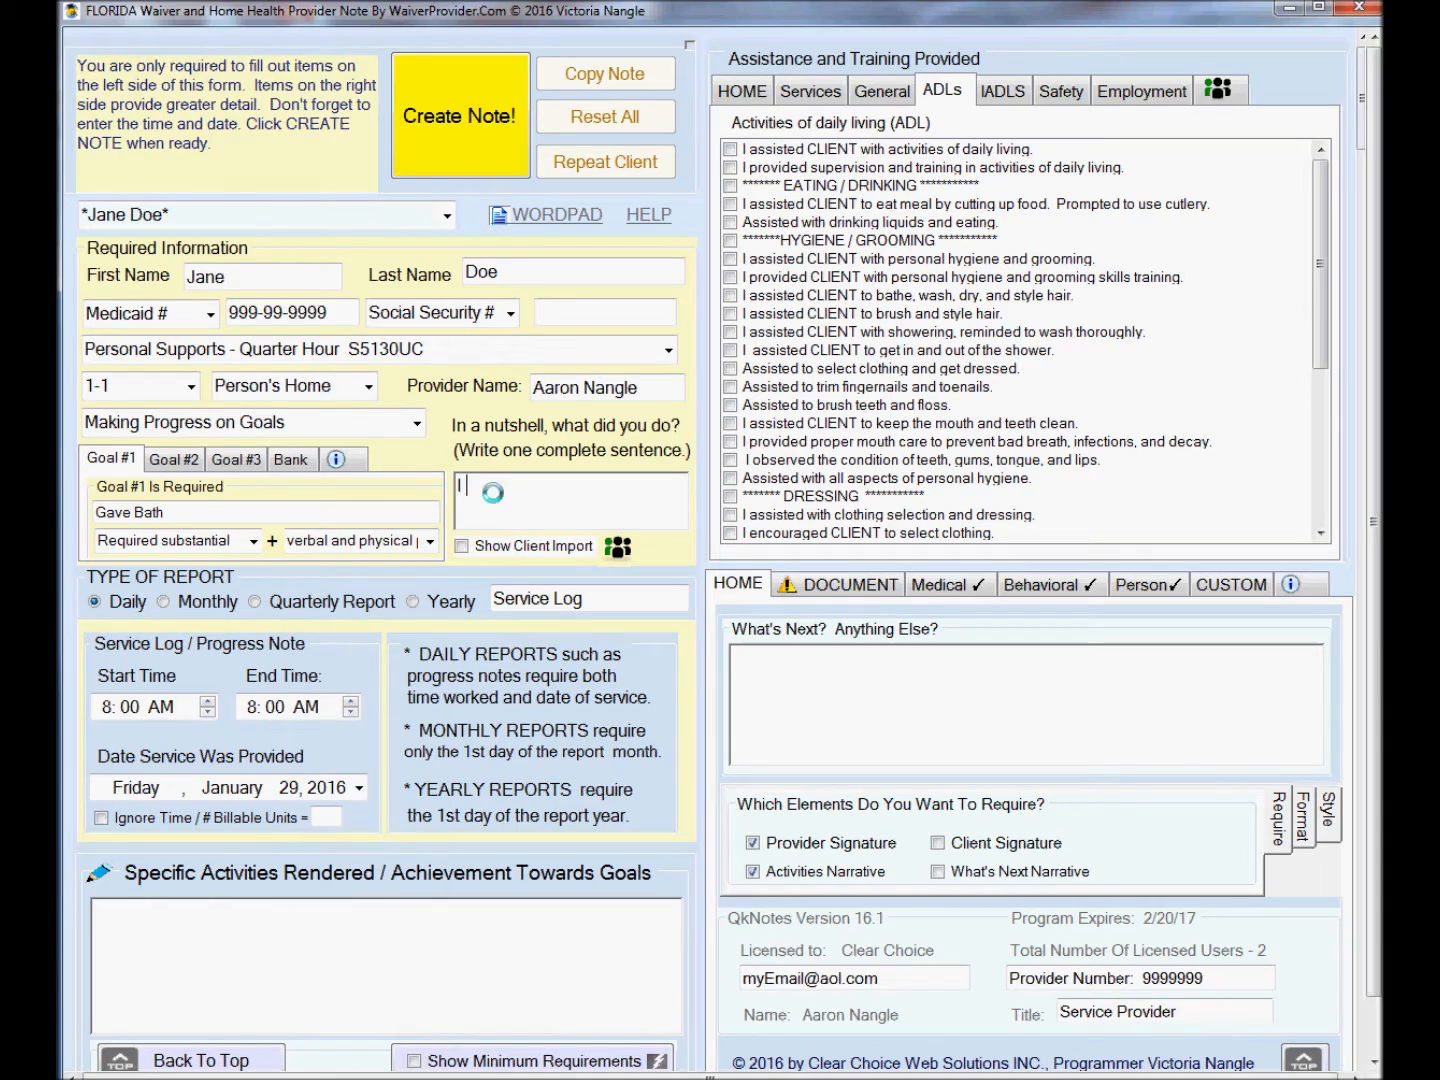
text( am teaching Jane to be more i)
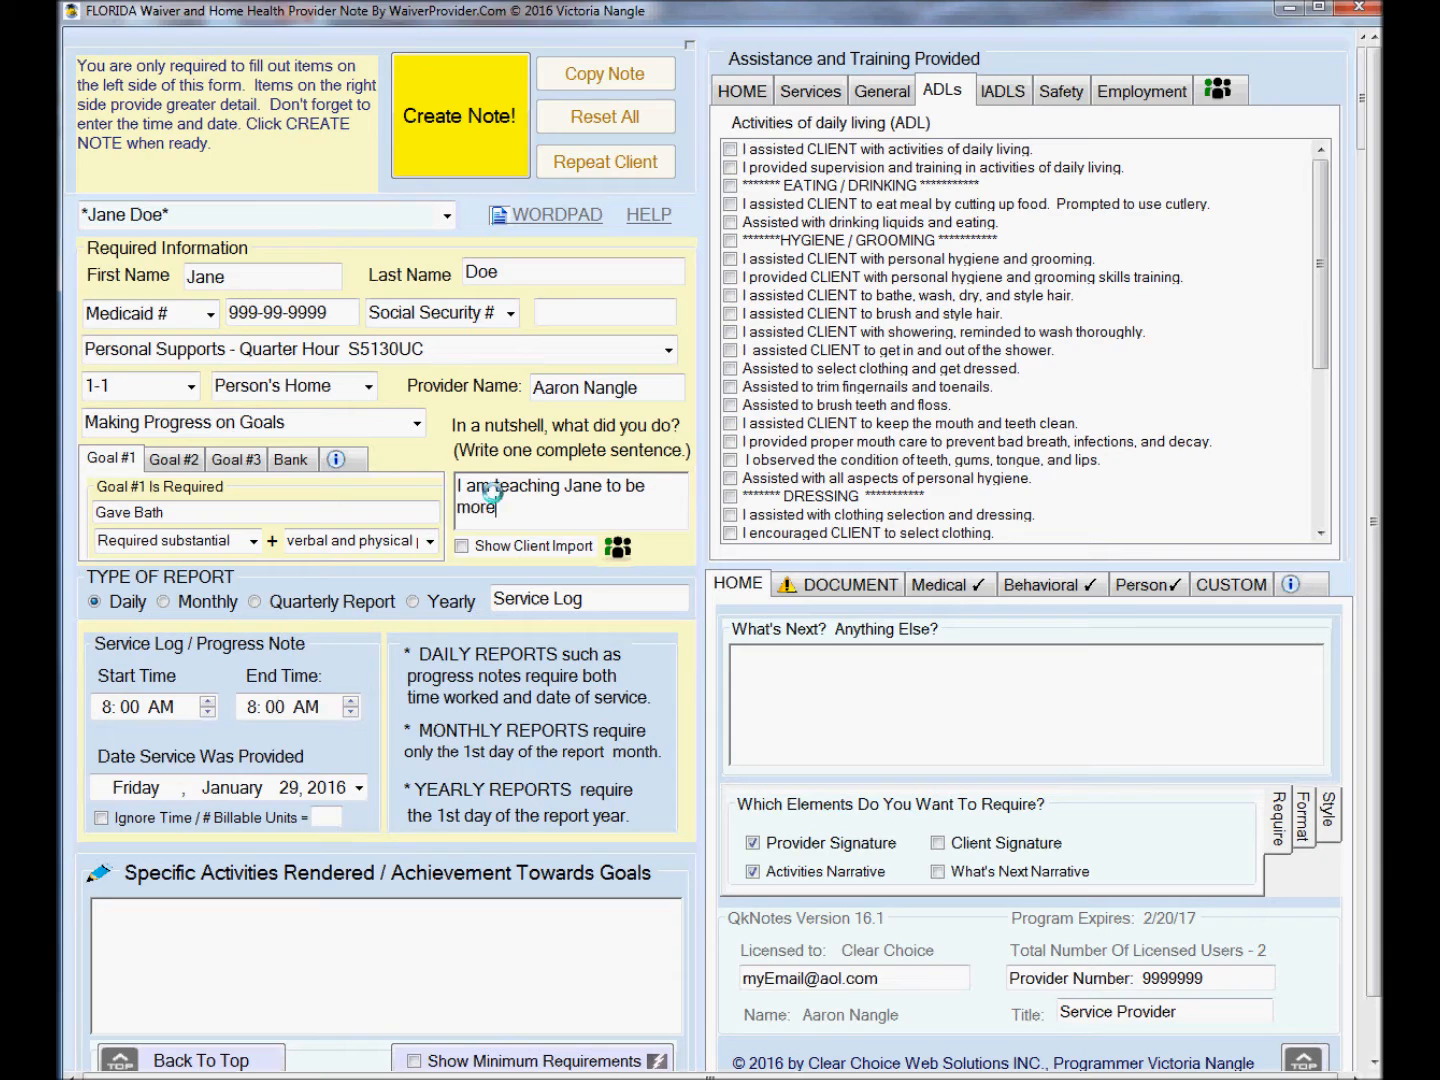
text(endent with h)
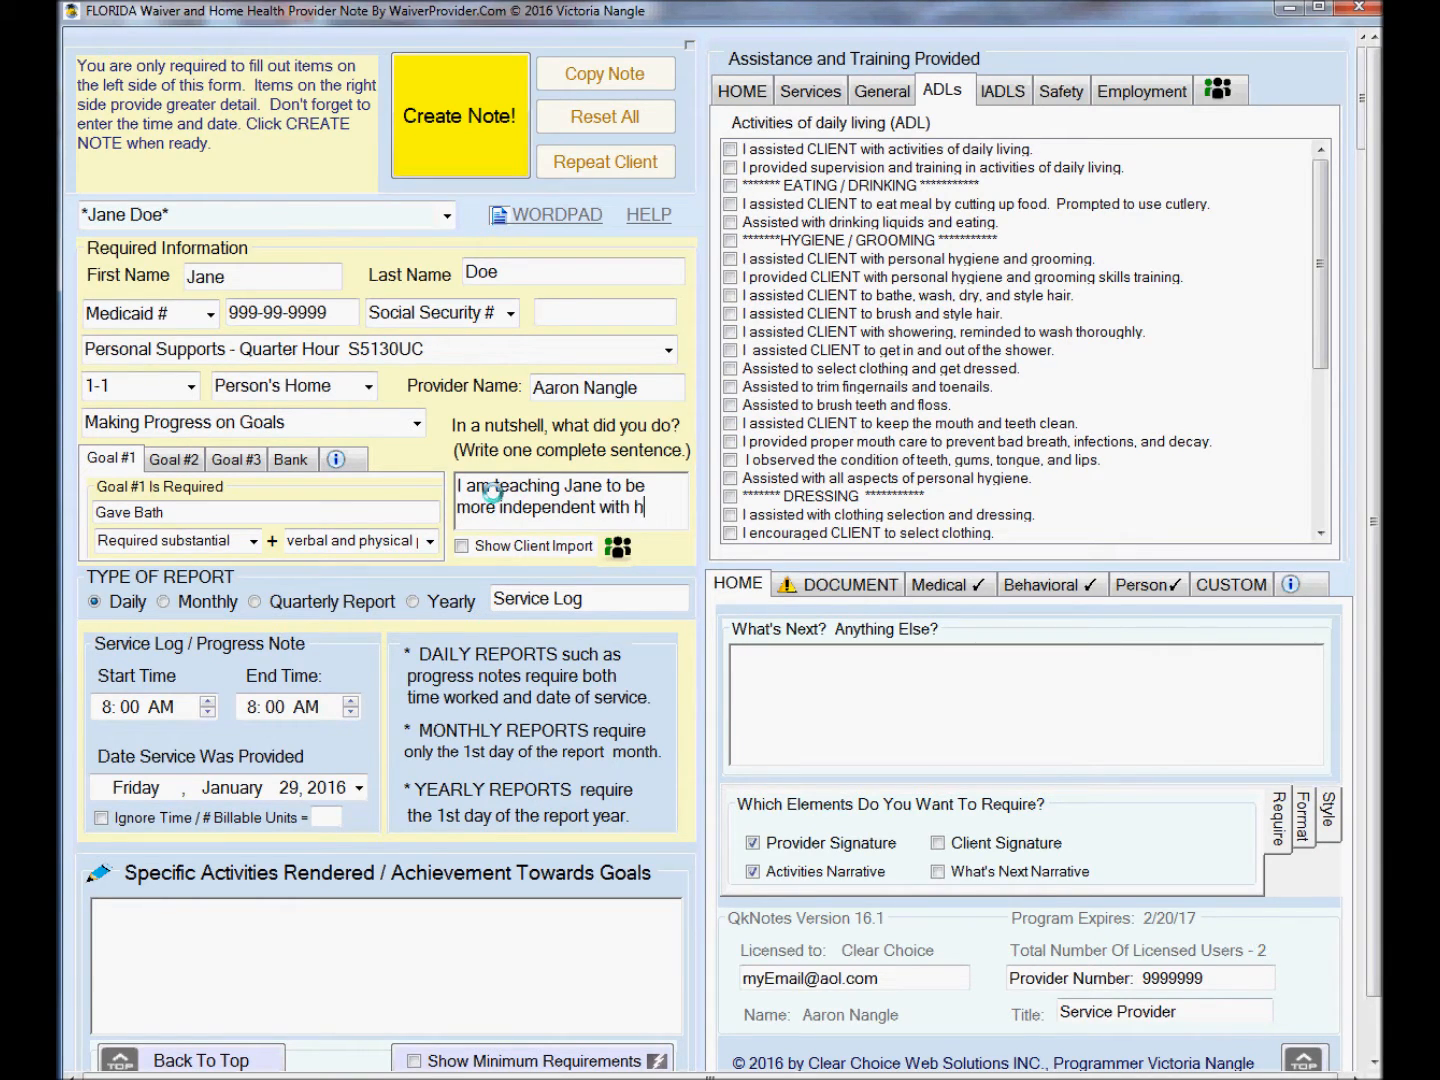
text(er bath.)
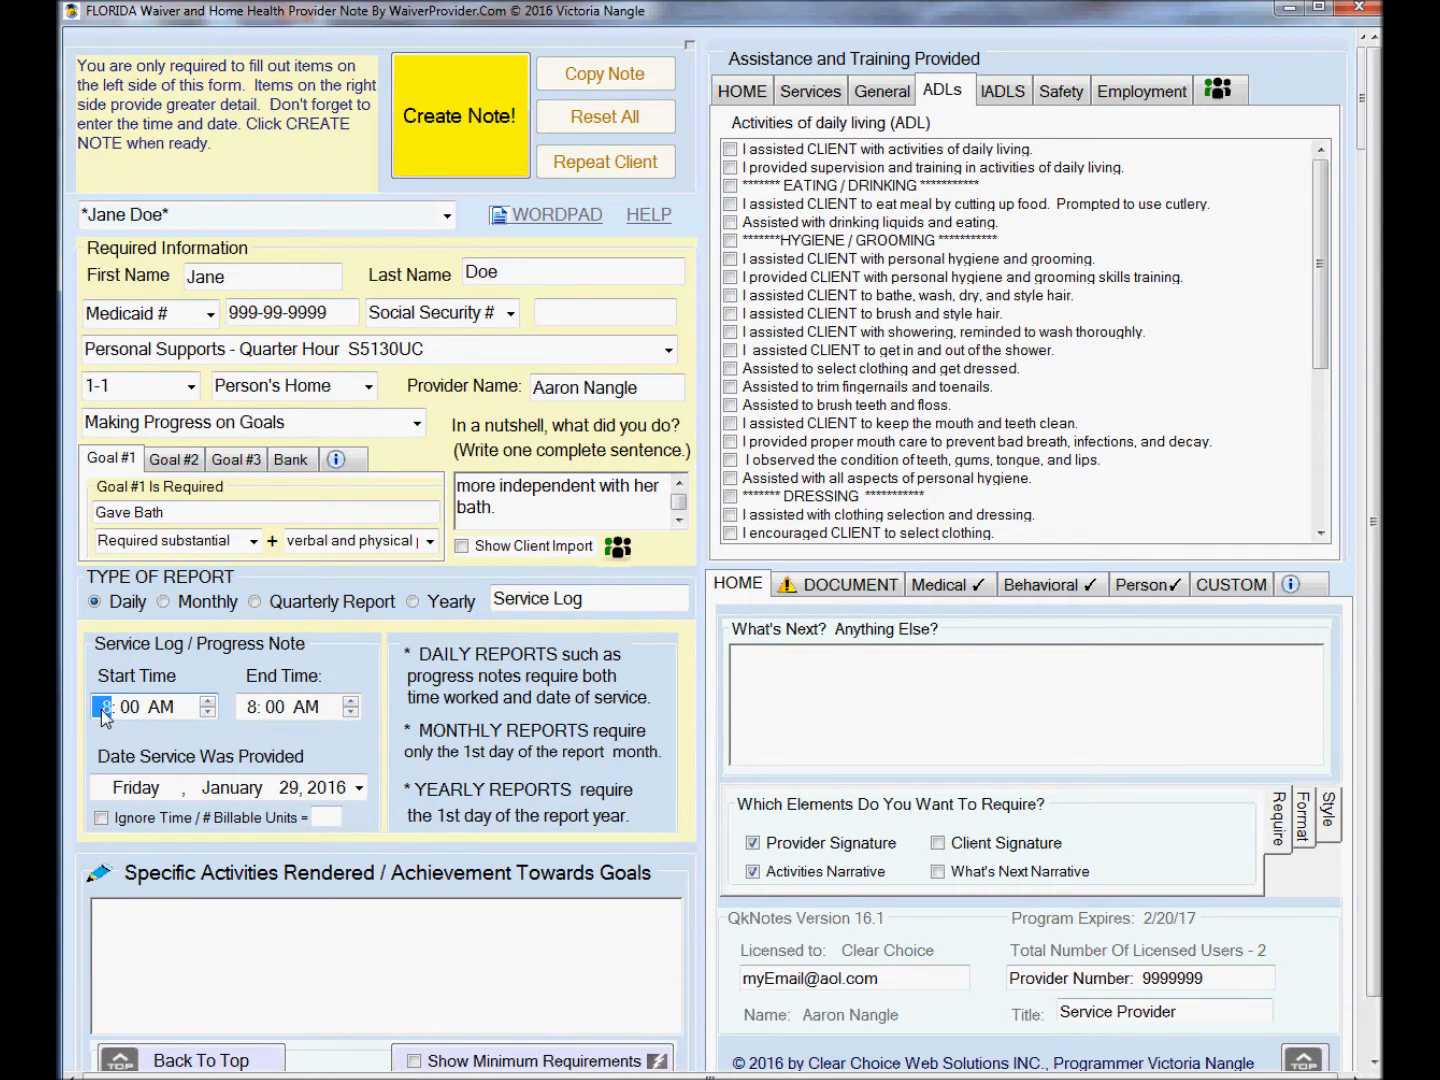
Set the service time from 9:00 AM to 10:15 AM and the service date to Thursday, January 28, 2016.
text(9)
click(252, 707)
click(275, 712)
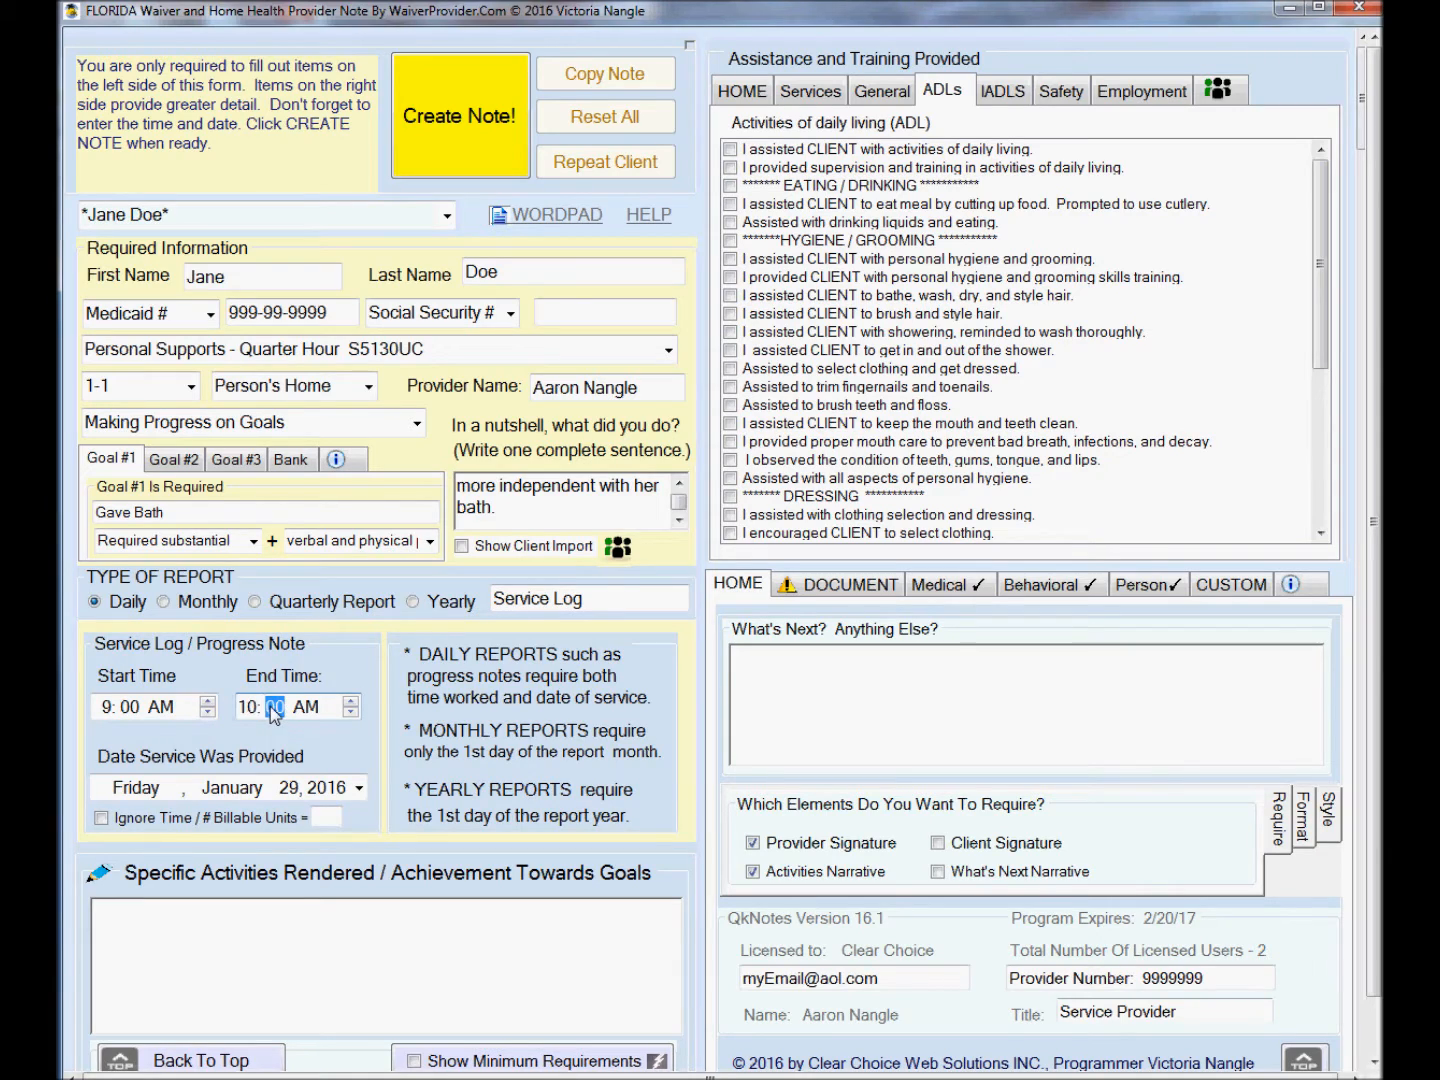
text(15)
click(358, 788)
click(241, 925)
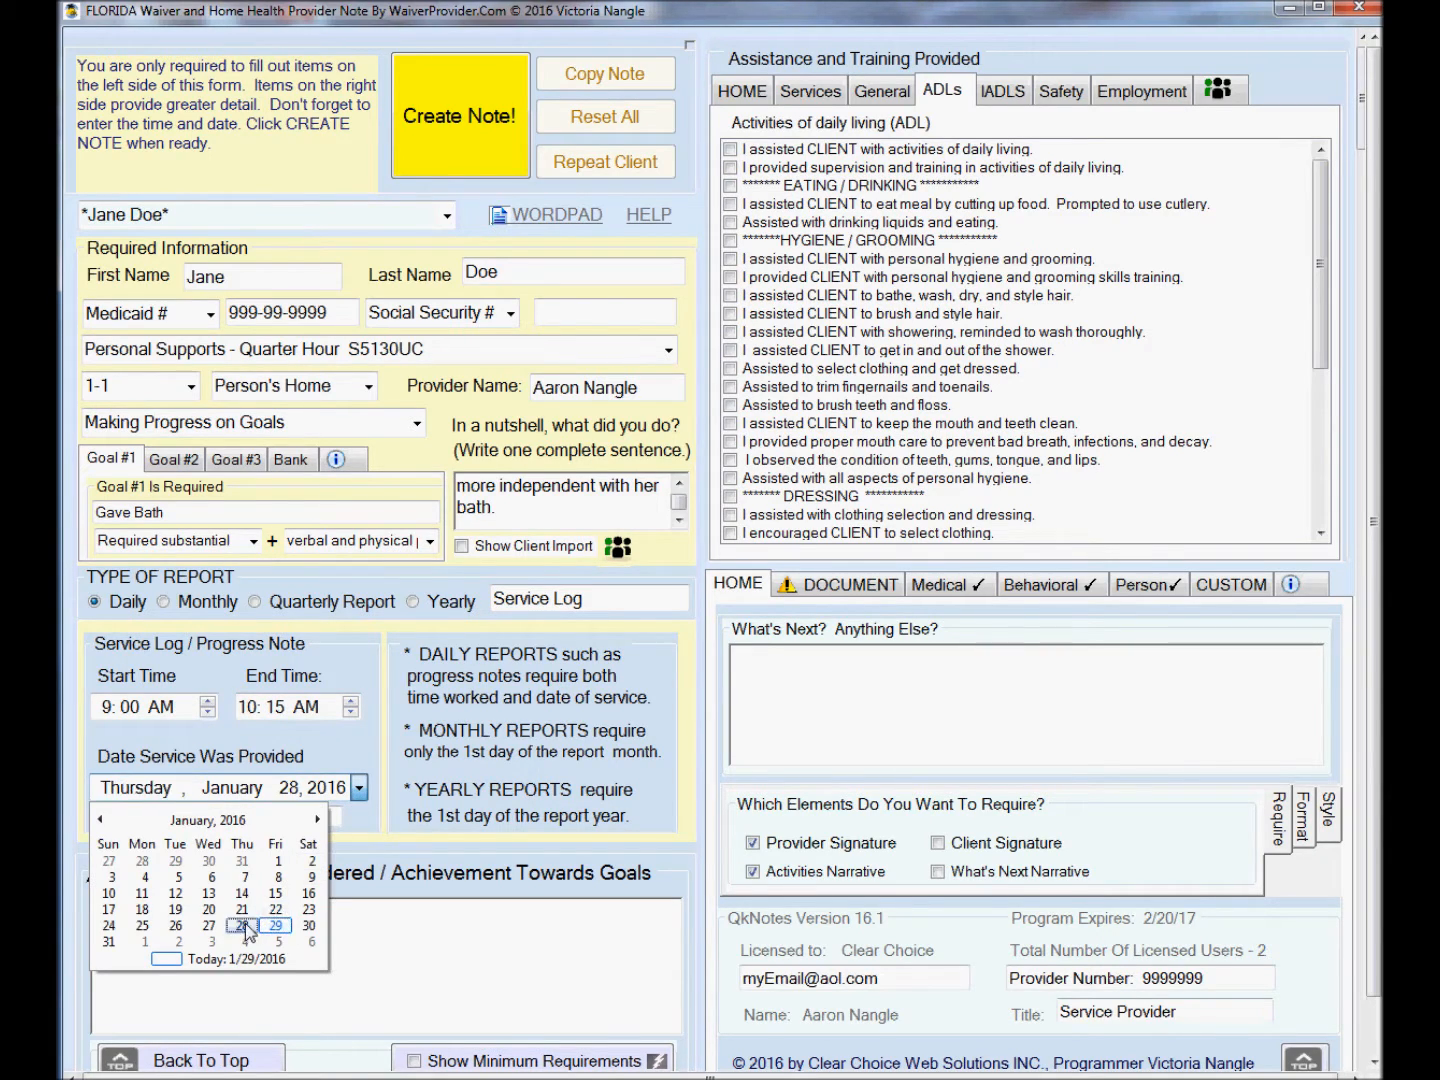
Describe the specific activities as providing the client with a bath today.
click(270, 960)
text(I provided Jane with  )
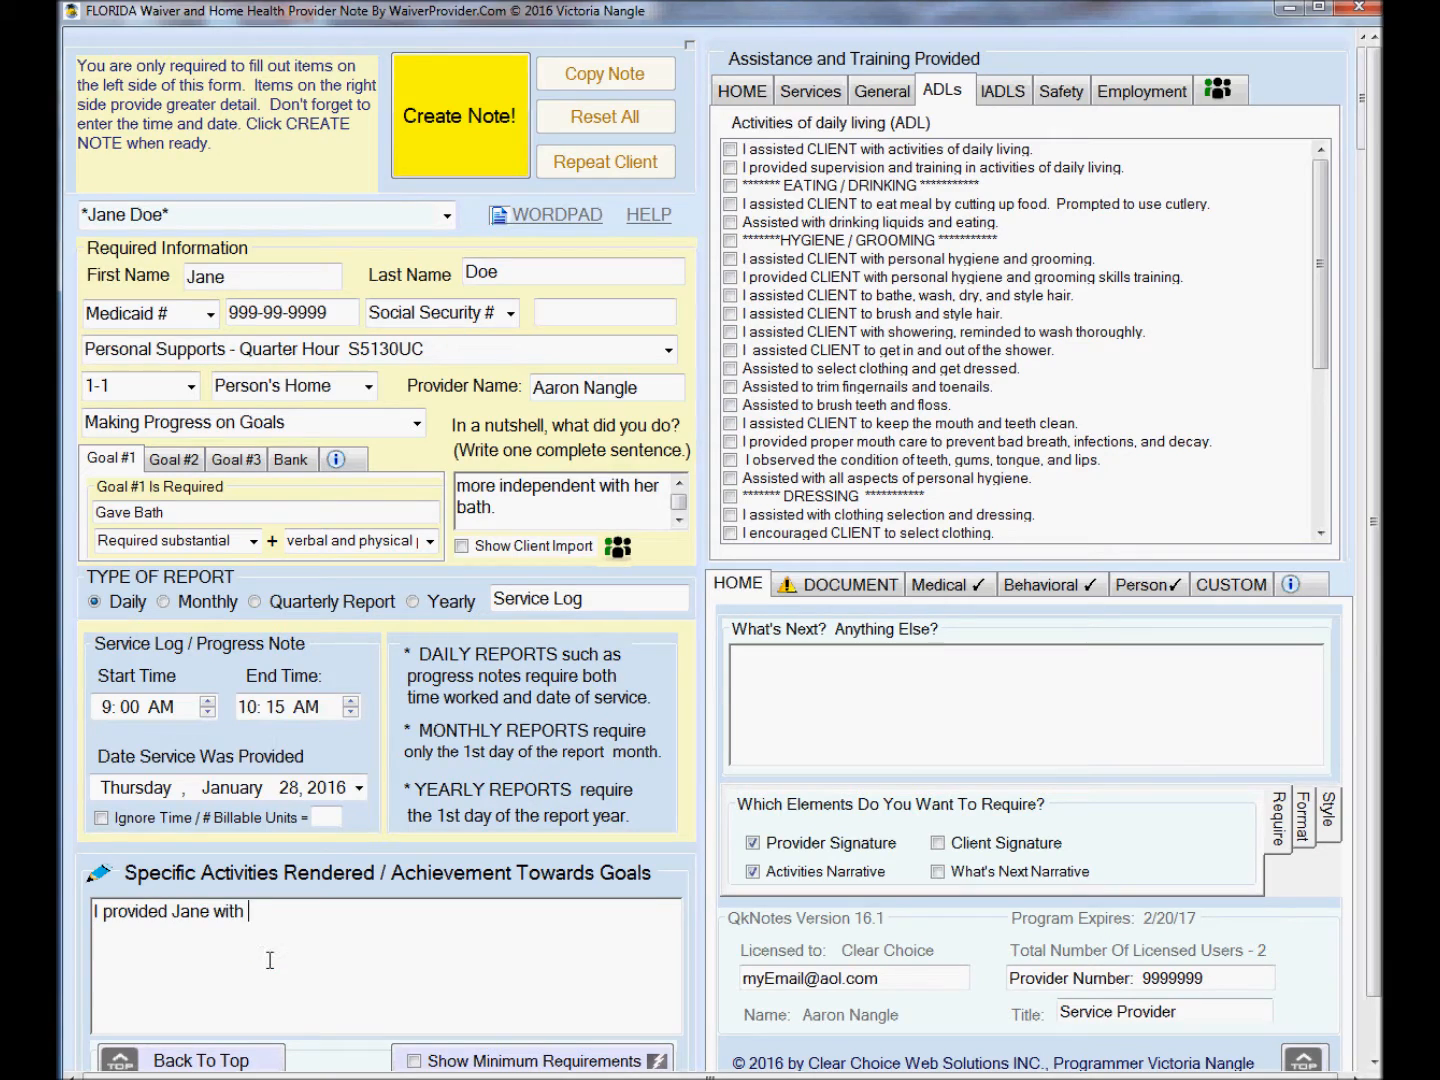
text(a bath today.)
Set quick training details to Assists only as necessary with Frequent Verbal and Physical Prompts.
click(743, 94)
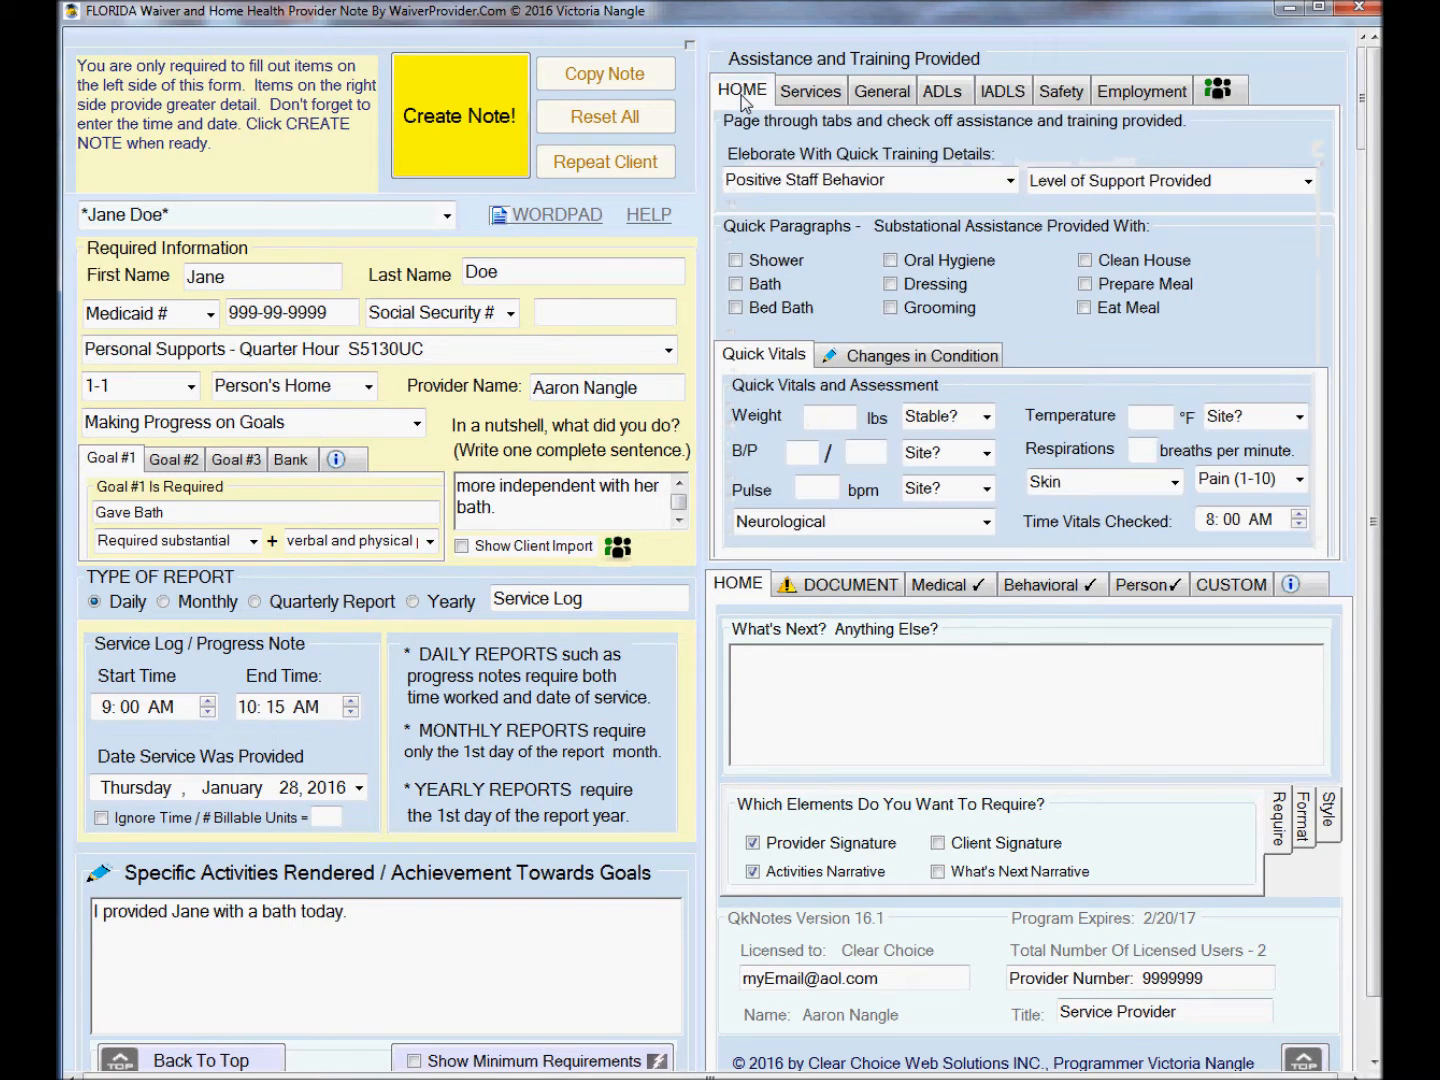
click(1011, 182)
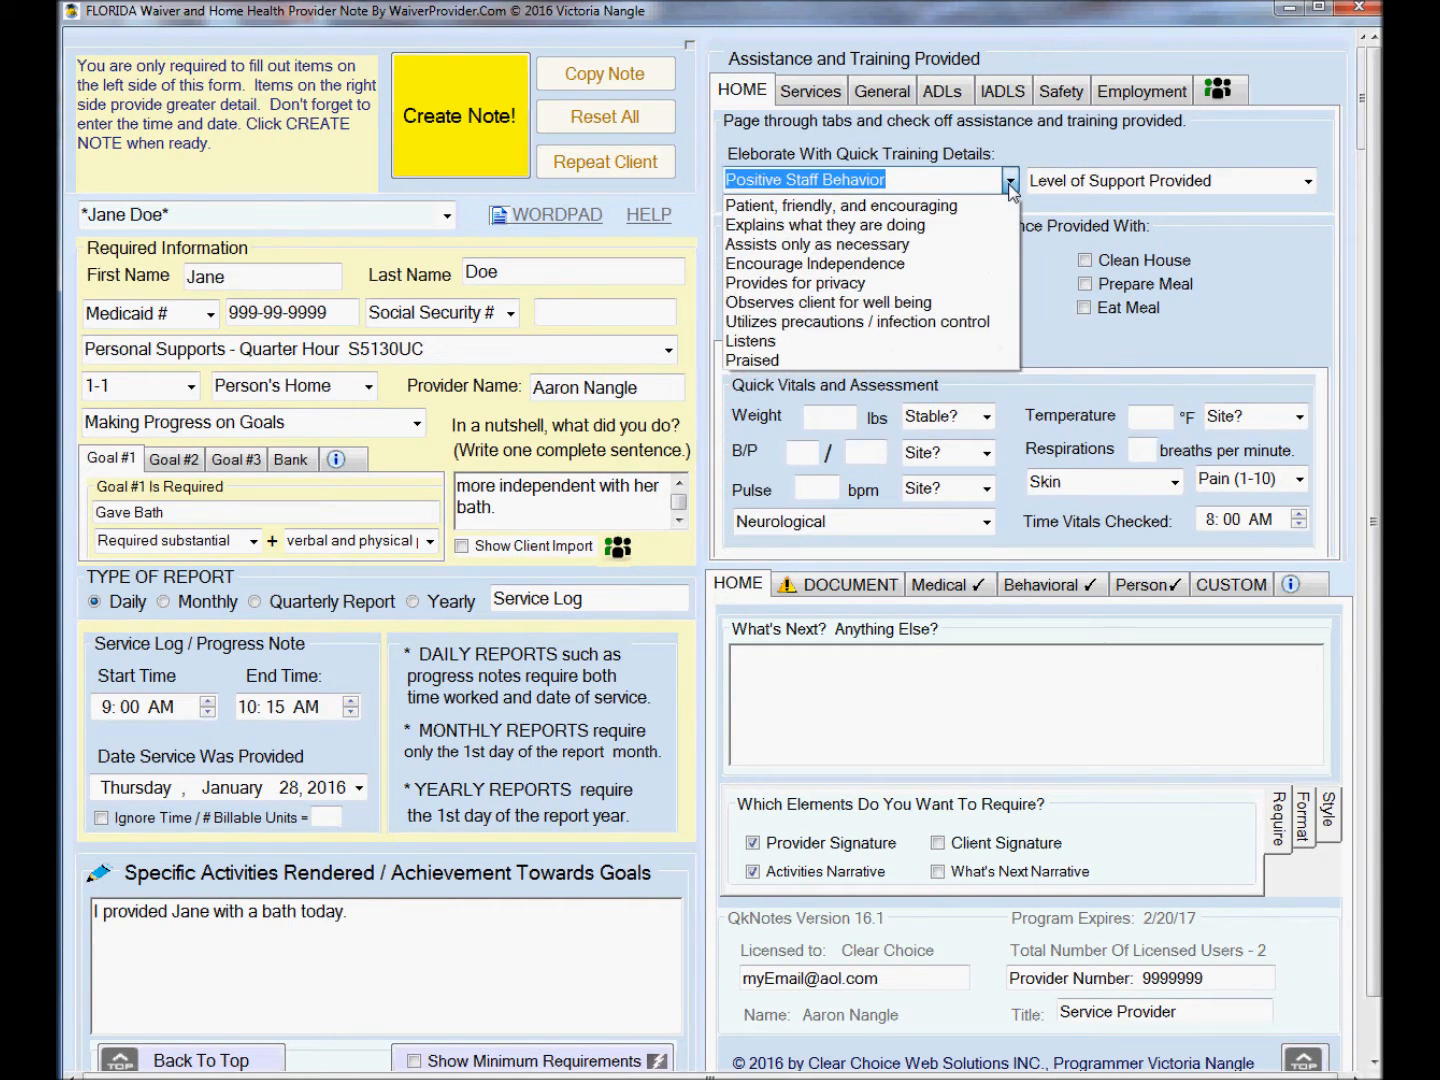
click(942, 244)
click(1308, 182)
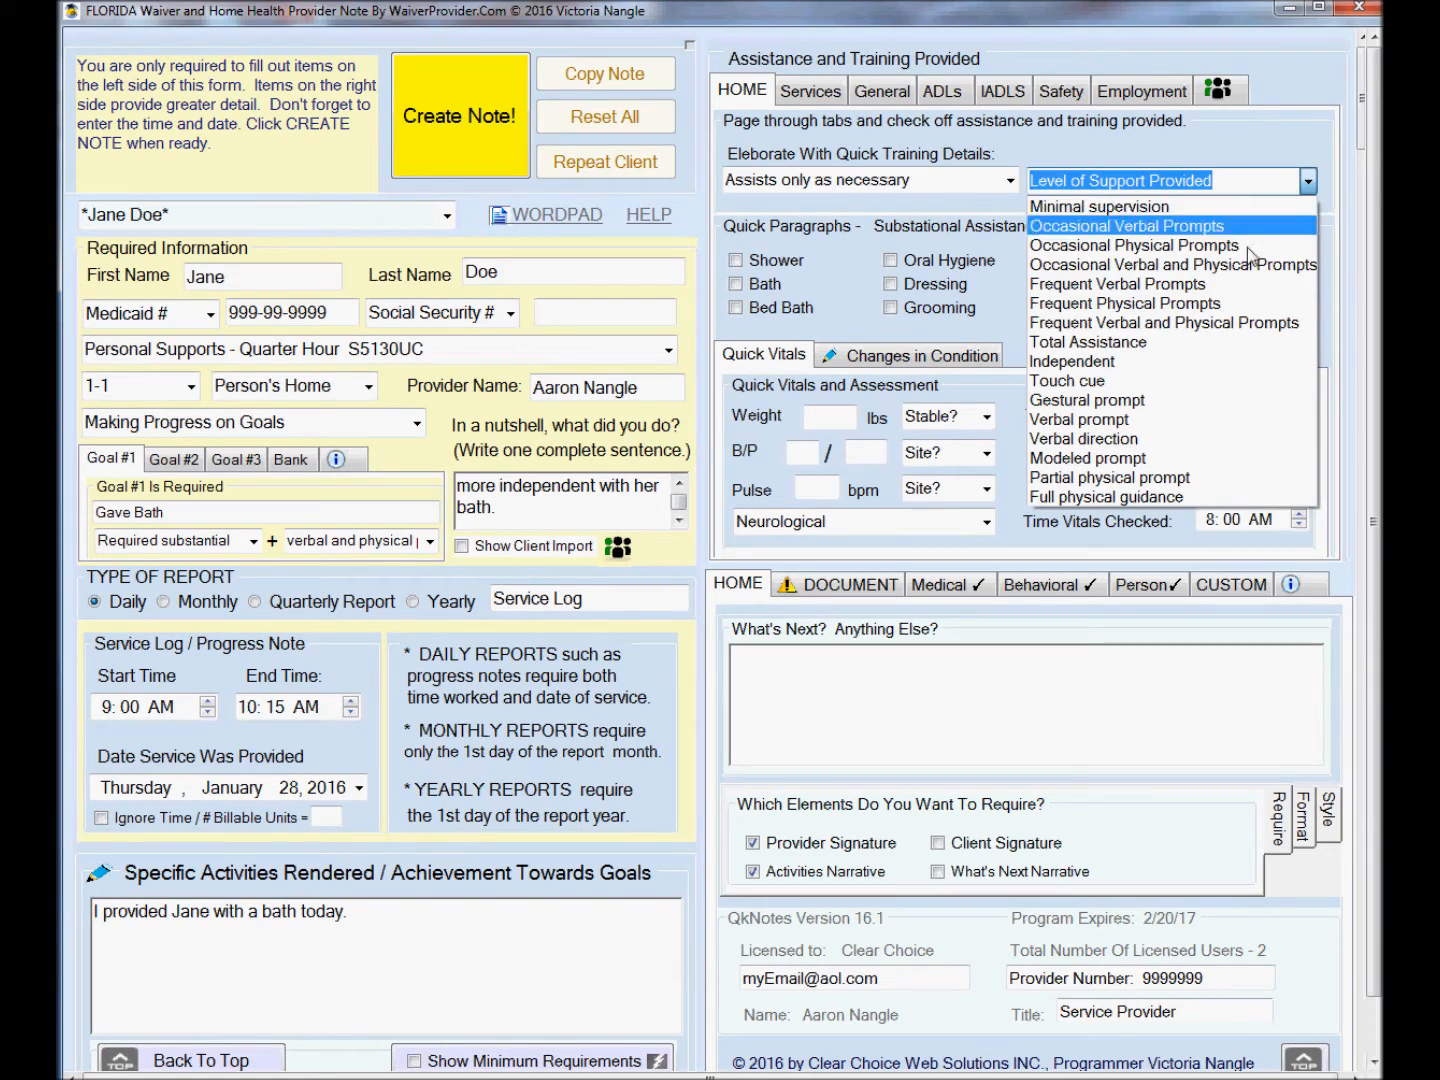
click(1228, 322)
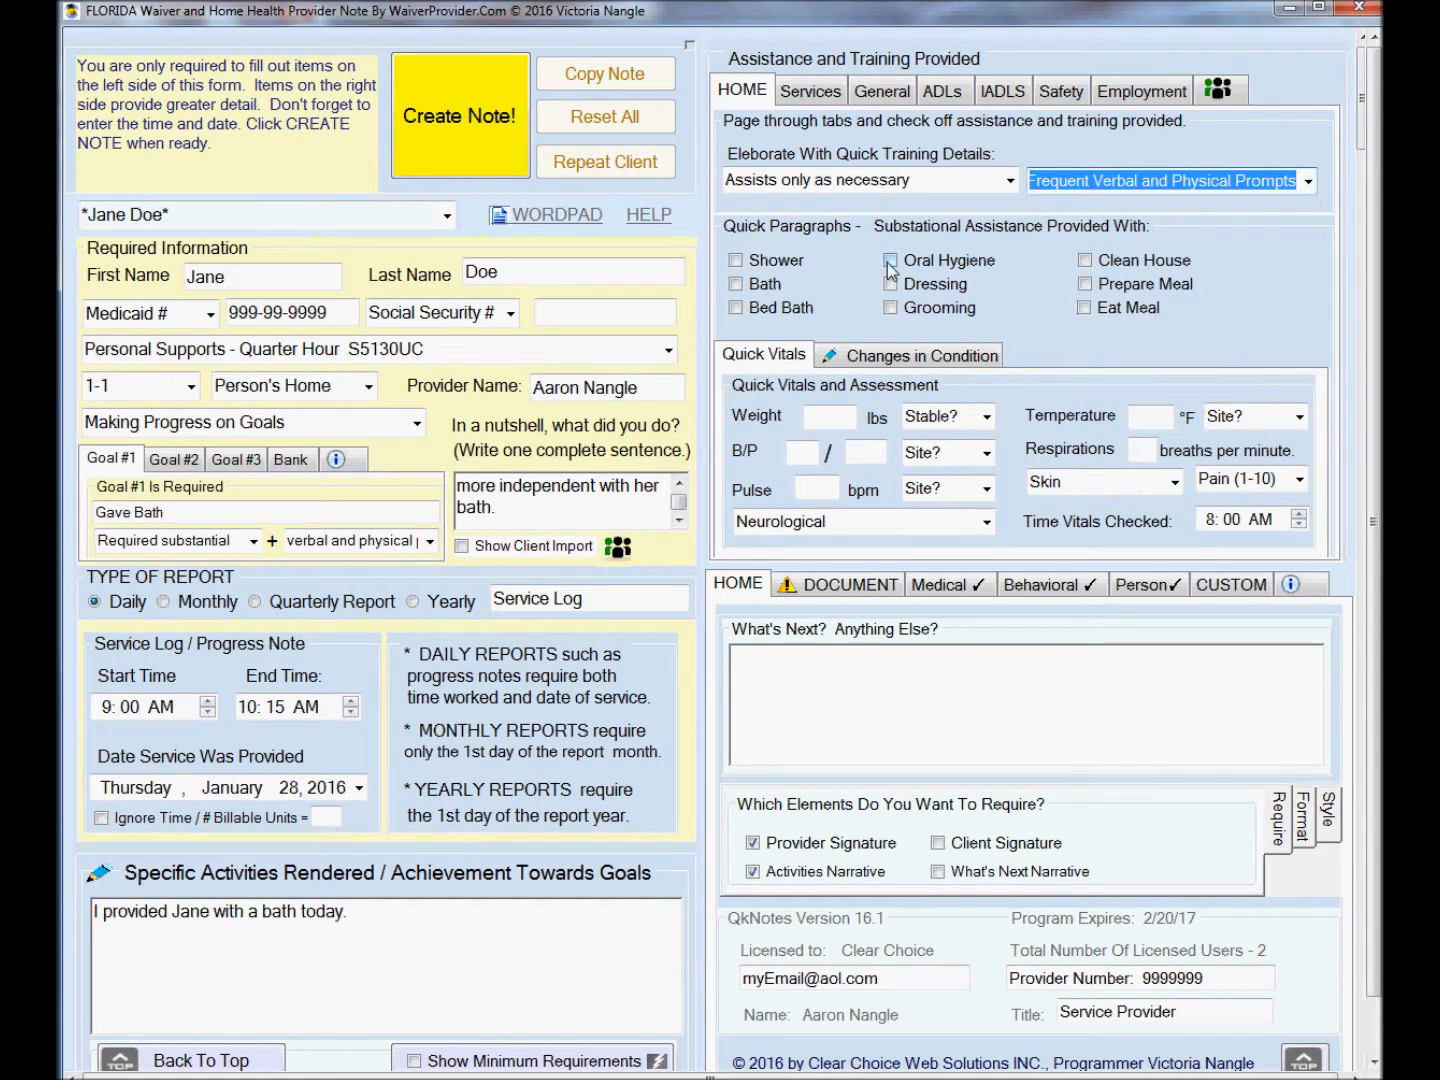
Tick Bath as substantial assistance and record a stable weight of 155 lbs.
click(736, 283)
click(823, 416)
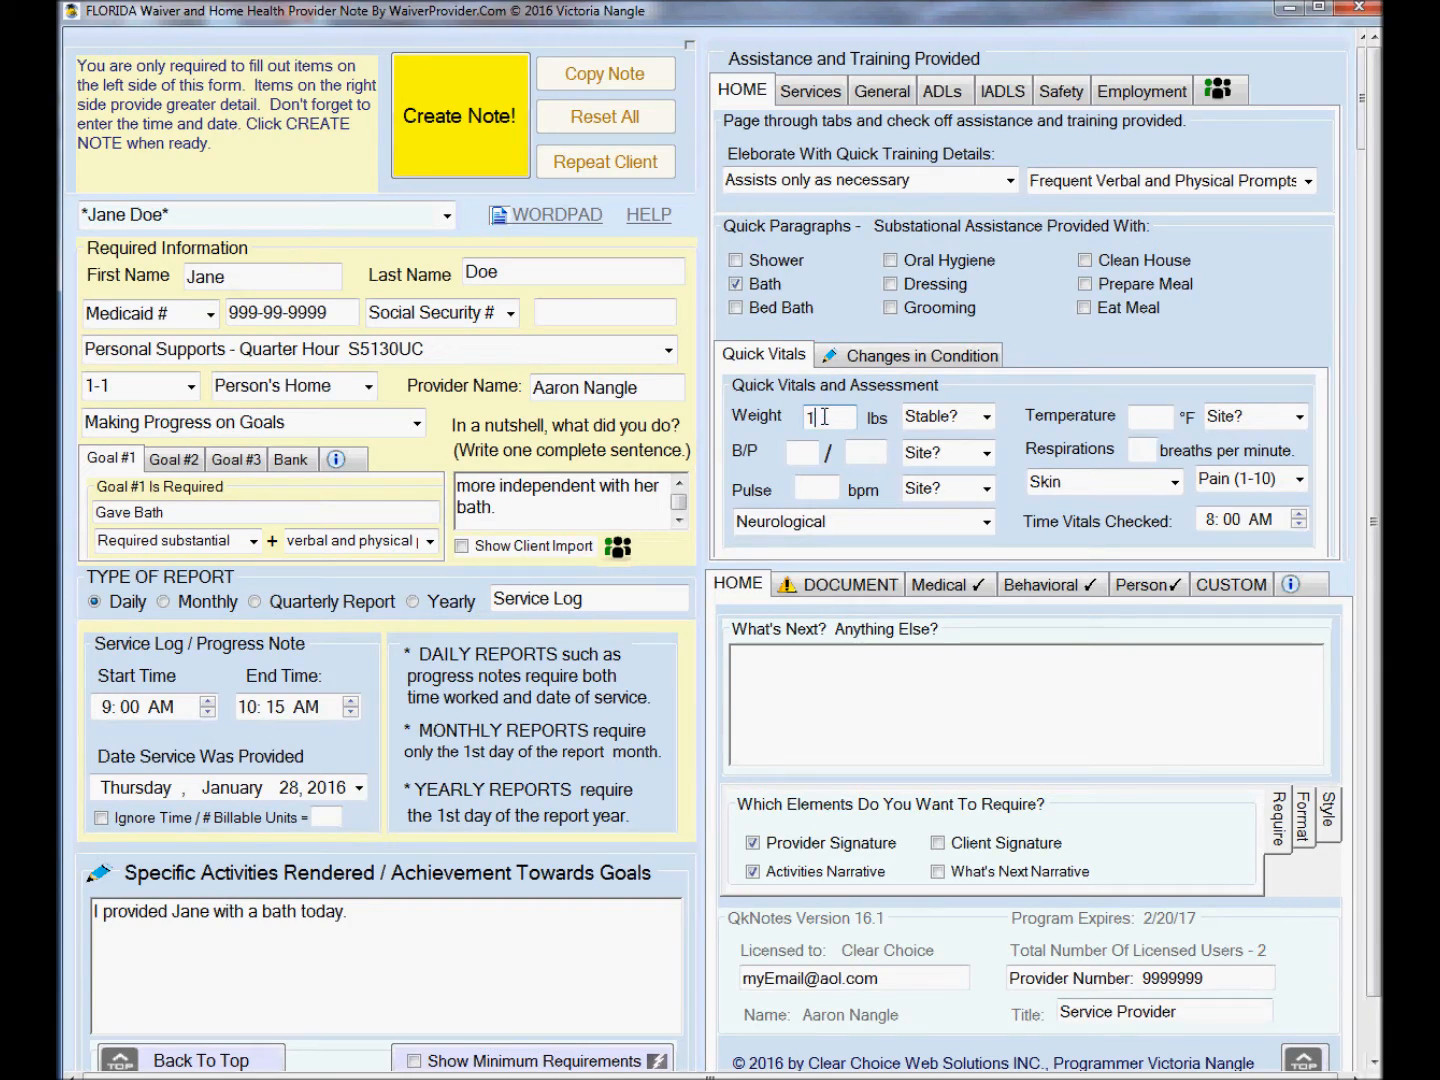
text(155)
click(986, 417)
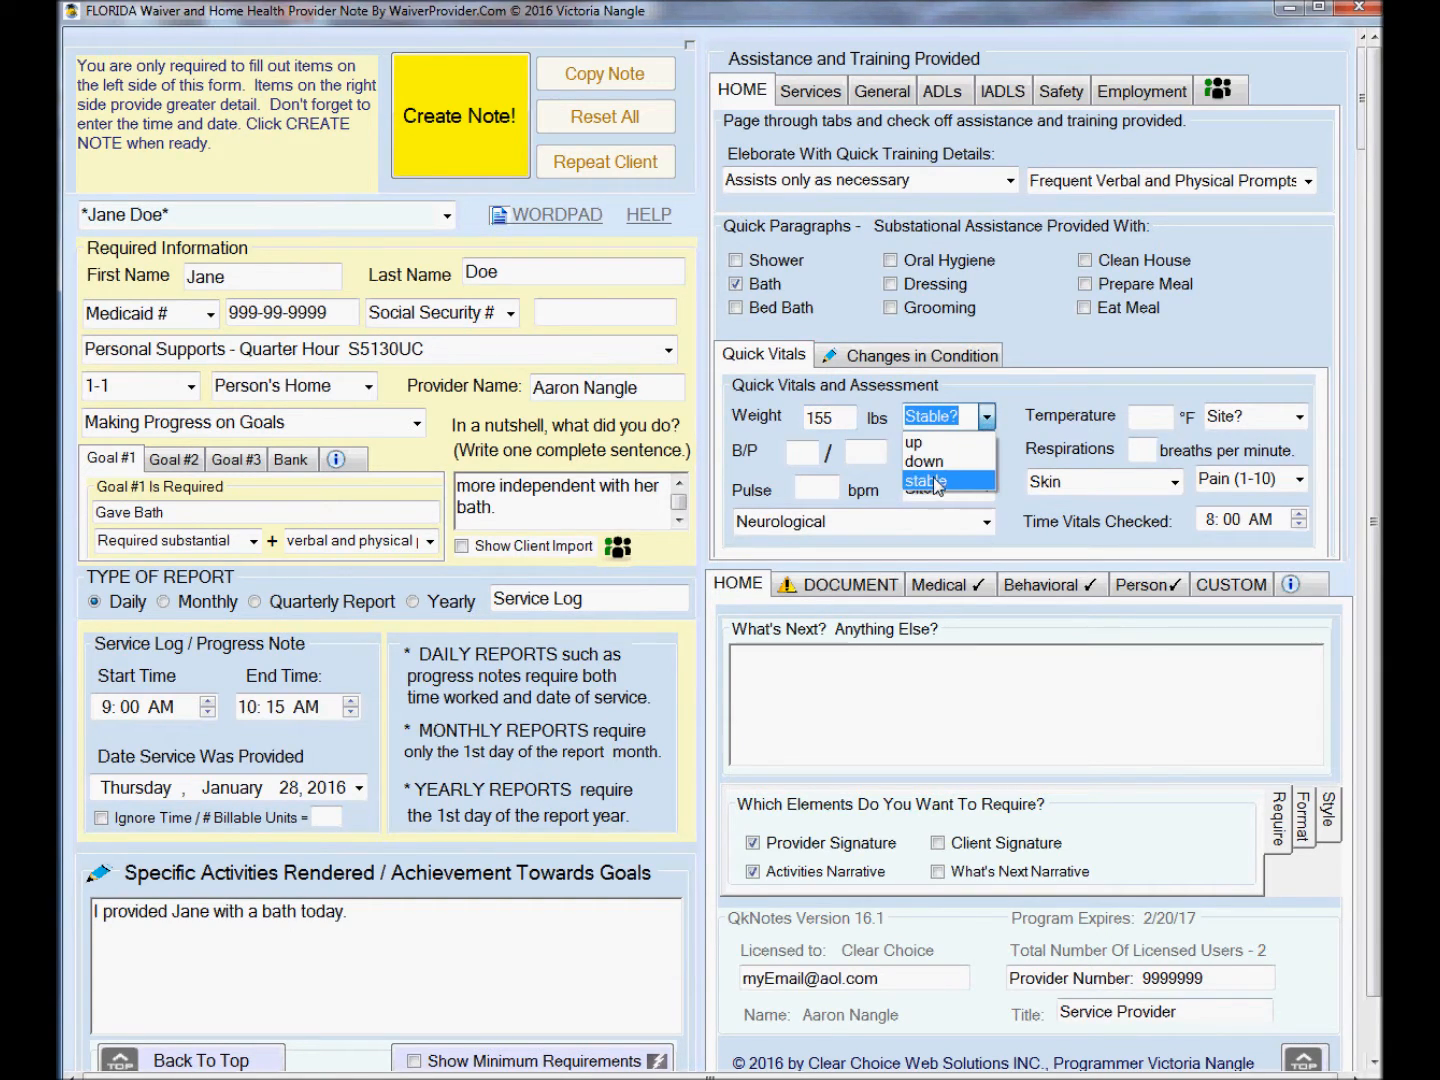
click(935, 482)
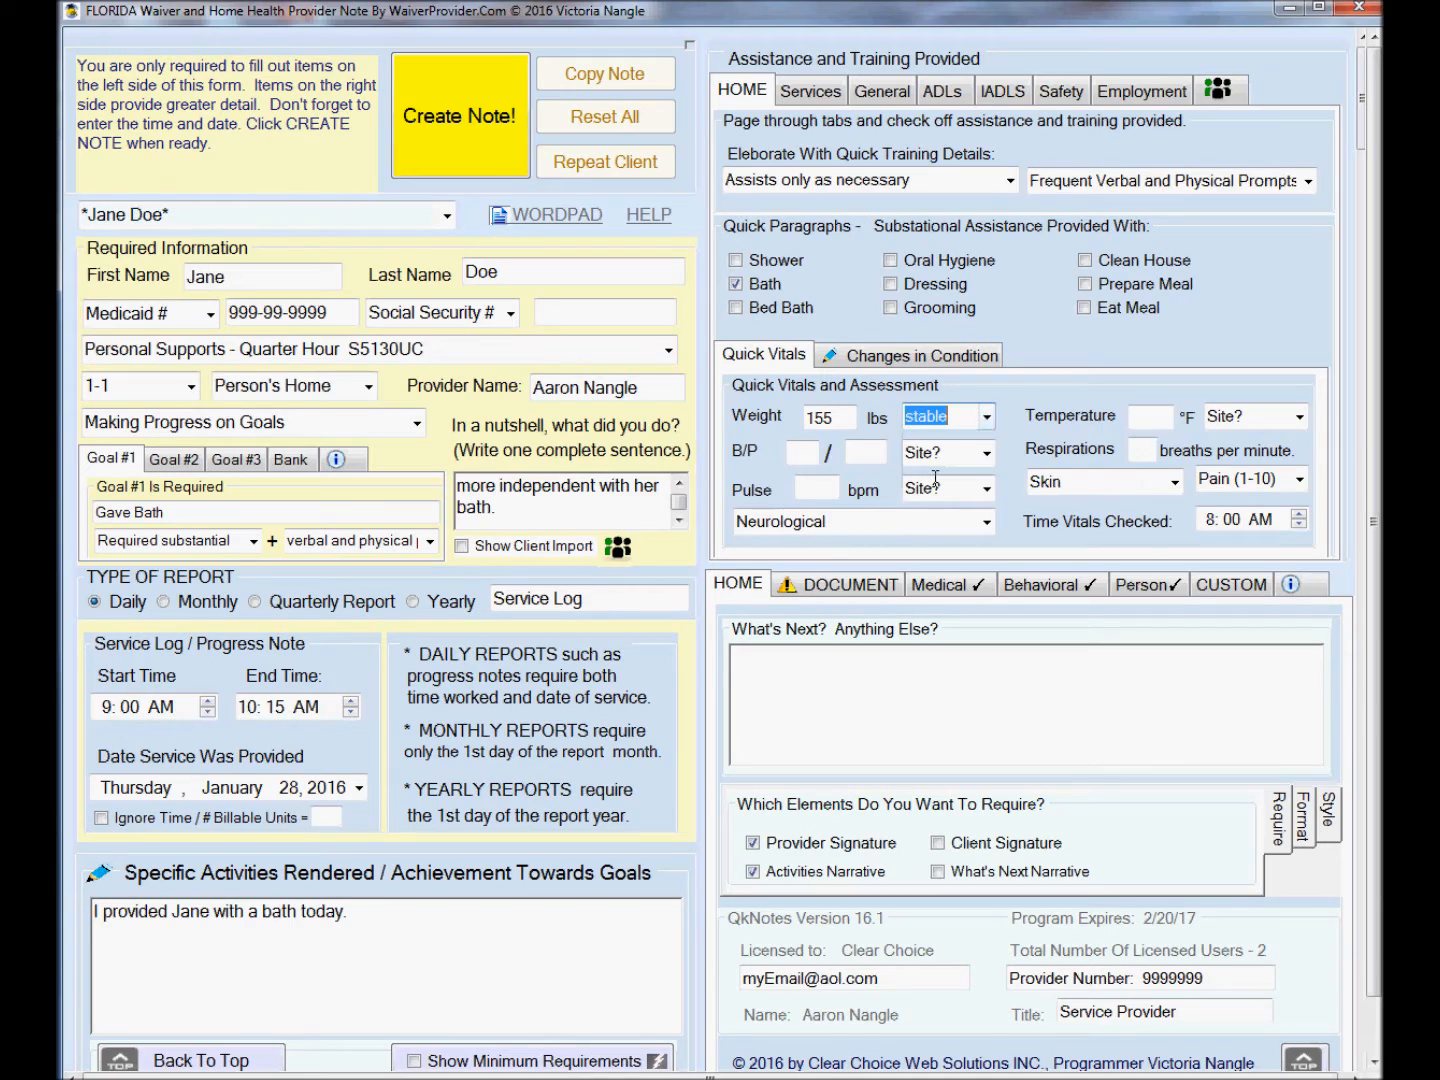
Note under What's Next that the client wants her next bath on Sunday, then create the note.
click(841, 707)
text(Jane wants her next)
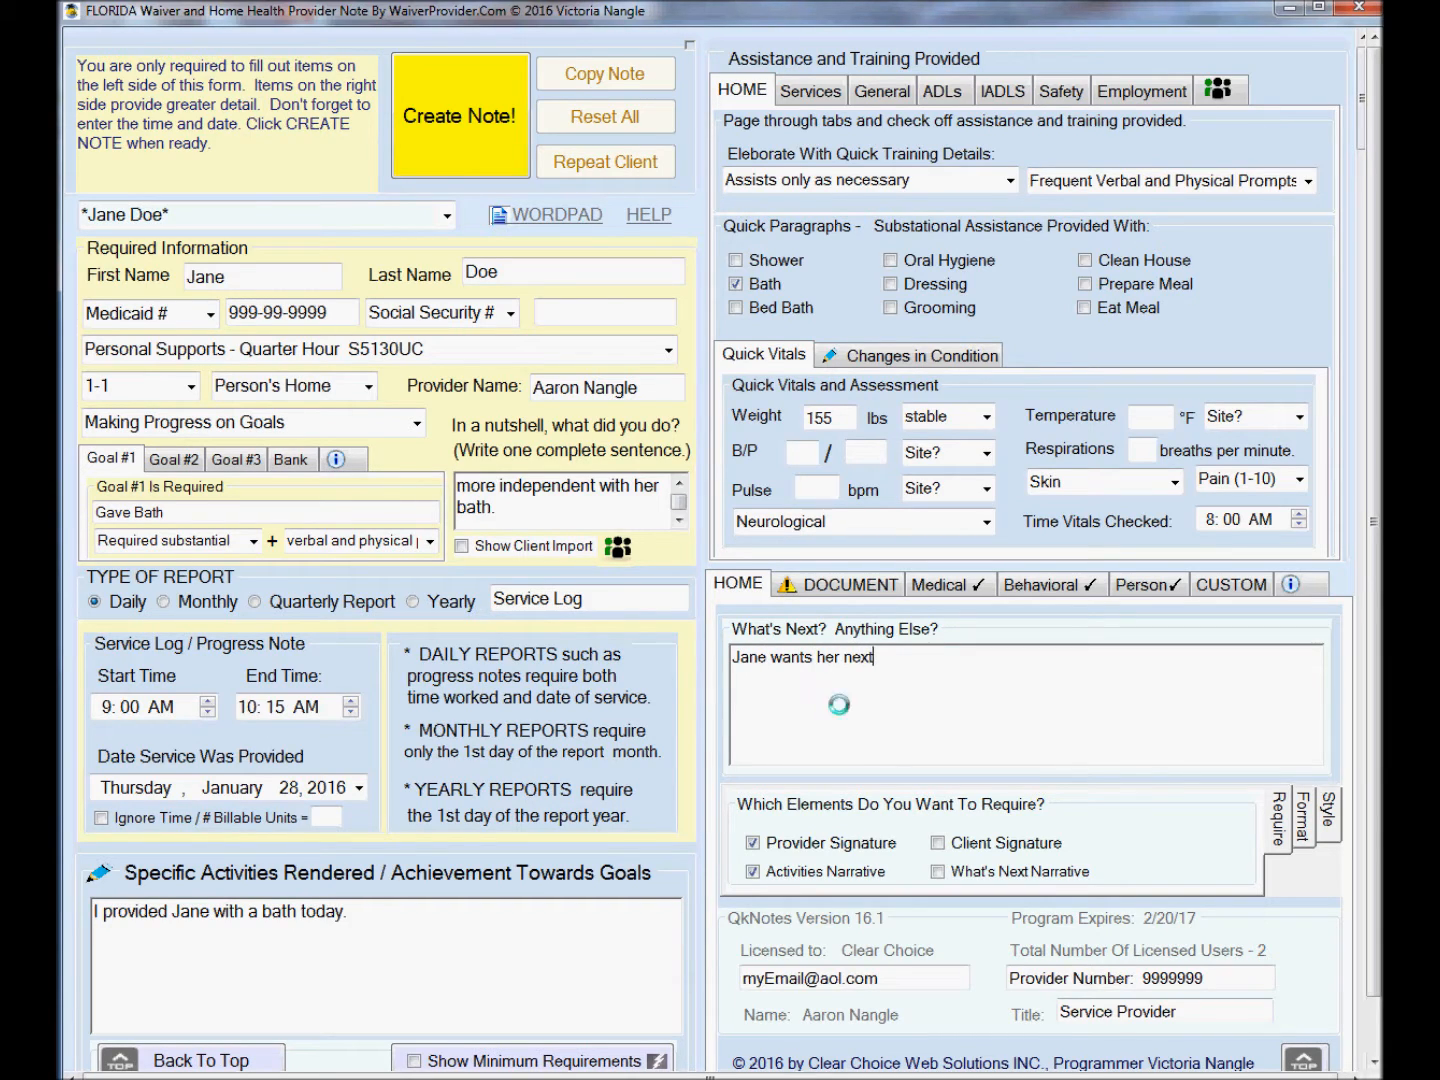
text( bath on Sunday.)
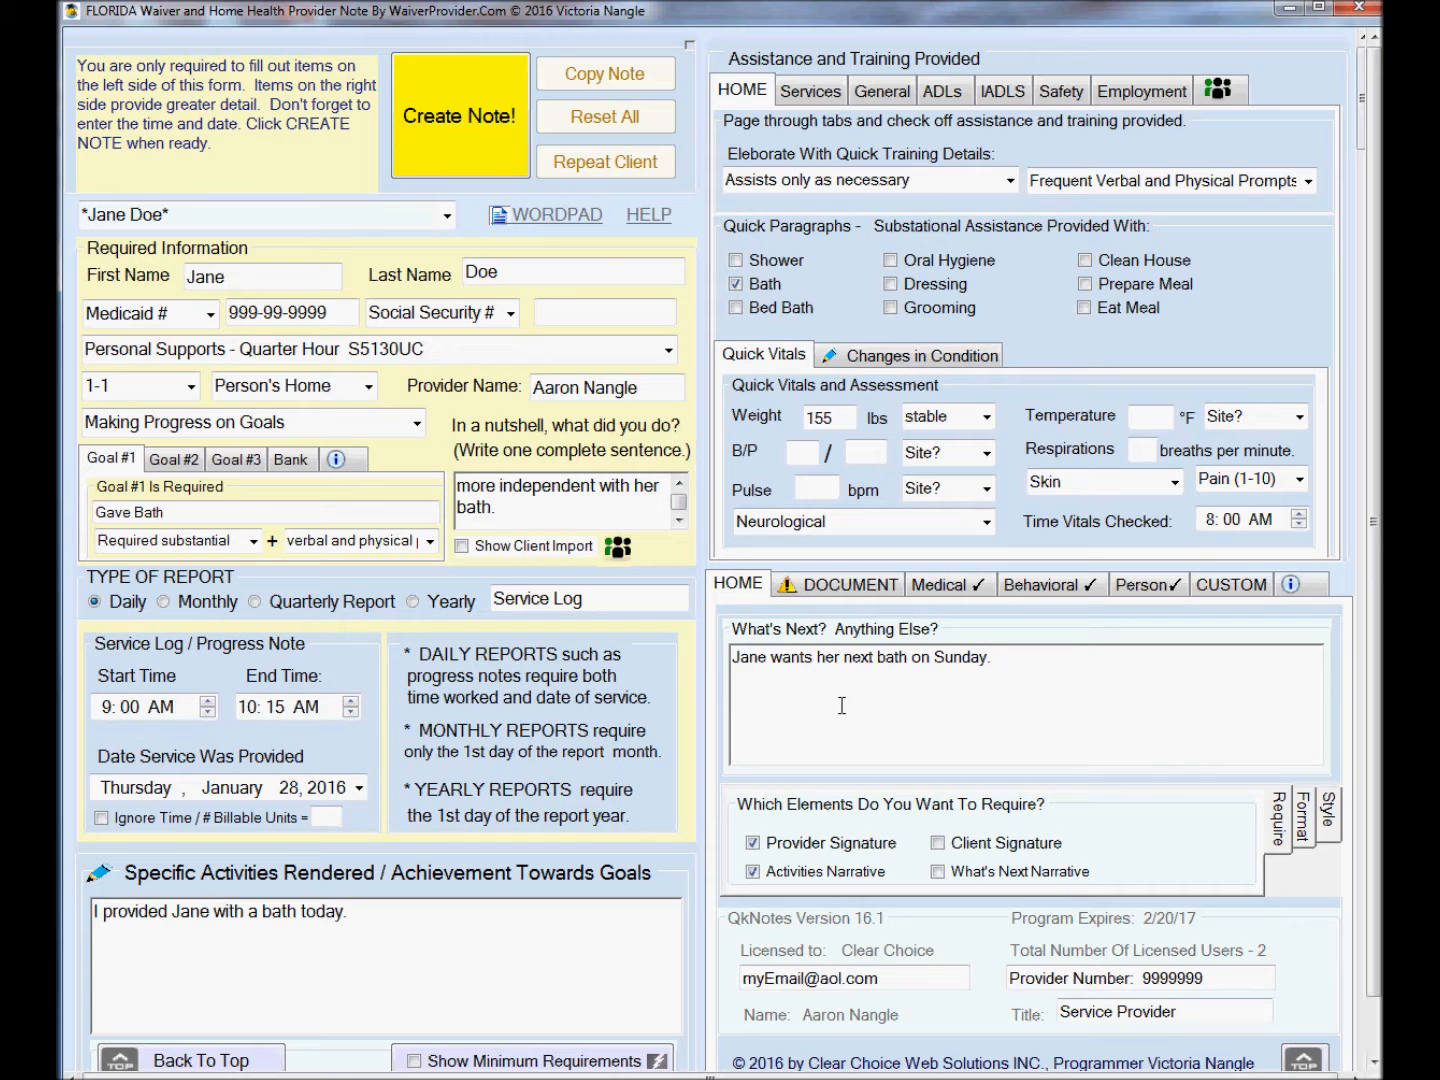
click(455, 116)
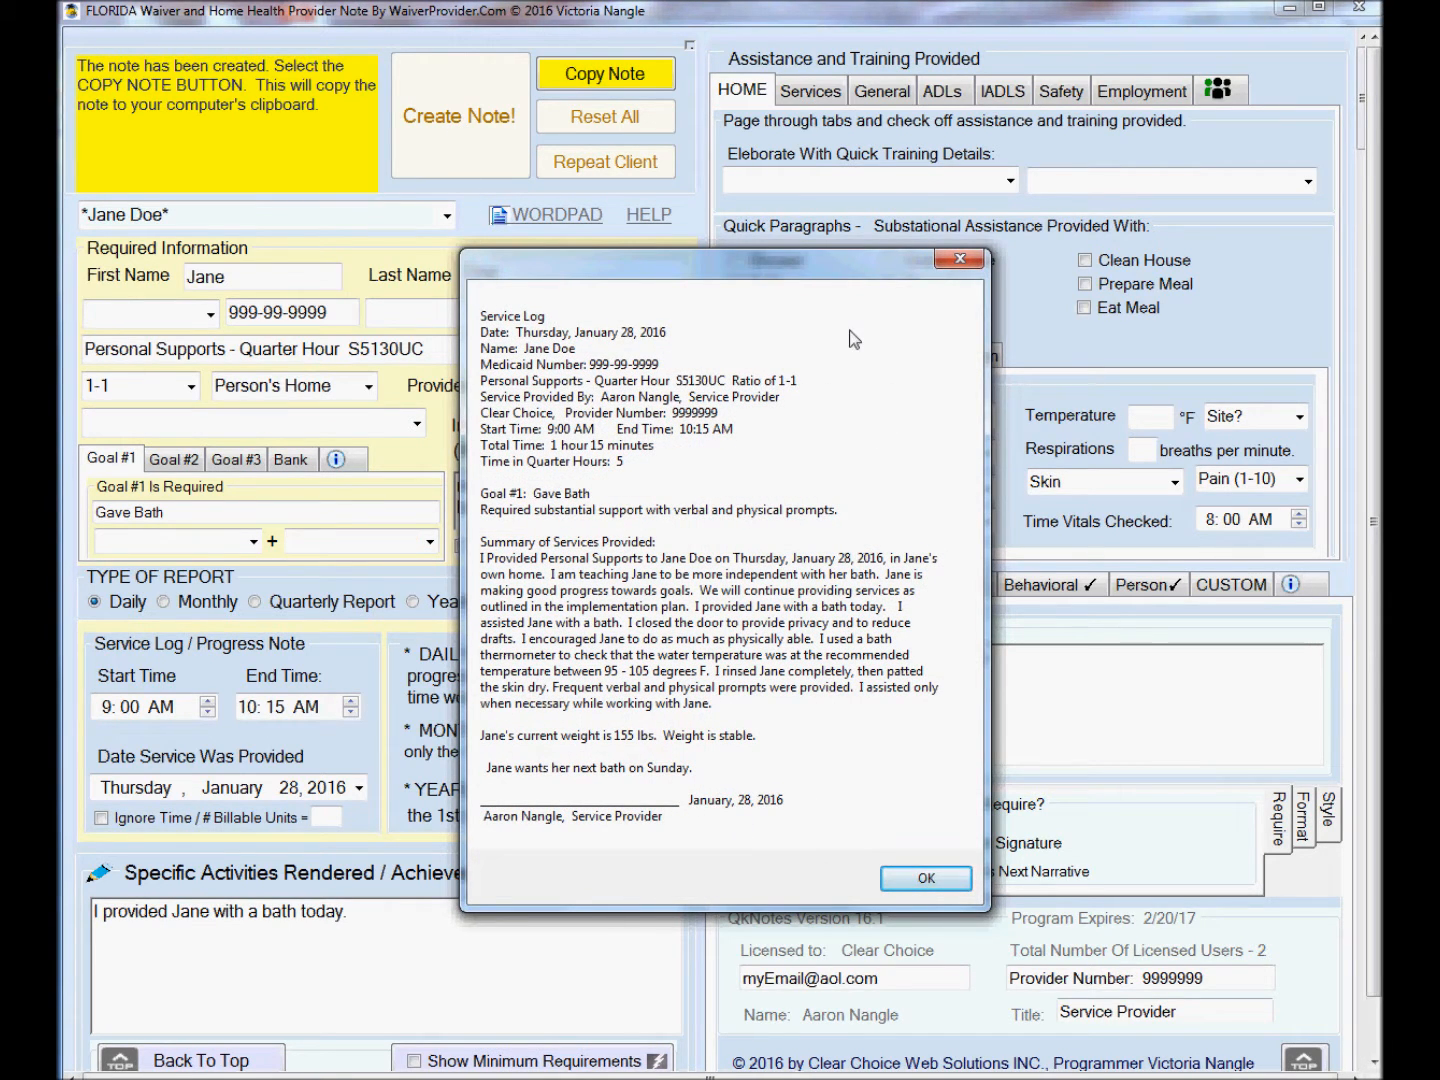
Close the note preview and copy the created note to the clipboard.
click(905, 880)
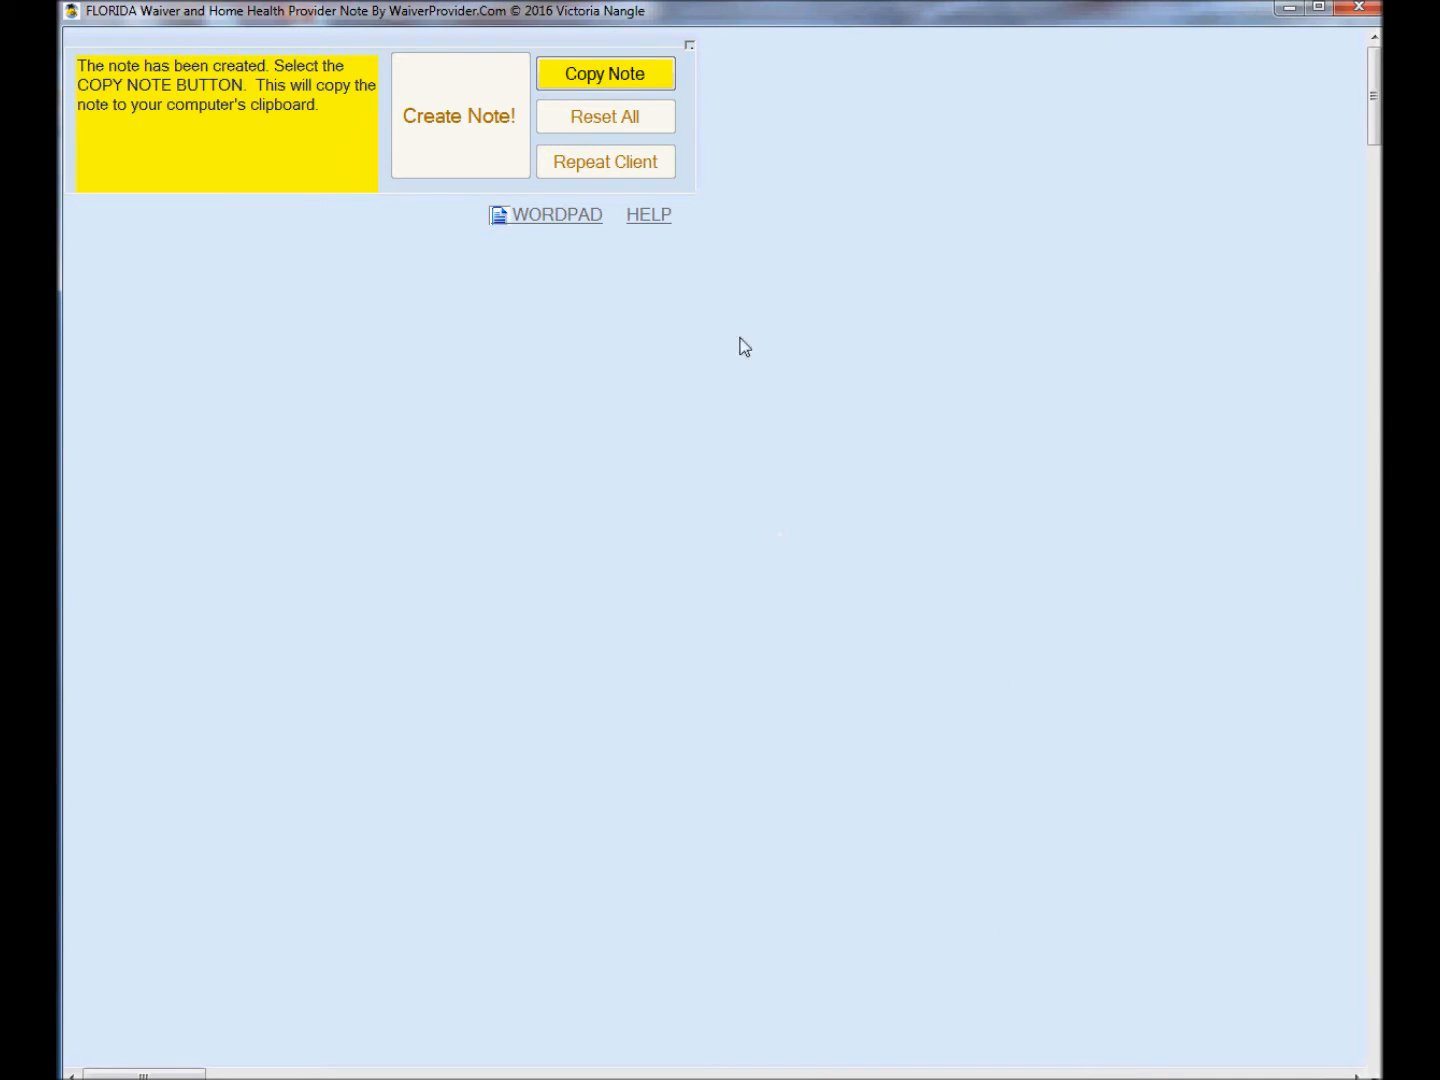
click(598, 80)
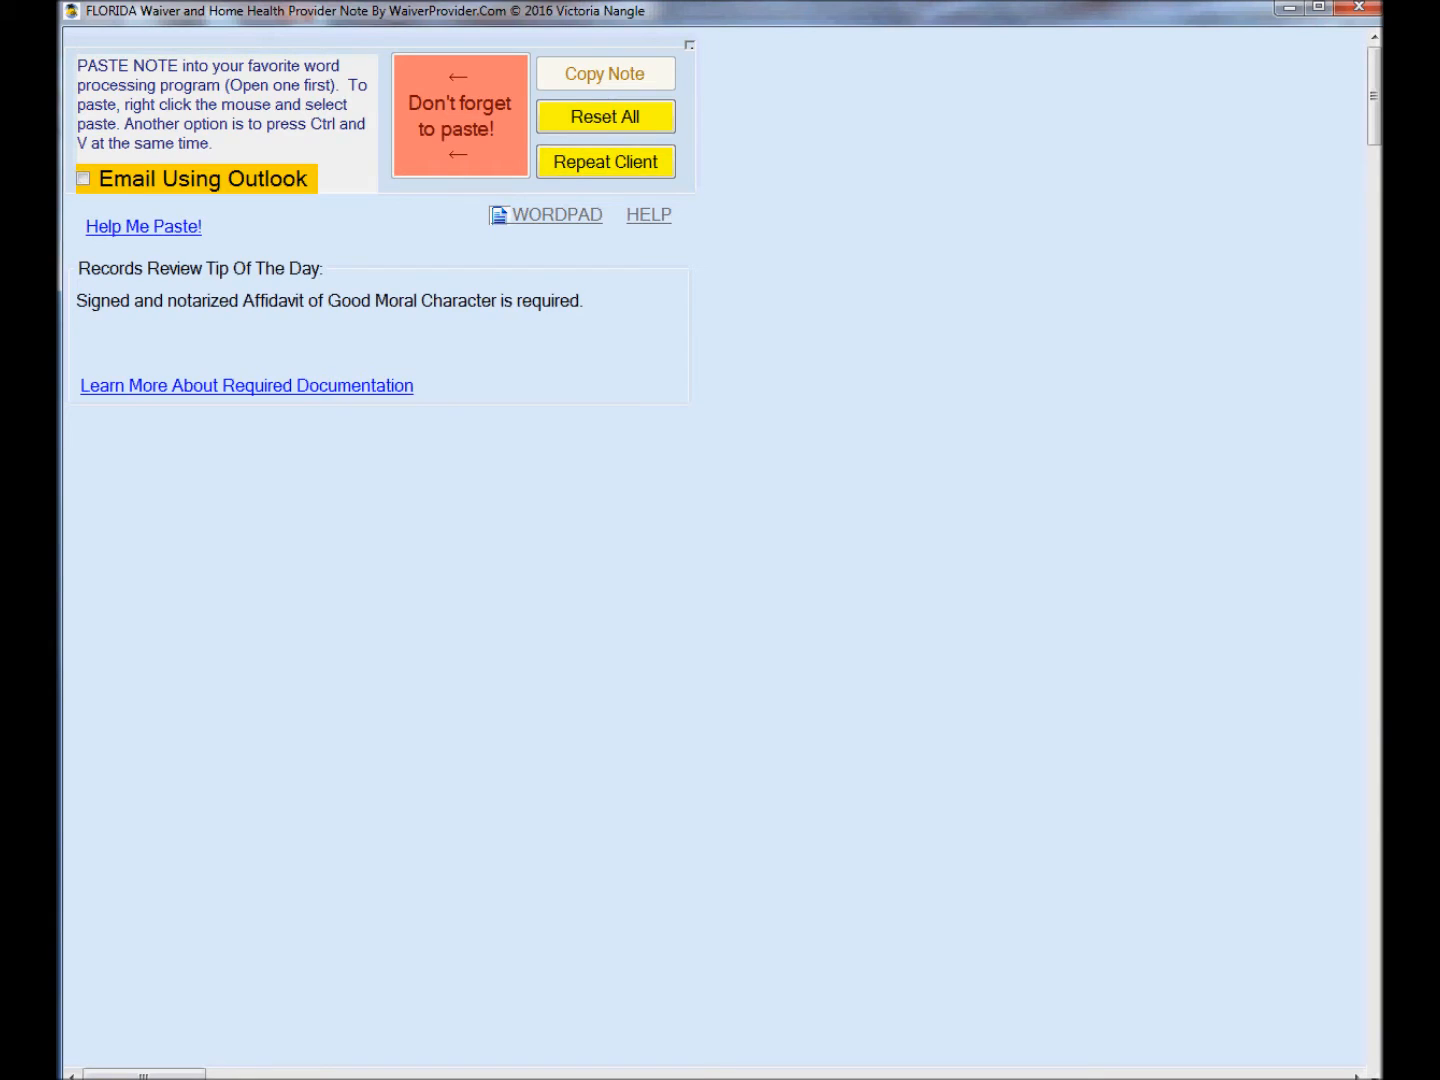
Switch to Microsoft Word and paste the note into the blank document.
key(alt+Tab)
right_click(452, 319)
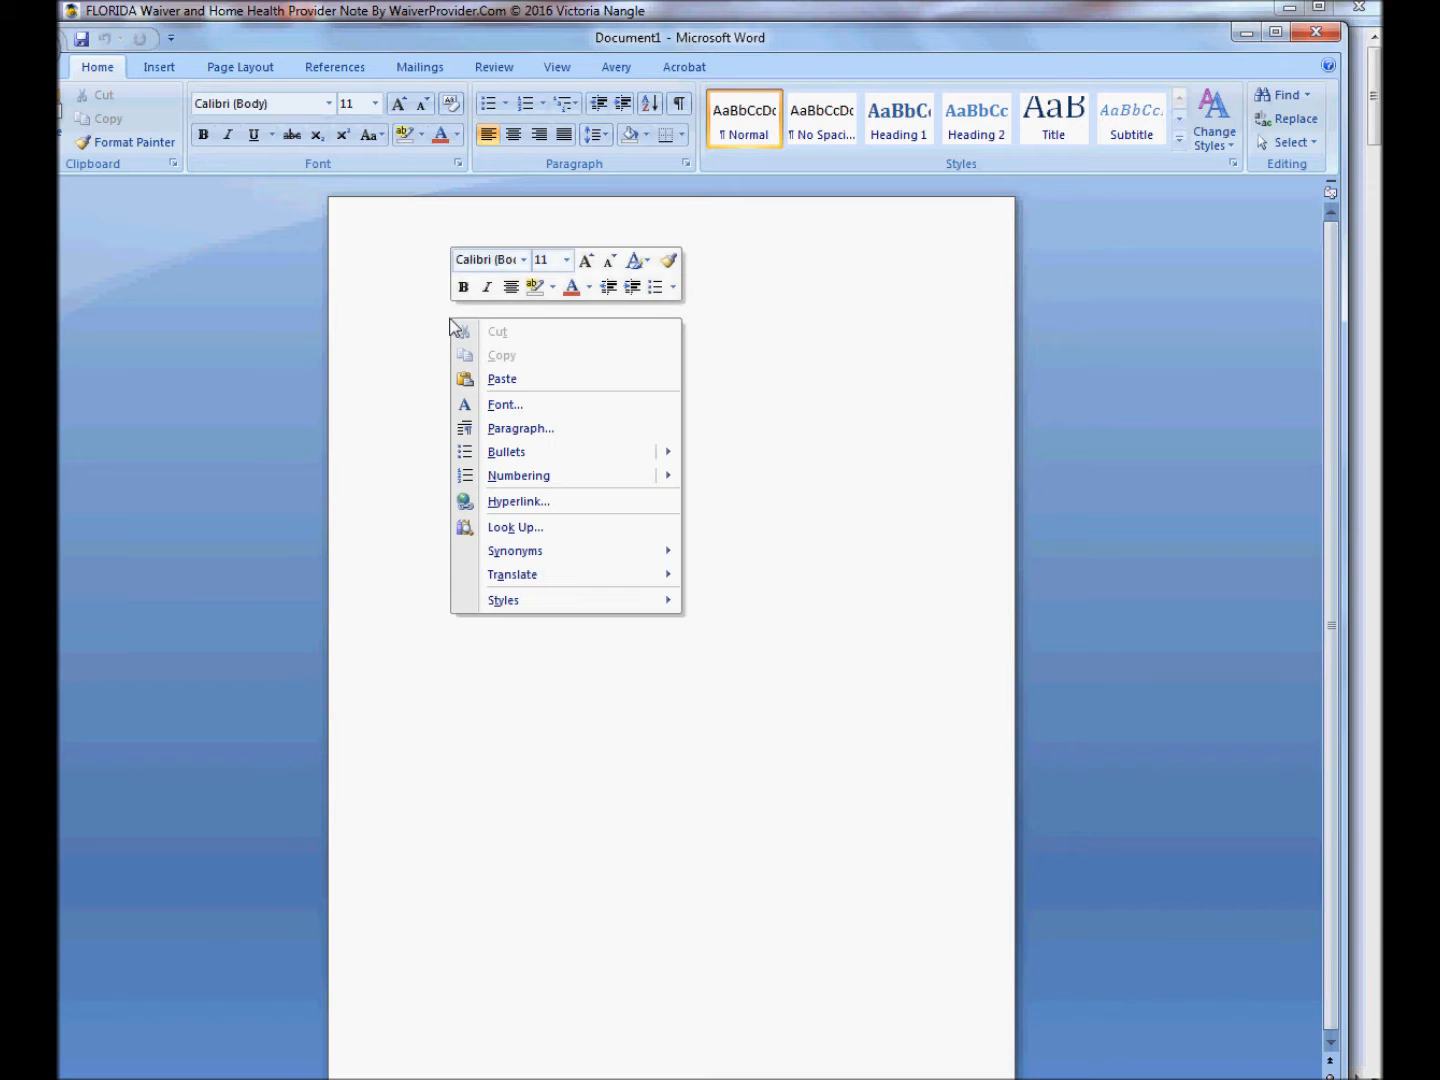
click(498, 381)
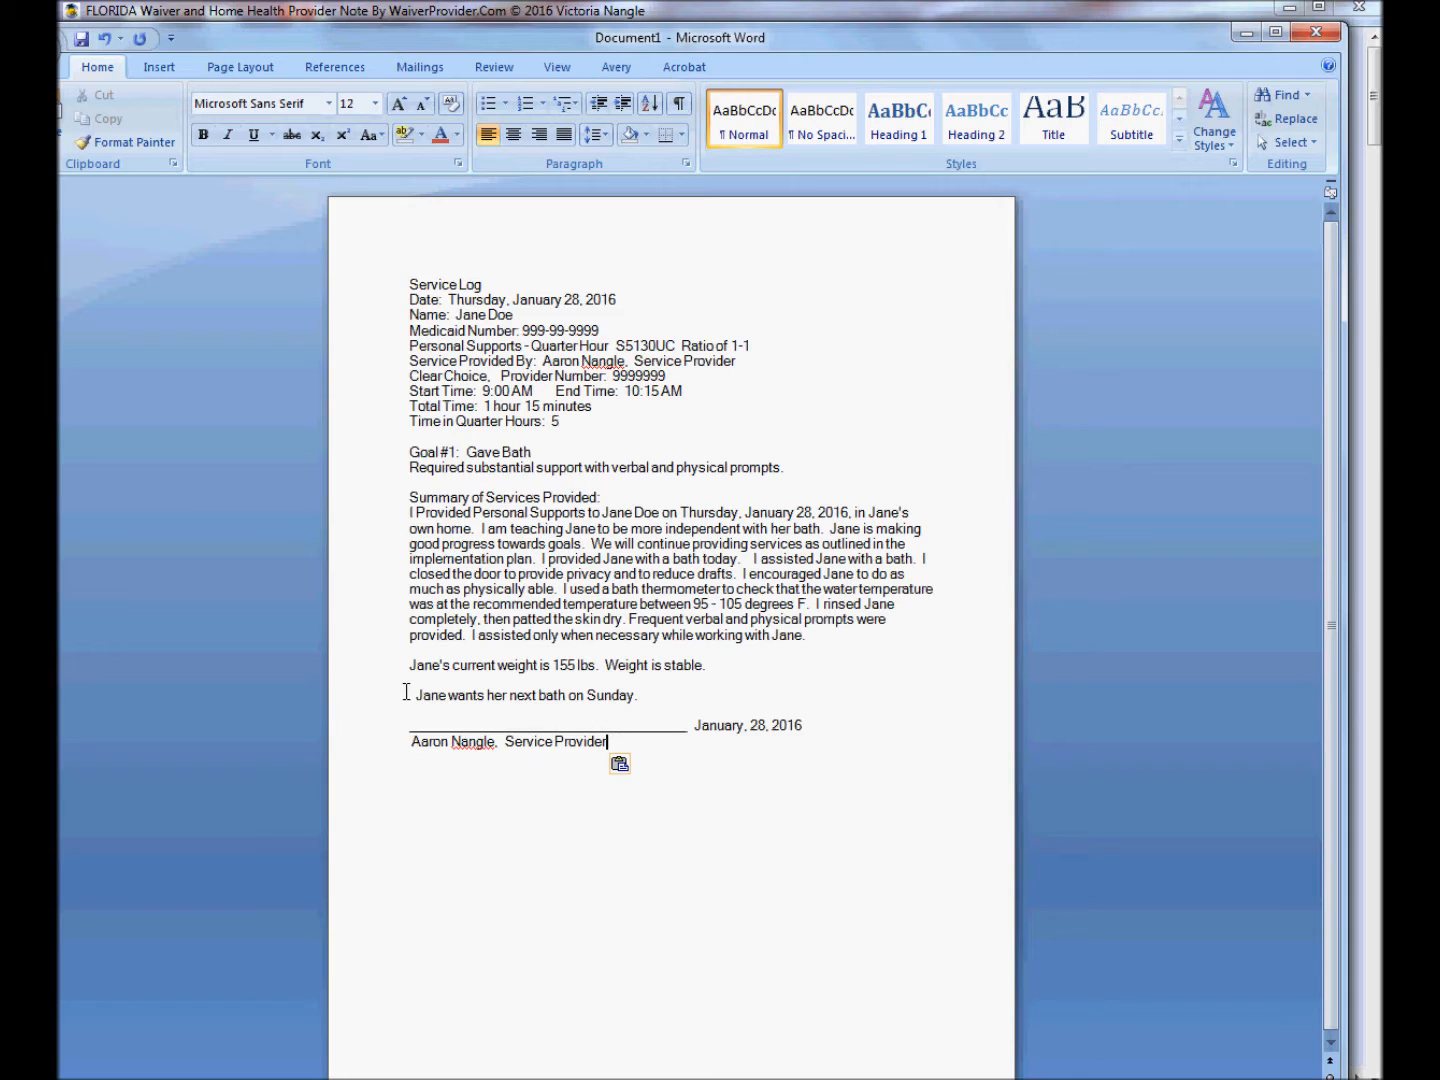
Remove the leading space before the line "Jane wants her next bath on Sunday.".
click(407, 691)
key(Delete)
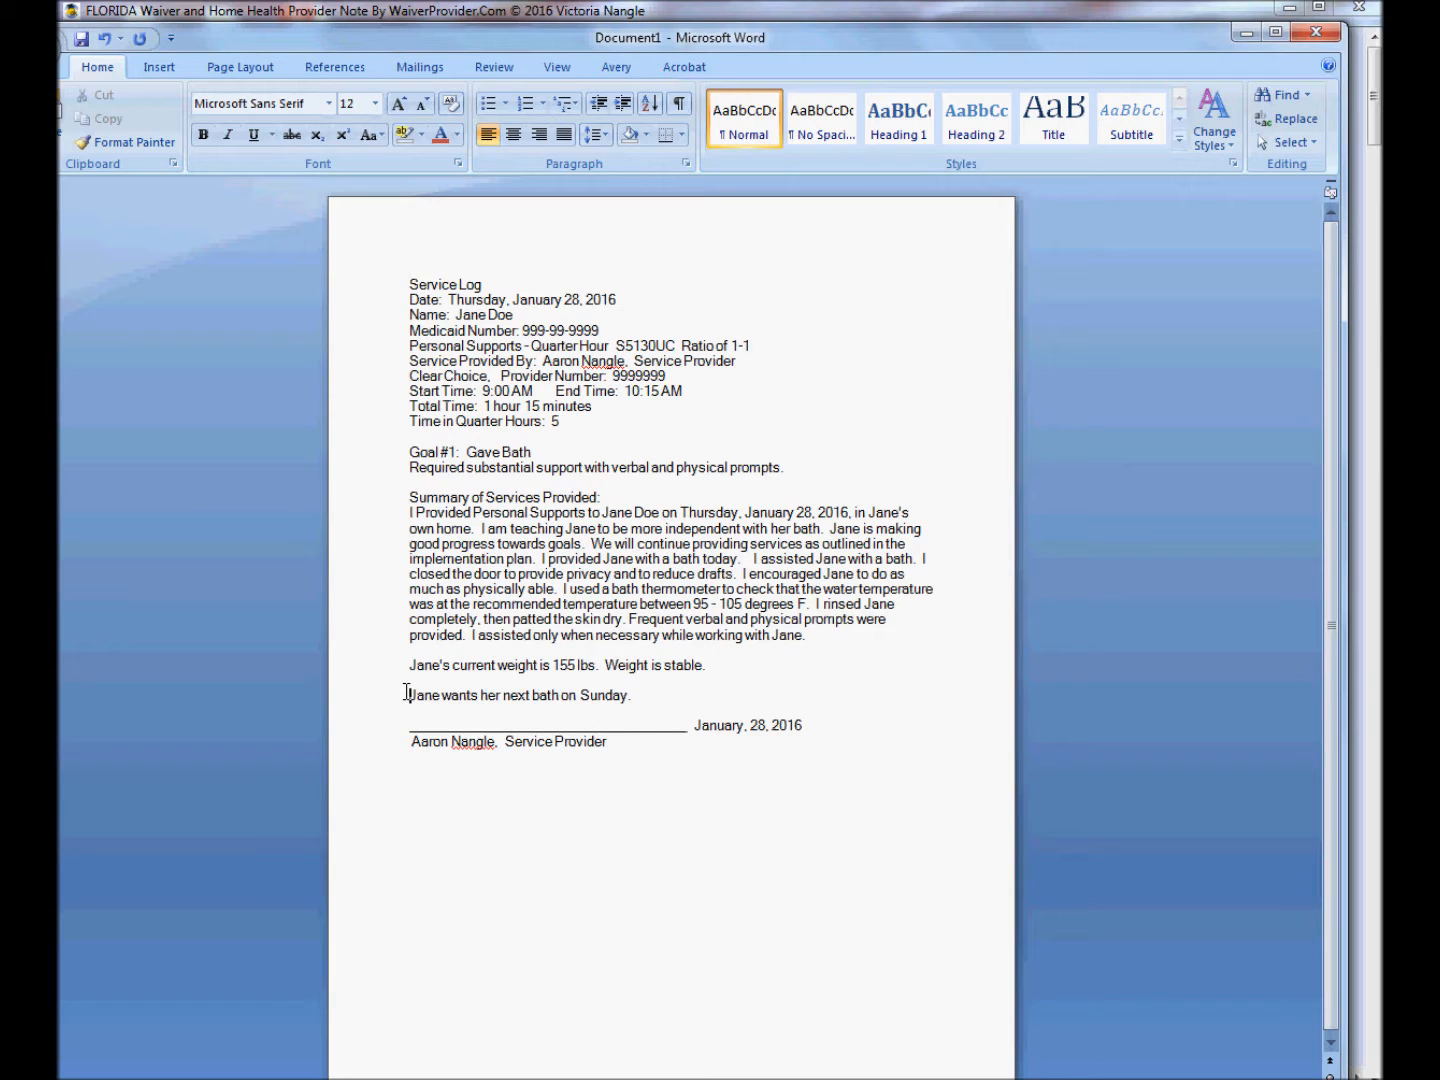
Select all the pasted note text and set its font size to 14.
drag(676, 752, 366, 281)
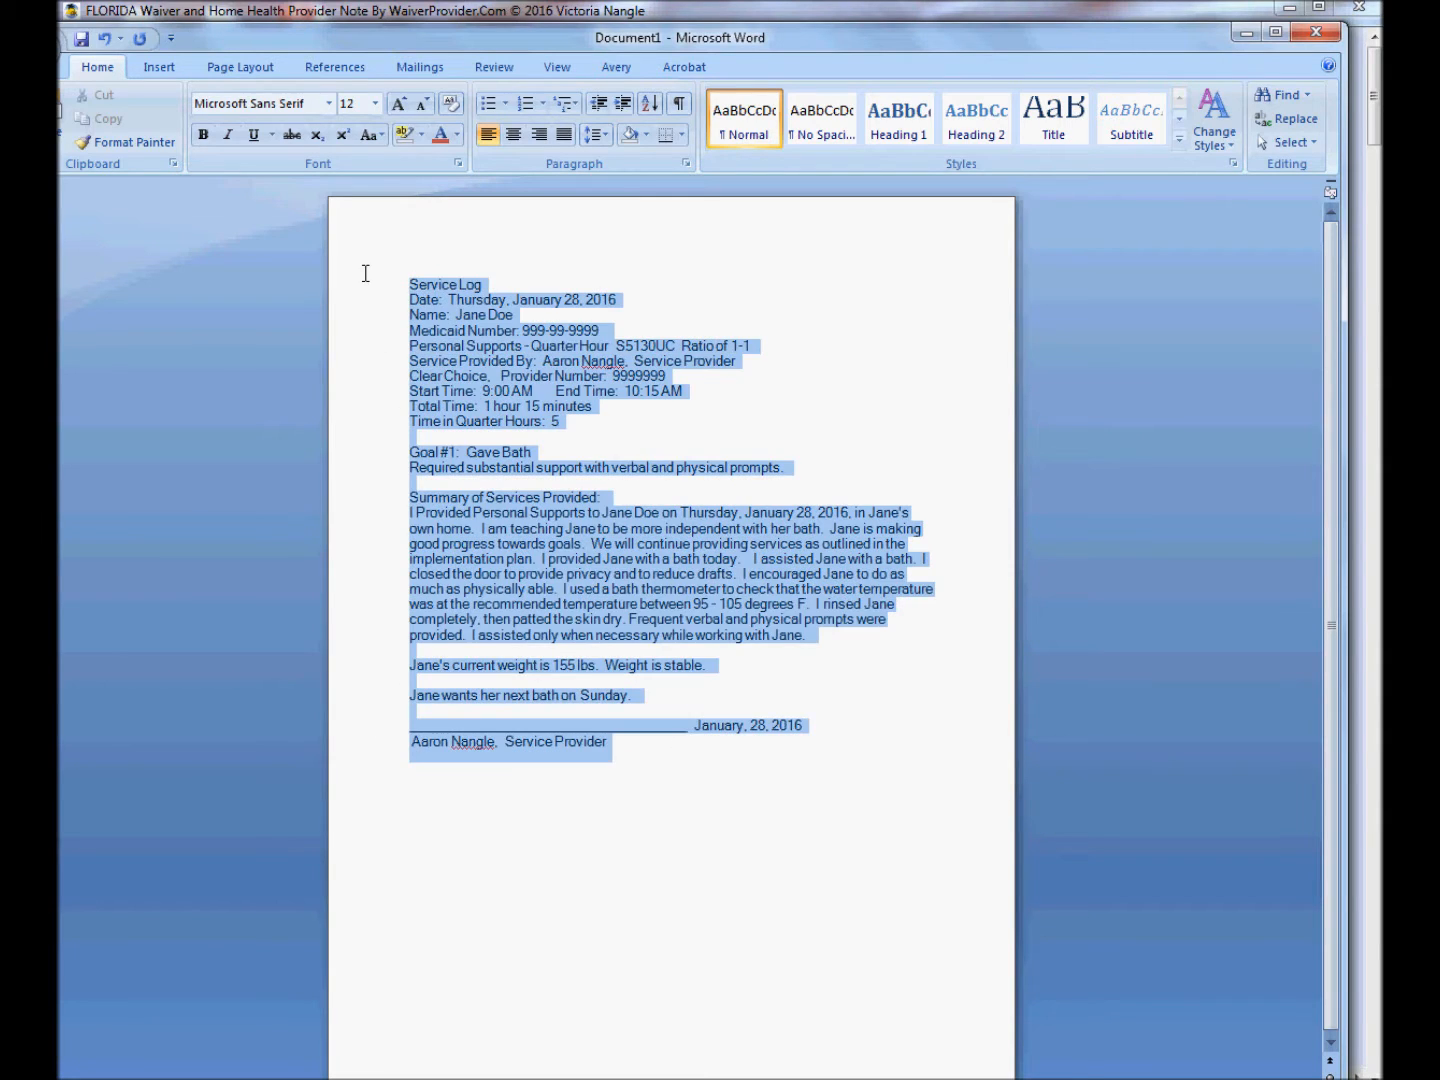
click(373, 103)
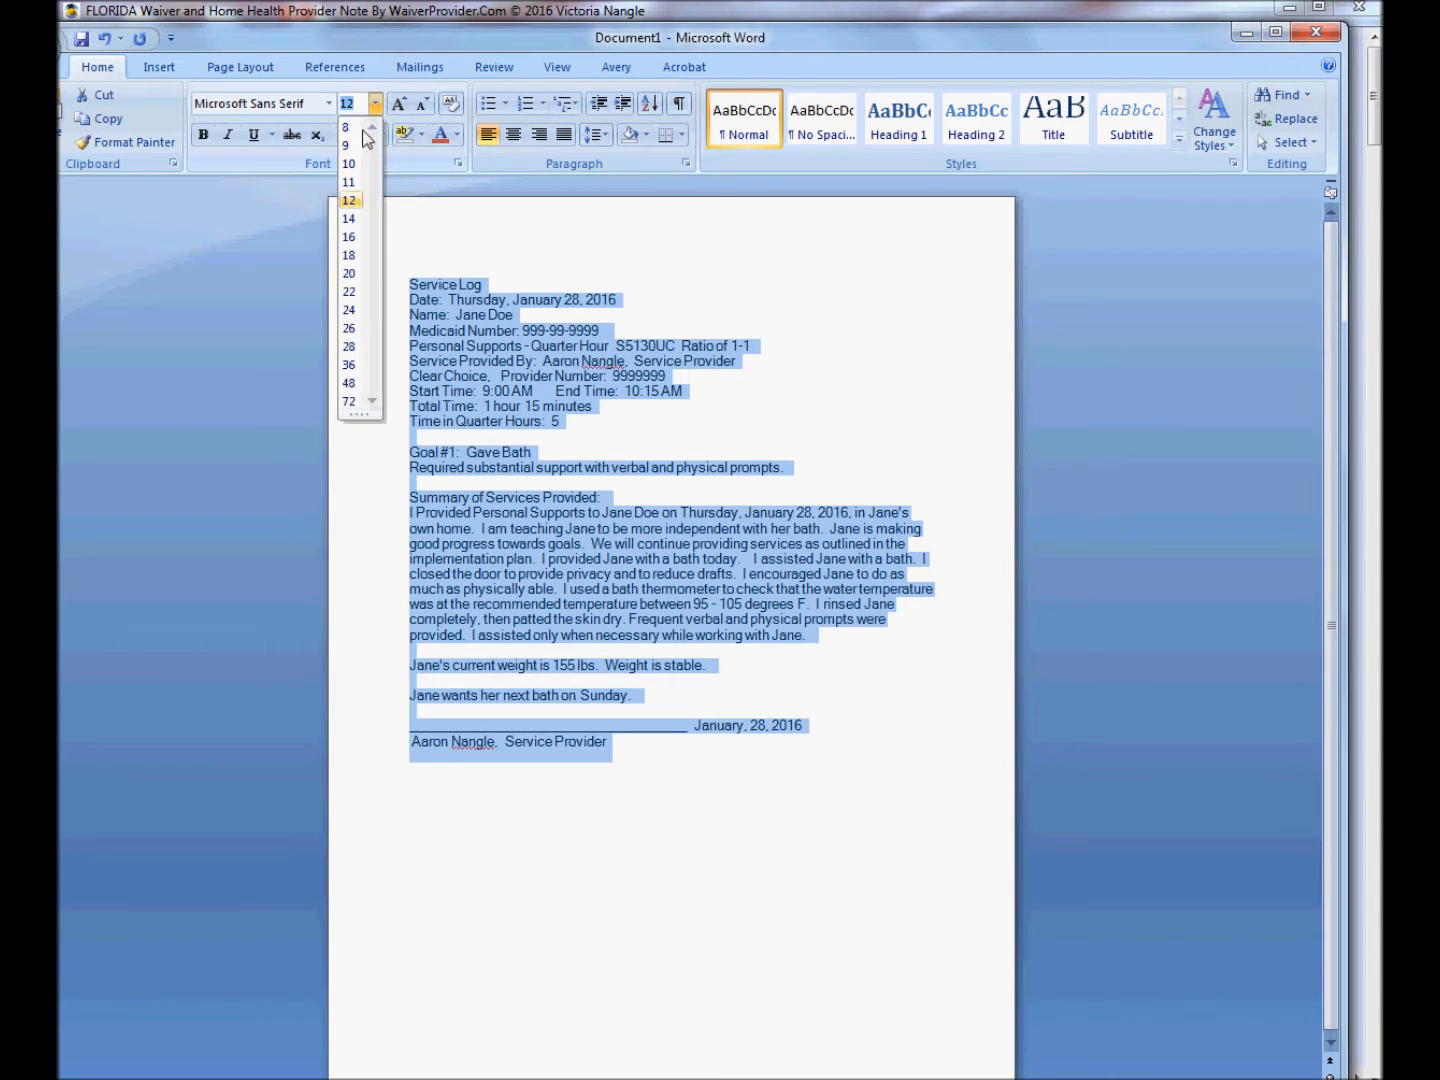
click(356, 216)
click(718, 878)
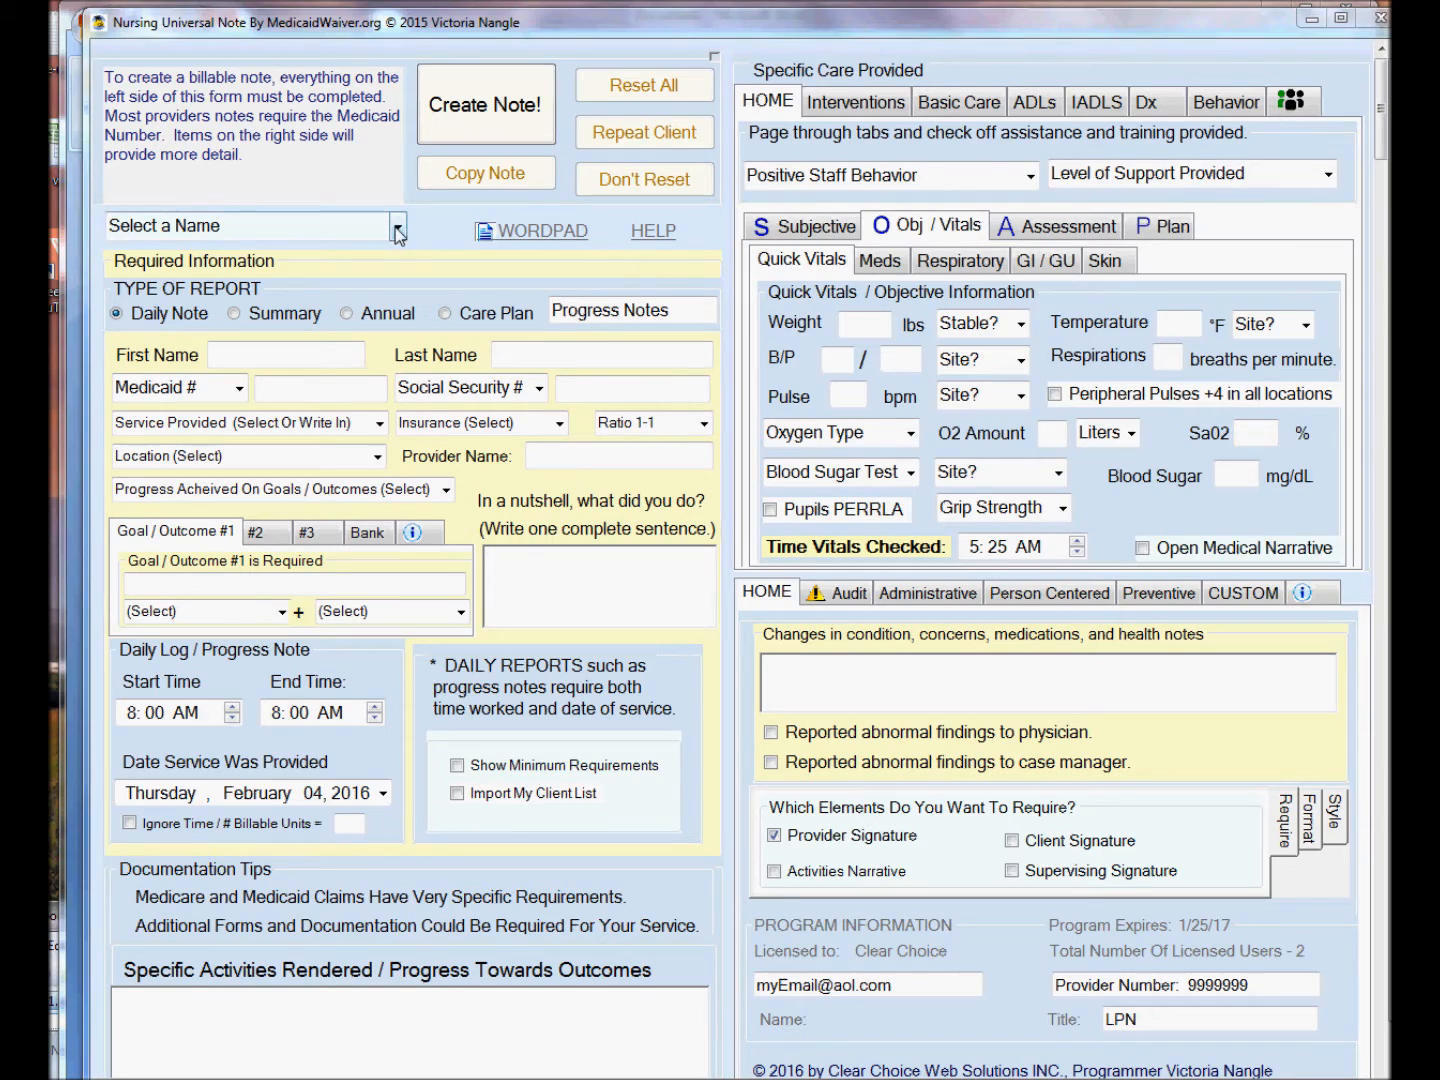
click(398, 230)
click(398, 232)
click(385, 250)
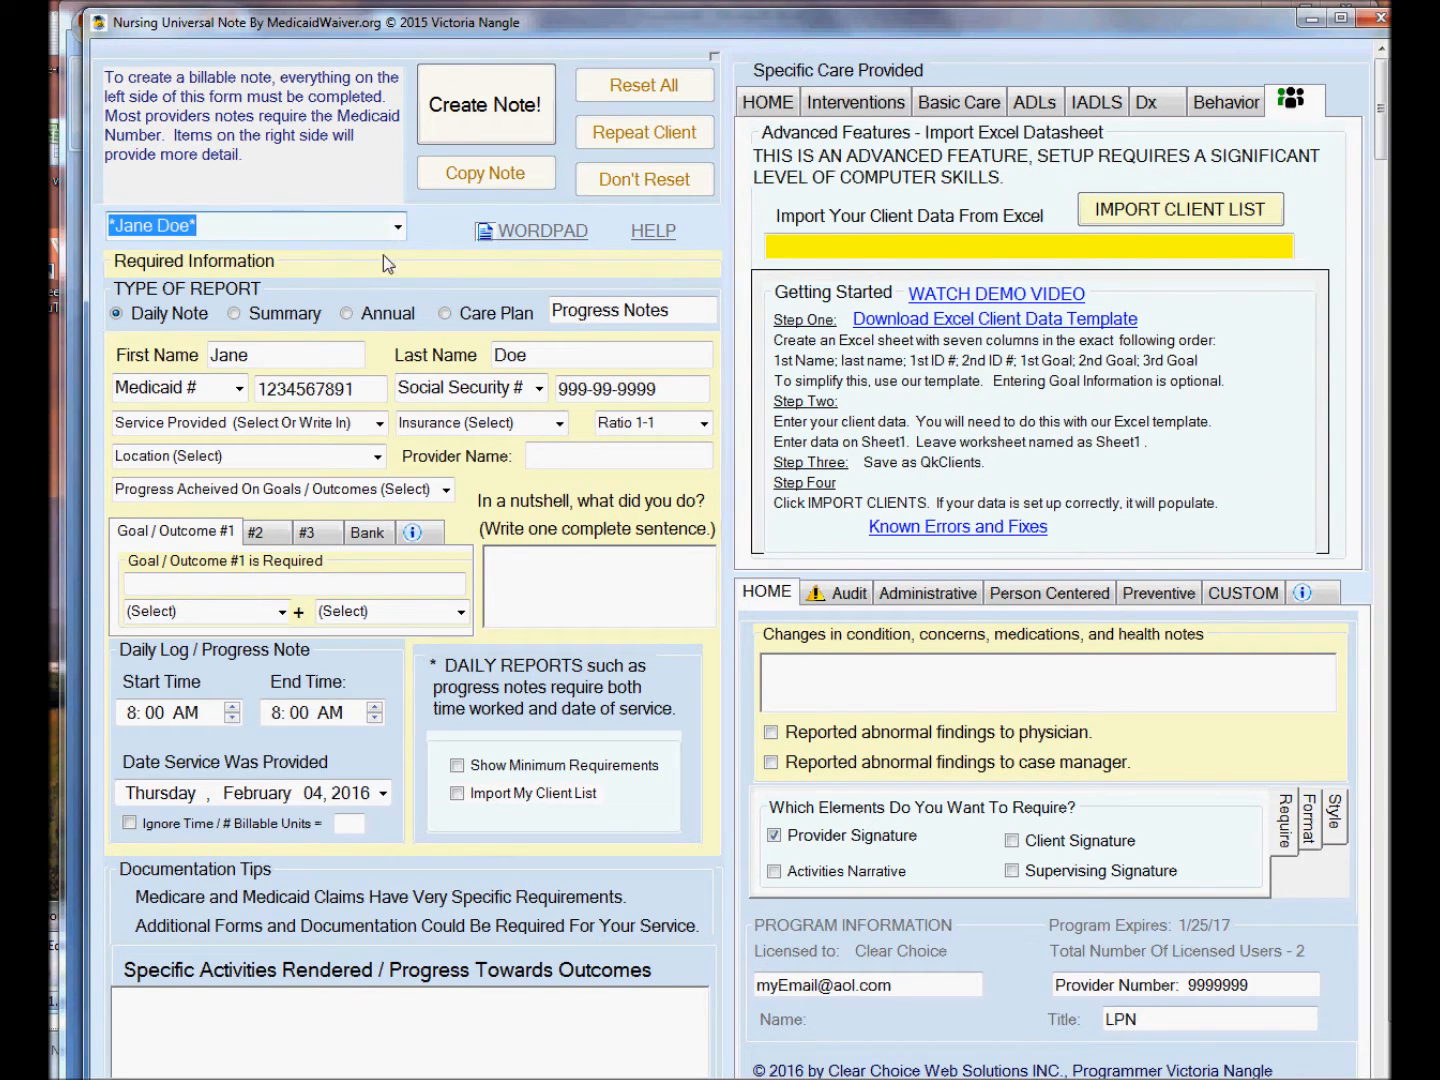
In the nursing note, set the service provided to Licensed Practical Nurses (LPN) and insurance to Medicaid.
click(379, 423)
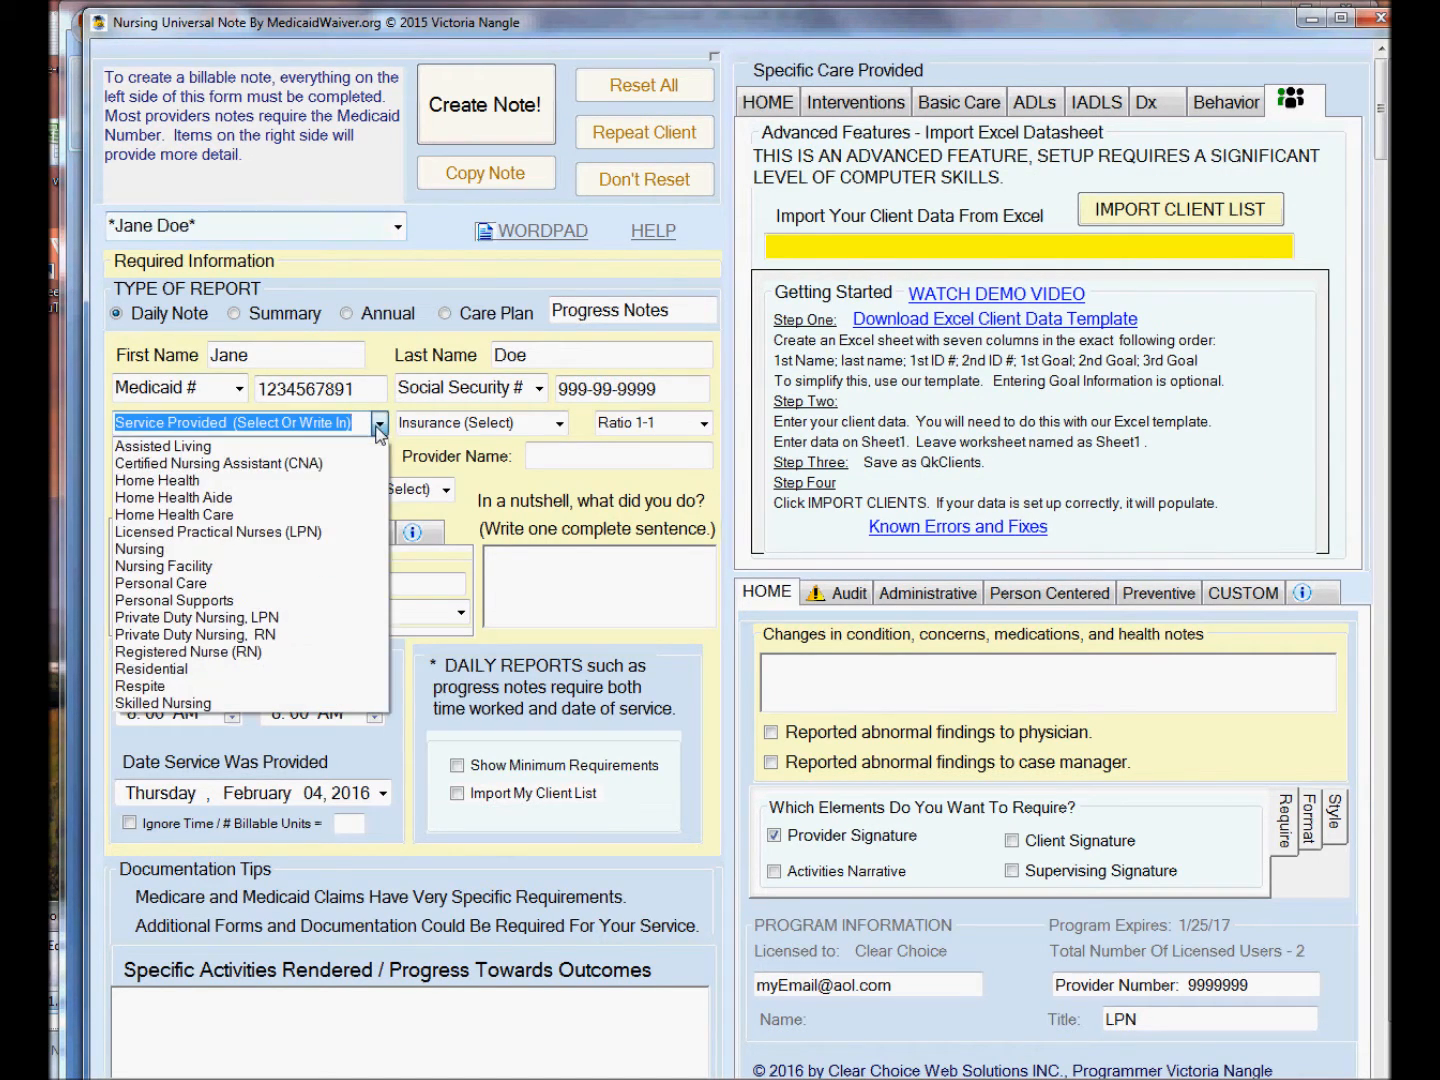
click(283, 533)
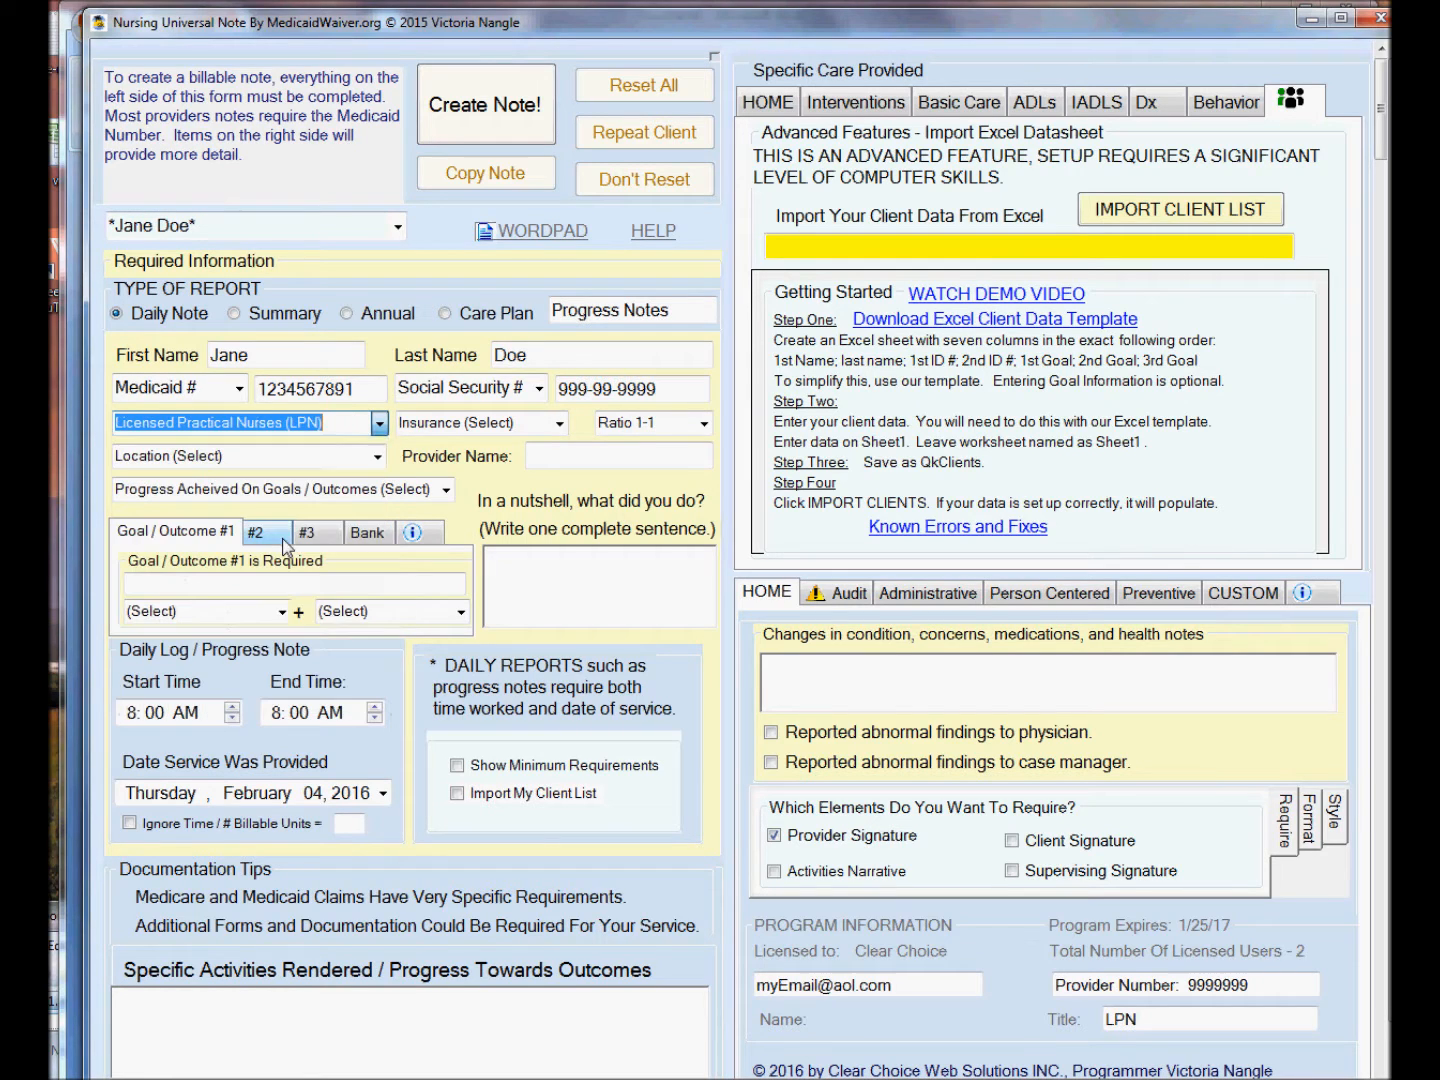
click(558, 424)
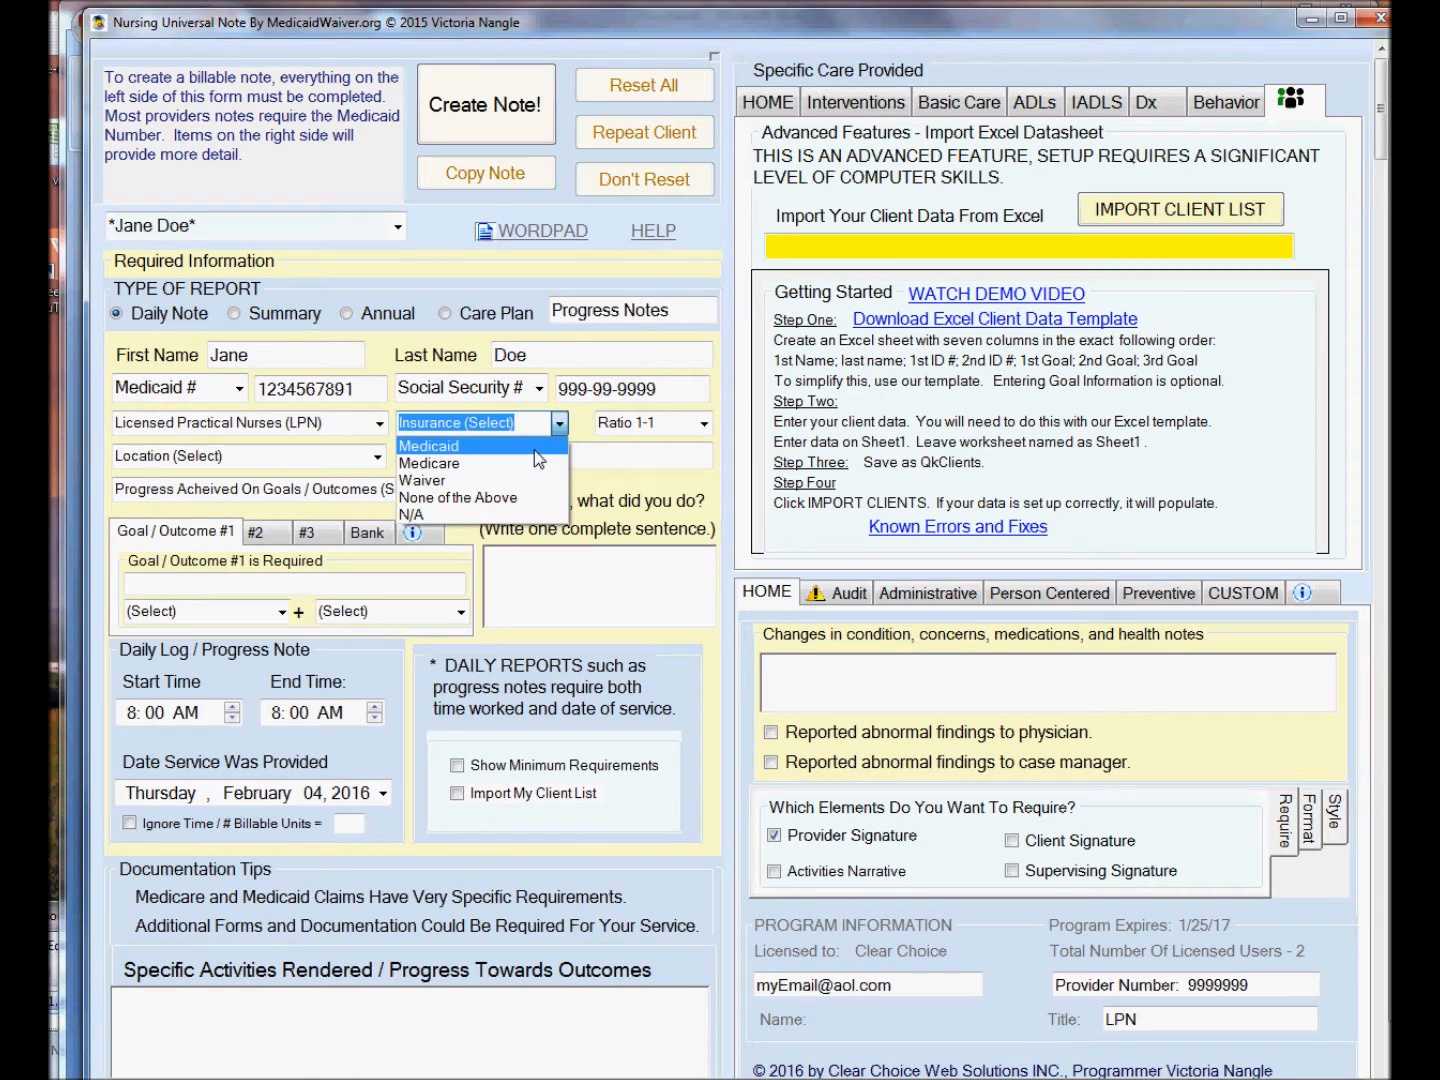
click(536, 446)
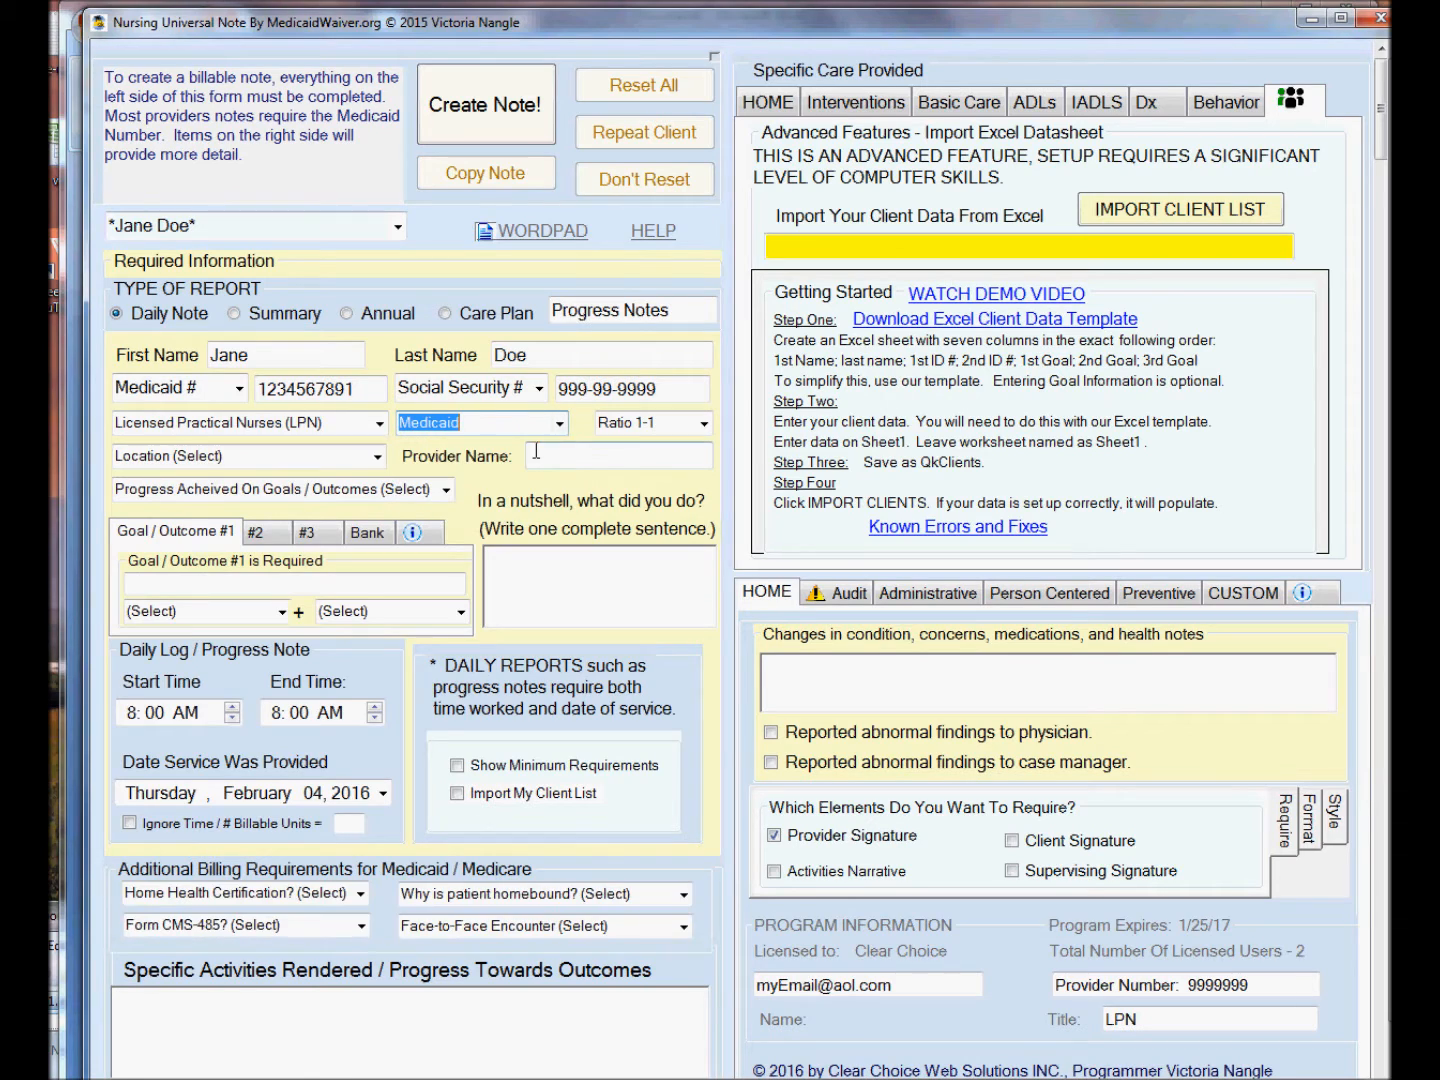
Set the location to Person's Home and the progress on goals to Improvement.
click(377, 455)
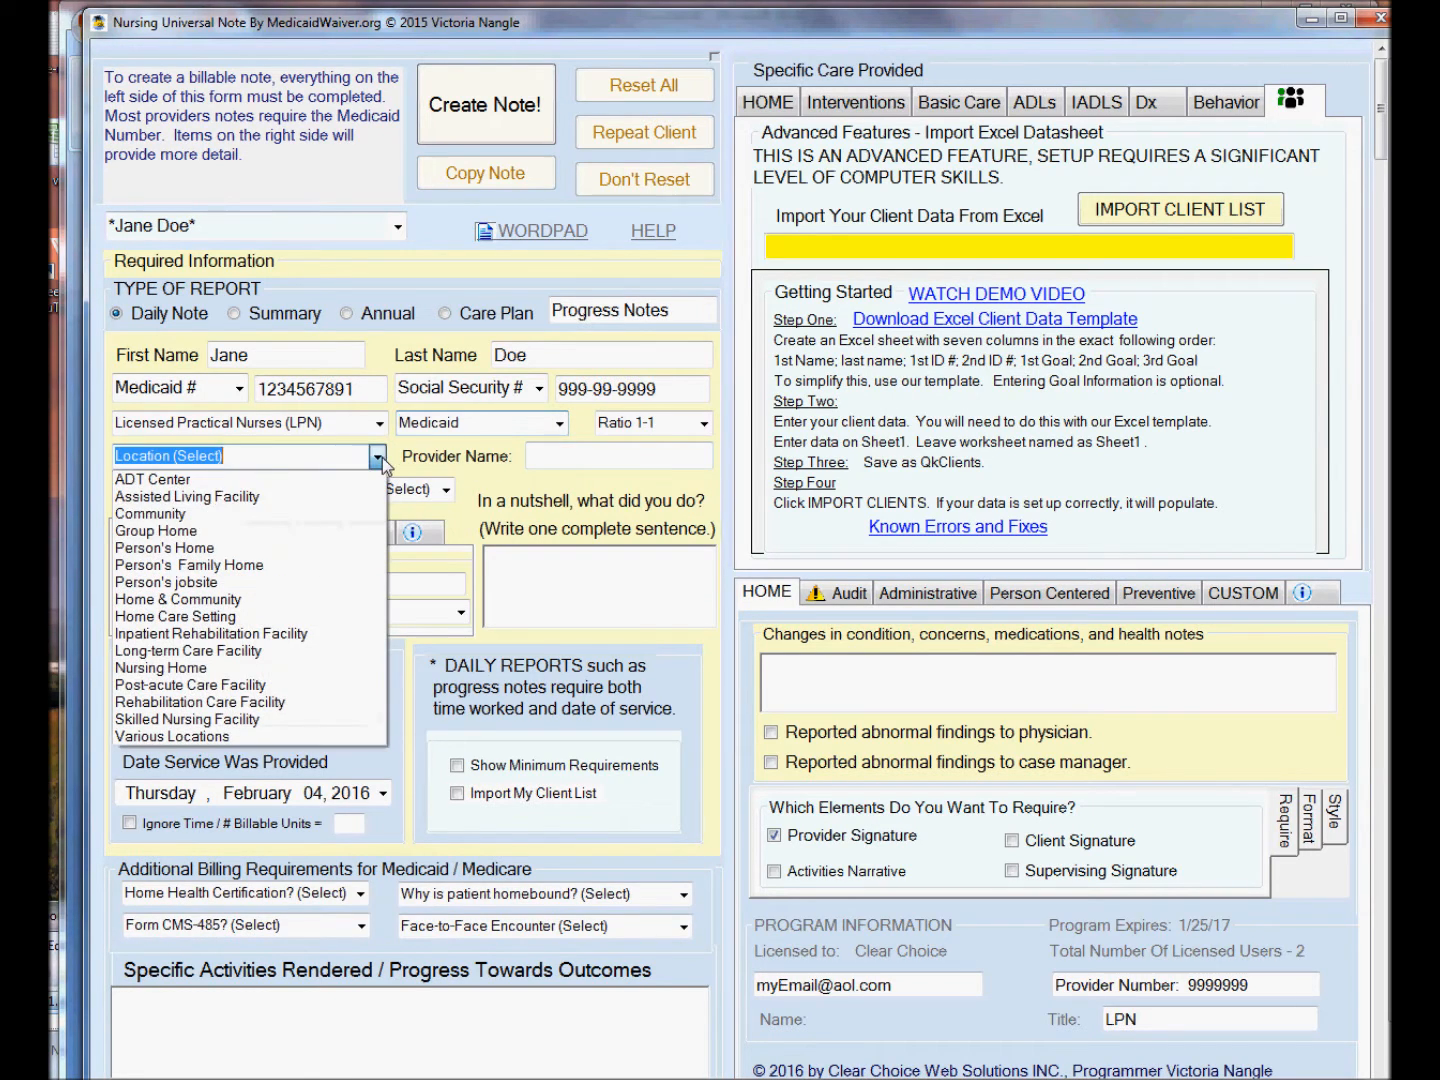
click(293, 546)
click(444, 491)
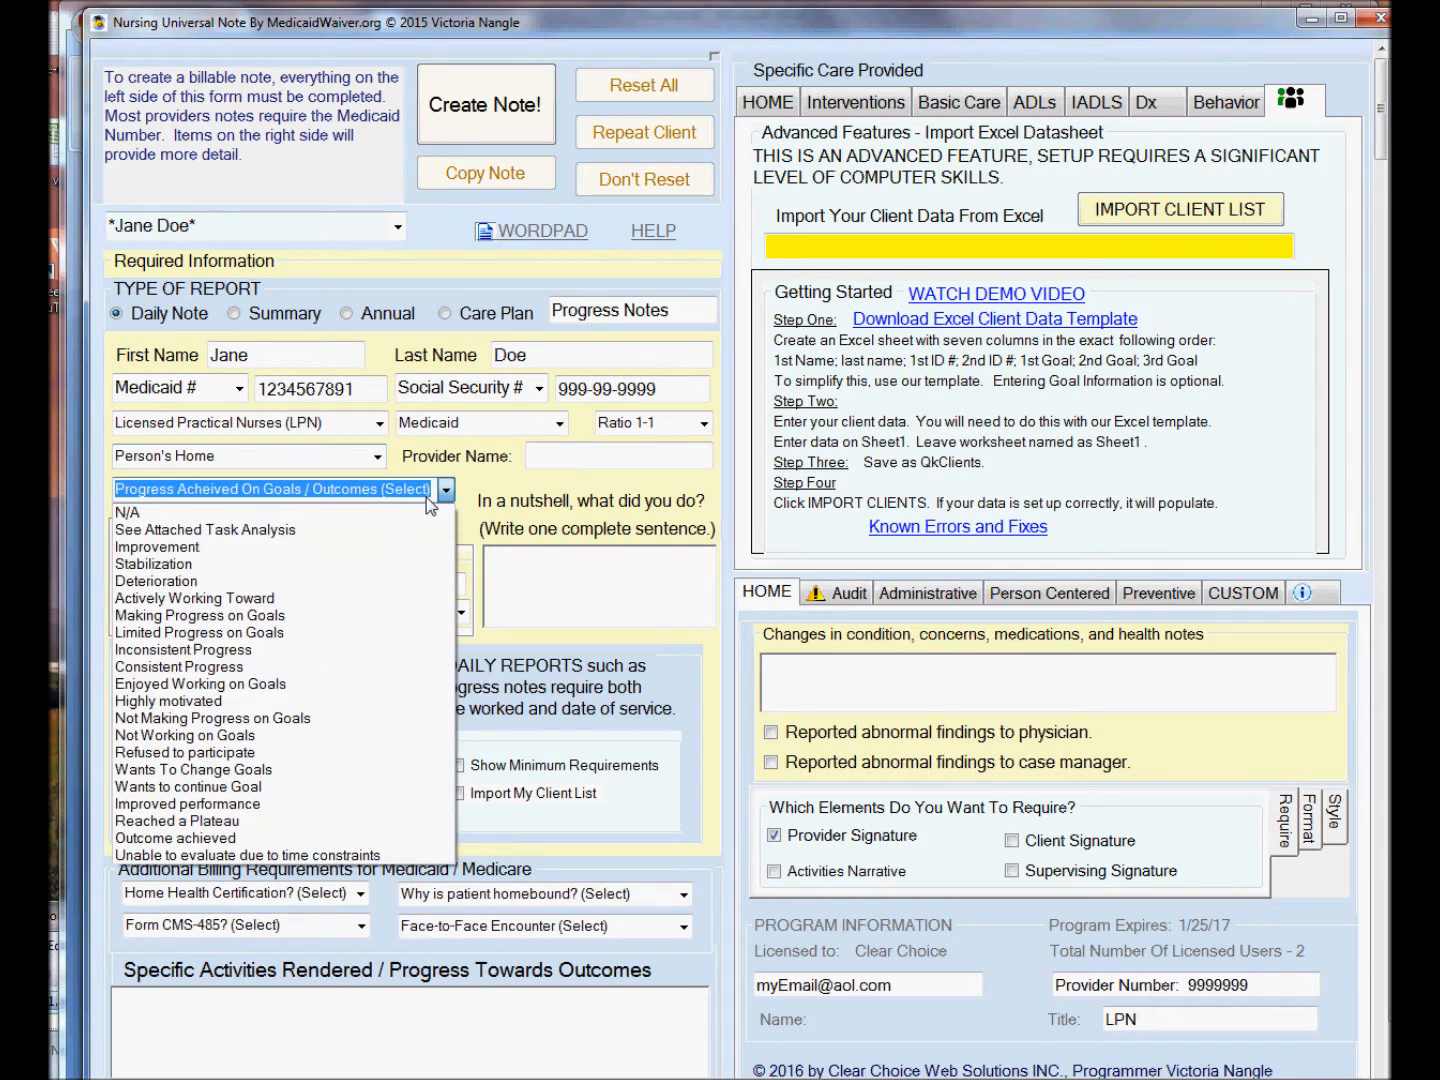
click(300, 546)
Enter Wound Care as Goal / Outcome #1.
click(300, 583)
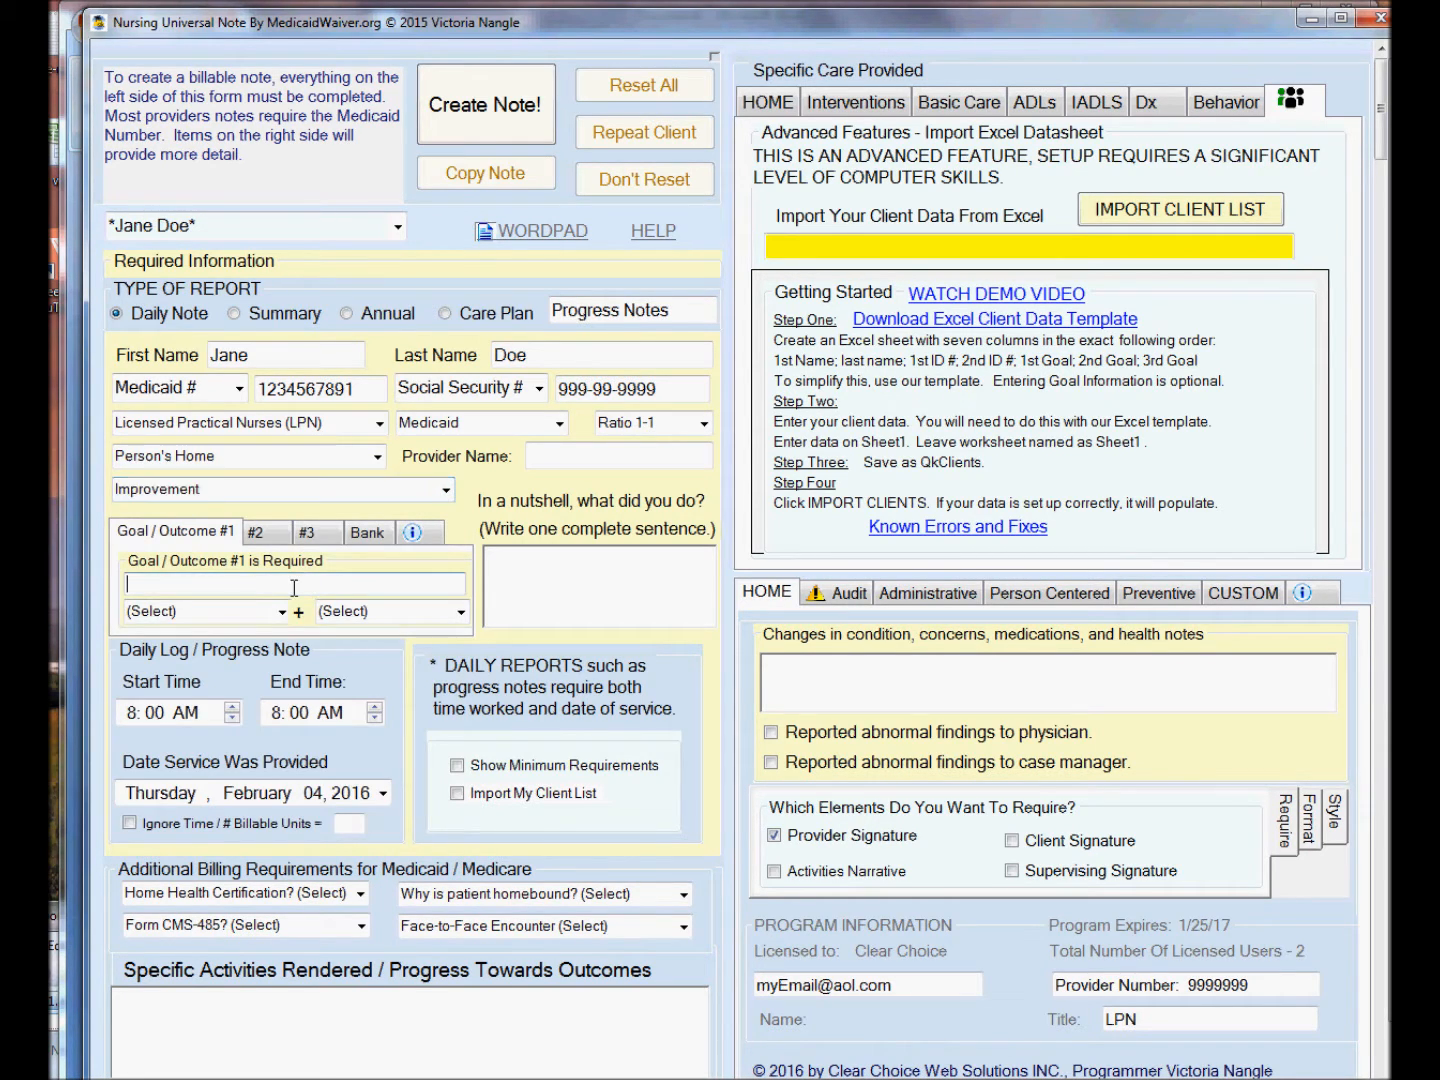
text(Wound Care)
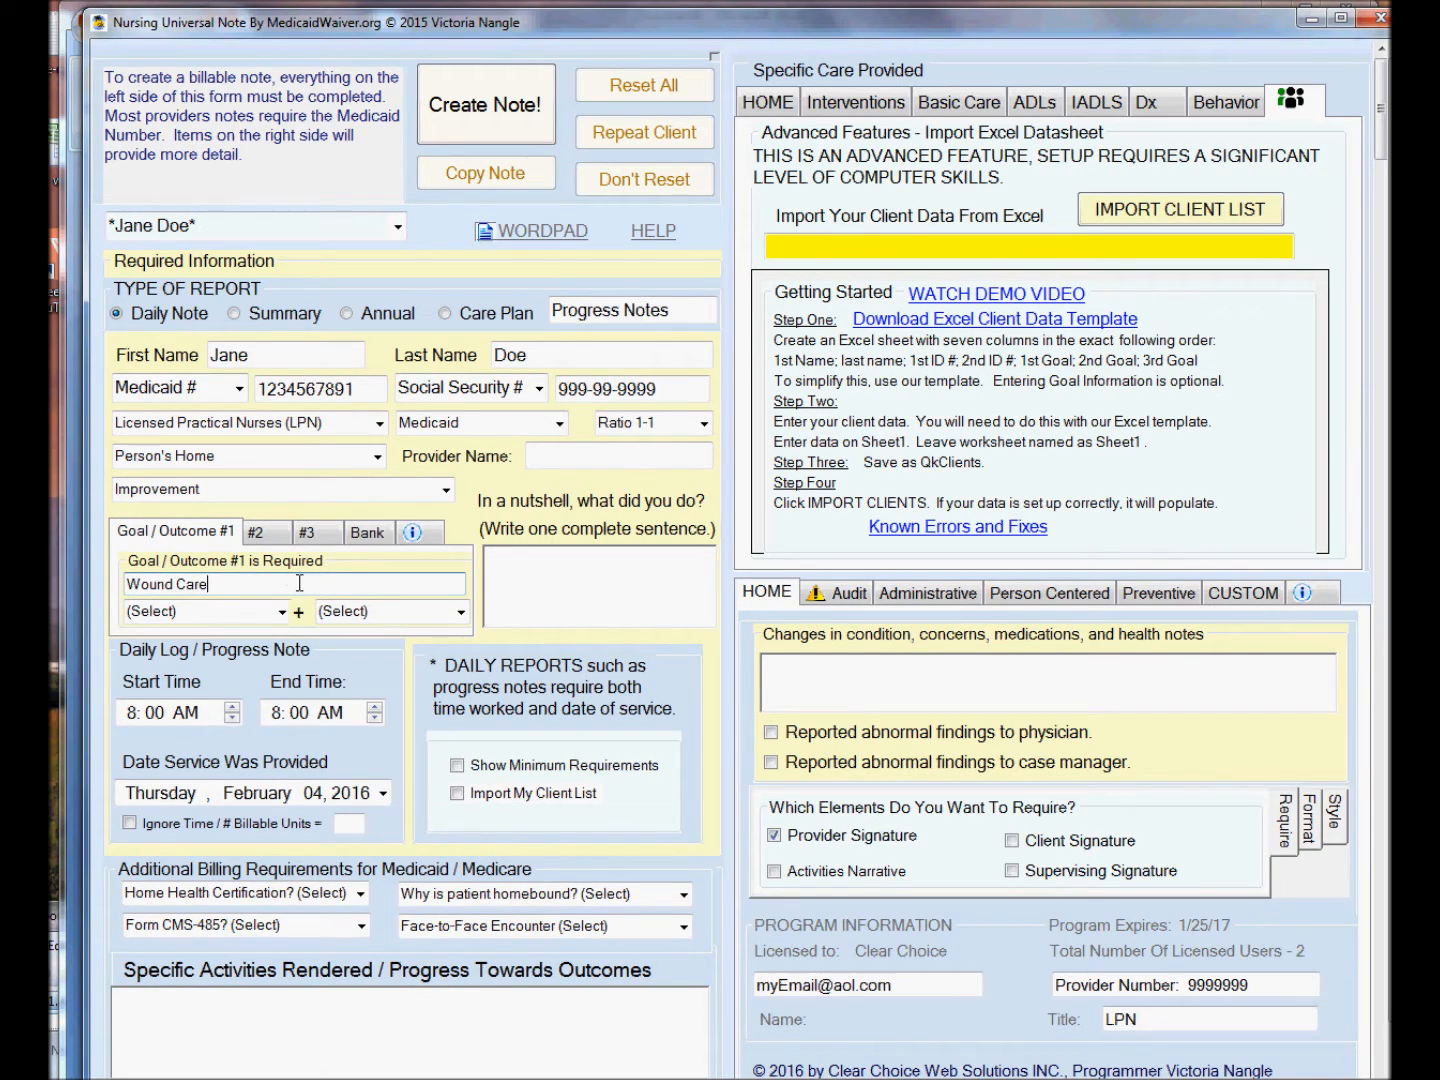
Enter Medication Management as goal #2, then return to the Goal / Outcome #1 tab.
click(256, 533)
click(242, 585)
text(Medication Management)
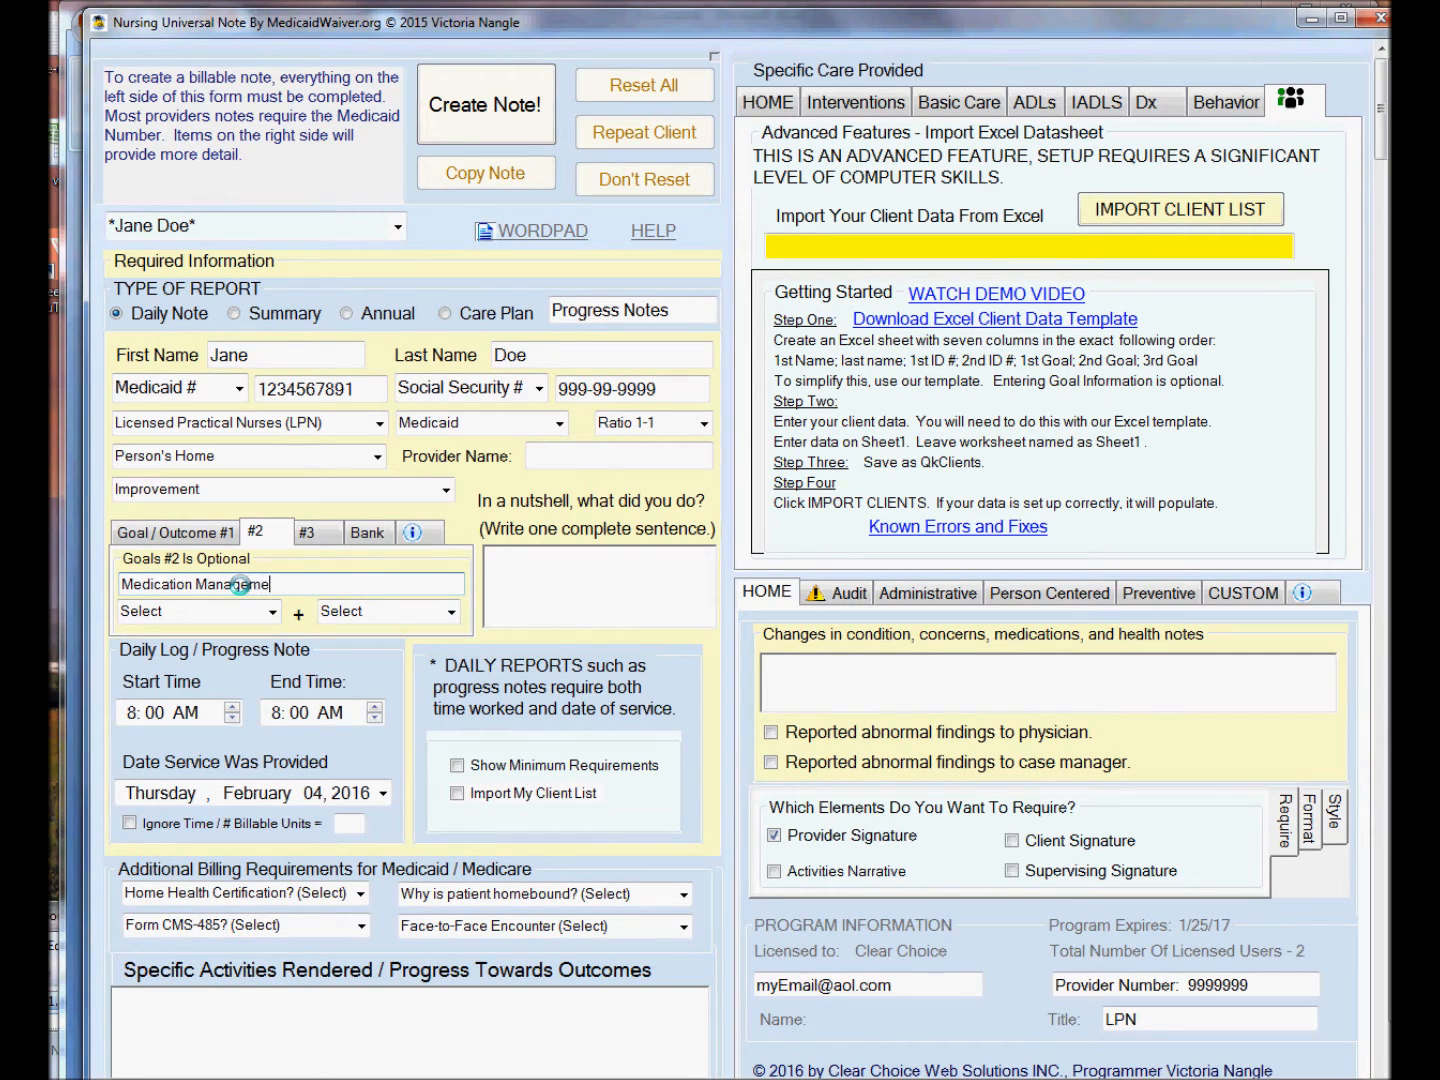
click(181, 538)
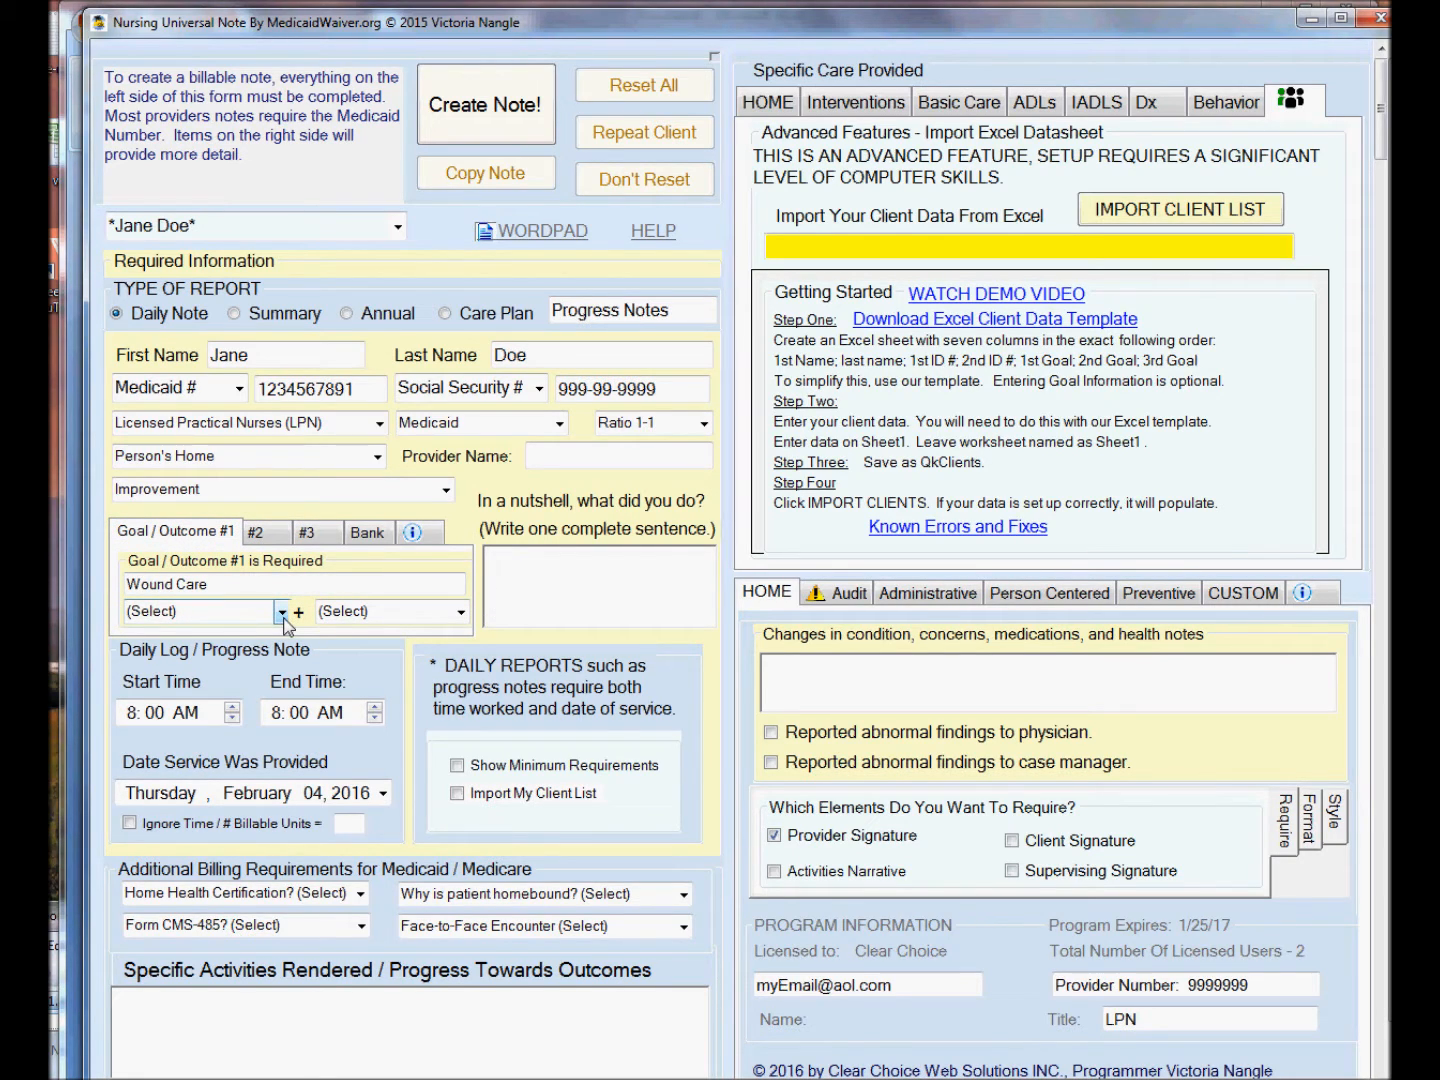
Write "I dressed and cleaned Jane's wound." as the one-sentence summary of what was done.
click(541, 589)
text(I)
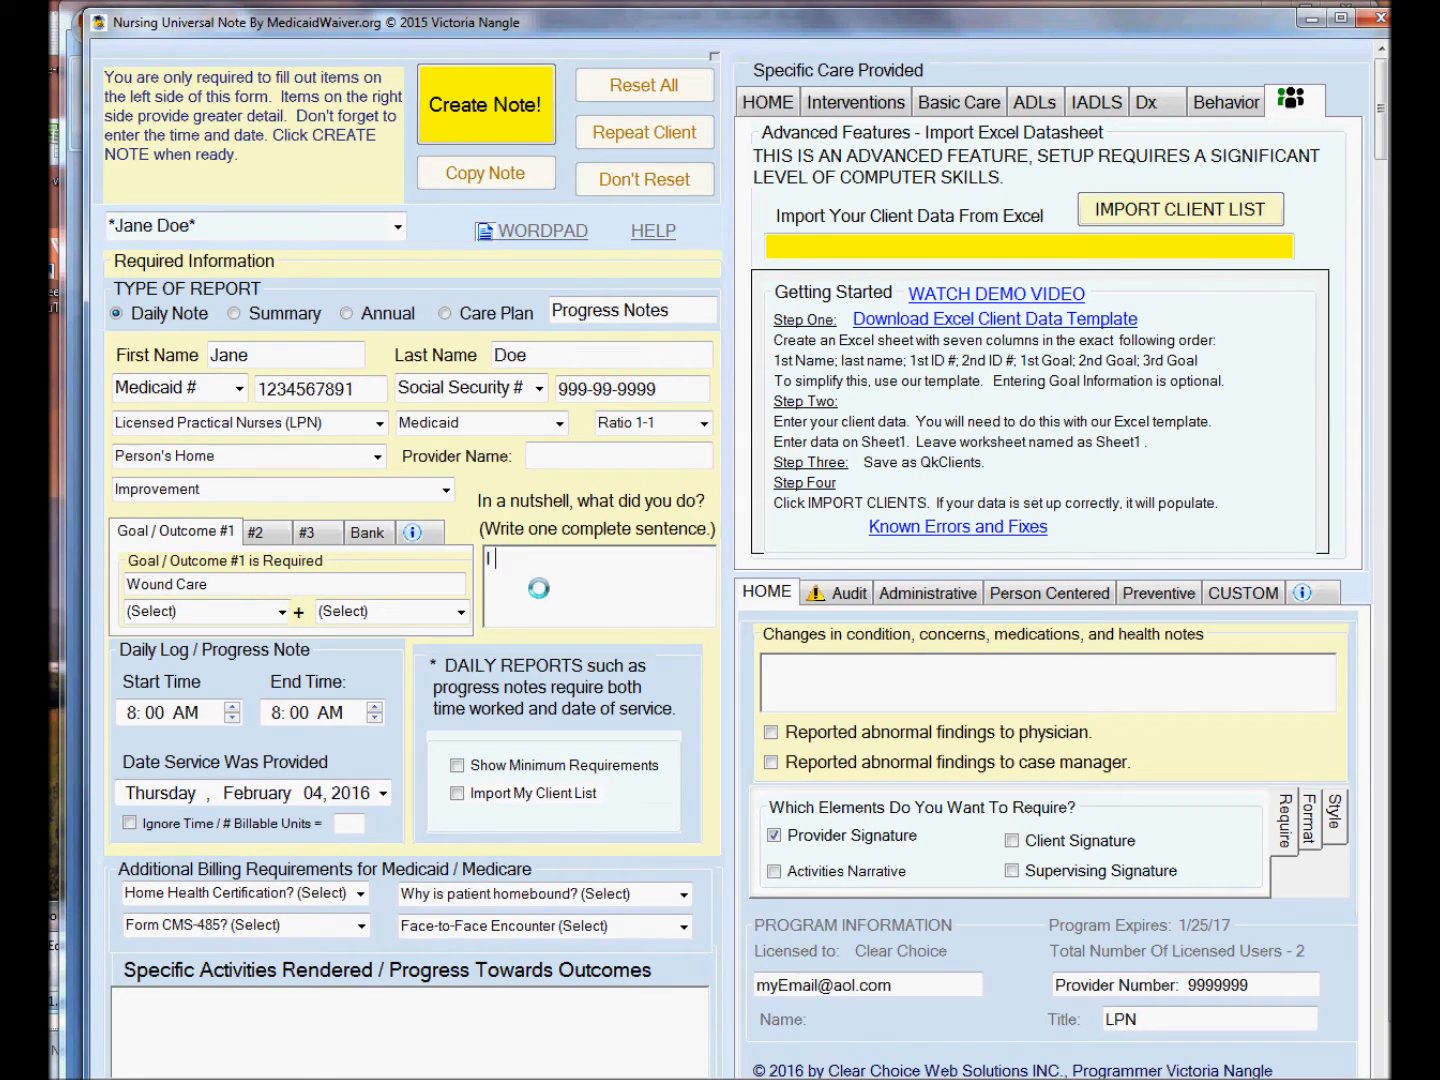
text( dressed and )
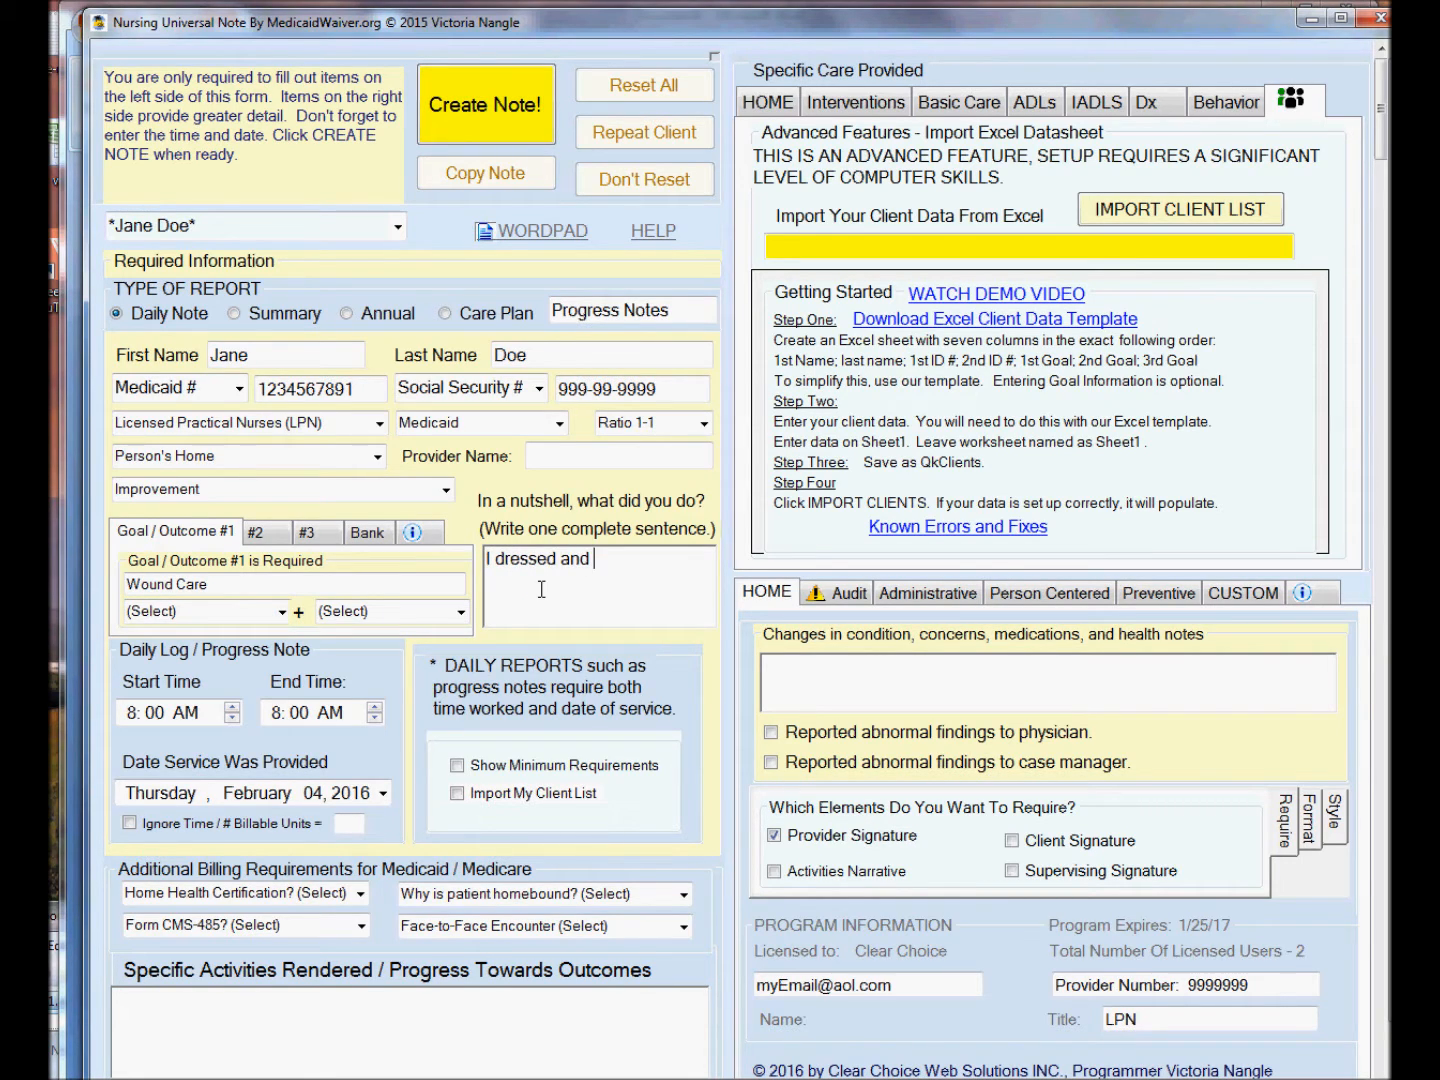
text(cleaned Jane's)
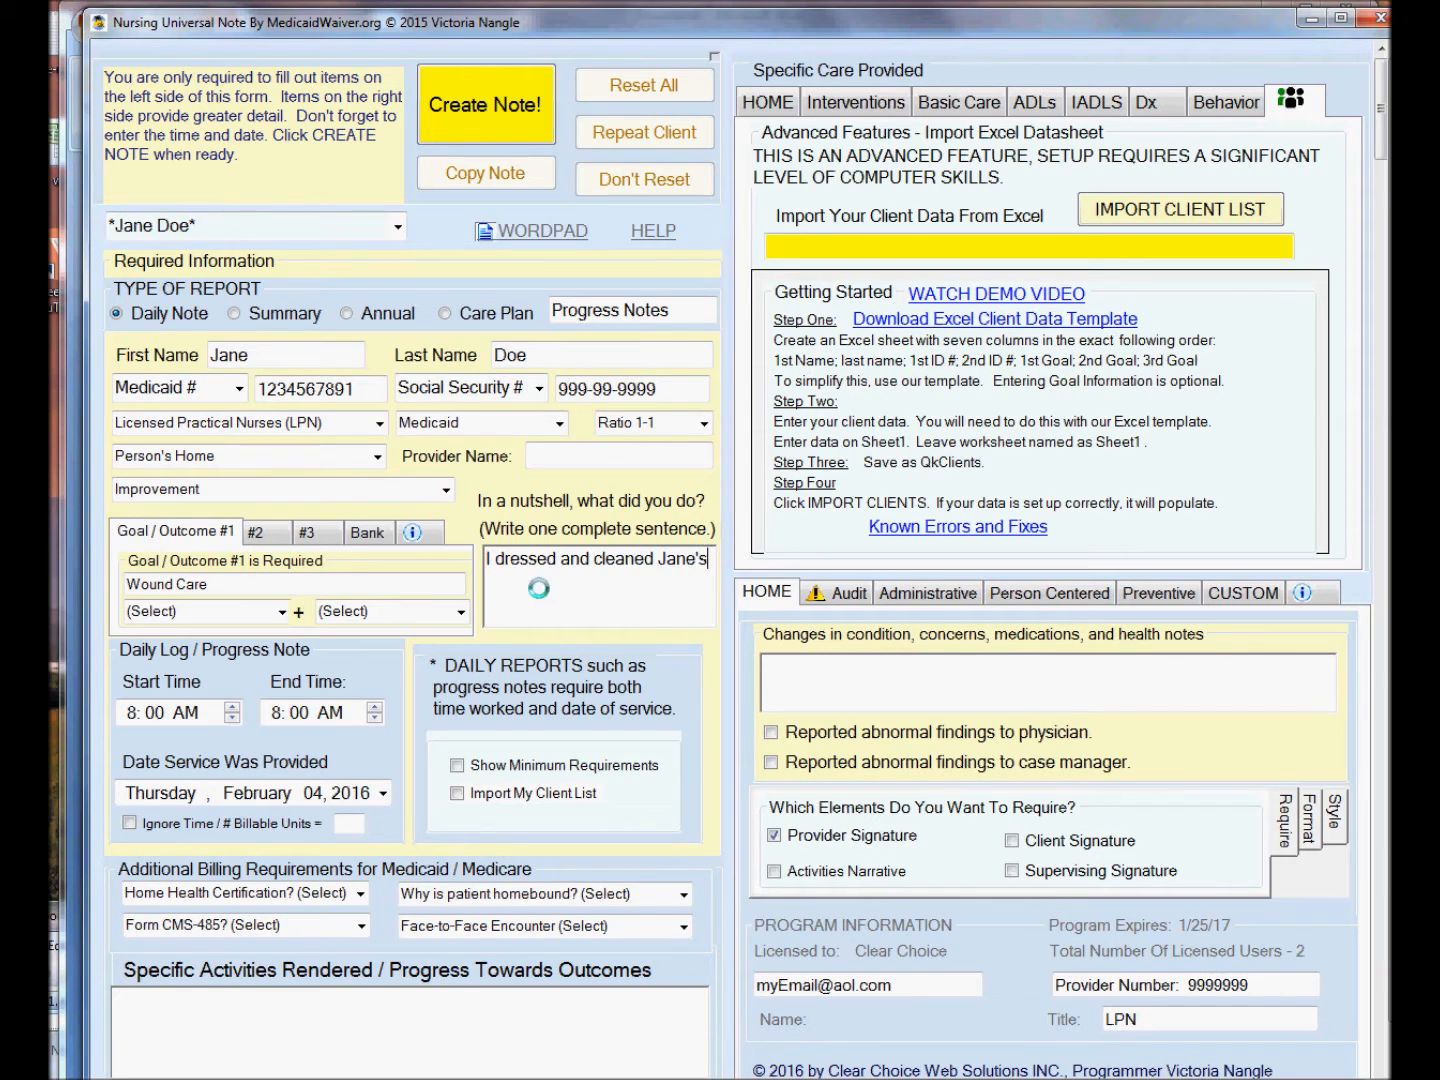
text( wound.)
Set the end time to 8:30 AM and the service date to Wednesday, February 03, 2016.
click(300, 712)
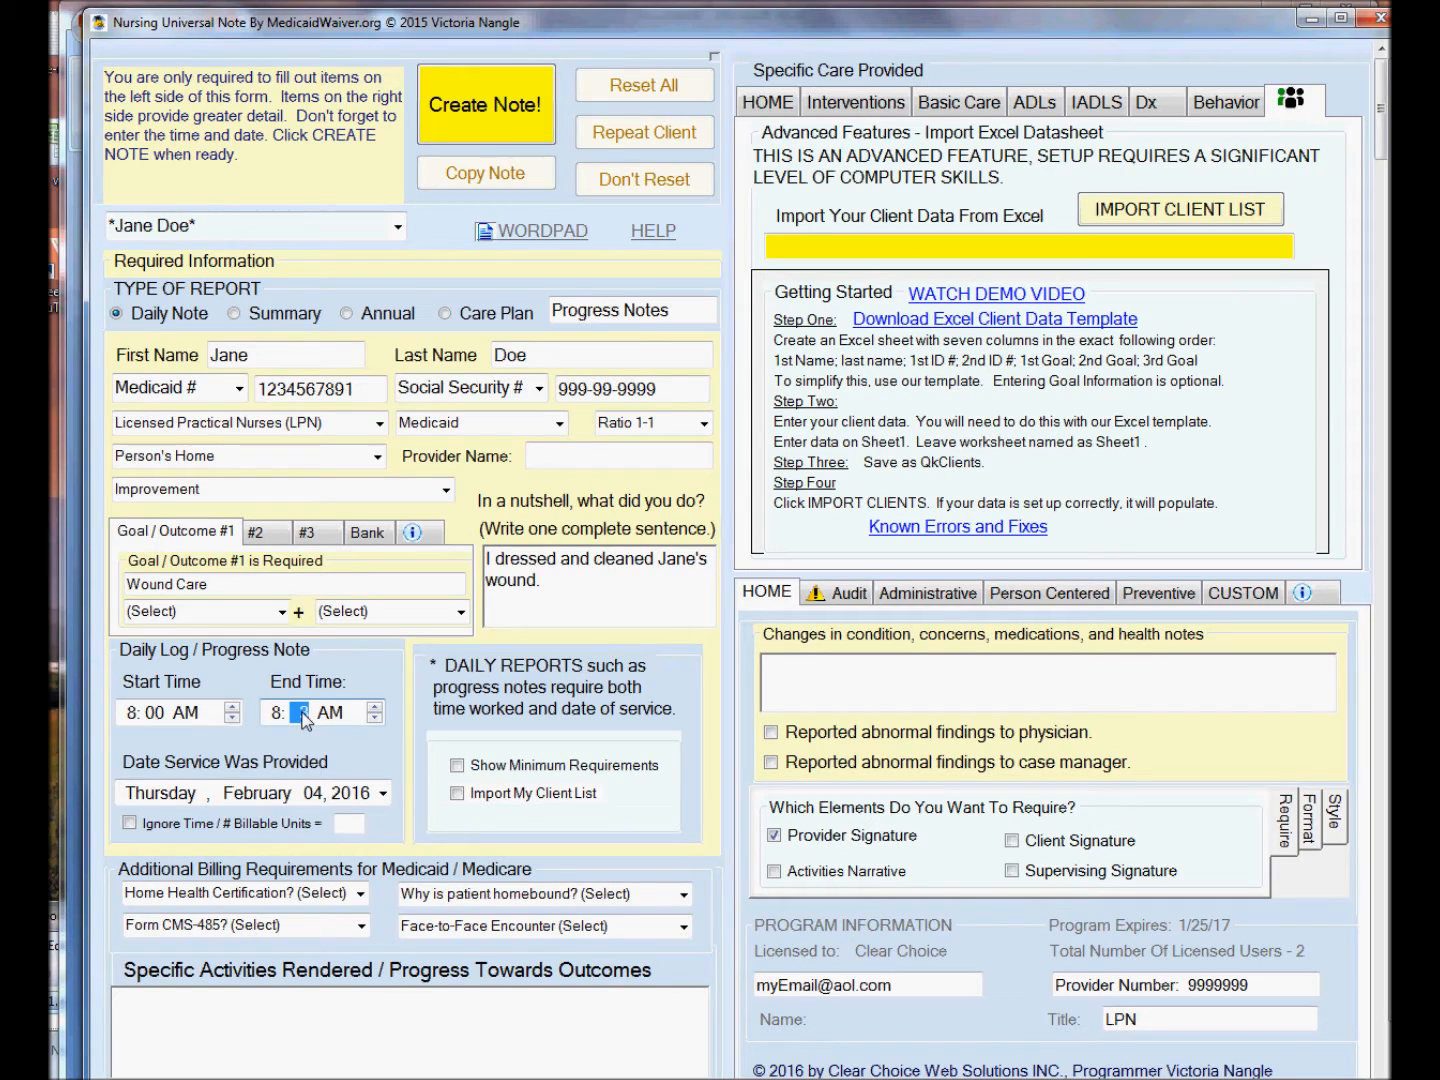
click(383, 793)
click(234, 867)
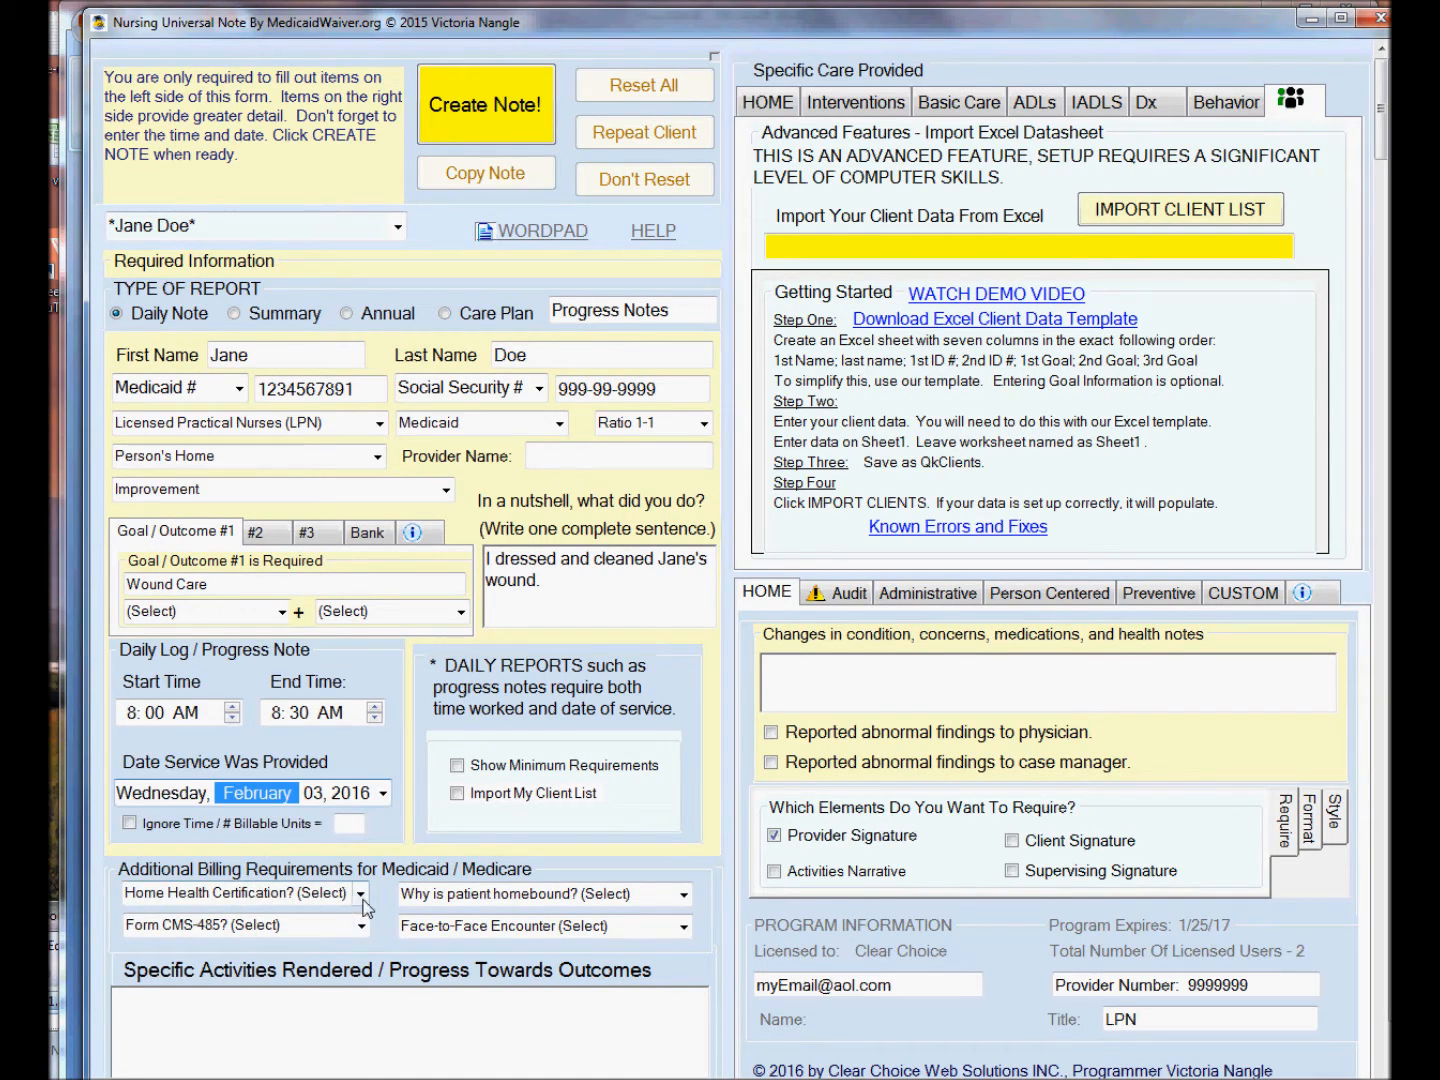
Set home health certification to PATIENT needs skilled nursing and Form CMS-485 as verified complete and current.
click(361, 895)
scroll(360, 924, up, 1)
click(358, 930)
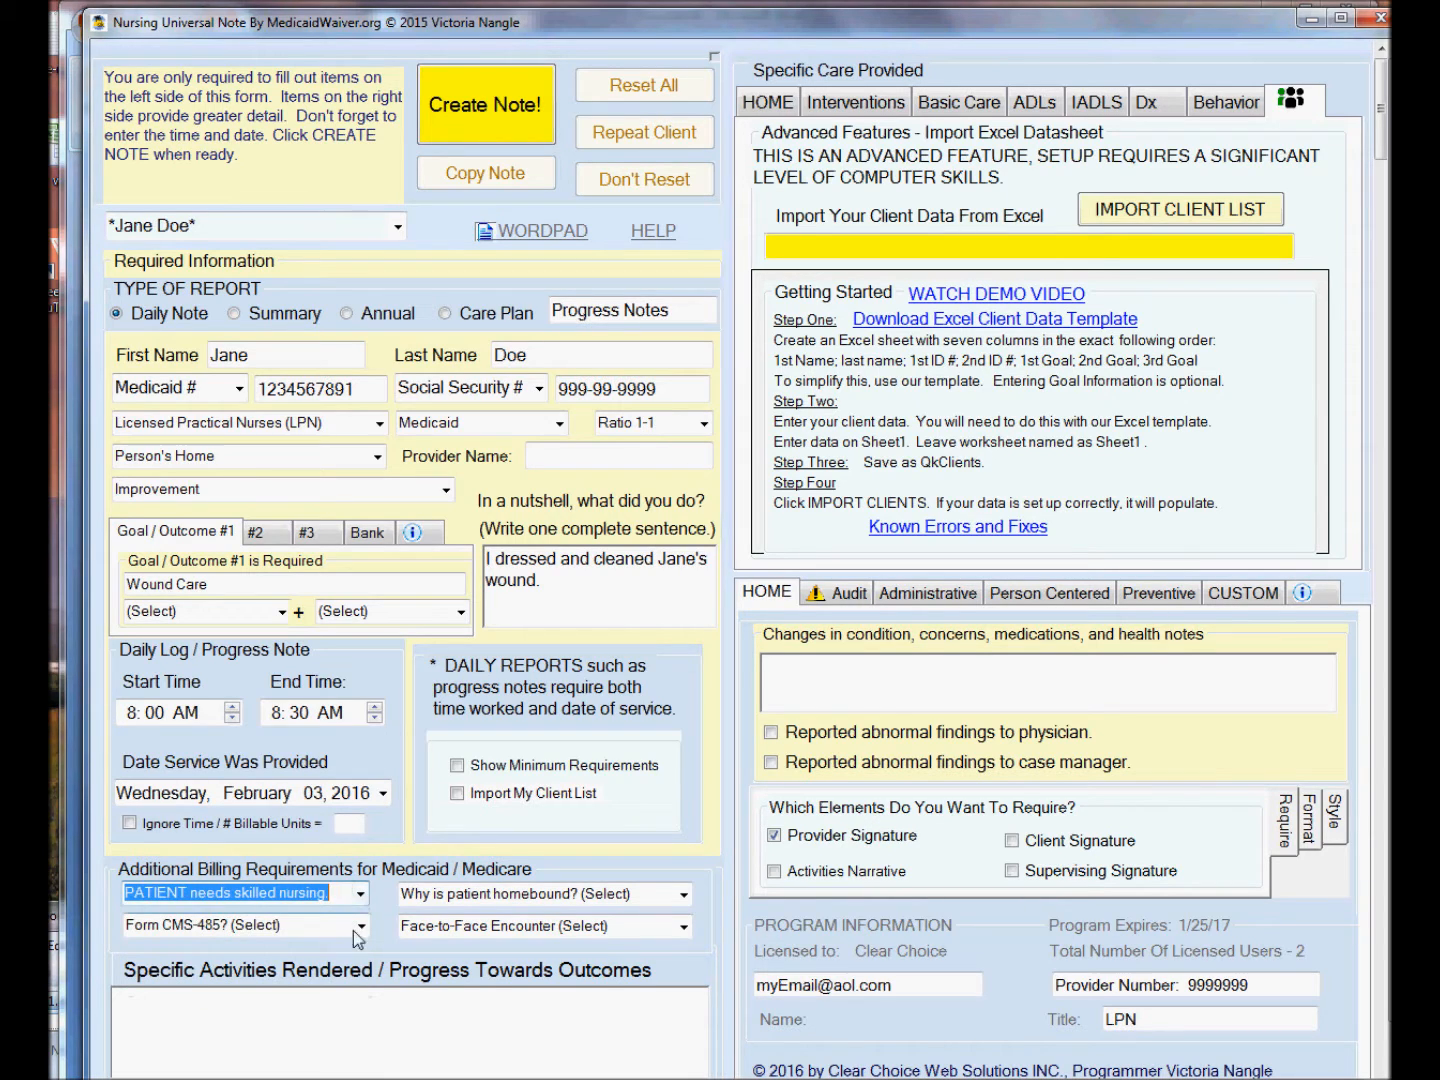
click(361, 927)
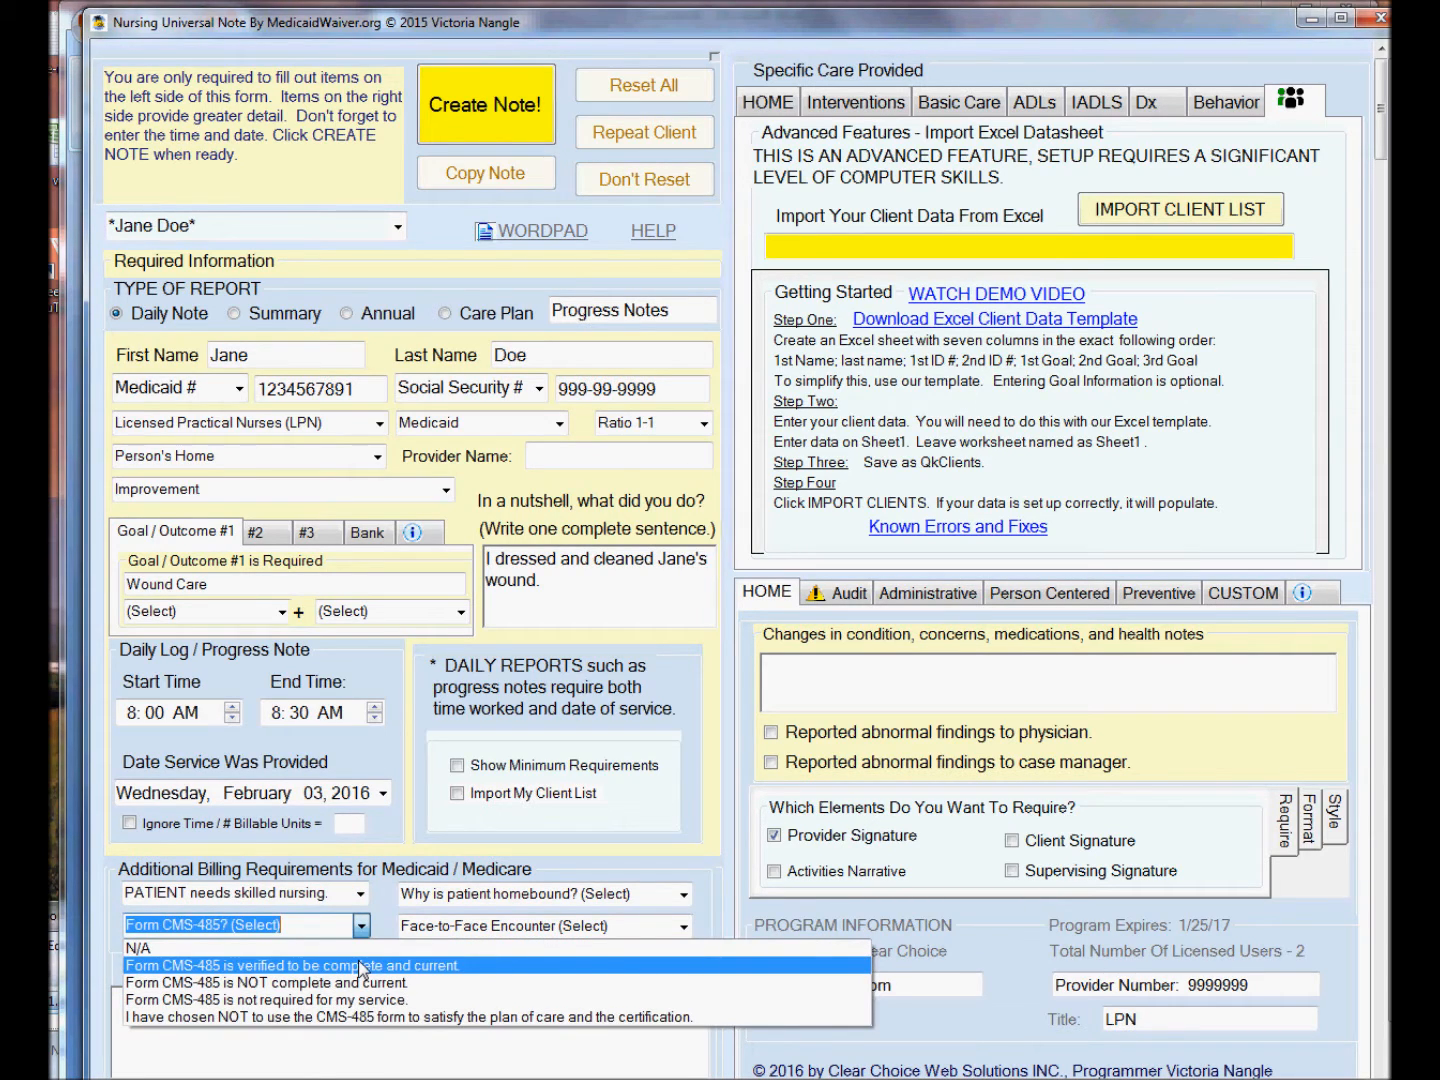
click(360, 967)
Set homebound reason to requiring another person's assistance to leave residence, and face-to-face documentation as complete and current.
click(683, 894)
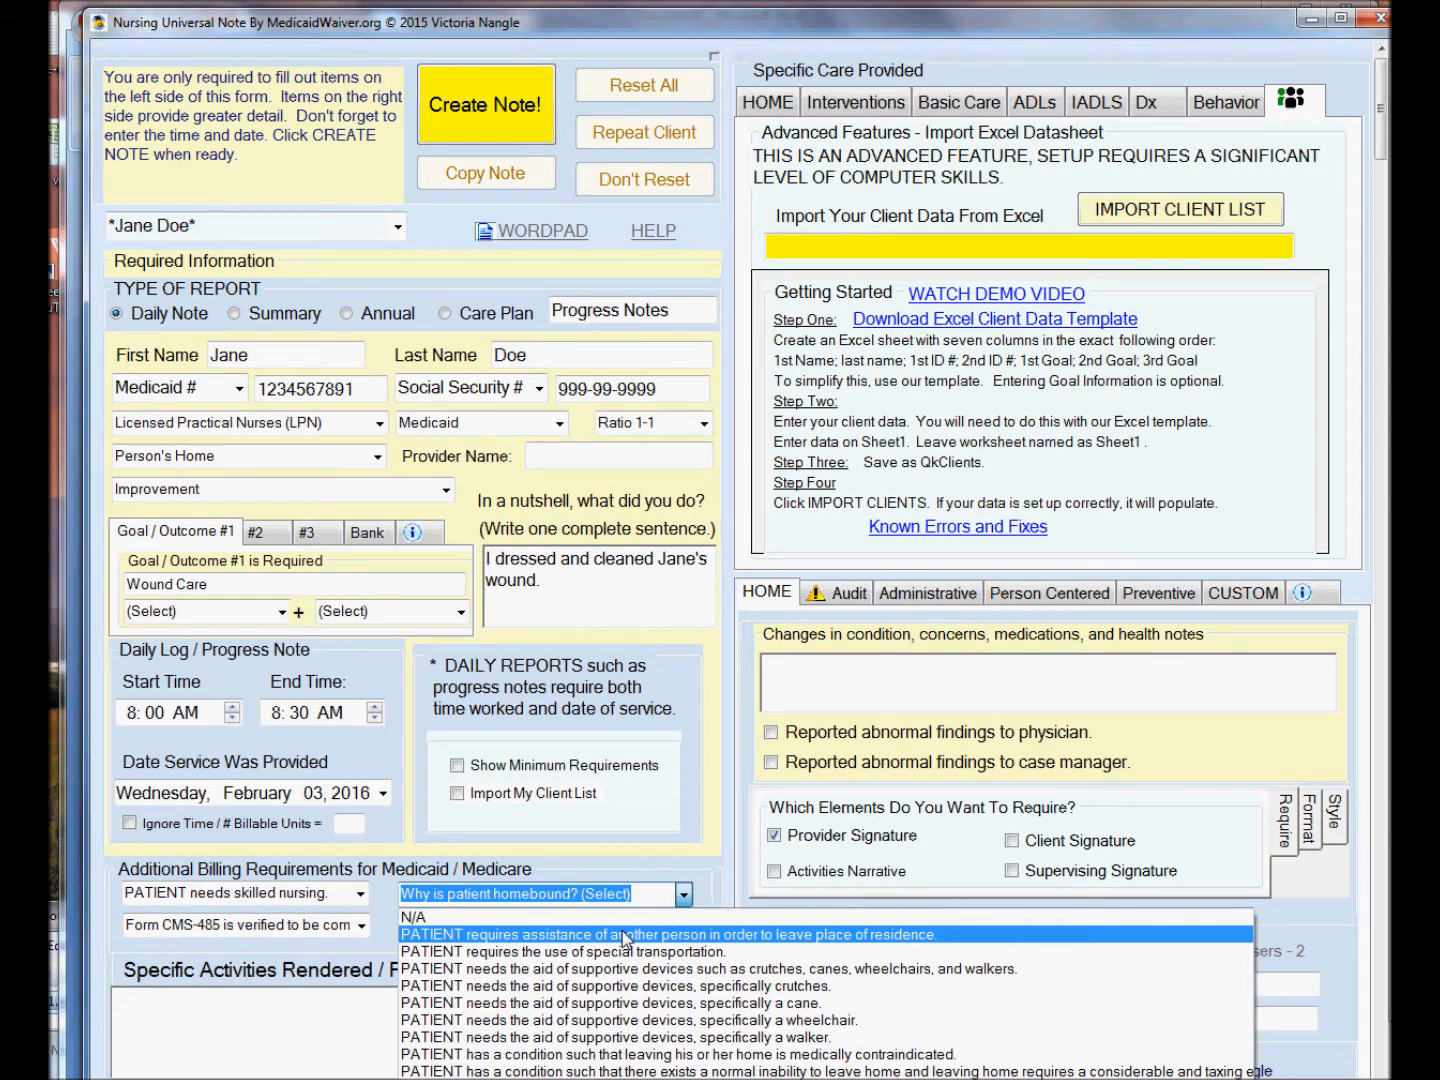
click(625, 935)
click(654, 923)
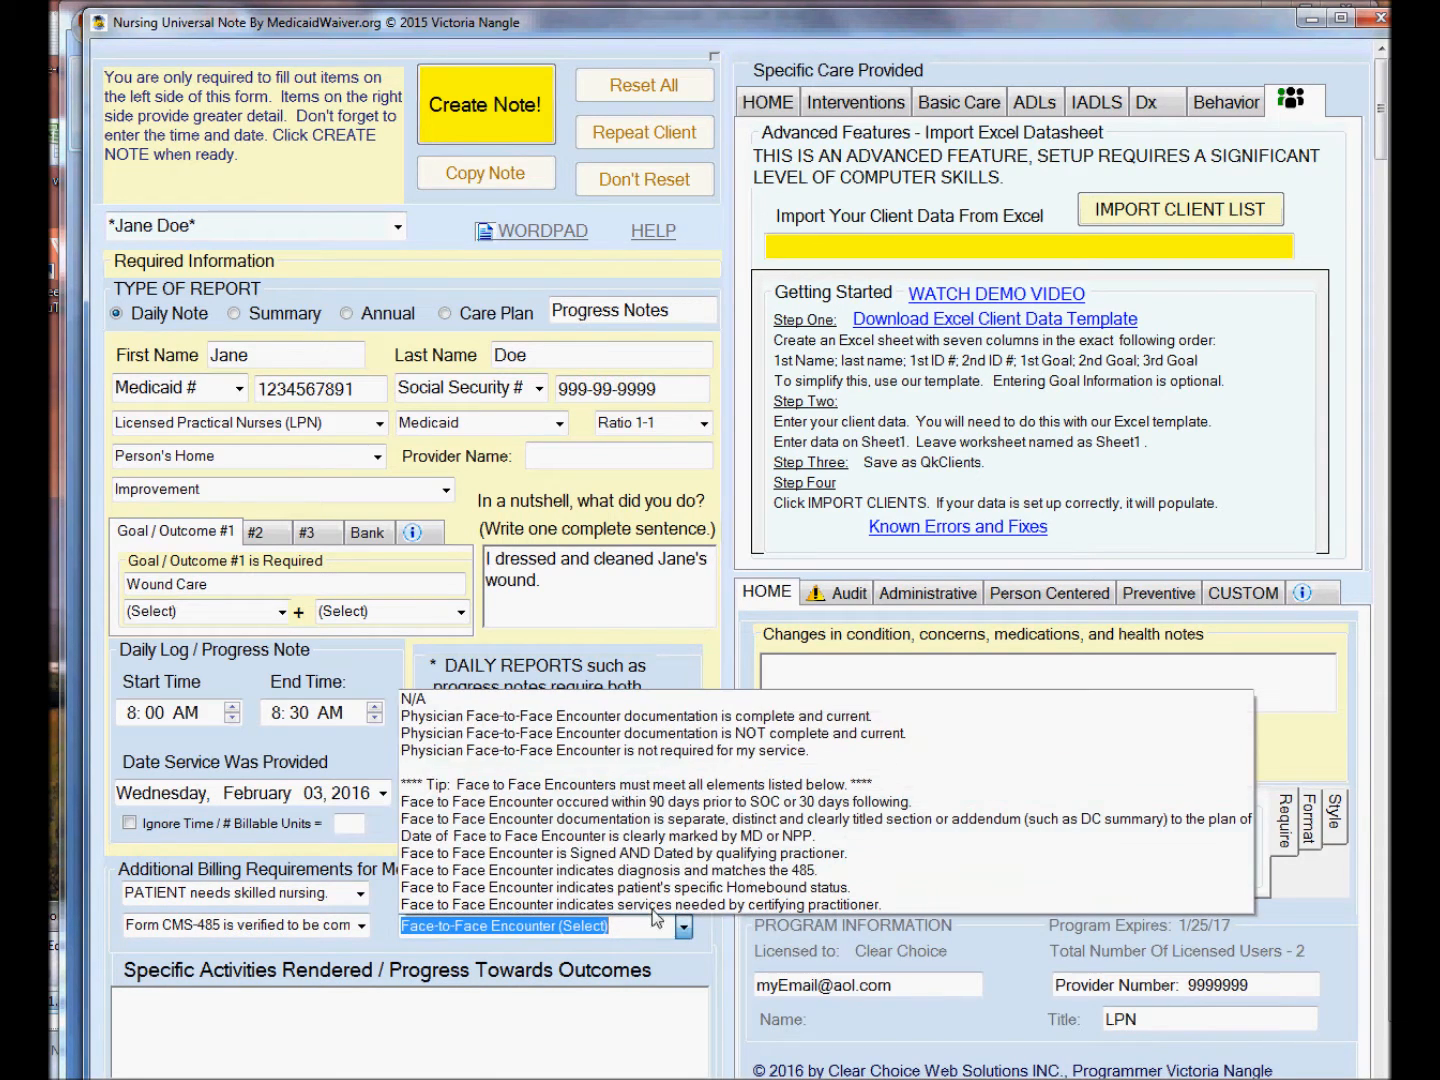
click(535, 717)
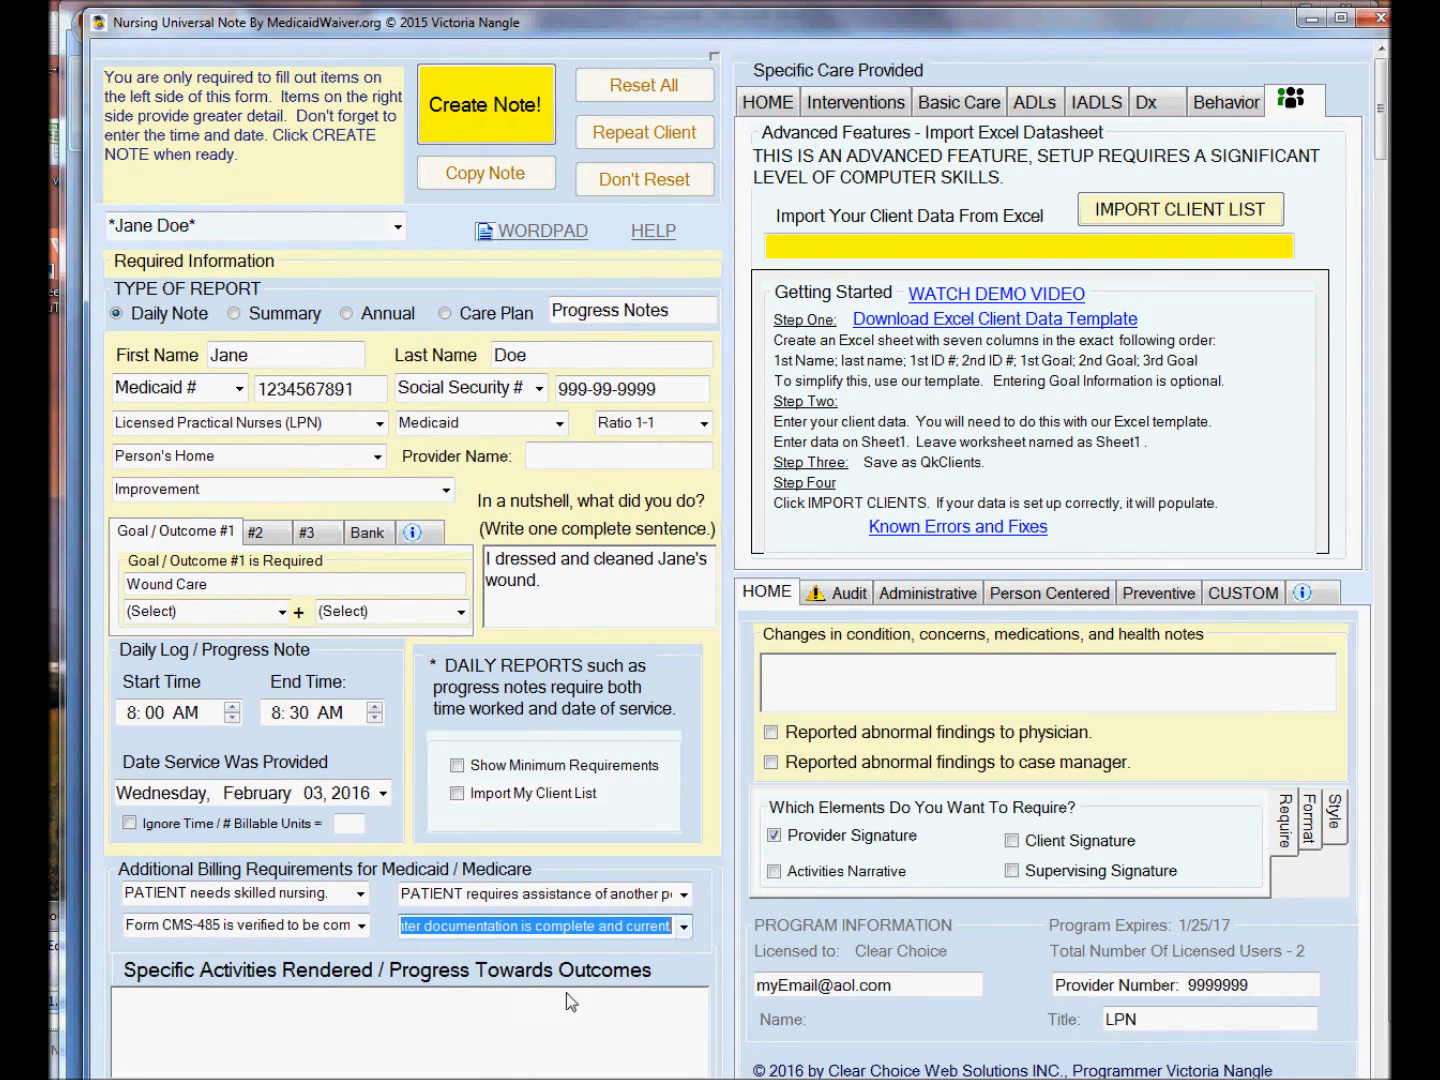
click(620, 1031)
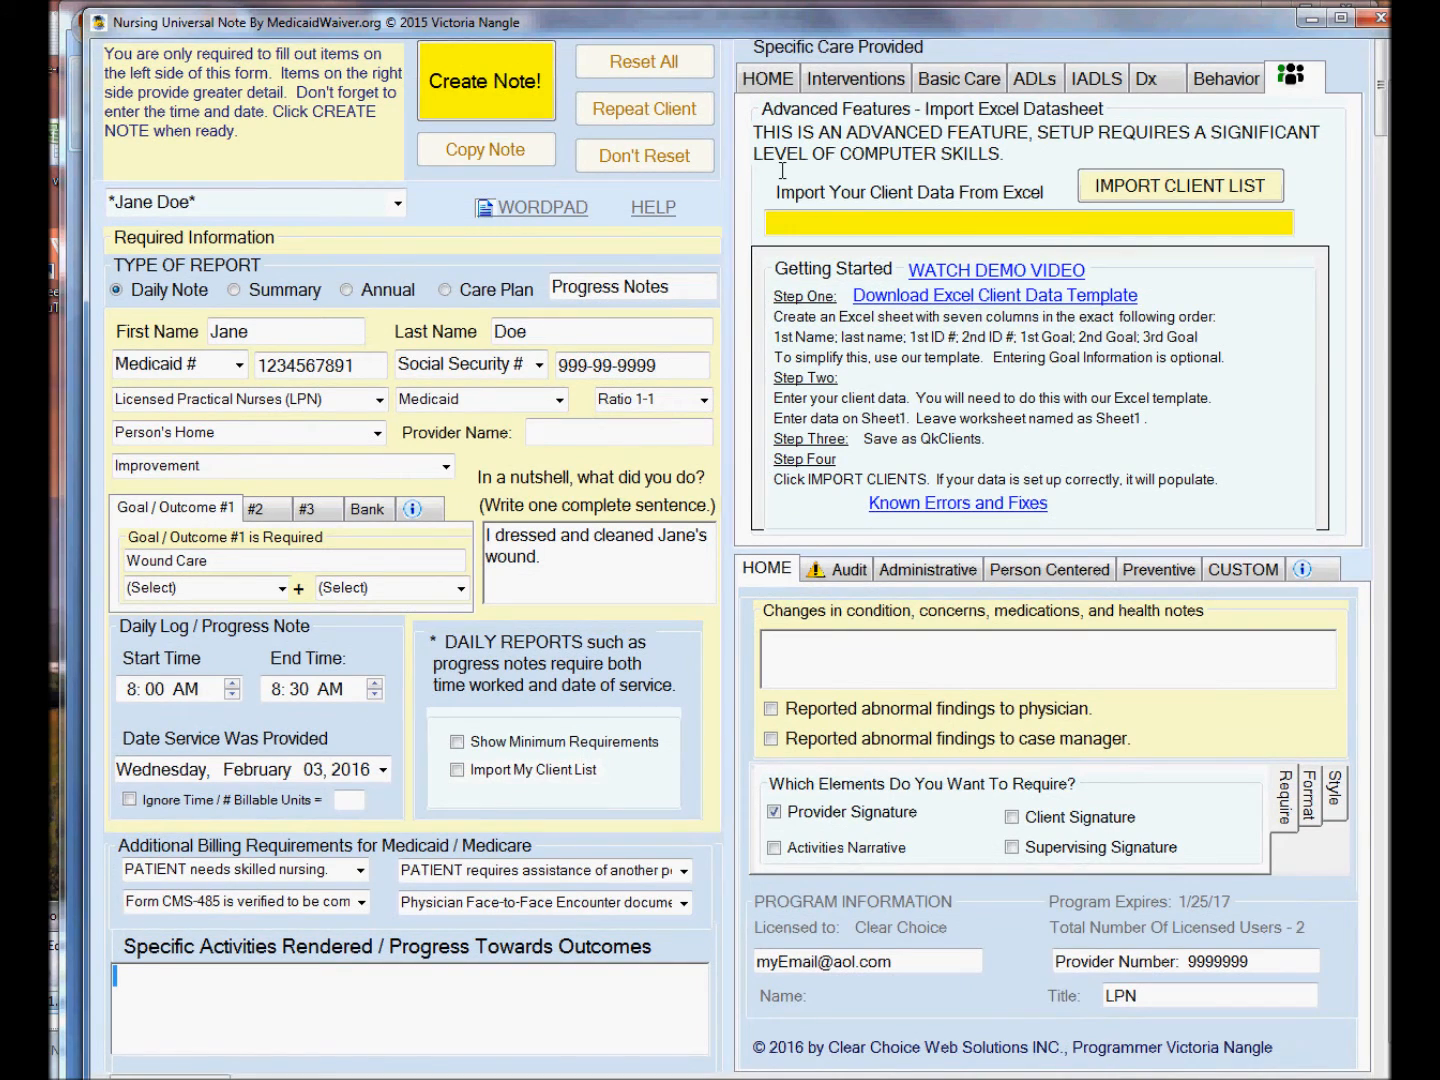
Set positive staff behavior to Explains what they are doing and level of support to Total Assistance.
click(761, 86)
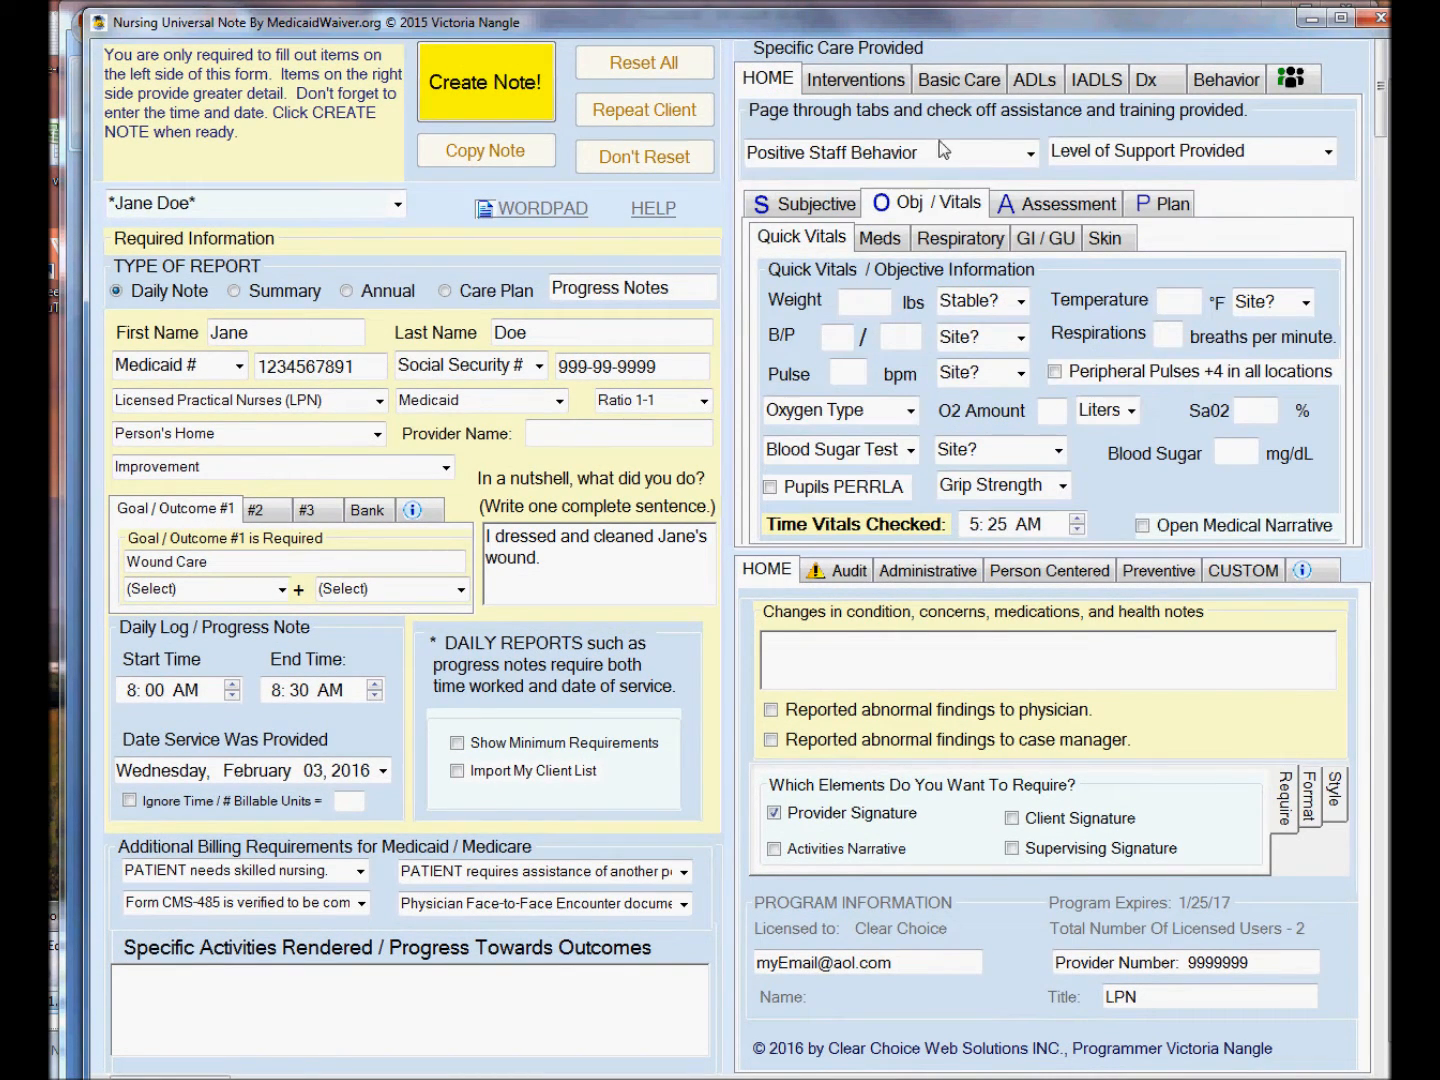
click(1030, 152)
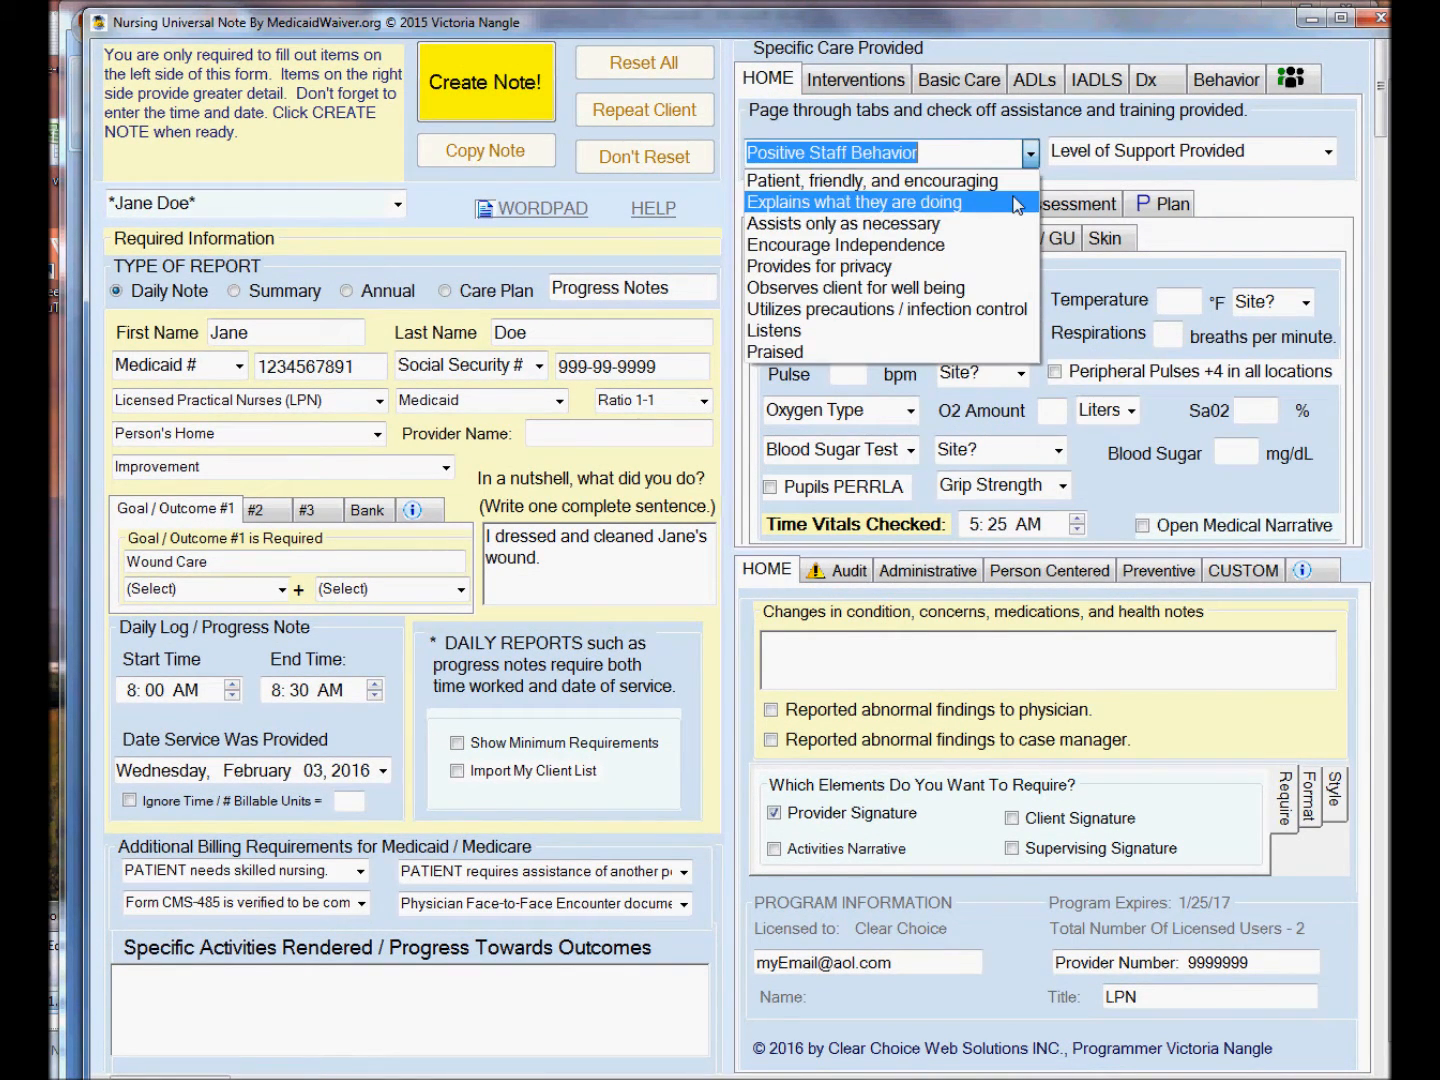
click(1017, 202)
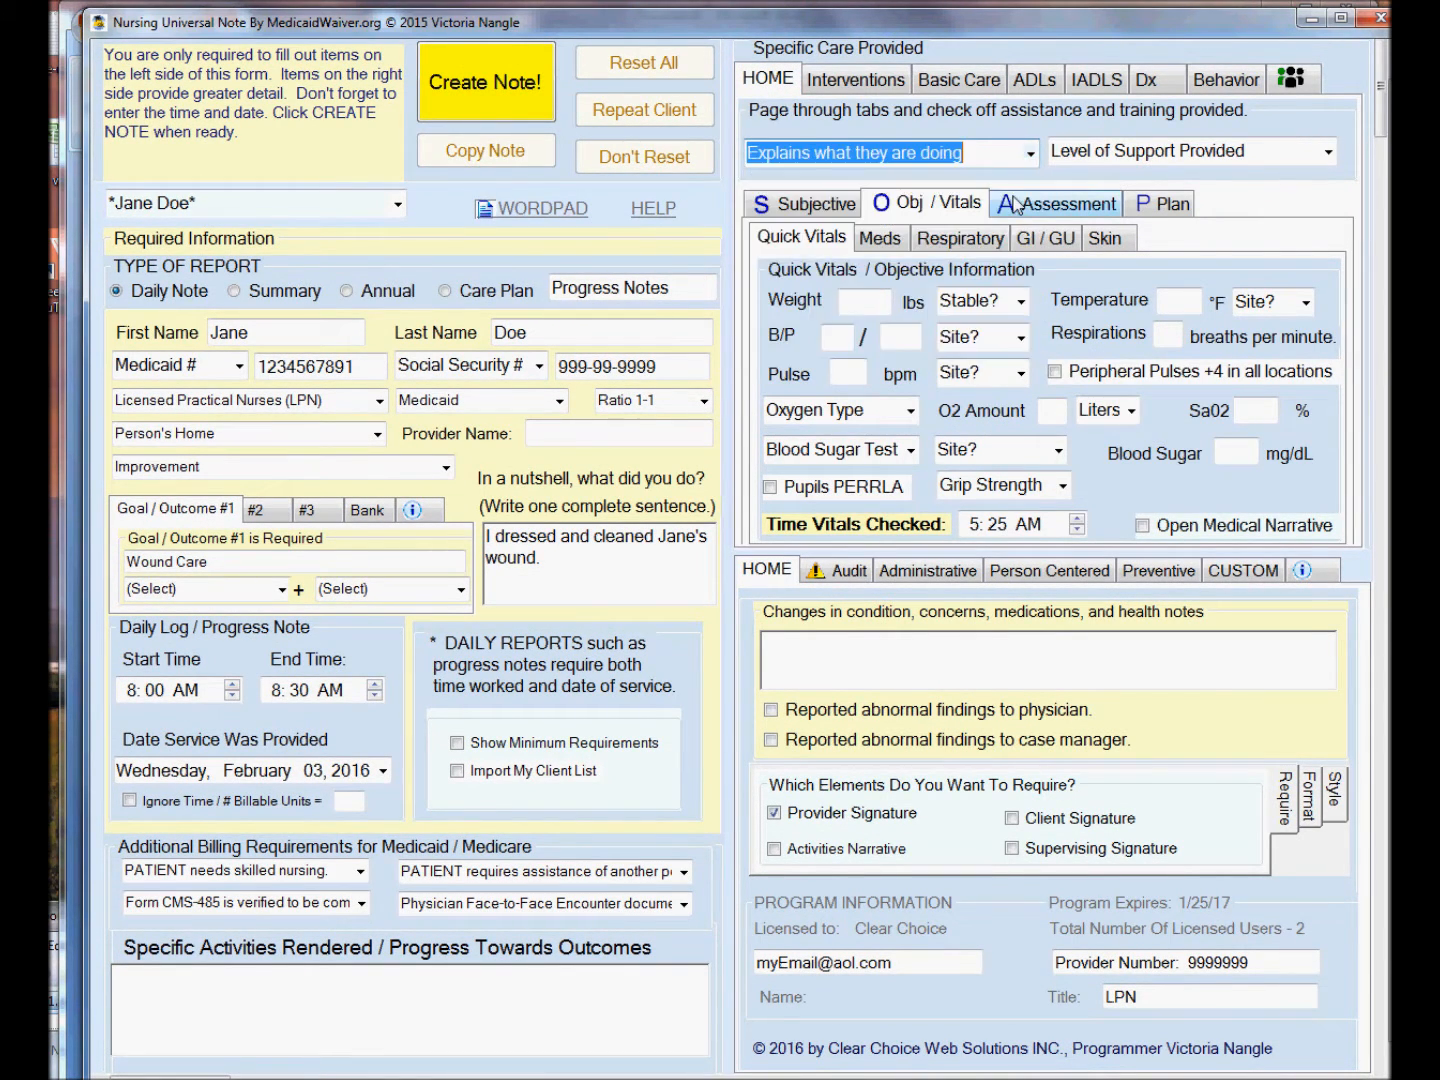
click(1328, 153)
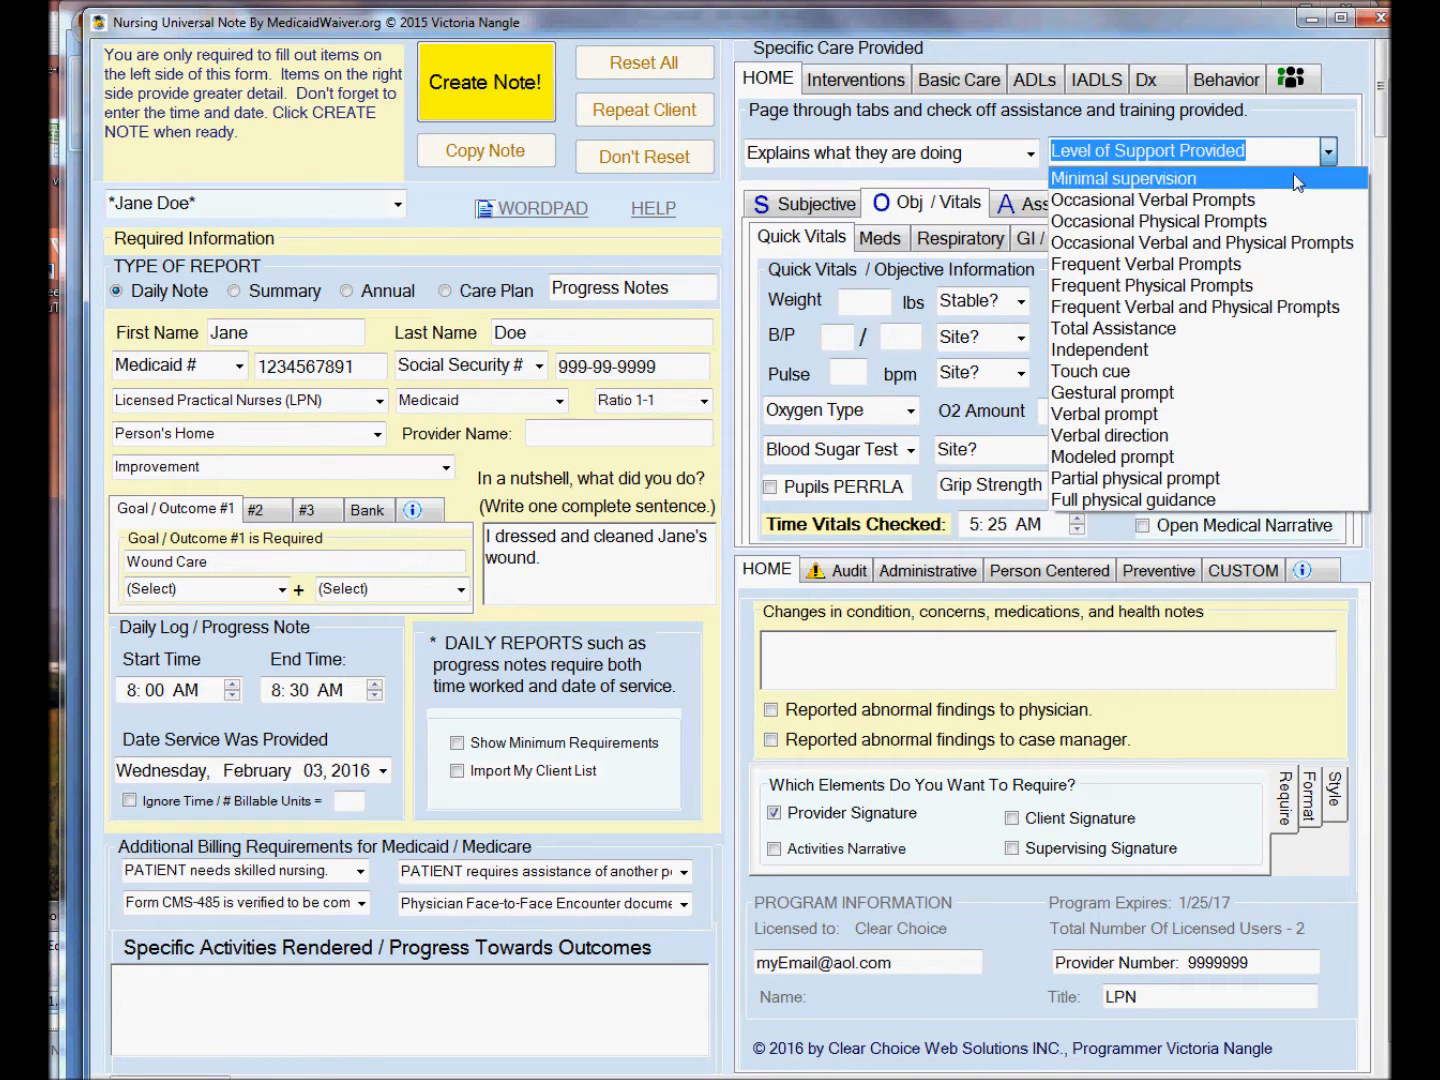
click(1198, 331)
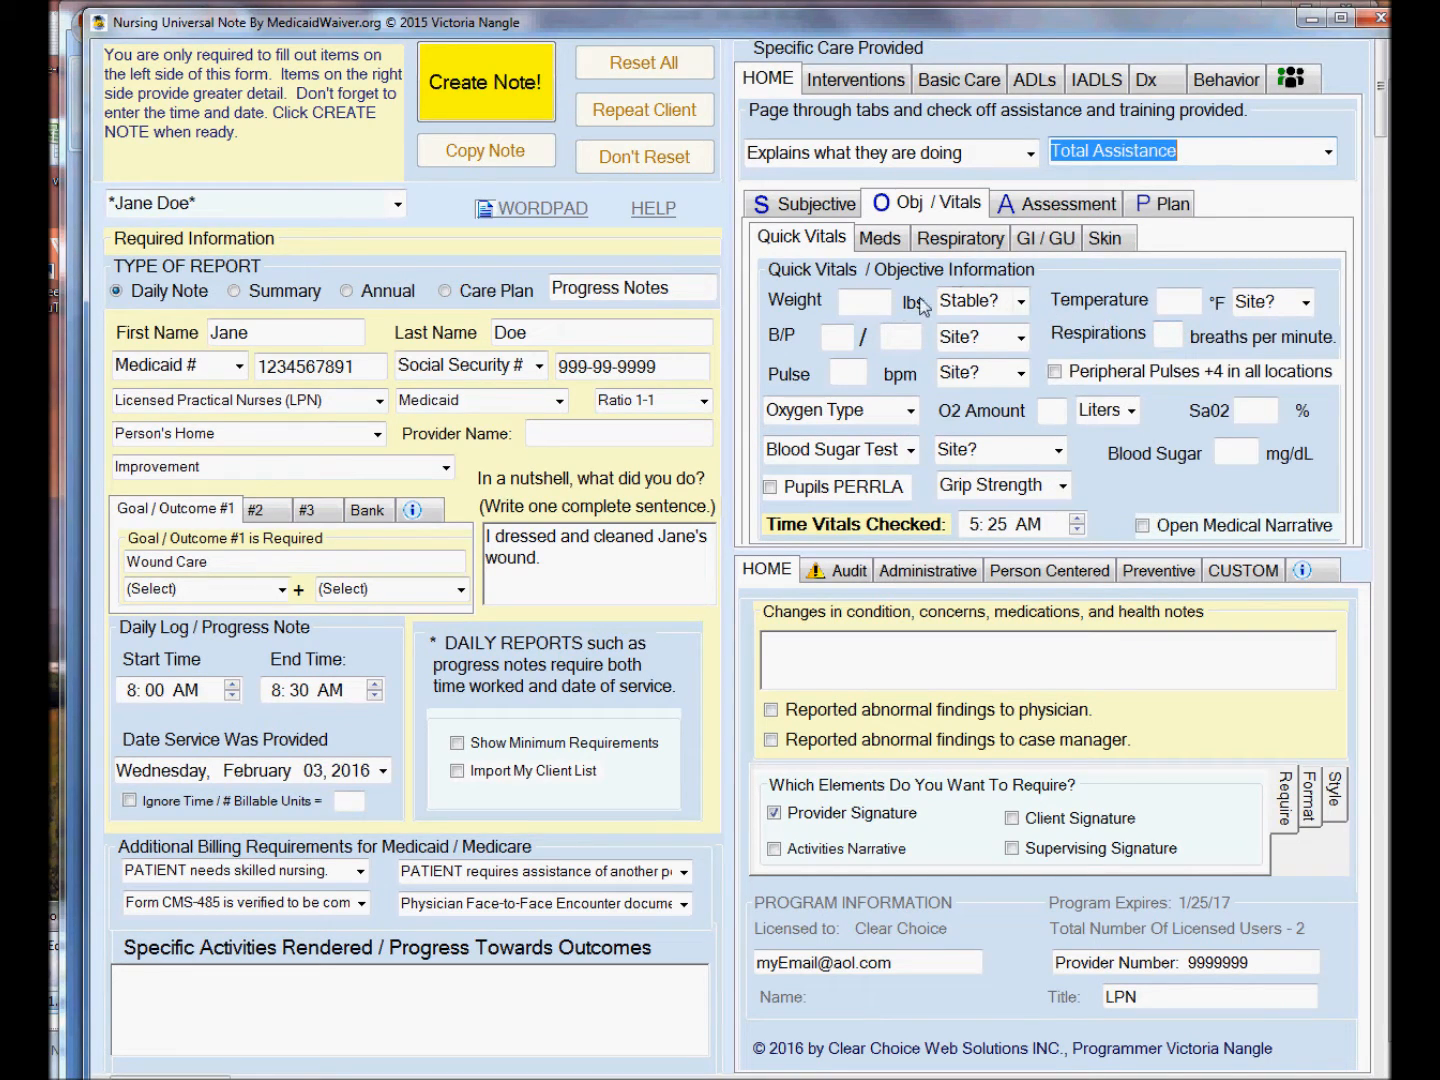
Record the weight as 167 lbs and stable, and the temperature as 98.6 °F in the quick vitals.
click(883, 301)
text(167)
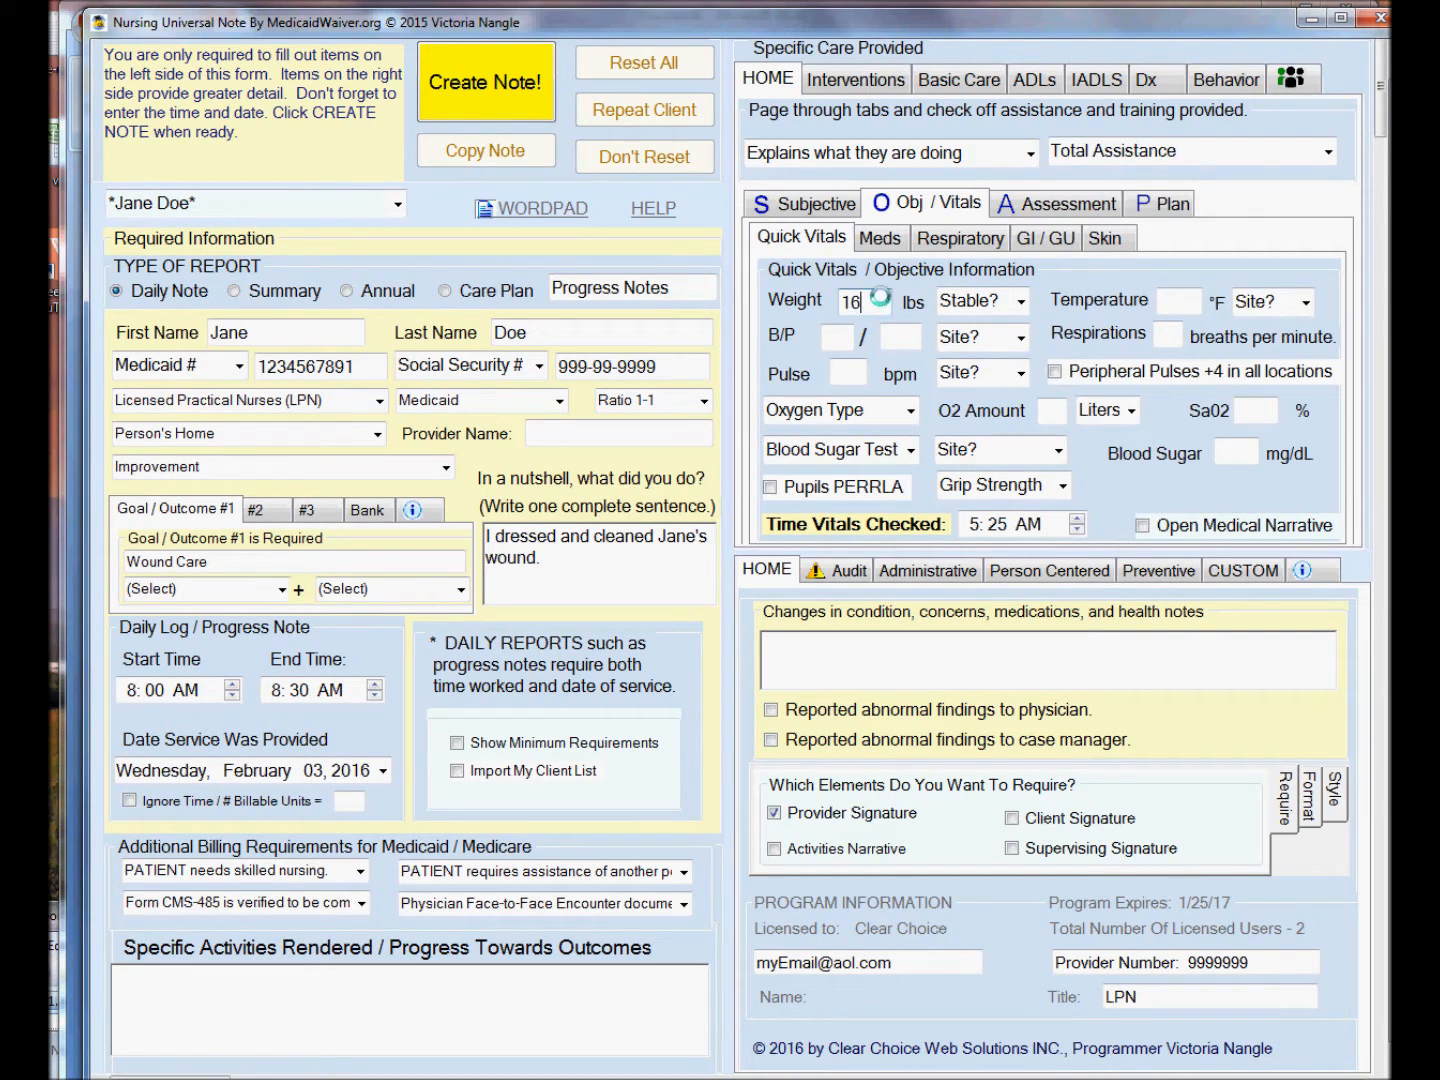
click(1020, 301)
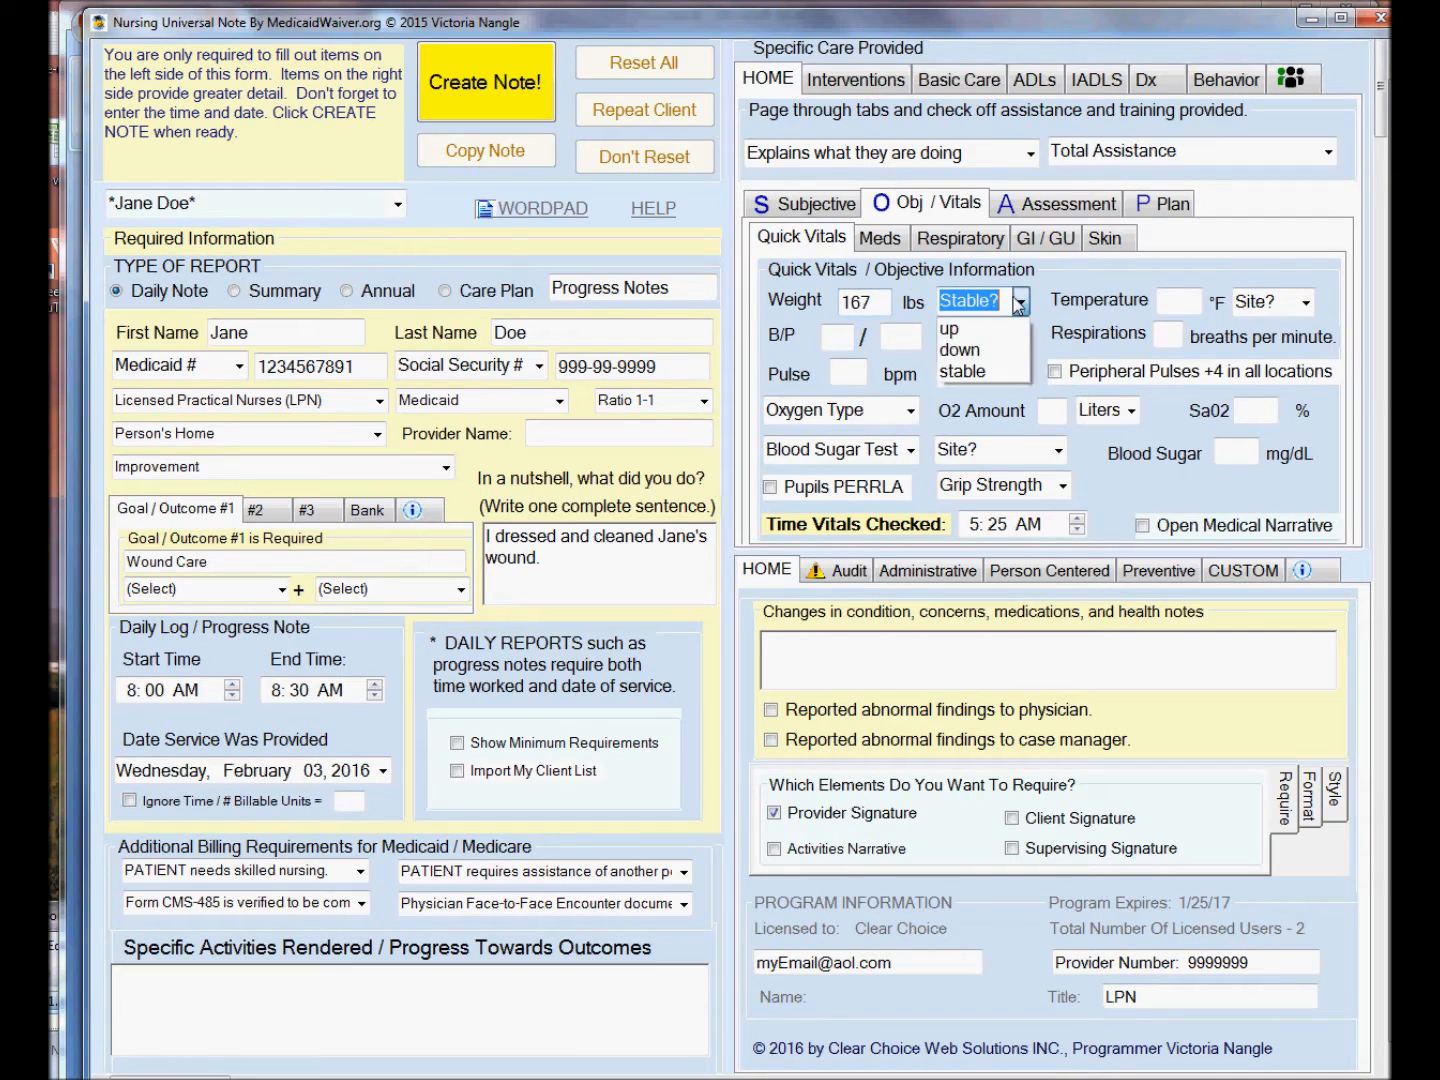
click(994, 368)
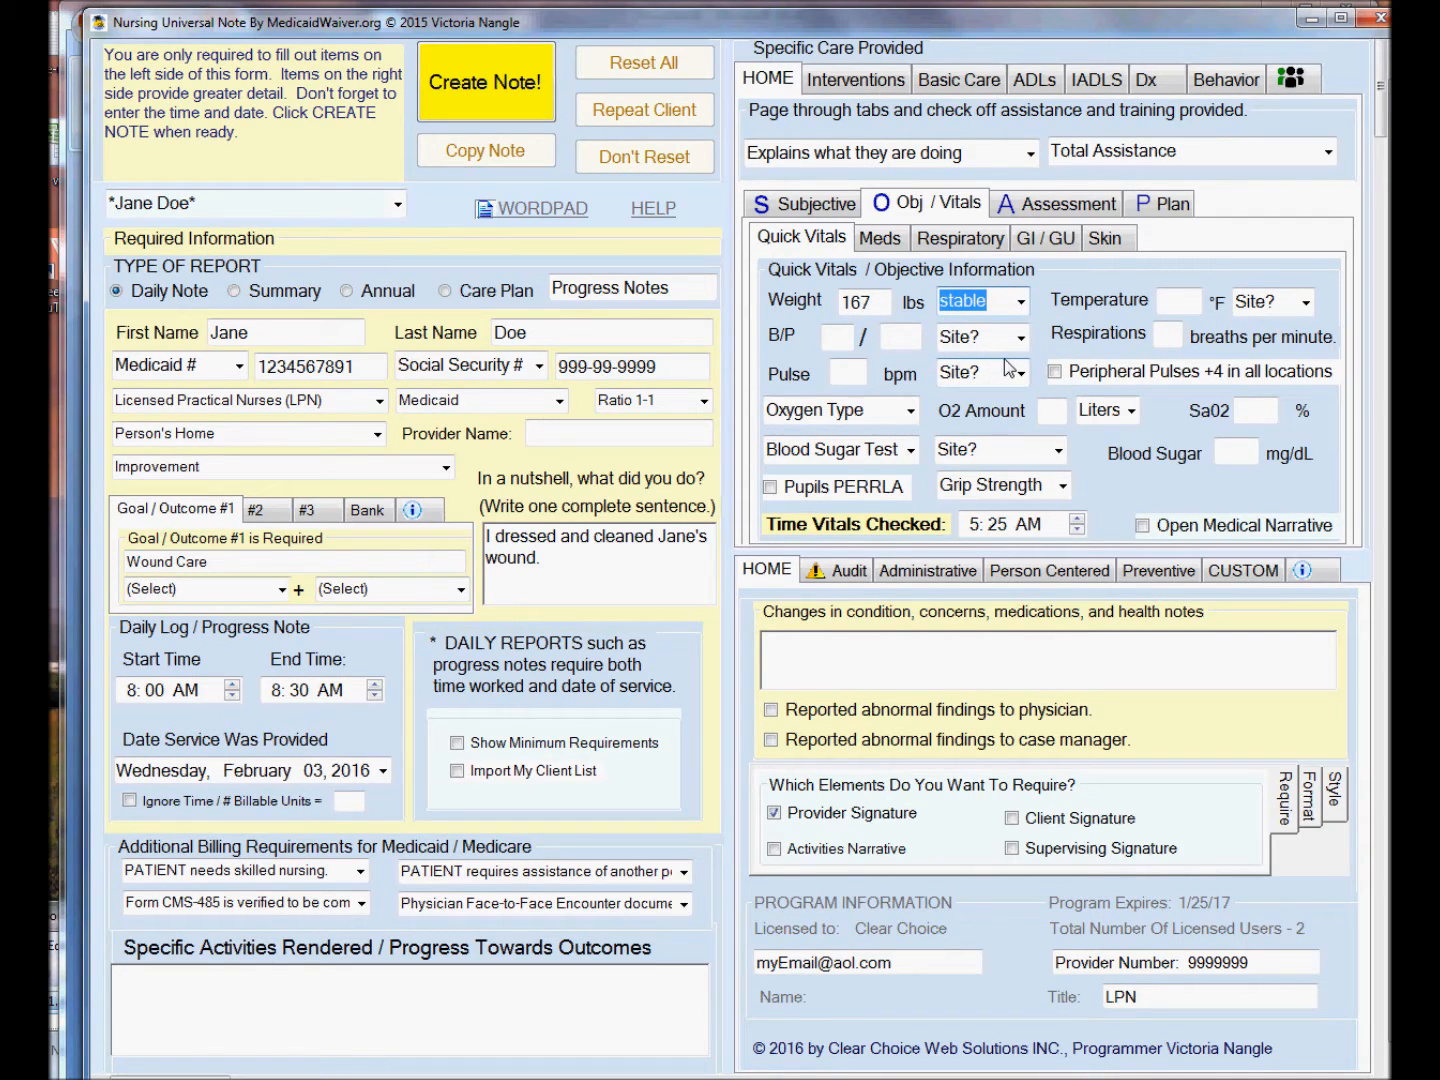
click(1166, 302)
text(98.6)
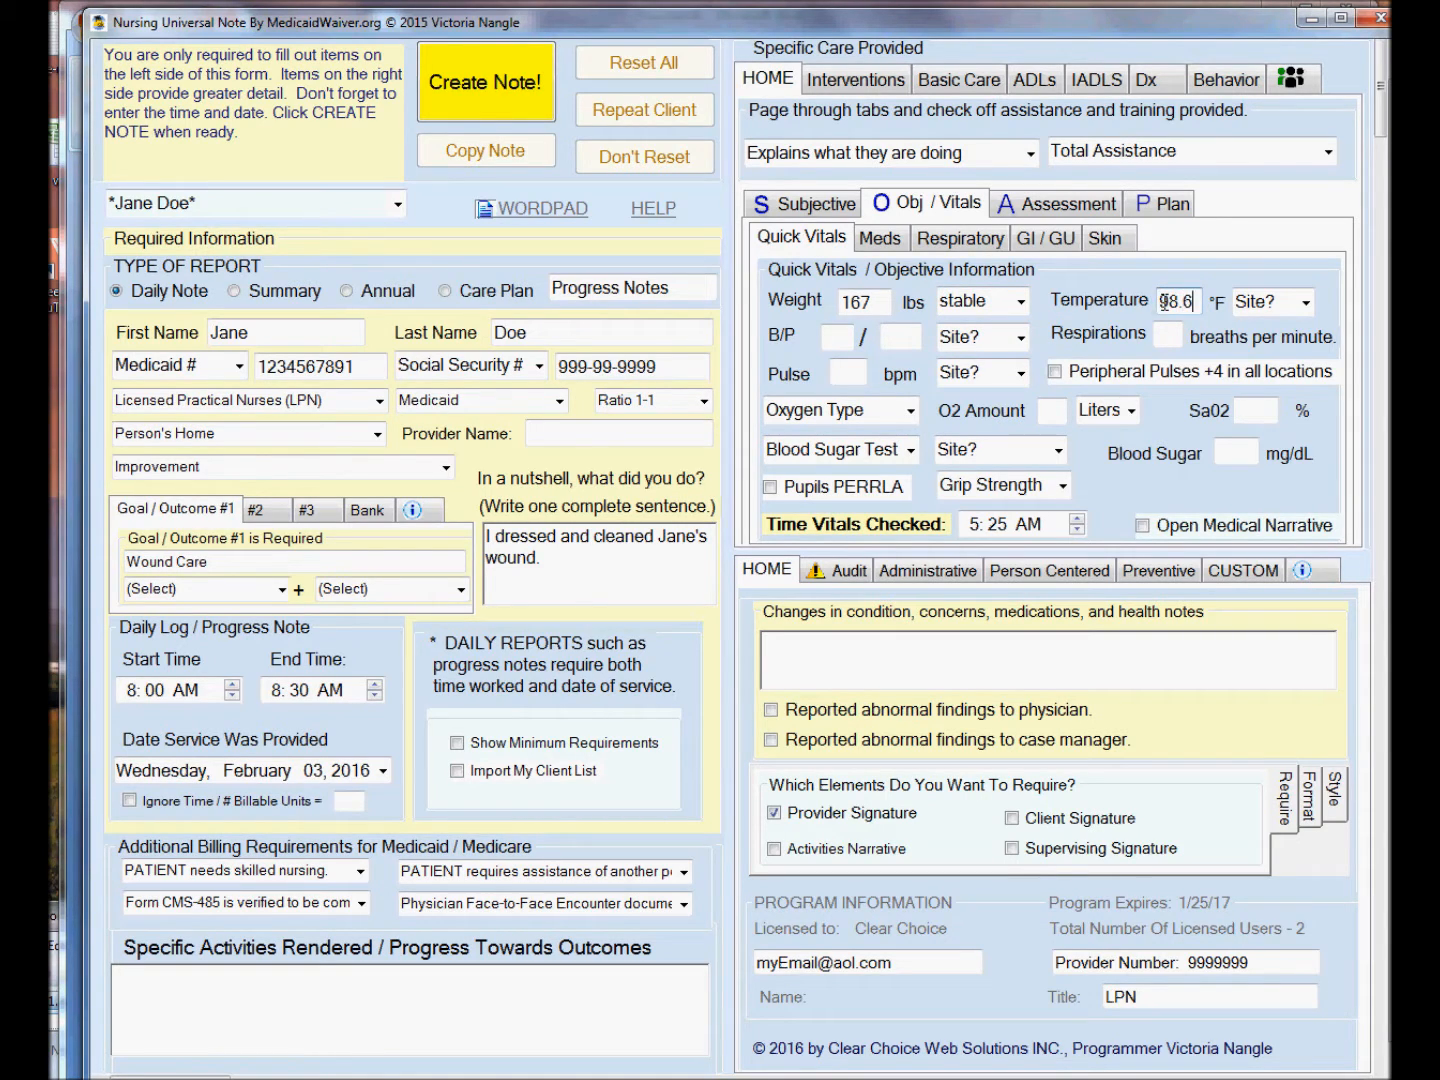
Describe wound #1 as a diabetic ulcer located on the foot, with status Stage IV - Full thickness tissue loss.
click(1103, 247)
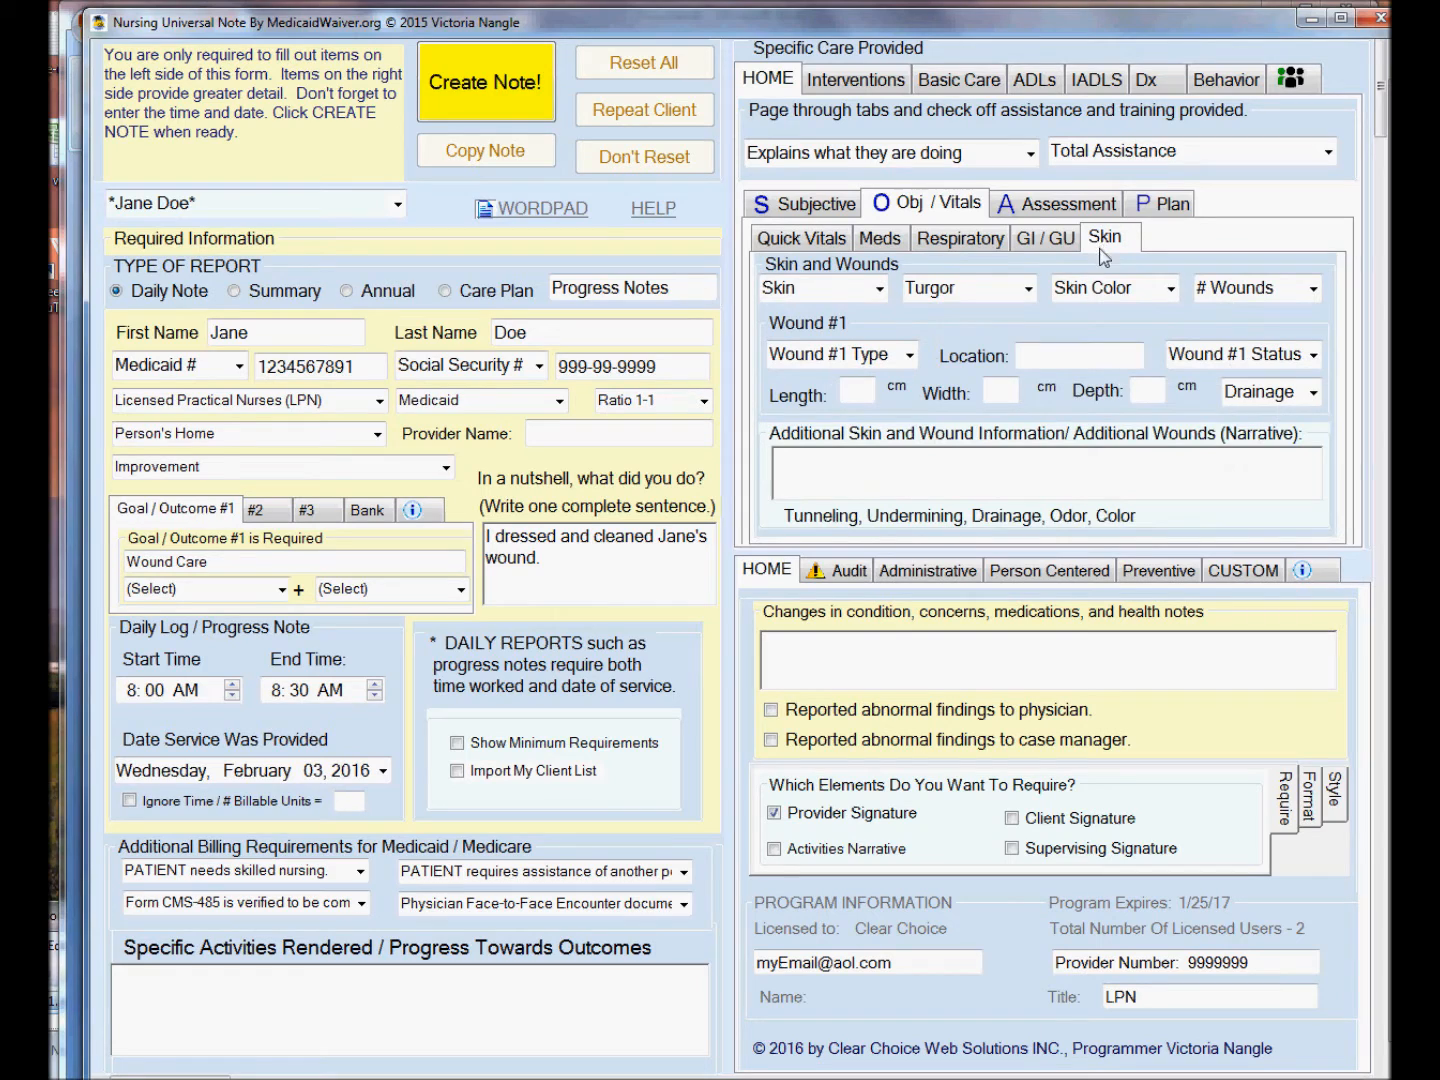
click(908, 355)
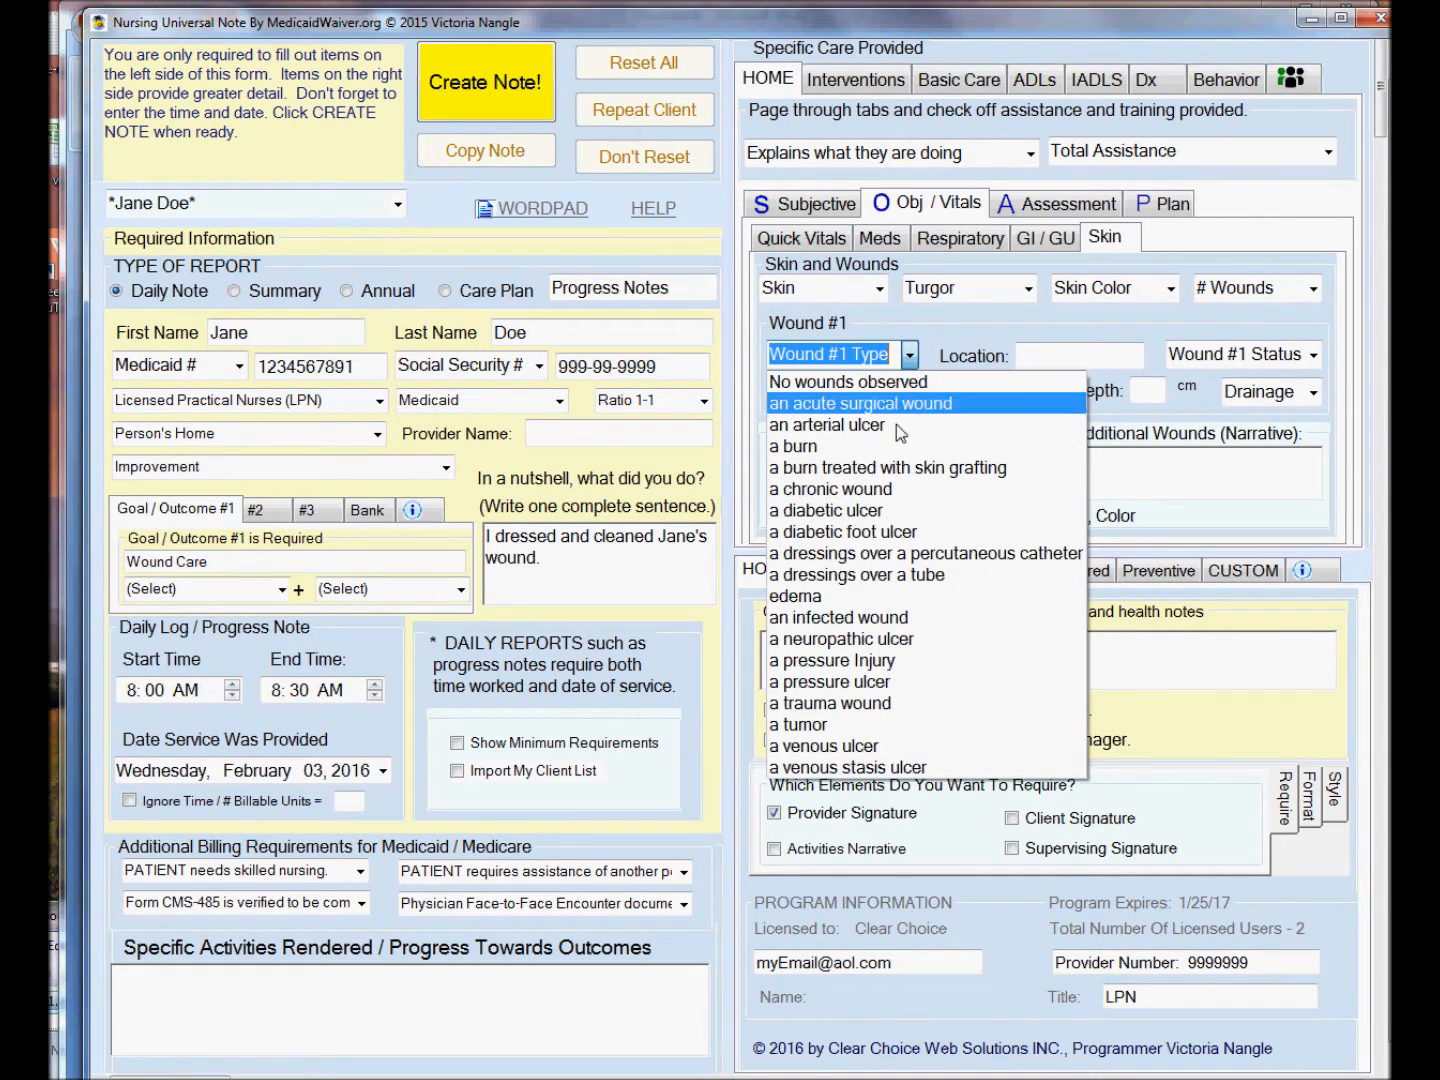
click(897, 510)
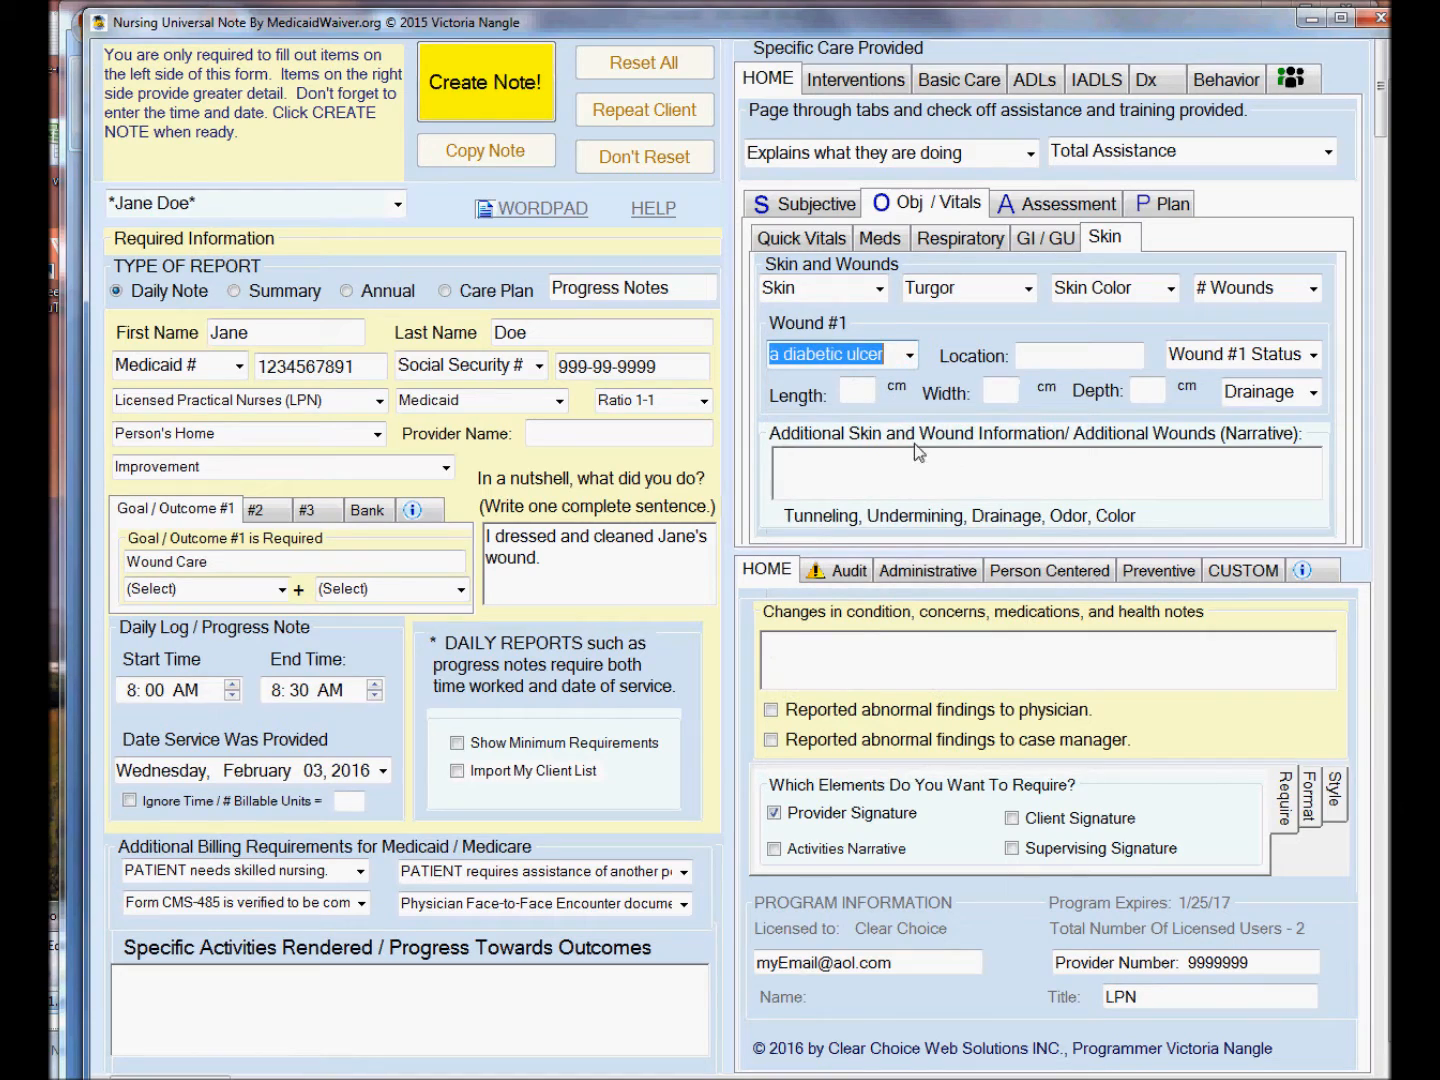
click(1045, 357)
text(foot)
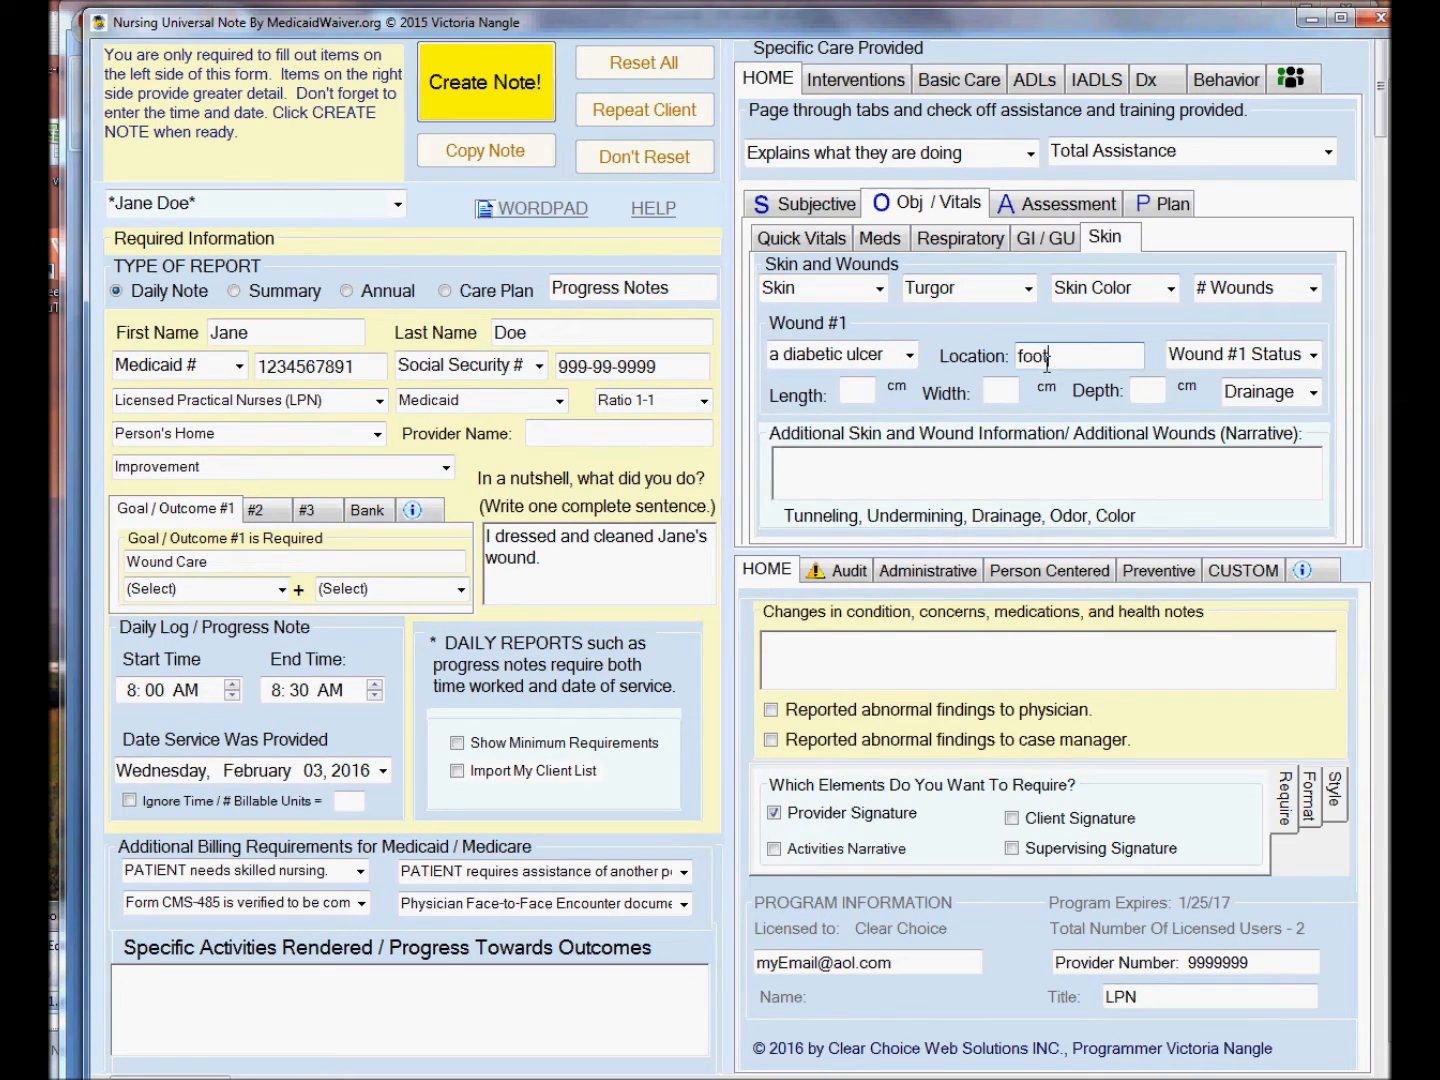
click(1314, 356)
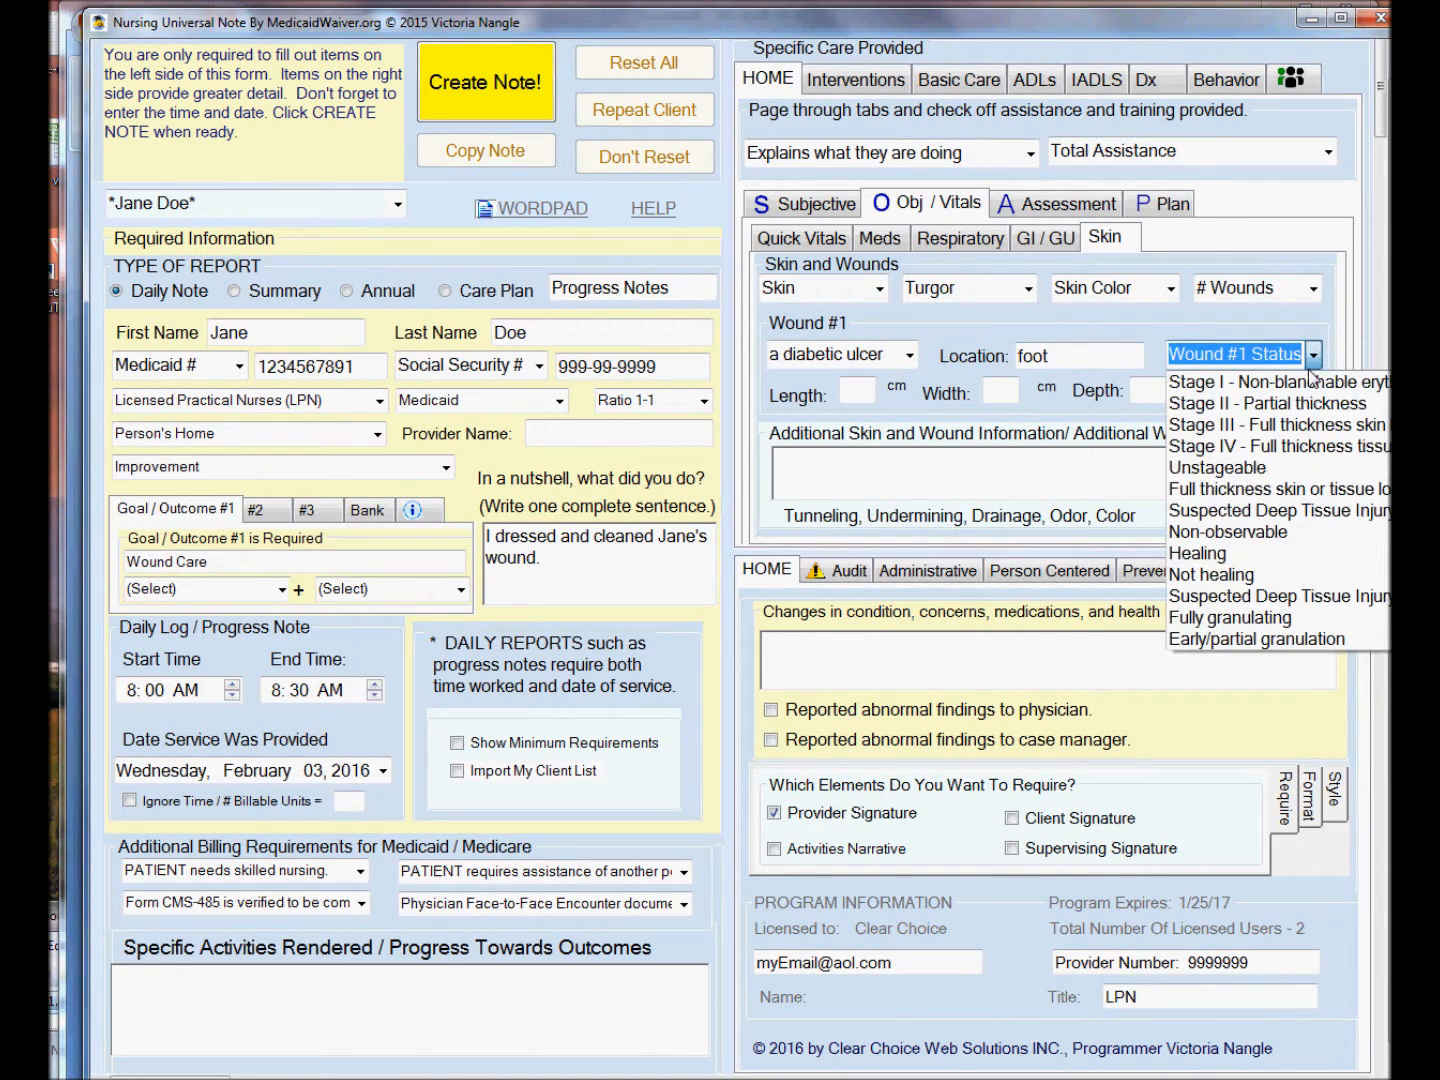
click(1298, 447)
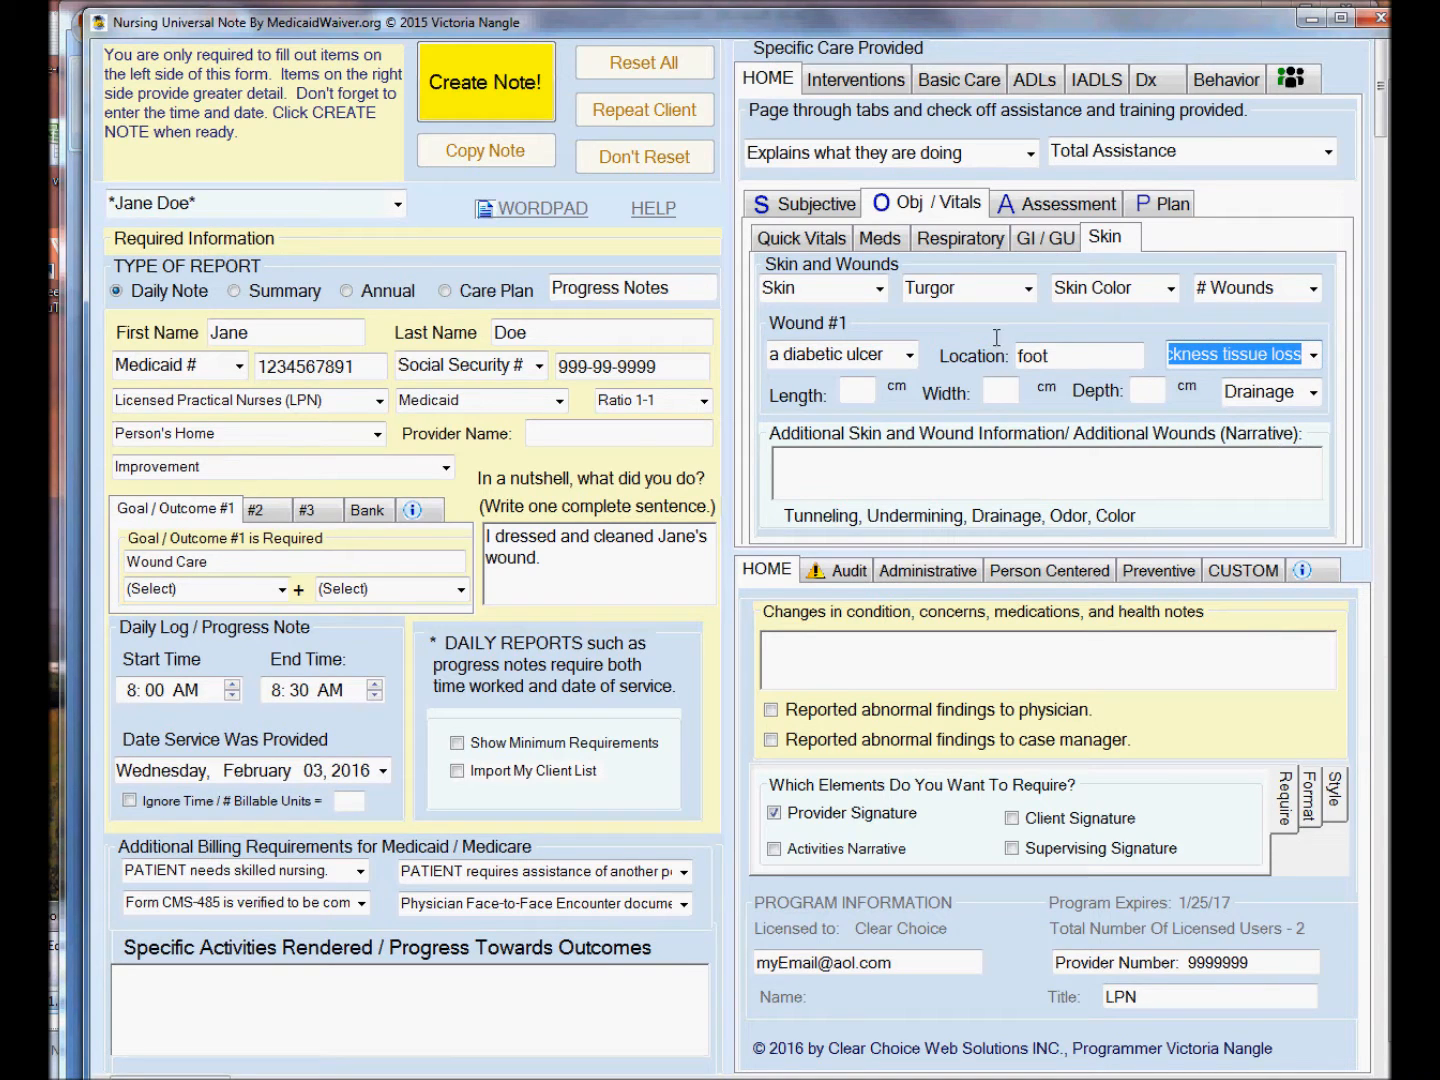
Set medication education to reminder assistance, oral medications to administered as prescribed, no reported side effects, and compliance to difficulty remembering medications.
click(879, 239)
click(1041, 390)
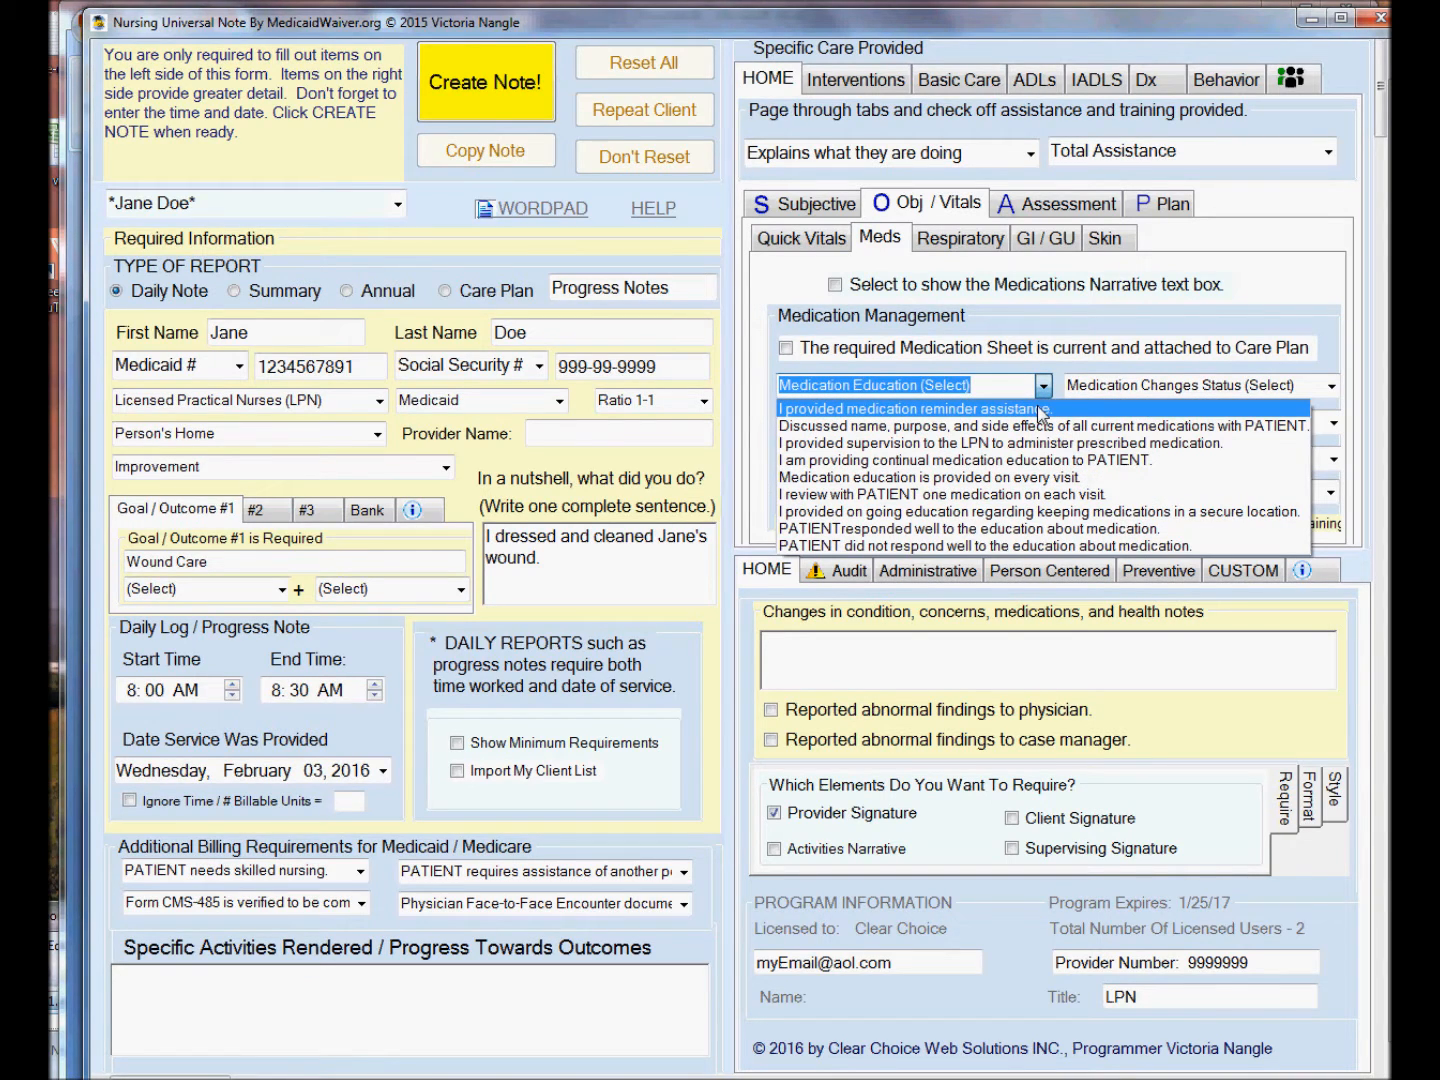
click(1041, 410)
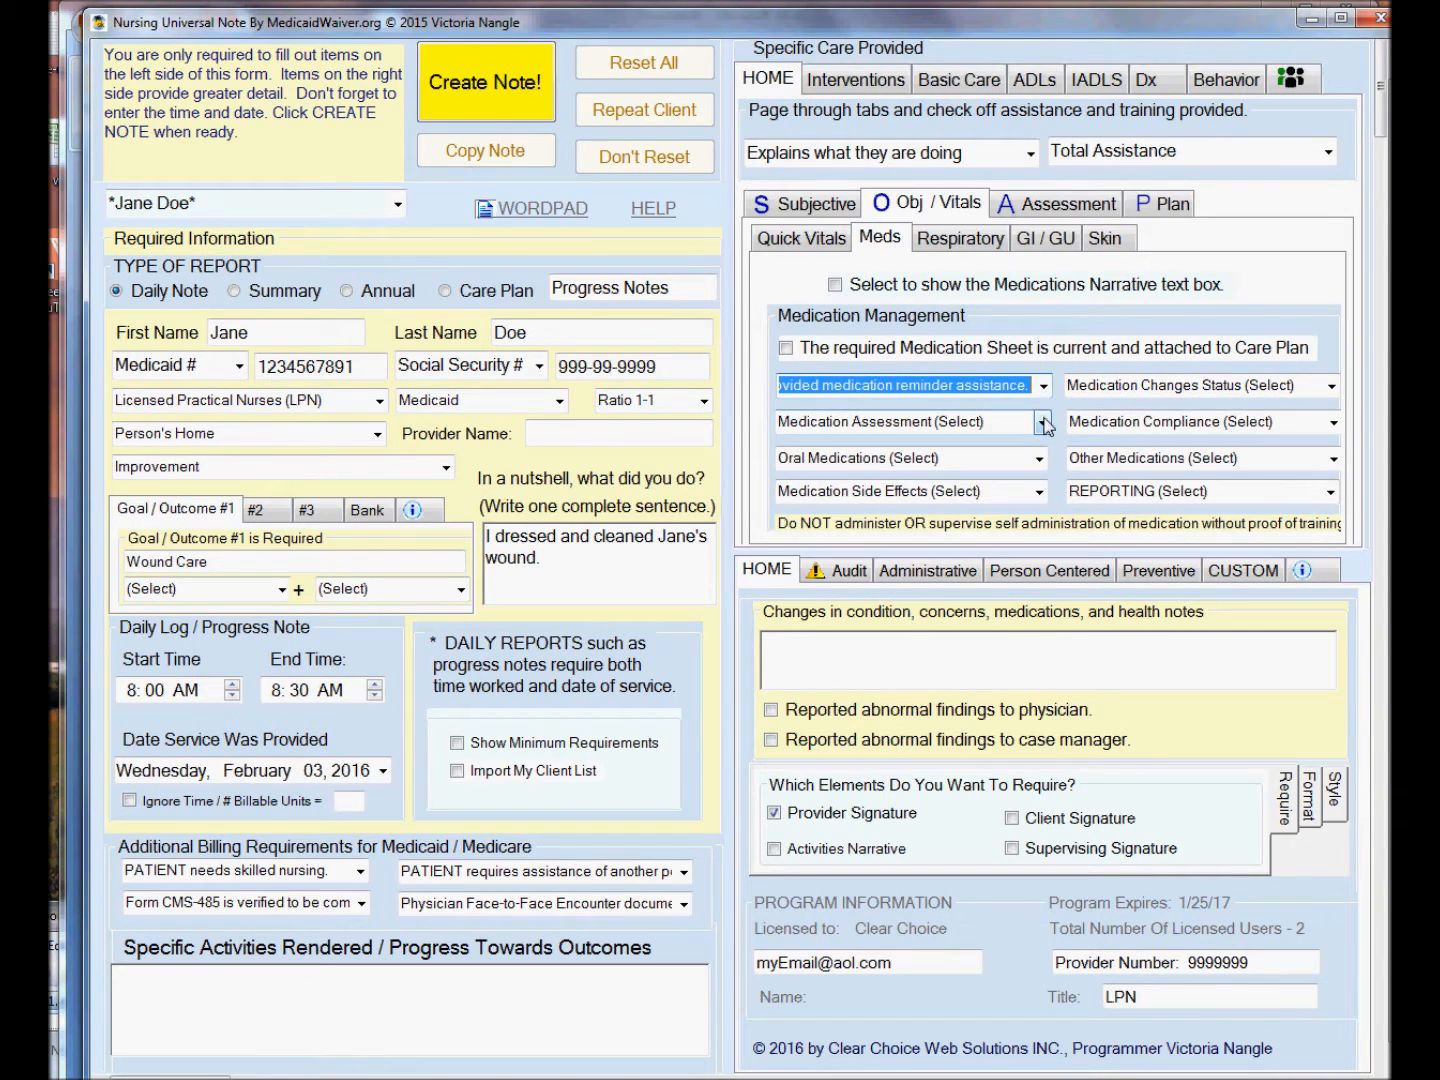
click(1040, 458)
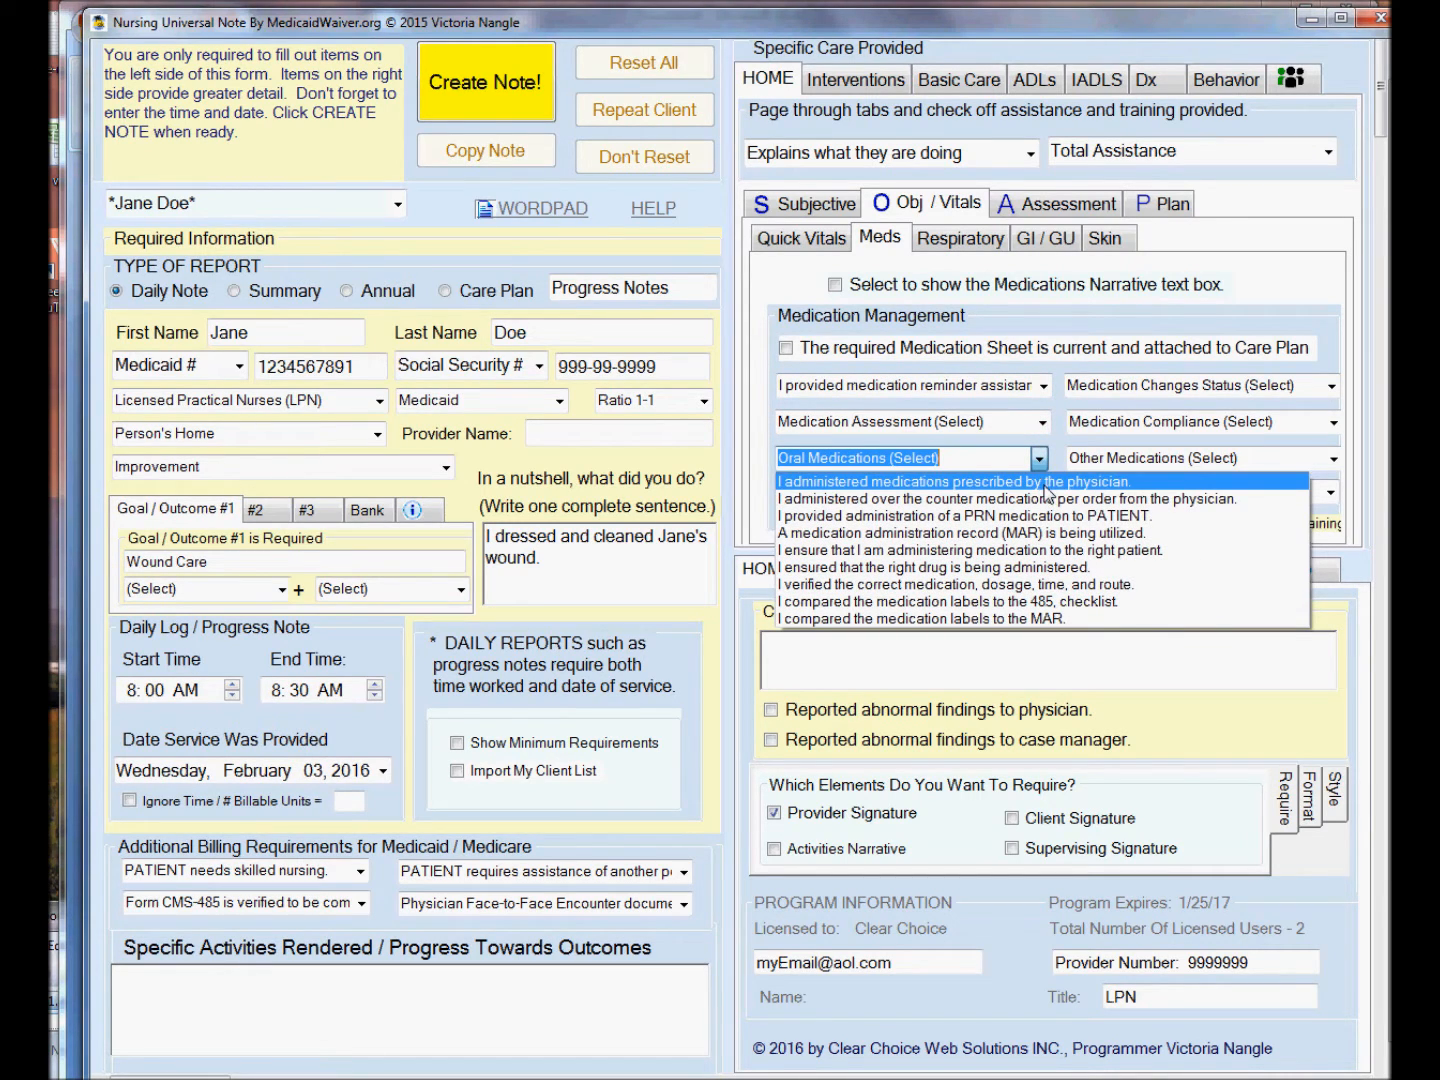
click(1045, 484)
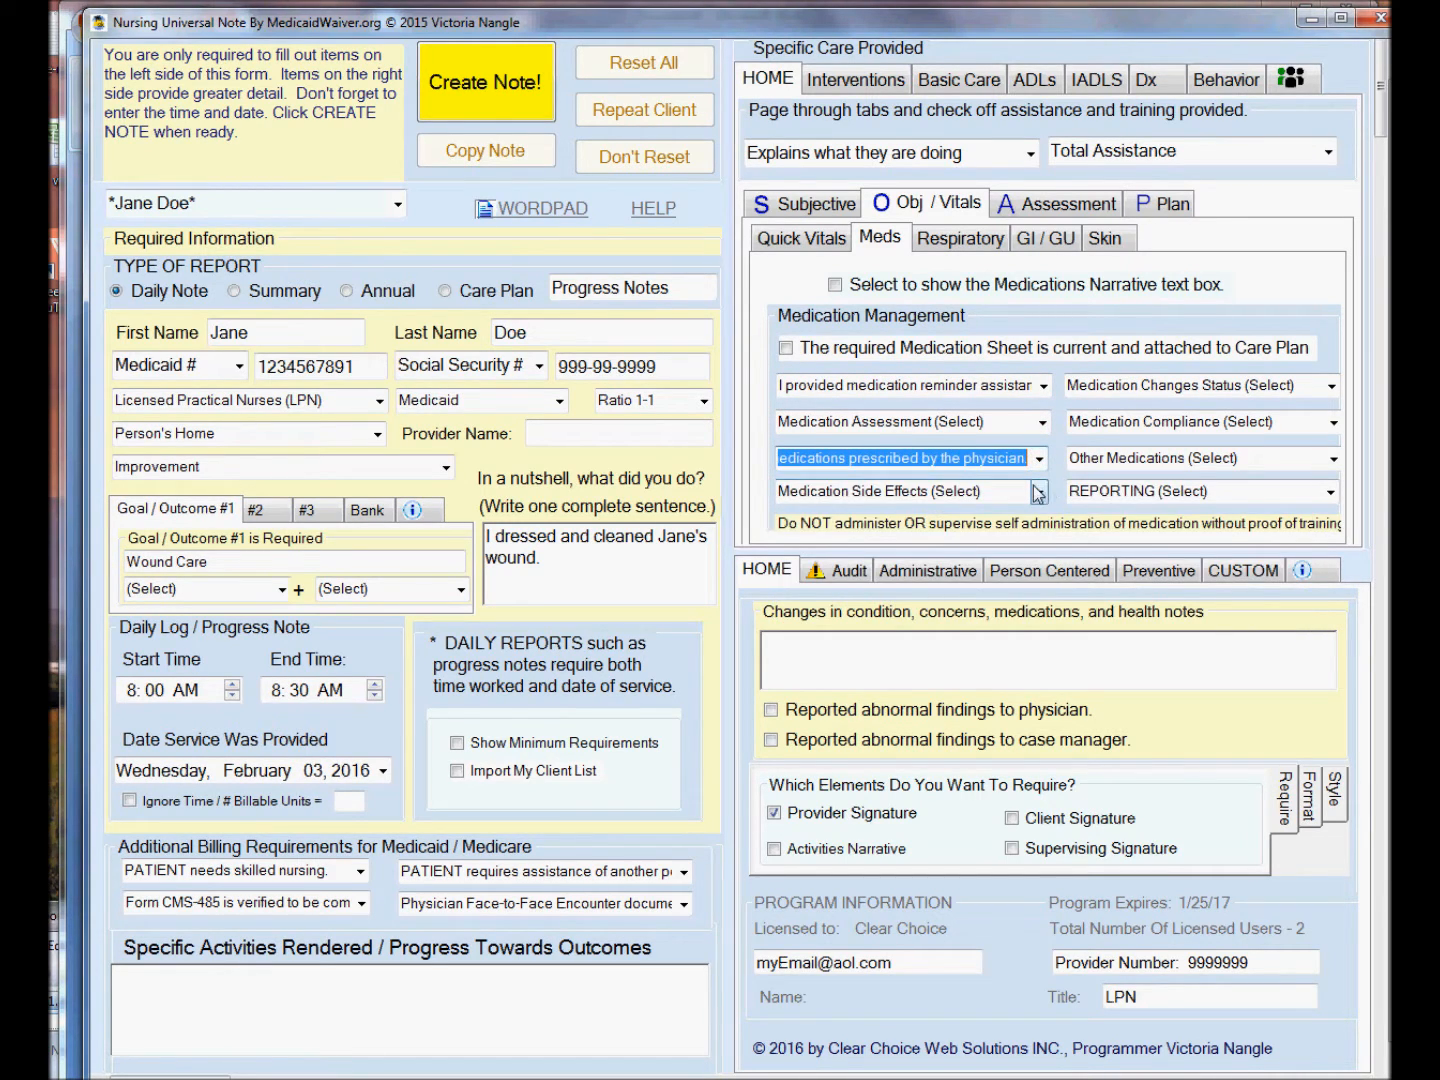
click(1037, 490)
click(1040, 515)
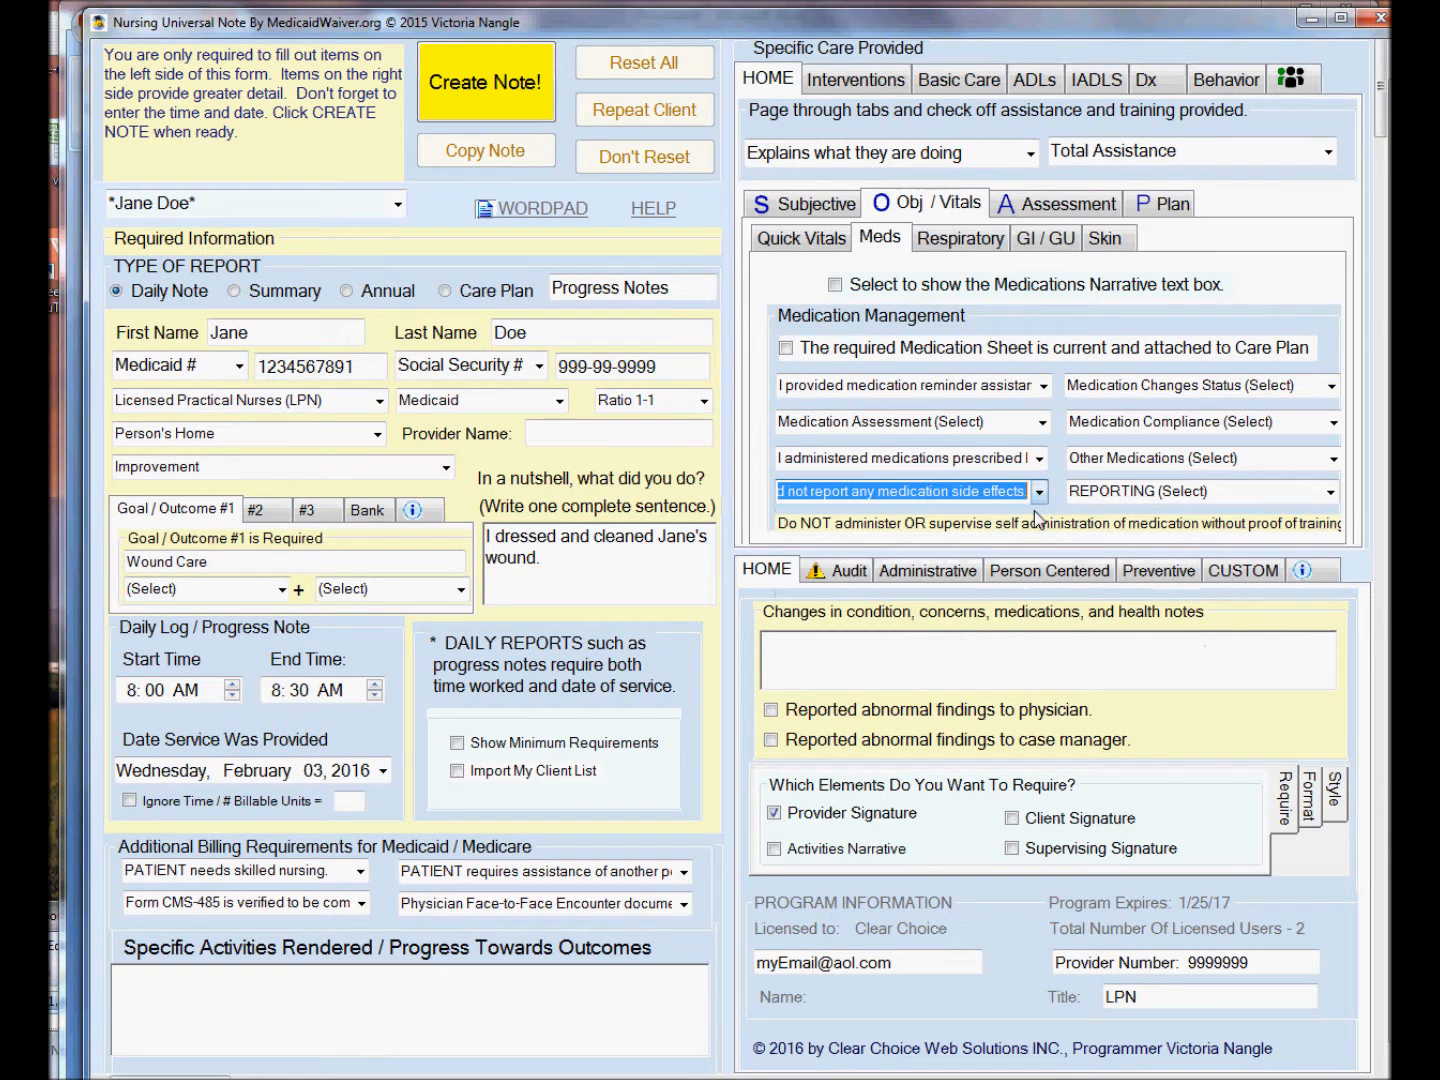
click(1333, 421)
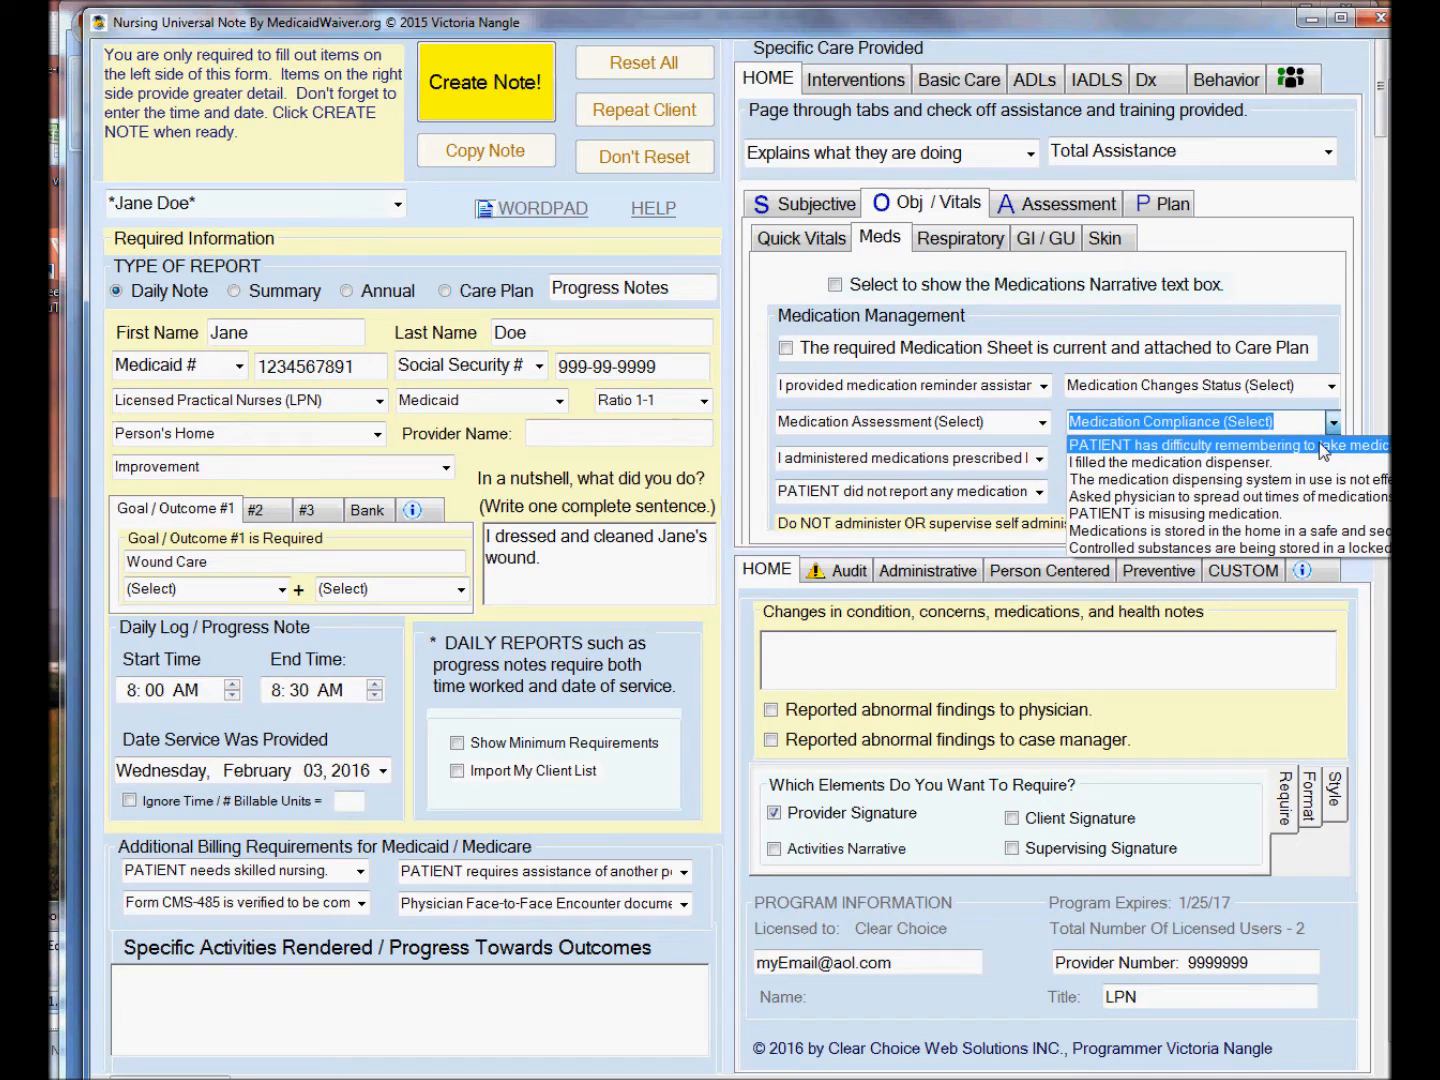
click(1323, 446)
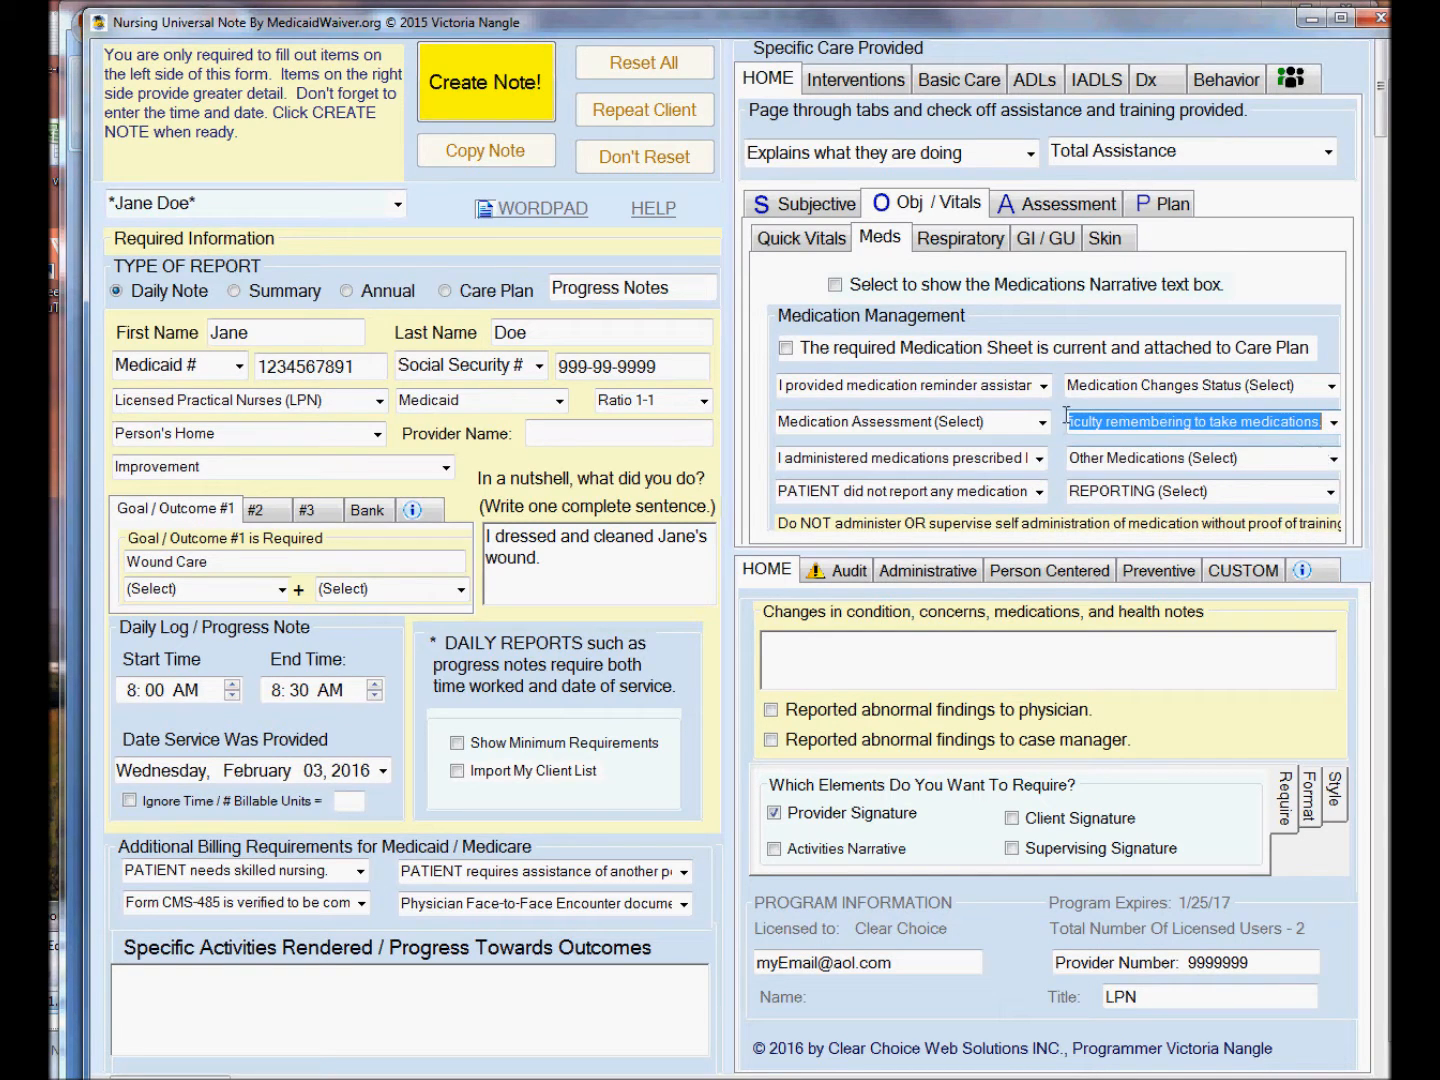
Try to create the note, dismiss the warning, and enter the provider's full name.
click(518, 102)
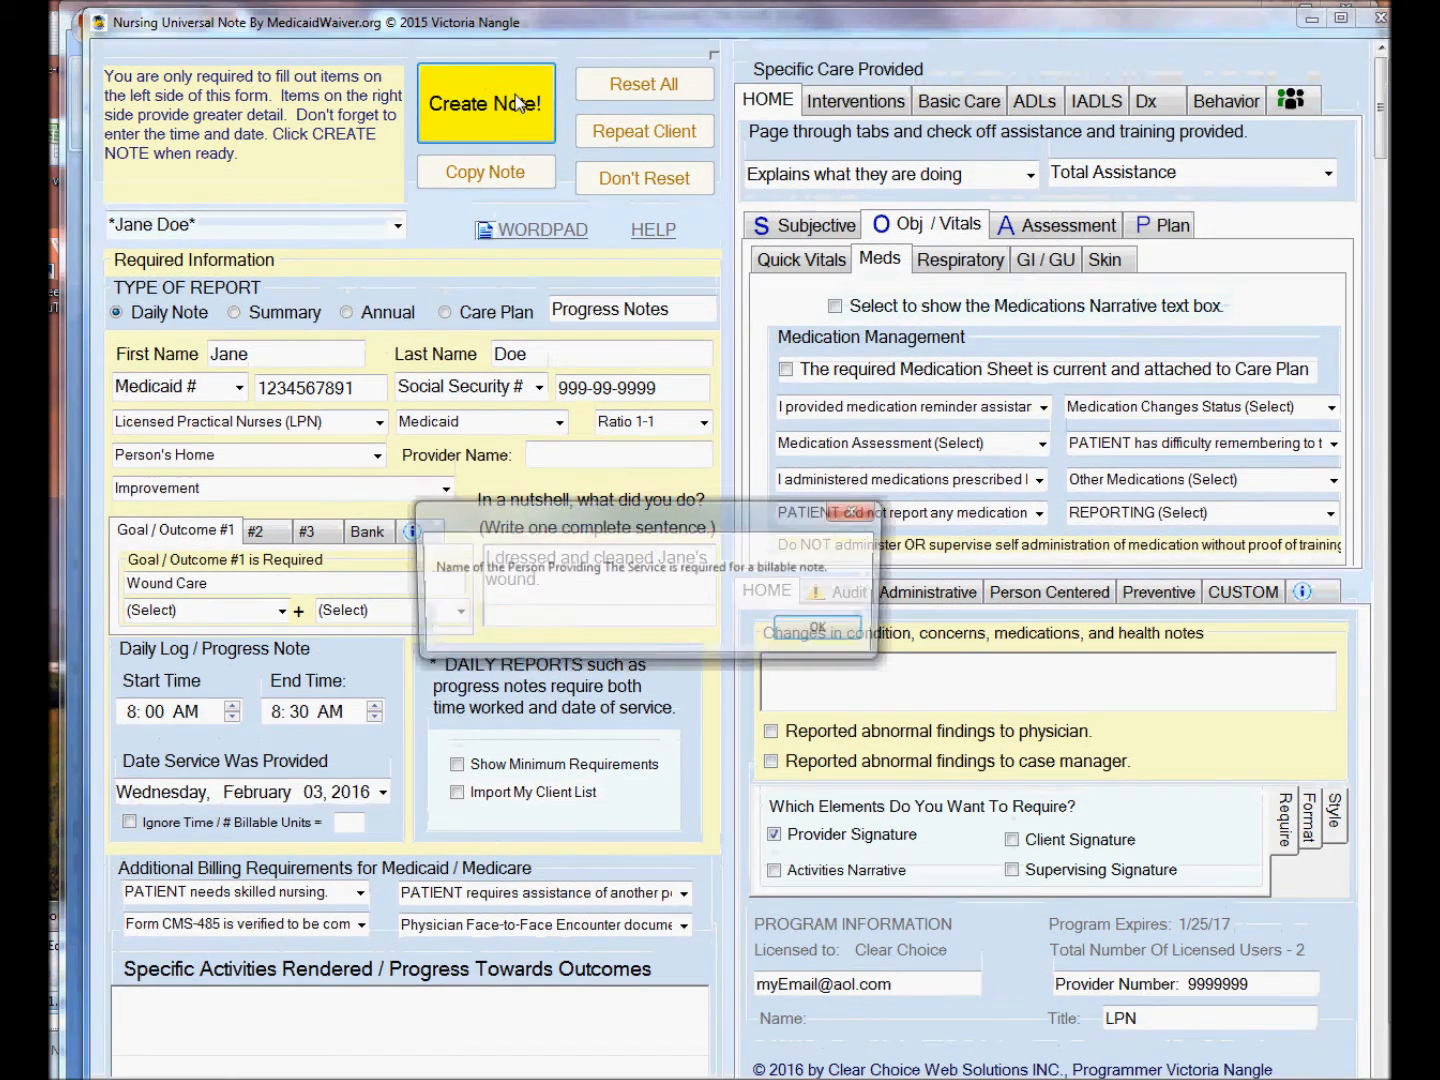
click(824, 630)
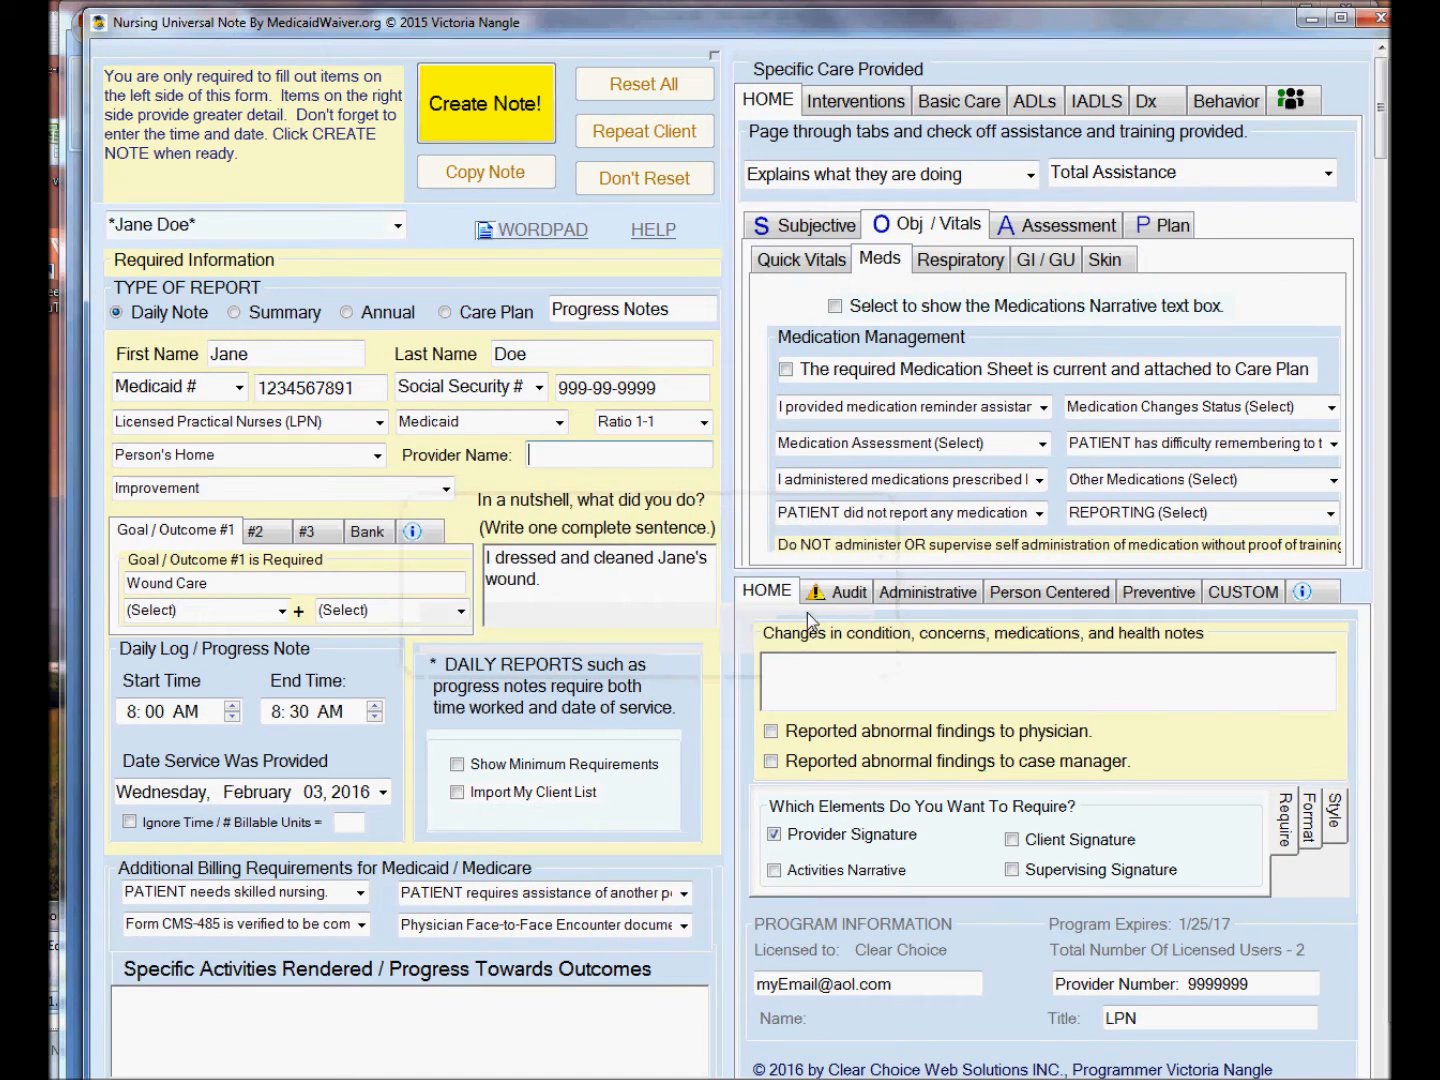
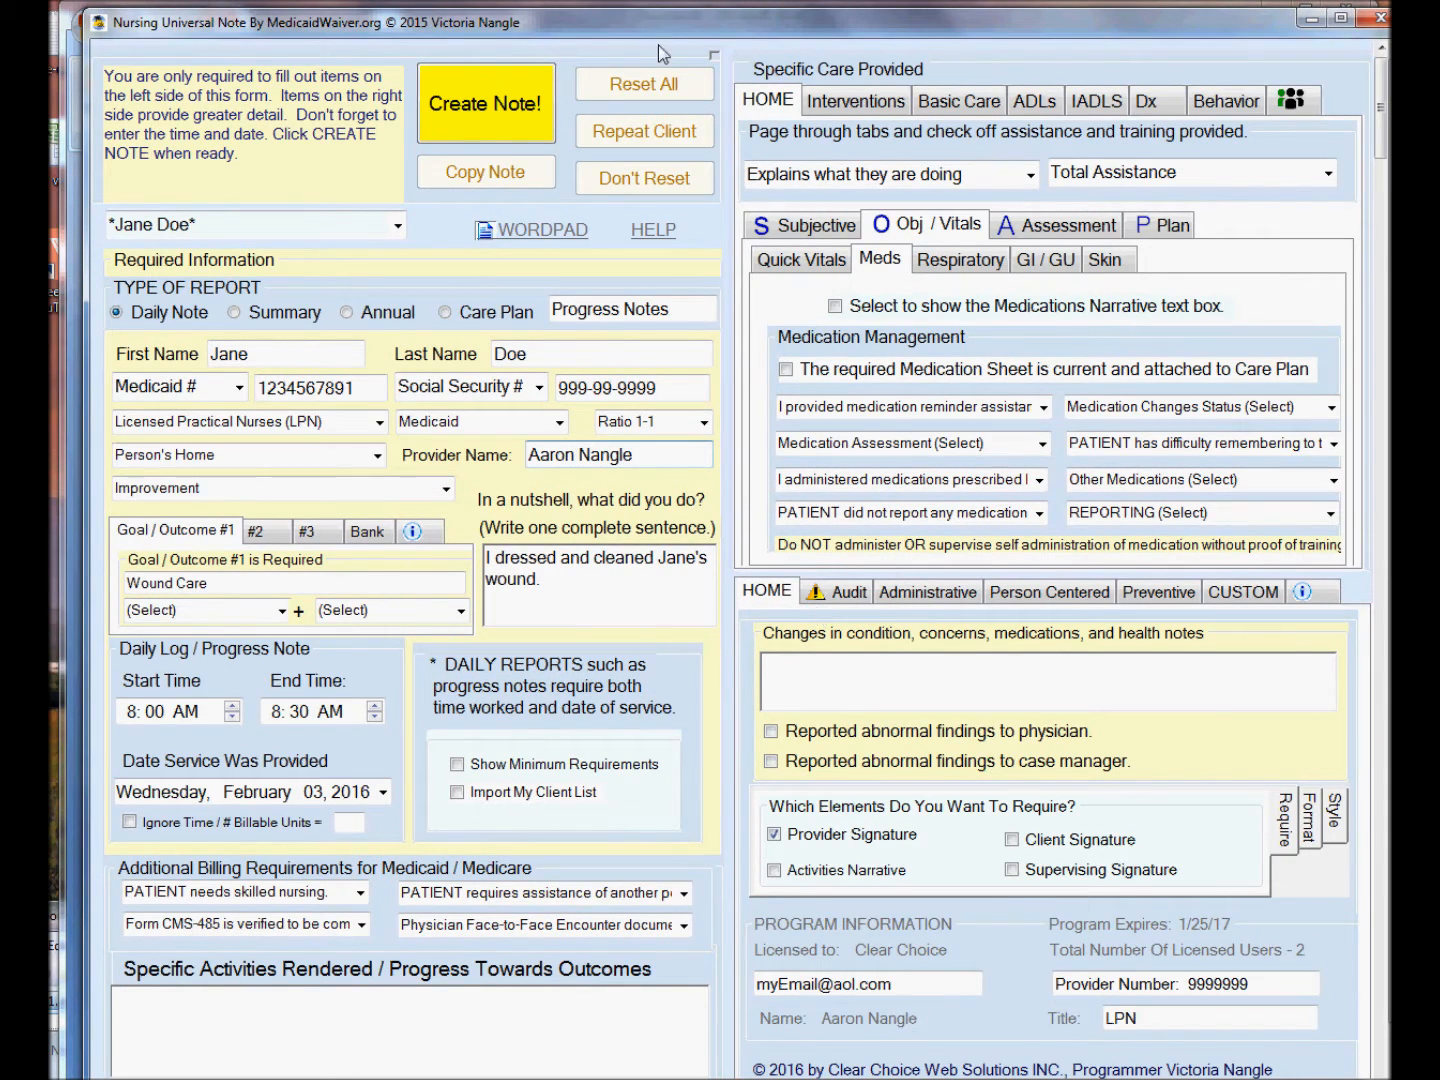
Create the note, close its preview, and copy the note.
click(498, 120)
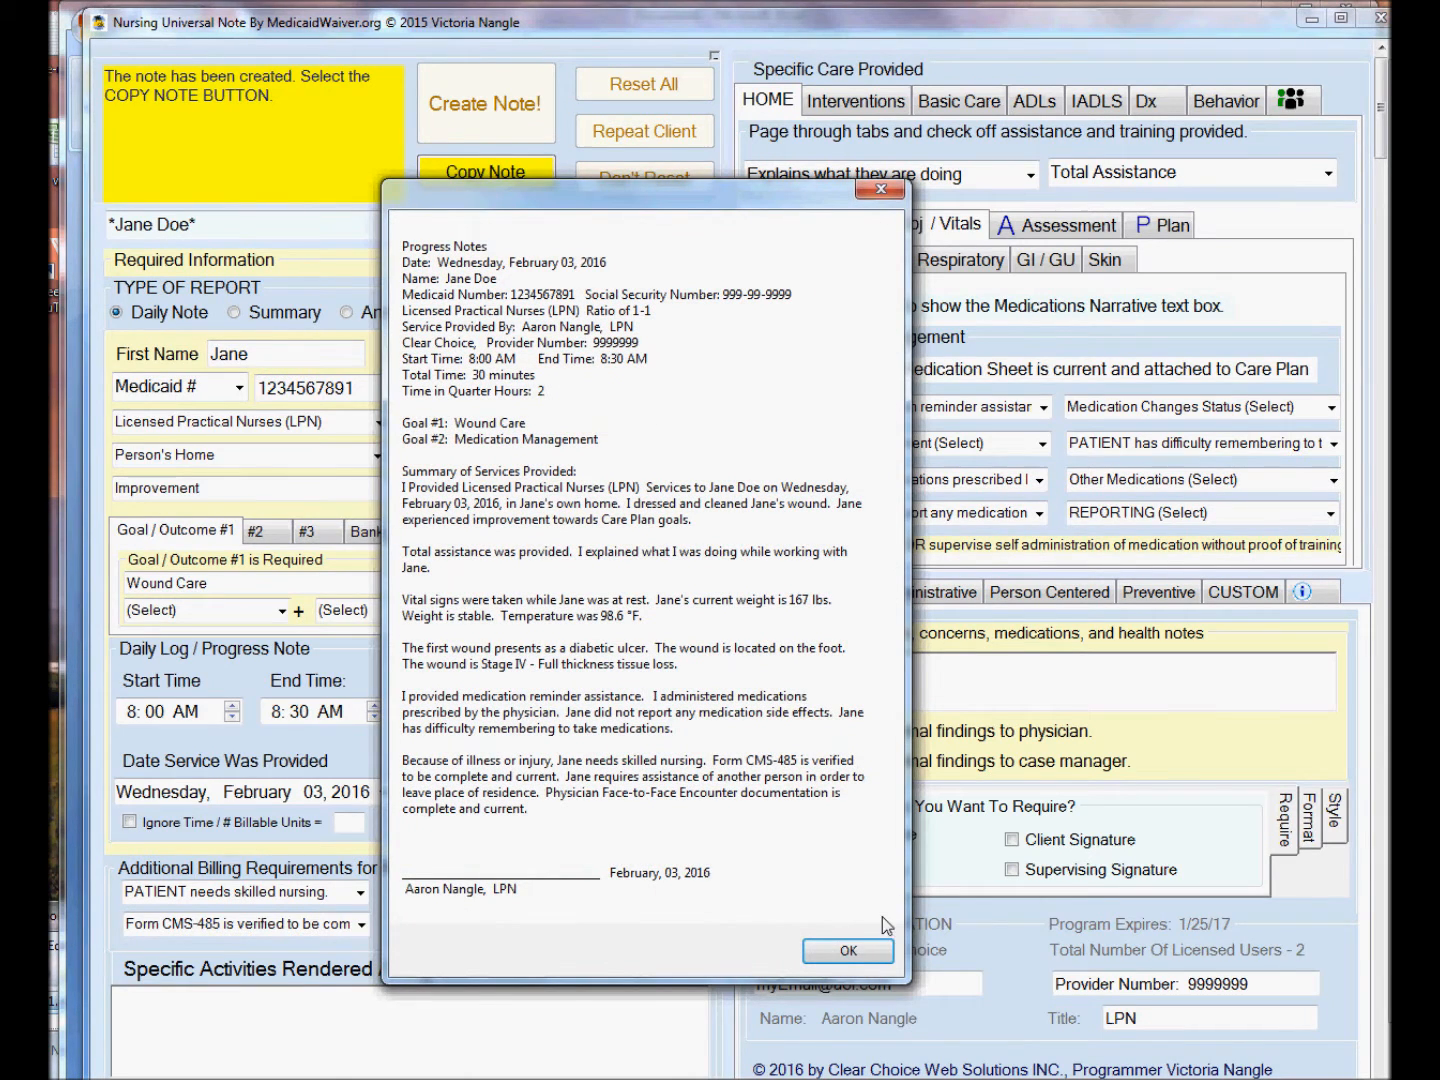
click(876, 955)
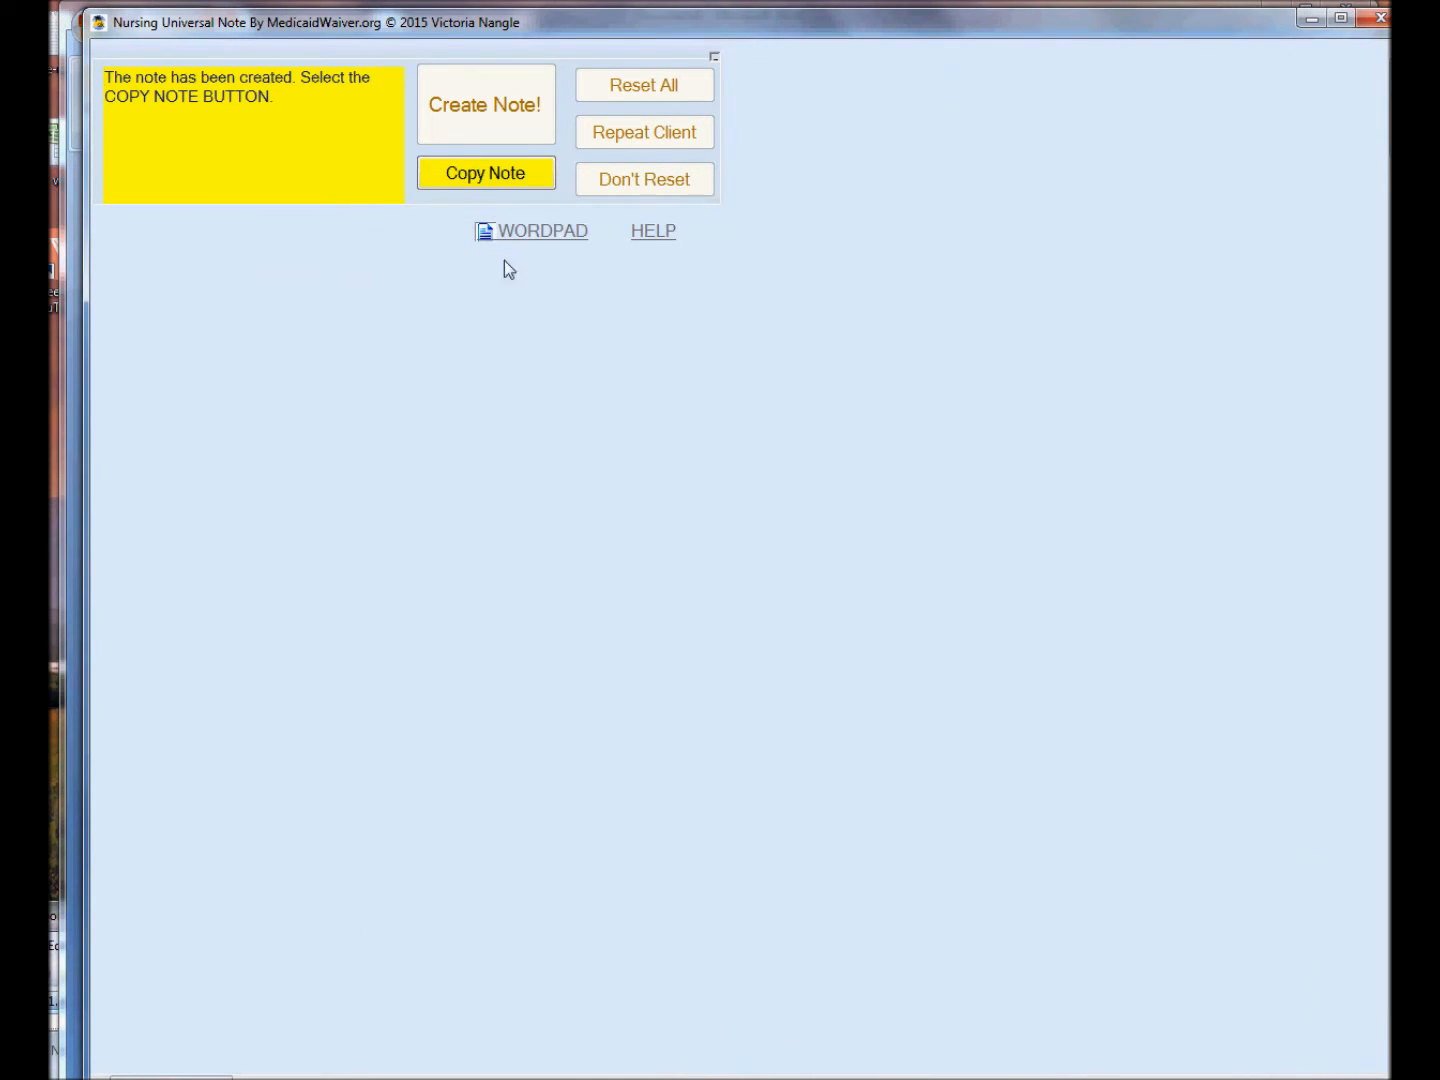
click(474, 178)
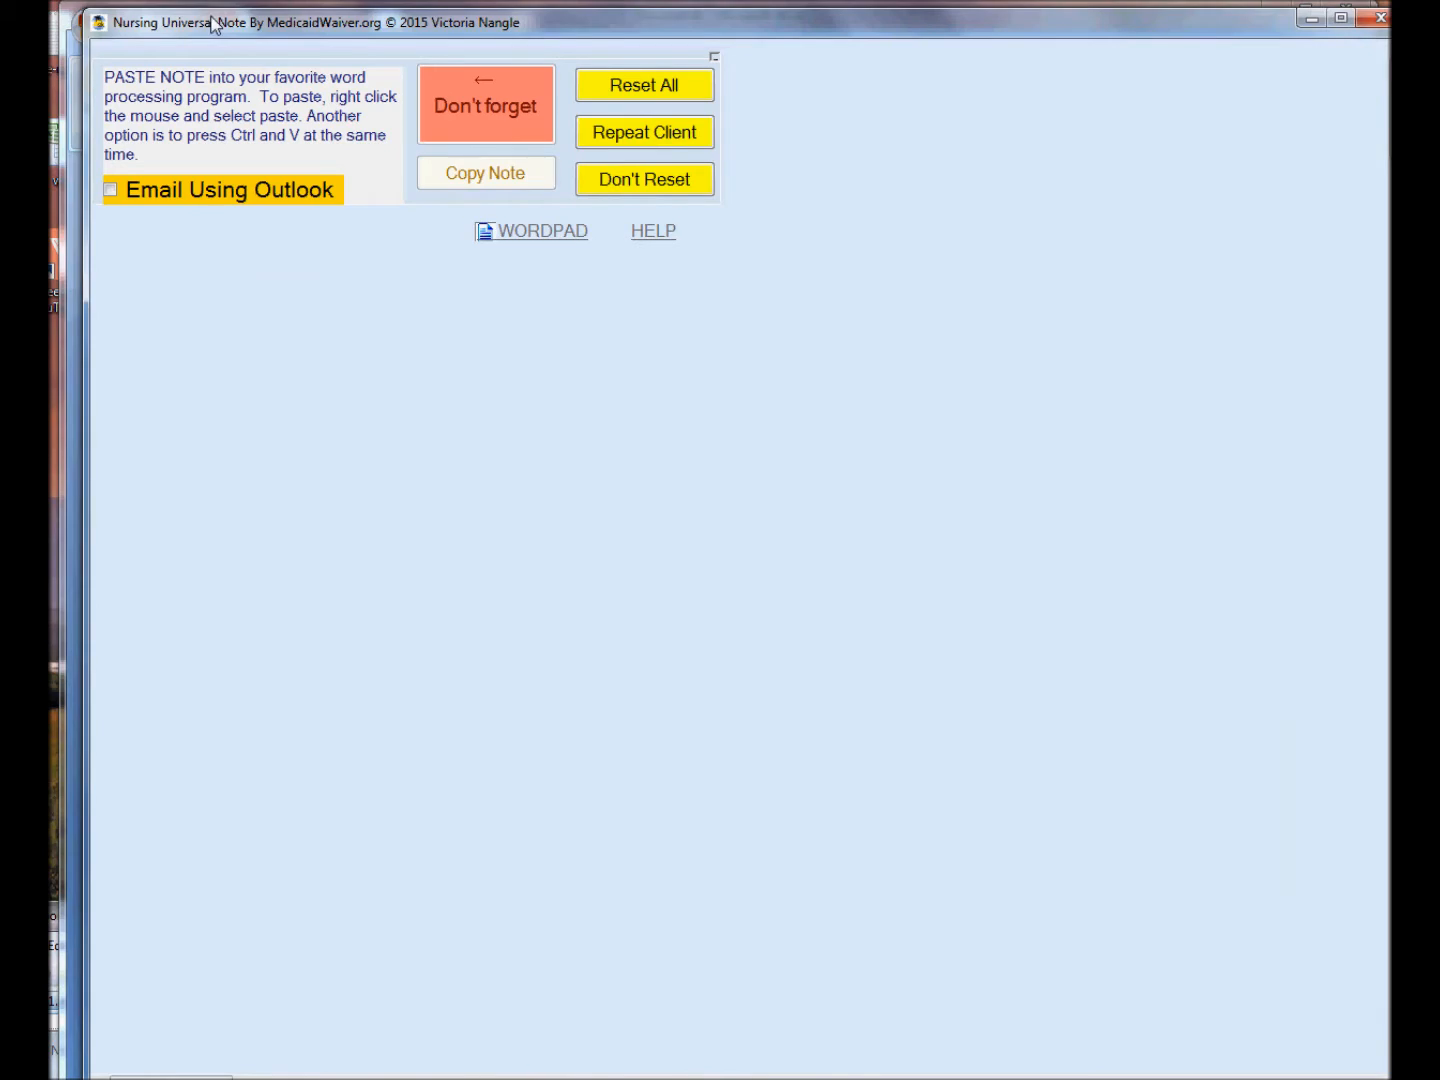
Switch to Word and paste the copied note into the blank document.
drag(211, 23, 395, 45)
click(212, 356)
right_click(454, 336)
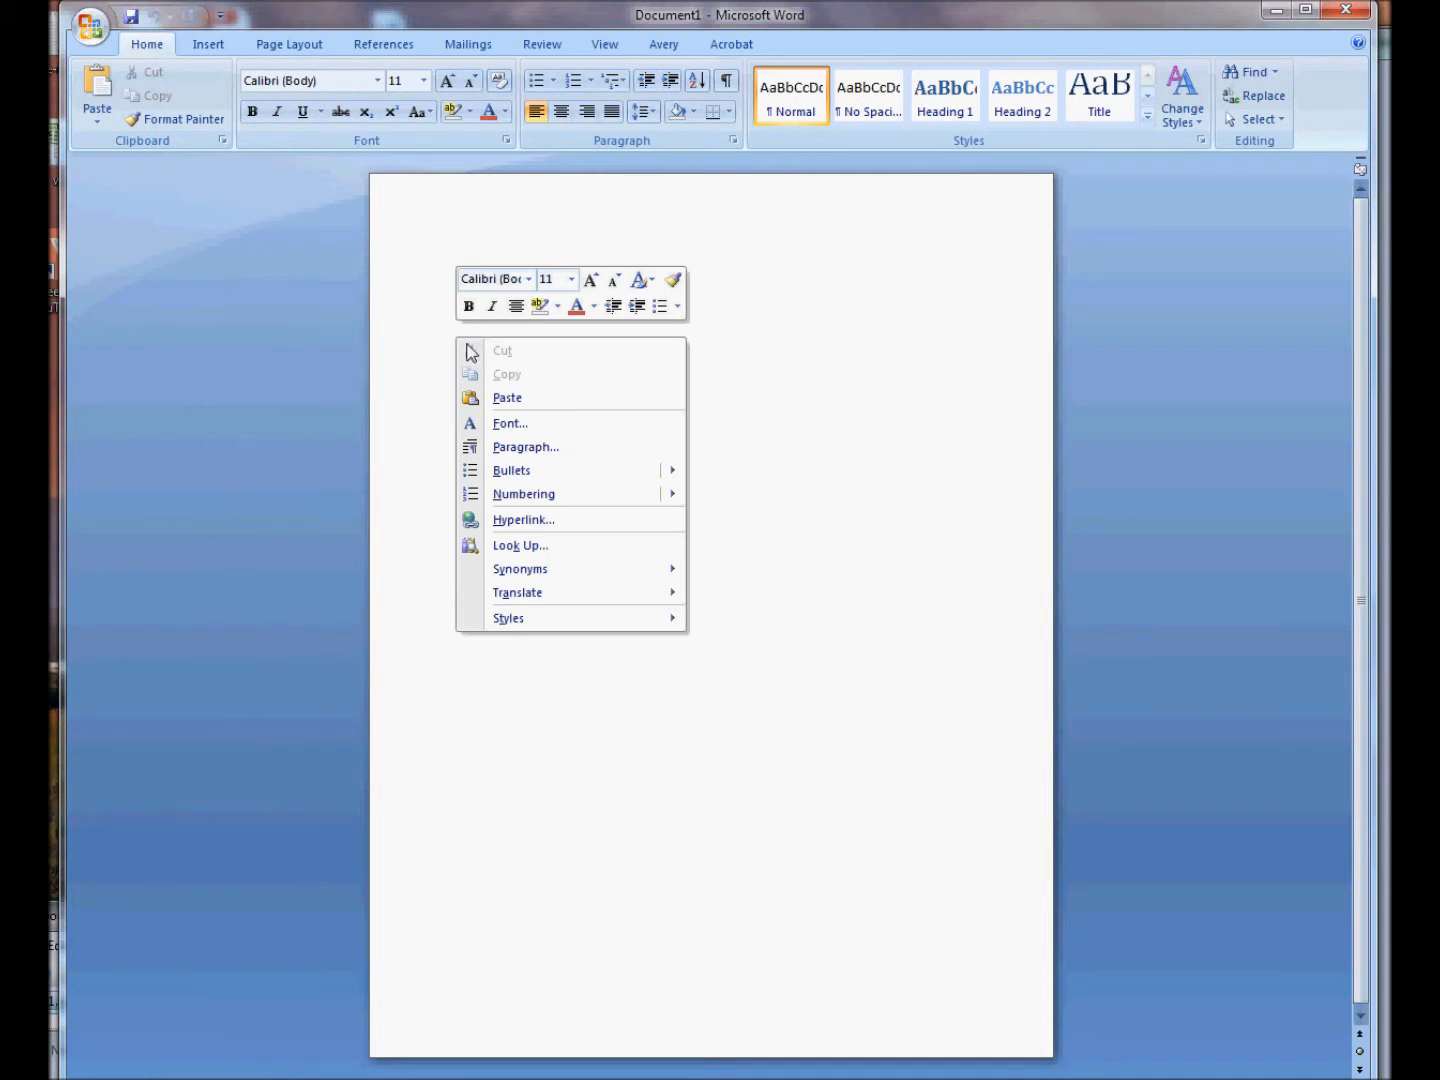
click(505, 396)
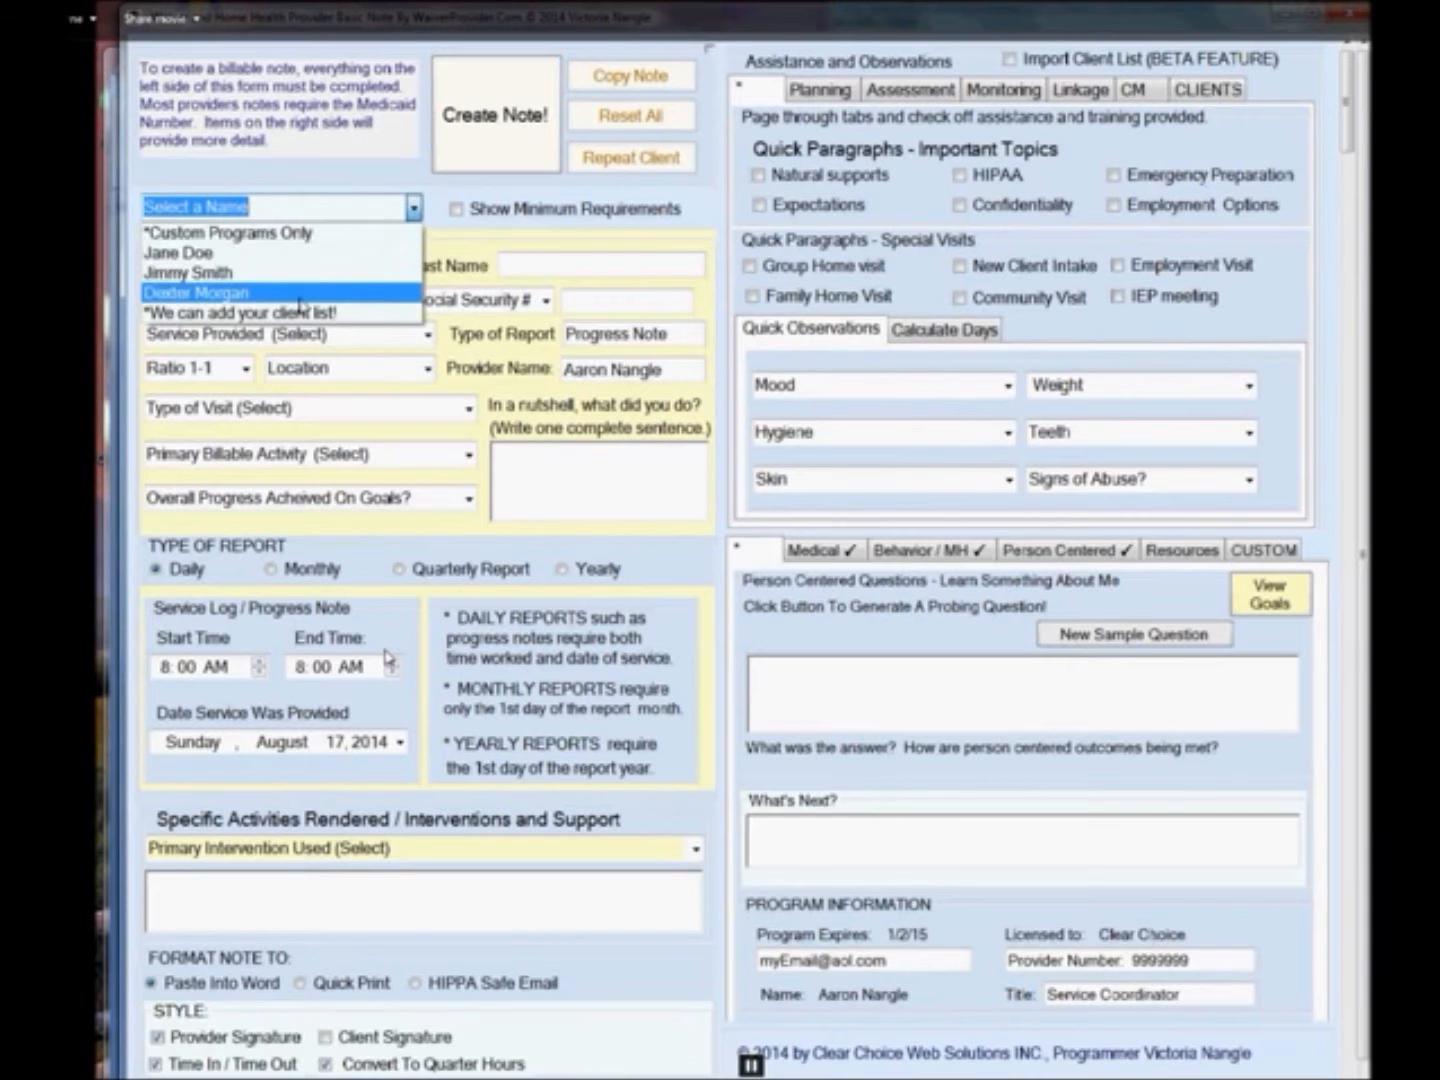
click(301, 293)
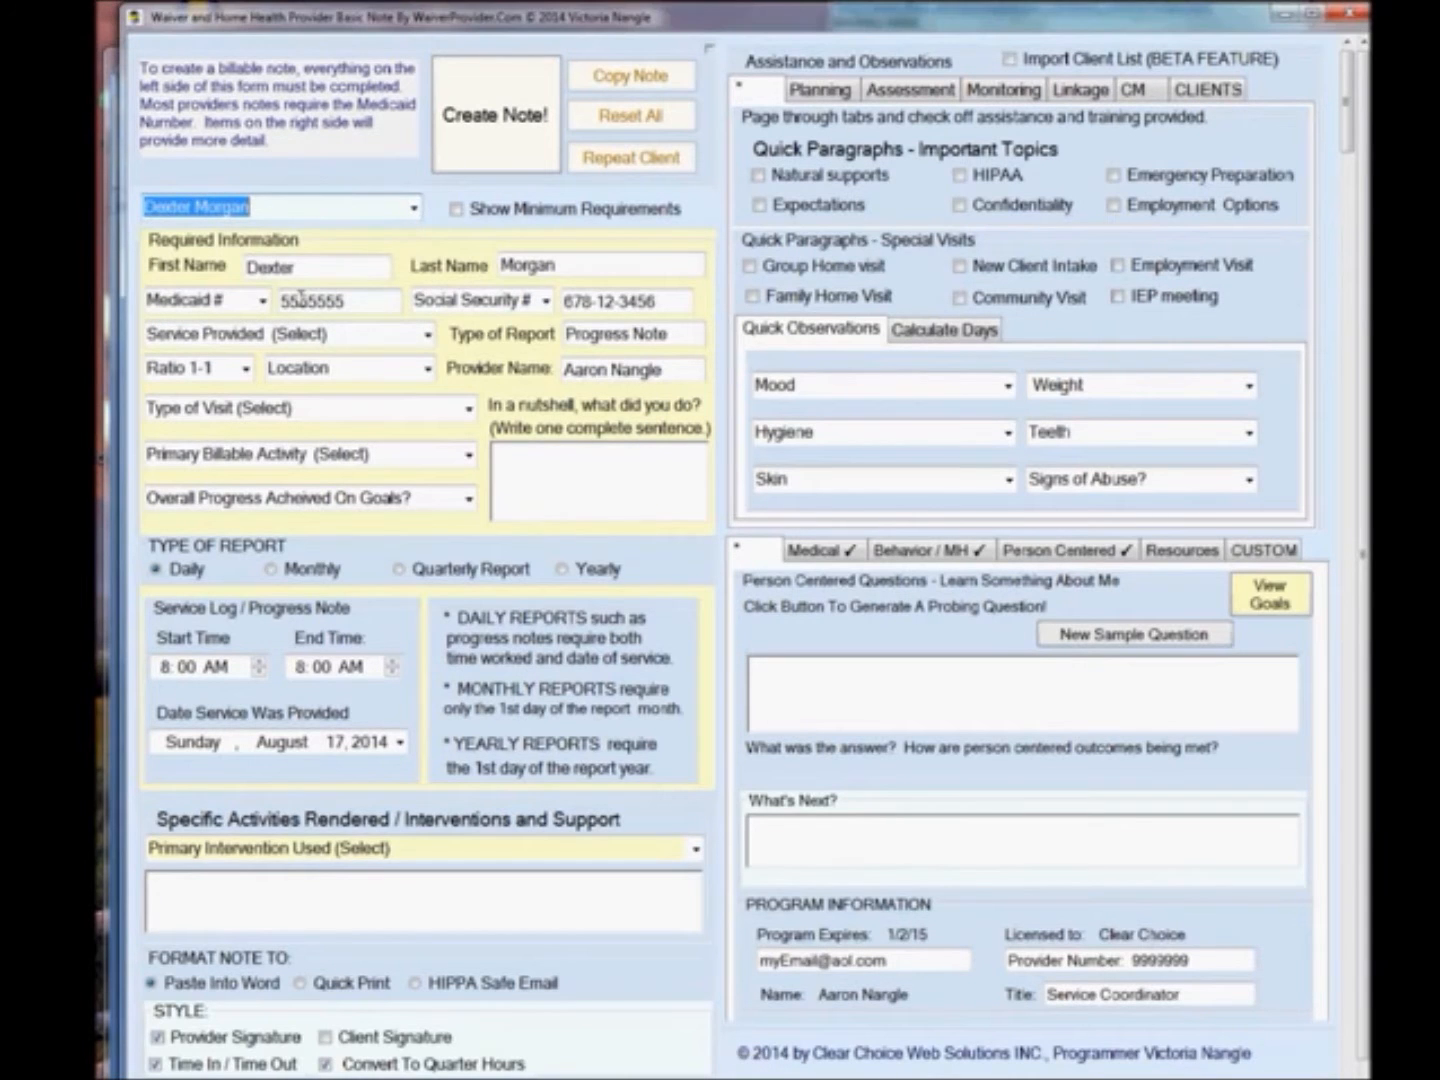
In the caseworker note, set service provided to Case Management and location to Community.
click(428, 334)
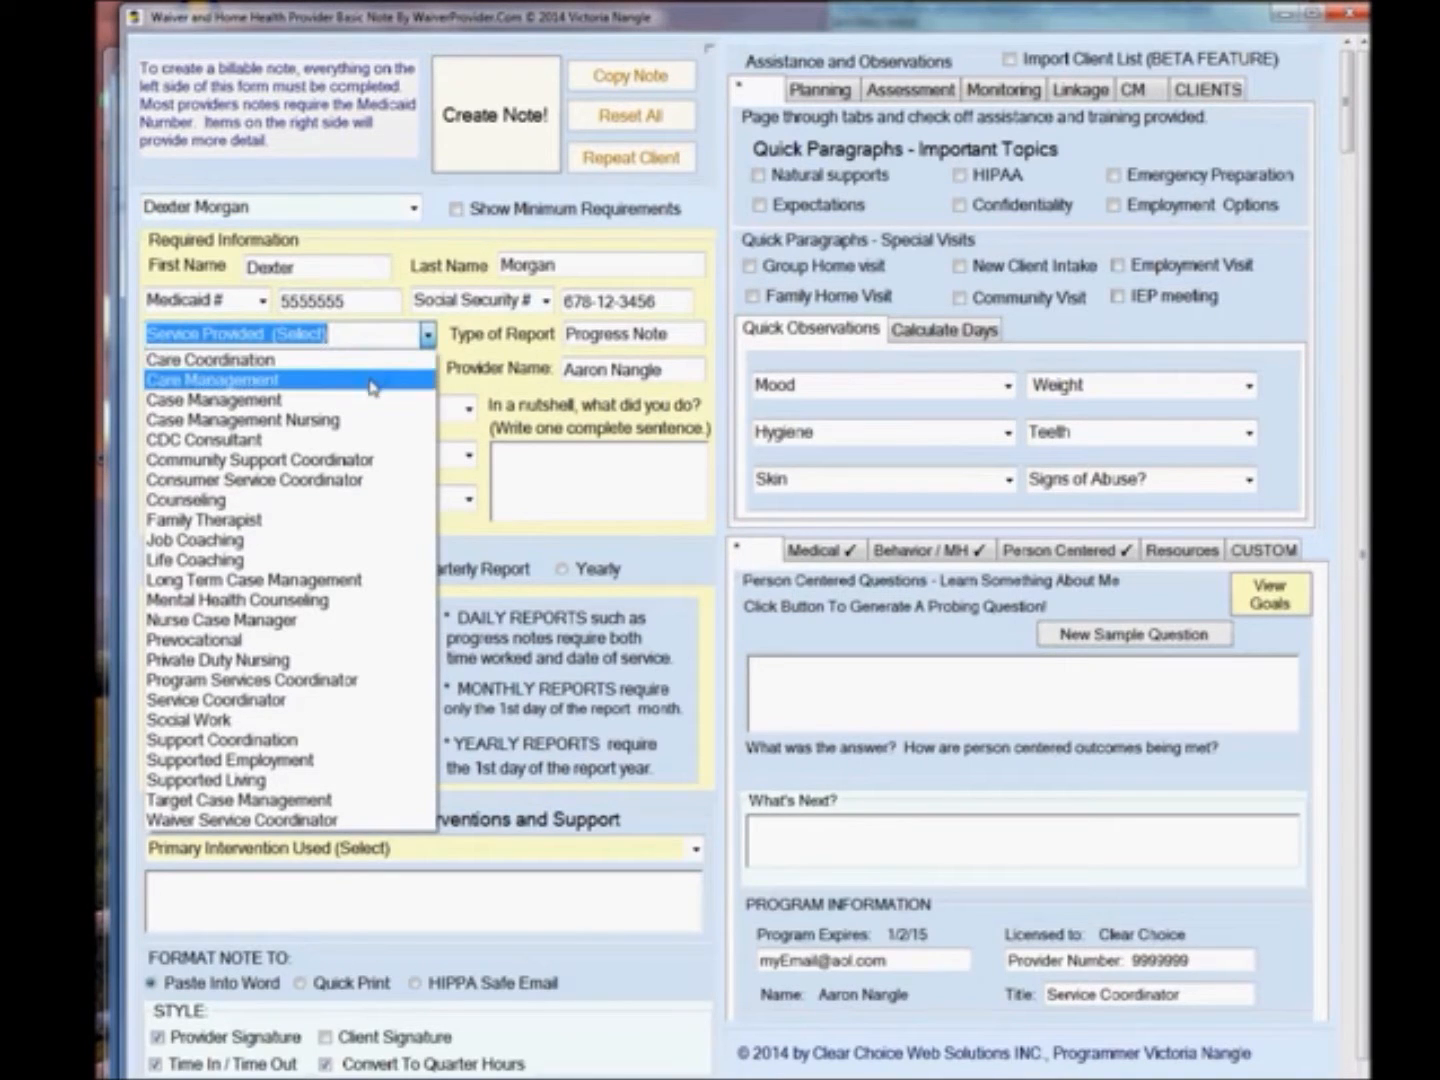
click(373, 400)
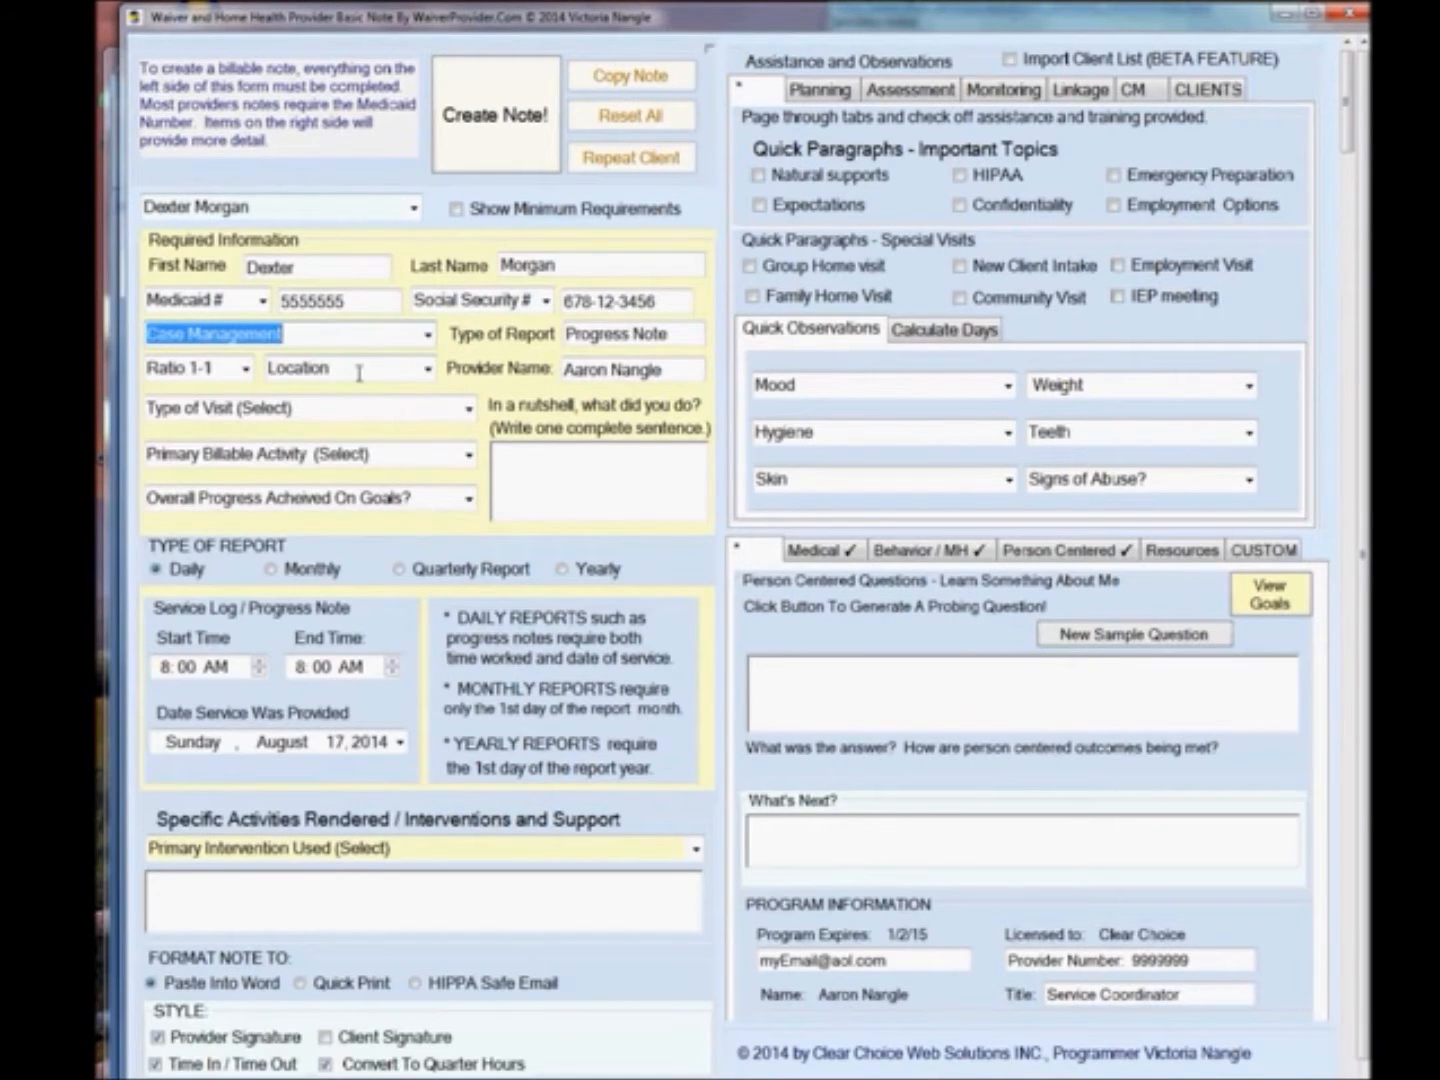
click(428, 368)
scroll(376, 433, up, 1)
click(376, 433)
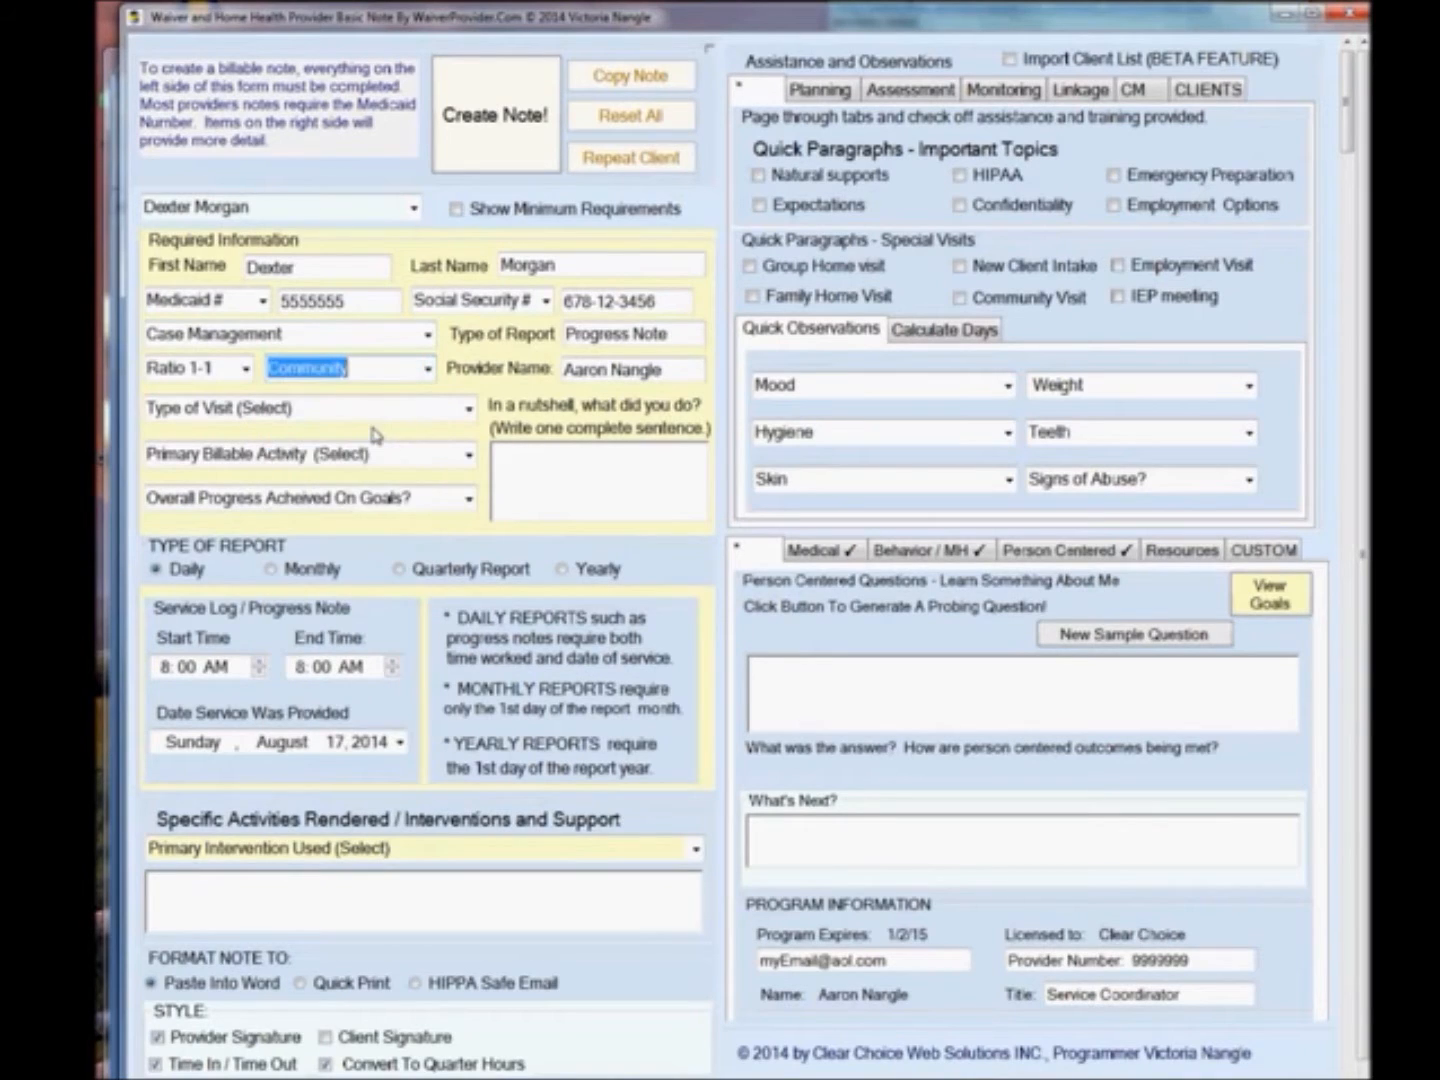
Set the visit type to Face to face visit and the primary billable activity to Discuss concerns, and follow up on concerns.
click(468, 409)
click(380, 455)
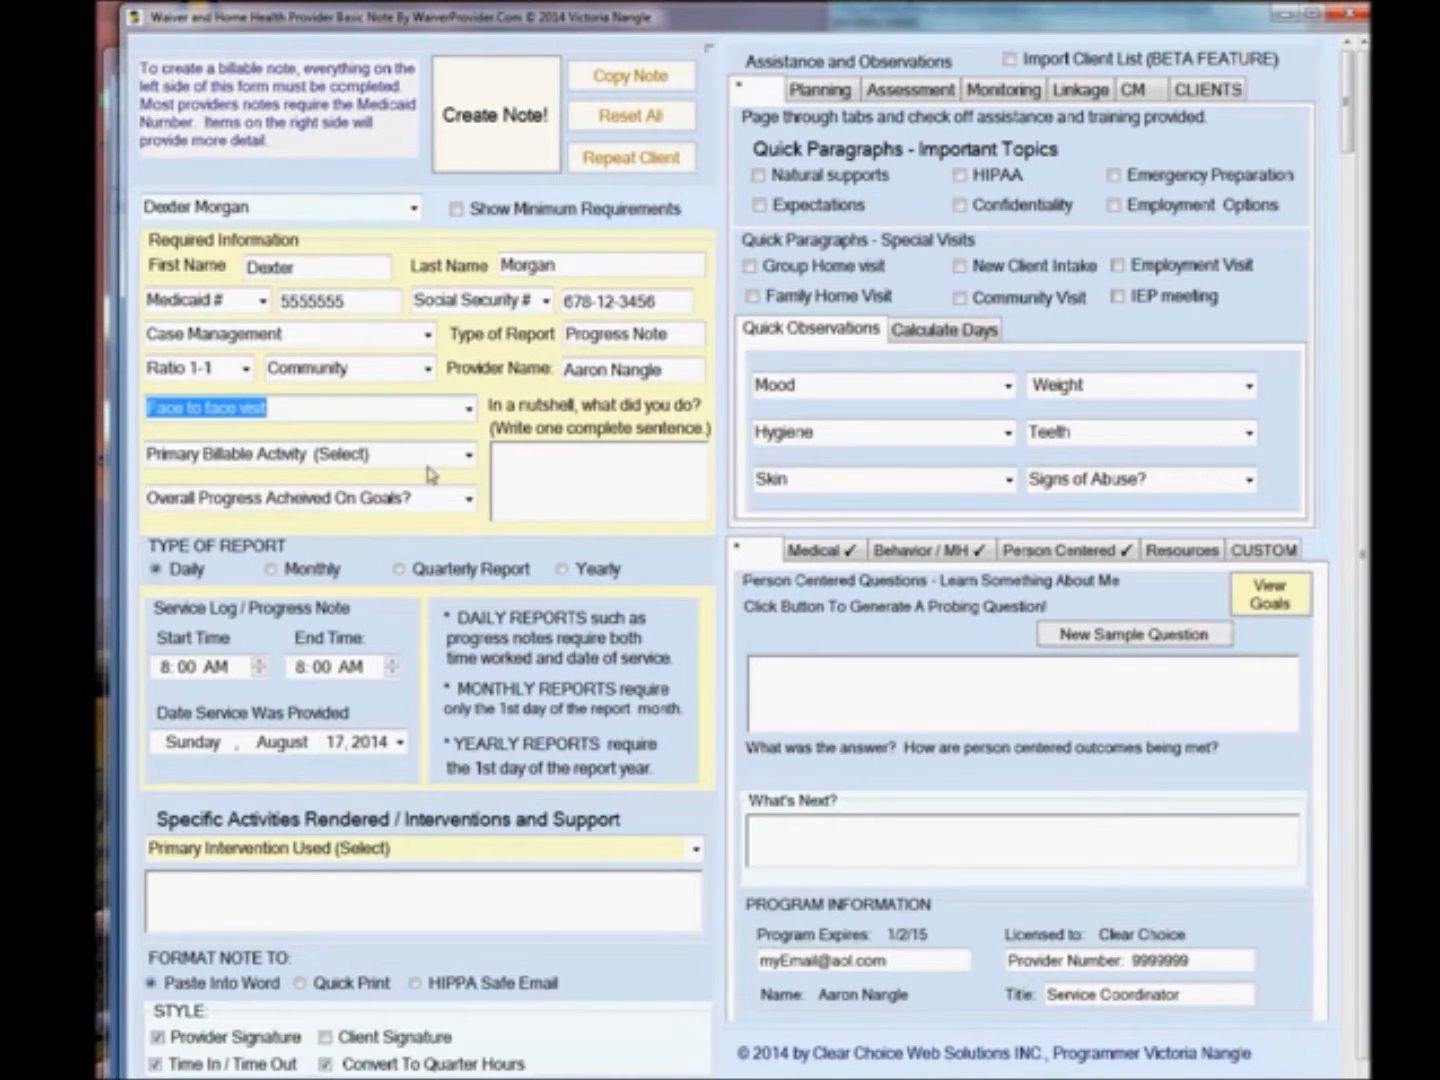
click(468, 455)
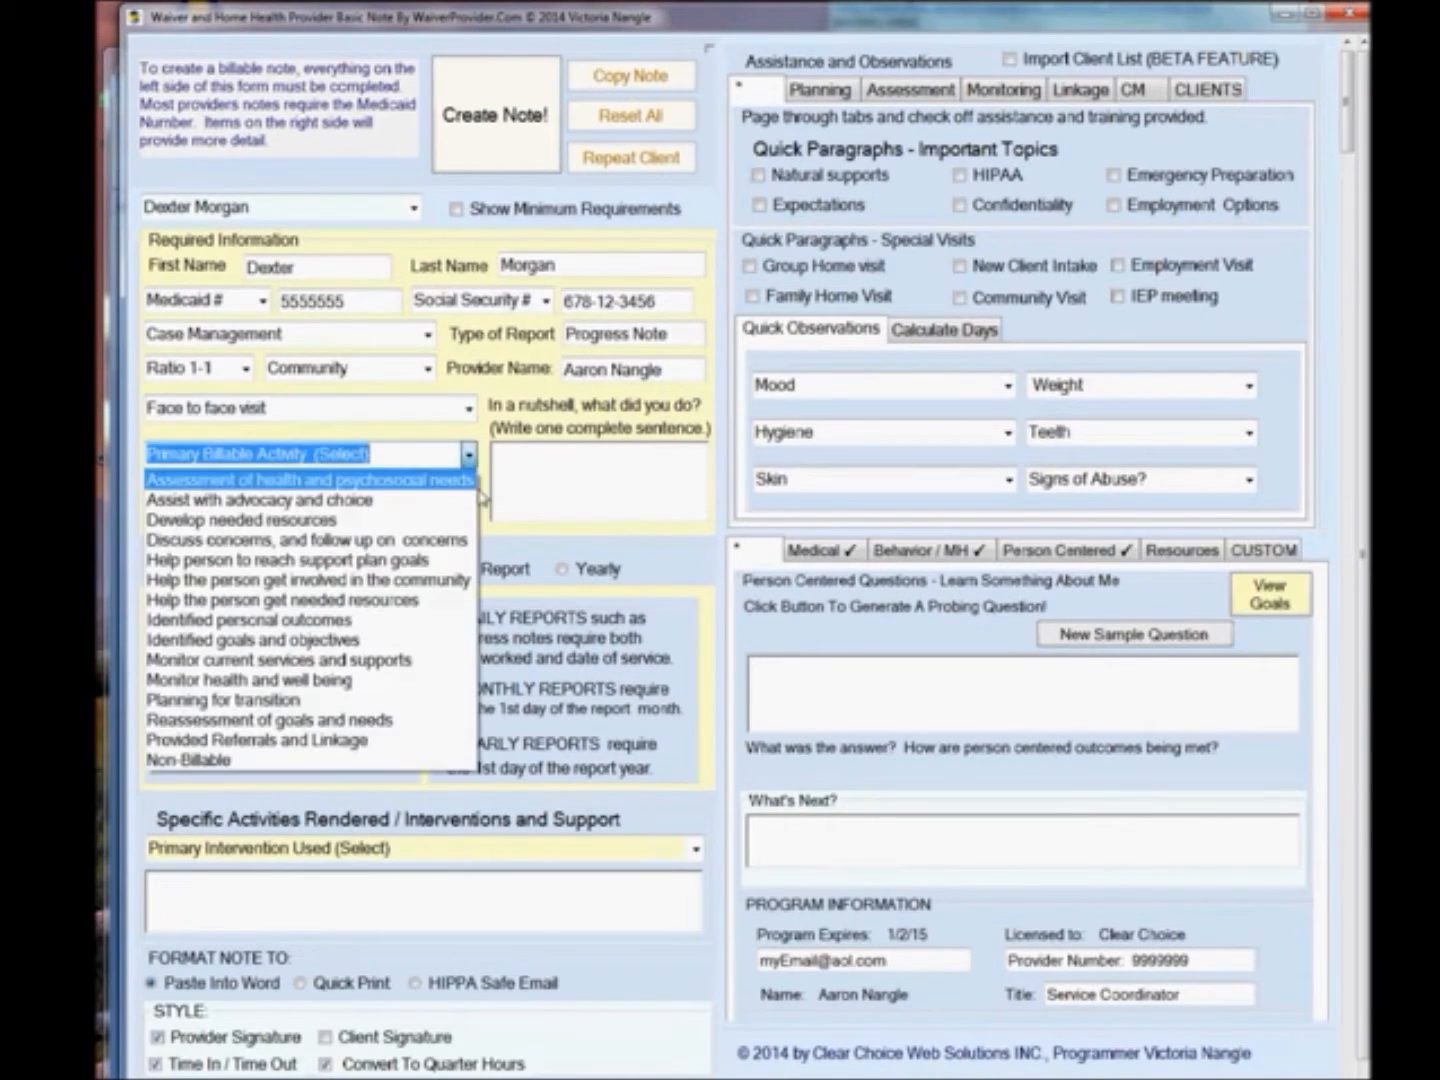
click(390, 541)
Set overall progress to N/A and write the nutshell sentence about meeting the client at the local donut shop.
click(468, 500)
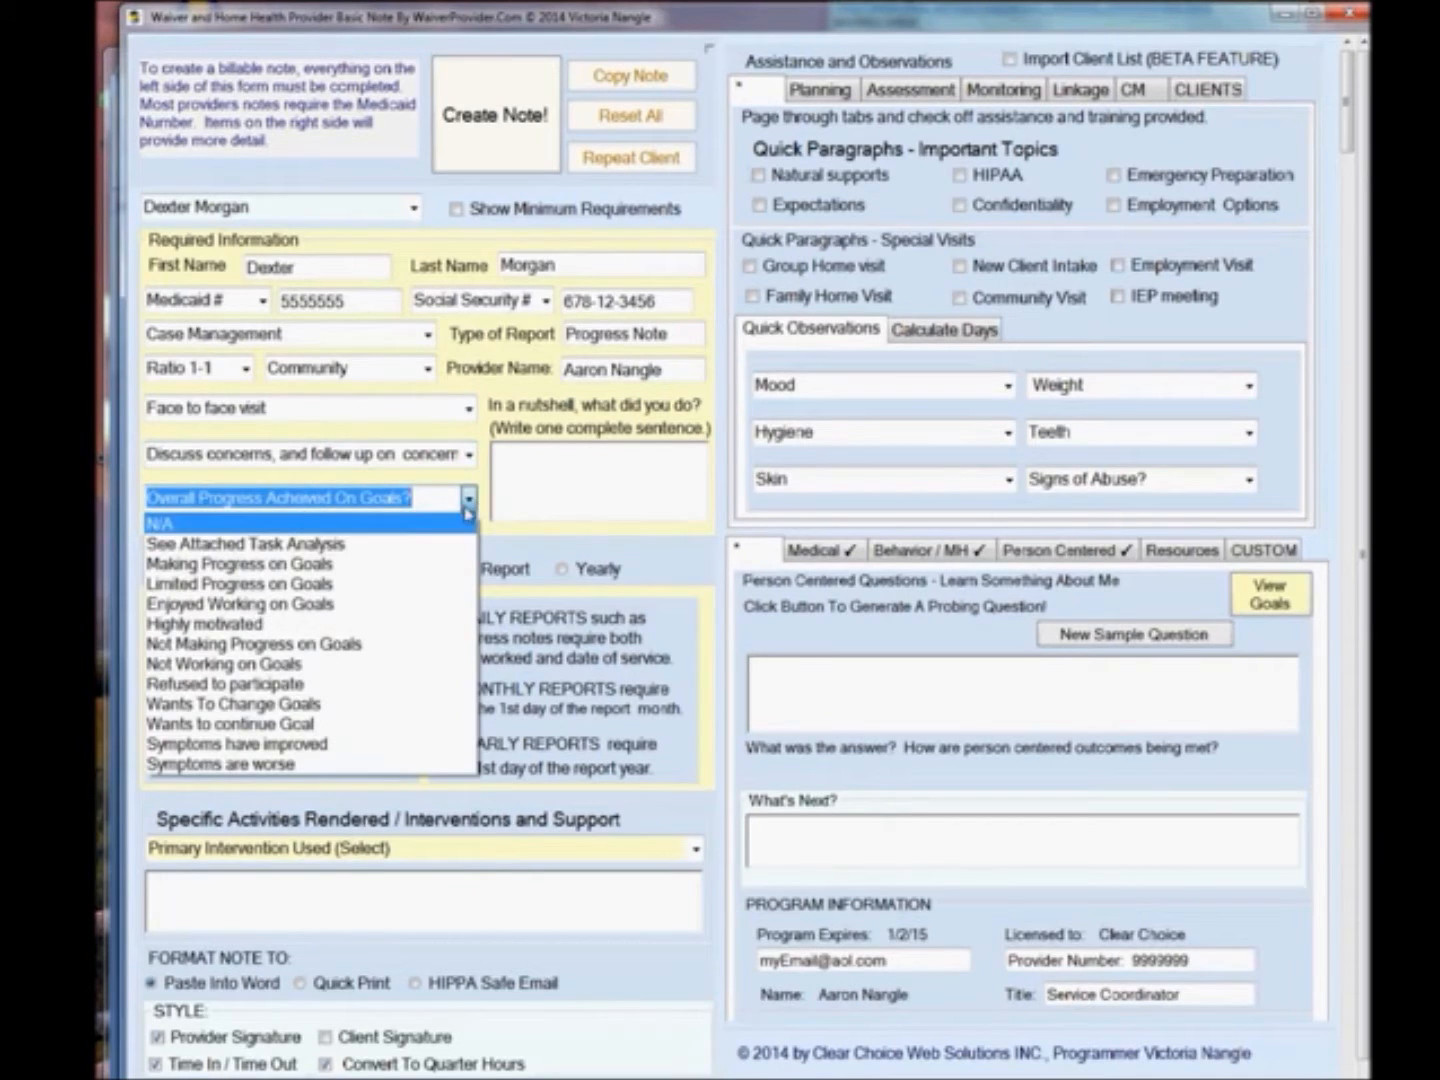
click(464, 523)
click(554, 486)
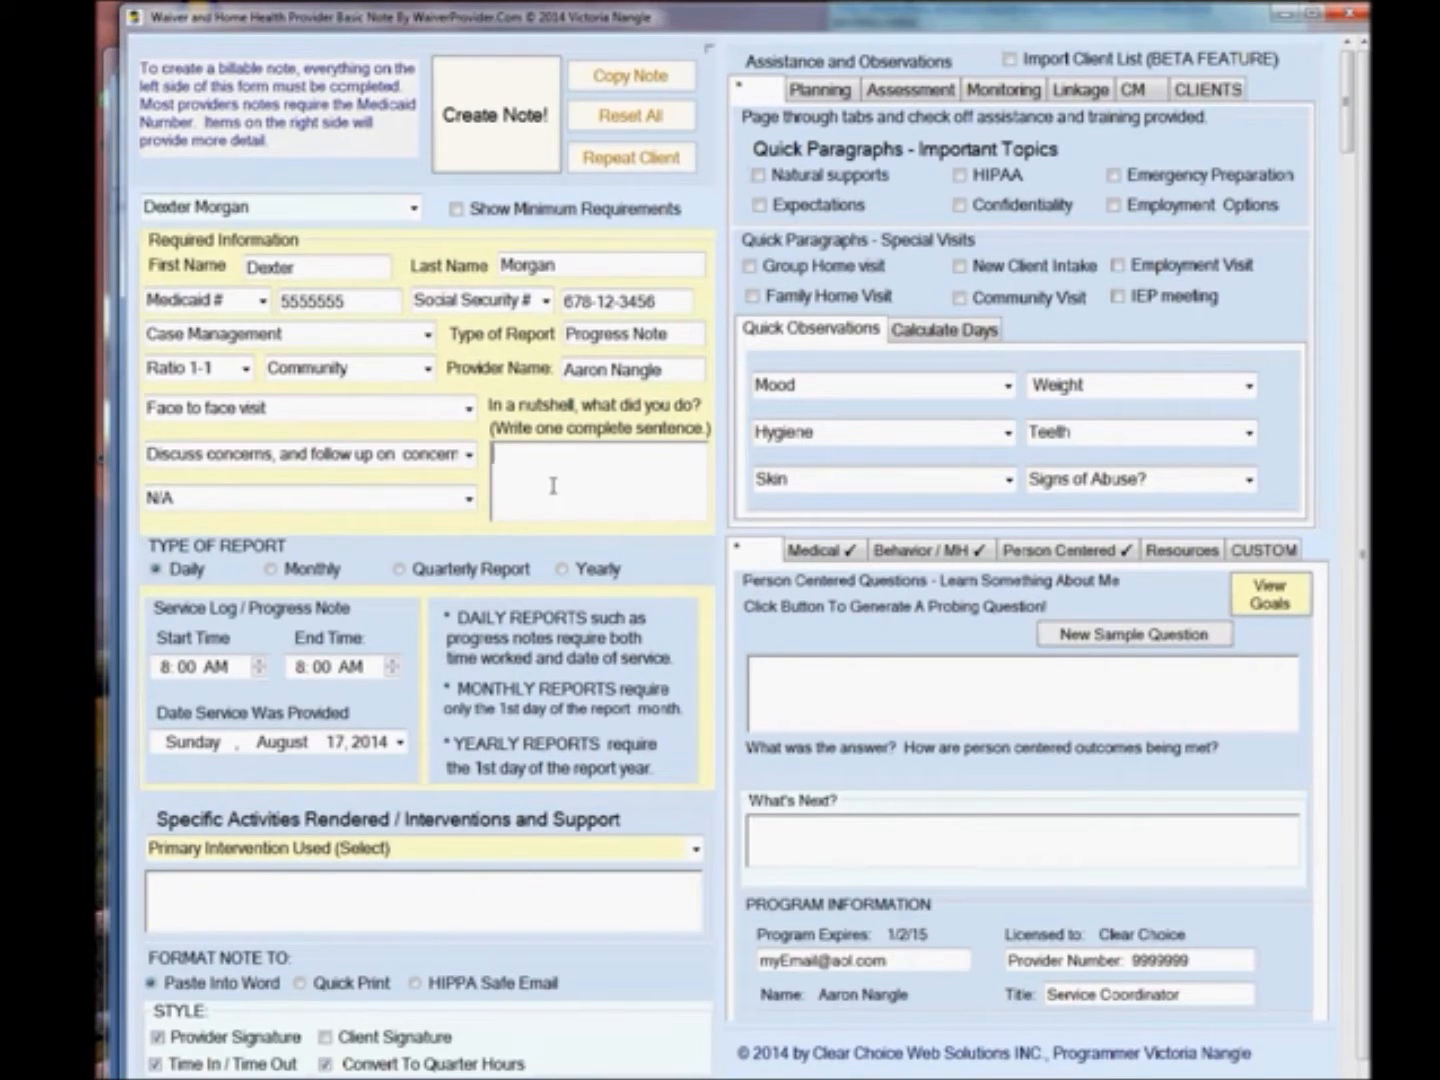
text(I met Dexter at the local)
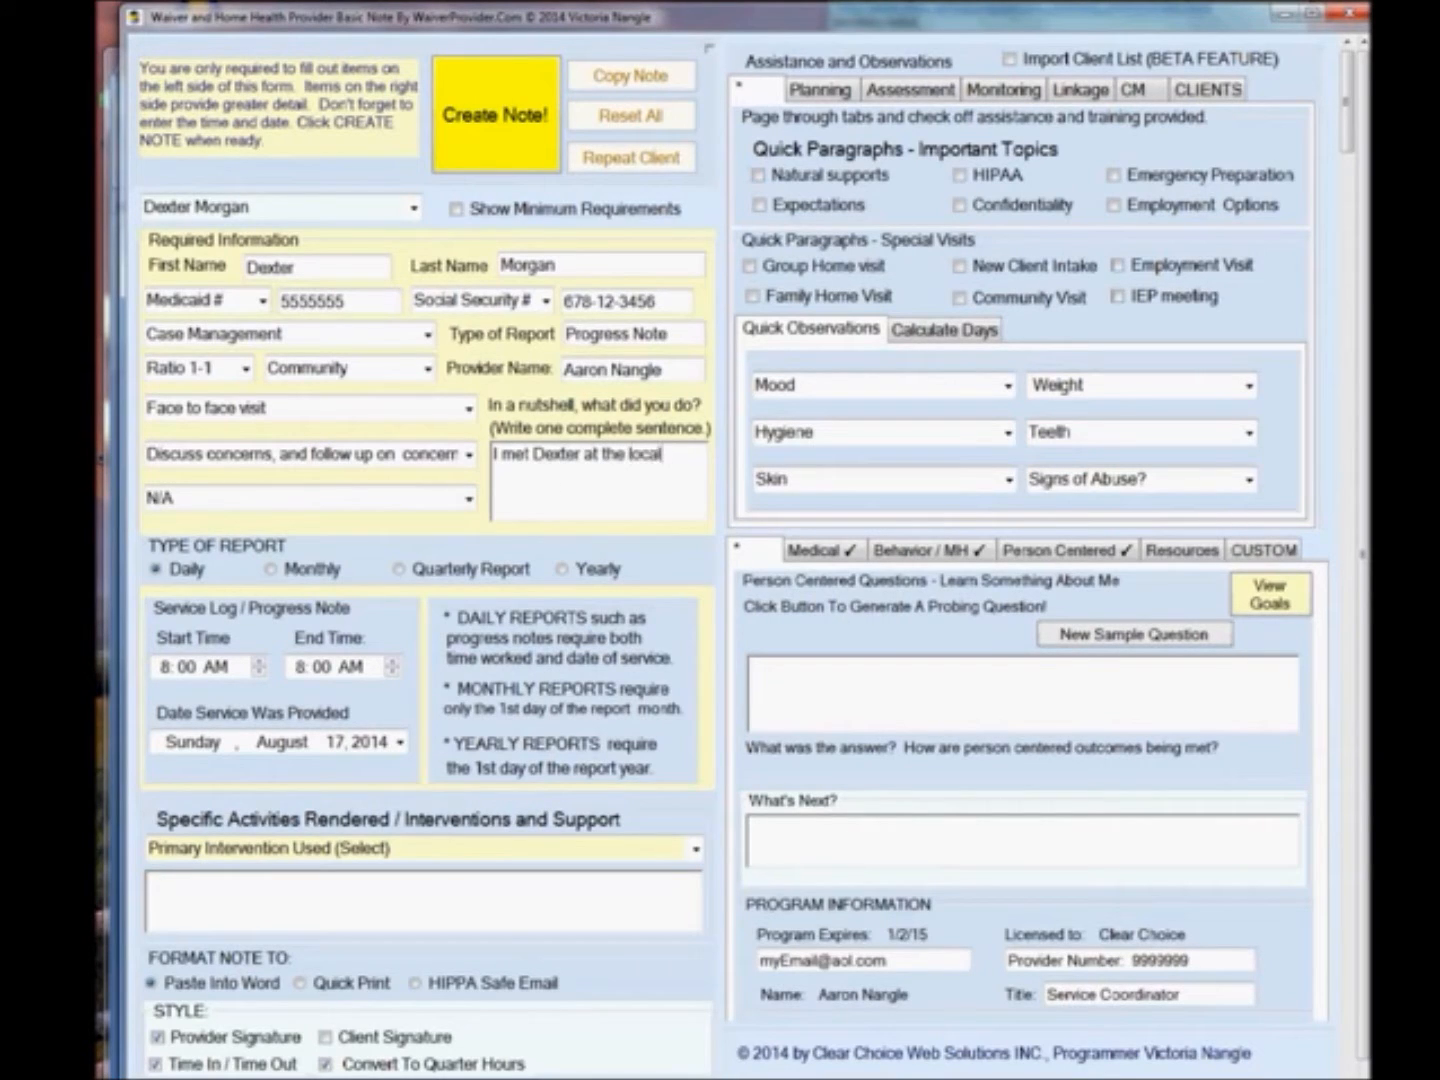
text( donut shop.)
Set the year of the service date to 2004.
click(382, 746)
text(2004)
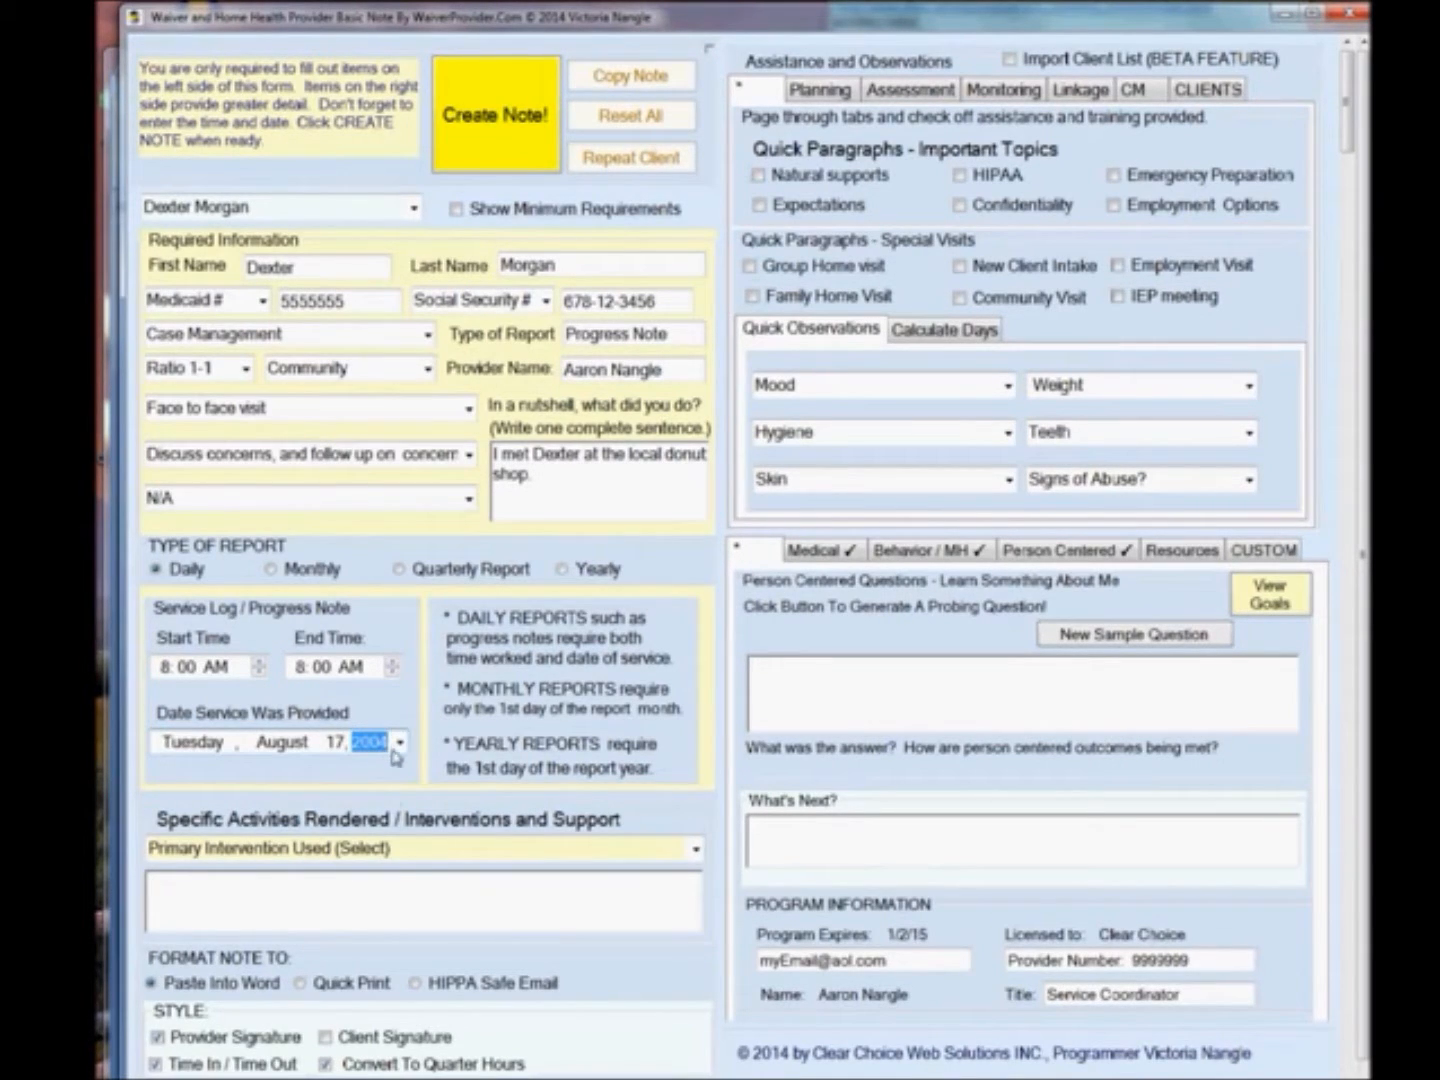
Set the primary intervention to assisting the client to develop supportive networks.
click(589, 891)
click(695, 848)
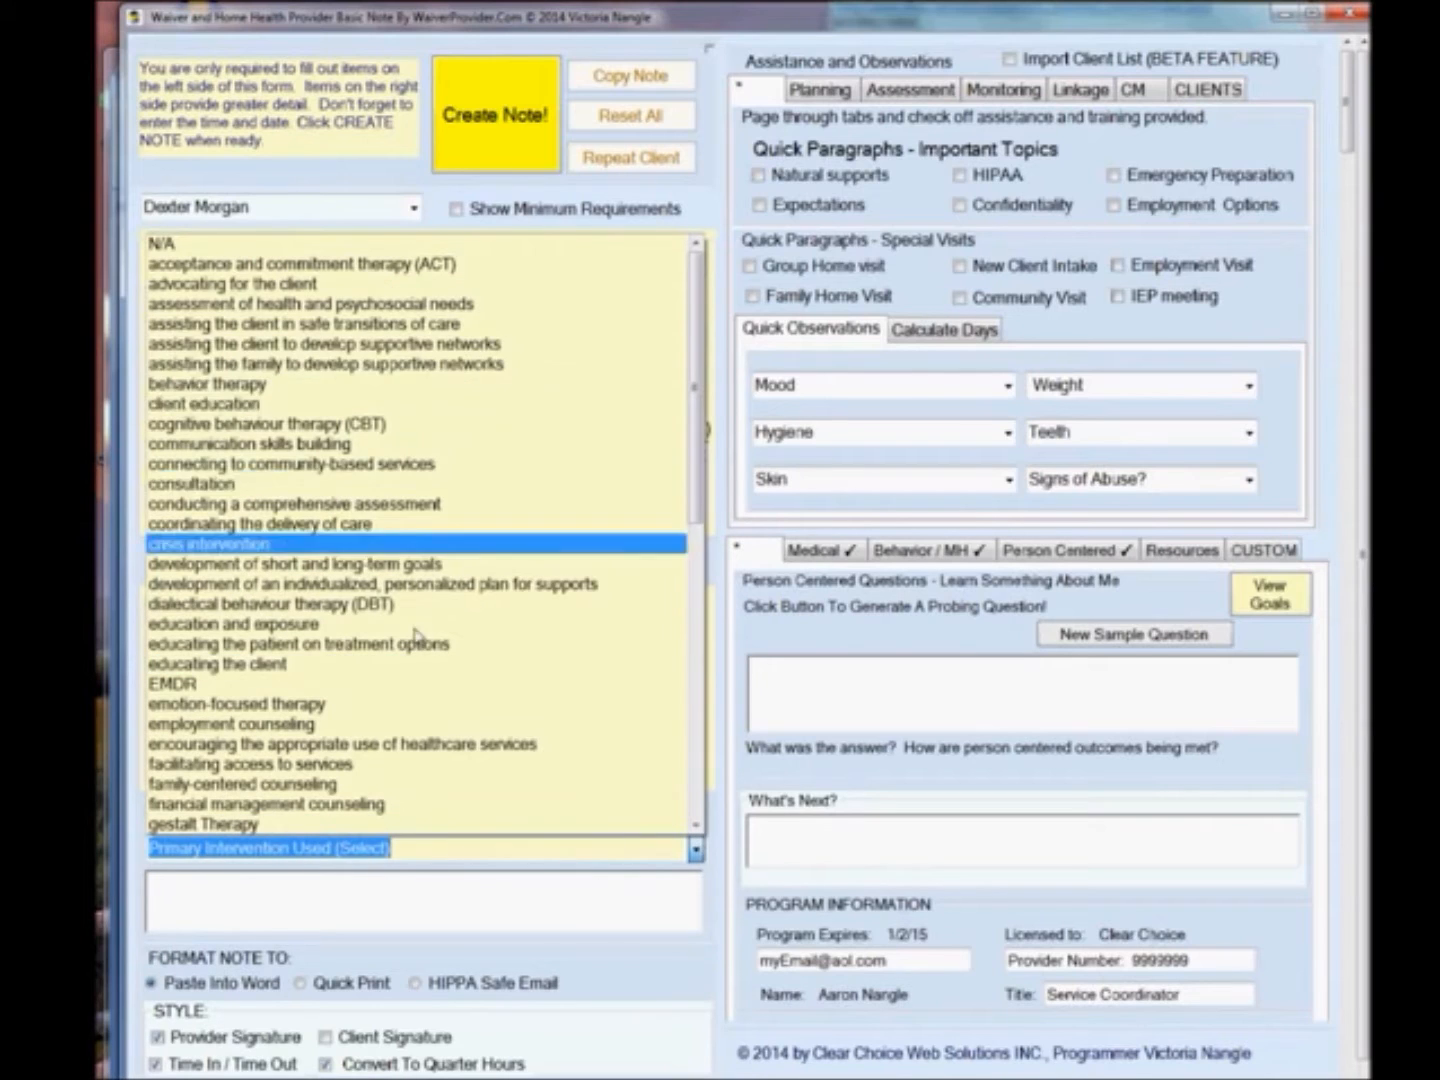
click(307, 352)
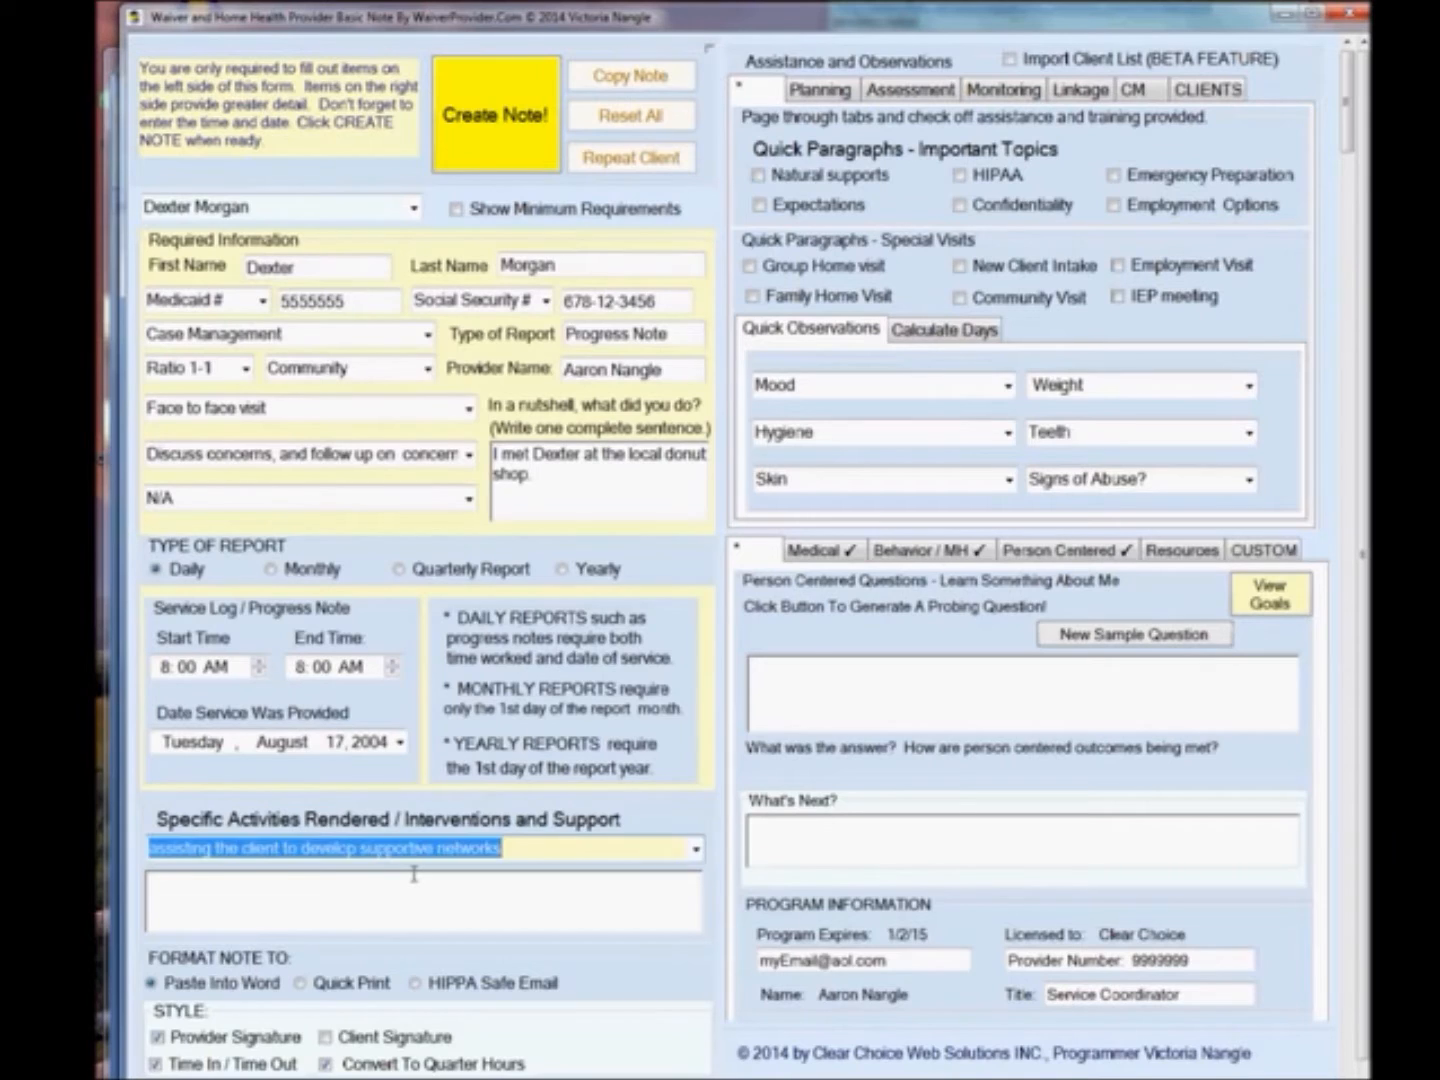
Write the activities text about the client's trouble making friends, suggested community activities, and wish to try a boating class; turn off Time In / Time Out.
click(414, 874)
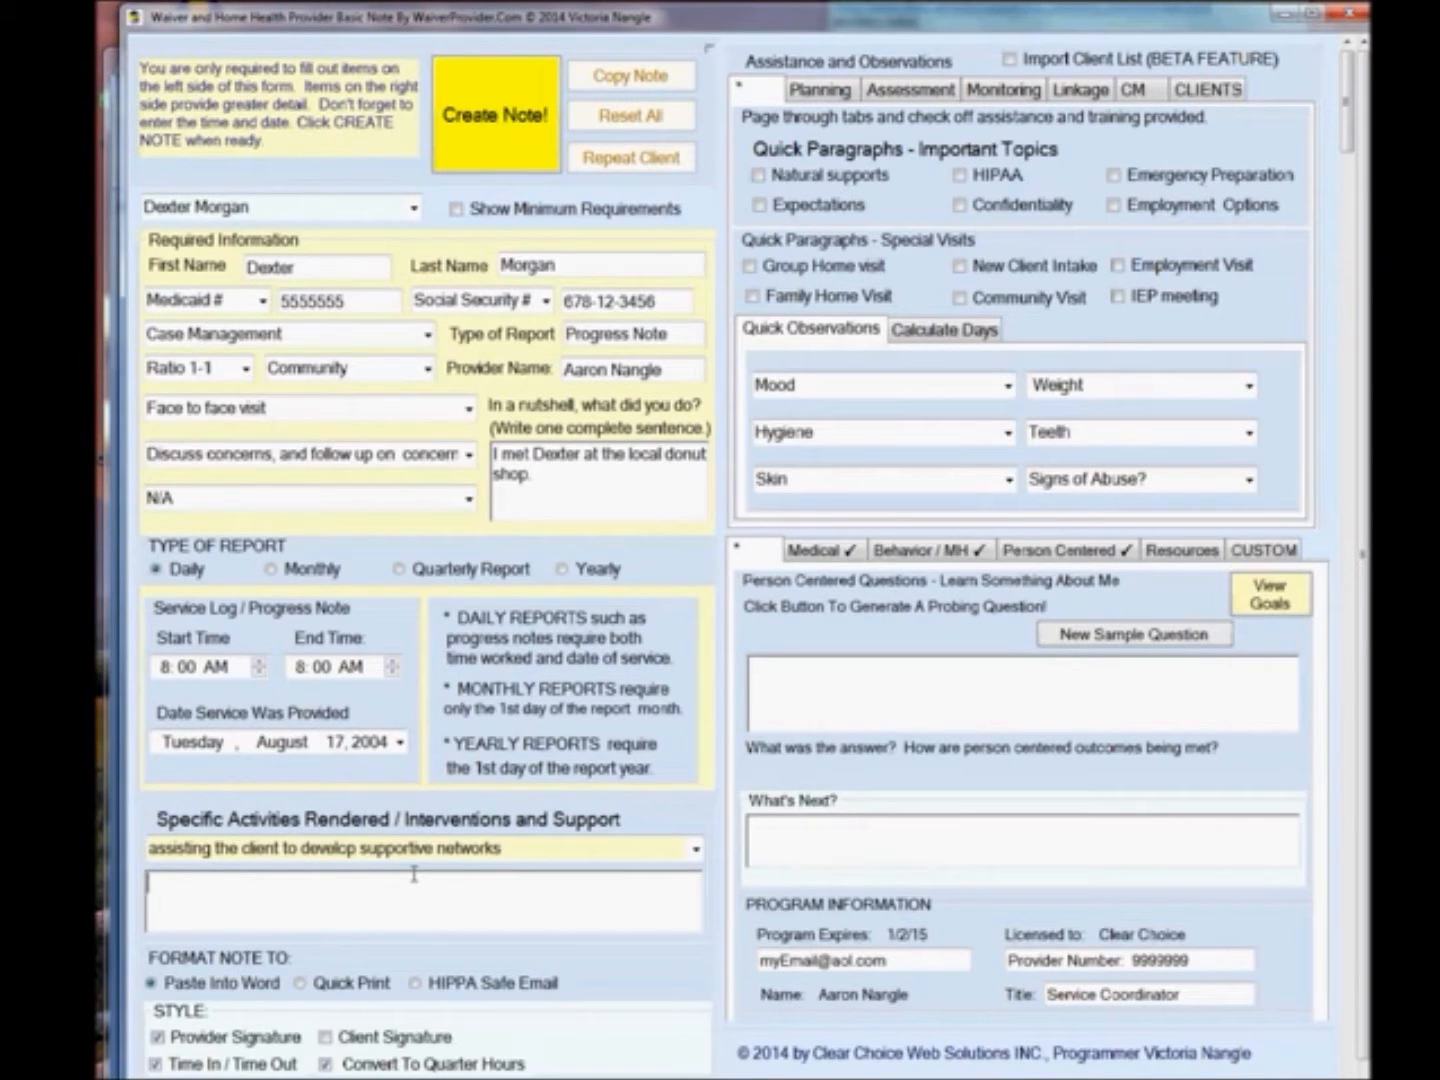
text(Dexter stated that he has trouble making friends.  I suggested )
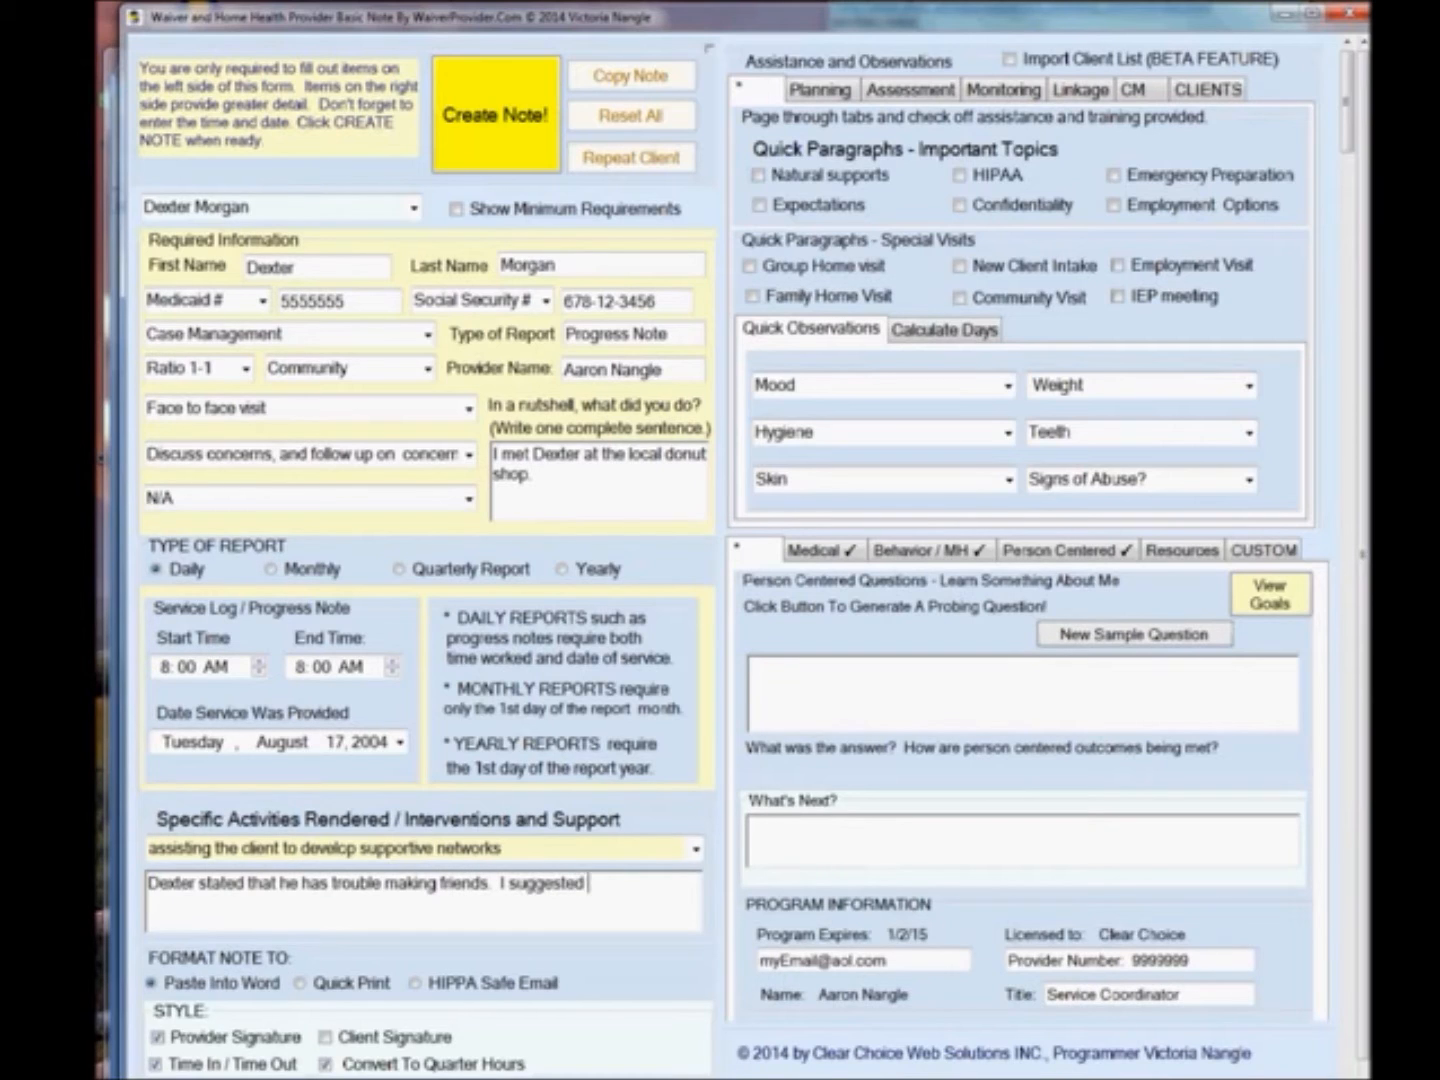
text(community activities)
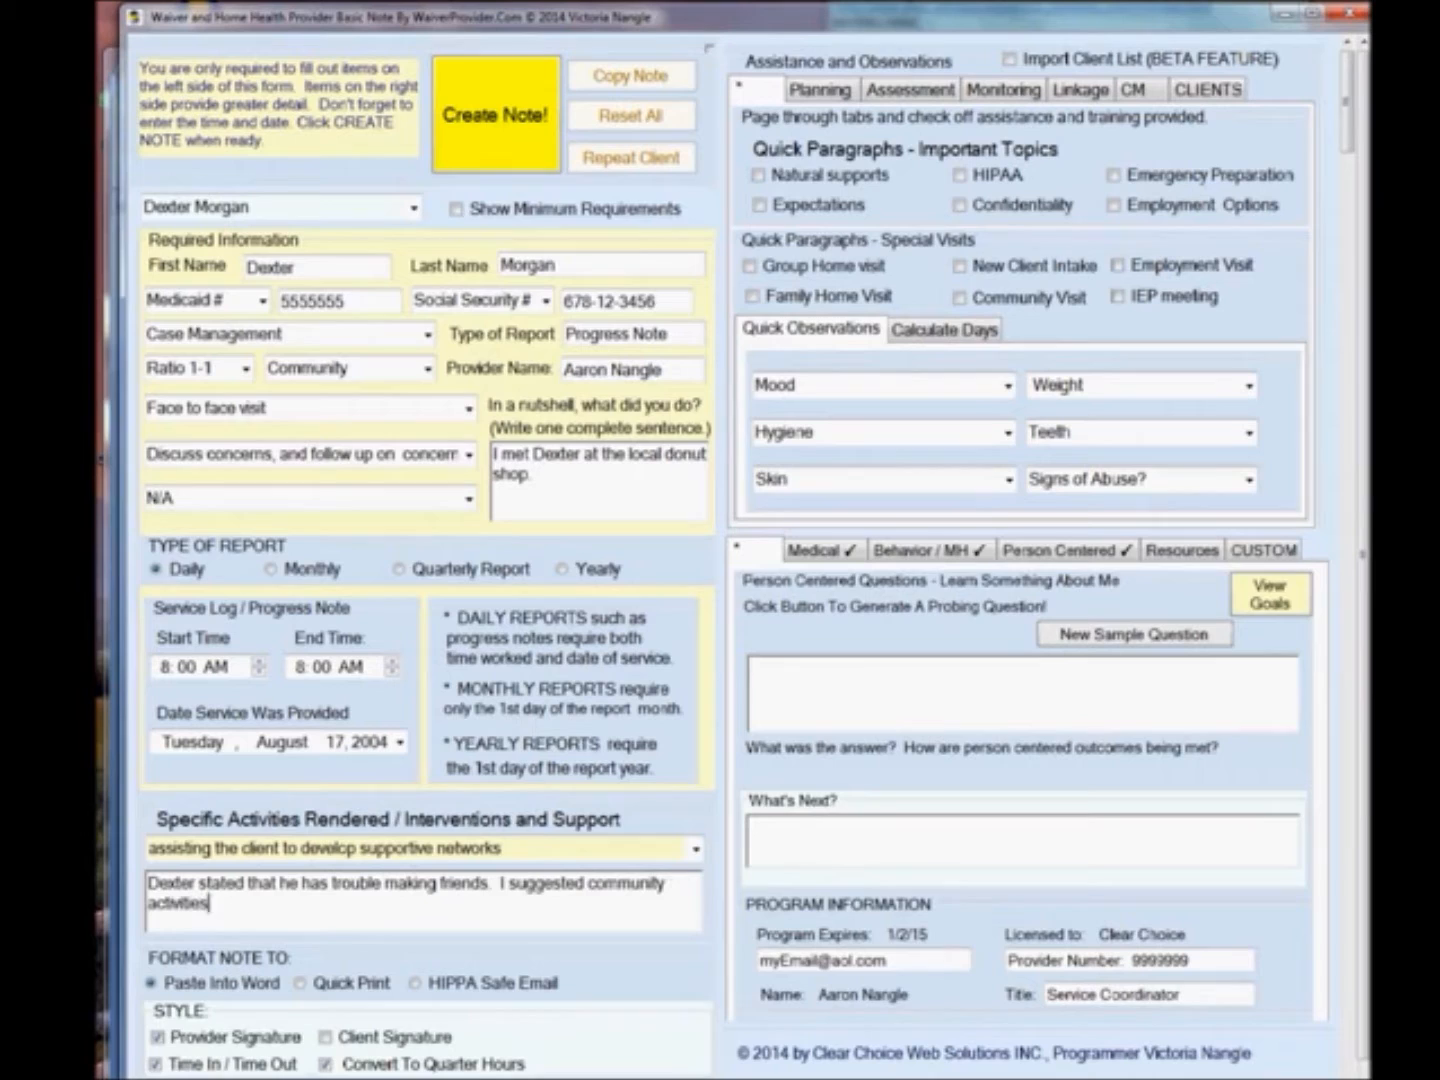
text( as a way to connect with e)
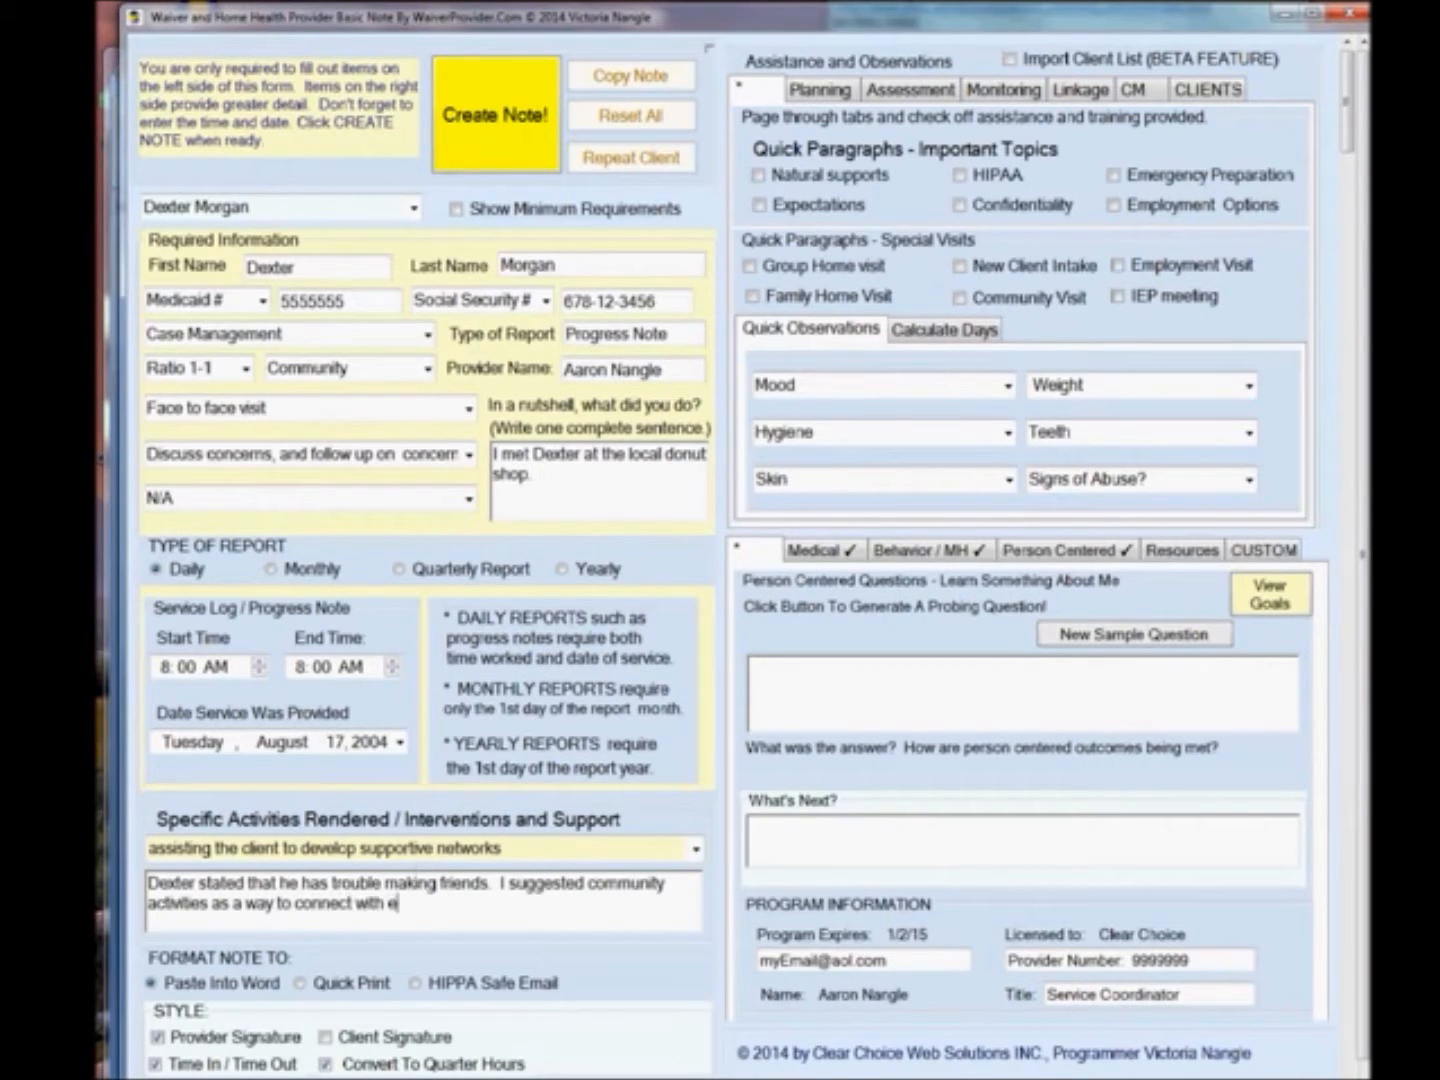
key(BackSpace)
text(people.  Dexter wants to)
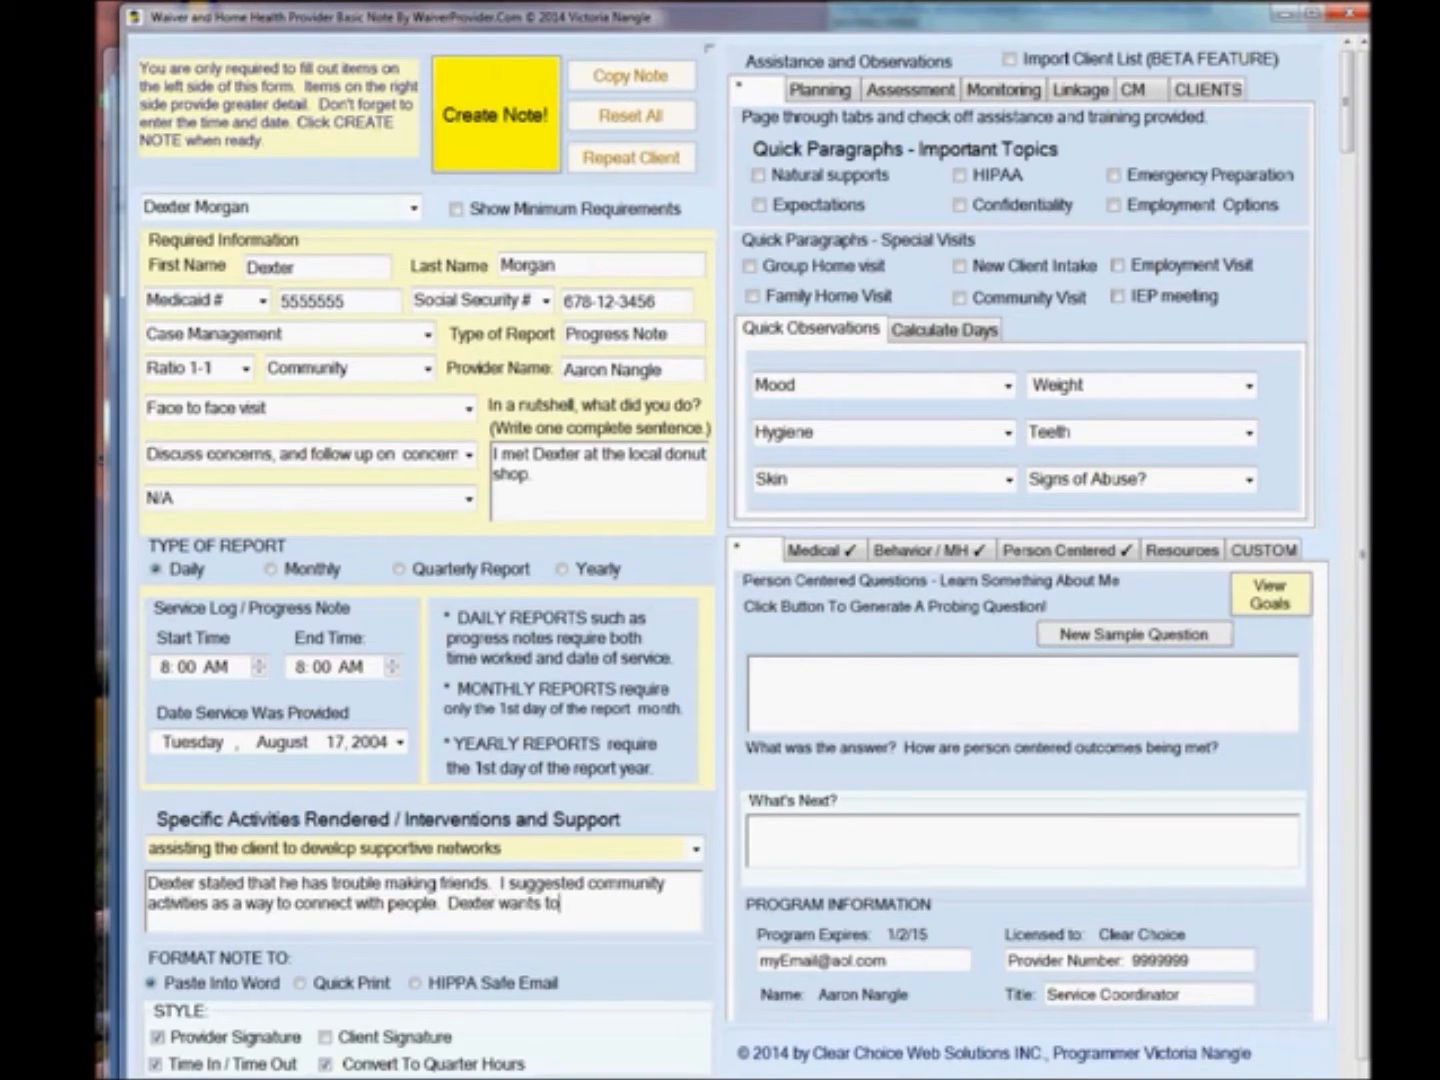
text( try a boating class.)
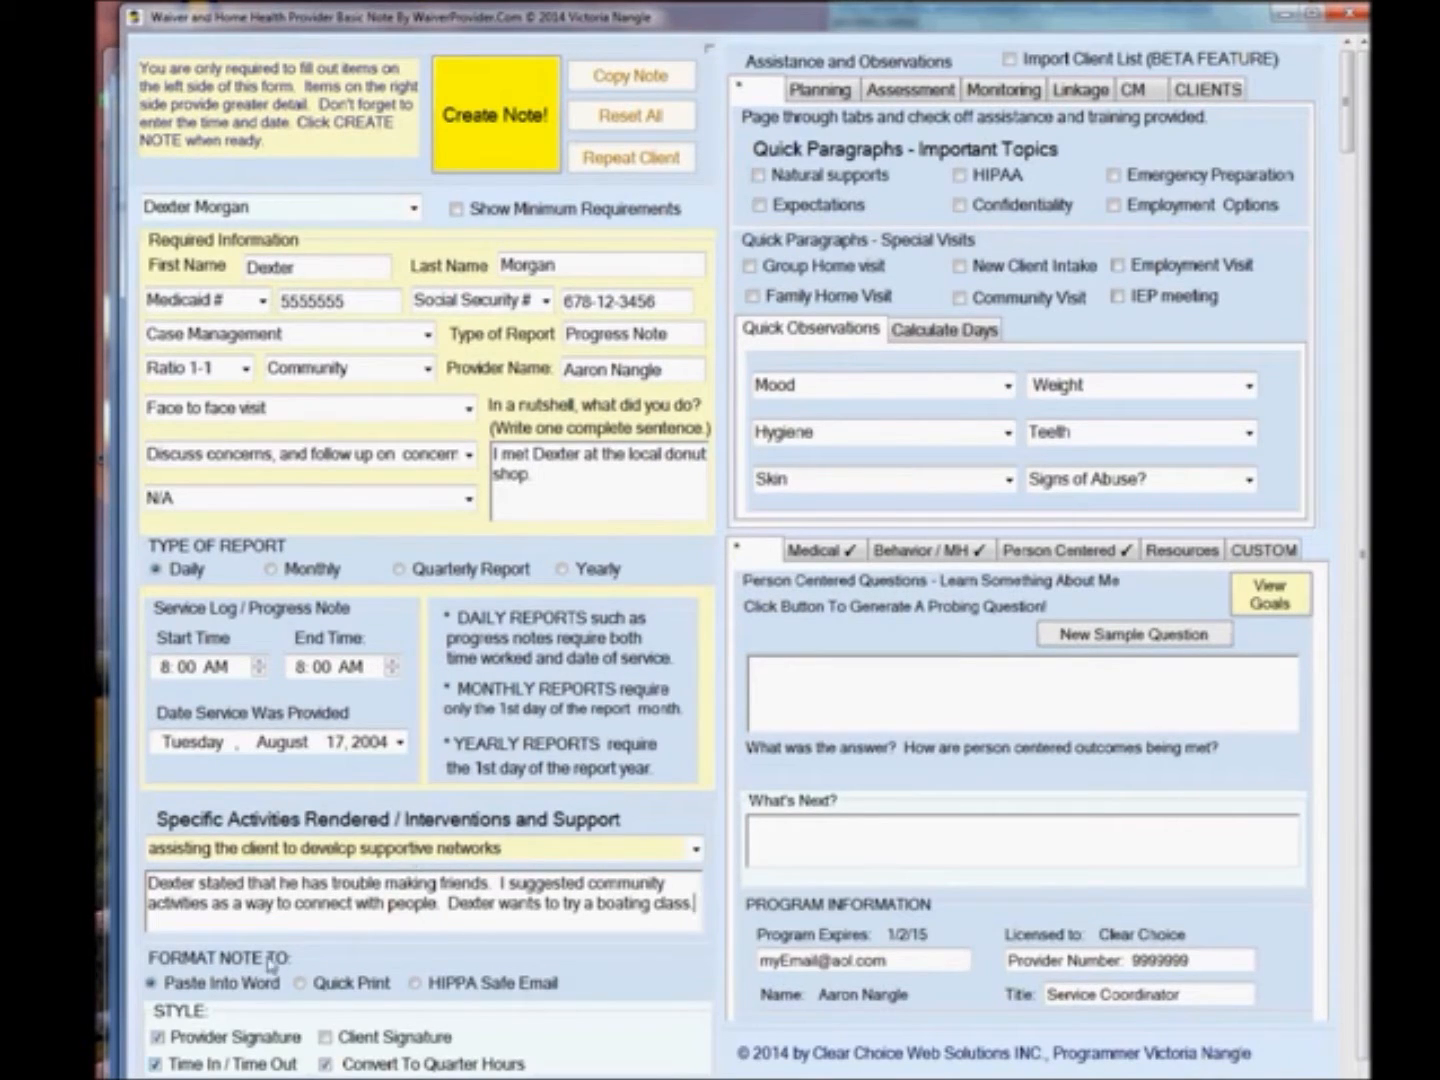
click(156, 1066)
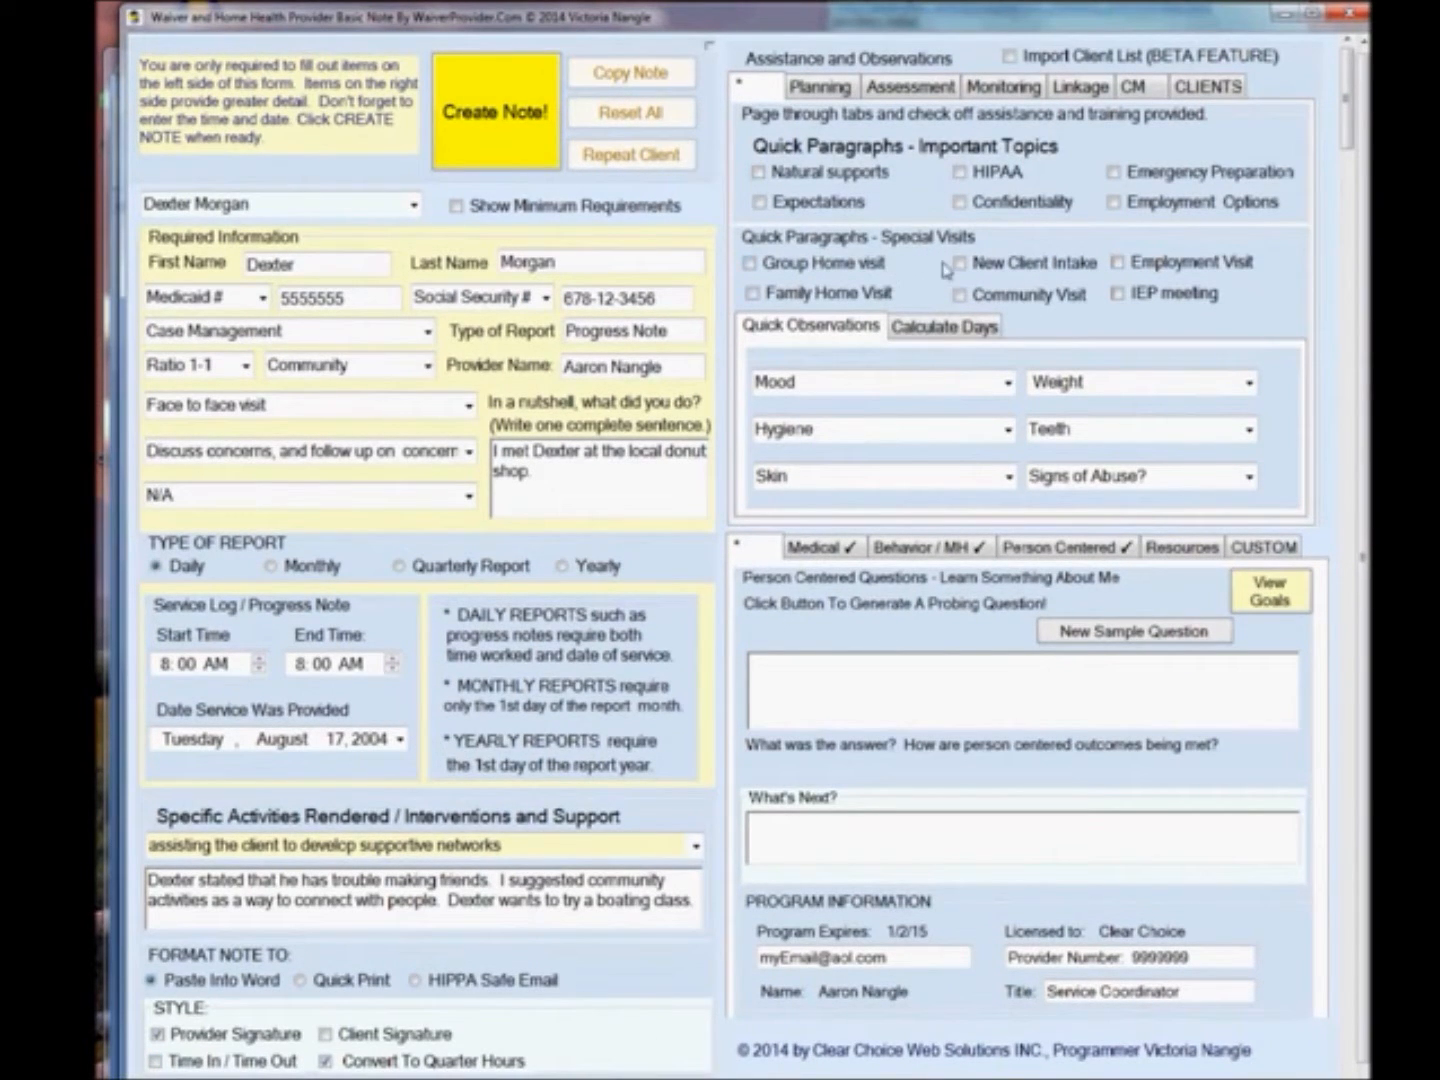
Check the Community Visit quick paragraph and set the mood observation to Appeared pleasant.
click(959, 298)
click(1005, 382)
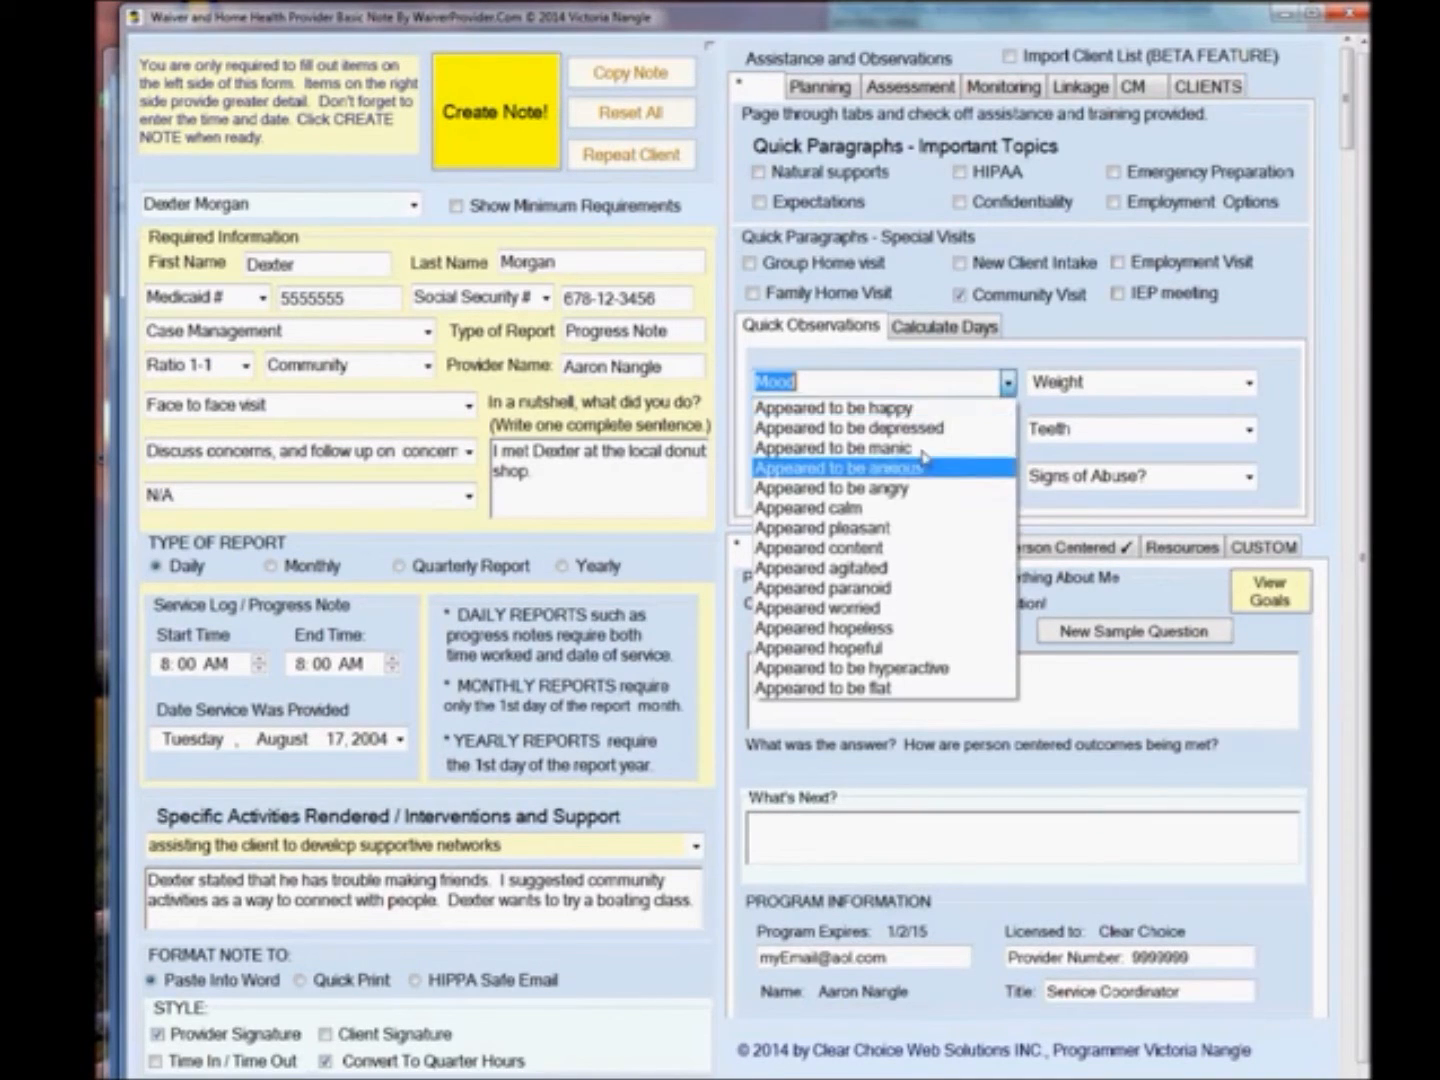
click(890, 527)
Enter the What's Next plan to help the client find a local, free boating class, and set the title to Case Manager.
click(833, 822)
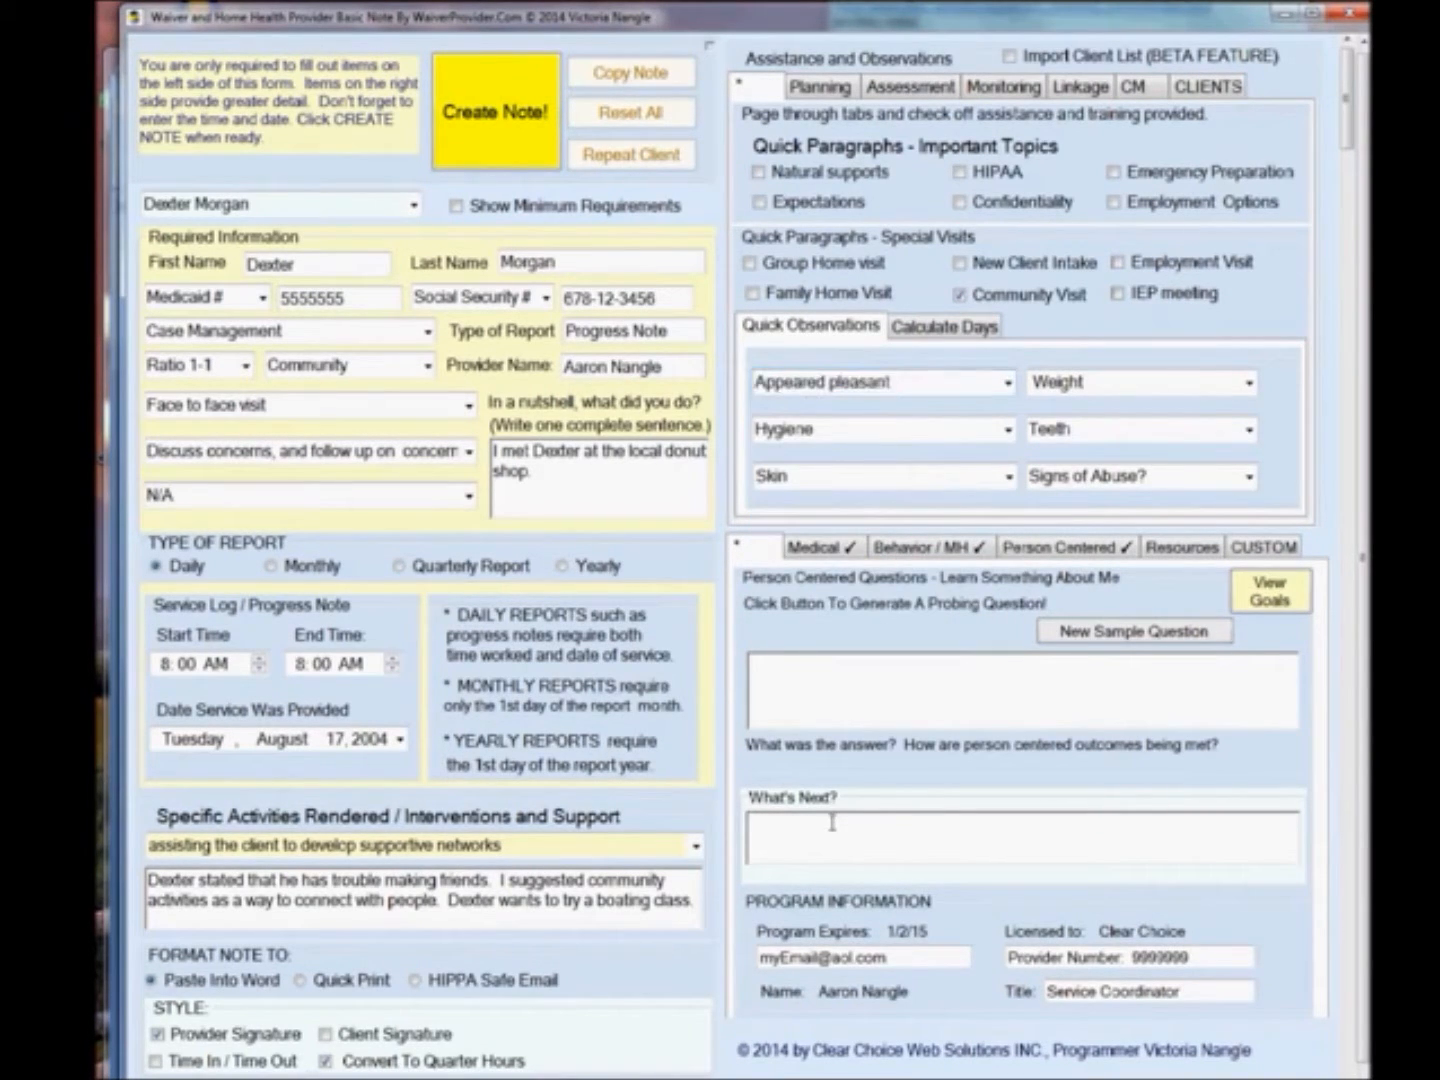
text(I will assist Dexter to find a local, free )
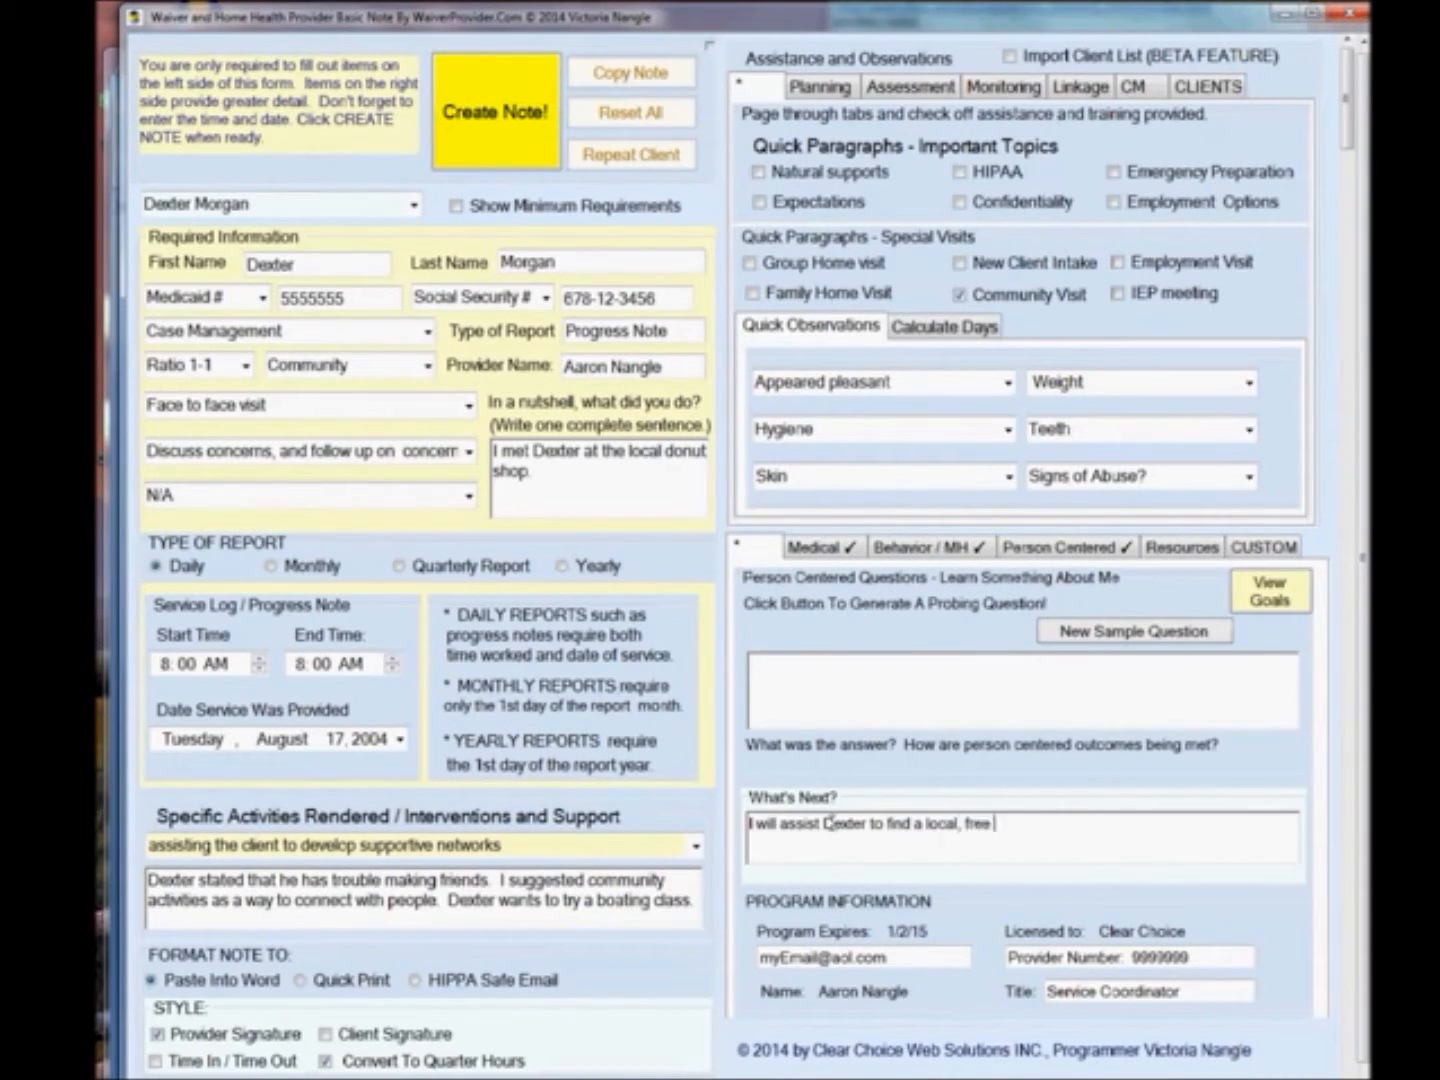
text(boating class.)
key(Tab)
text(Case Manager)
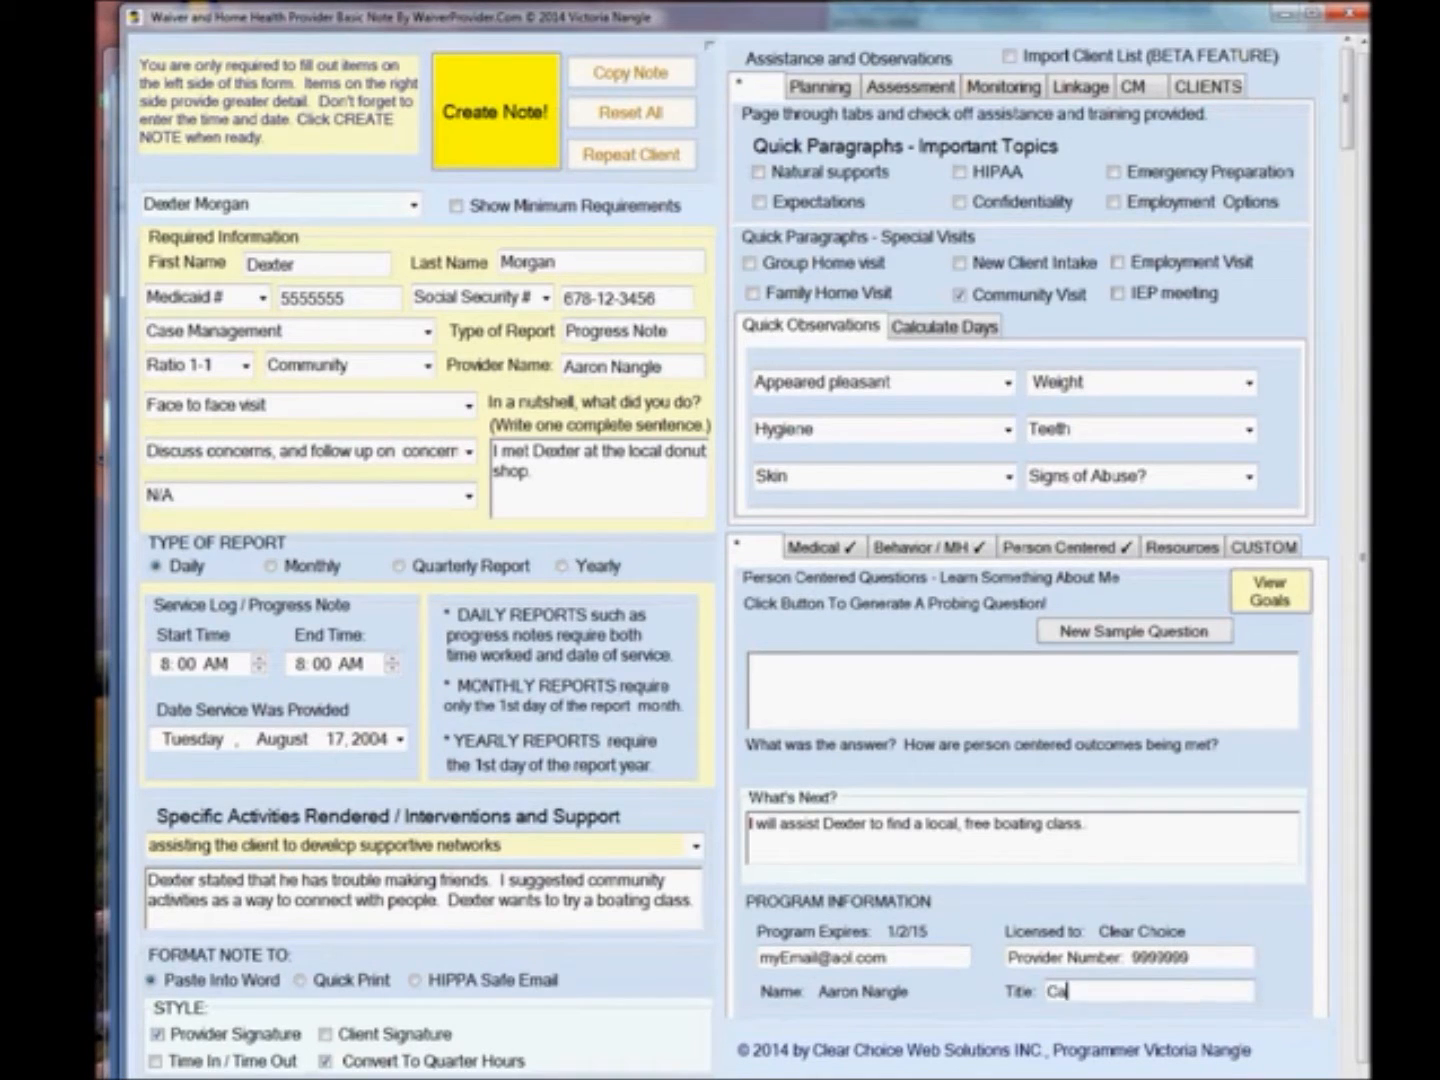
Create the caseworker note and paste it into the blank Word document.
click(483, 134)
click(932, 820)
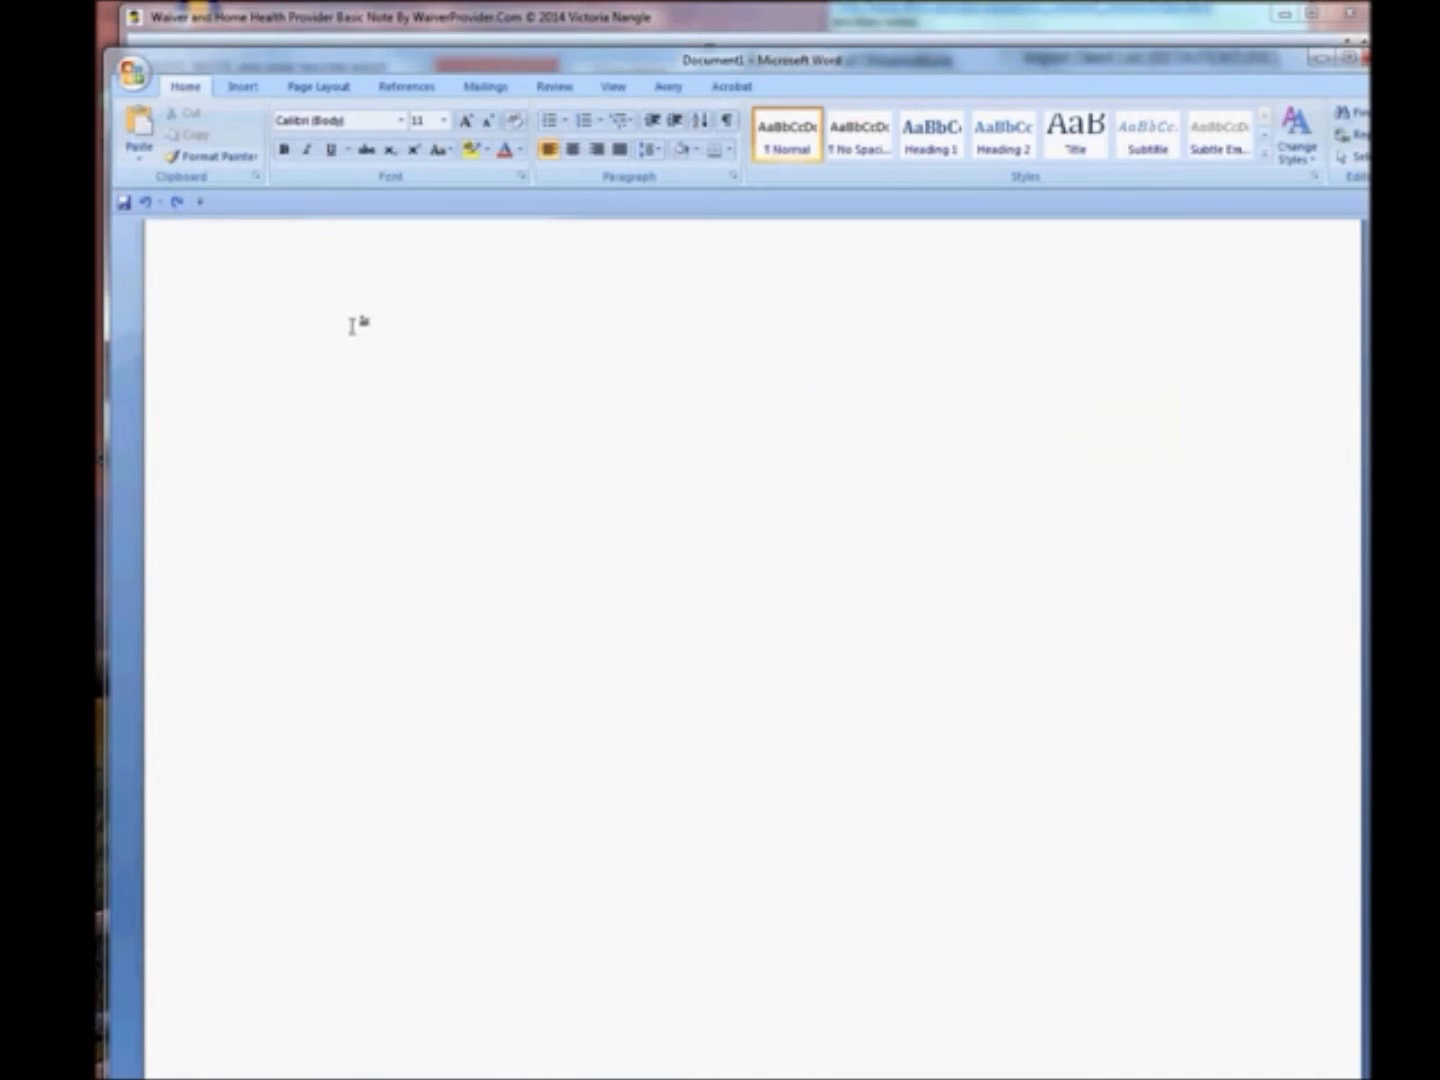
right_click(345, 356)
click(401, 420)
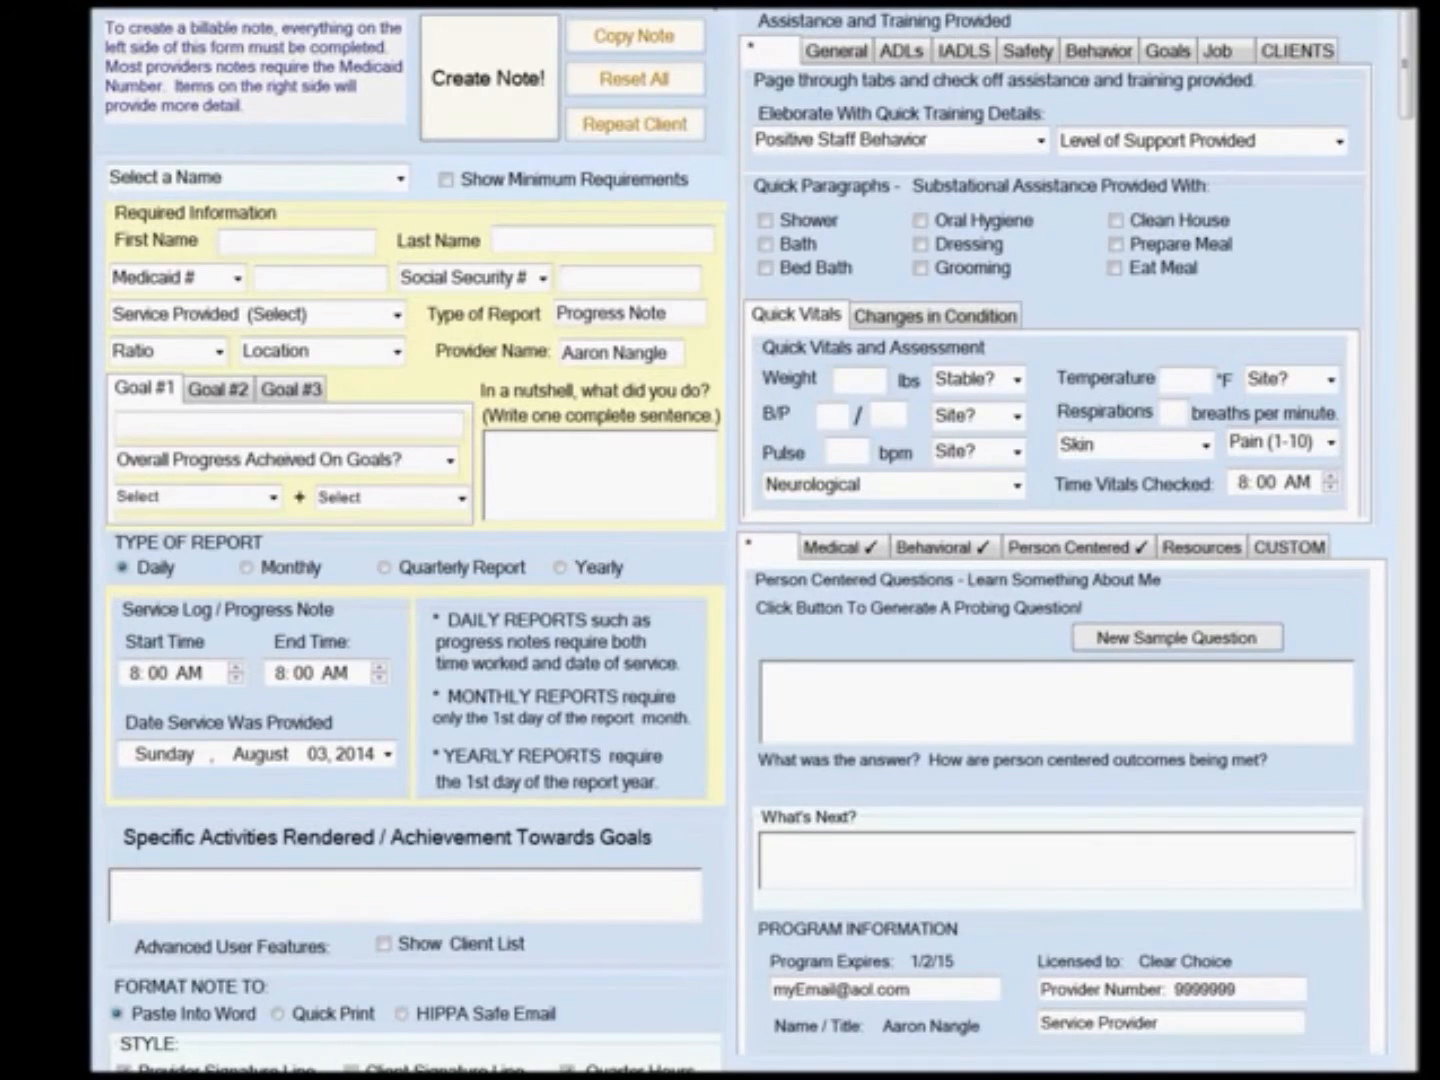
Start a new note for the Jane Doe sample client with service provided set to Adult Companion.
click(402, 182)
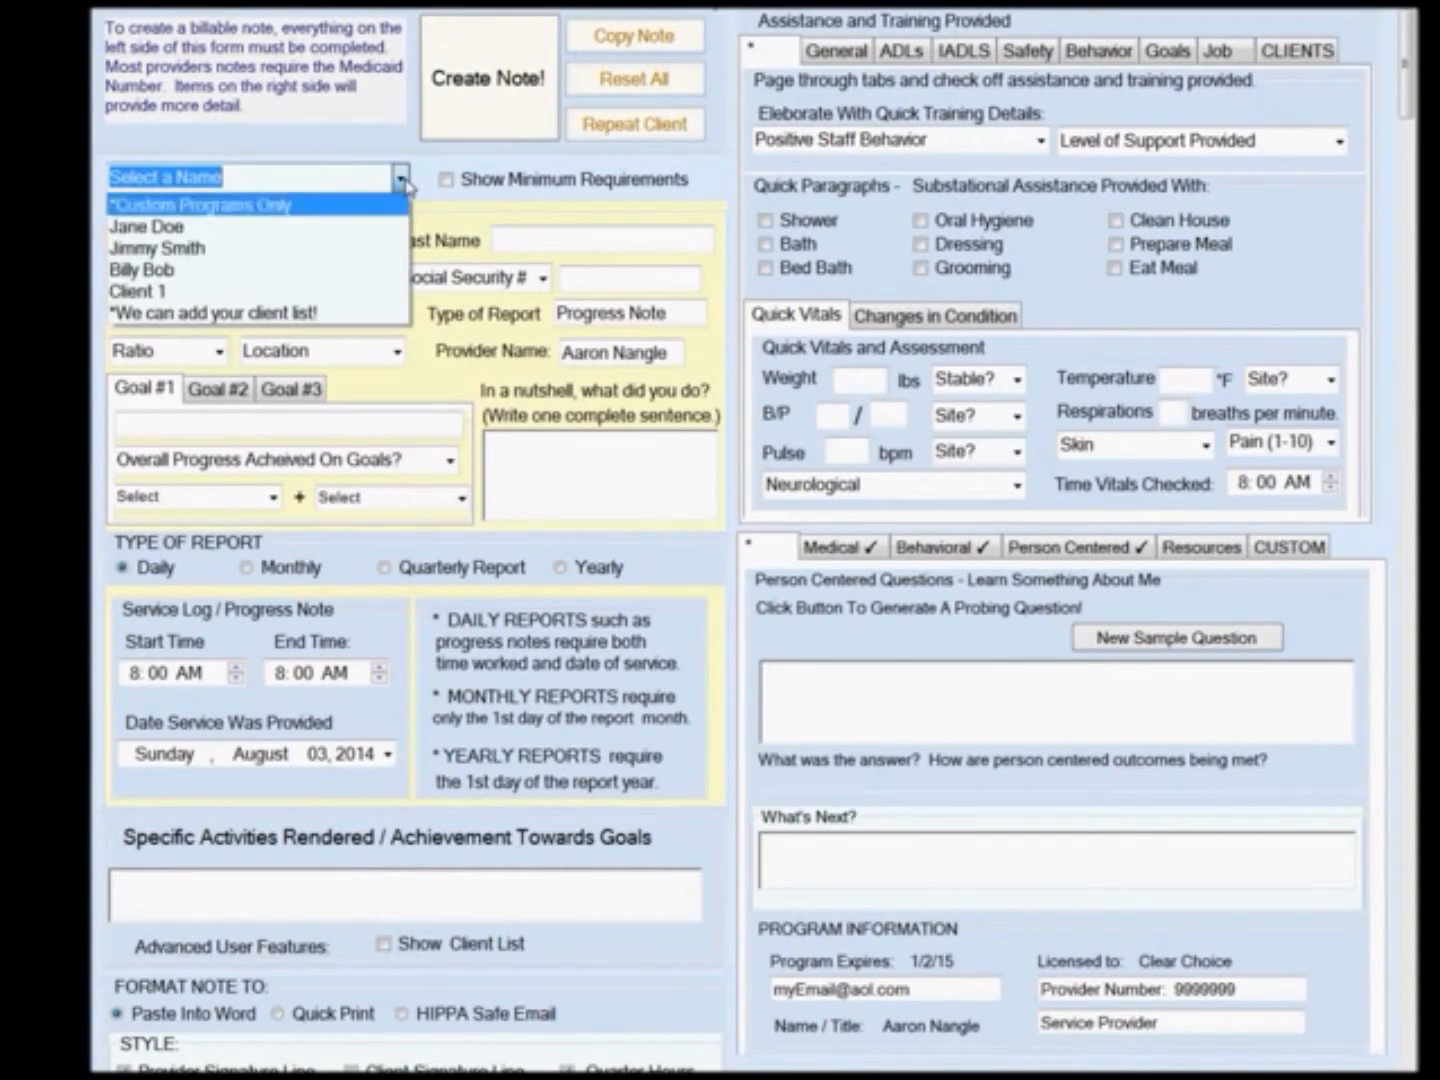
click(337, 232)
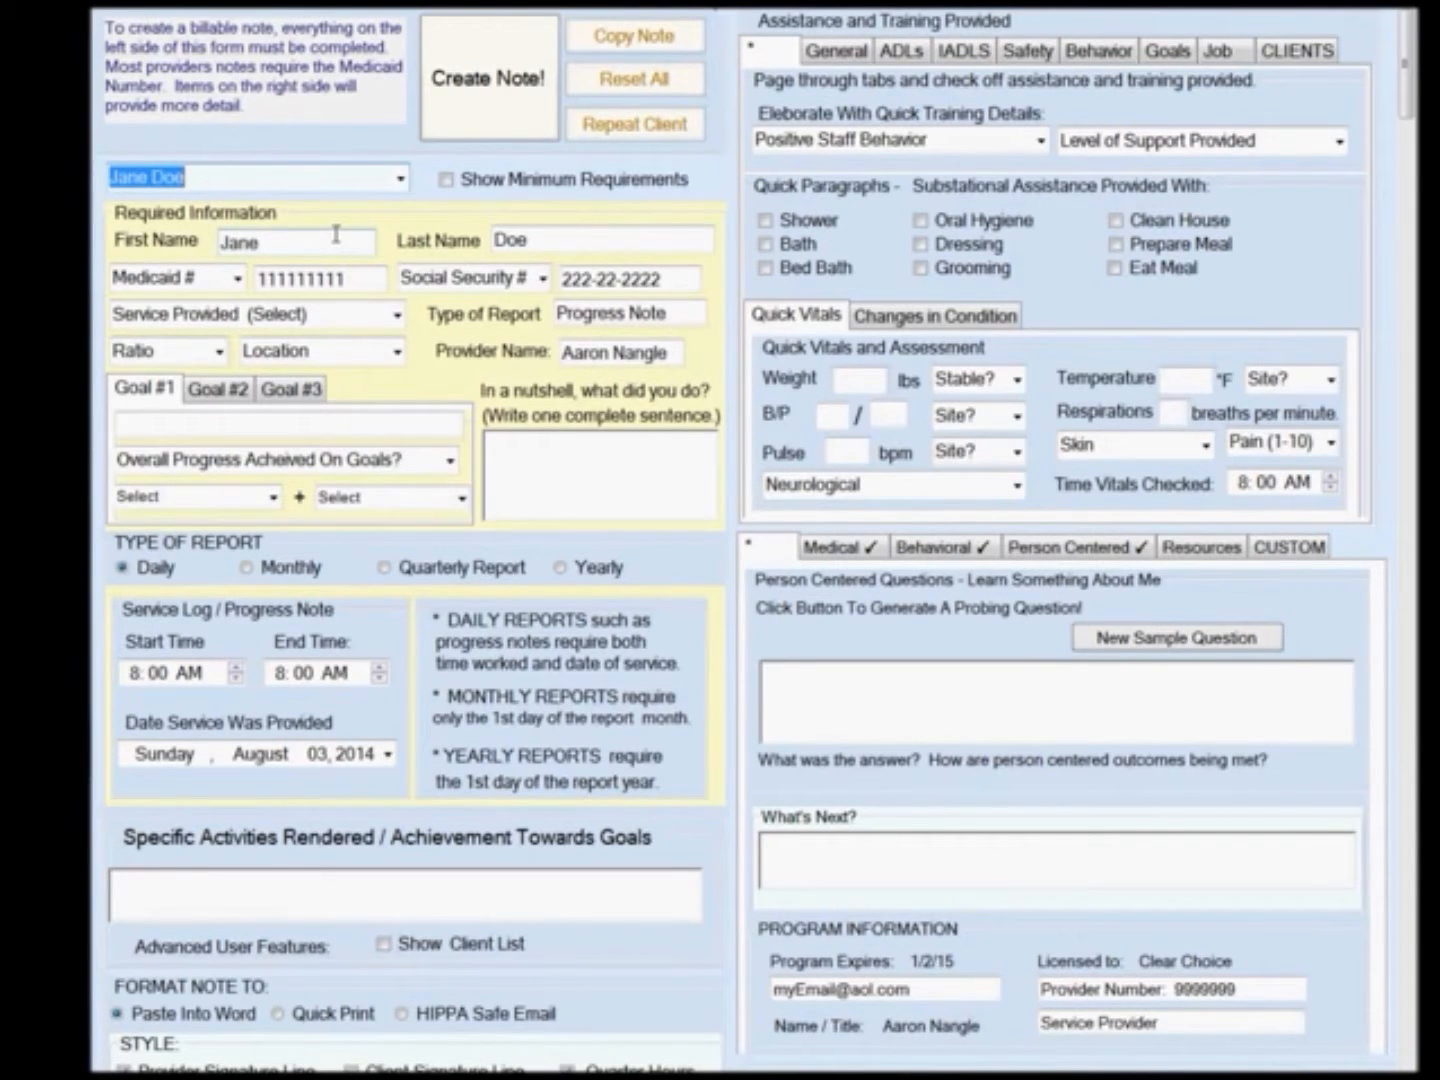
click(398, 317)
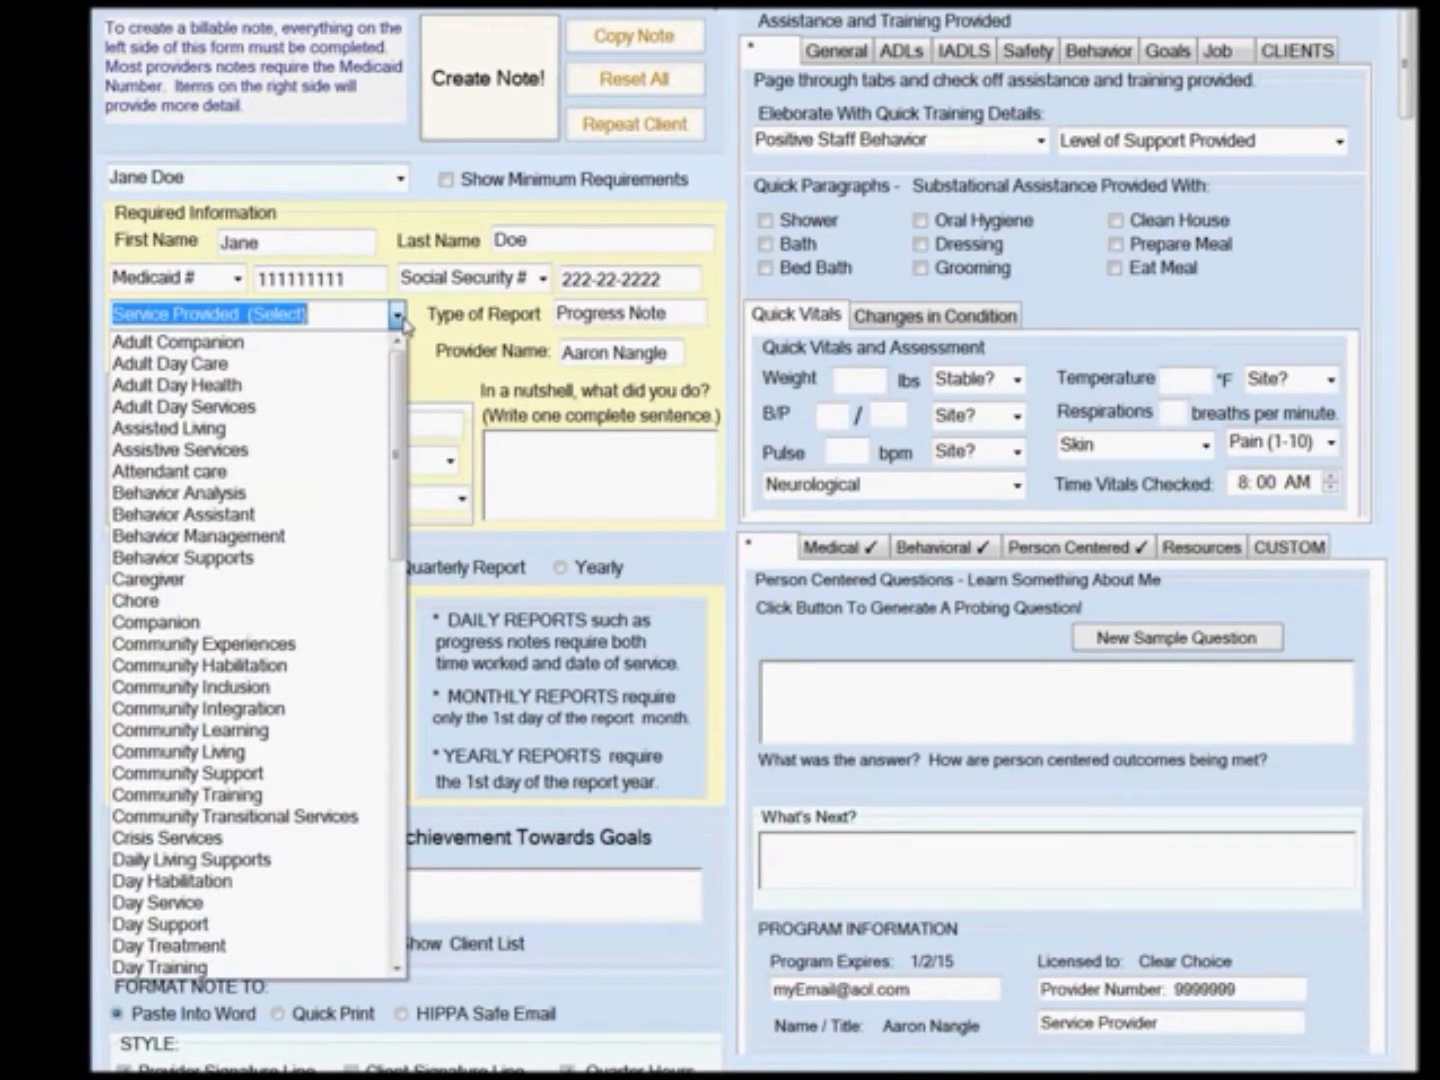
click(360, 343)
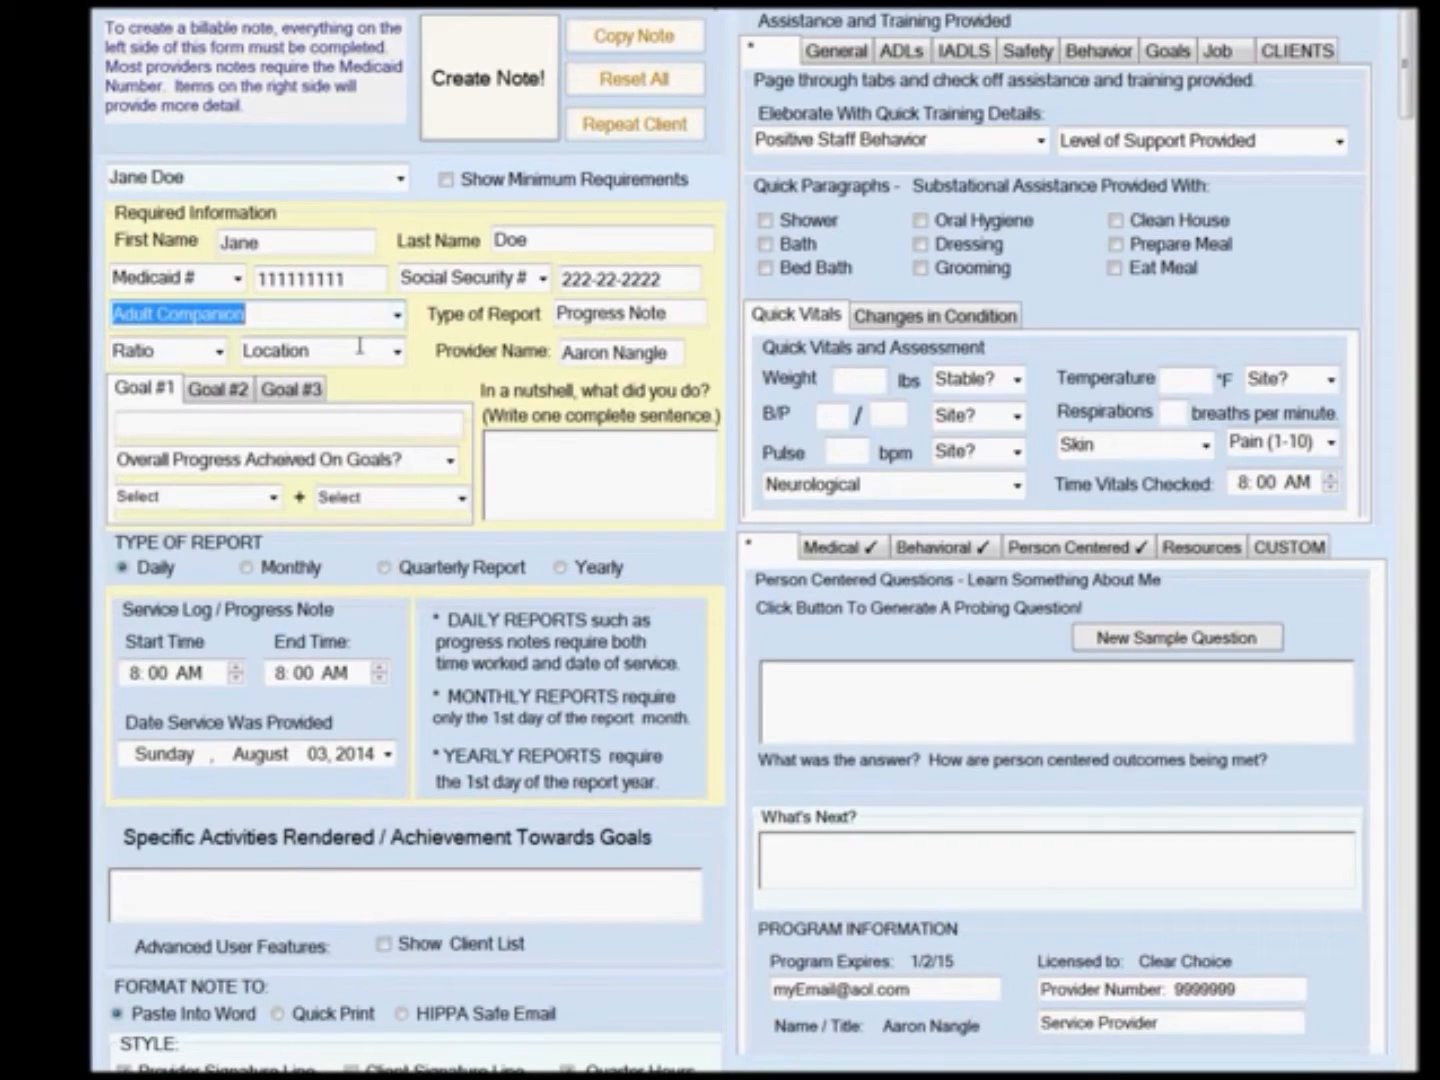
Set the ratio to 1-1 and the location to Person's Home.
click(219, 351)
click(185, 380)
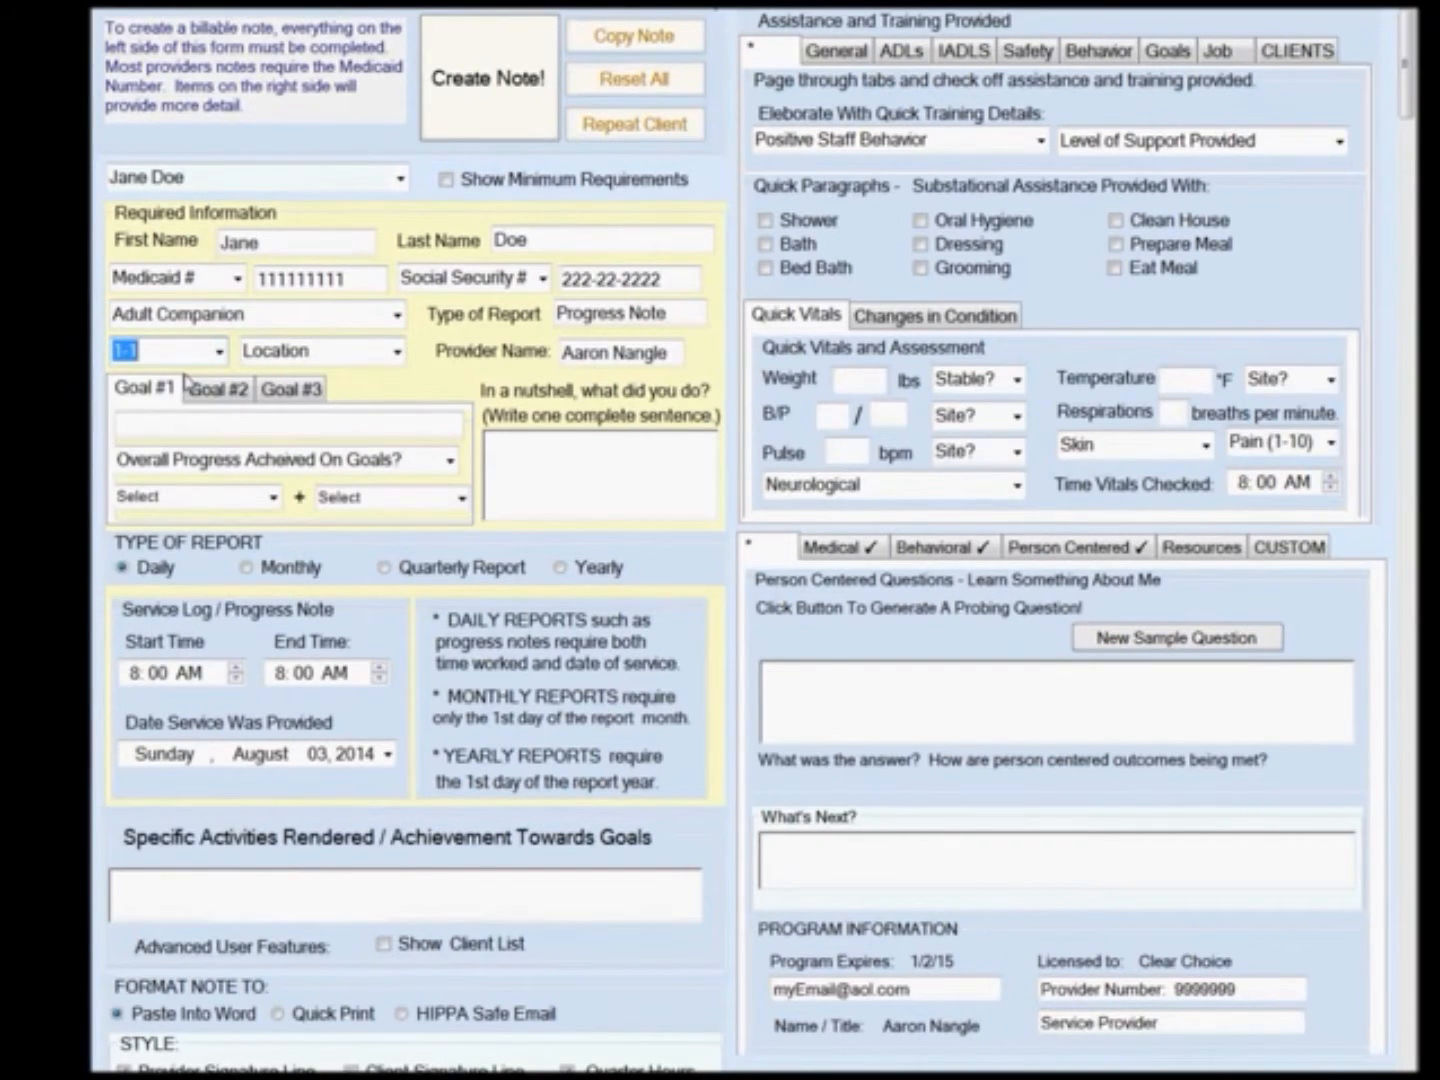
click(395, 353)
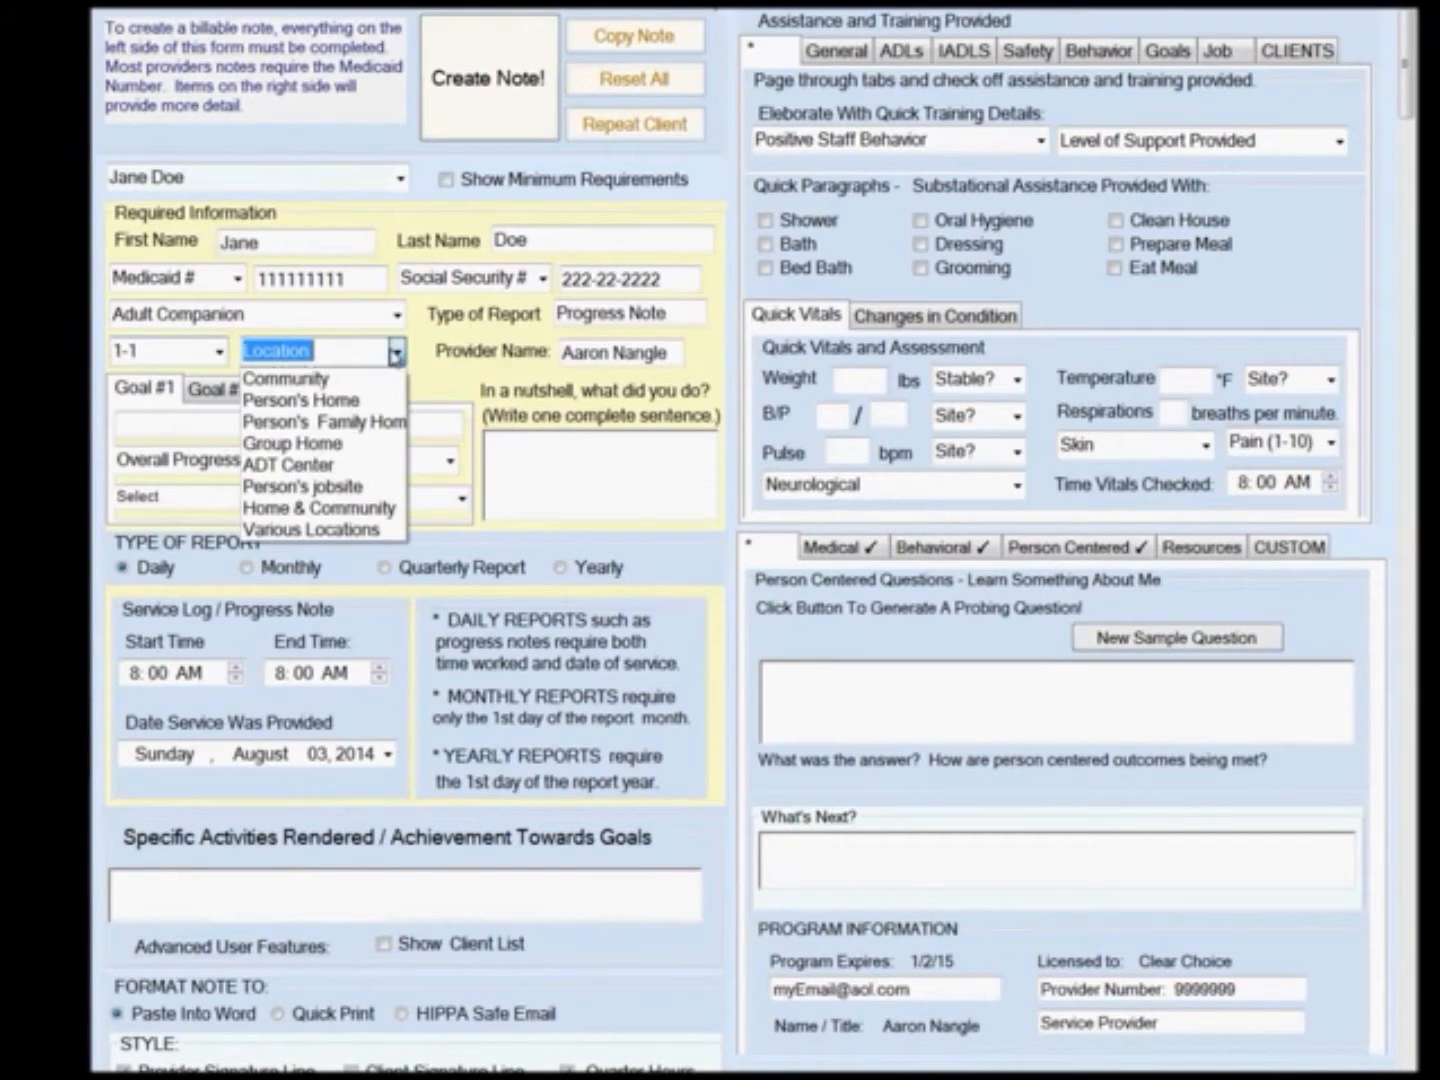
click(360, 401)
Enter Goal #1 as Gave Bath and set overall progress to Making Progress on Goals.
click(365, 421)
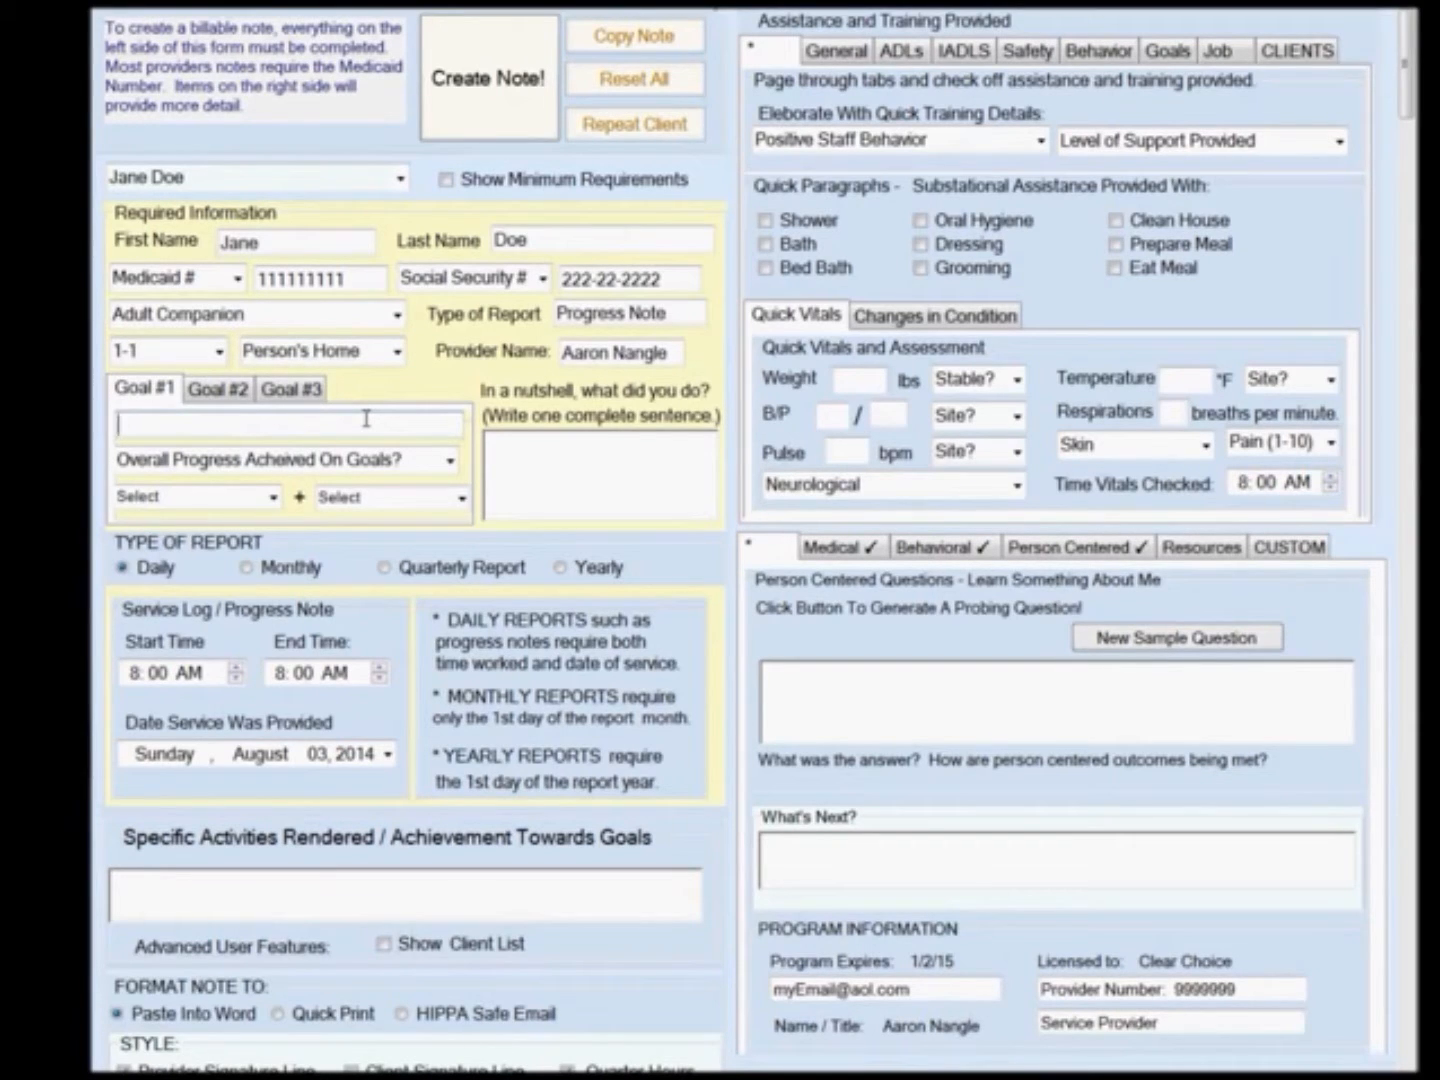
text(Gave Bath)
click(450, 461)
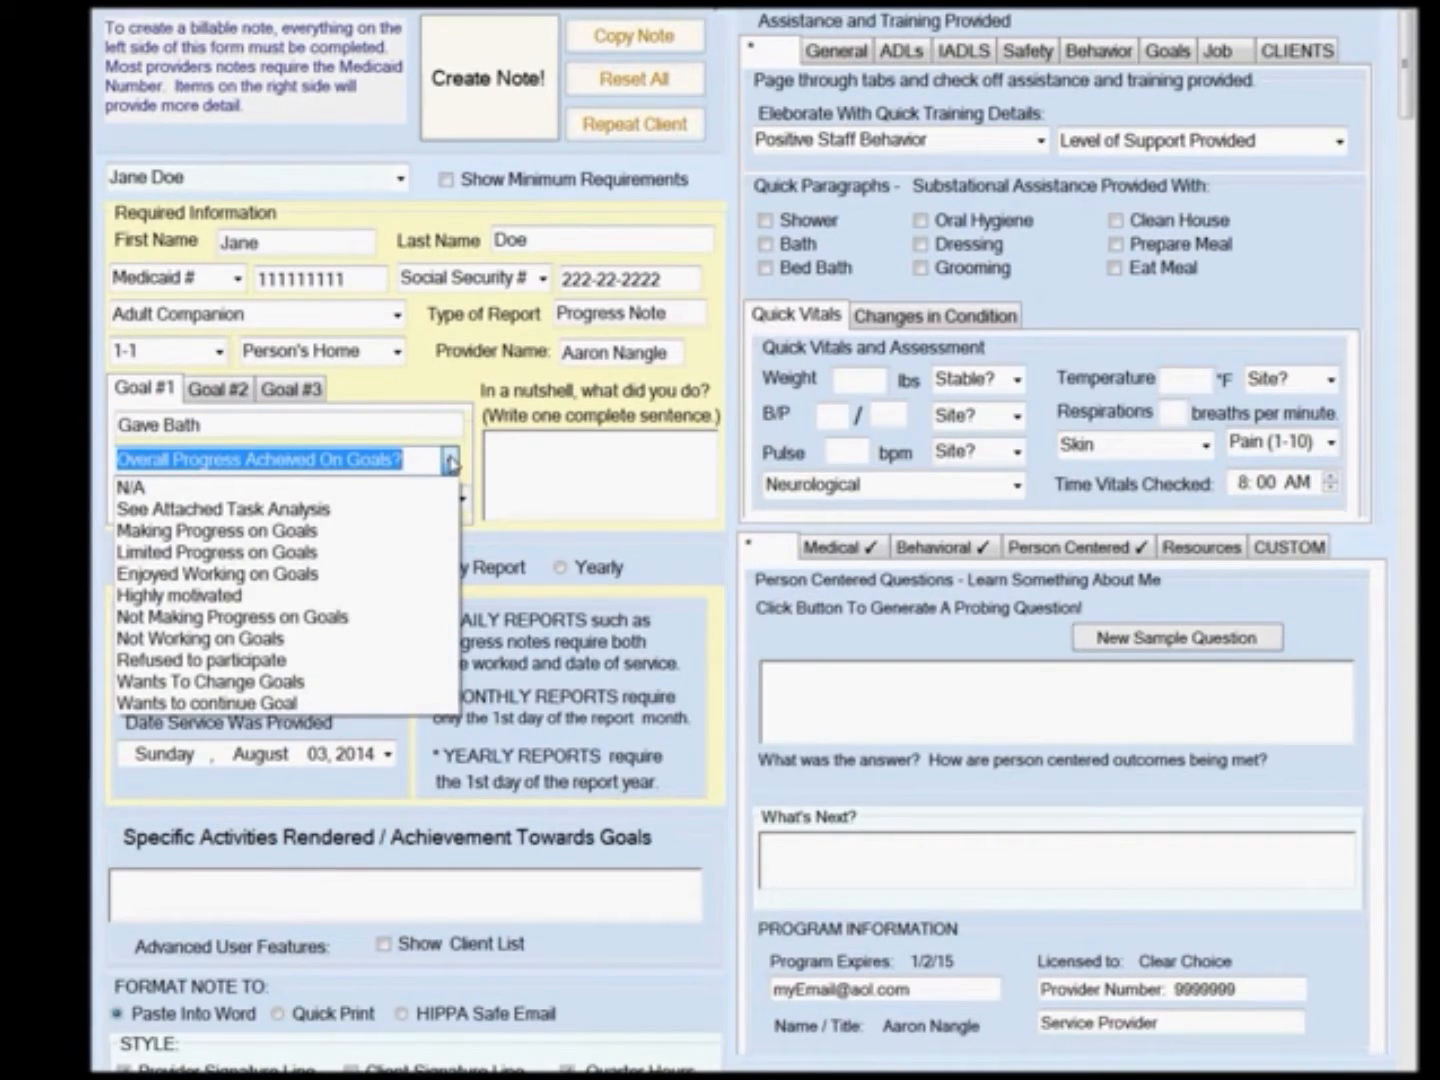
click(374, 531)
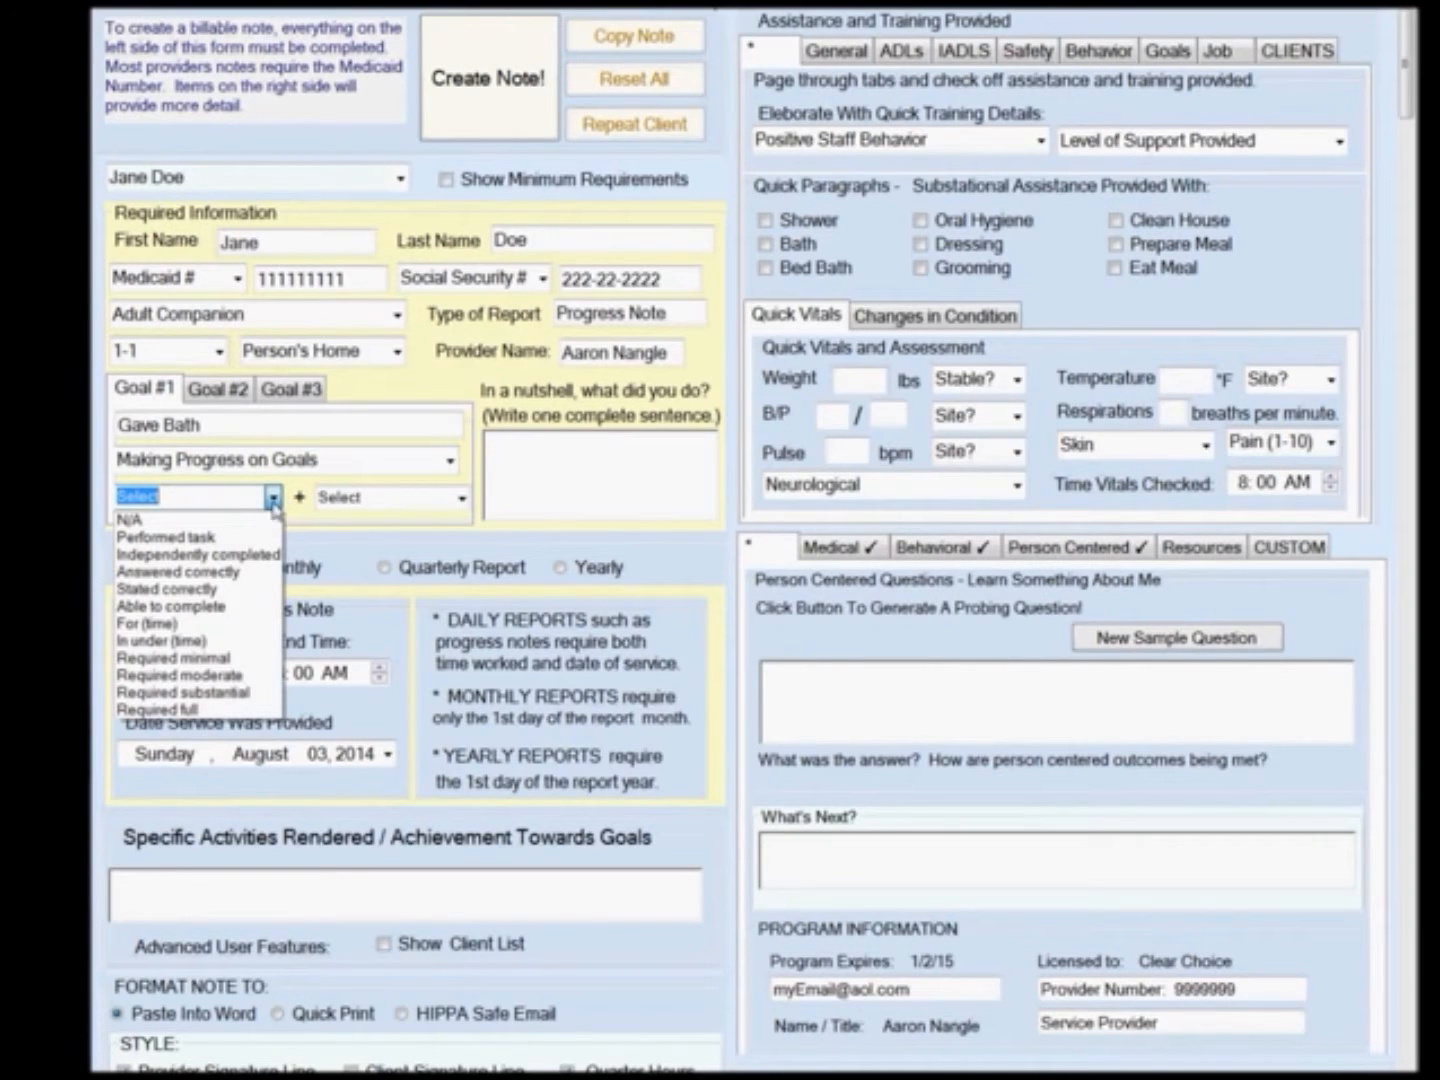
Set the goal support level to Required substantial plus verbal and physical prompts.
click(250, 690)
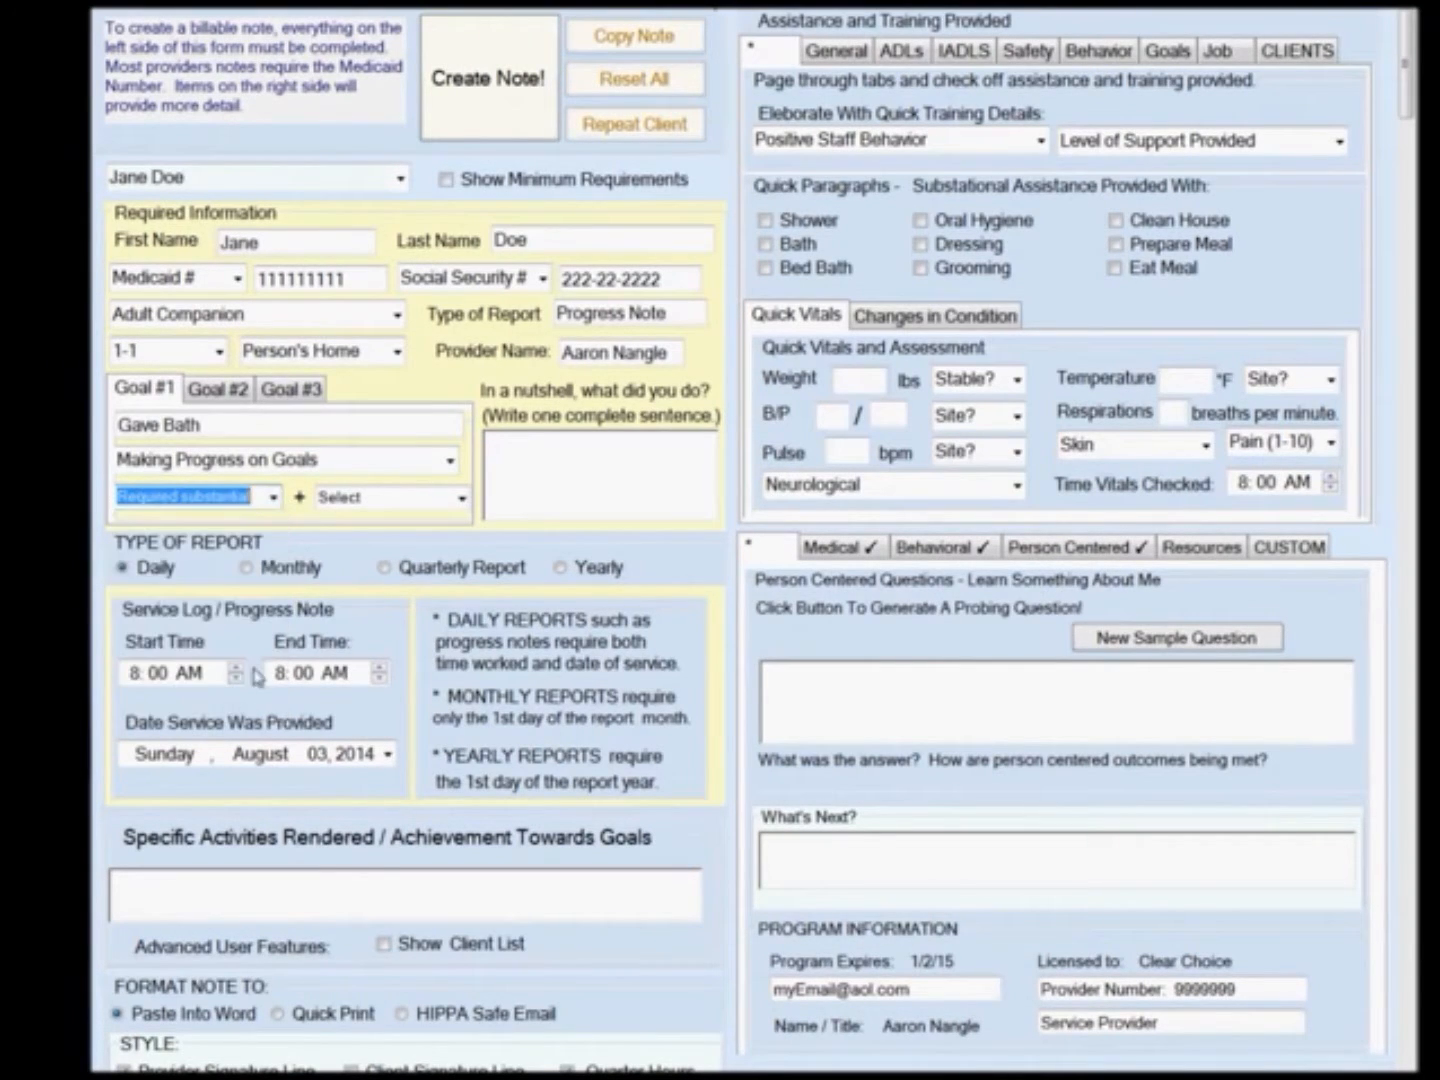
click(462, 497)
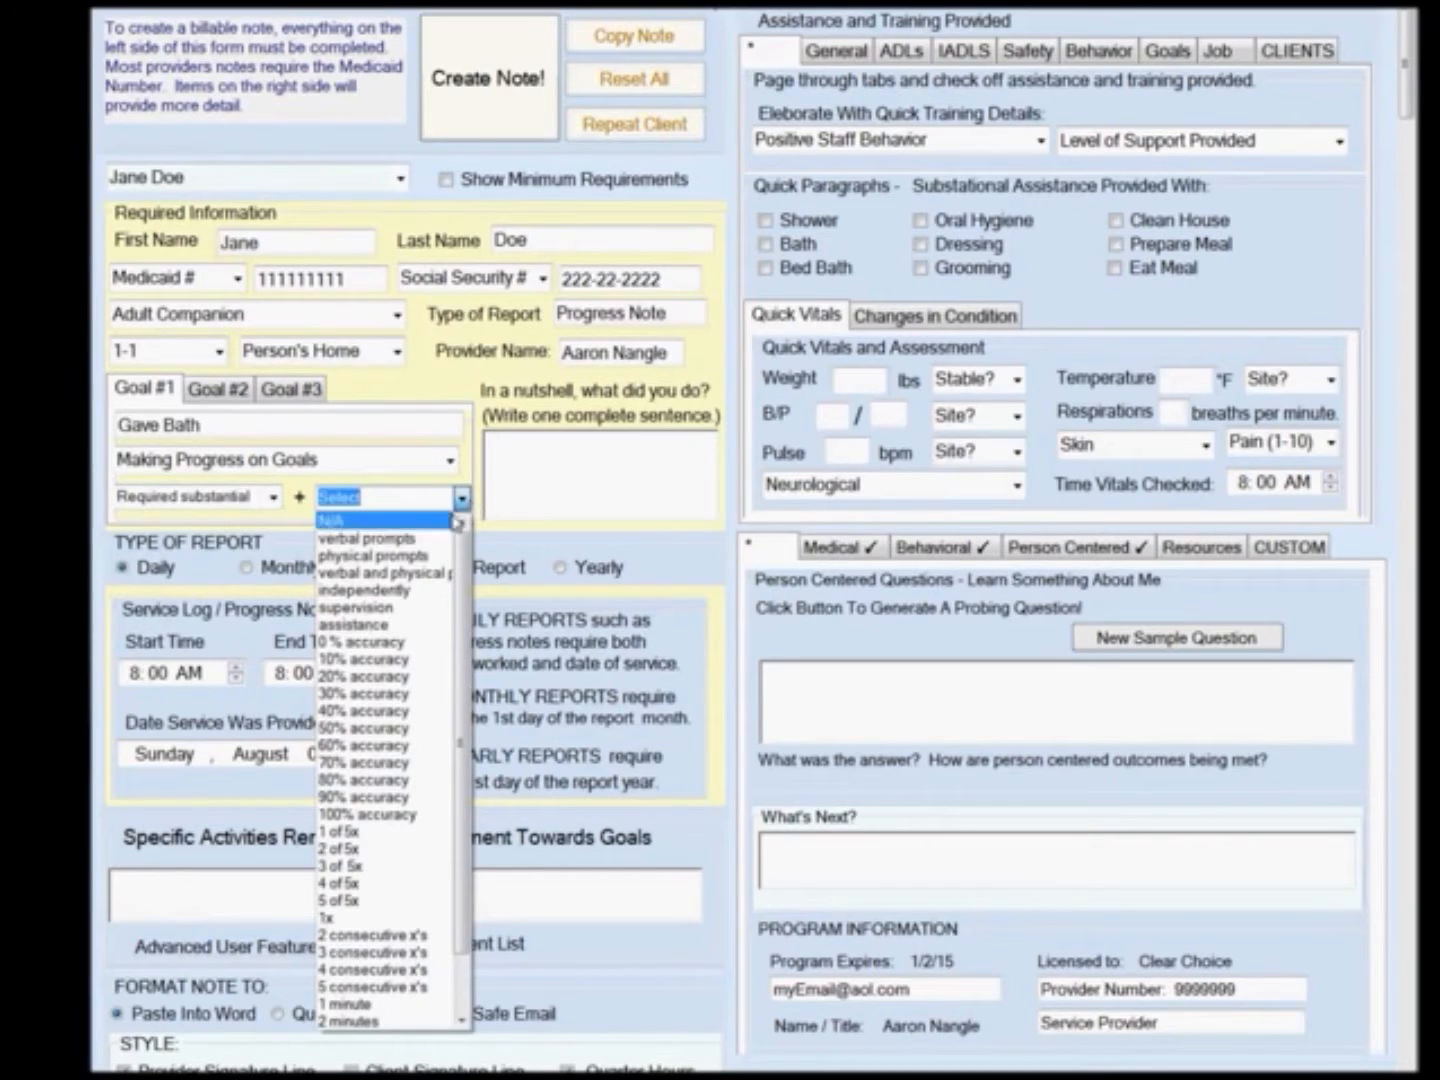
click(419, 563)
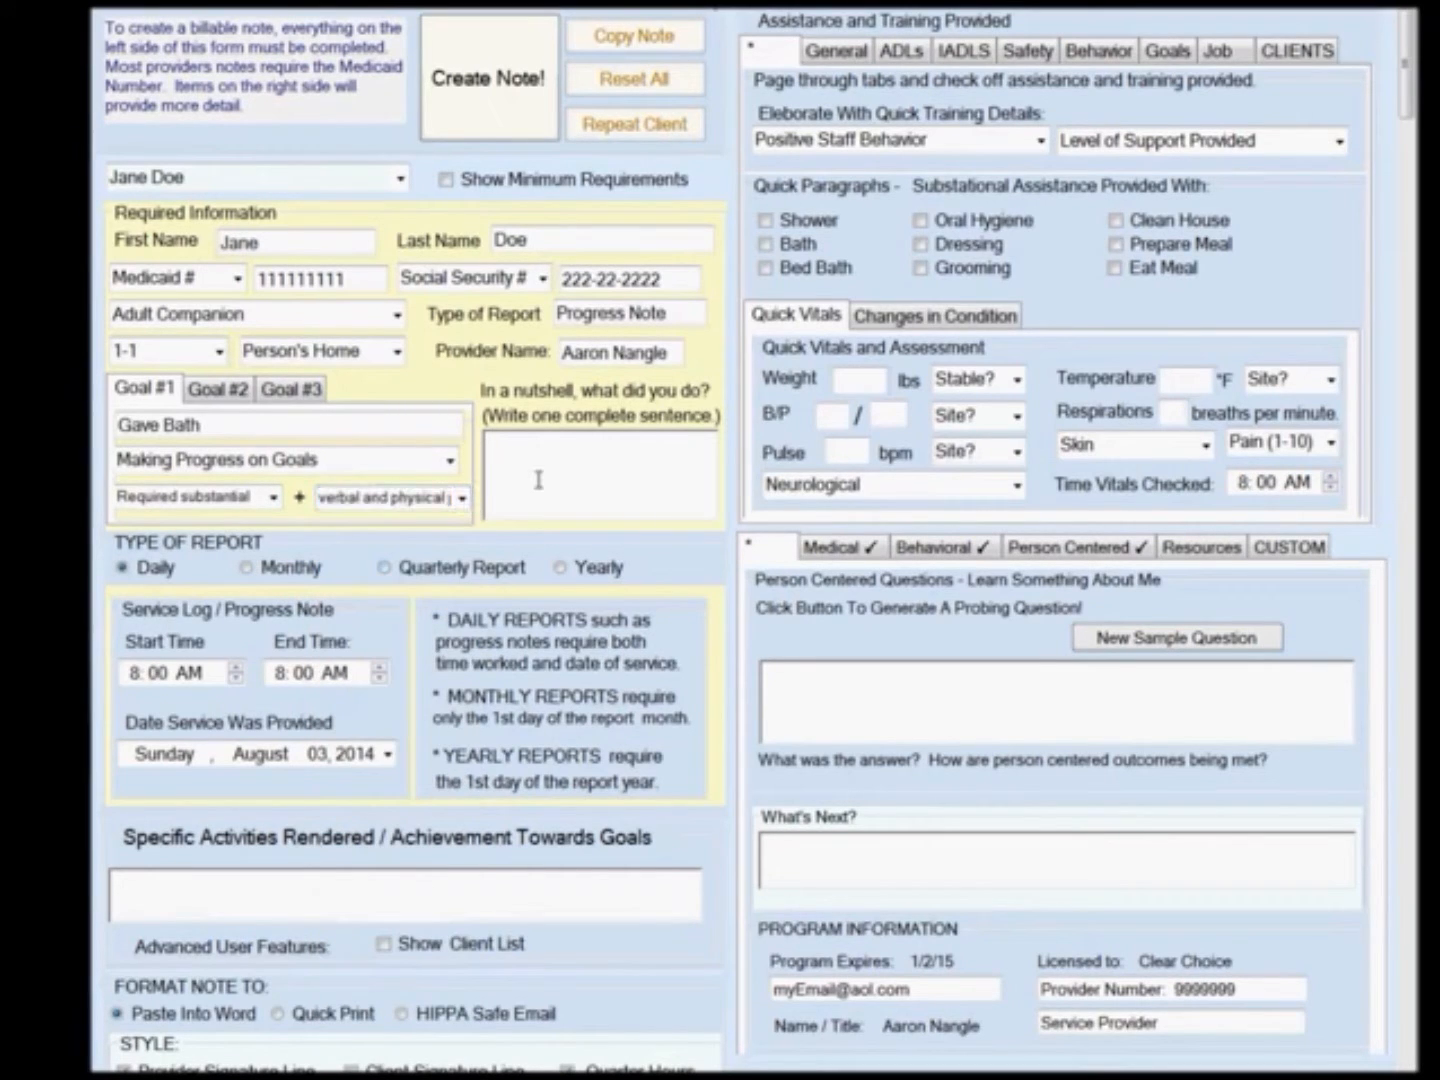
Write the nutshell sentence: I am teaching Jane to be more independent with her bath.
click(538, 481)
text(I am t)
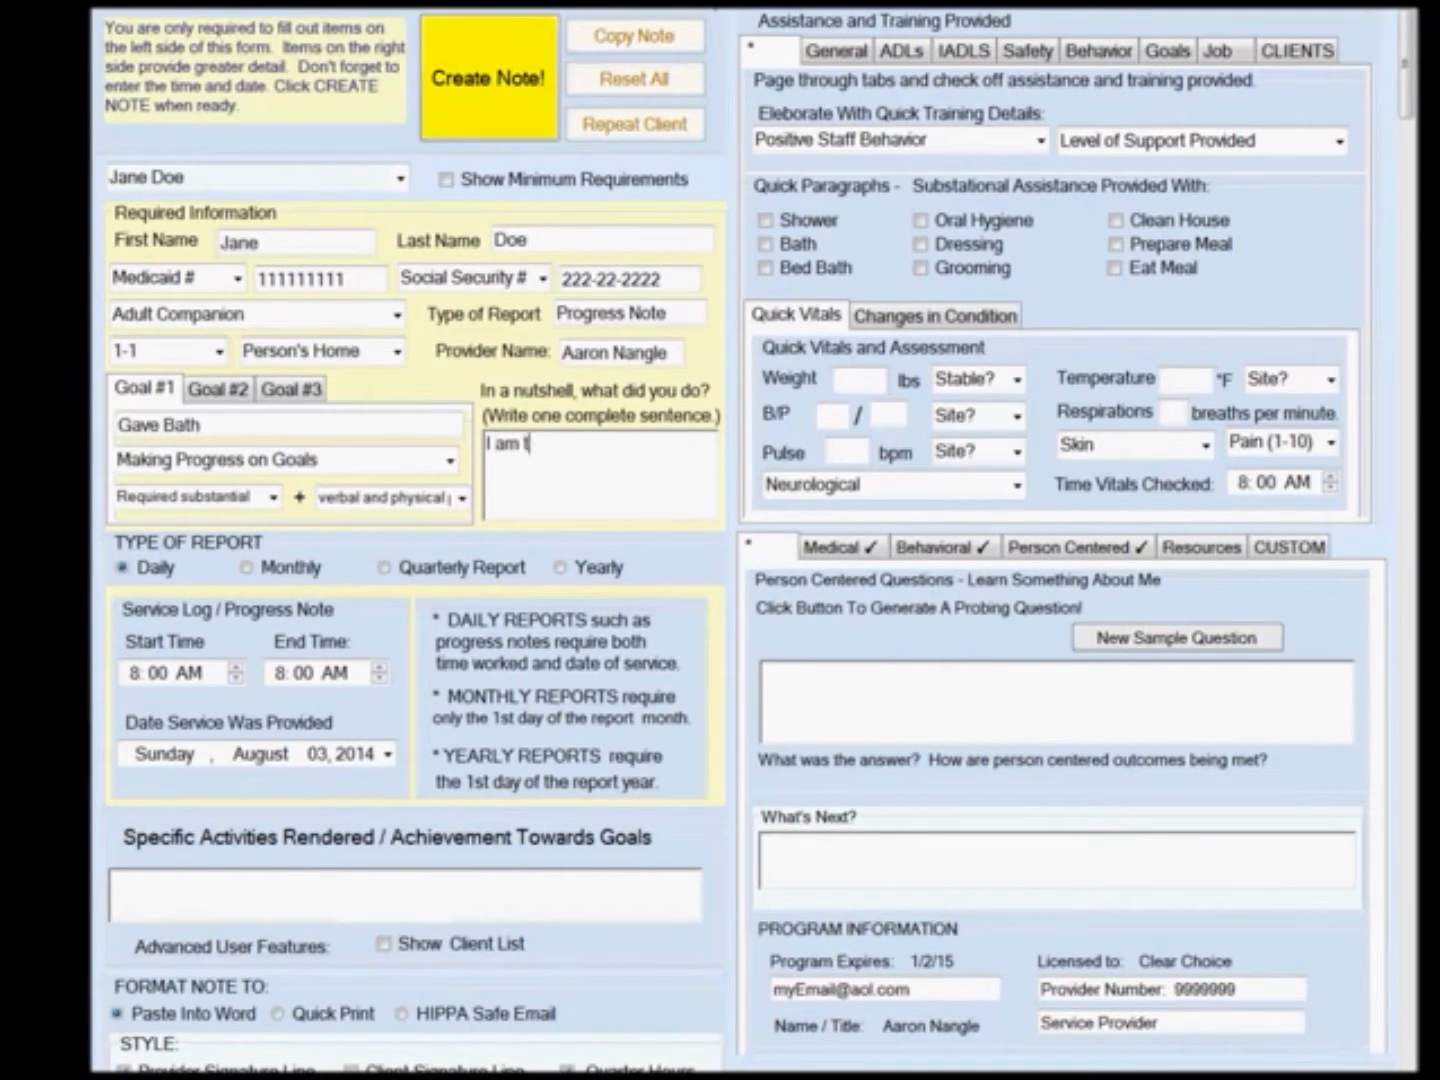
text(eaching Jane to be more indepe)
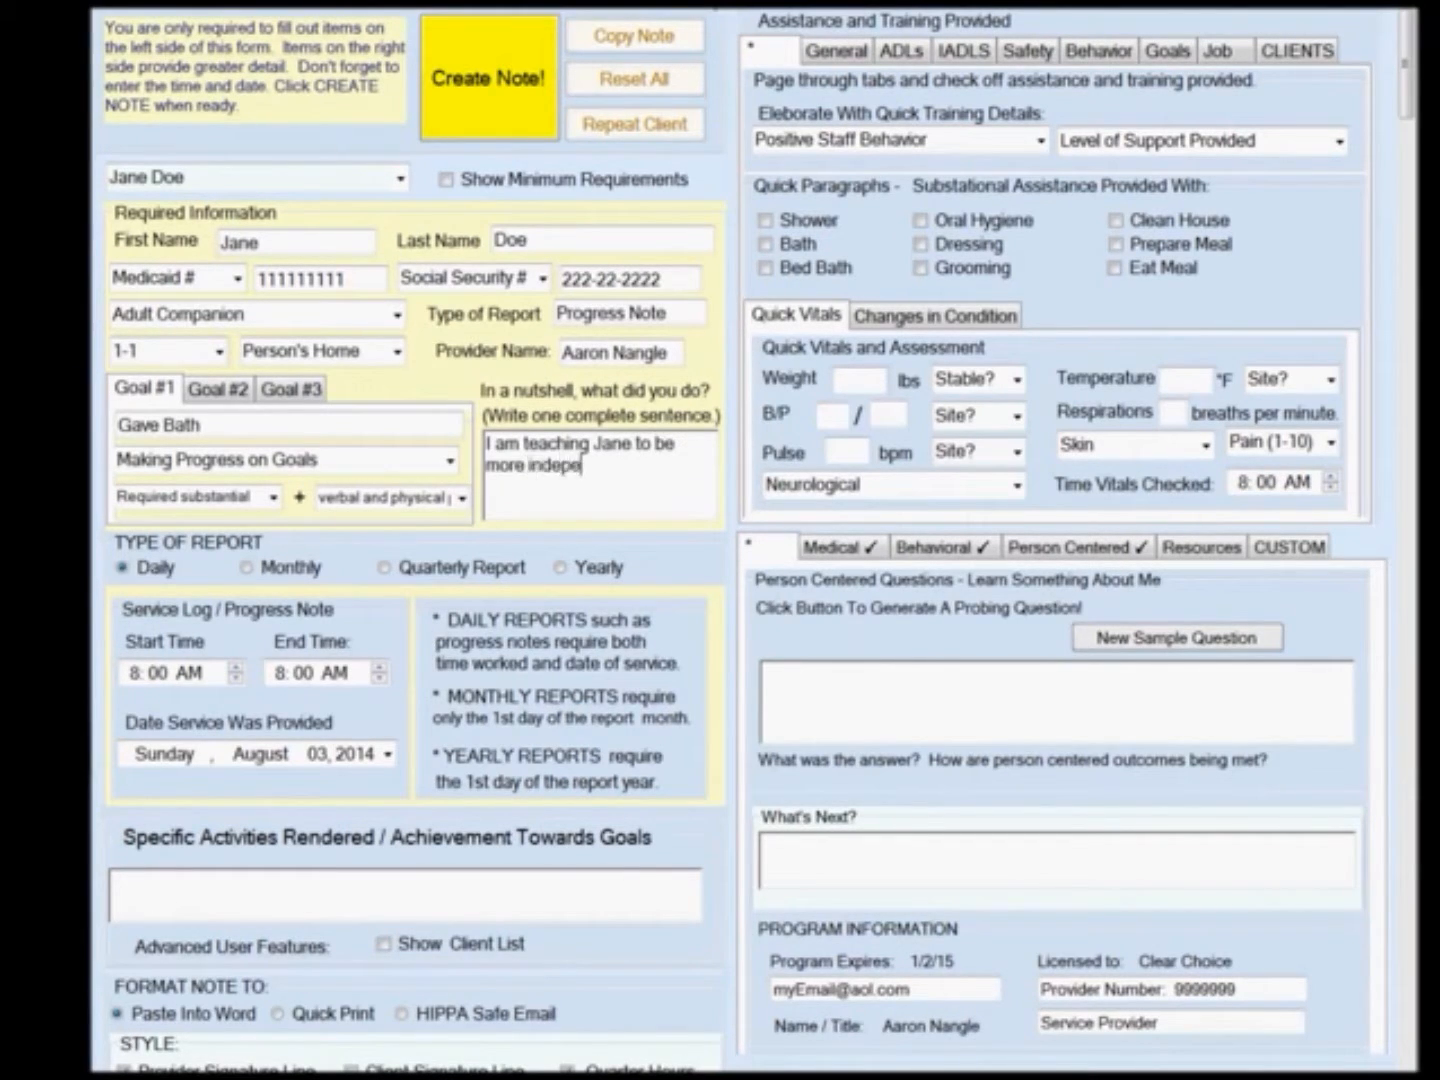
text(ndent with th)
text(e bath.)
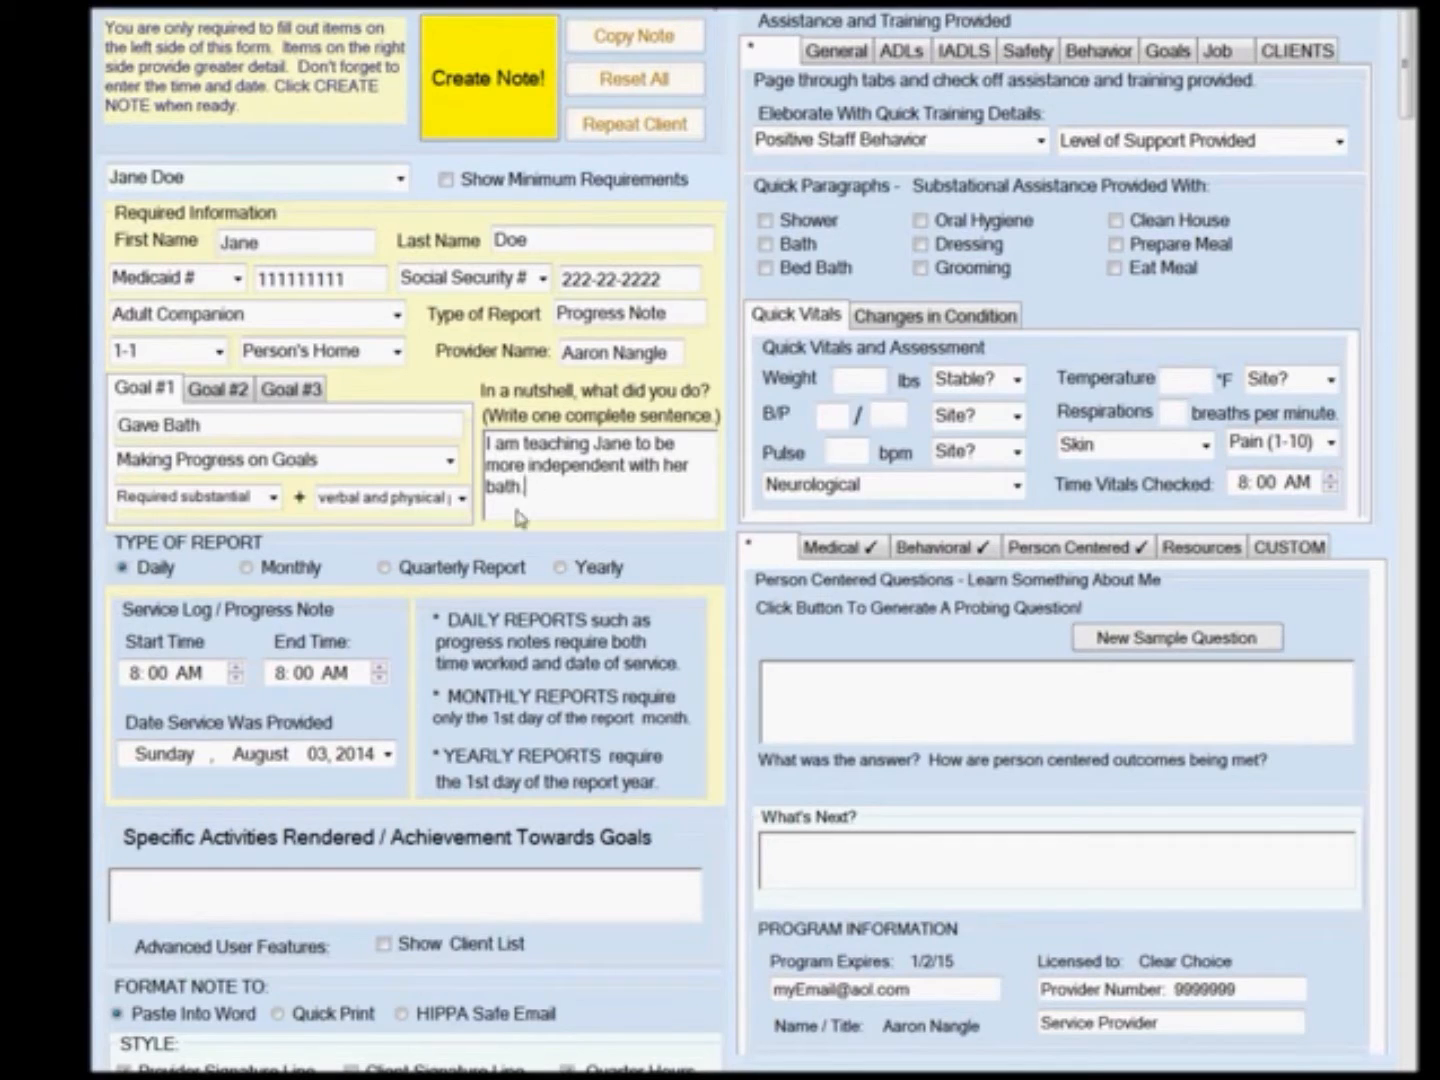
Set the end time to 9:15 AM and the service date to Friday, August 01, 2014.
click(282, 676)
text(9)
click(305, 676)
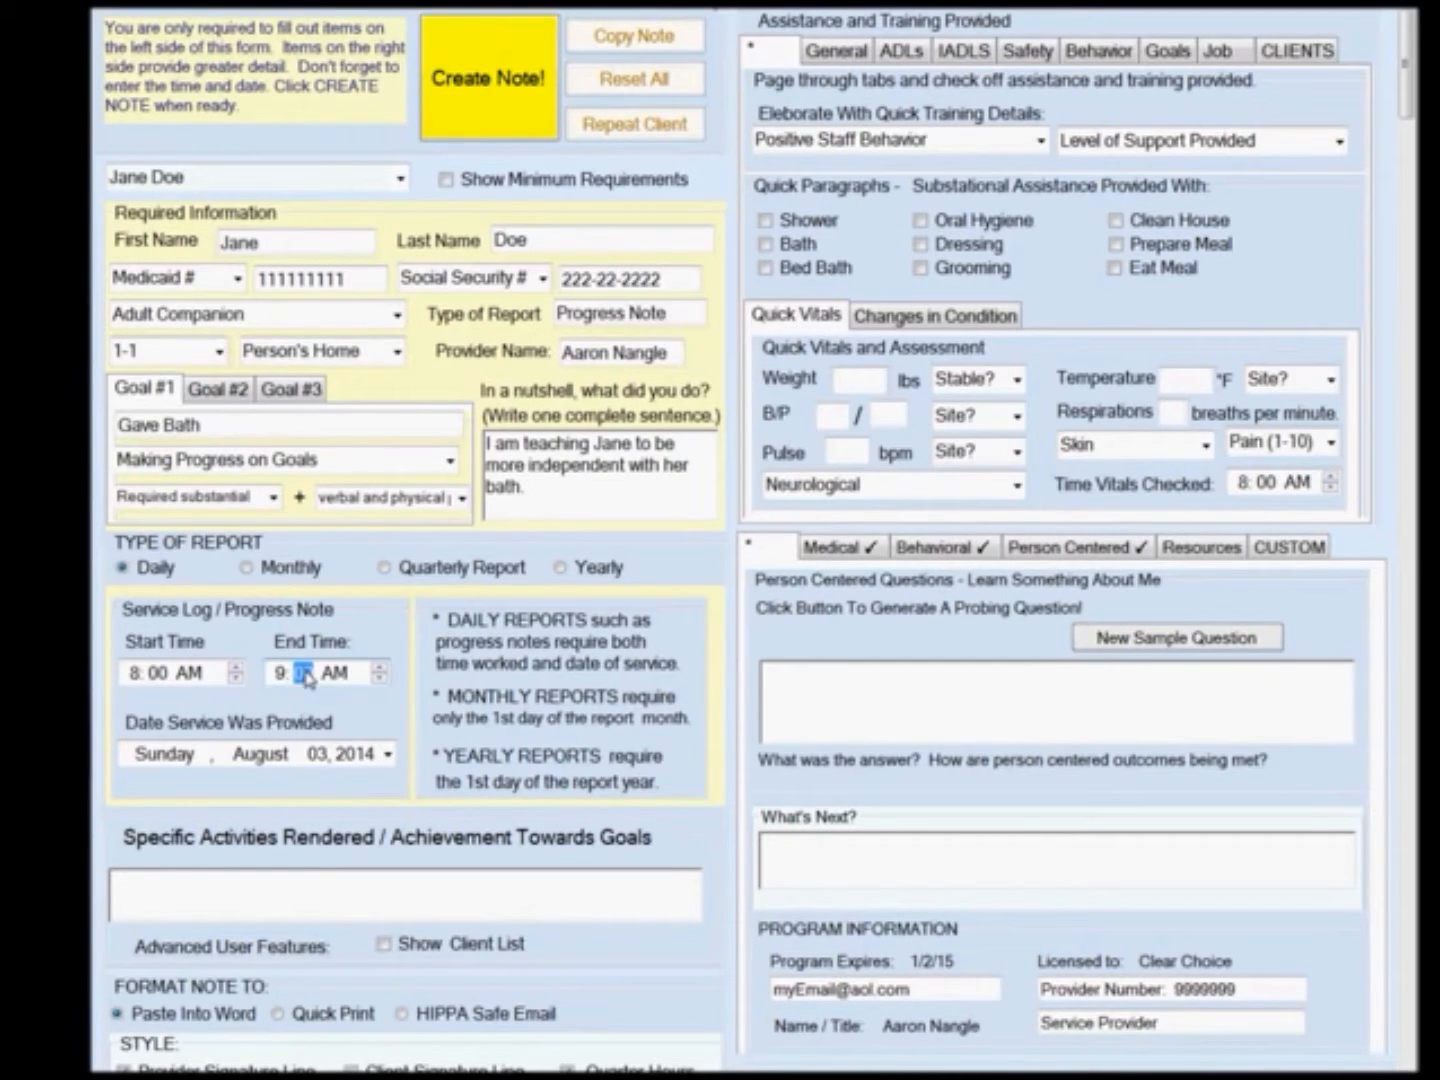
text(15)
click(387, 755)
click(306, 828)
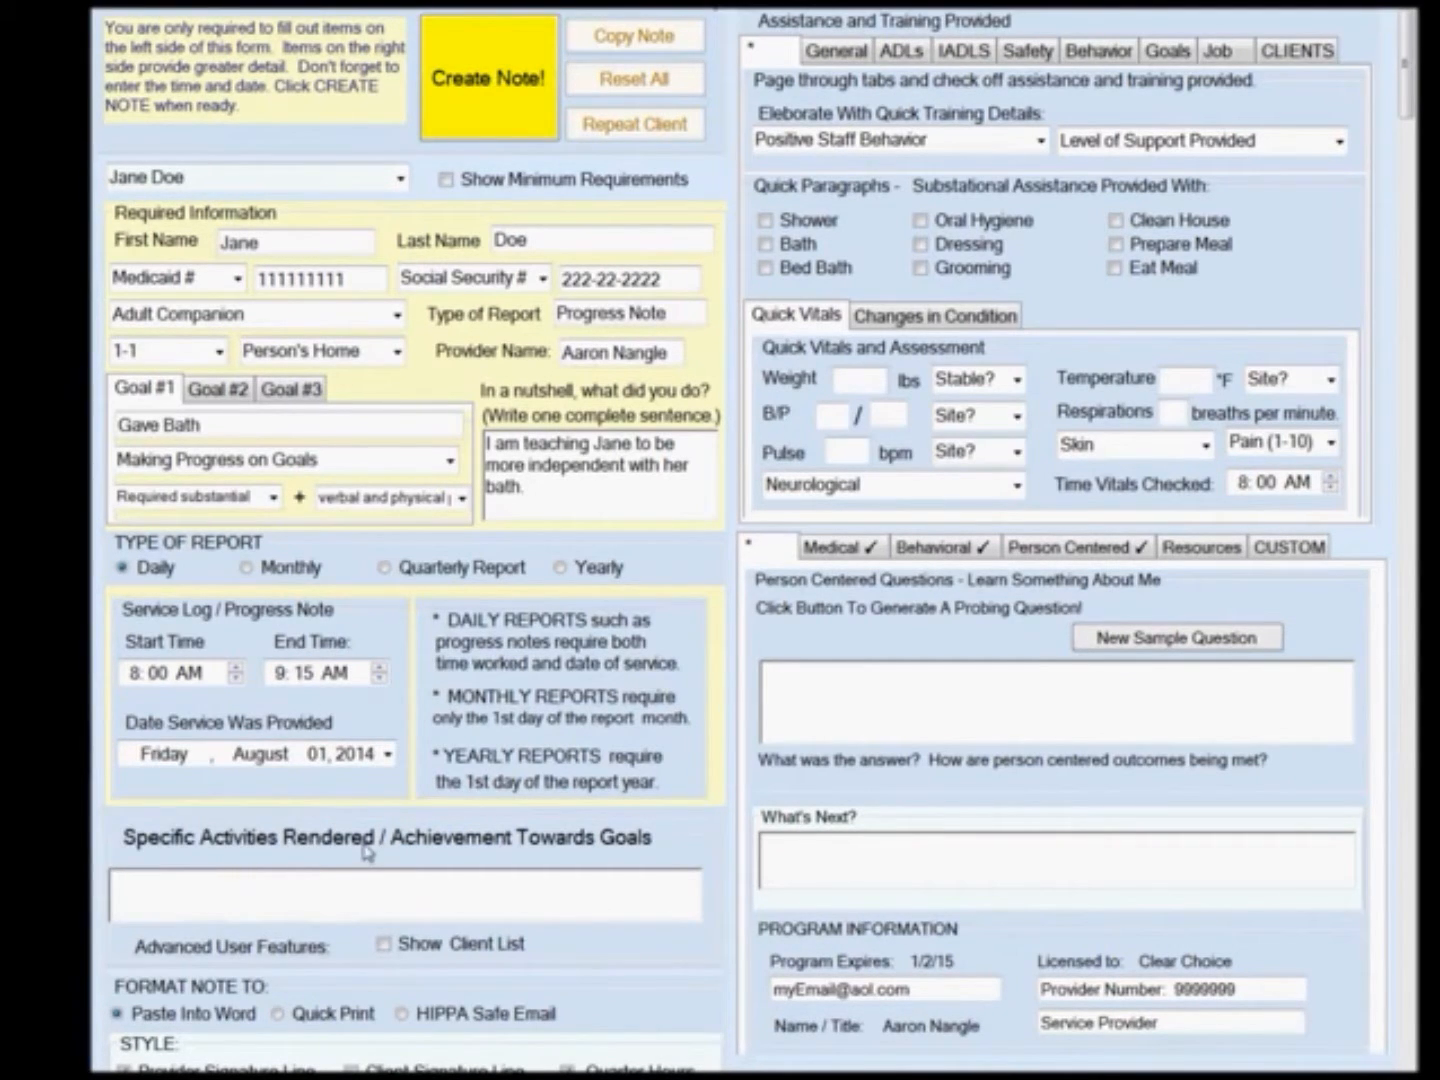
Write the activities text: I provided Jane with a bath today.
text(I provided Jane with)
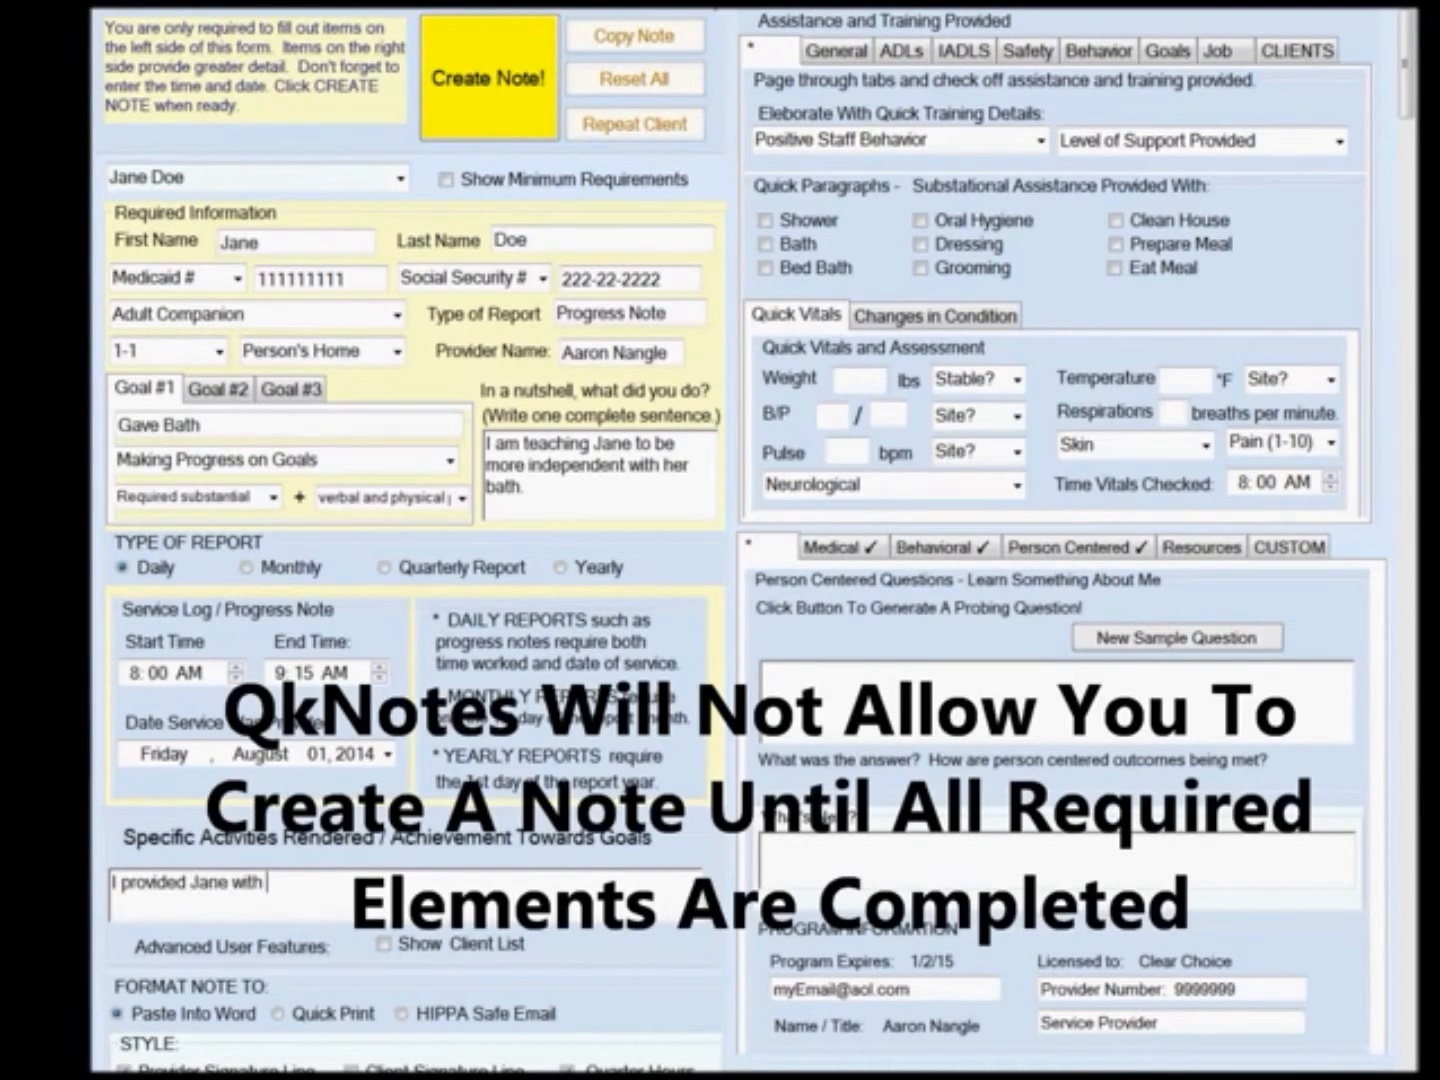
text( a bath today)
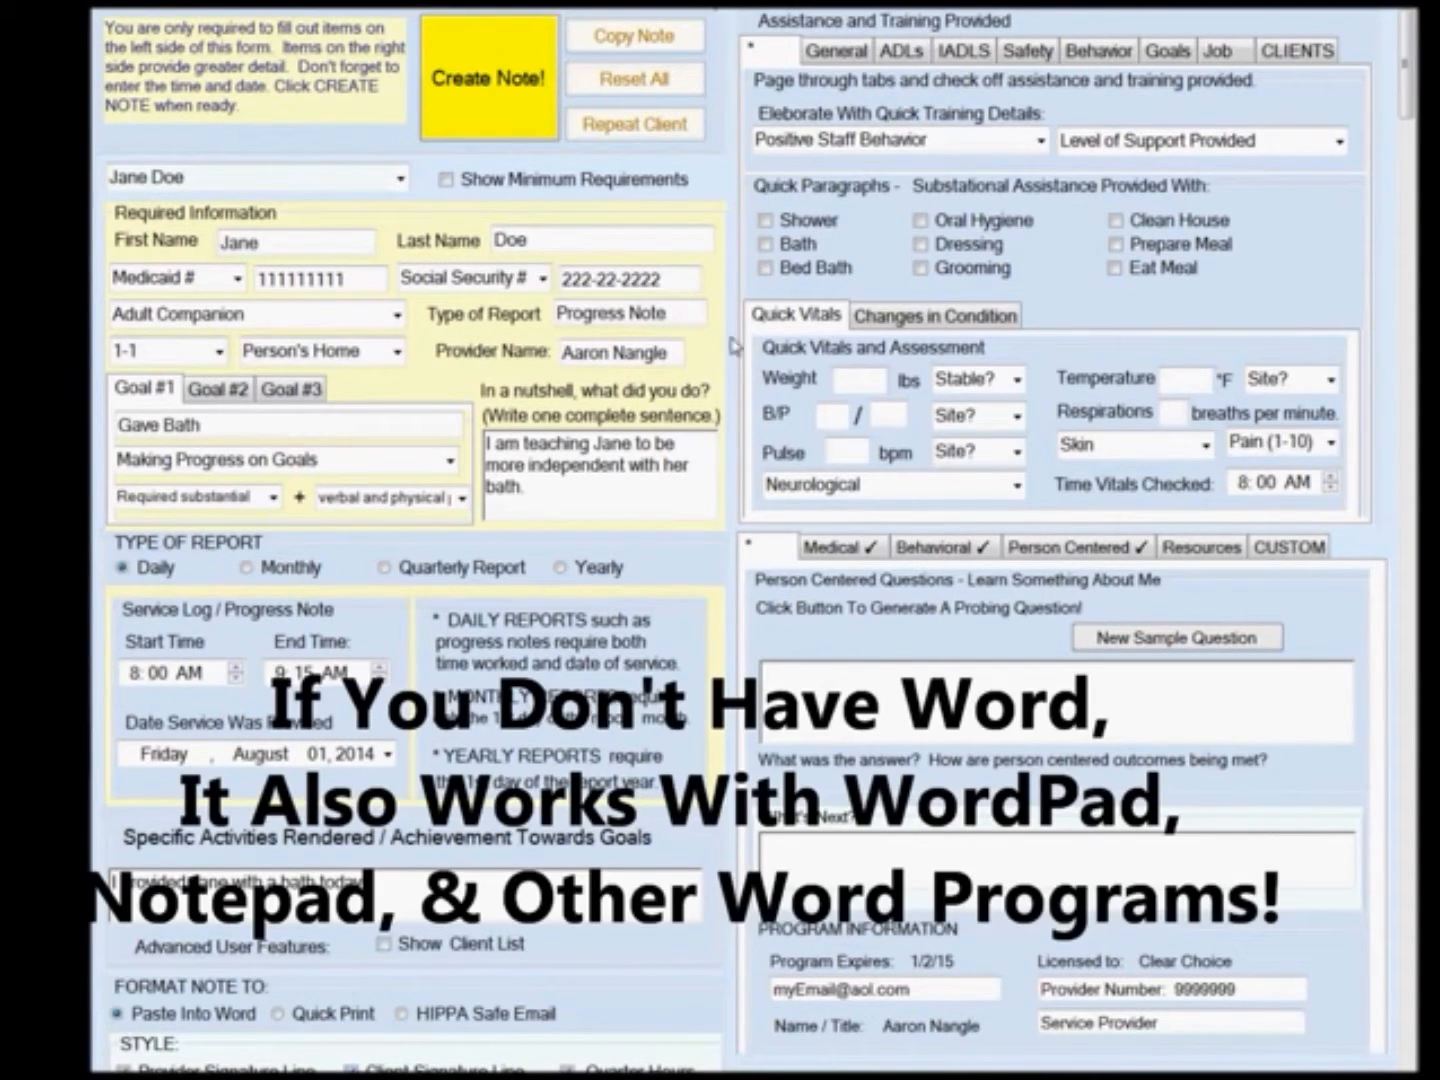
Set the quick training detail to Assists only as necessary and the support level to Frequent Verbal and Physical Prompts.
click(1040, 142)
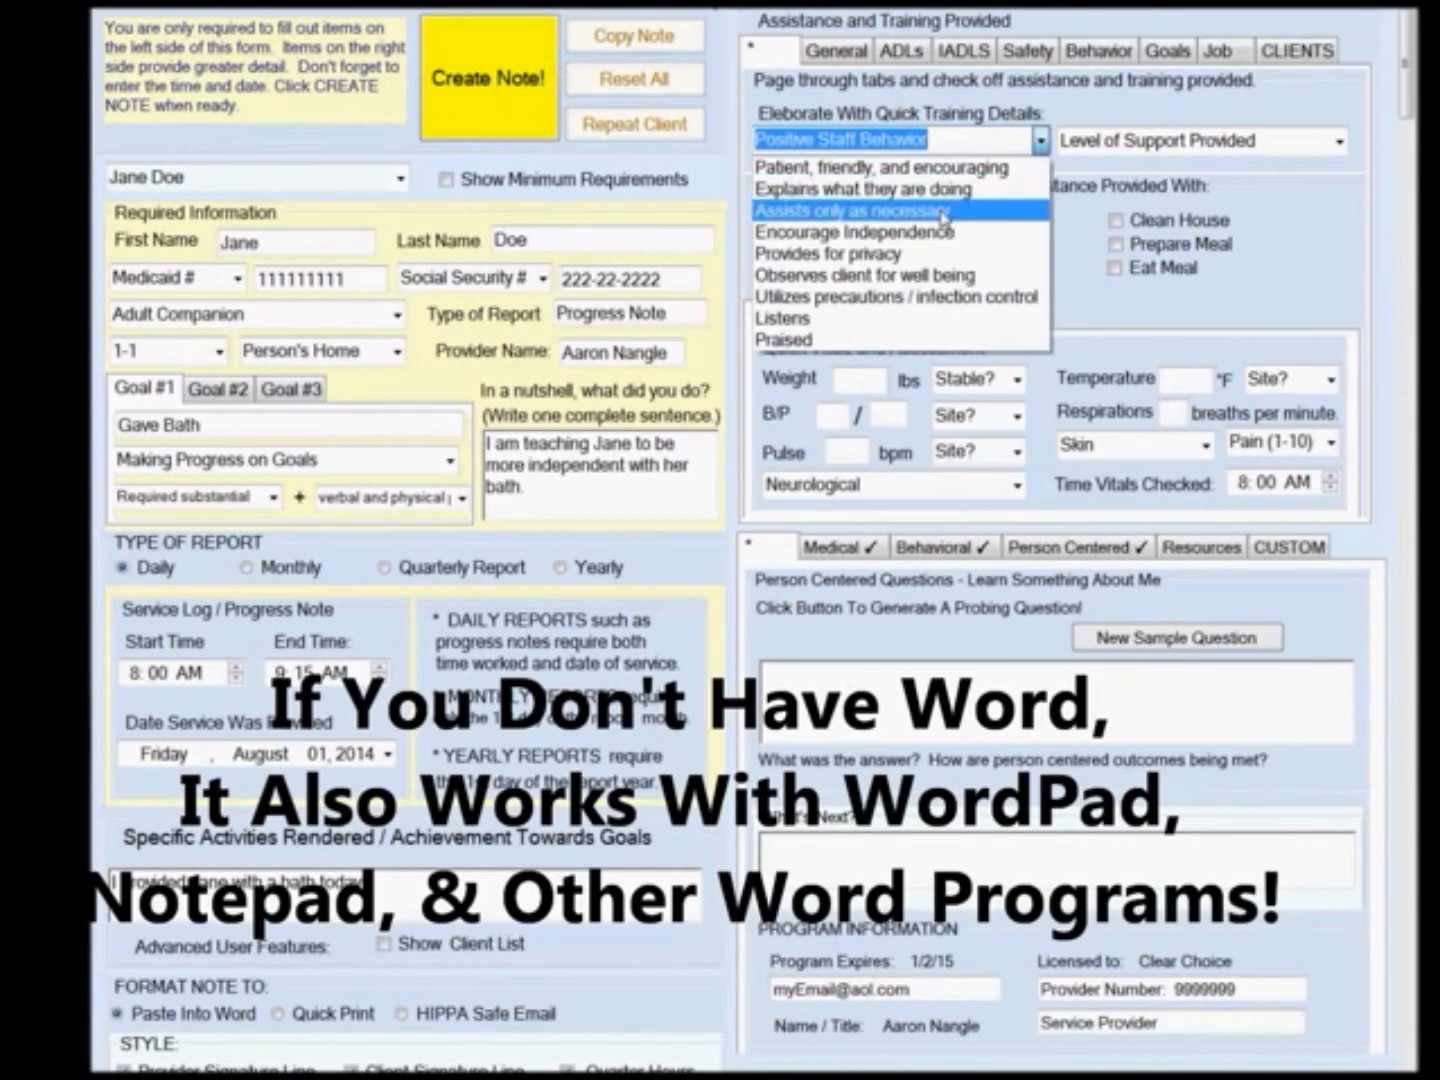
click(851, 210)
click(1340, 142)
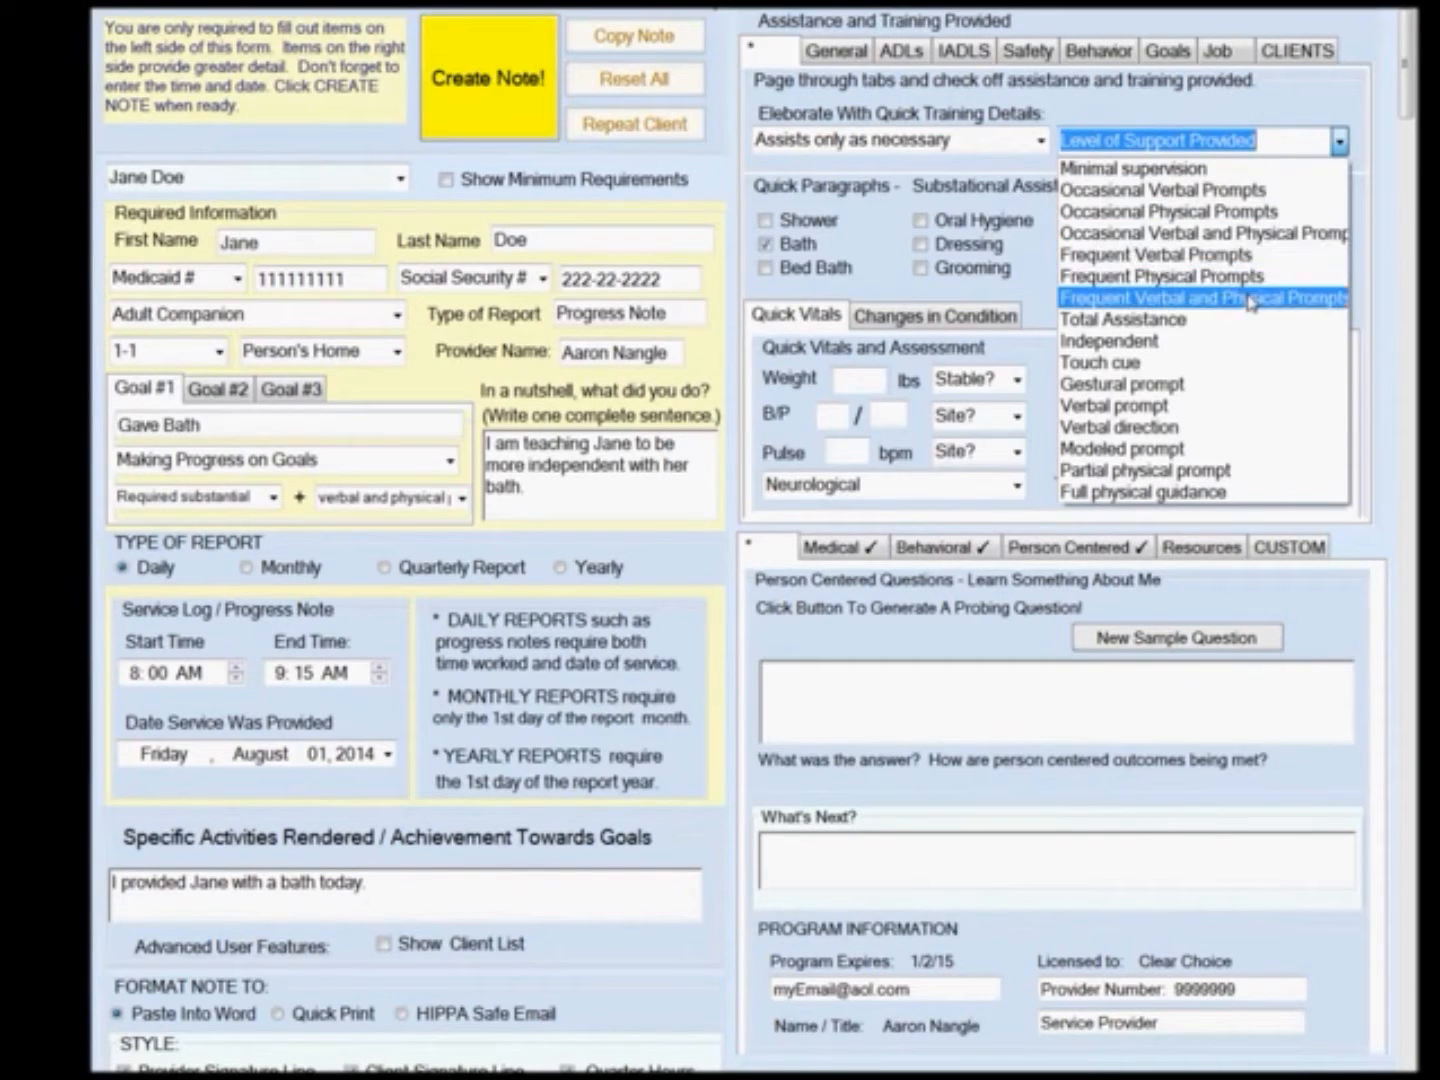
click(1253, 298)
Enter a weight of 155 lbs and write the What's Next text: Jane wants her next bath on Sunday.
click(865, 385)
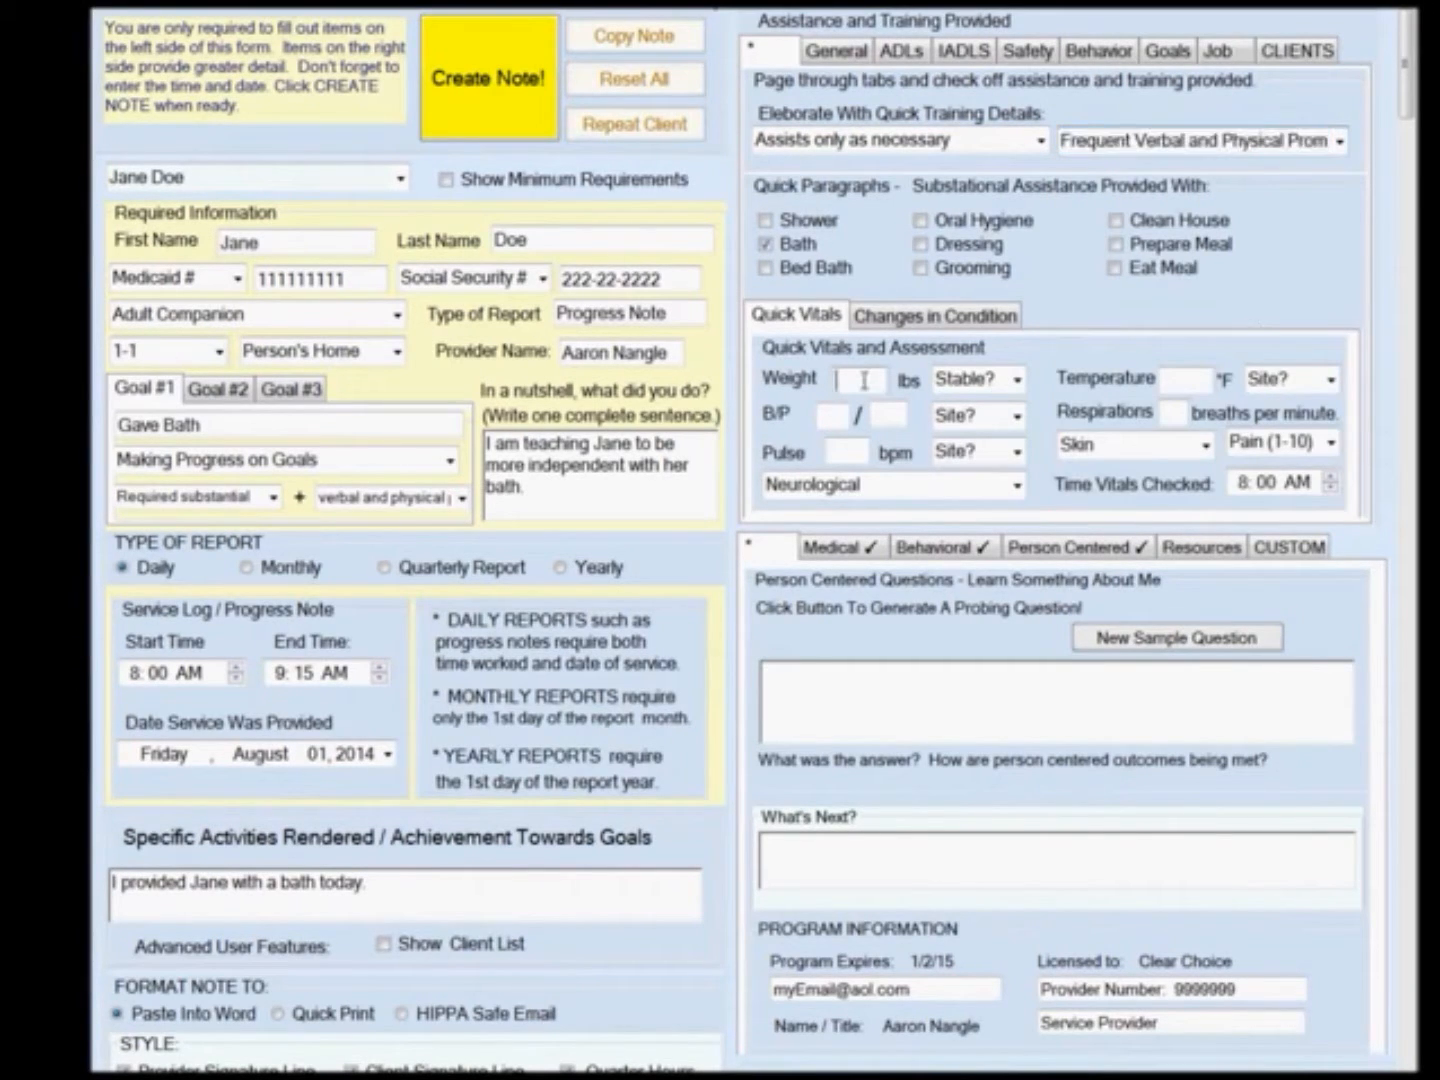
text(155)
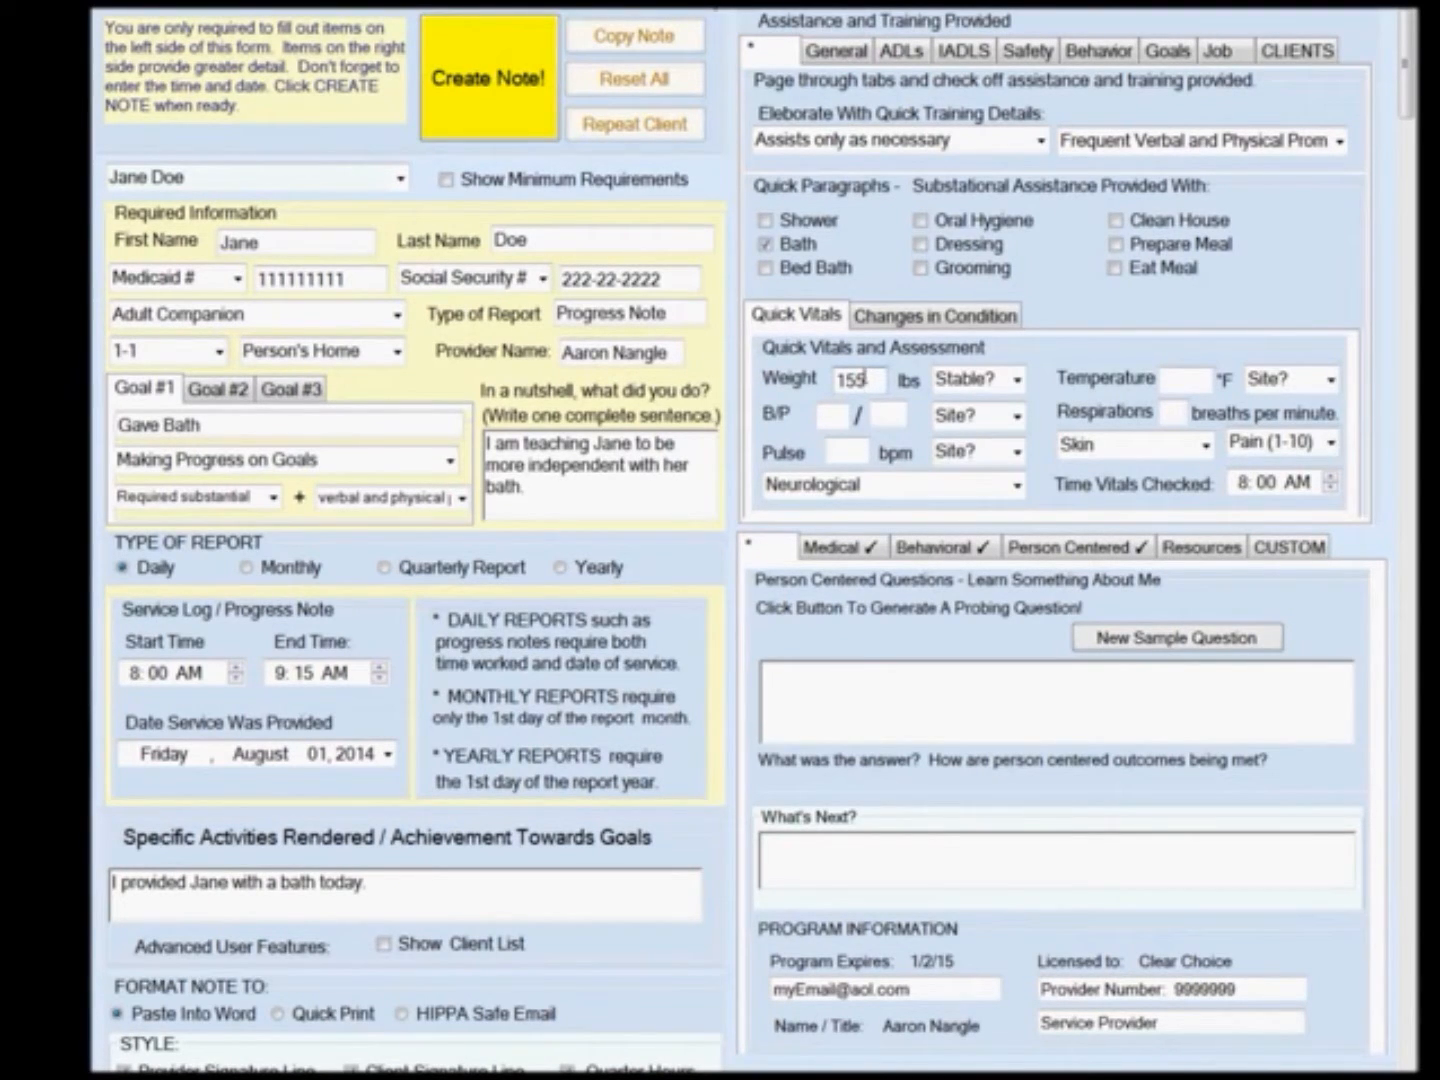
click(940, 847)
text(Jane wants )
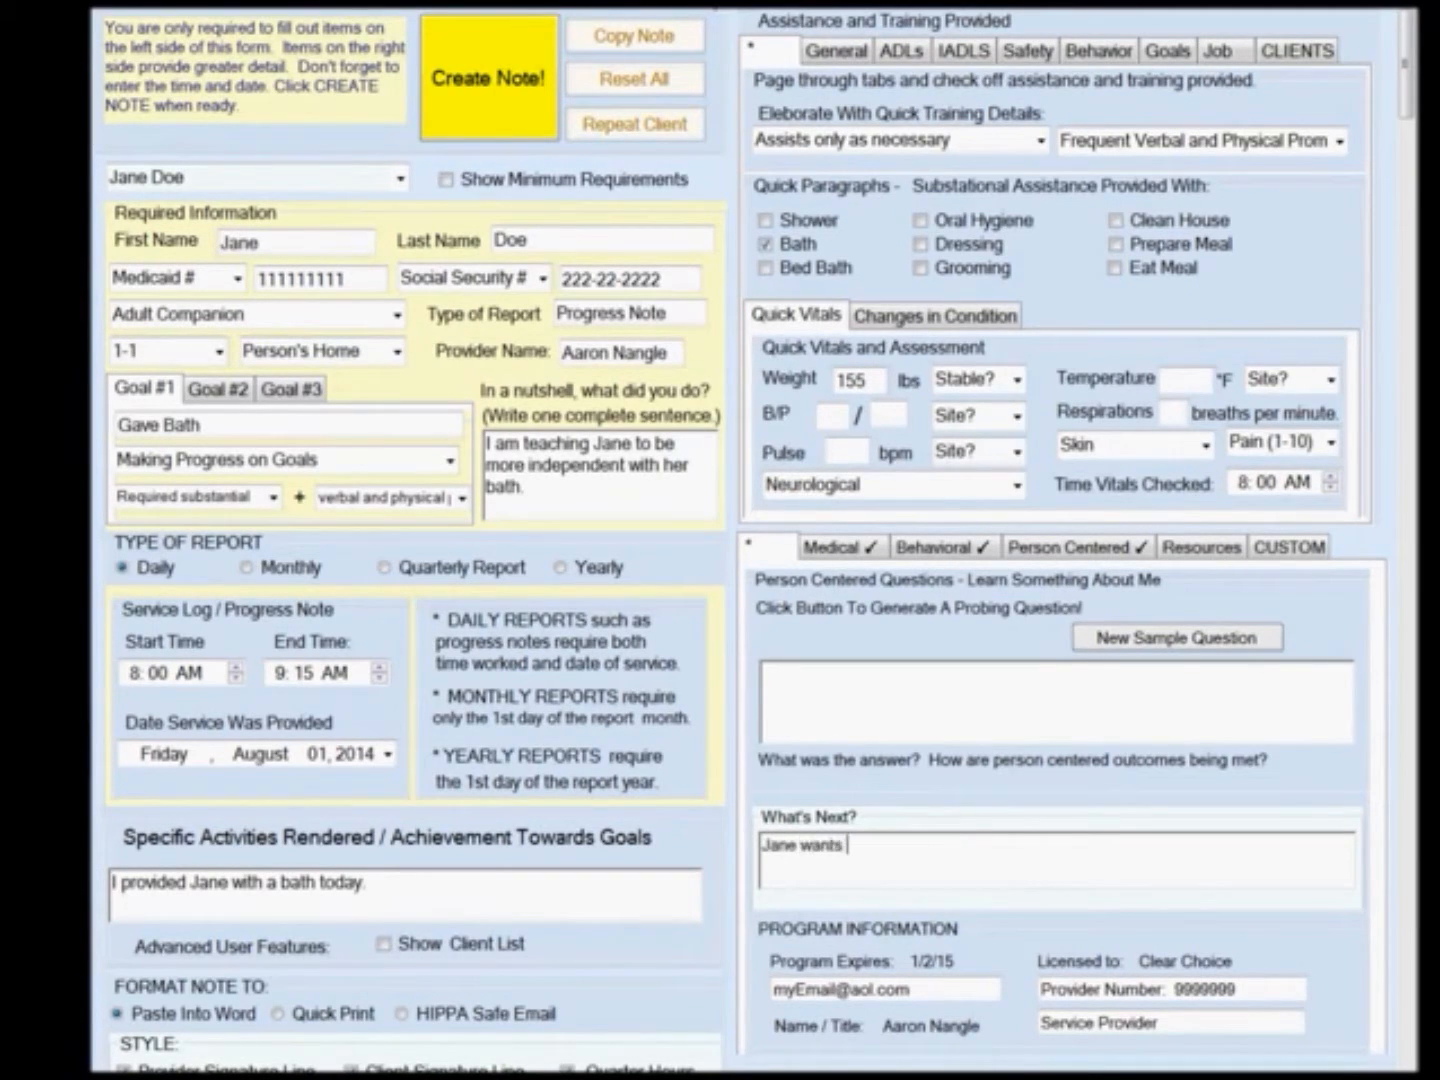
text(her next bath on Sunday.)
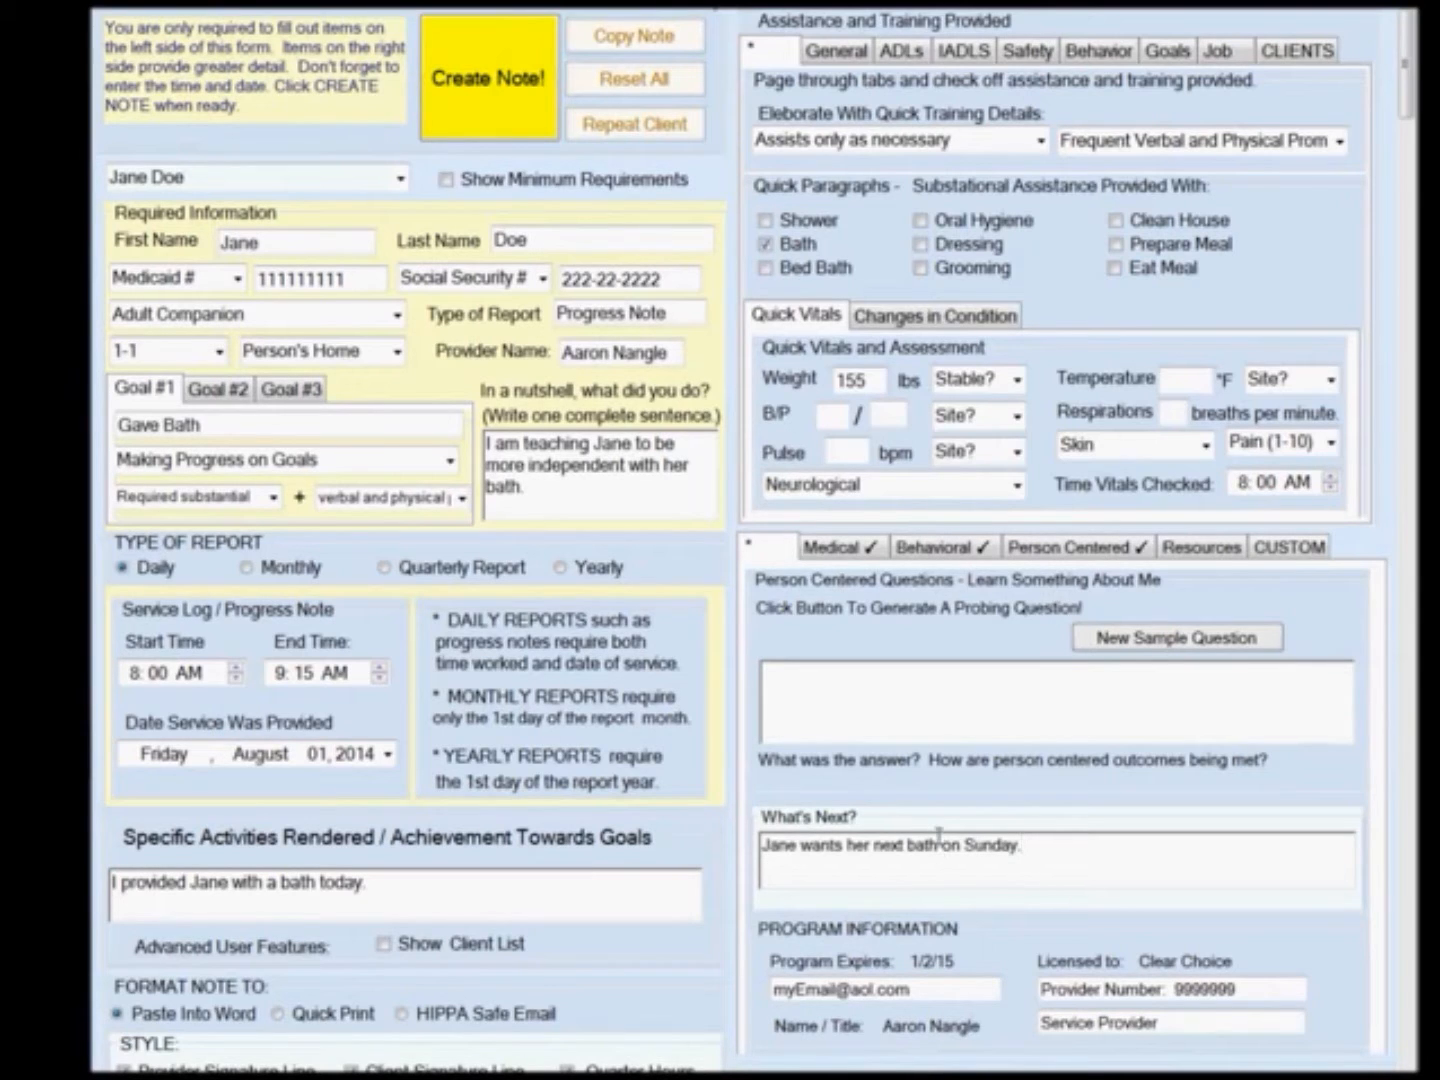
Create the note, close its preview, and copy the note.
click(500, 118)
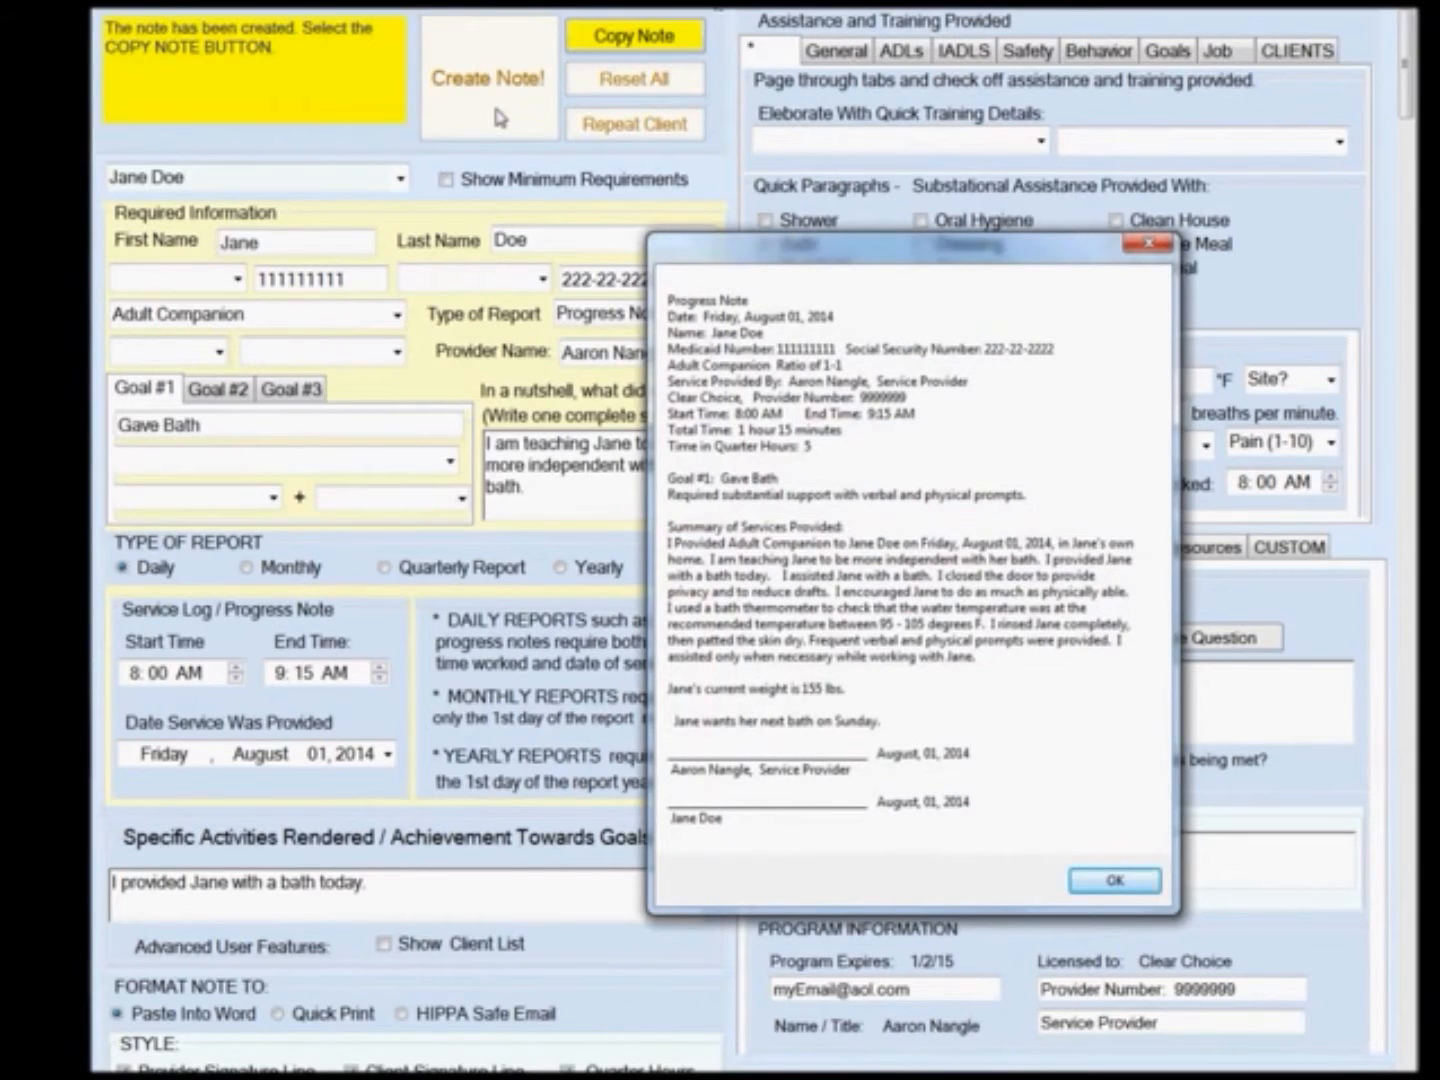
click(1094, 888)
click(625, 36)
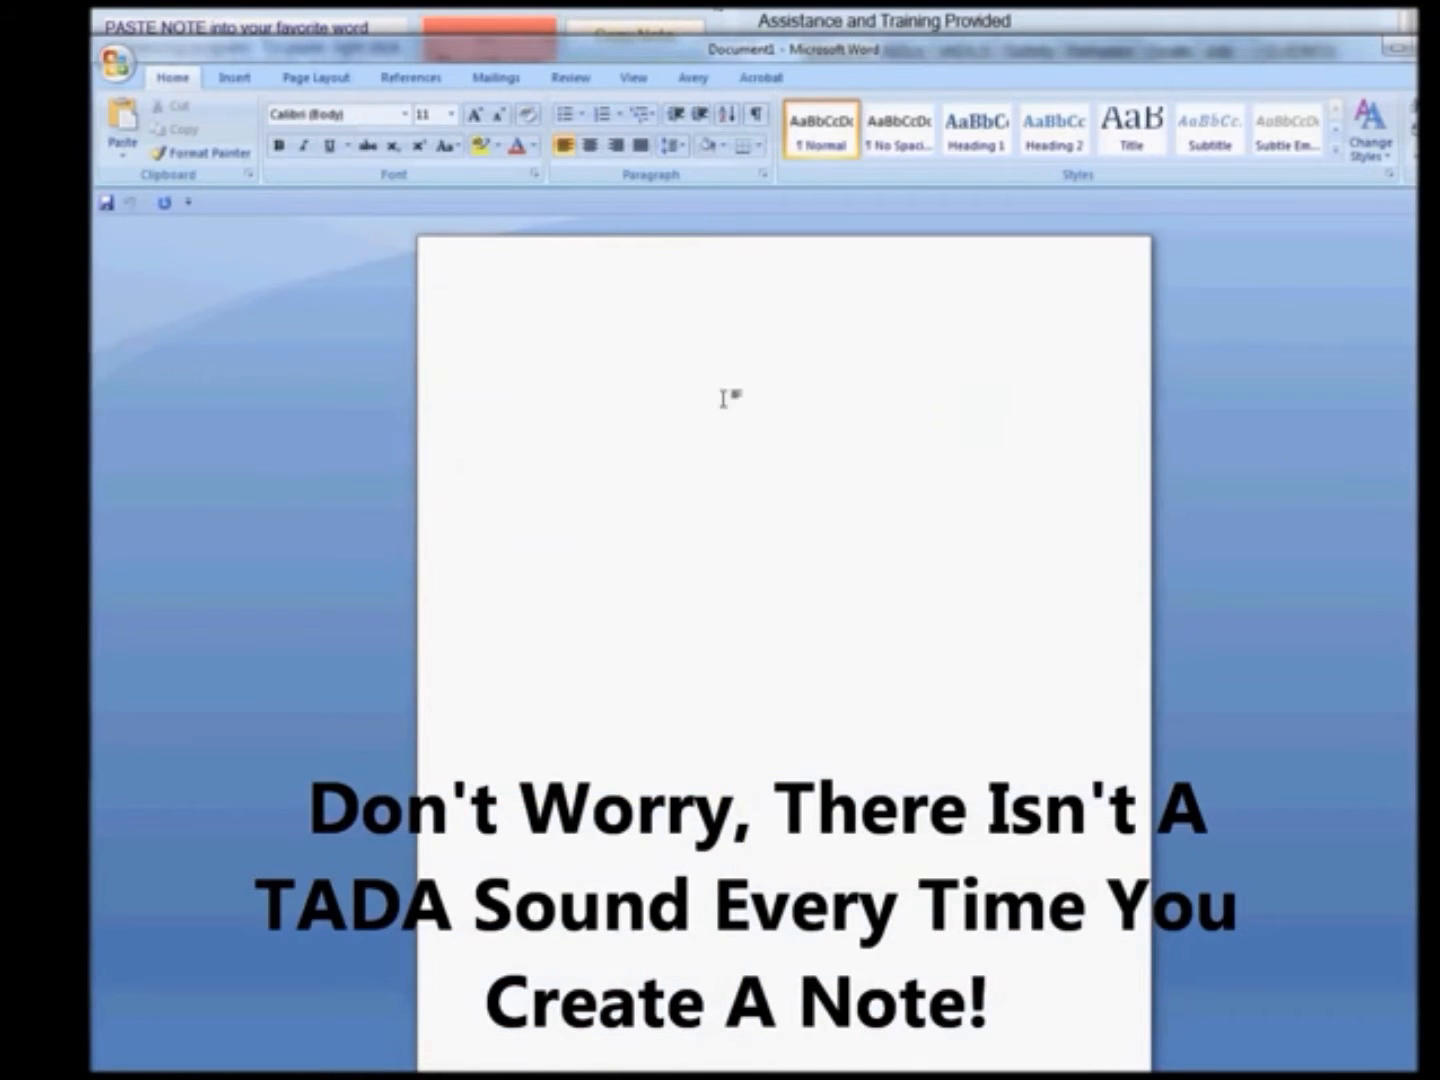
Paste the copied note into the blank Word document, then undo the paste.
right_click(708, 391)
click(758, 455)
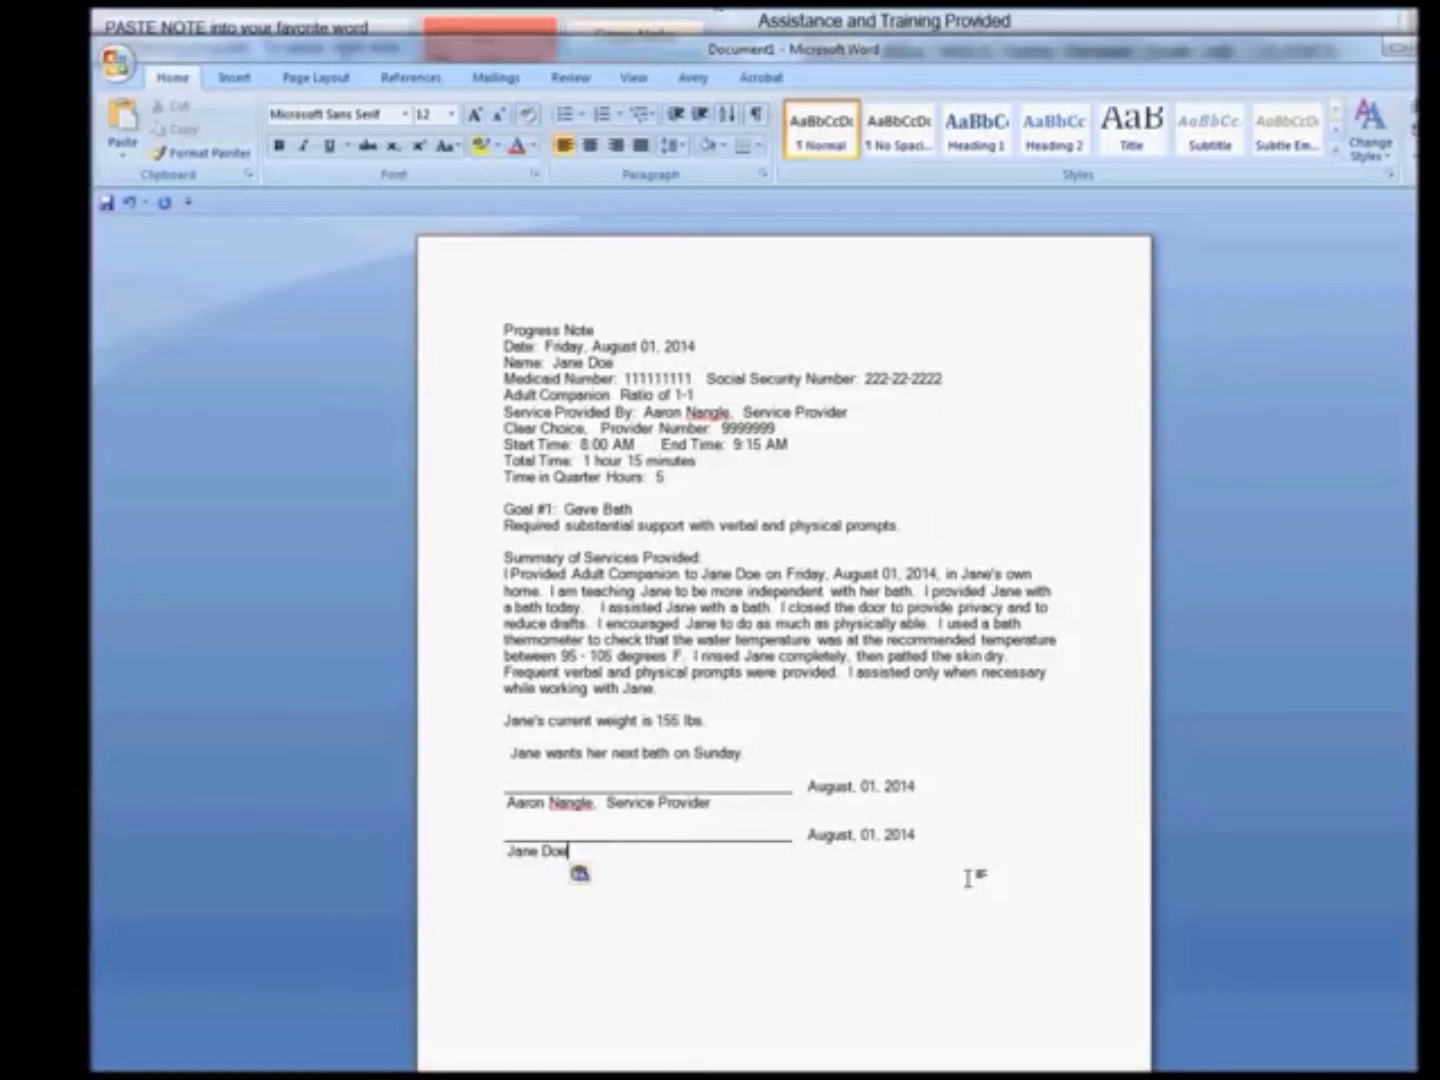
click(130, 202)
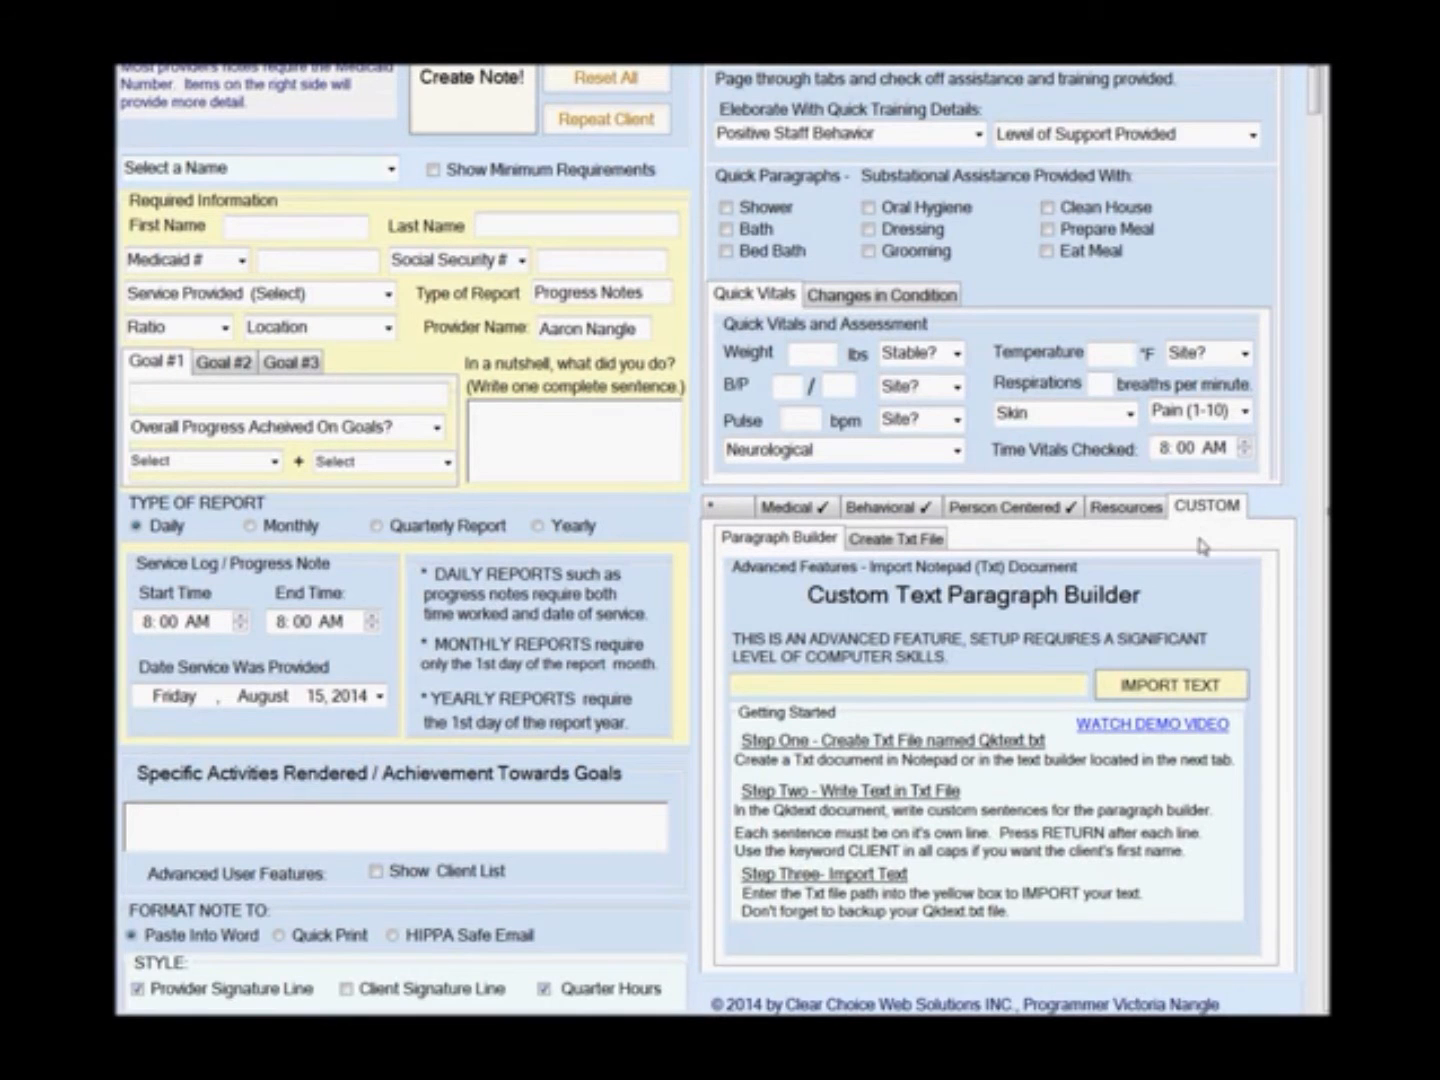
Import a custom text file from the Documents library into the Custom Text Paragraph Builder.
click(1225, 685)
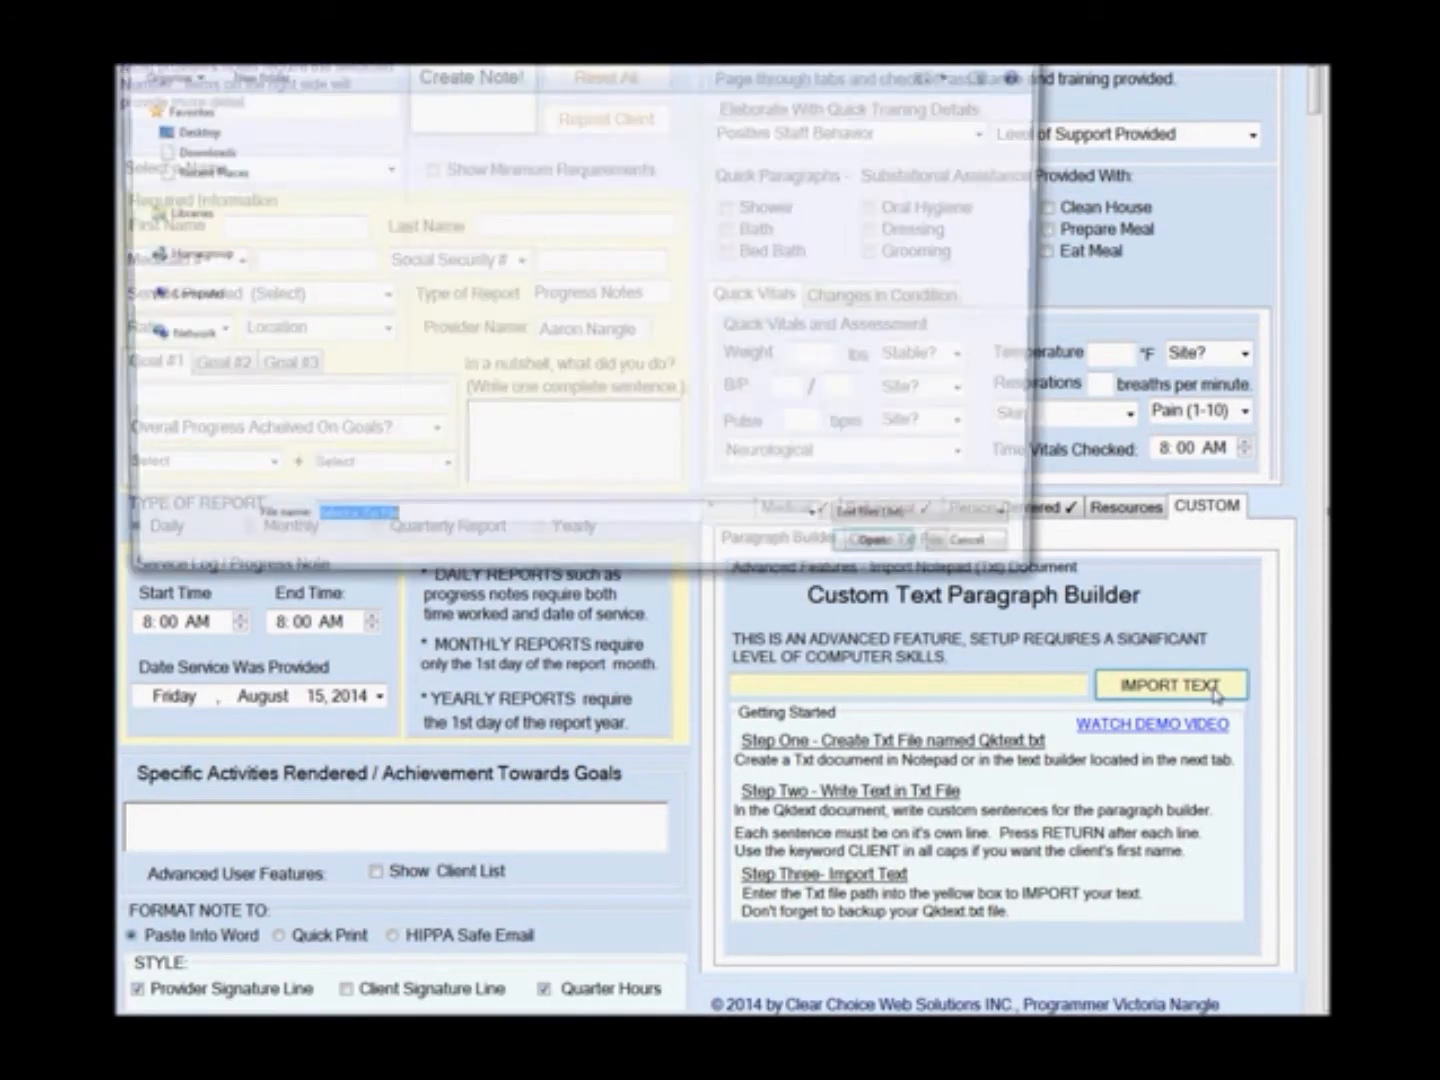
double_click(840, 368)
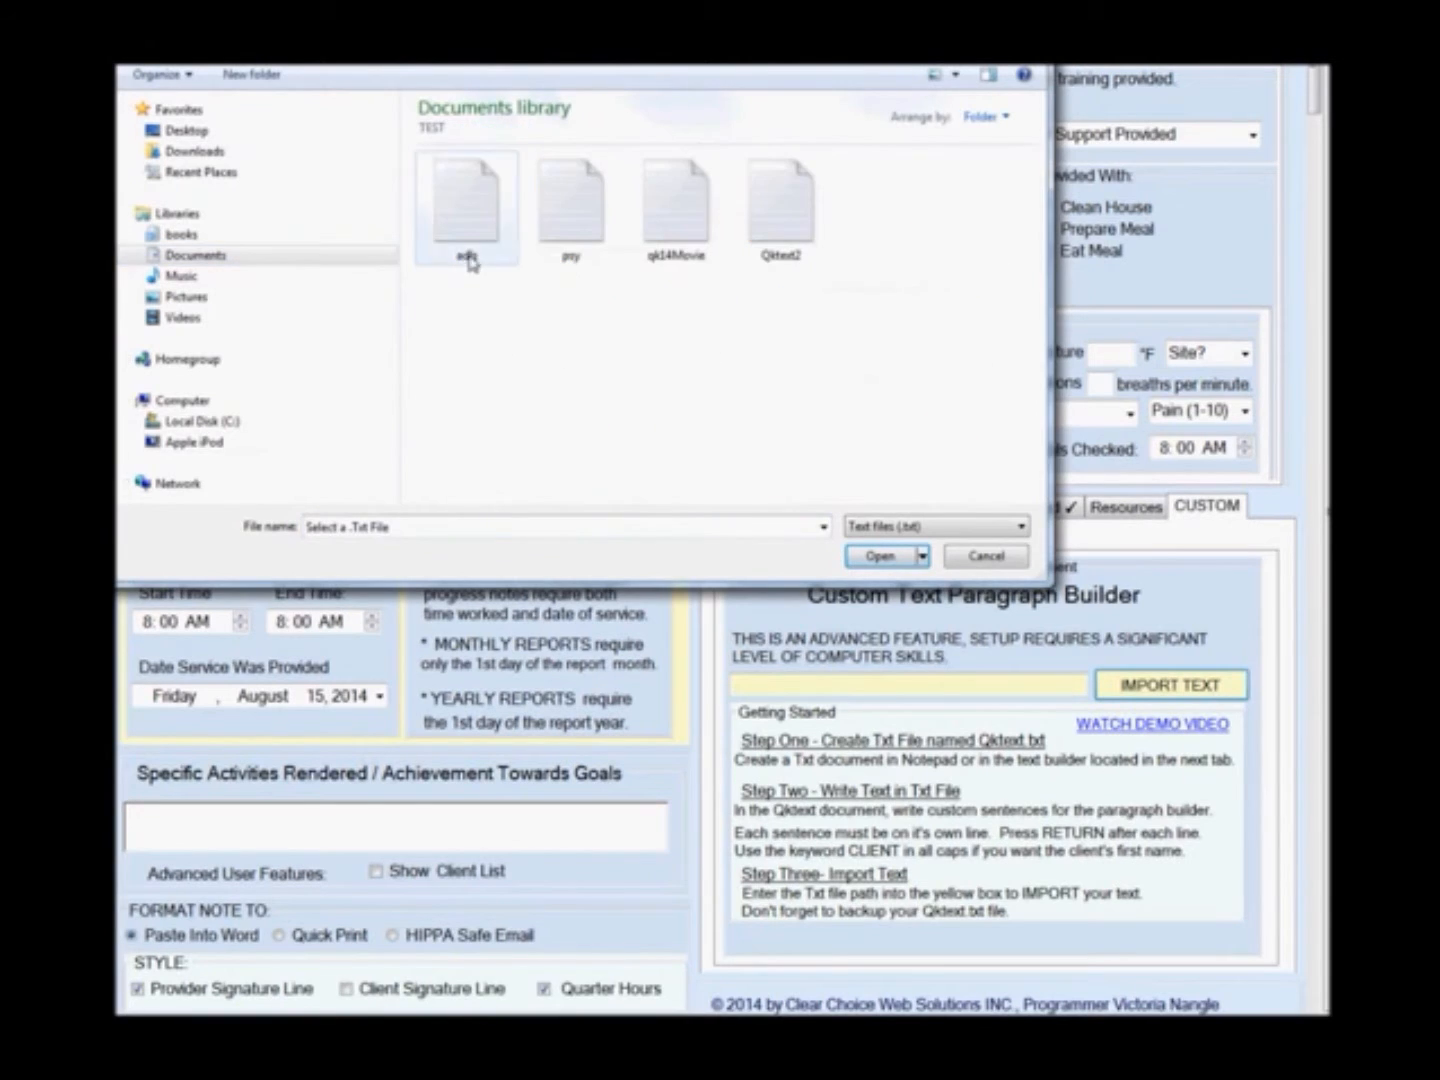
double_click(466, 251)
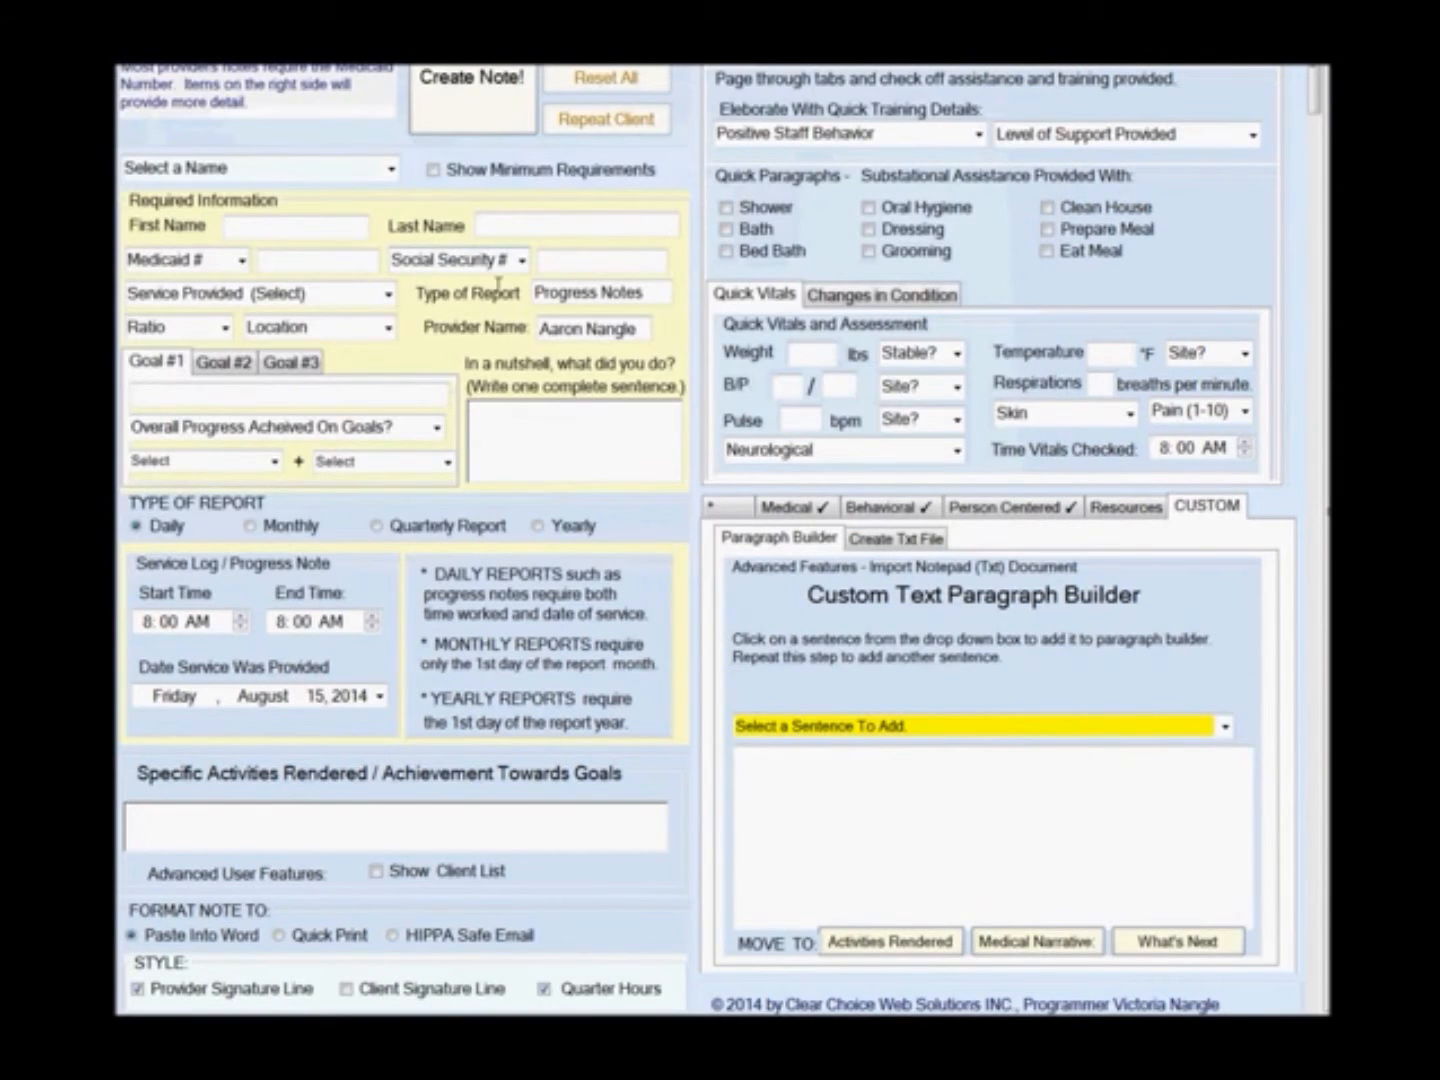
Build a paragraph from the meal preparation, recipe options and CLIENT made dinner sentences and move it to Activities Rendered.
click(1225, 727)
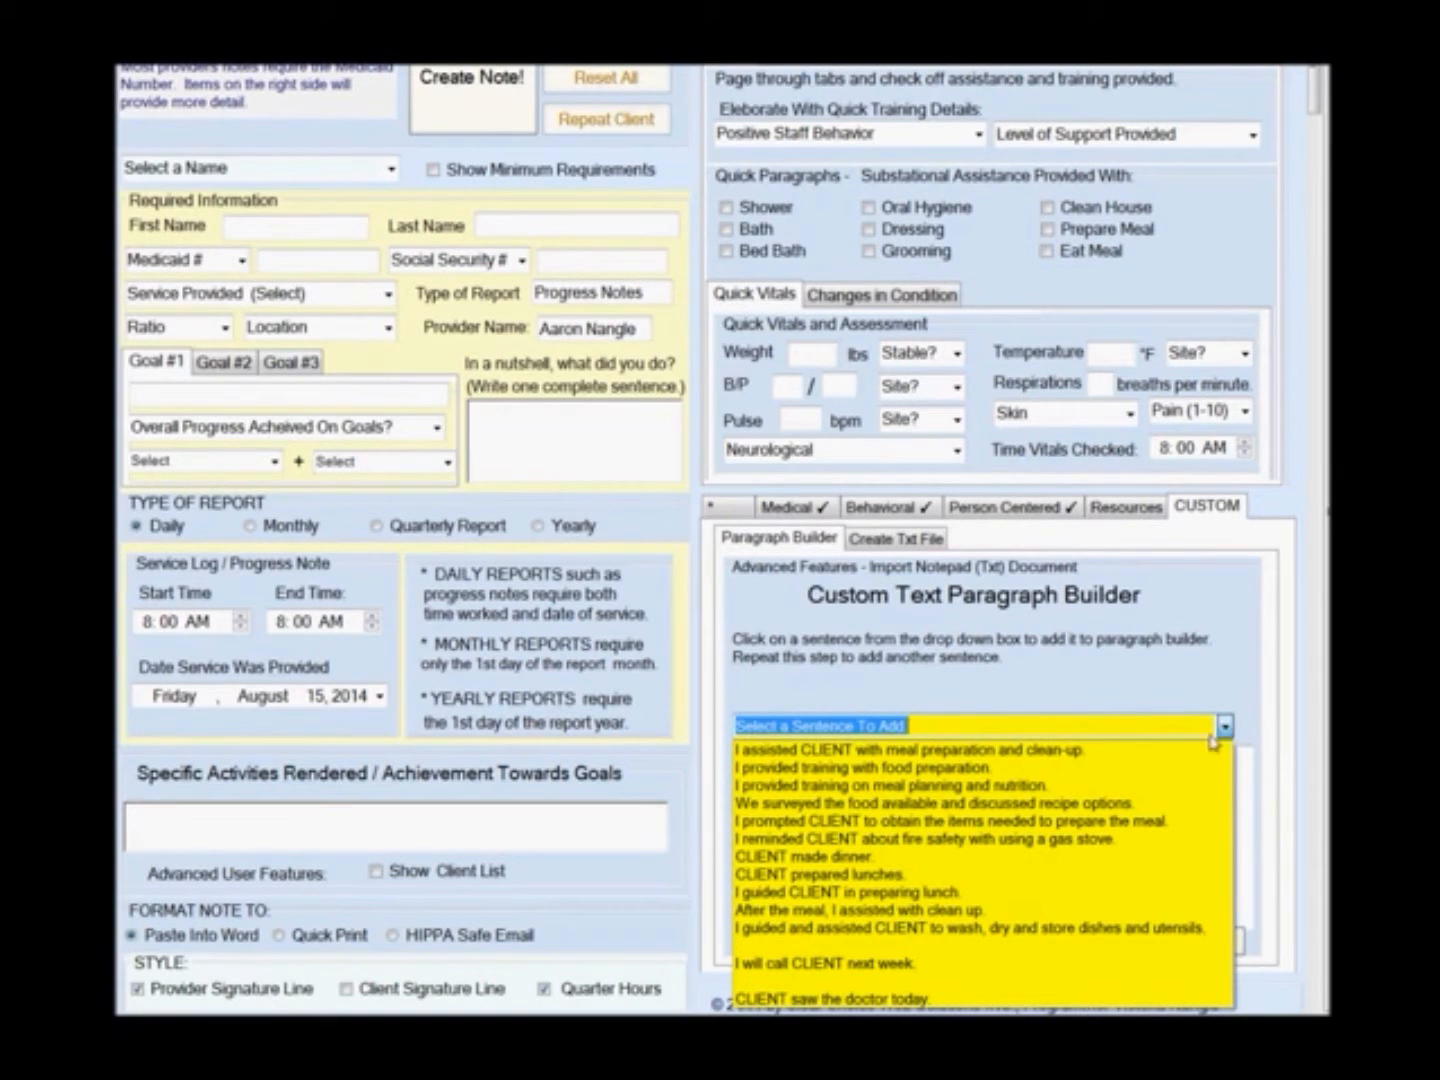
click(1192, 750)
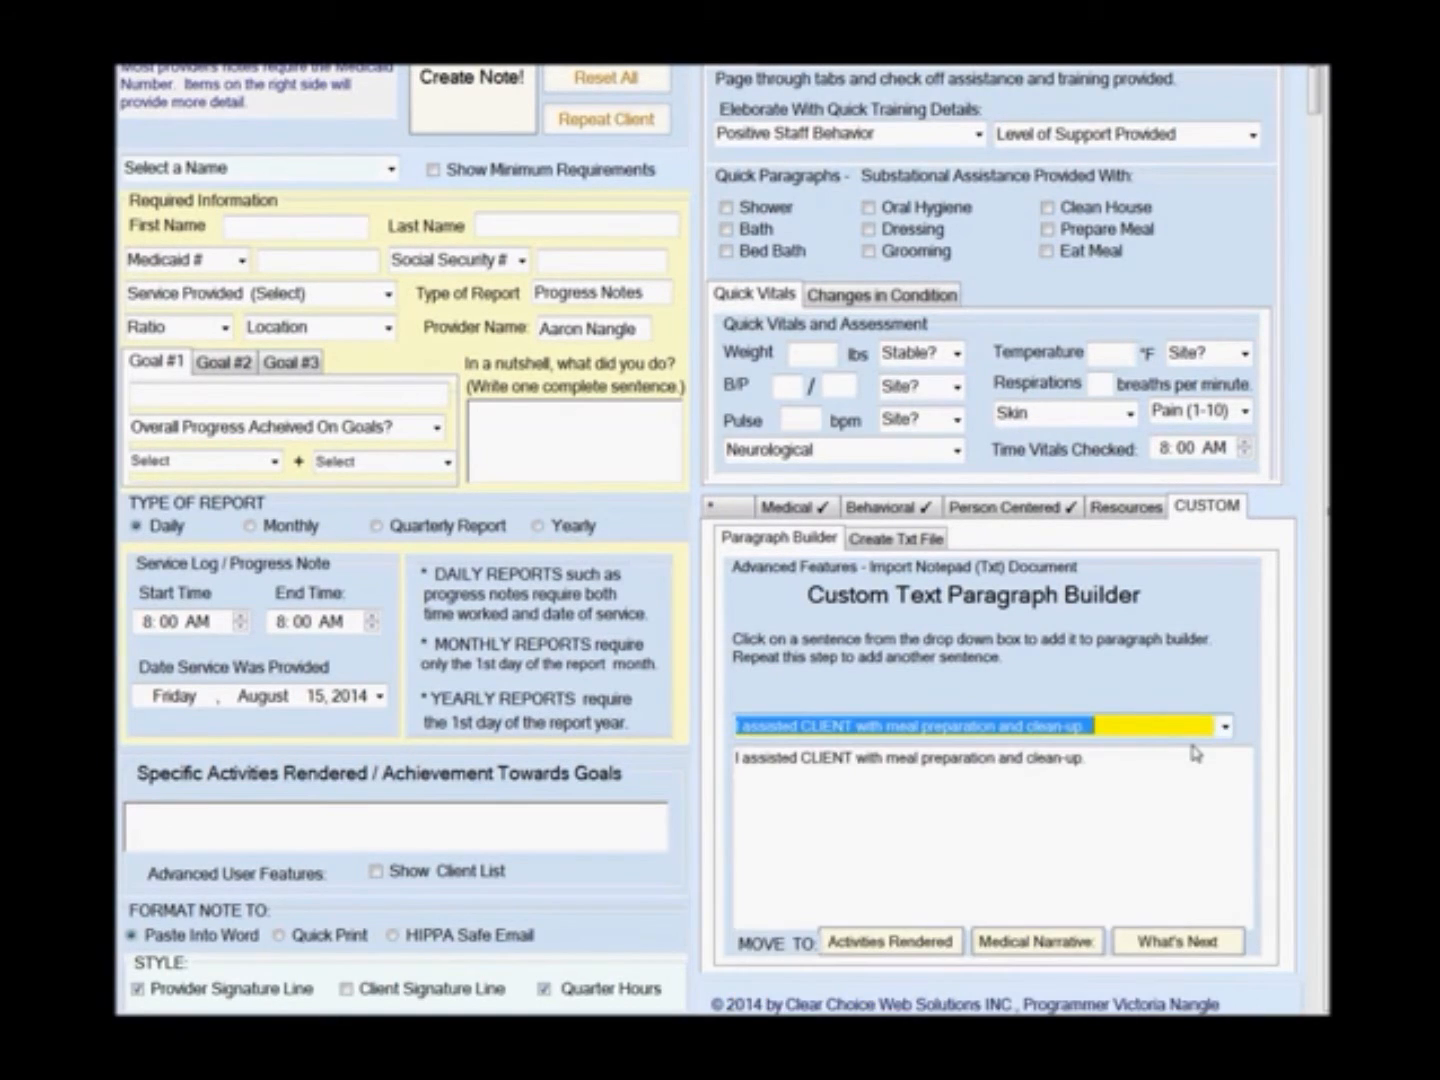
click(1226, 728)
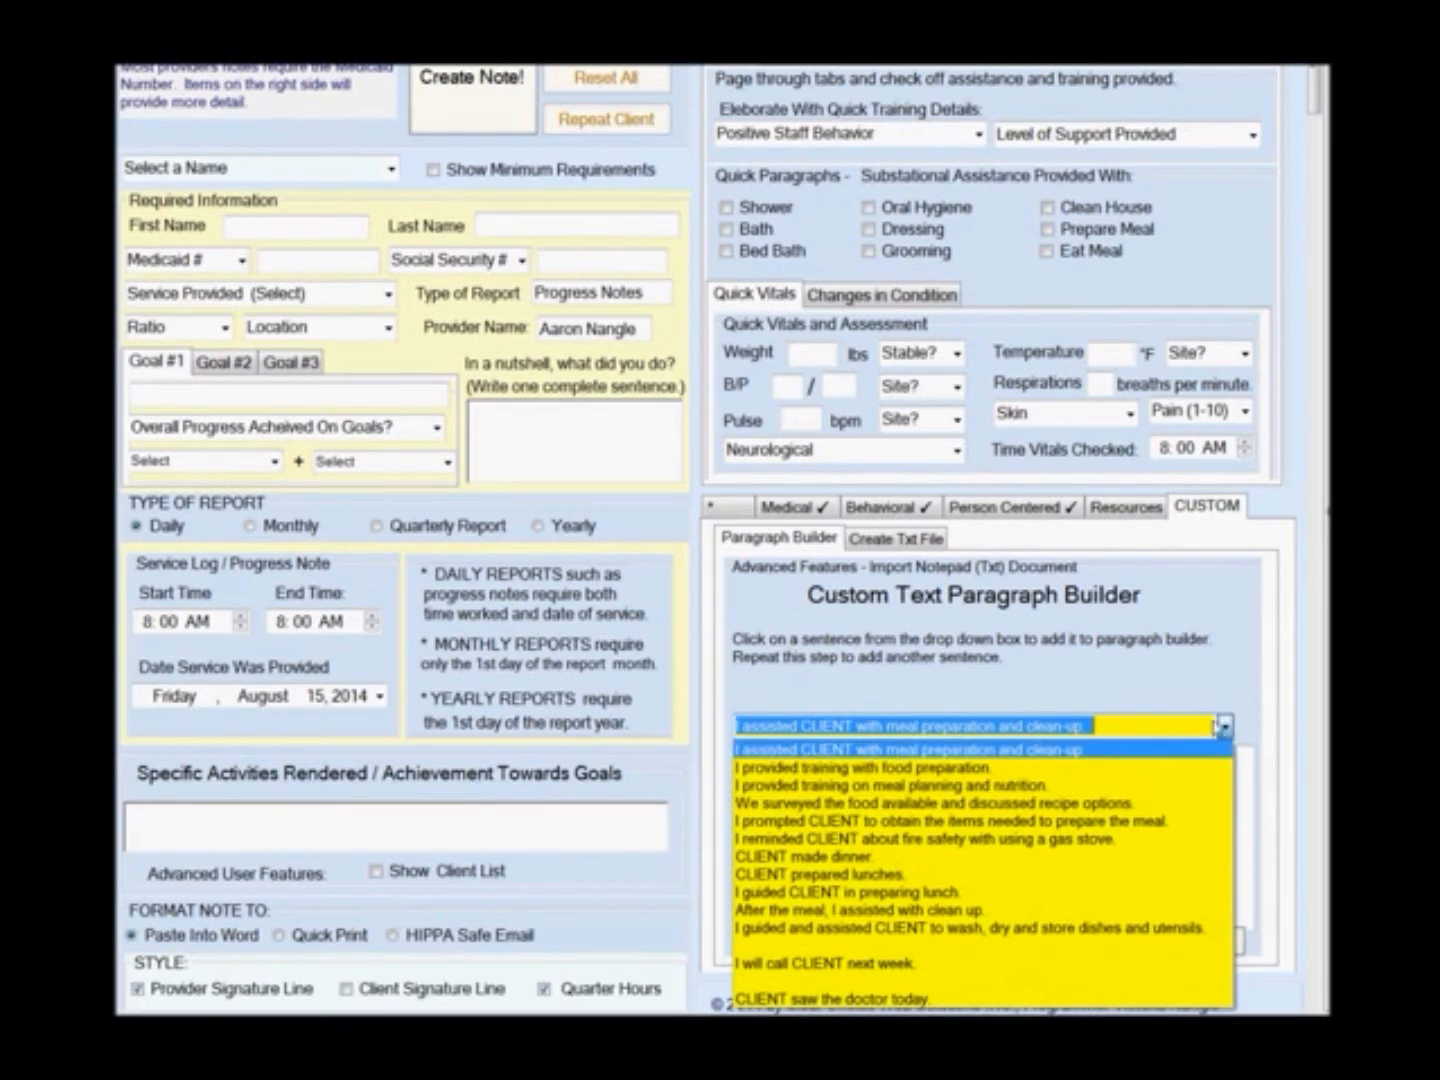
click(871, 806)
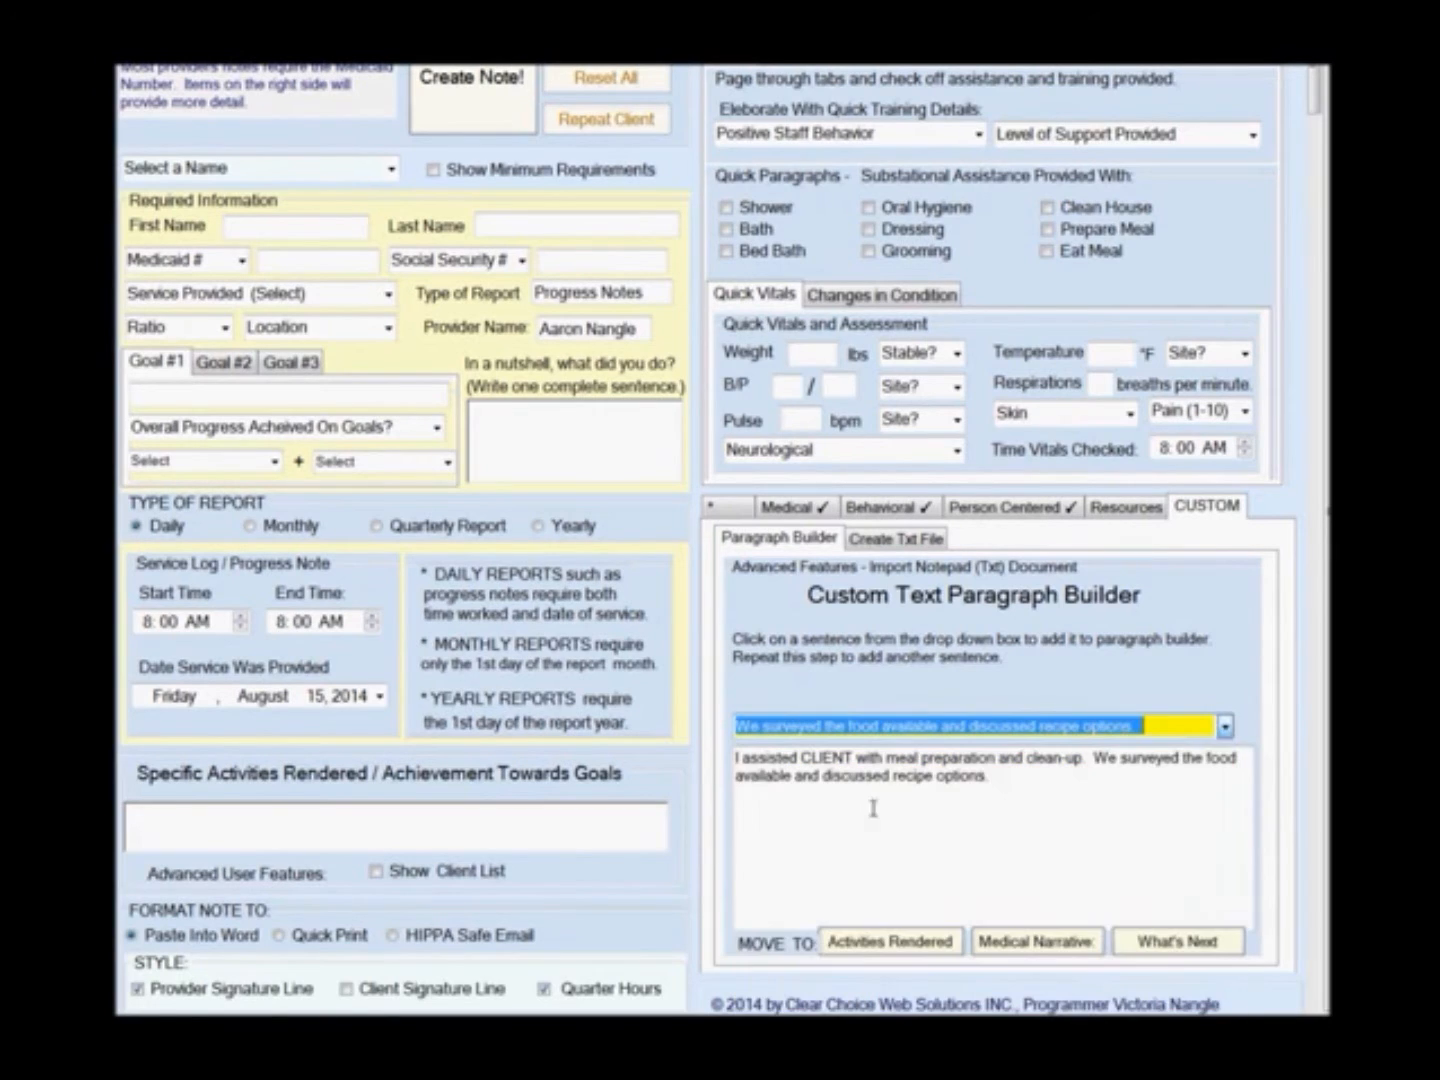
click(1229, 729)
click(922, 866)
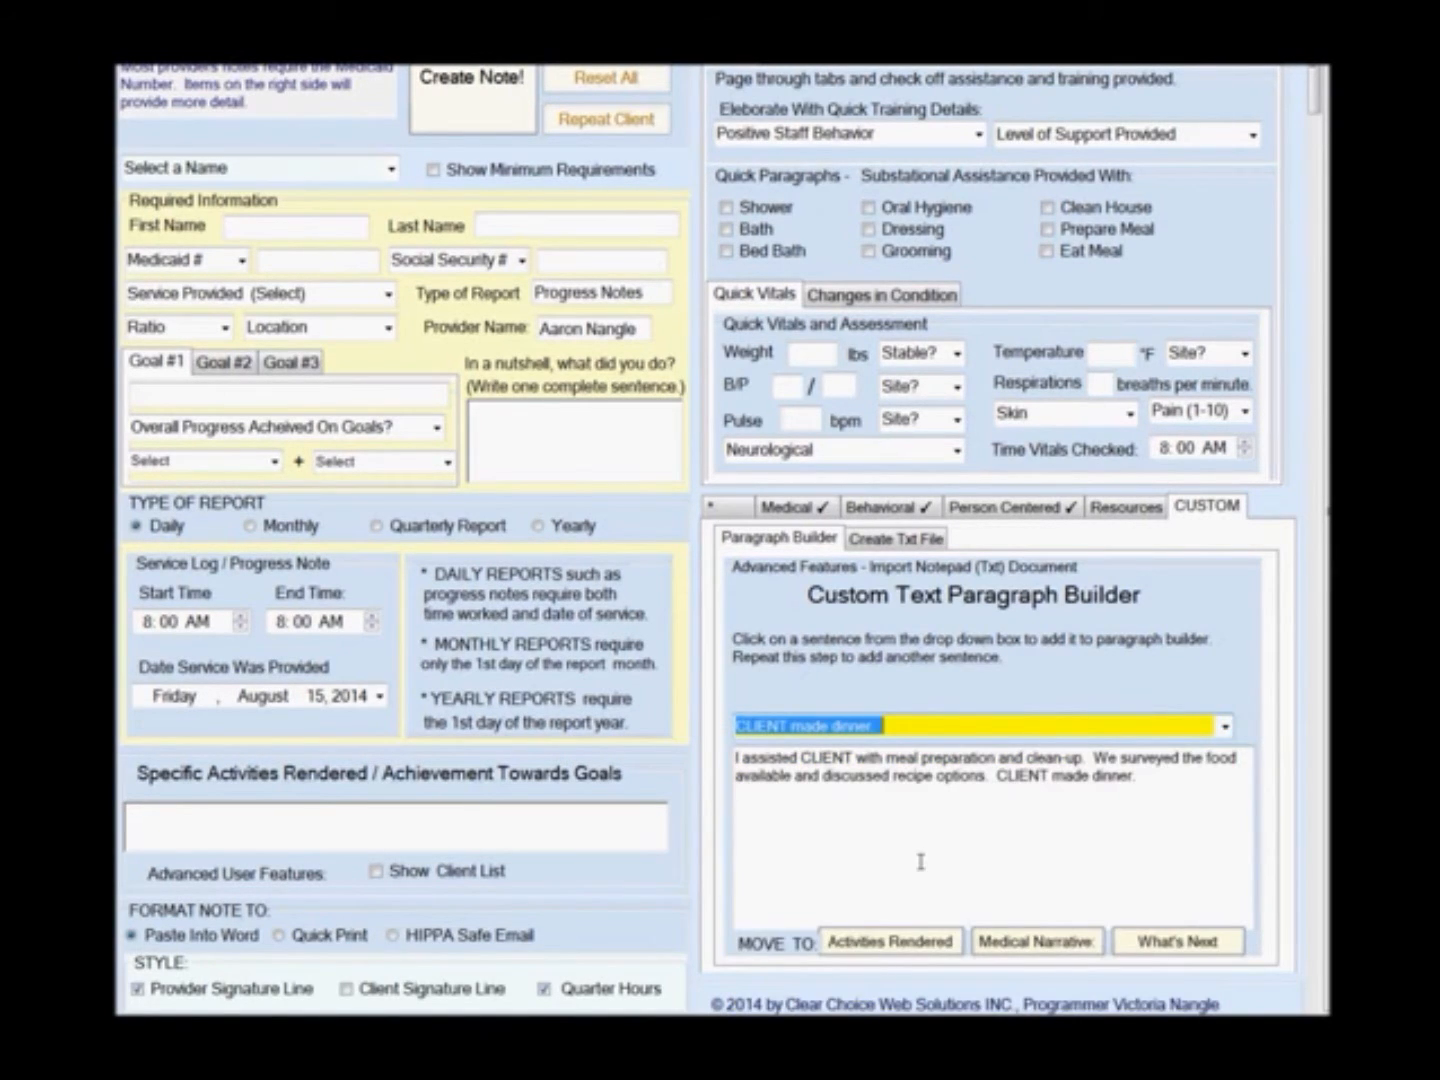
click(865, 947)
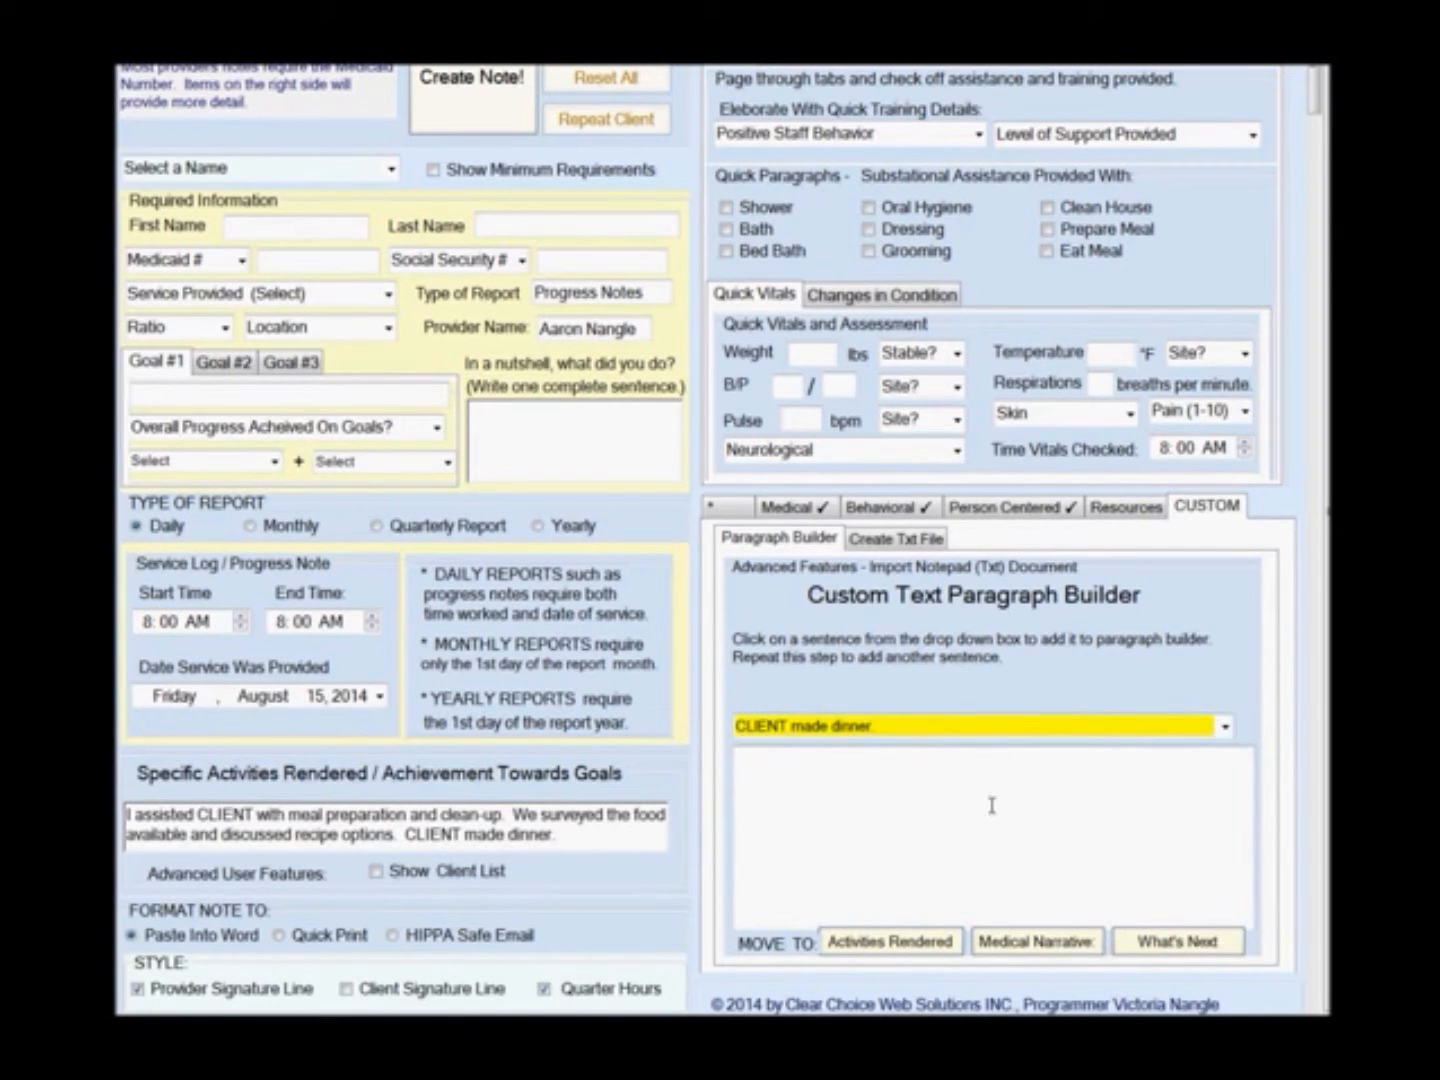
Add the sentence I will call CLIENT next week. and move it to What's Next.
click(1224, 727)
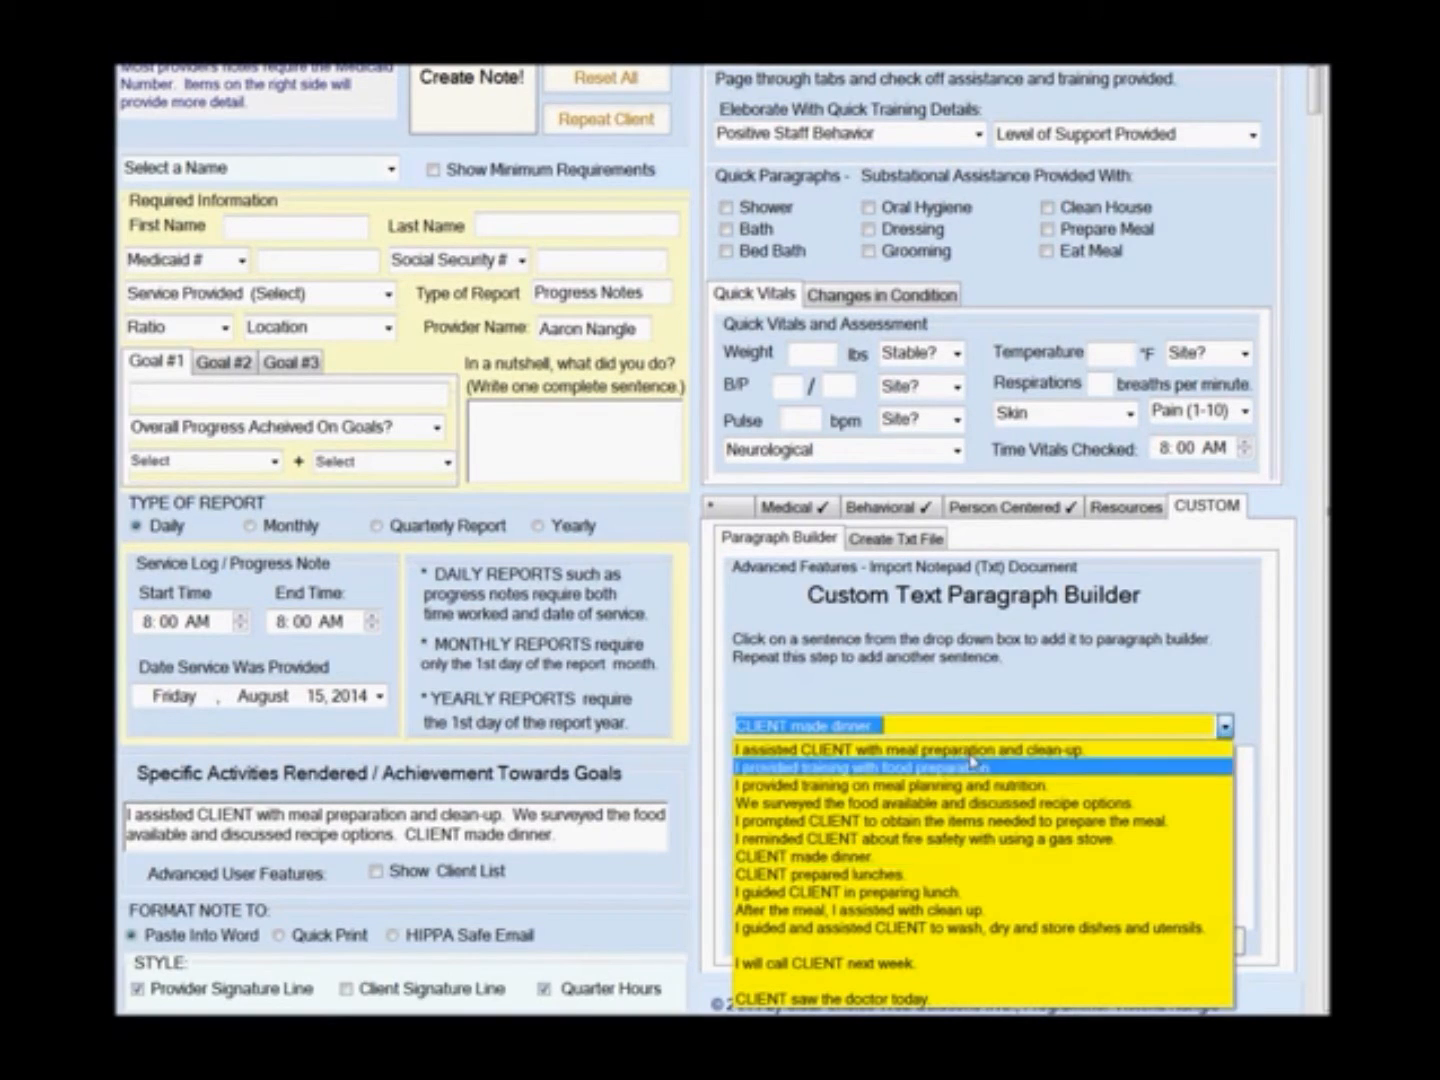
click(885, 966)
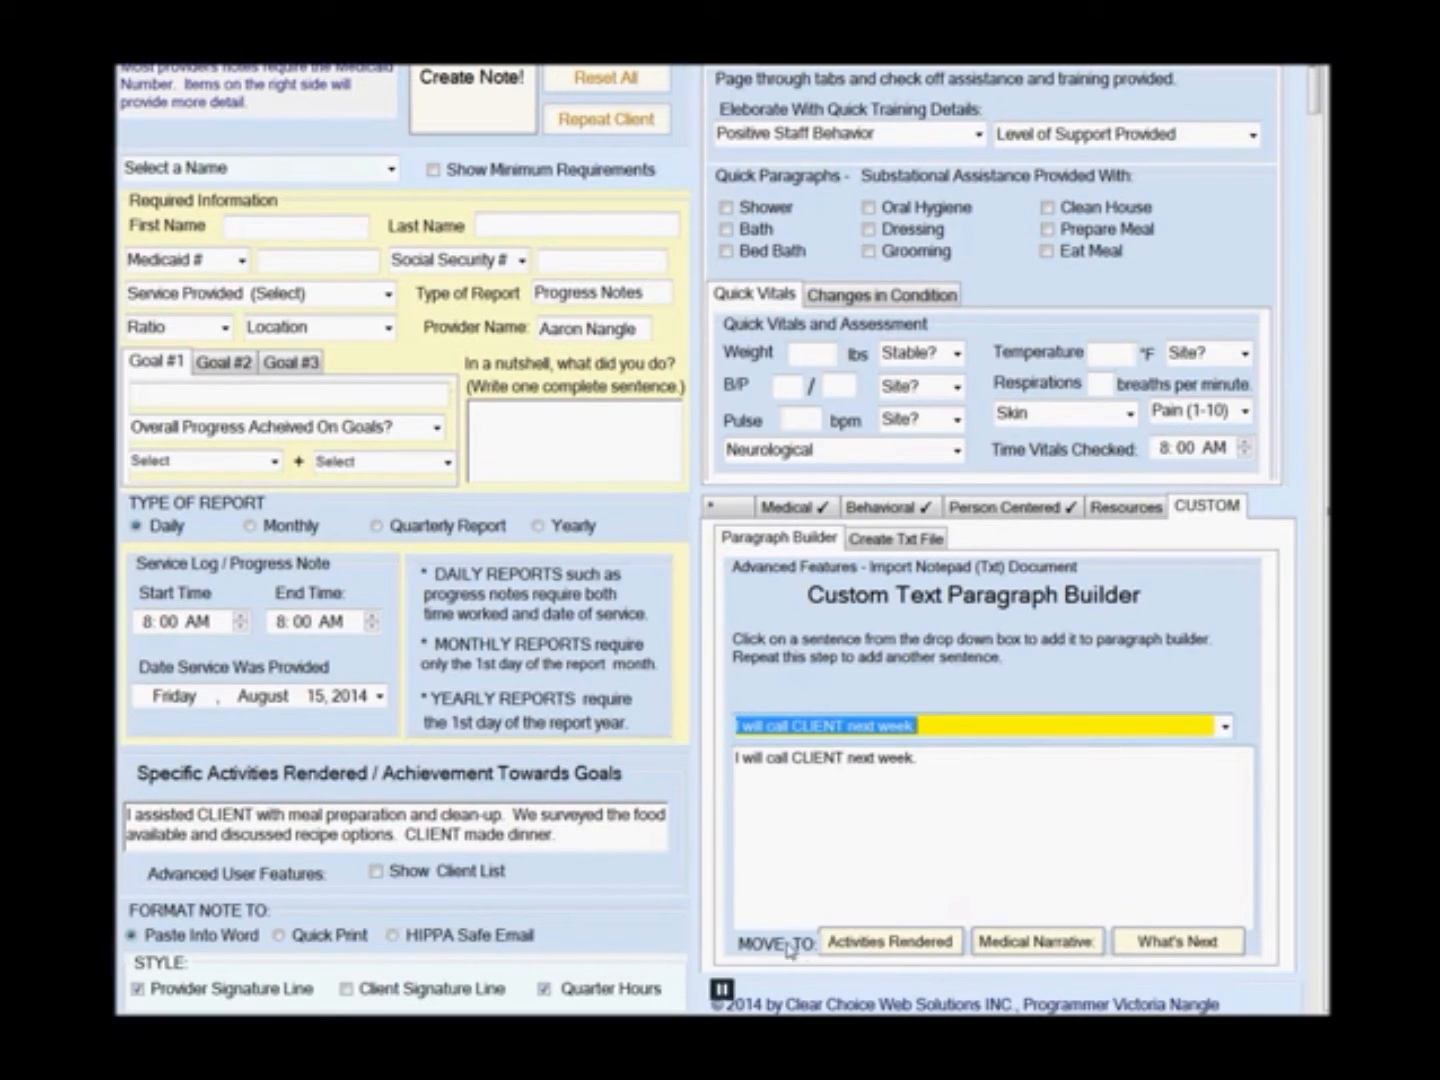
click(1173, 941)
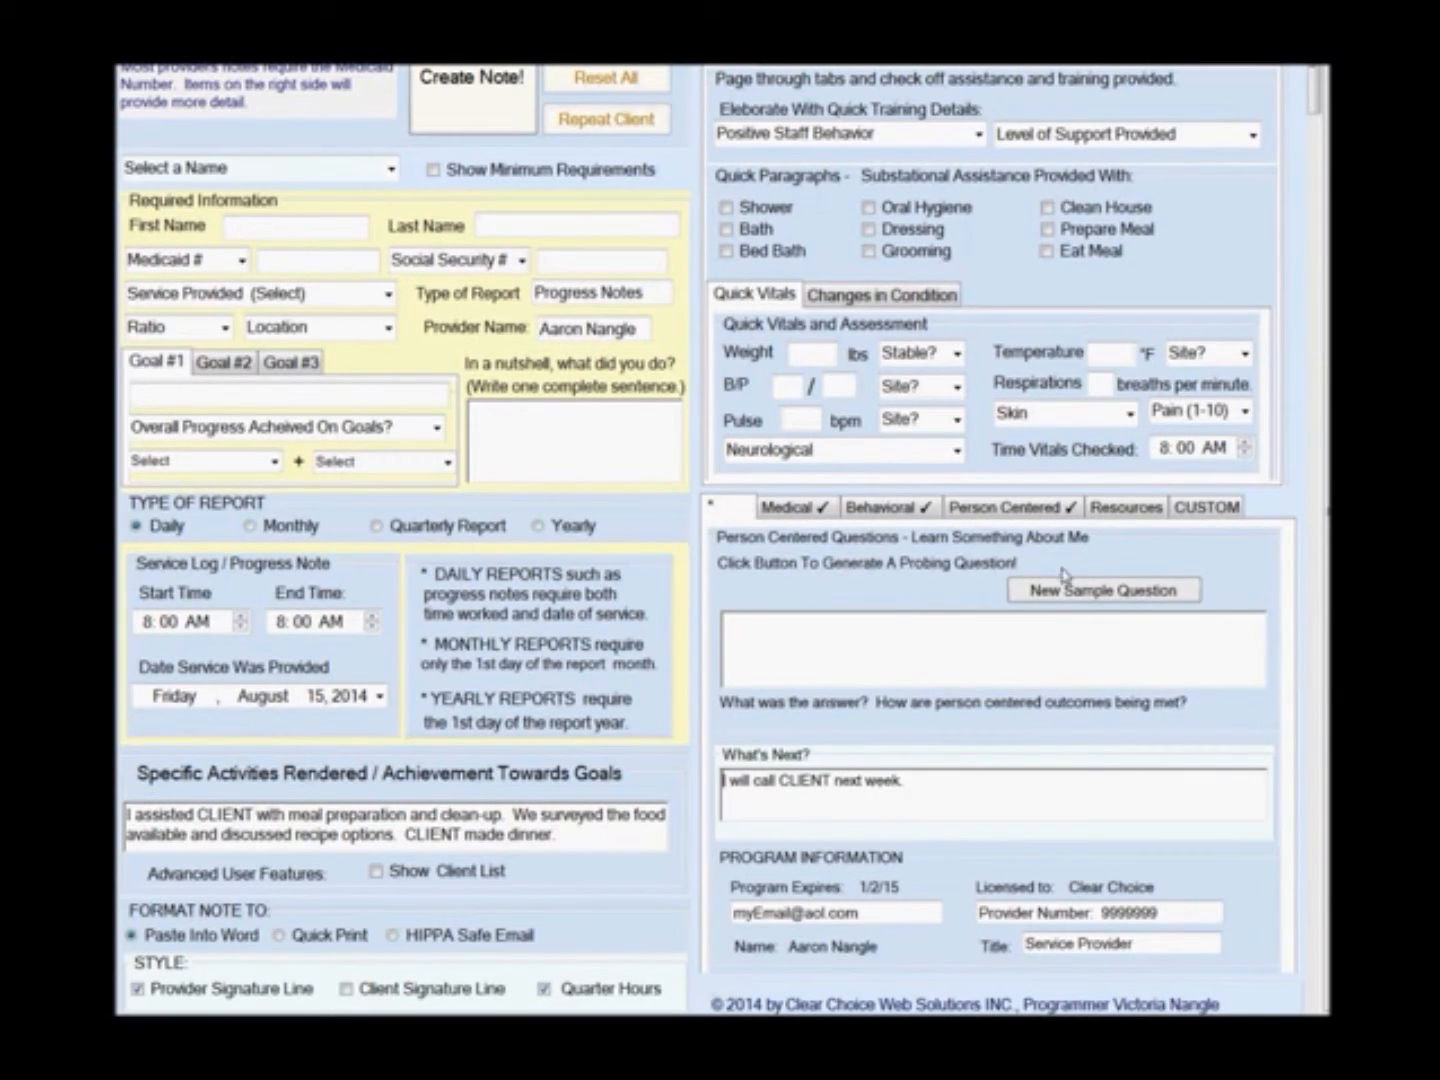
Return to the paragraph builder, add CLIENT saw the doctor today., and move it to Medical Narrative.
click(1201, 510)
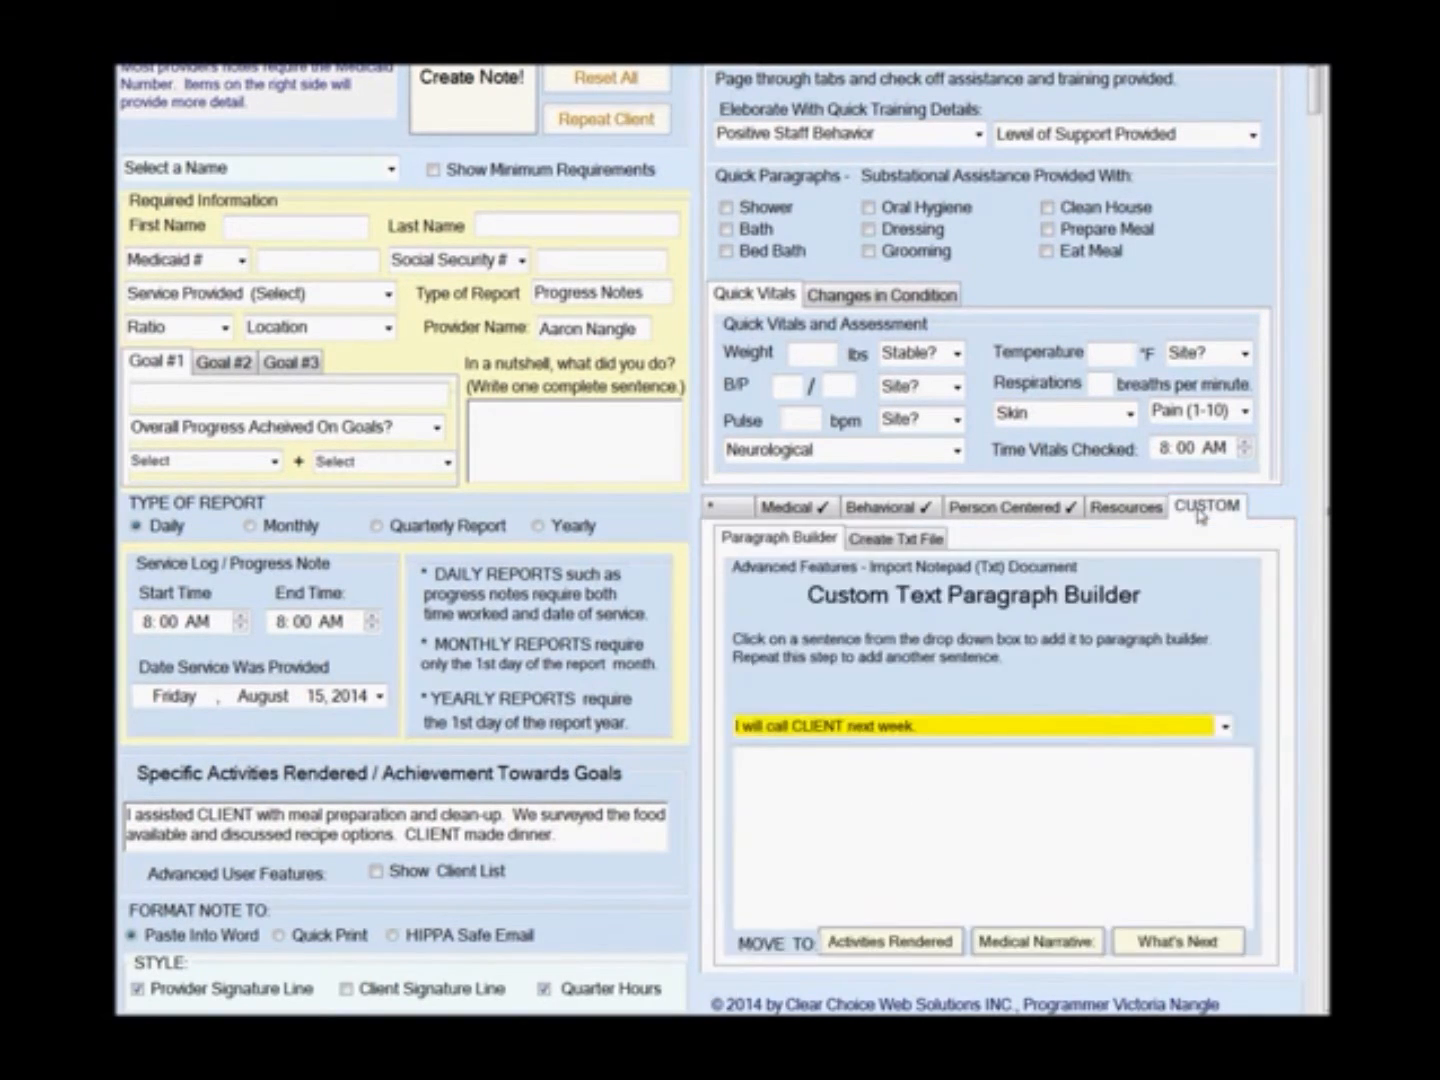
click(1225, 727)
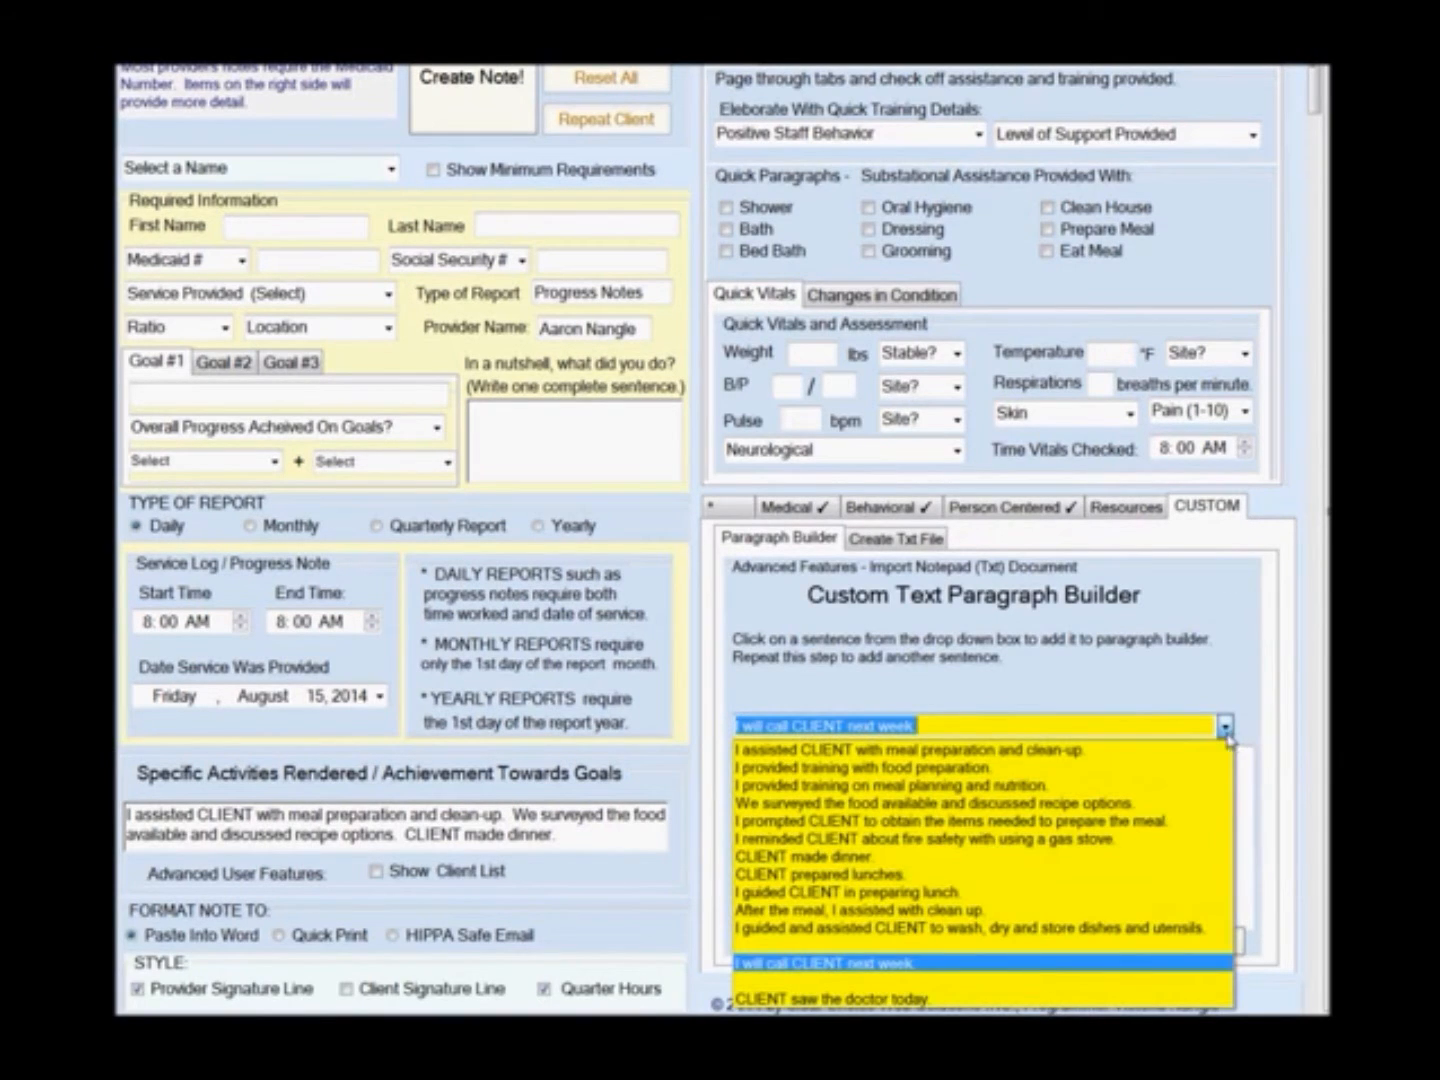
click(935, 998)
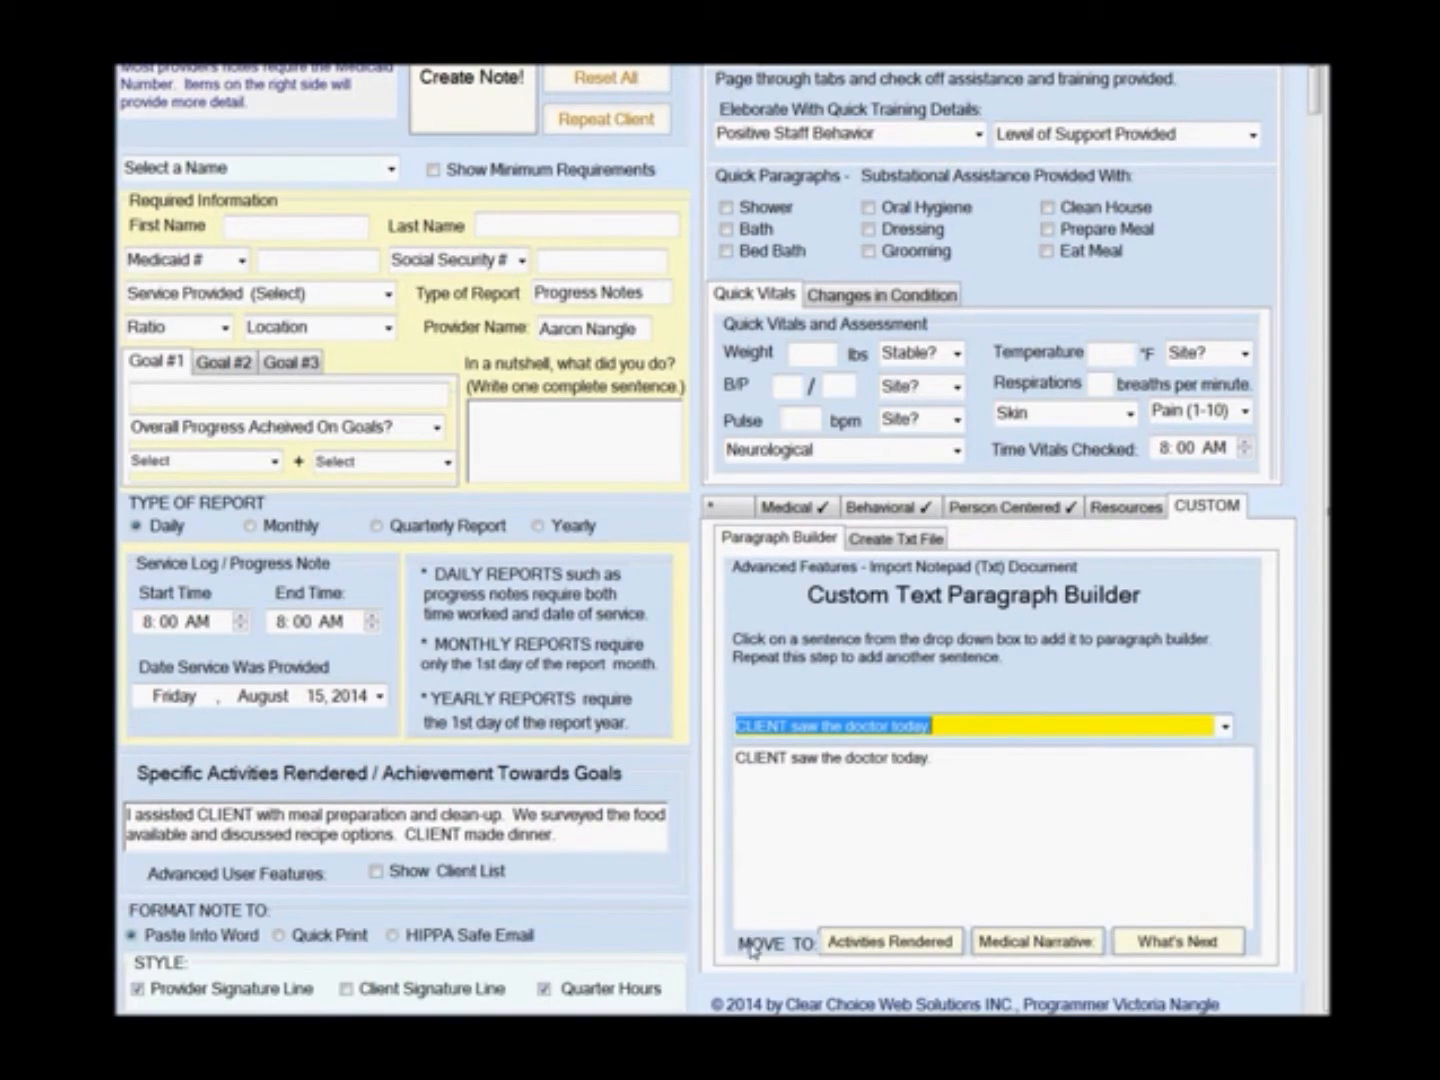
click(1021, 947)
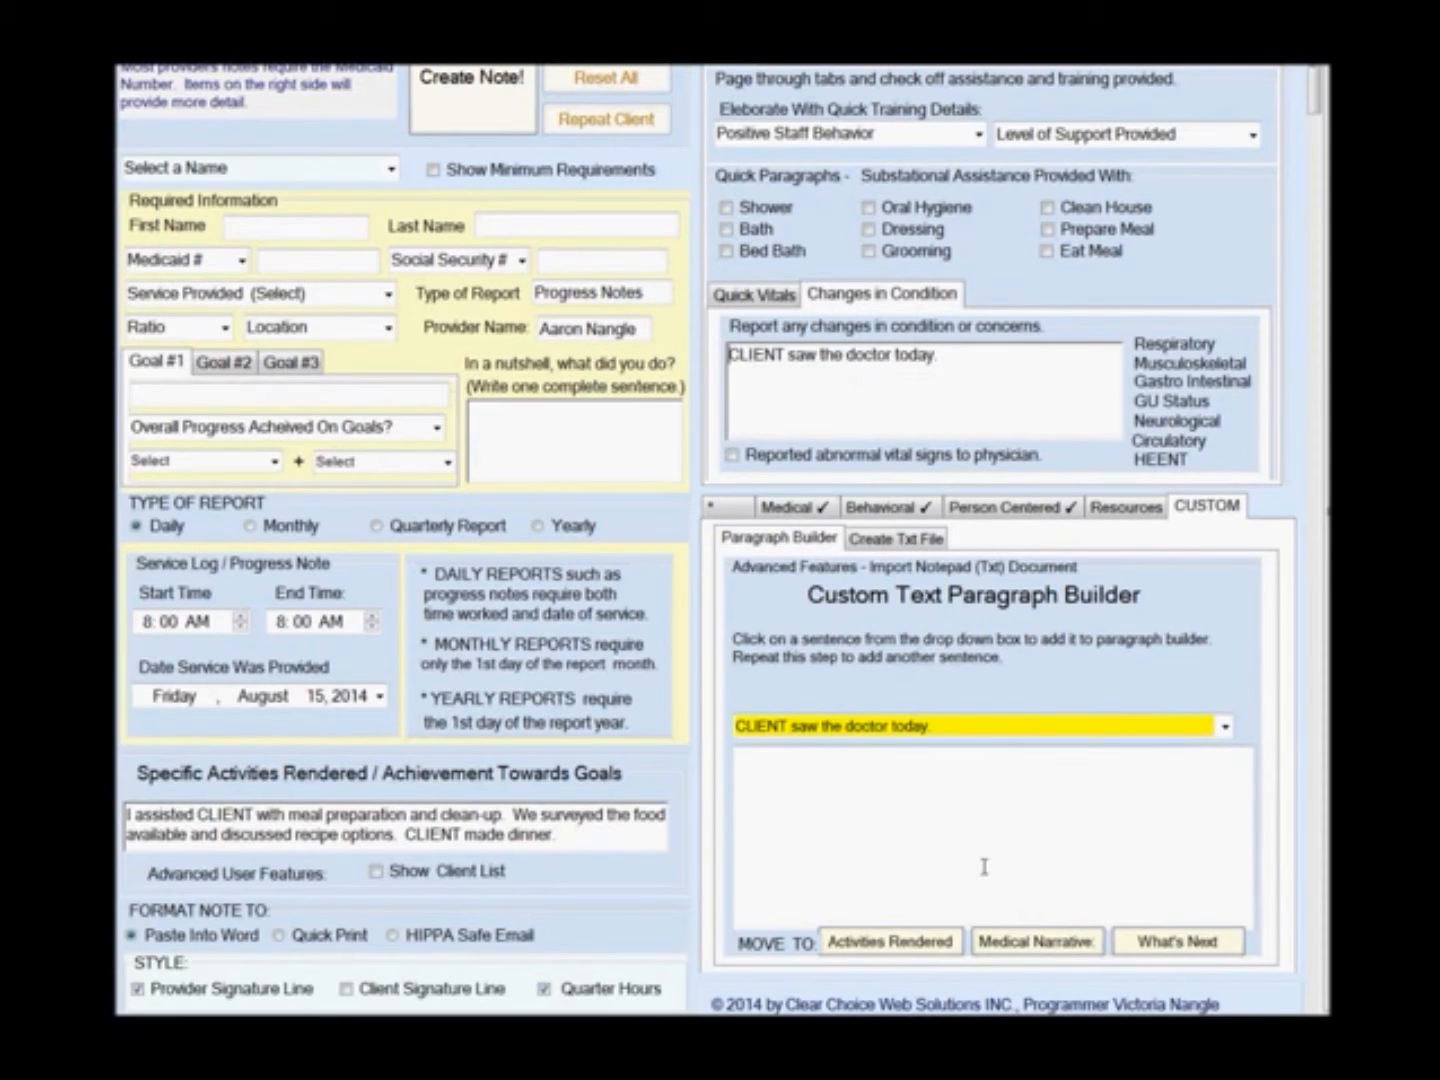
Build a paragraph from the meal planning, CLIENT made dinner, food preparation training and recipe options sentences.
click(1225, 725)
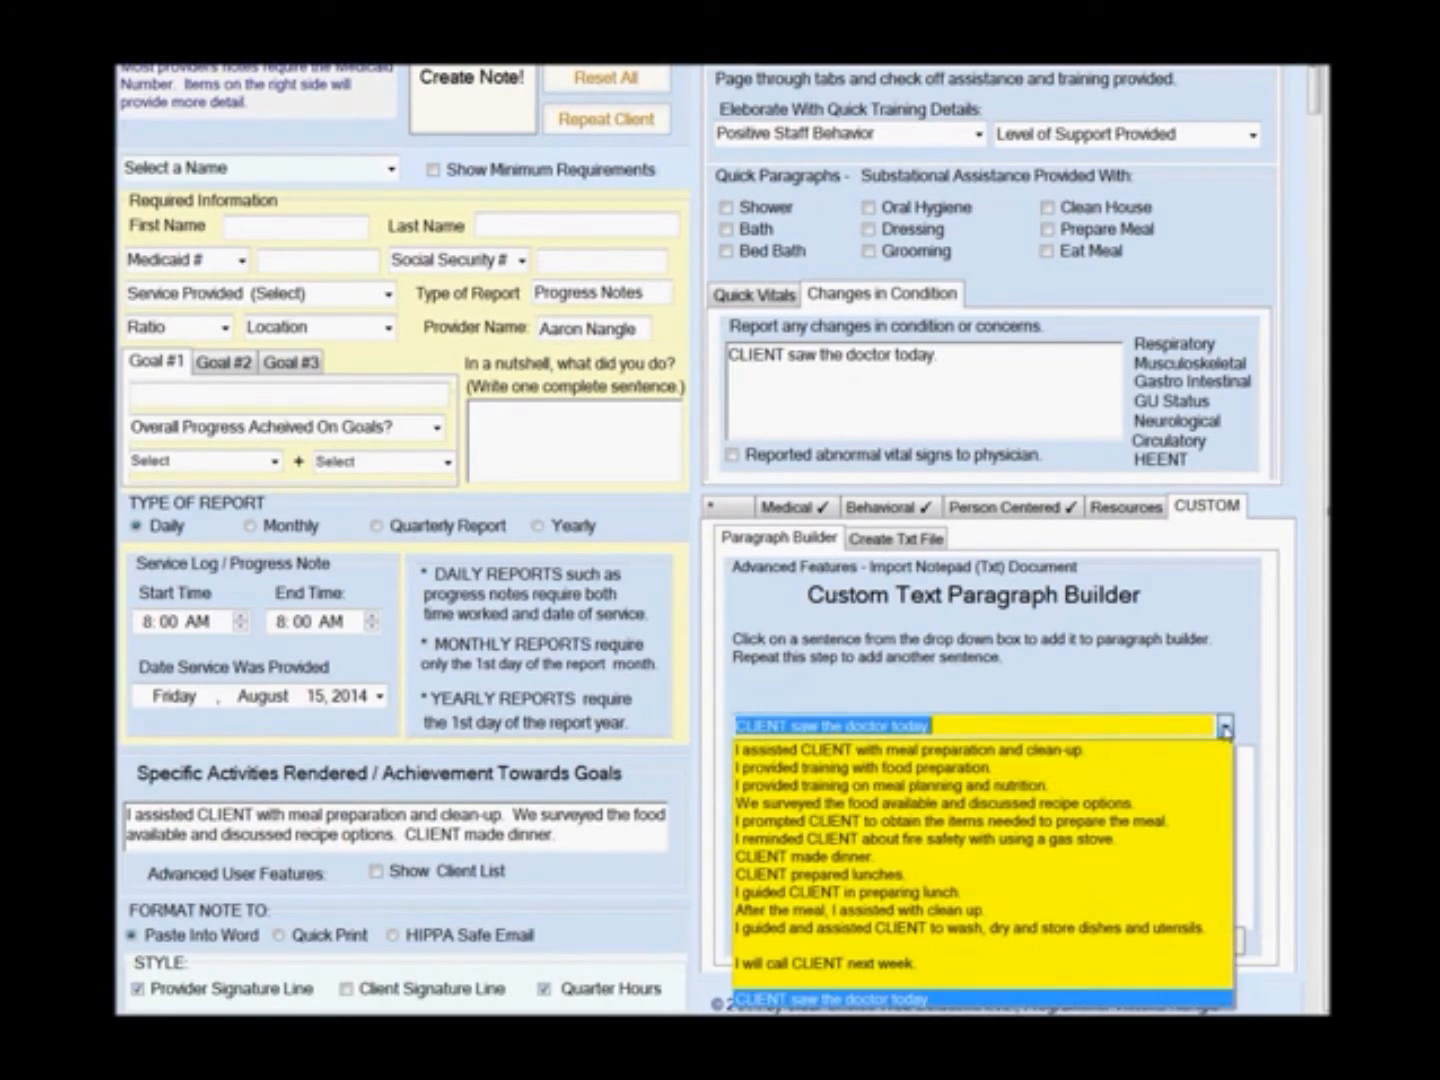
click(841, 790)
click(1219, 722)
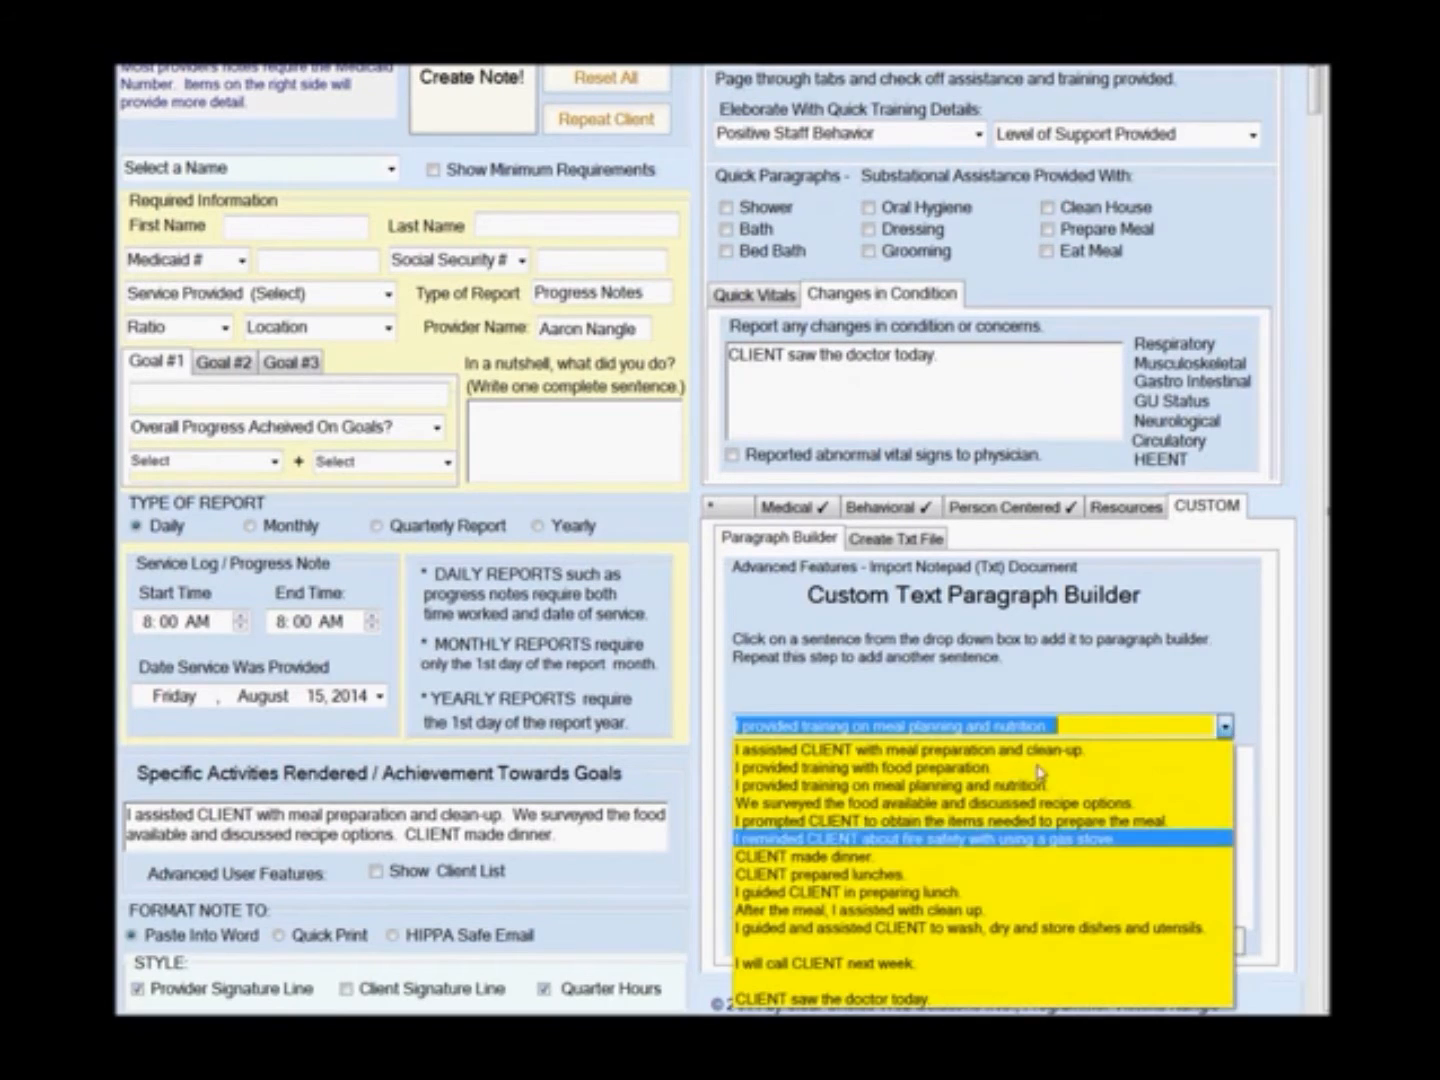
click(956, 855)
click(1225, 726)
click(1010, 769)
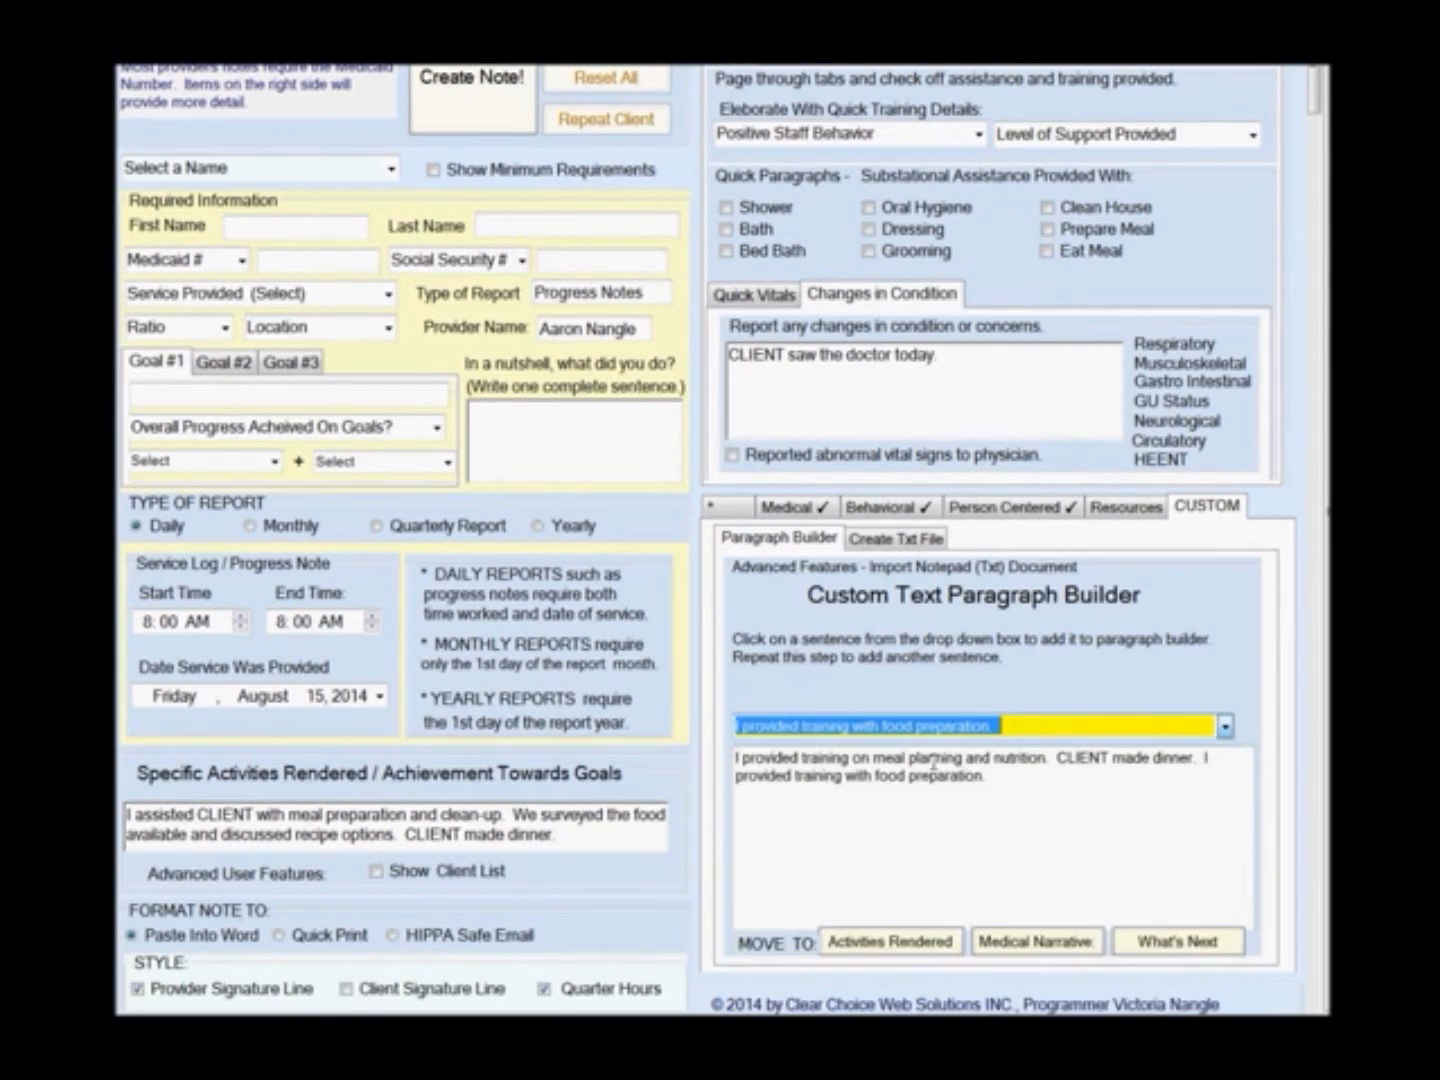
click(1225, 726)
click(975, 803)
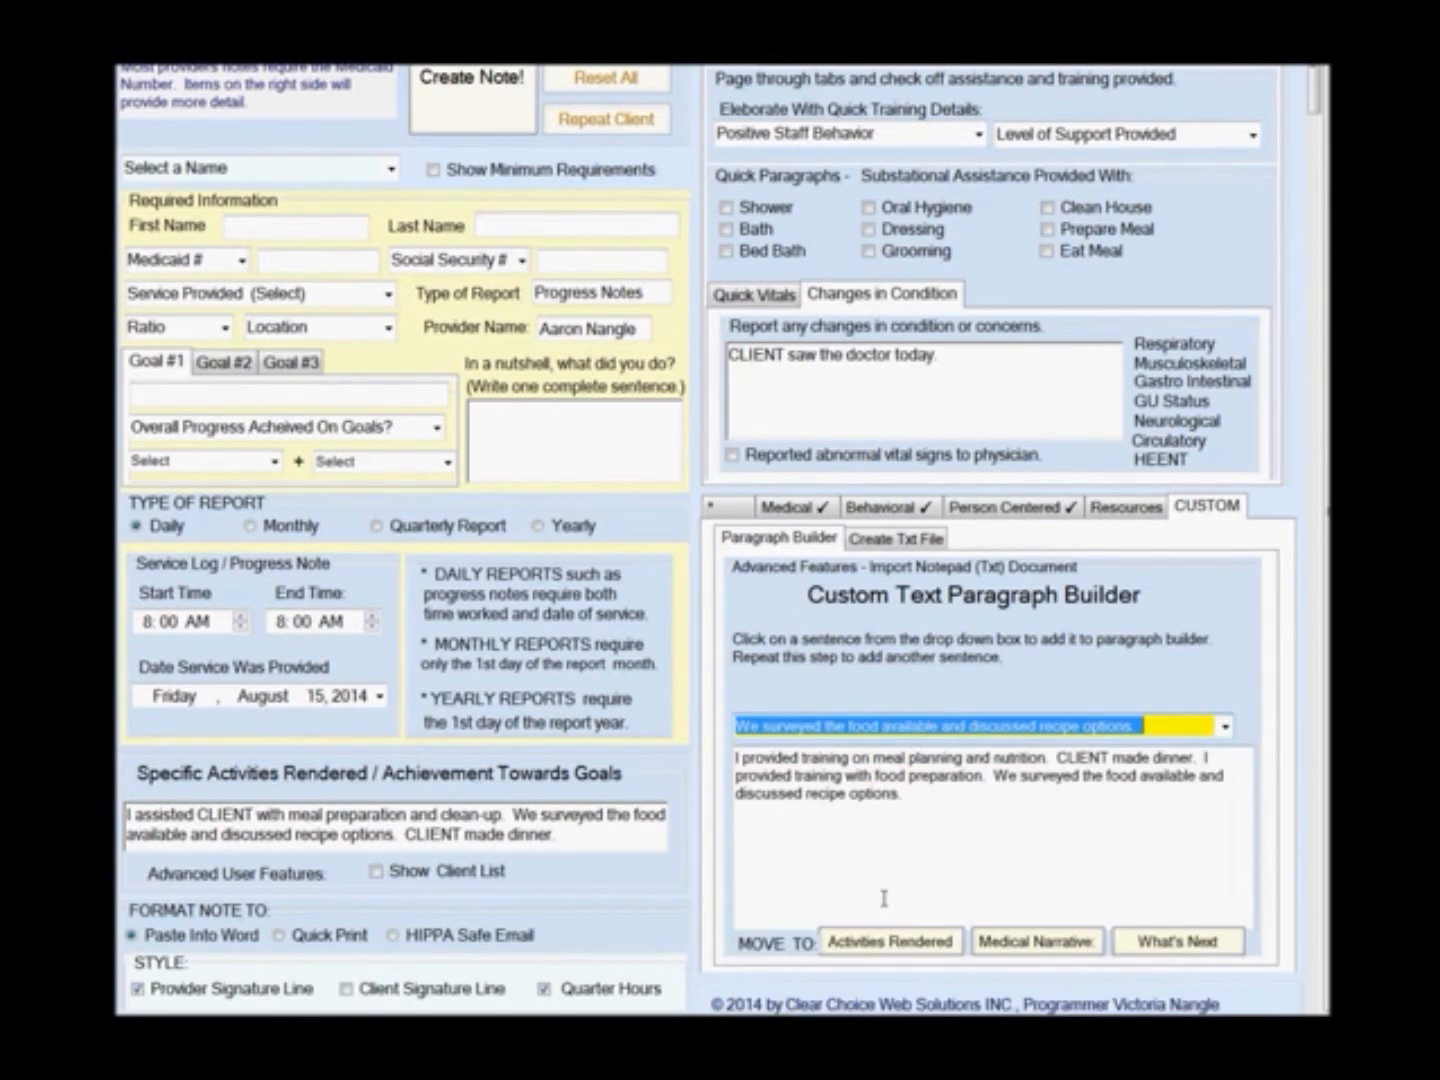
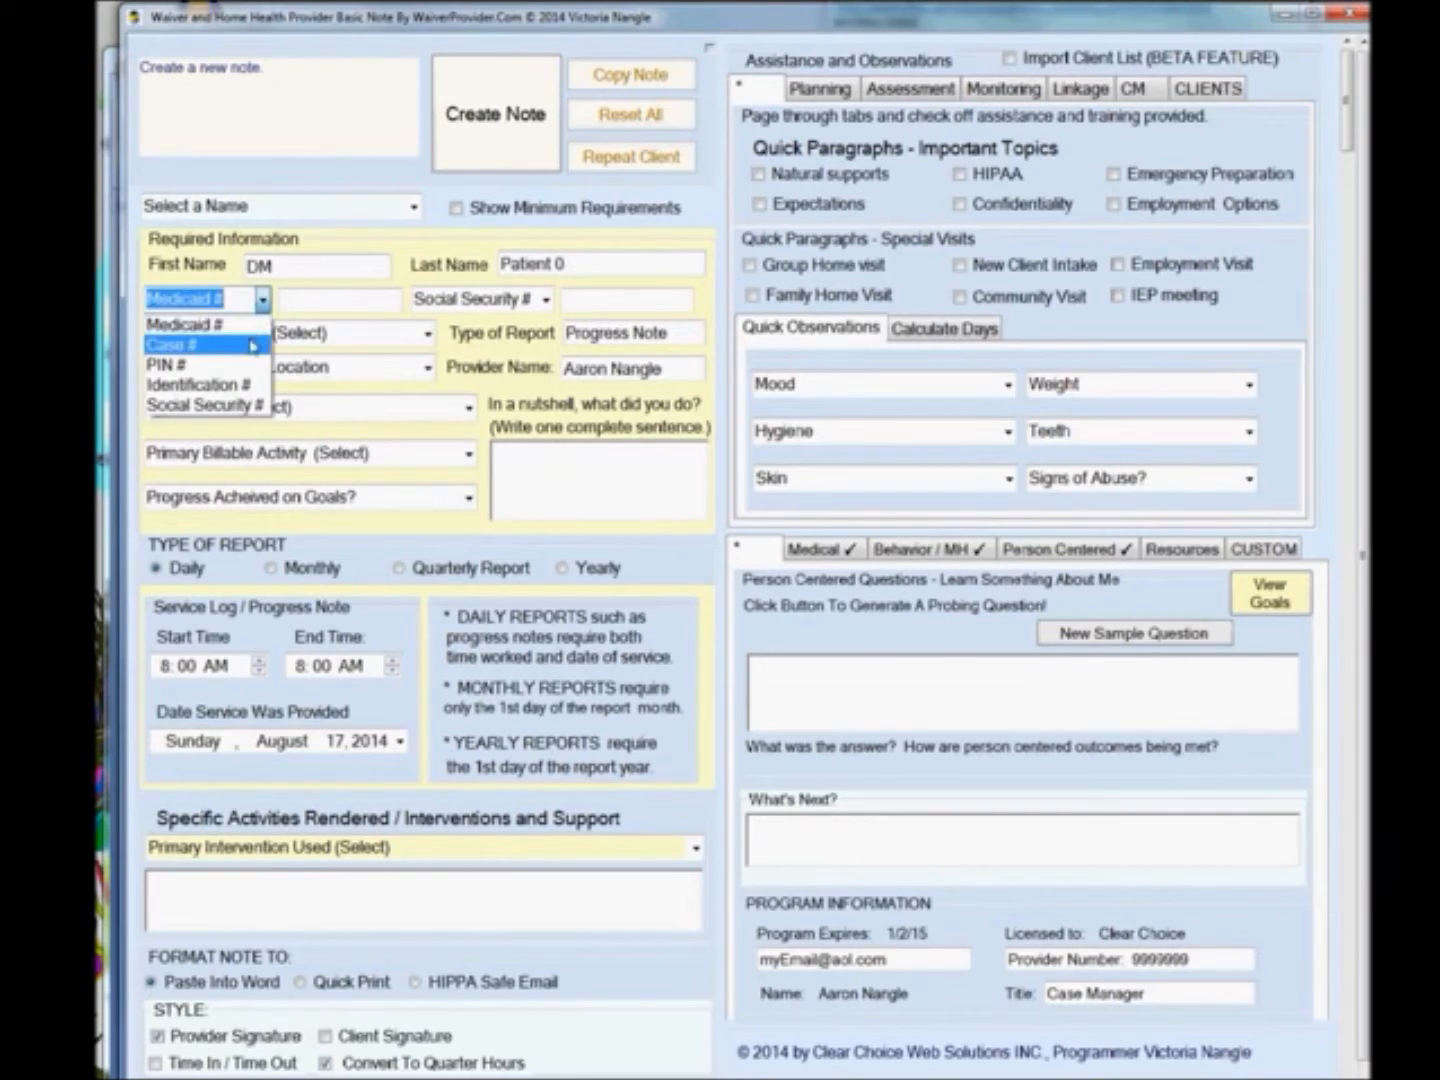
Switch the ID type to Case # and enter the client's case number.
key(Tab)
text(1234)
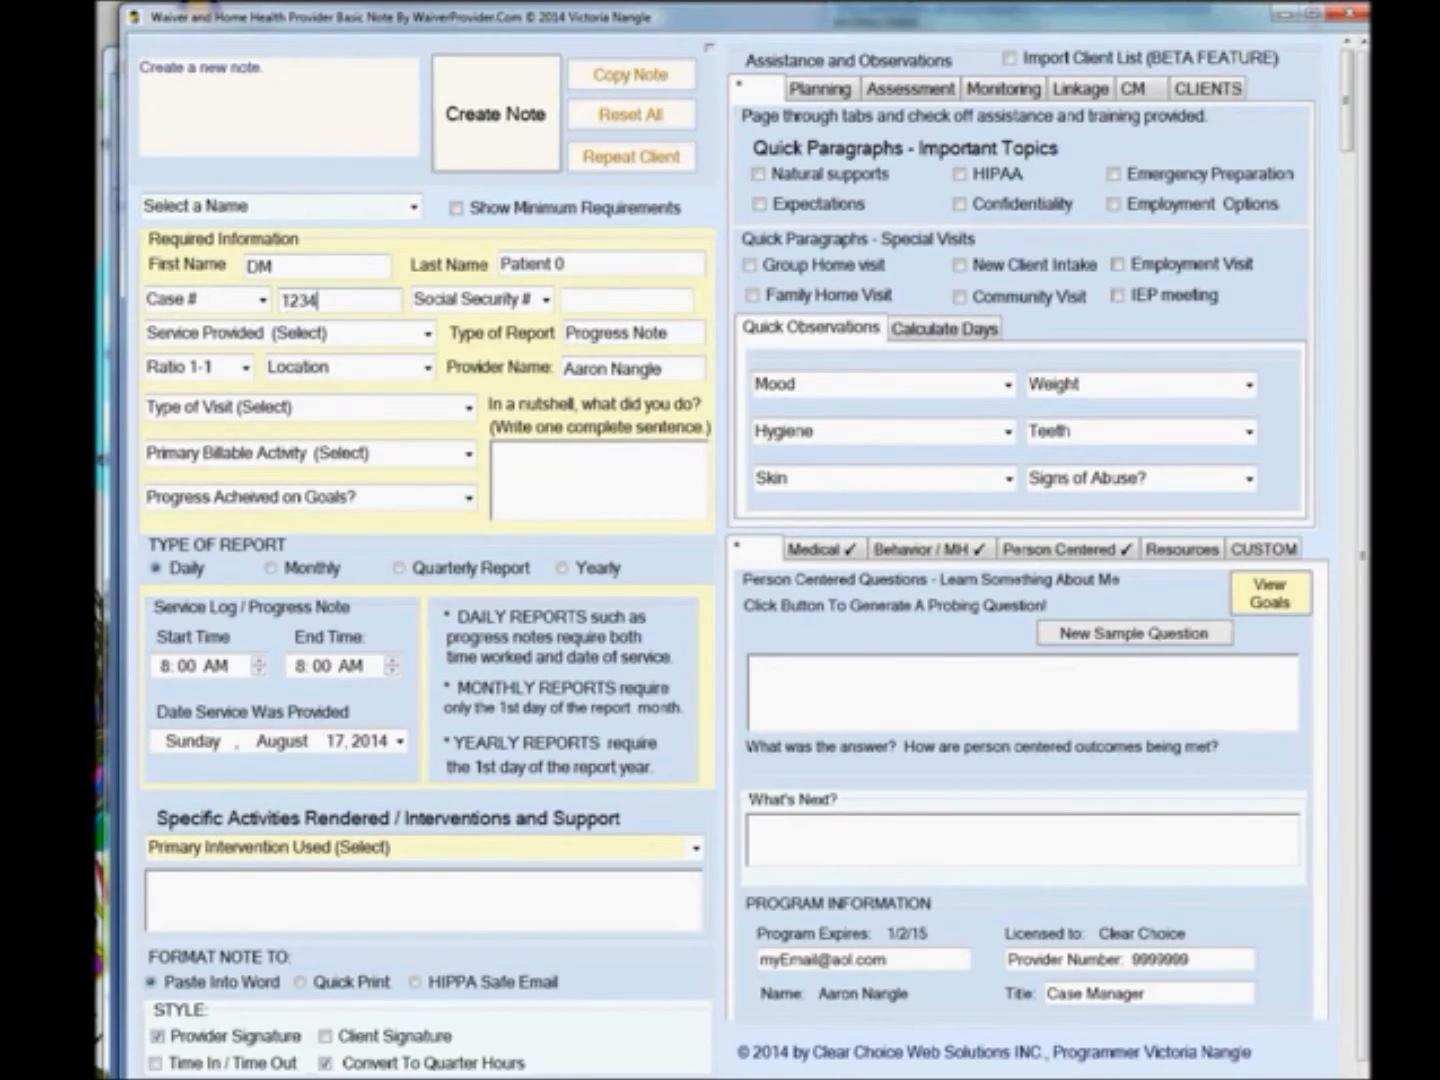
Set the service provided to Life Coaching.
click(419, 334)
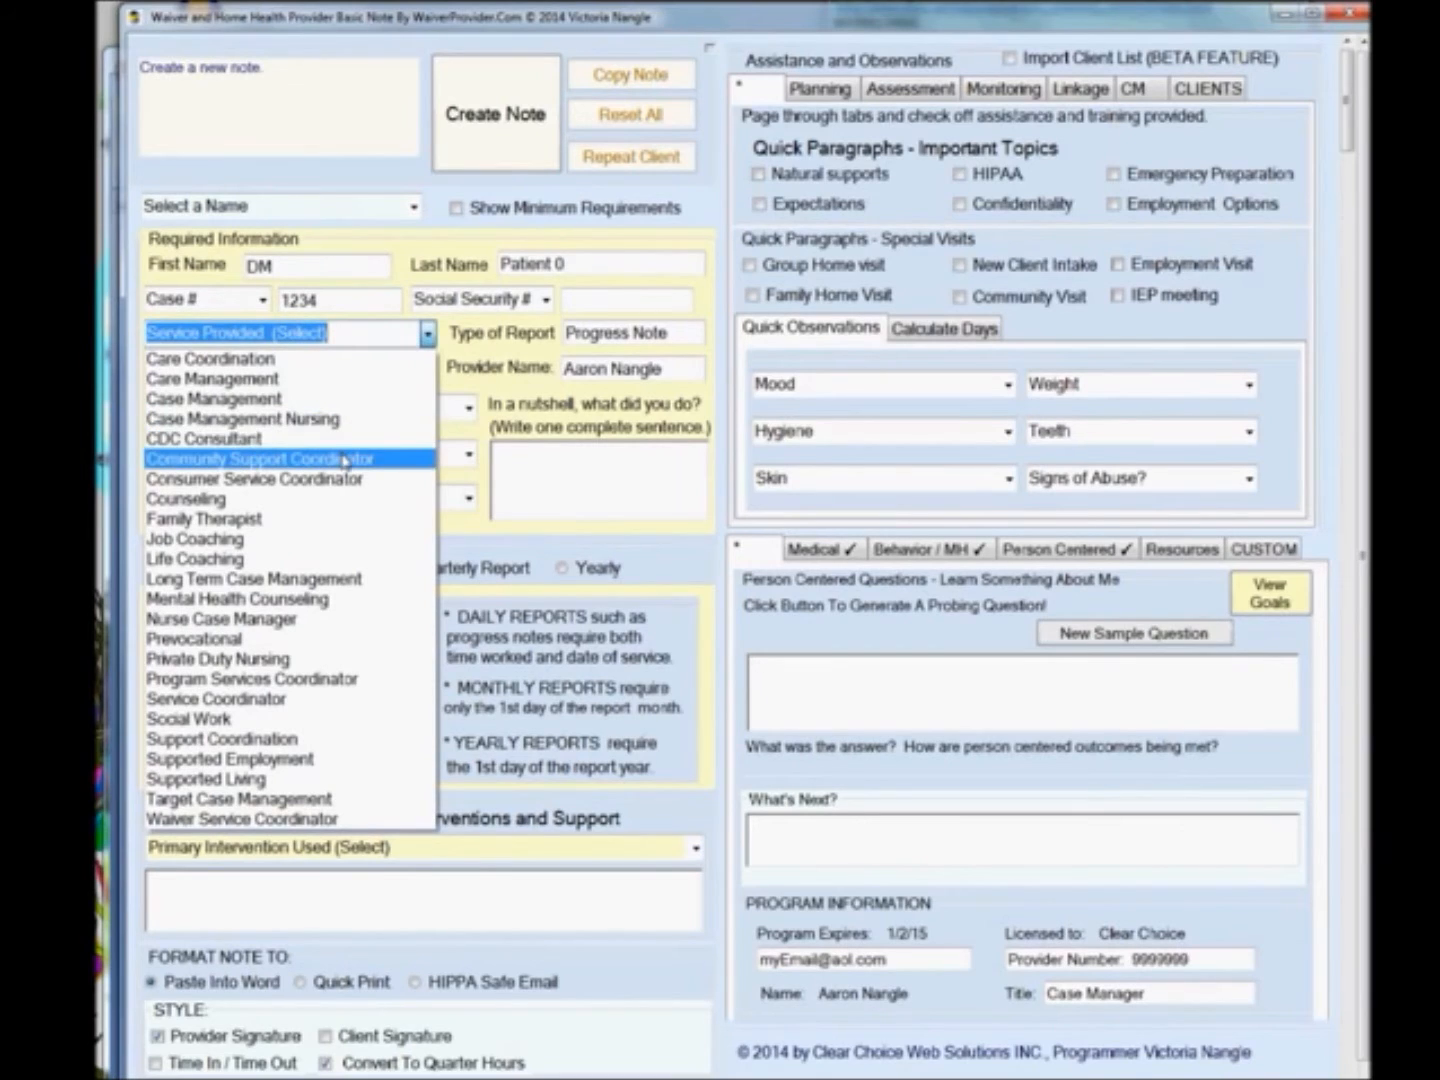
click(277, 558)
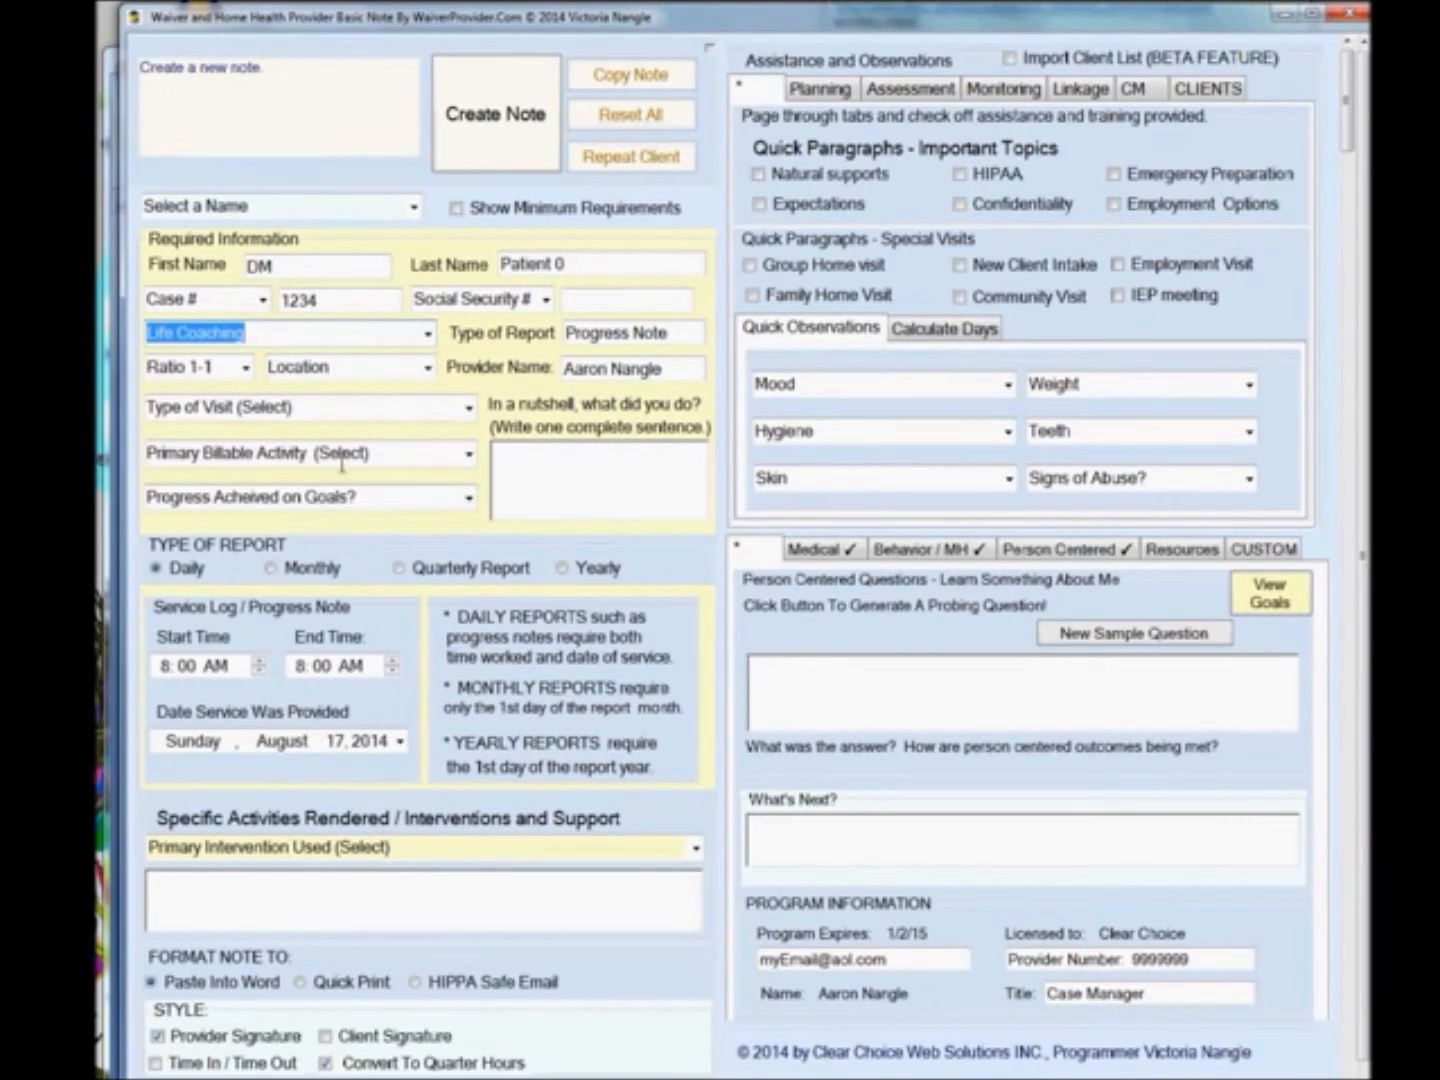
Set the type of visit to Facility Visit.
click(468, 409)
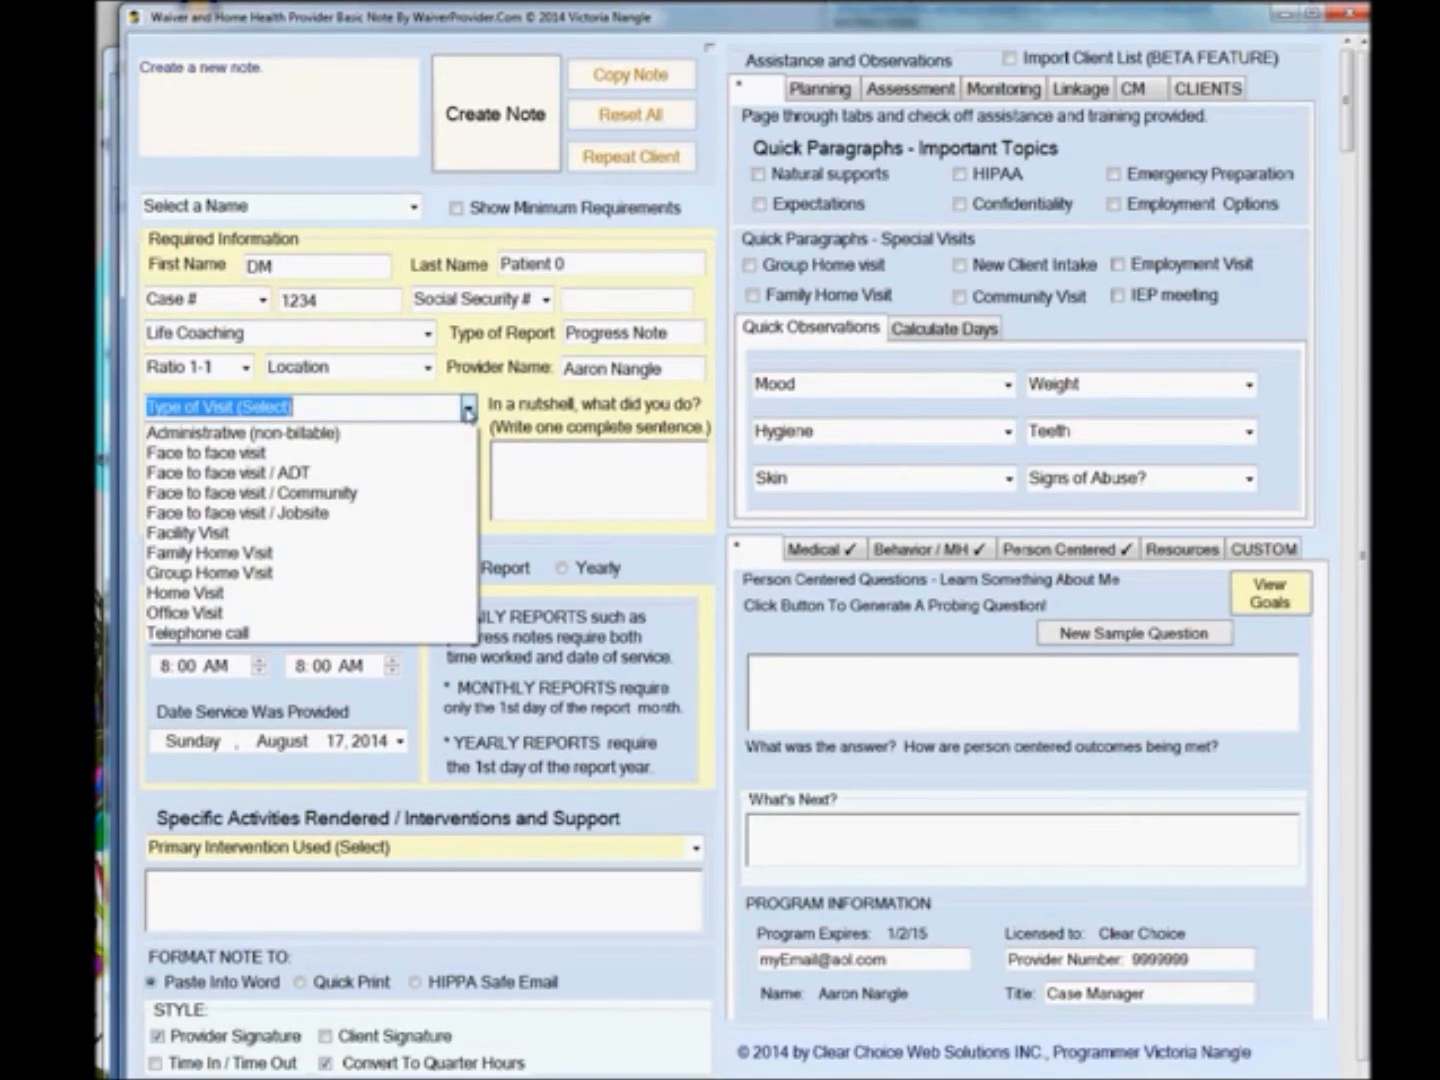
click(337, 534)
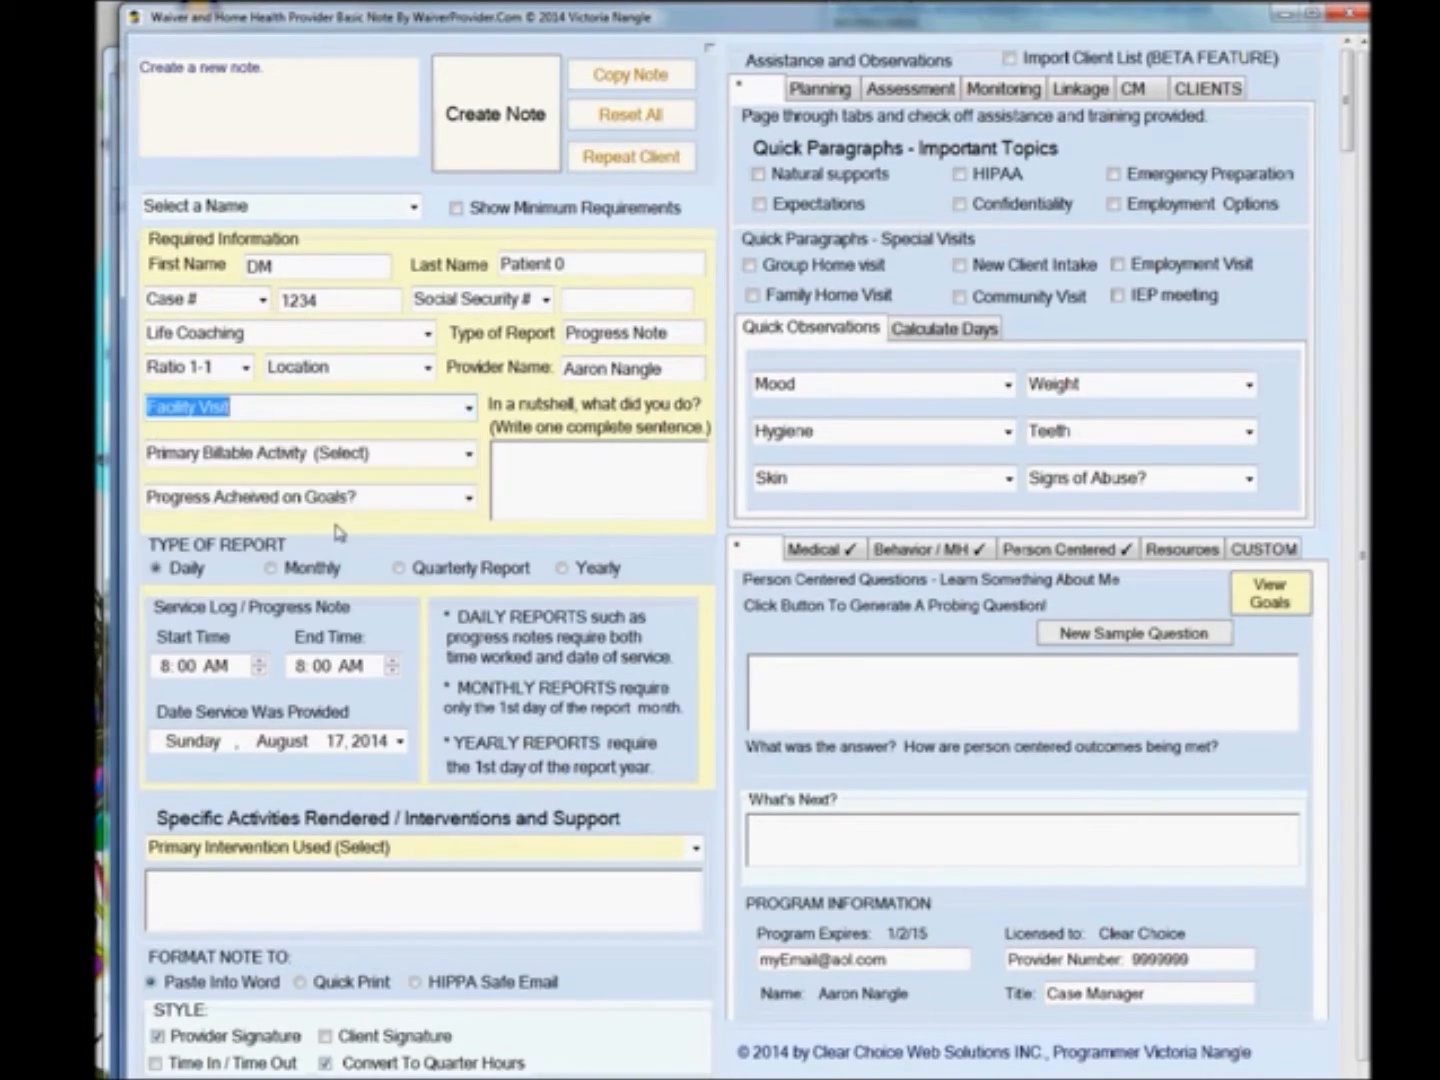
Set the primary billable activity to Discuss concerns, and follow up on concerns and progress on goals to N/A.
click(470, 454)
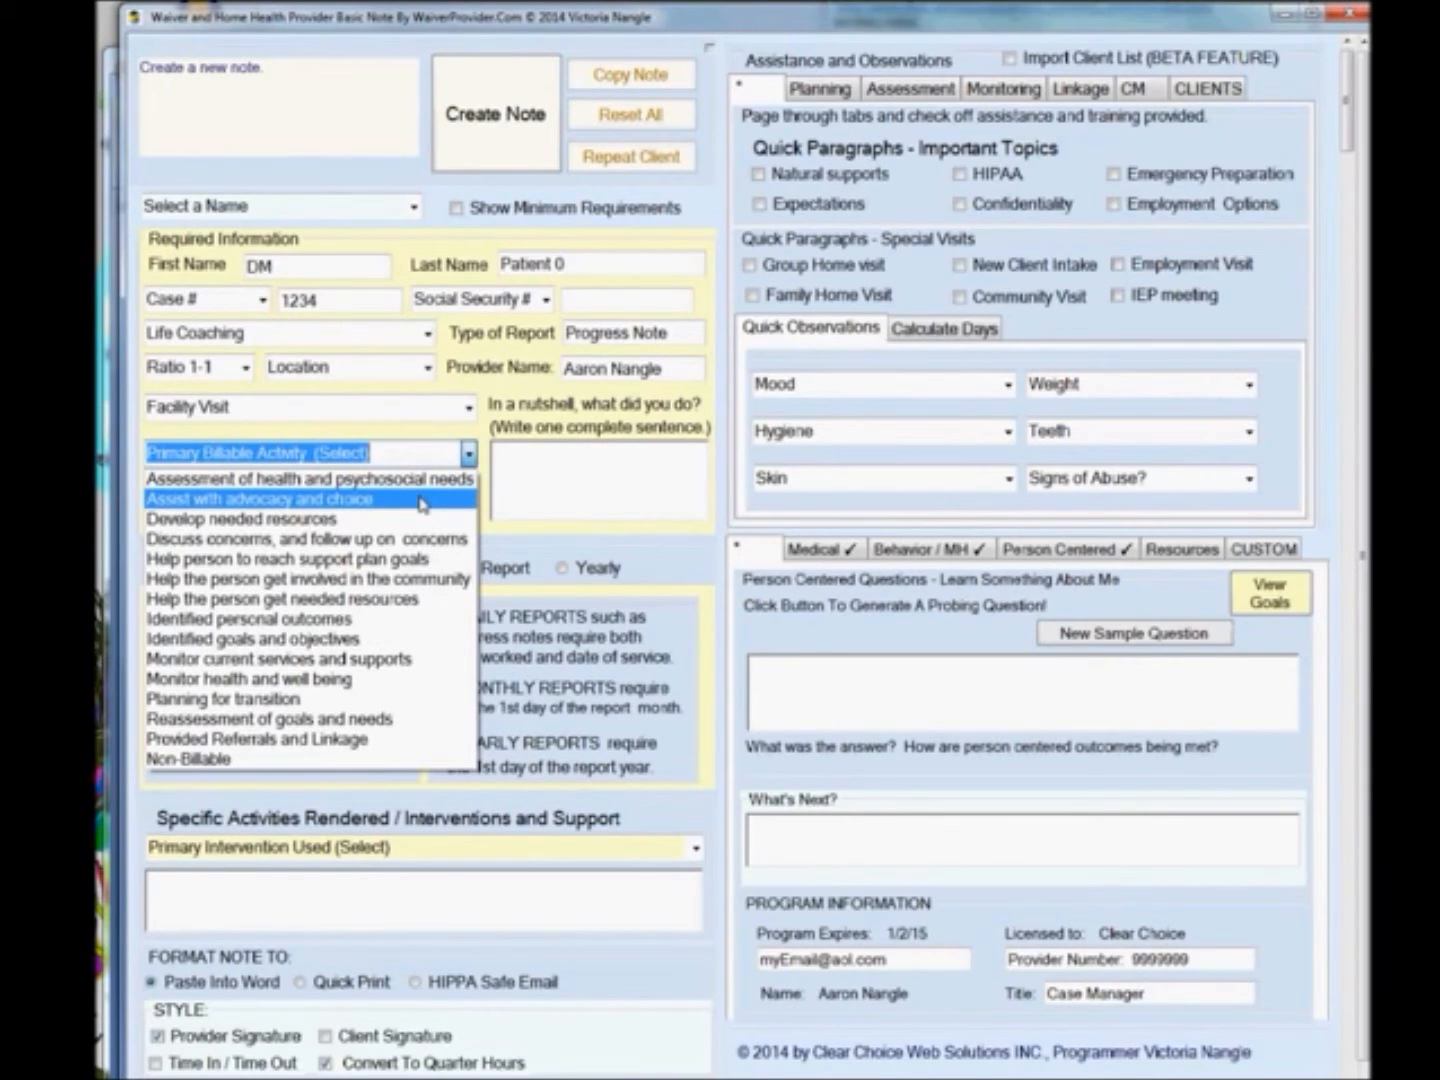
click(408, 539)
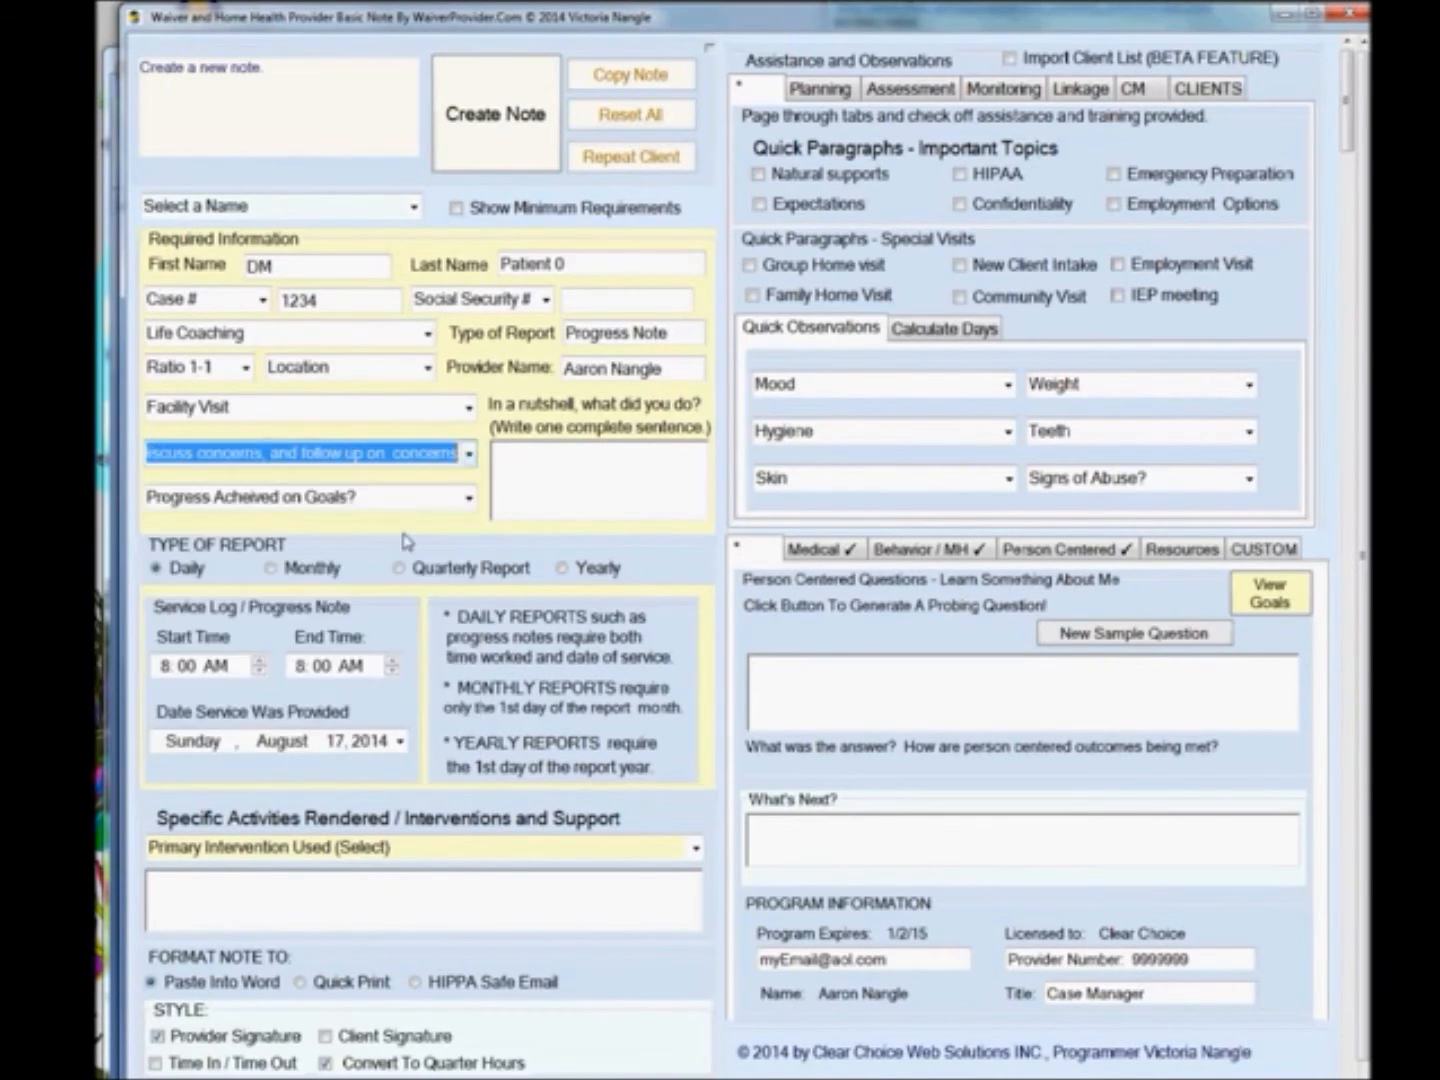
click(468, 498)
click(470, 516)
Write the nutshell sentence: I visited DM to evaluate his transition to a secured facility.
click(525, 485)
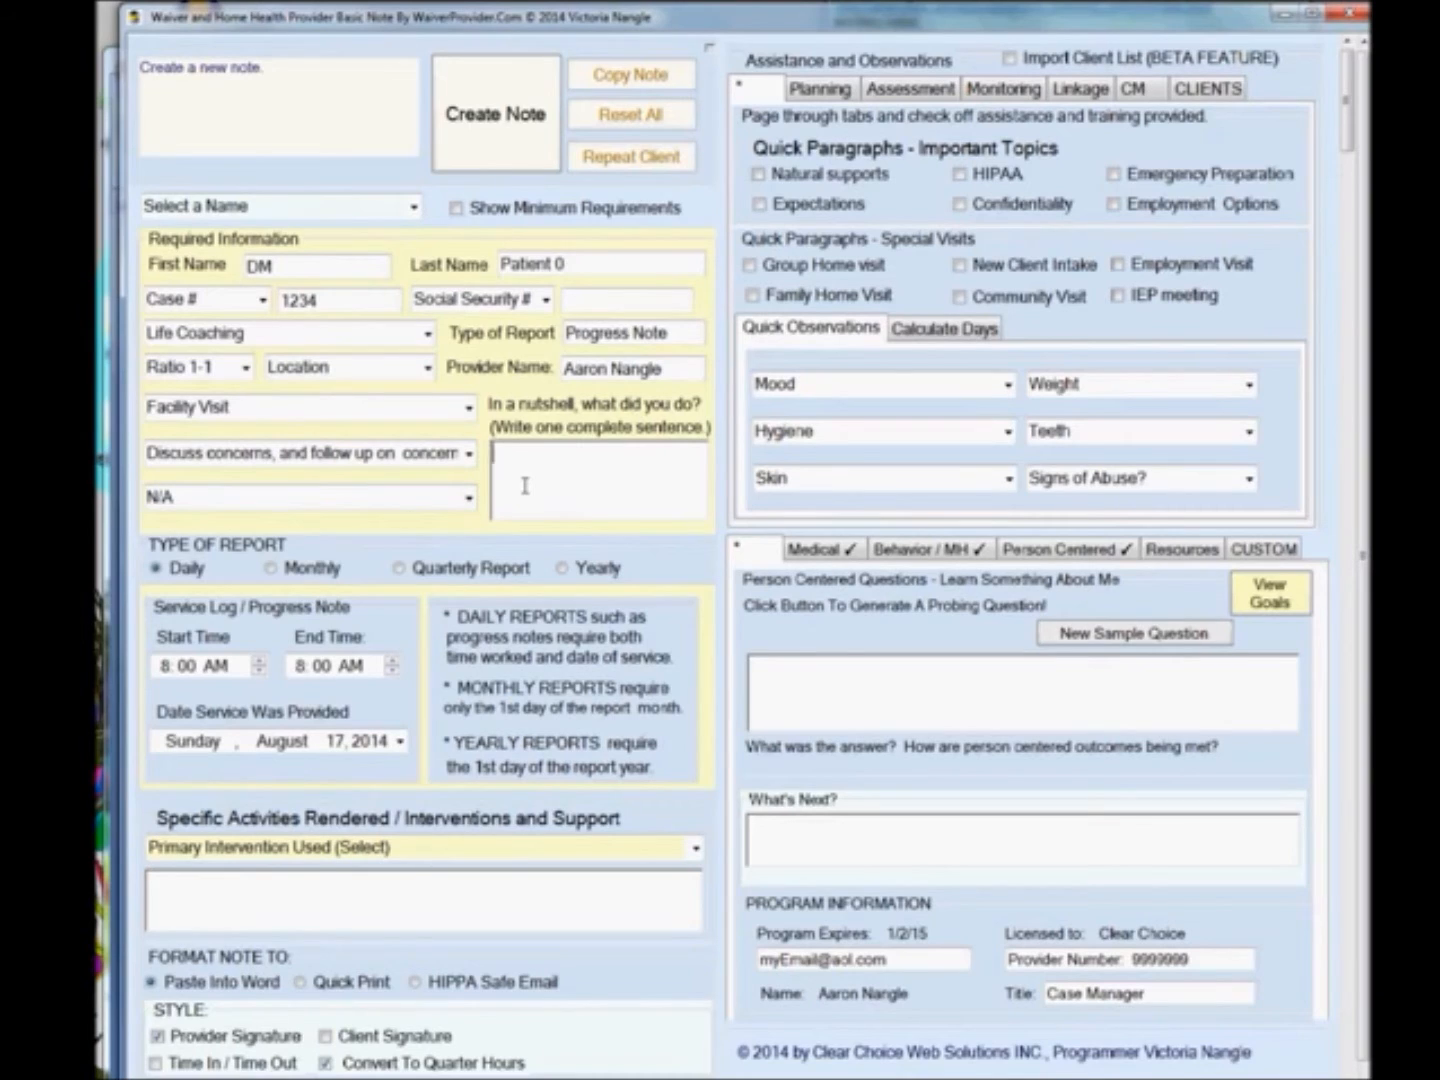
text(I wisit)
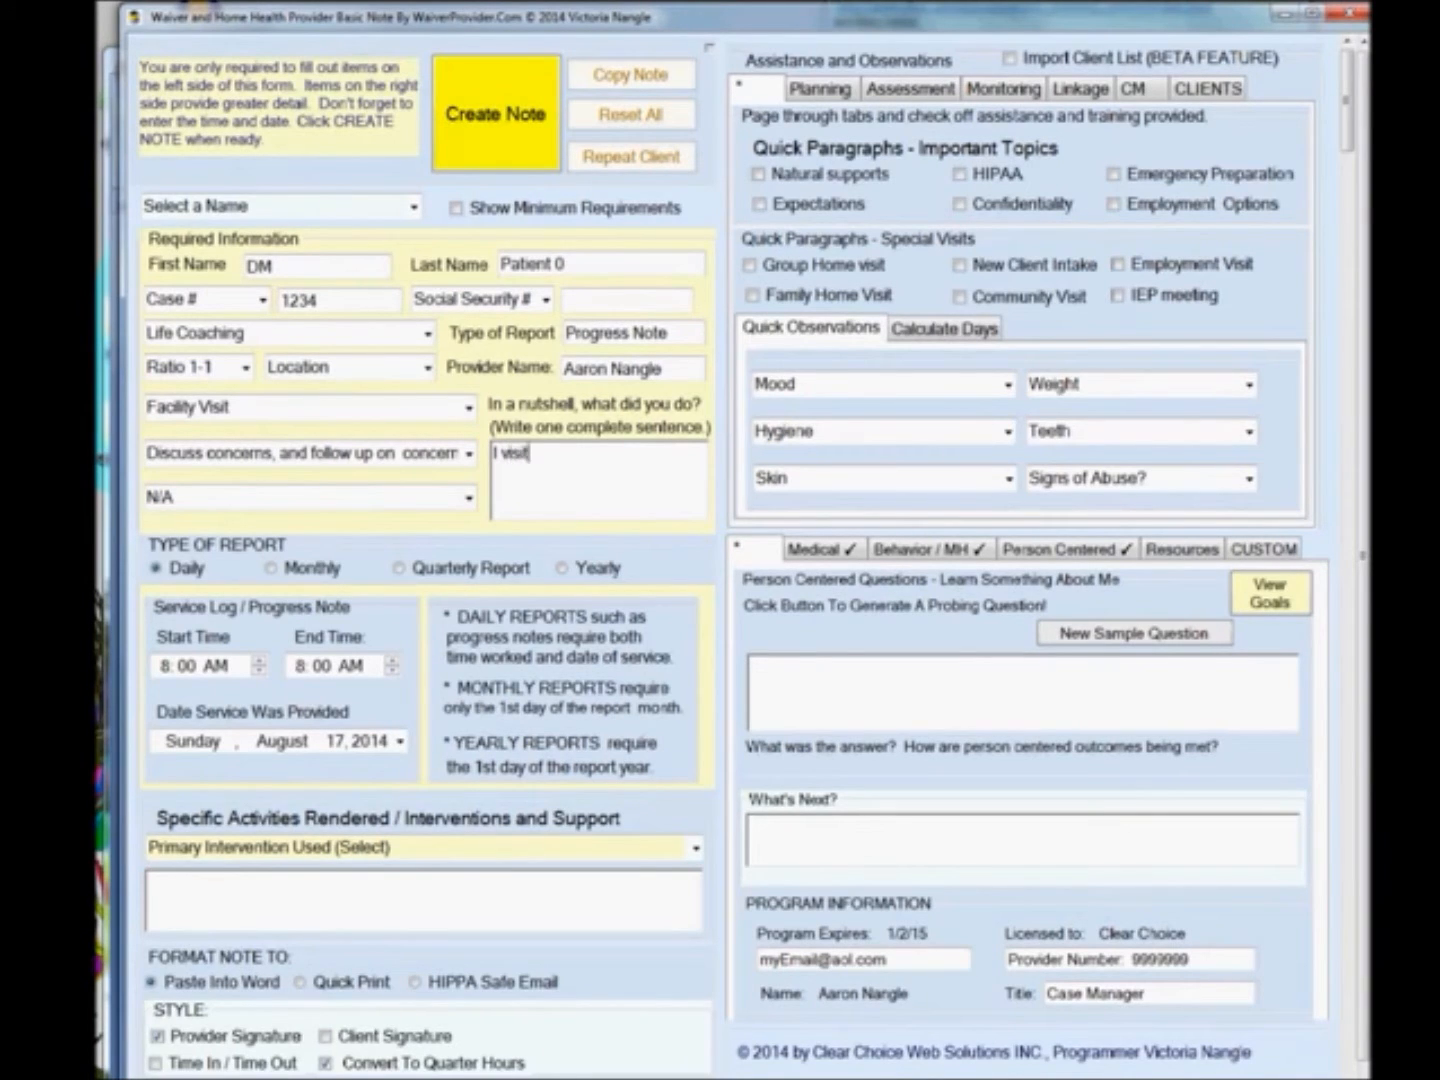
text(ed DM to evaluate his t)
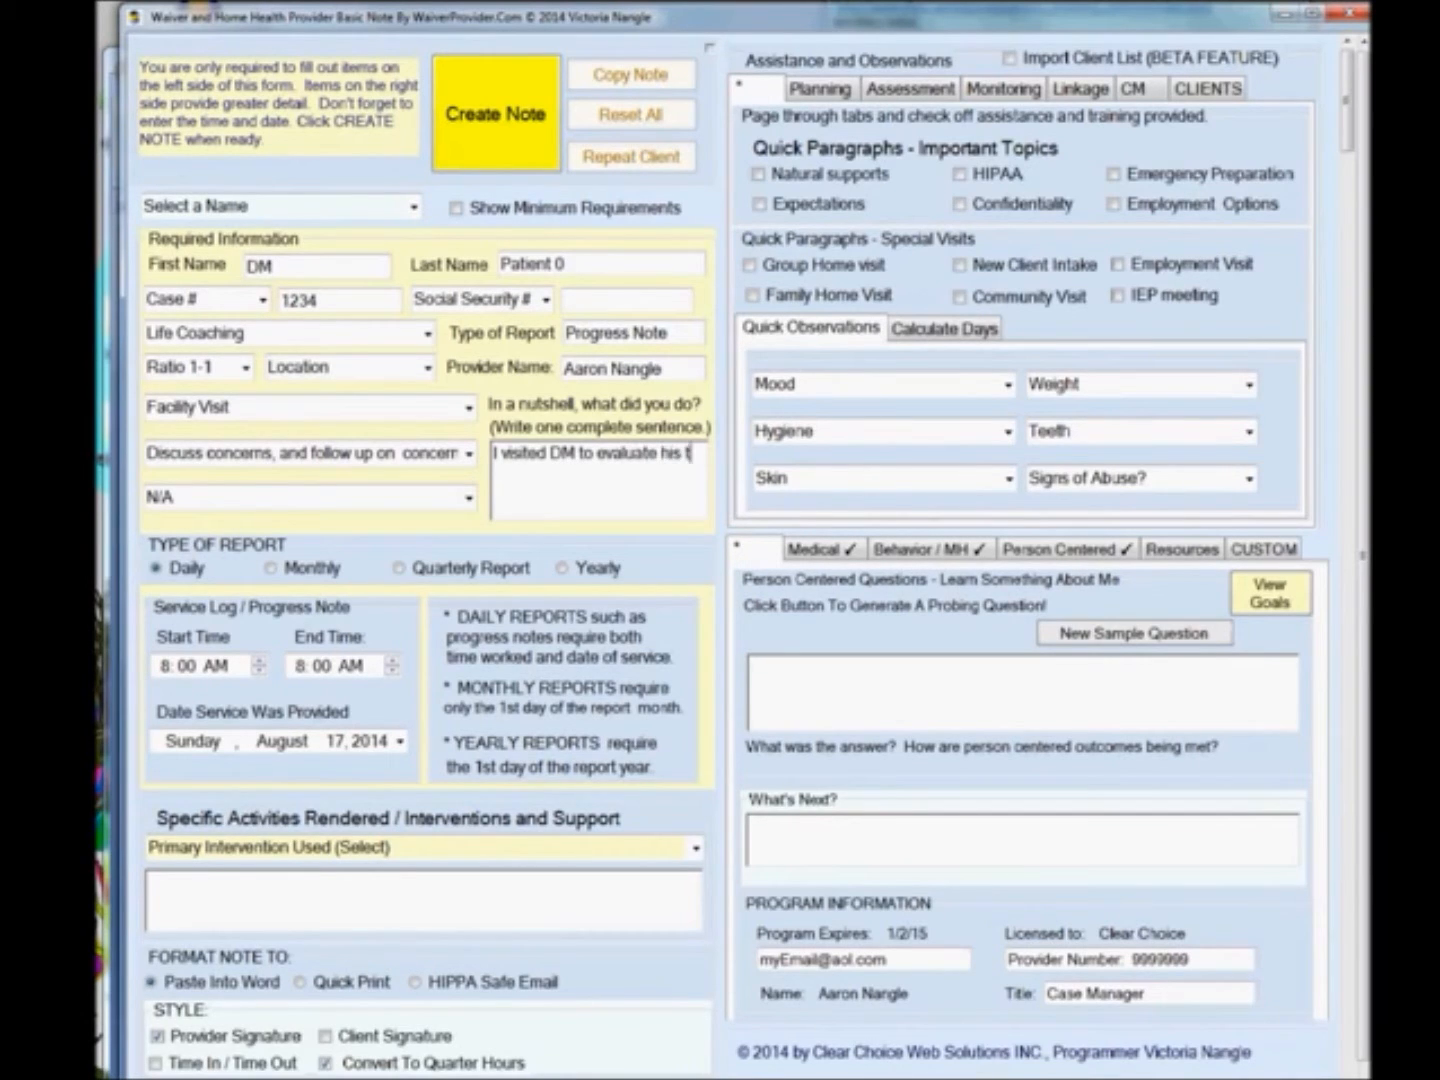
text(ransition to a secure)
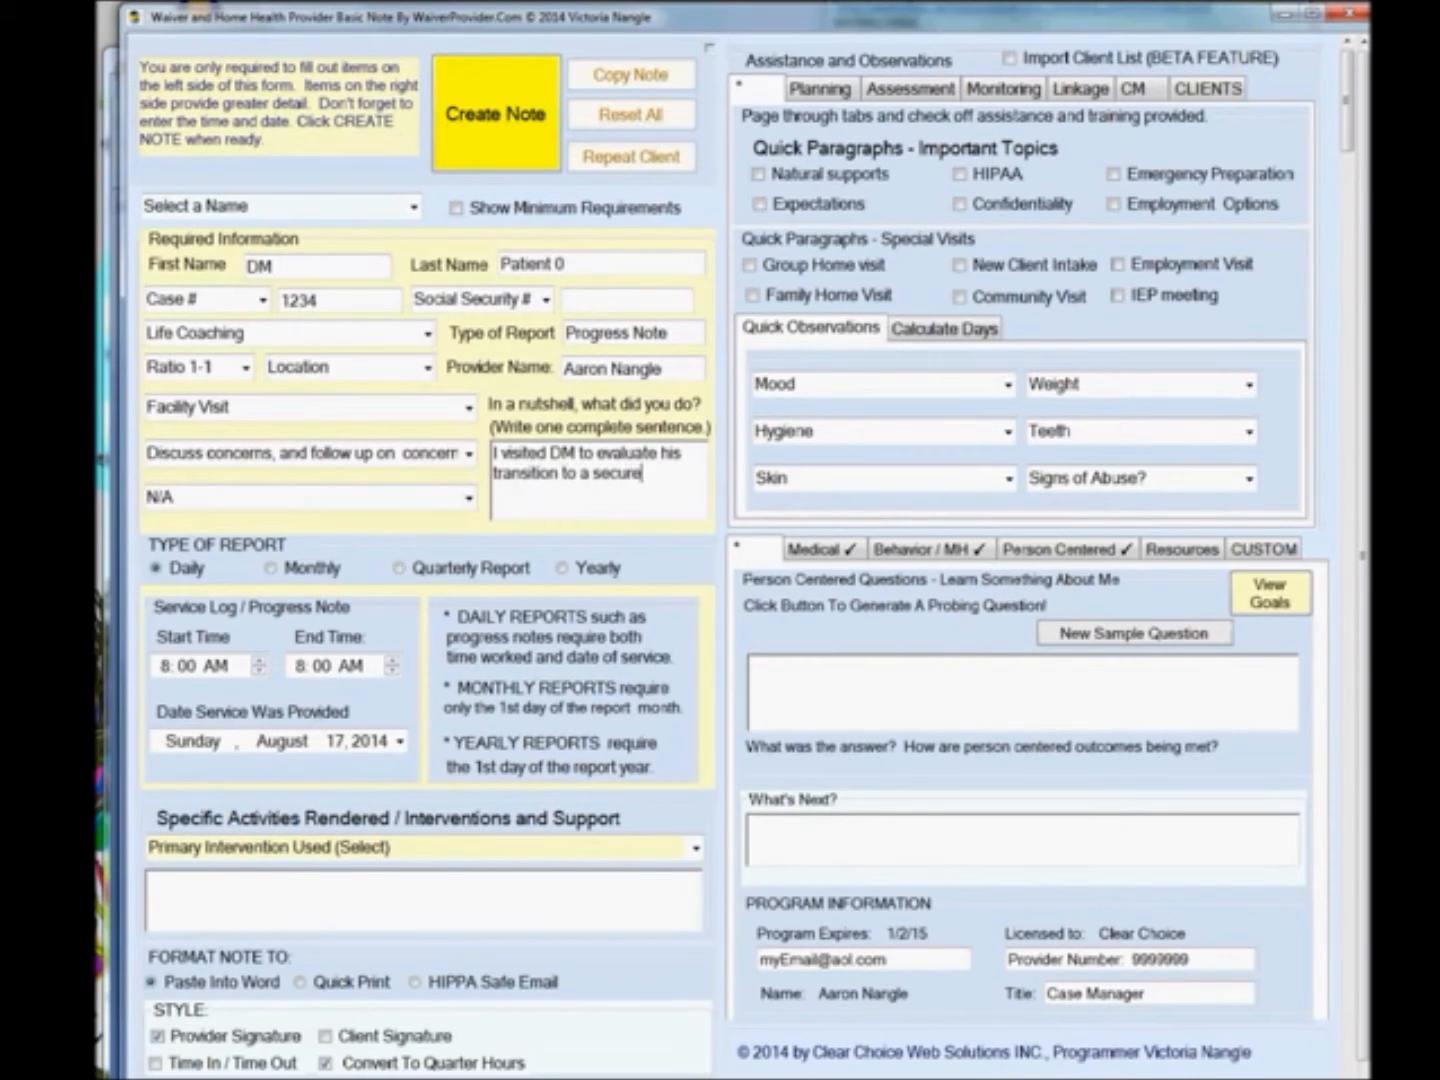
text(d facility.)
Replace the provider name with the new provider's full name.
drag(667, 368, 520, 368)
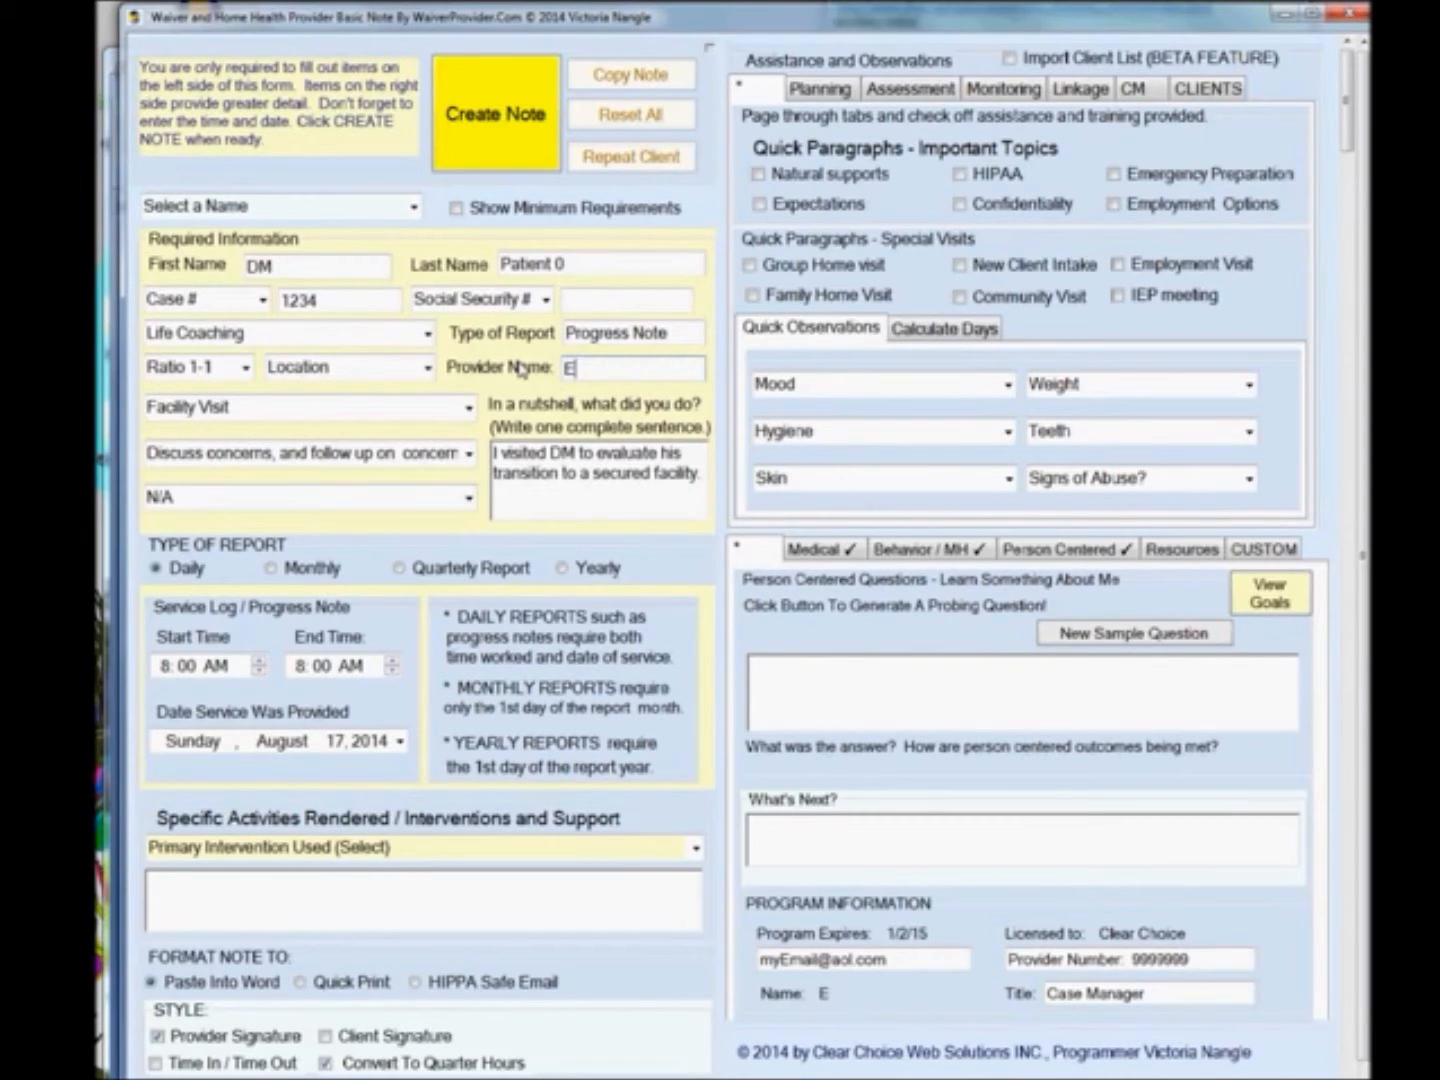
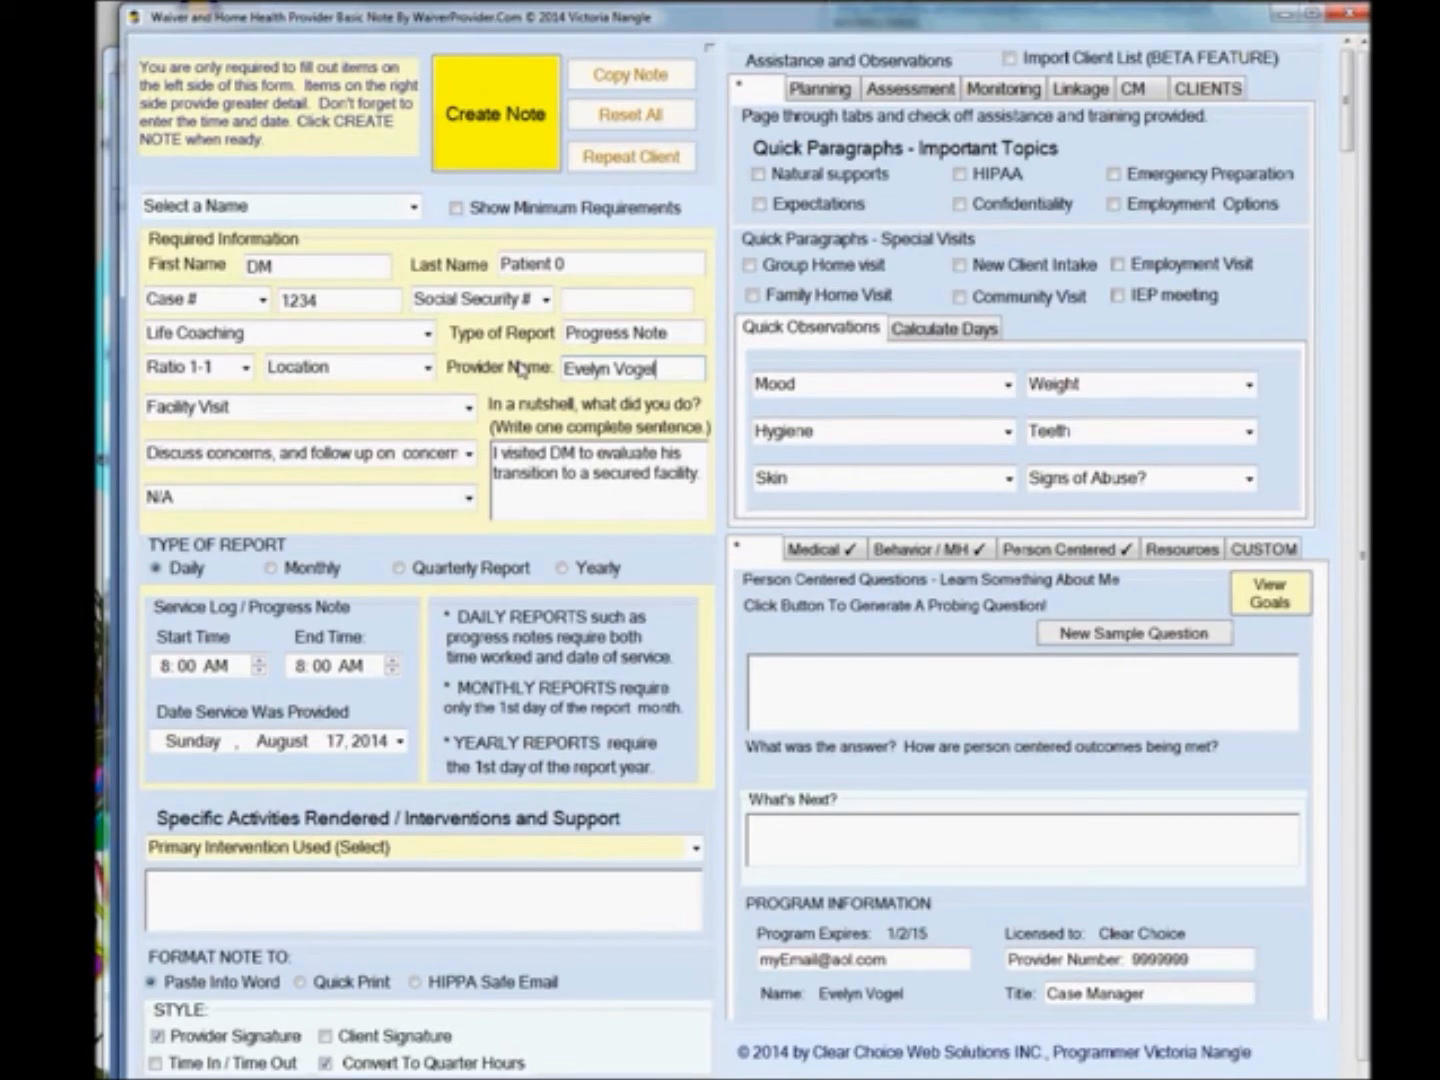
Set the end time to 8:30 AM and enable the Time In / Time Out style option.
click(321, 668)
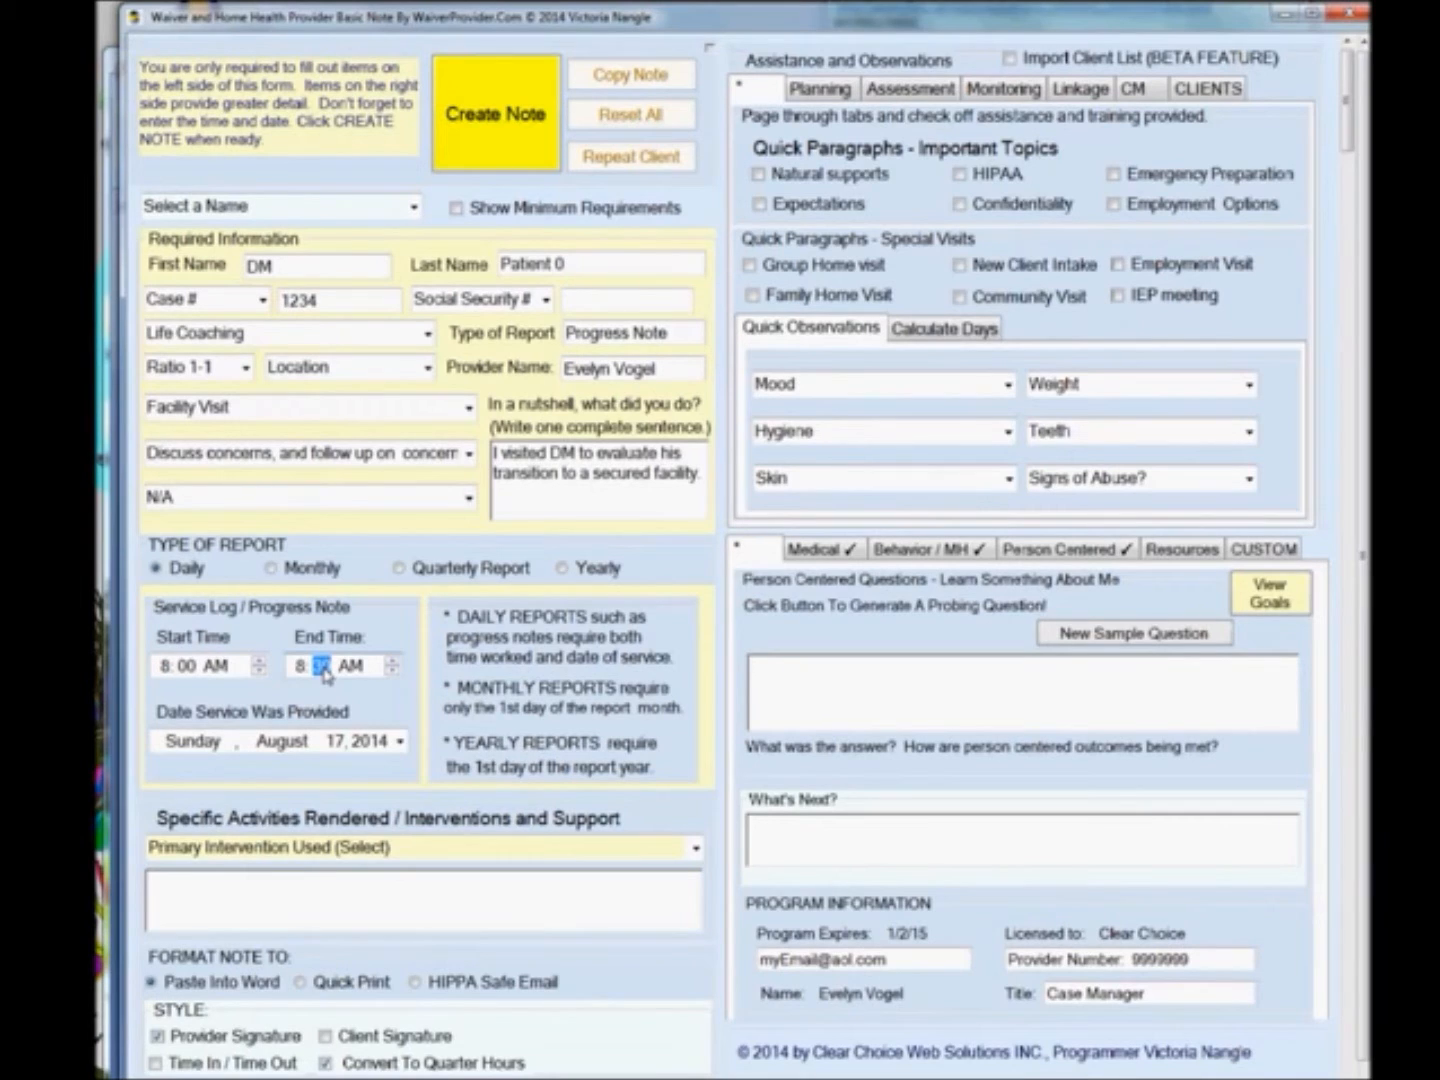
click(232, 895)
click(157, 1063)
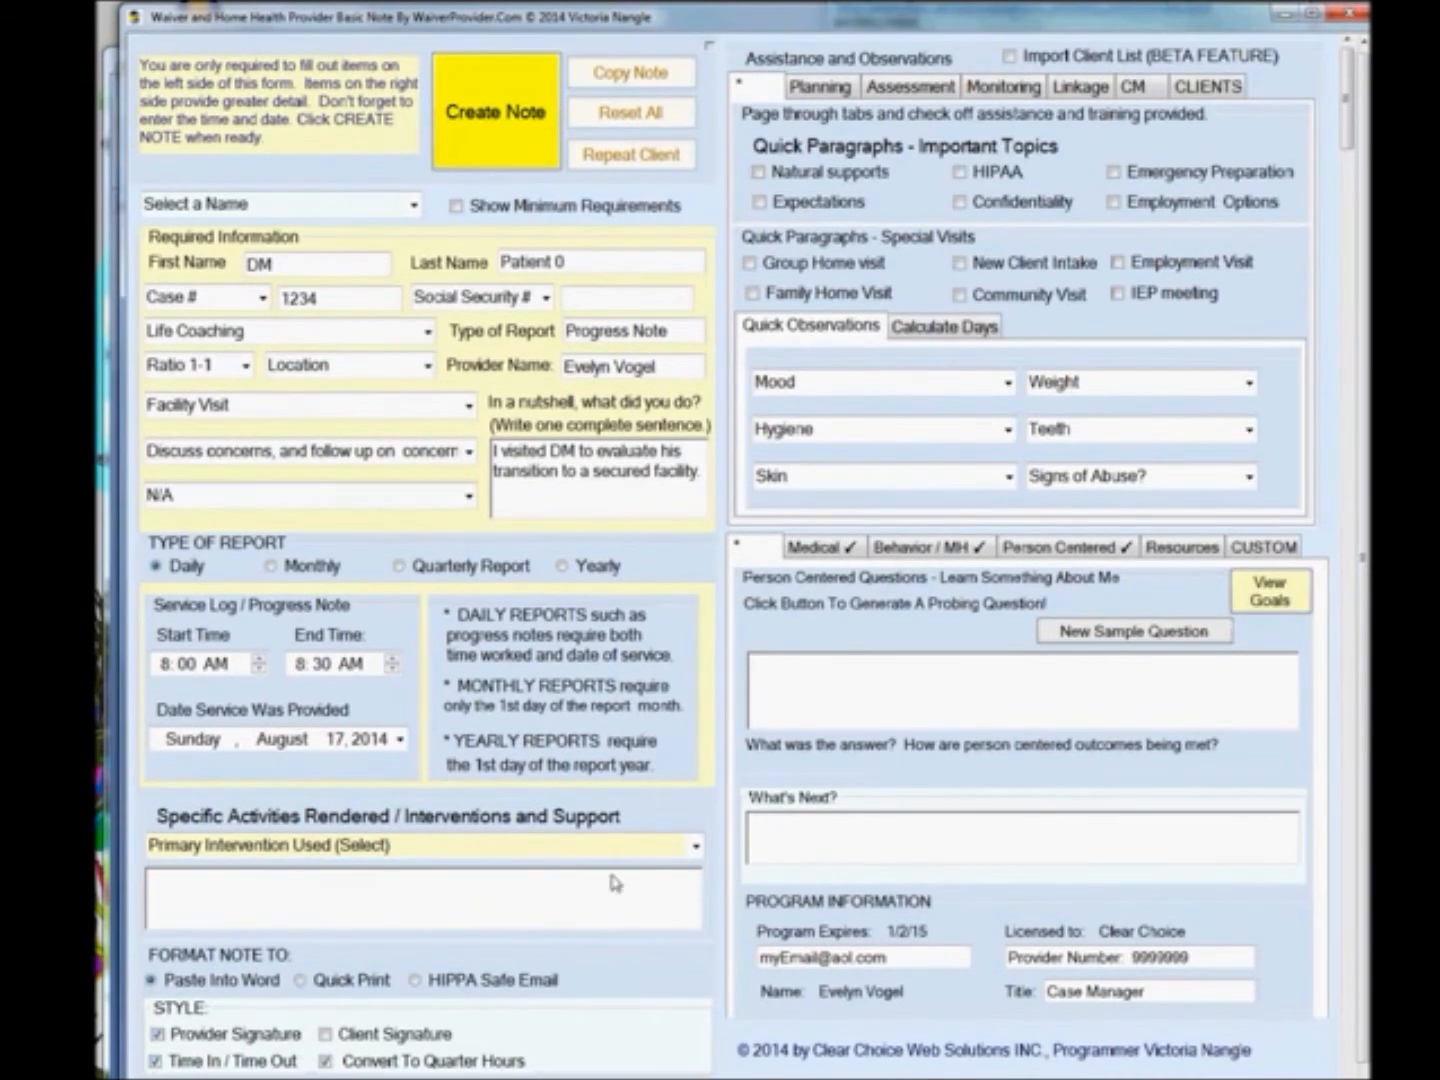
Set the primary intervention used to consultation.
click(695, 847)
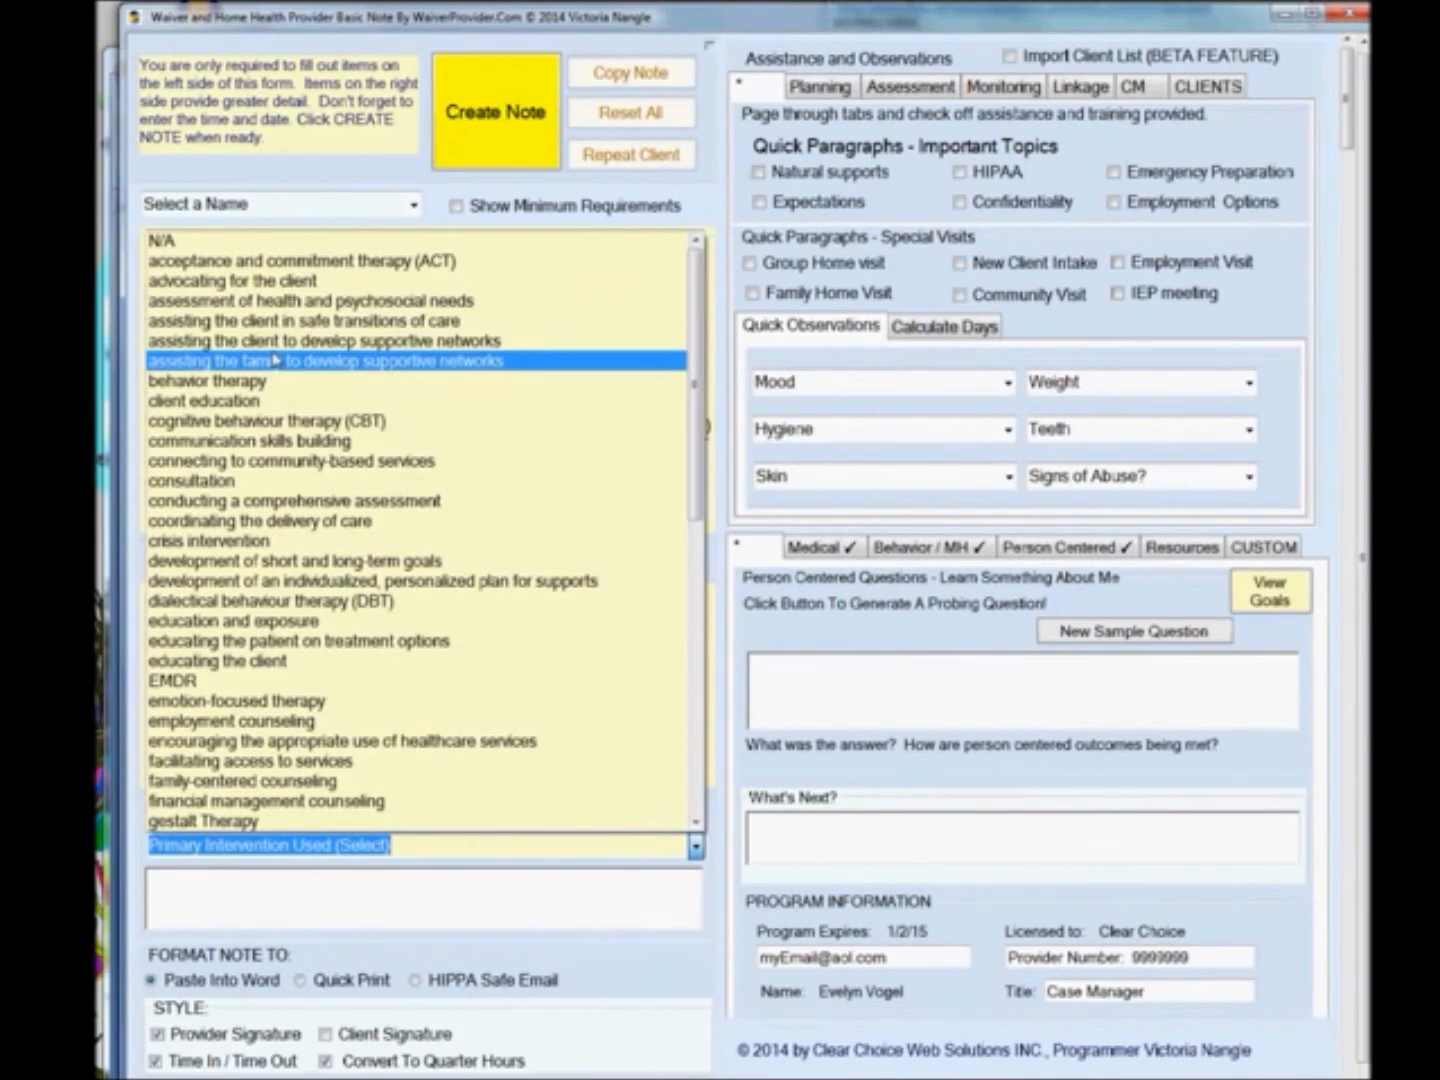
click(252, 481)
Write the activities text: DM expressed his uneasiness with confined spaces. I assisted DM to self advocate and request 15 minutes per day of outside time.
click(392, 890)
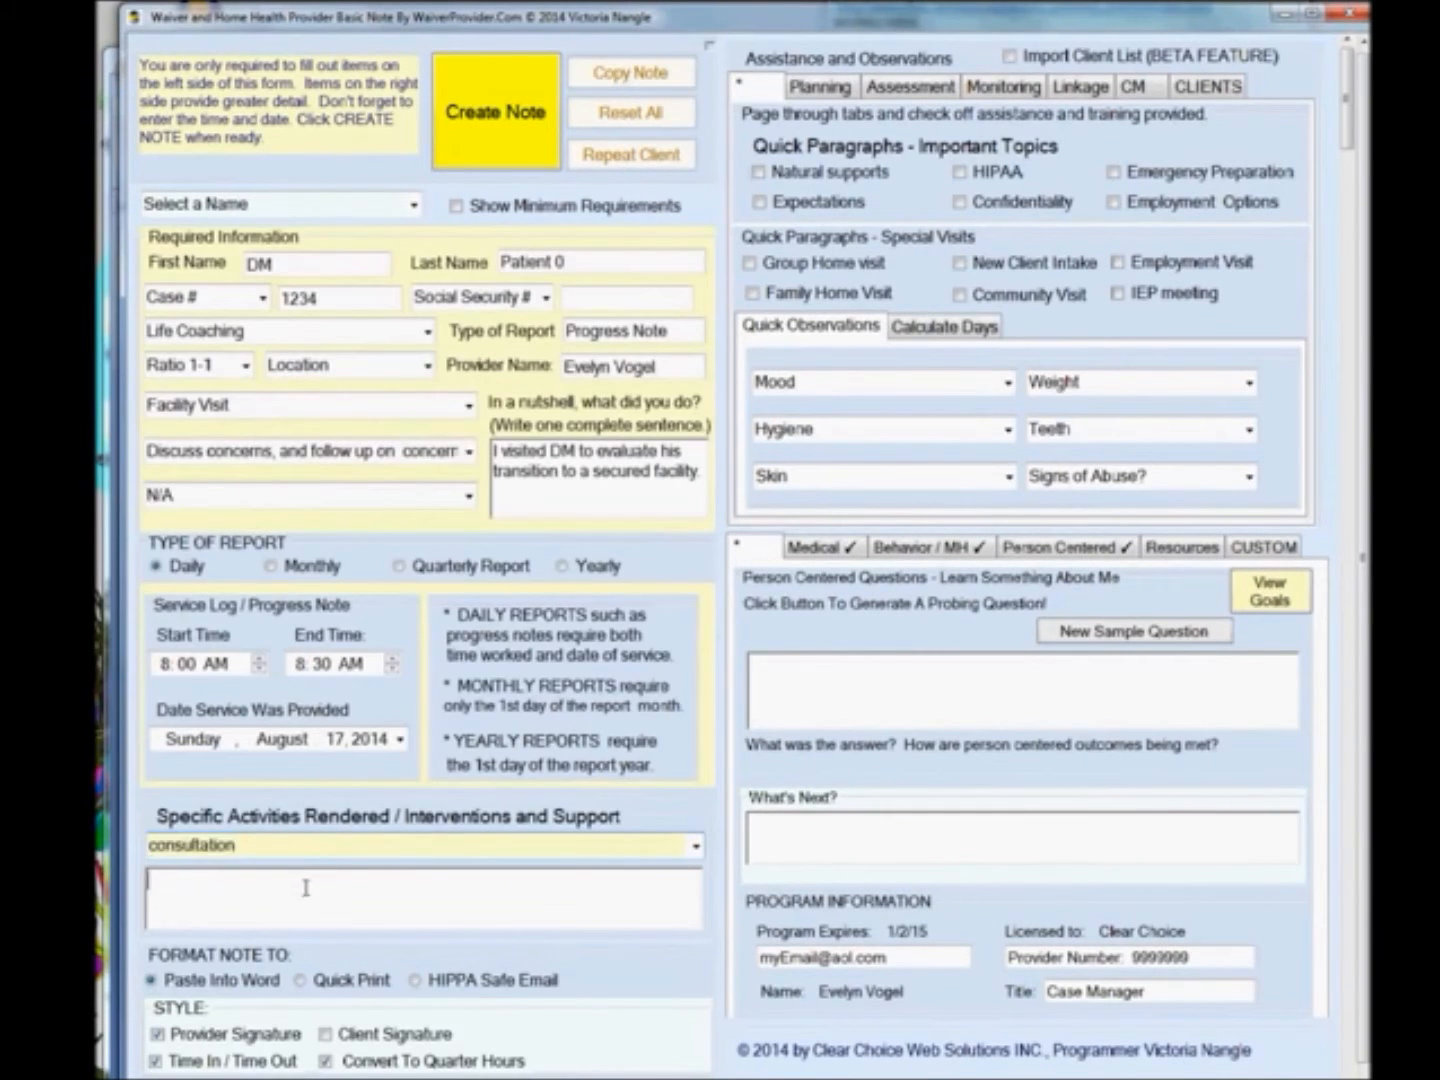
text(DM e)
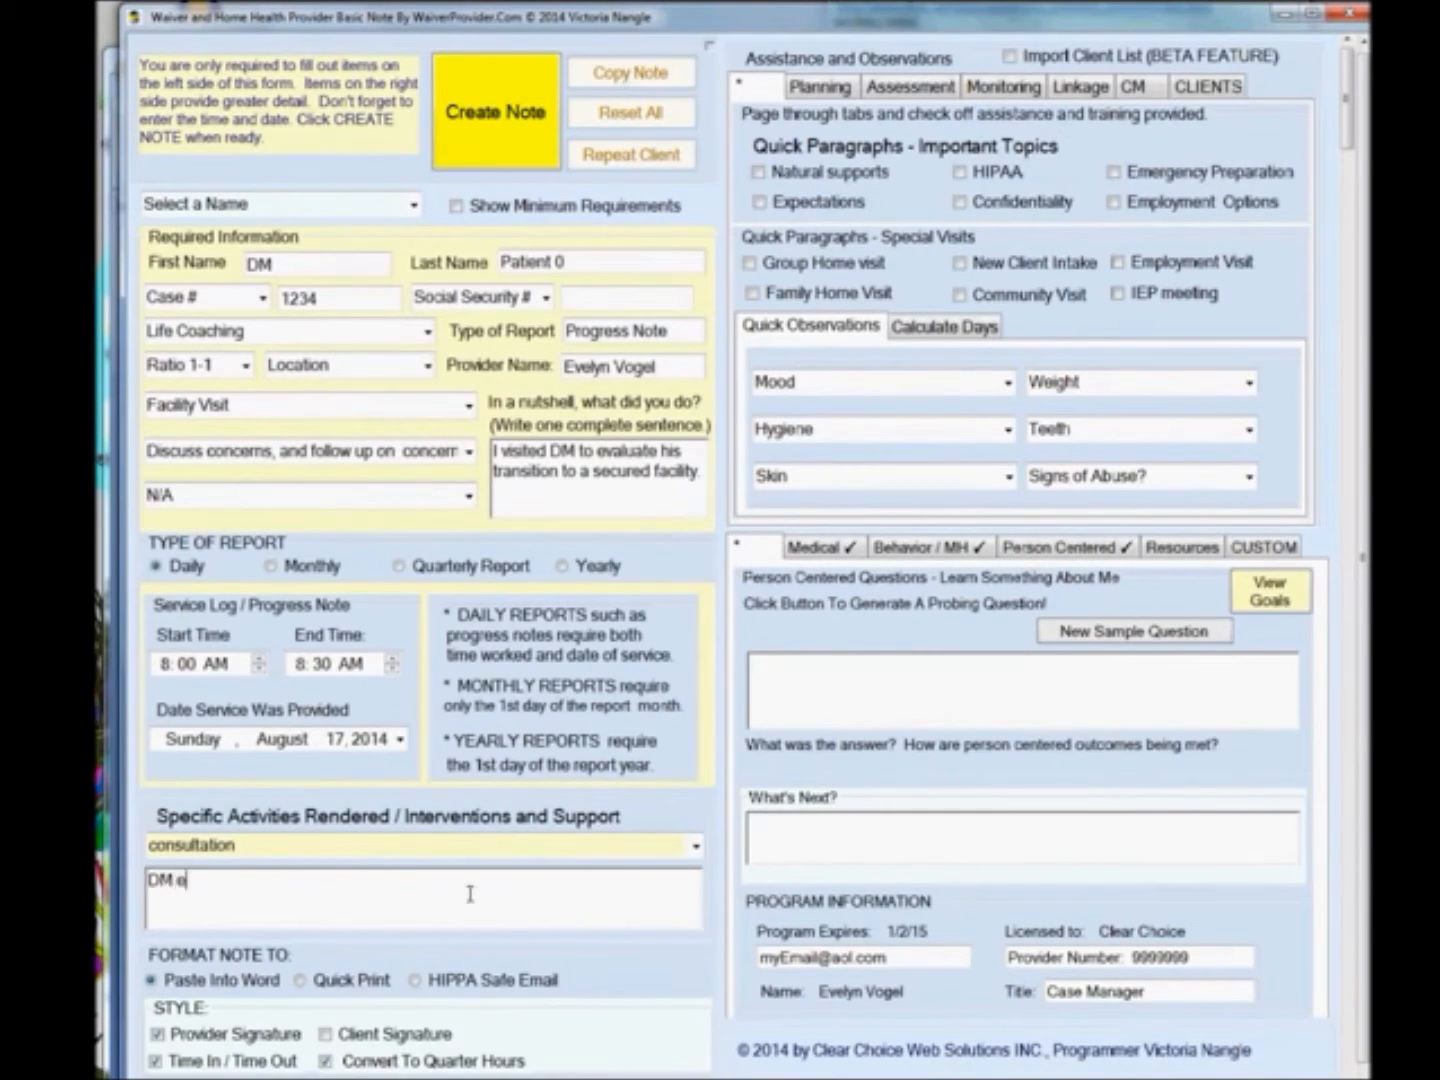
text(xpressed his unea)
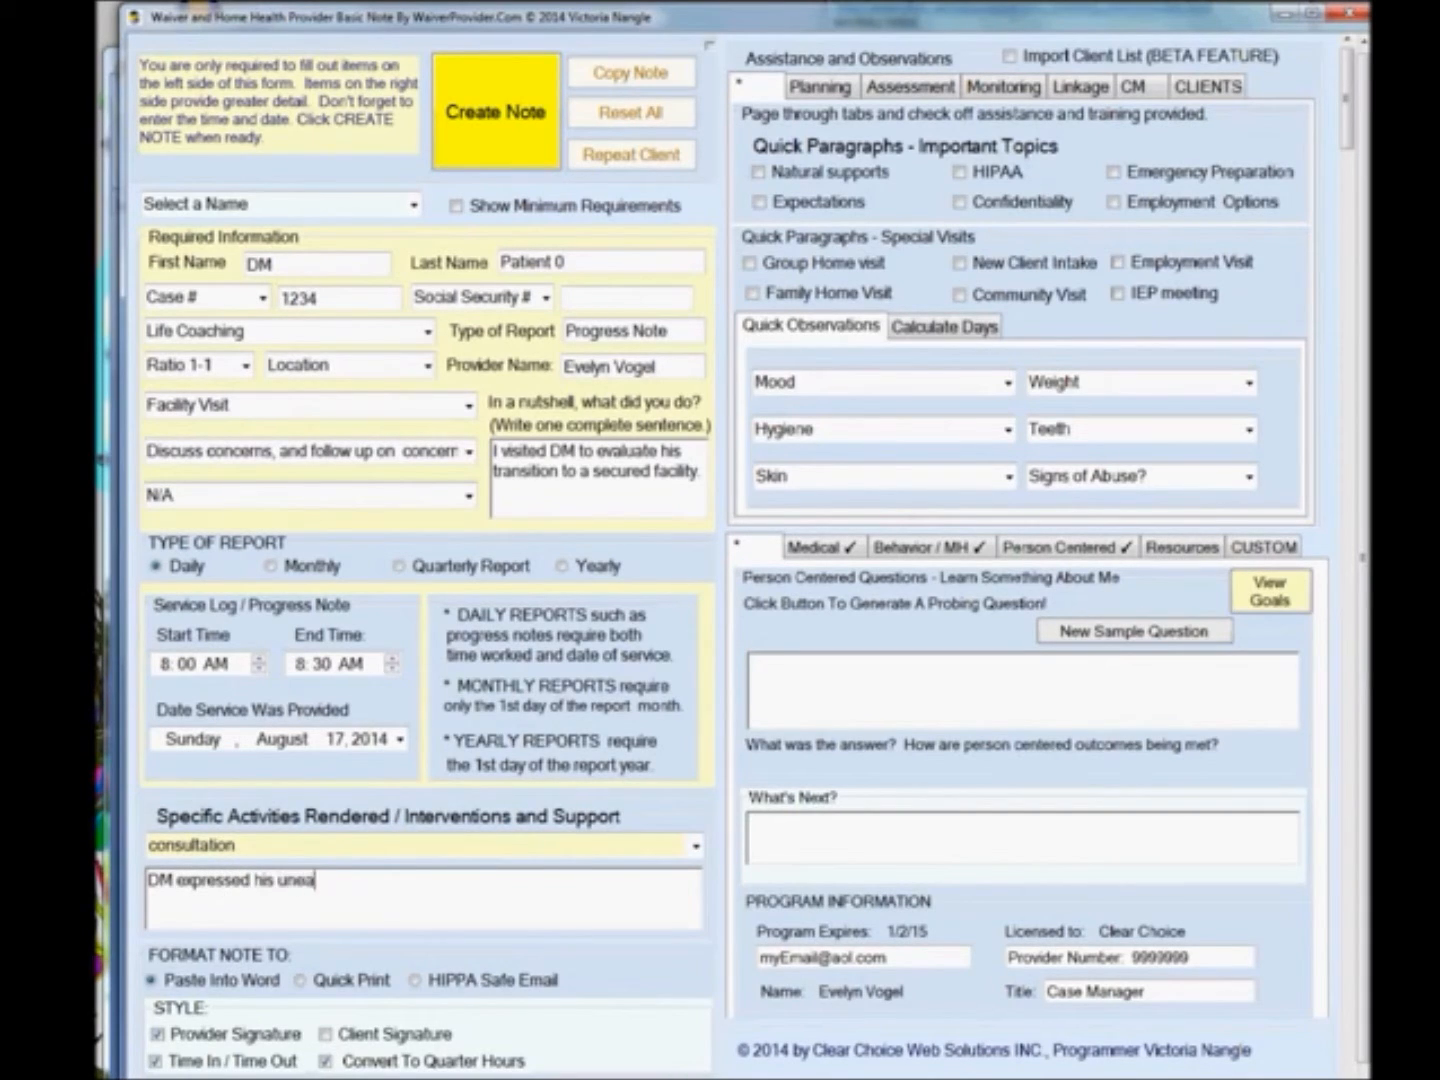
text(siness with confined p)
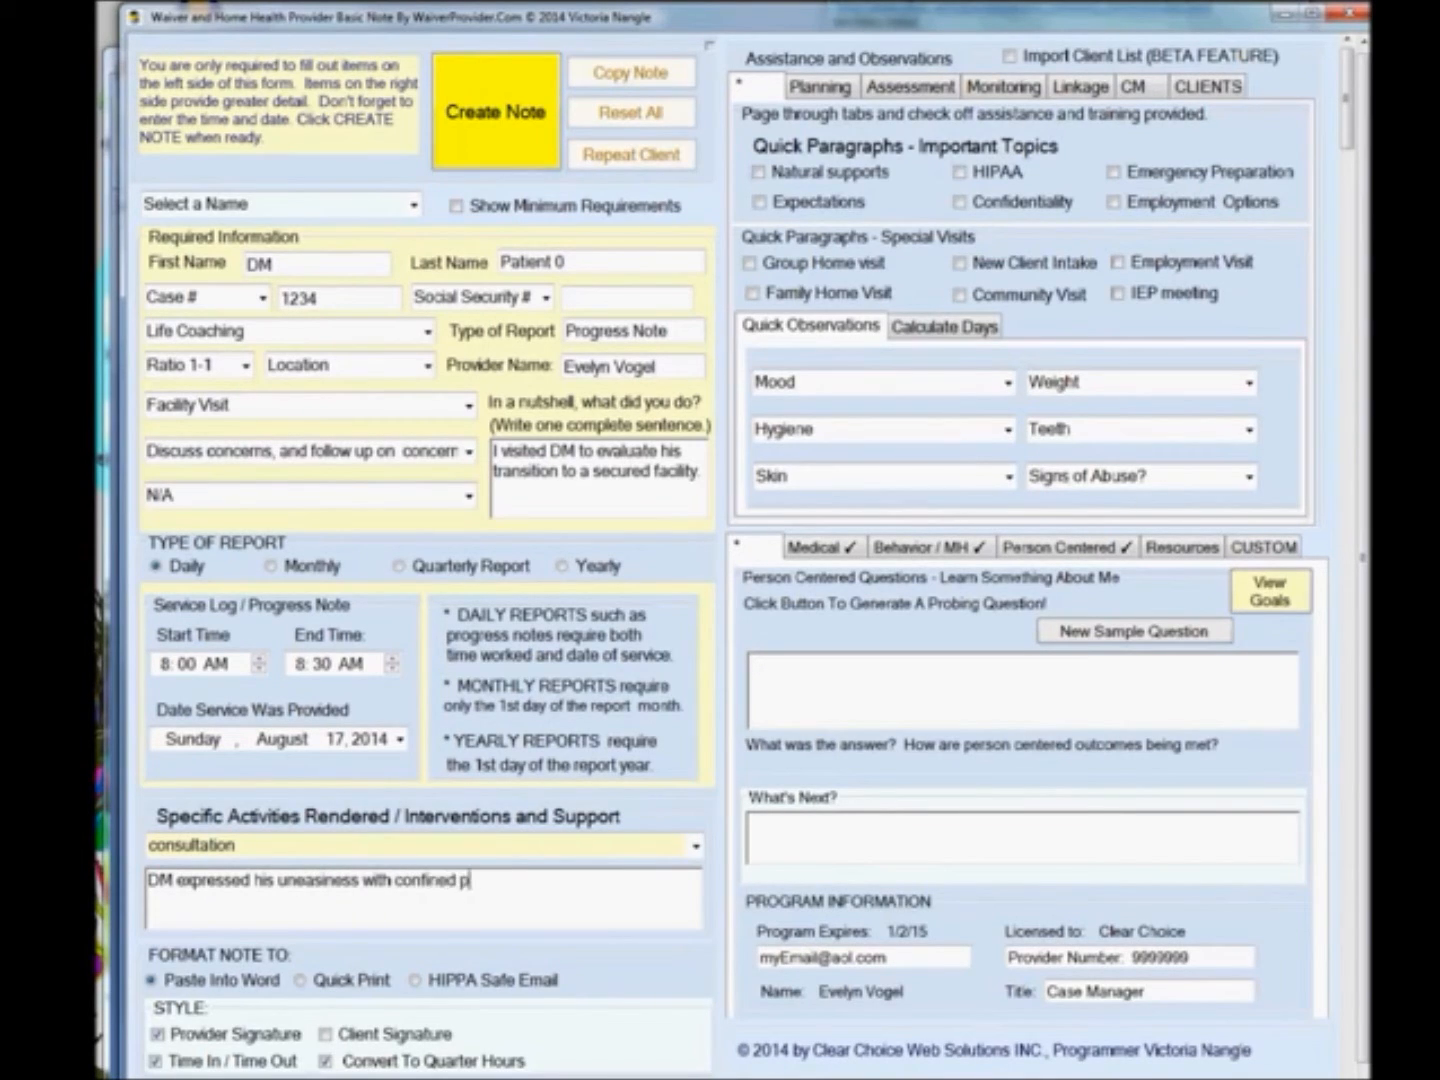
key(BackSpace)
text(spaces.  I assisted DM to self ad)
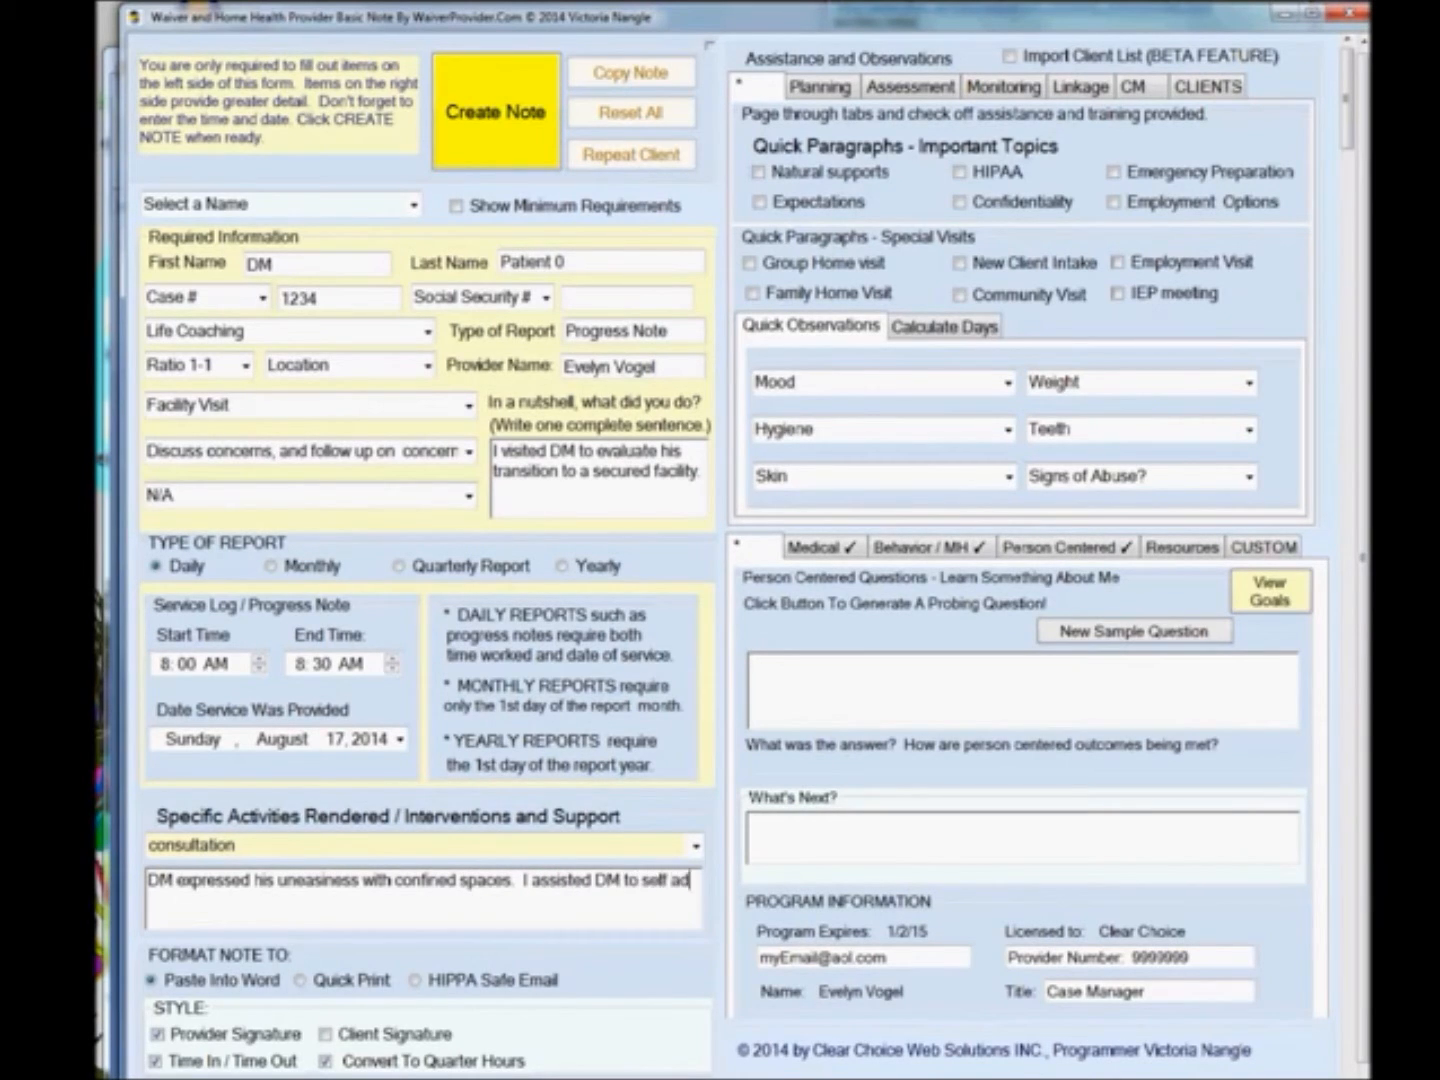
text(vocate and )
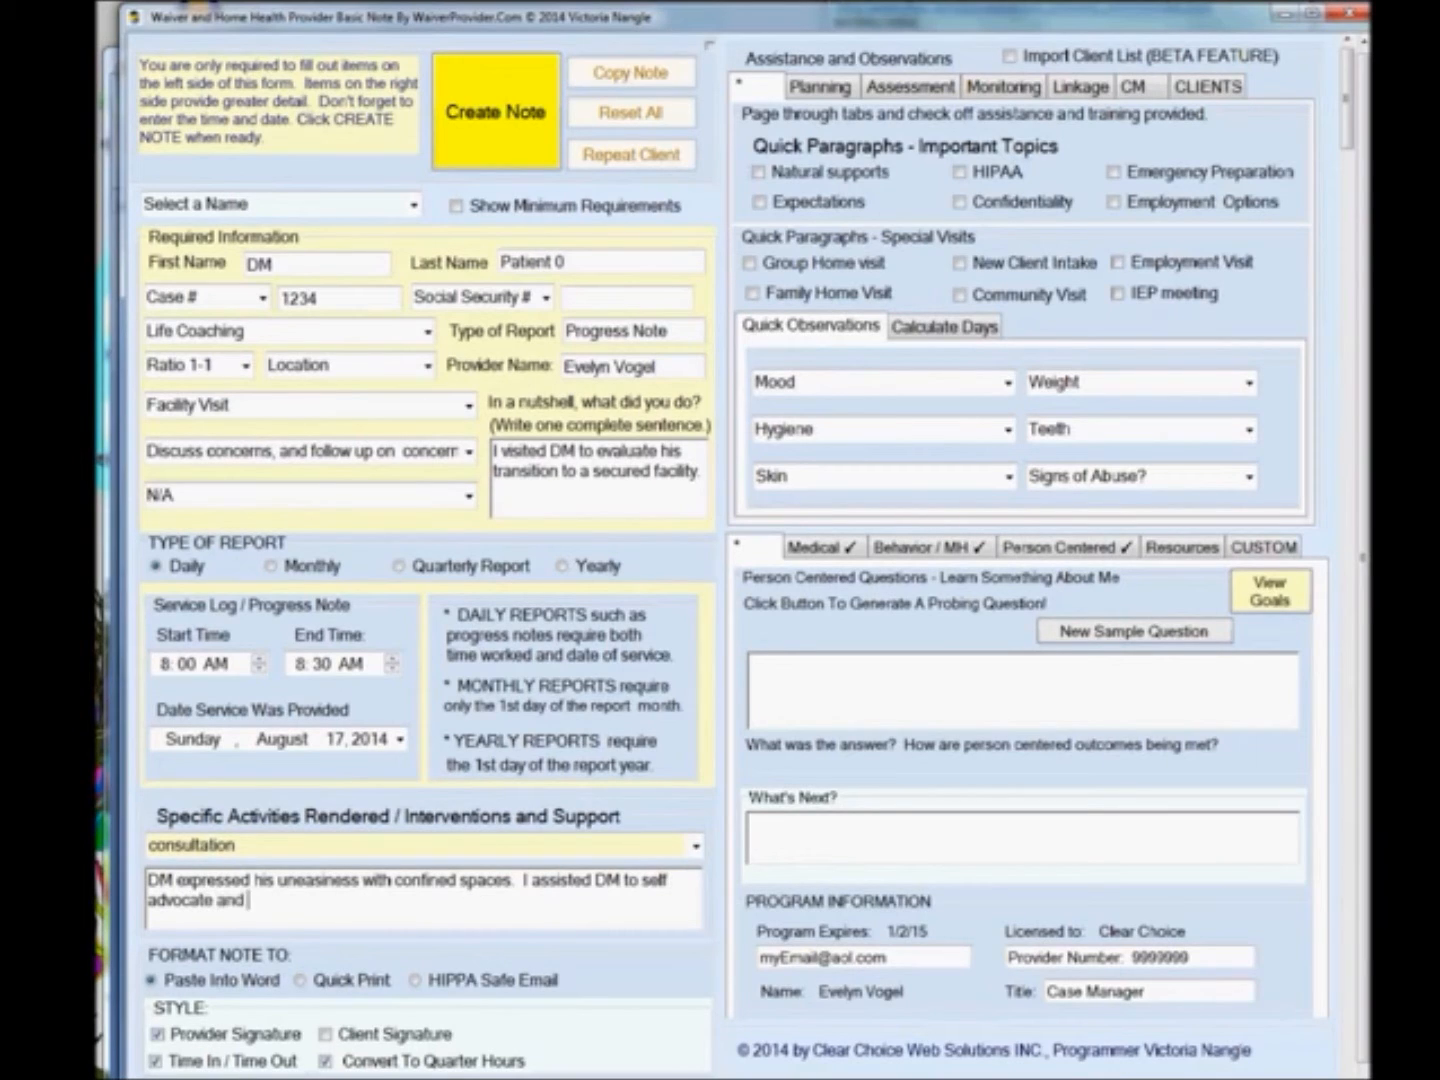
text(request 15 minutes per)
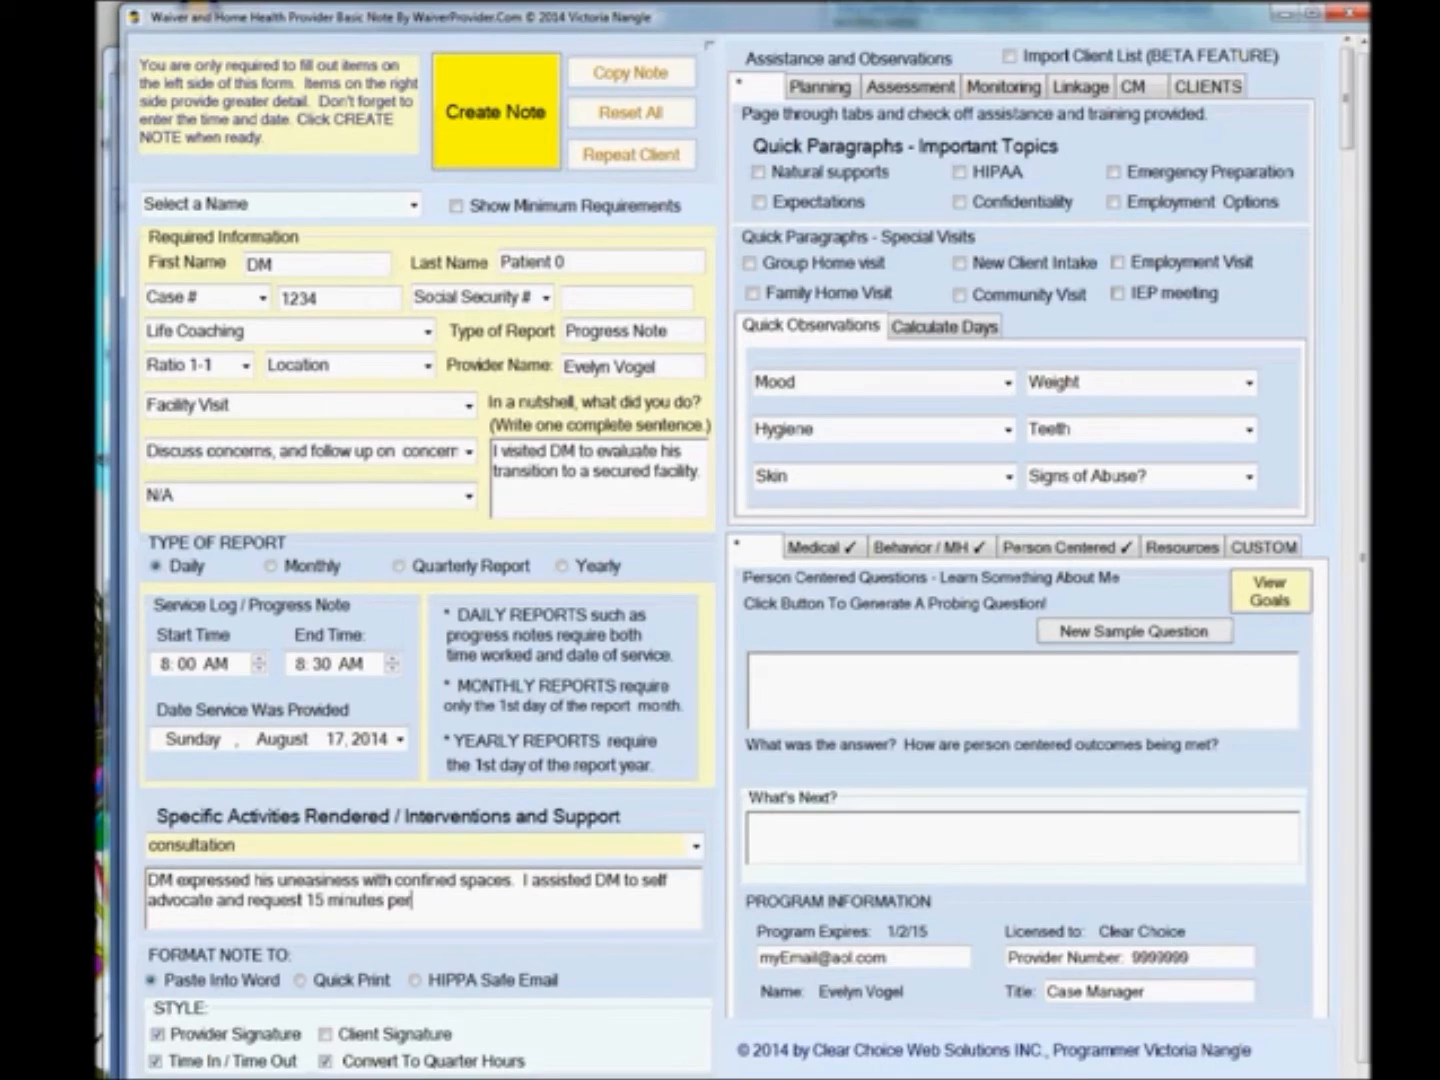
text( day of outside time.)
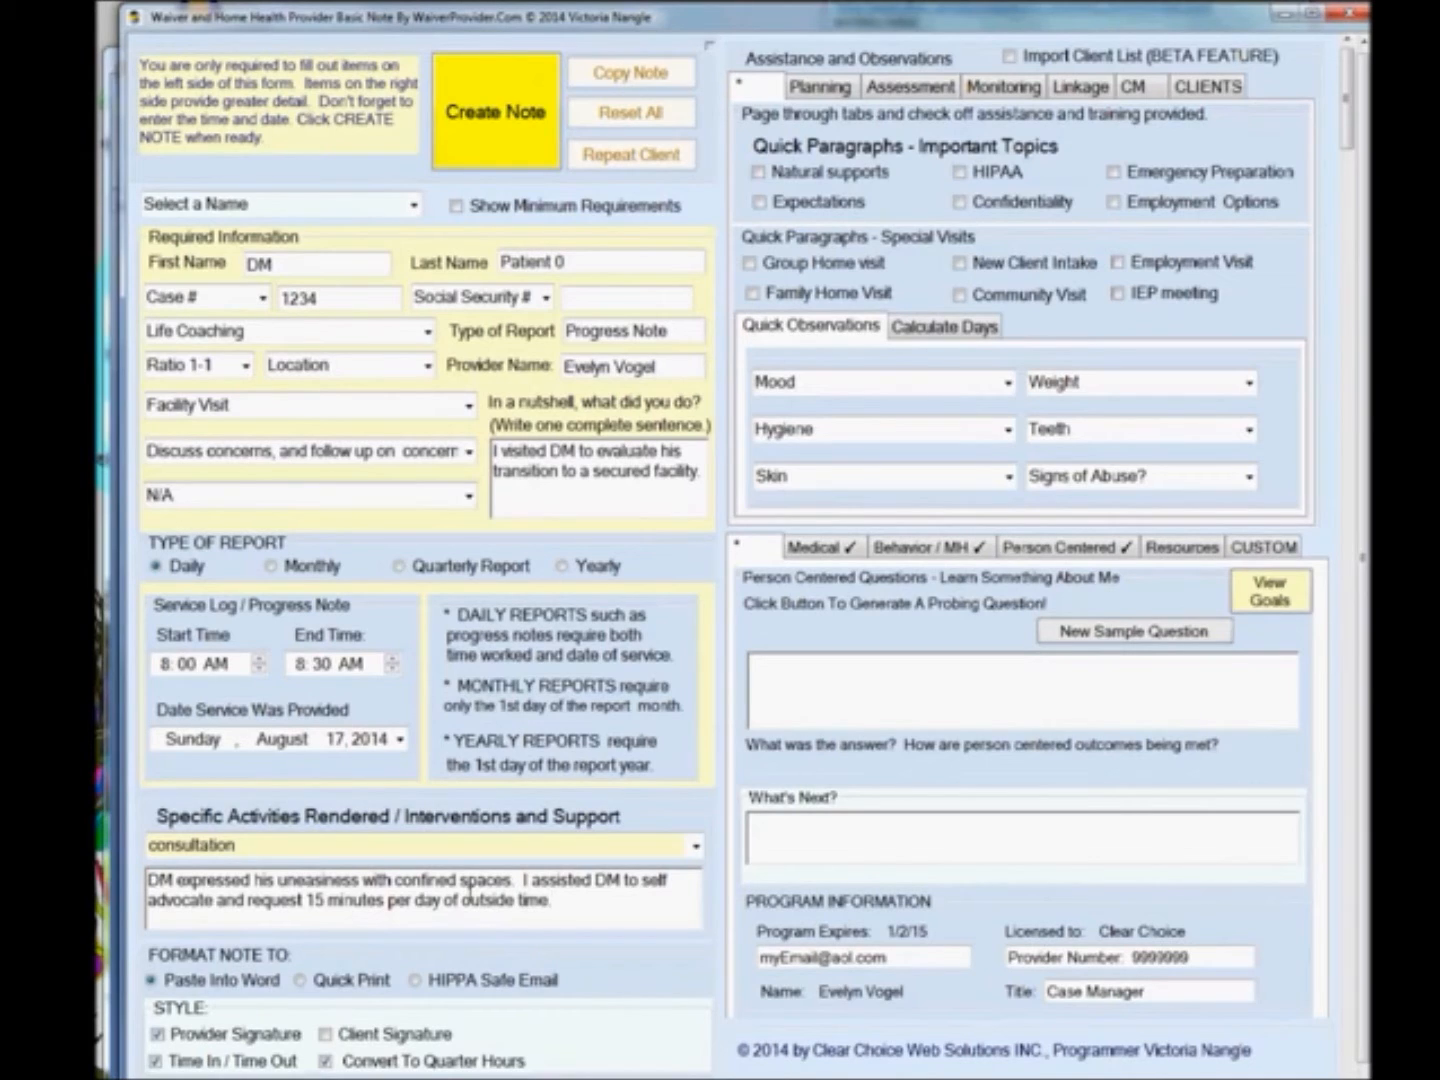
Check the Confidentiality quick paragraph and set the mood observation to Appeared to be anxious.
click(961, 203)
click(1007, 382)
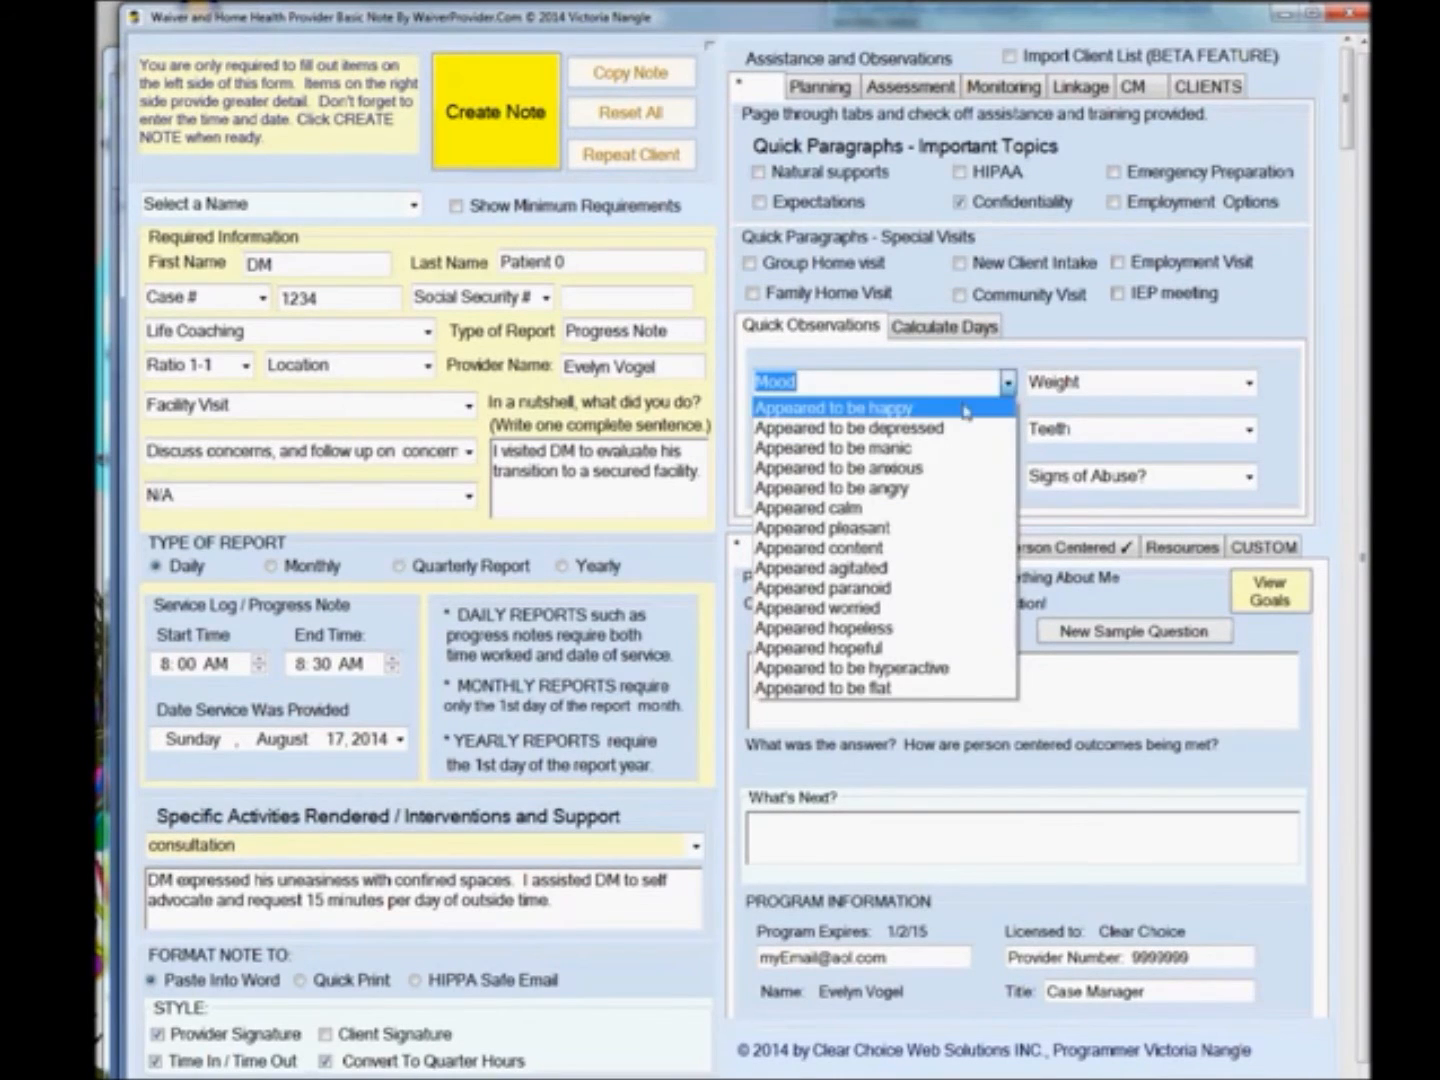
click(915, 468)
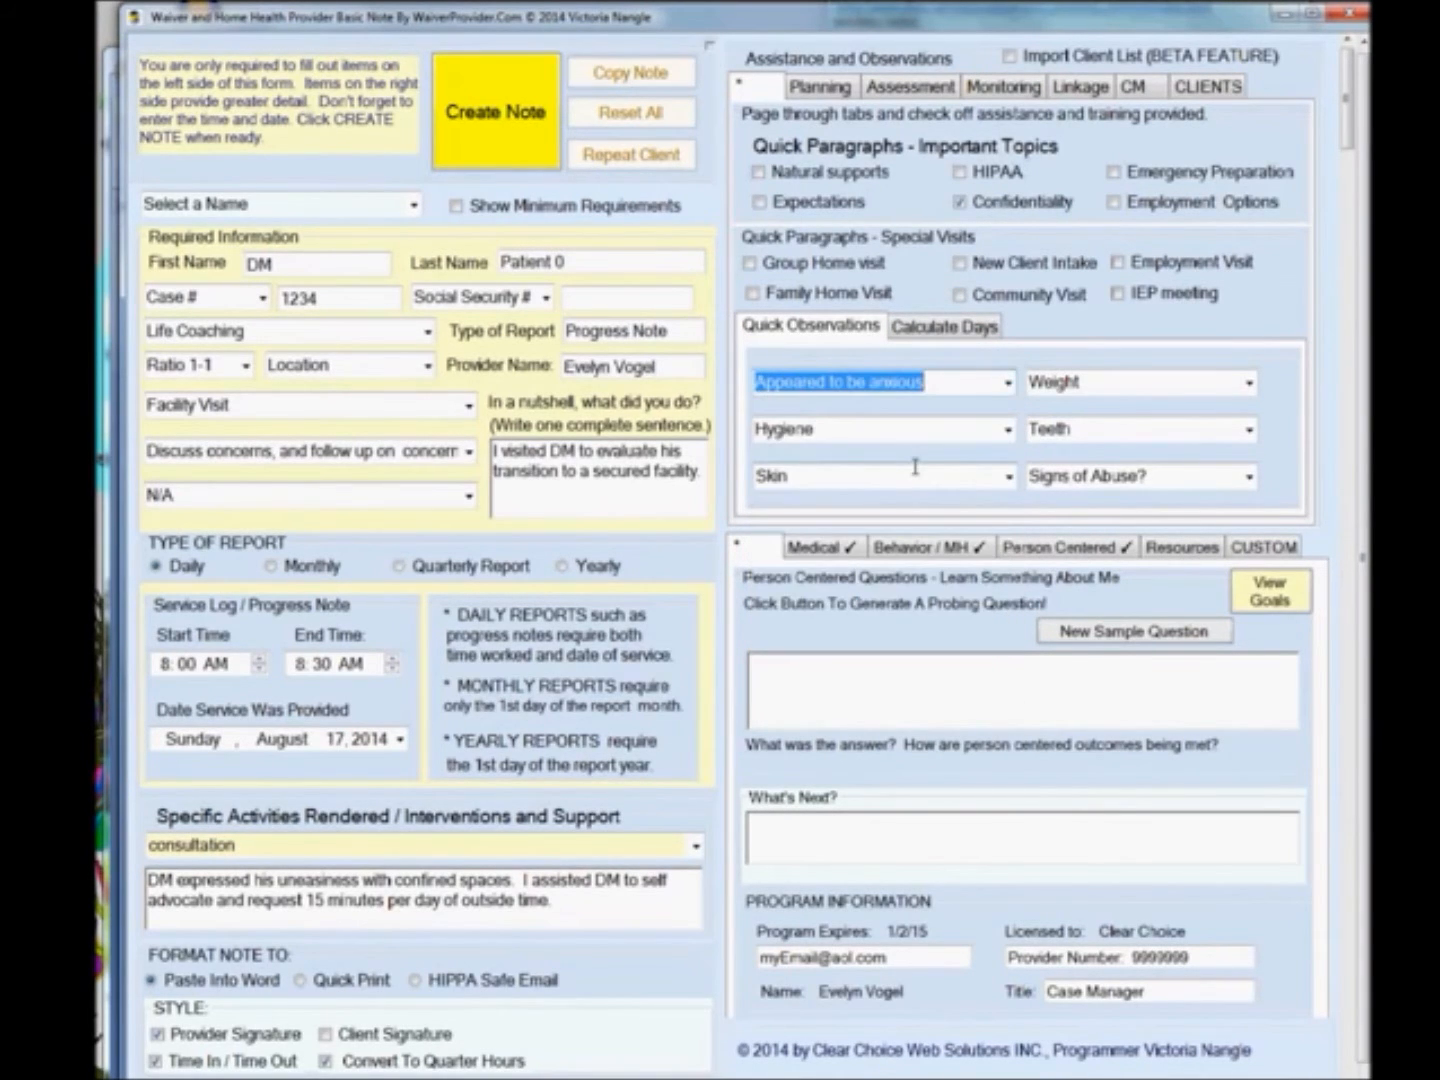
Write in What's Next: Follow up with DM to ensure that he gets the minimal outdoor time requested.
click(878, 835)
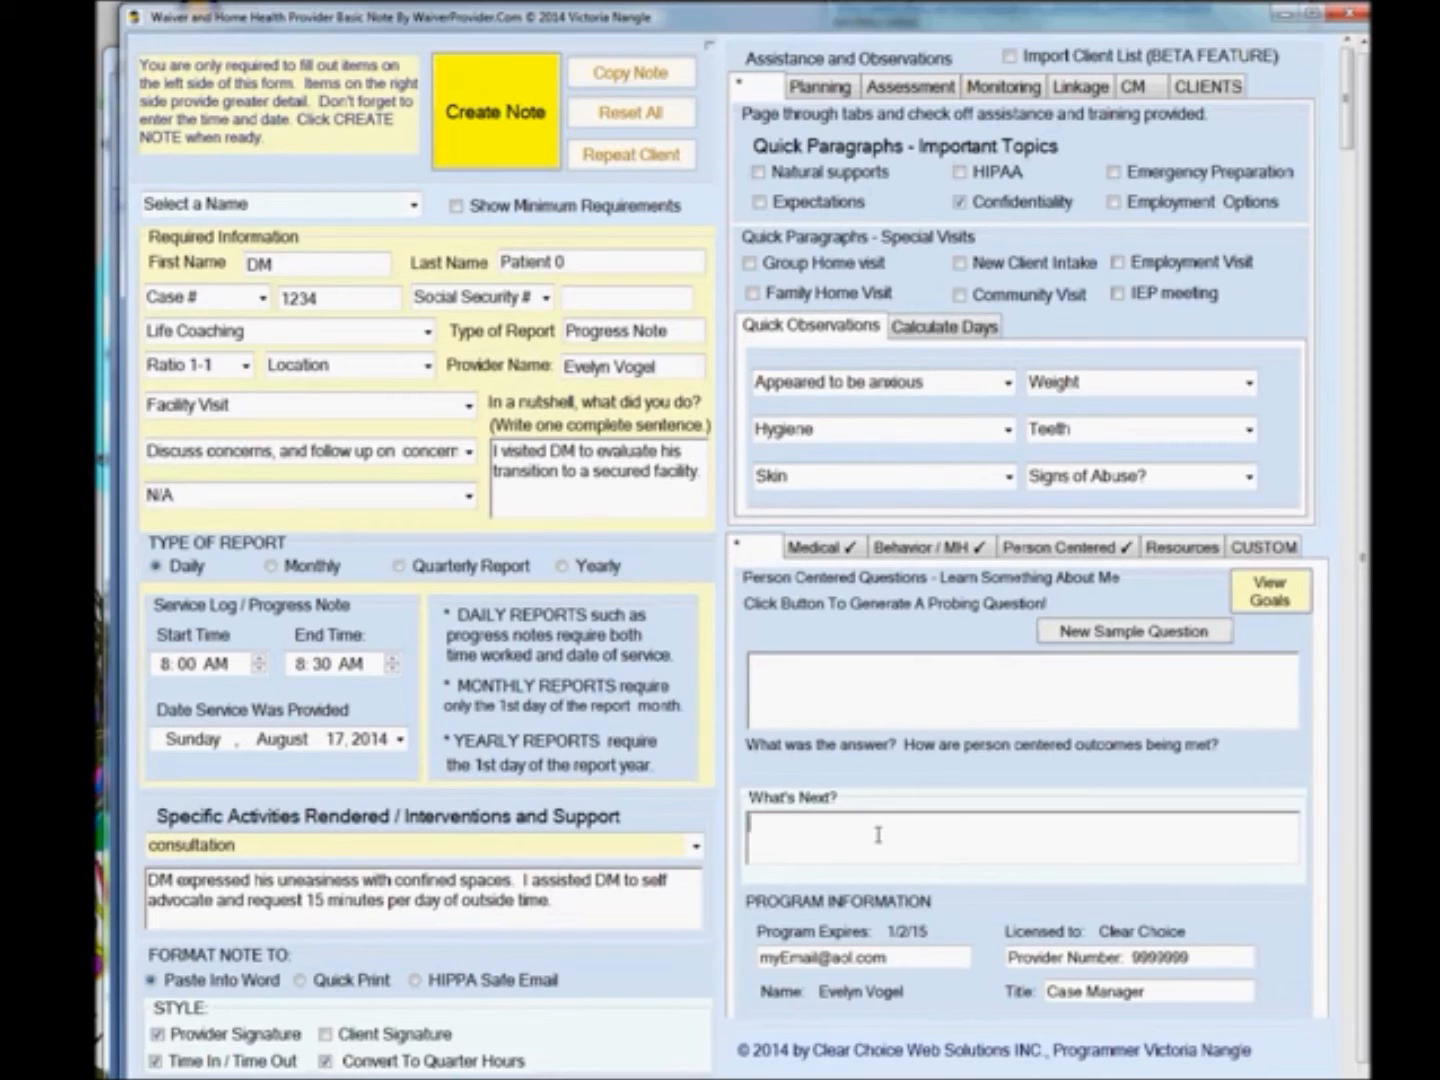
text(Follow up with DM to ensure that he gets the minimal outdoor)
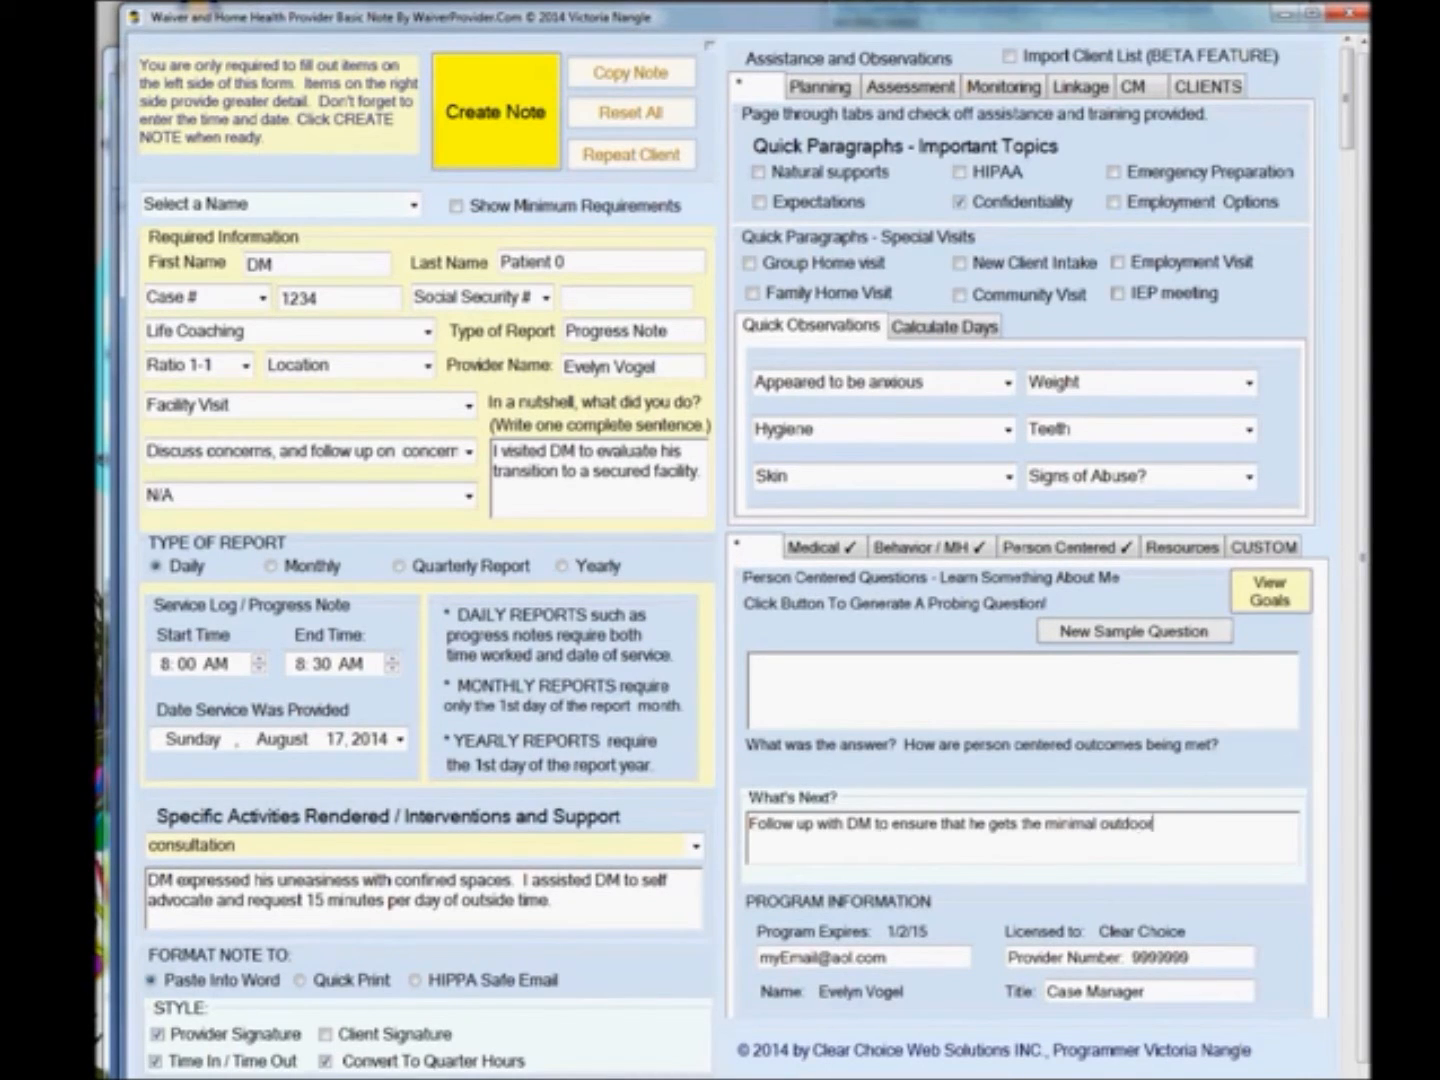
text( time requested.)
Change the provider title to Life Coach.
drag(1165, 996, 1037, 1000)
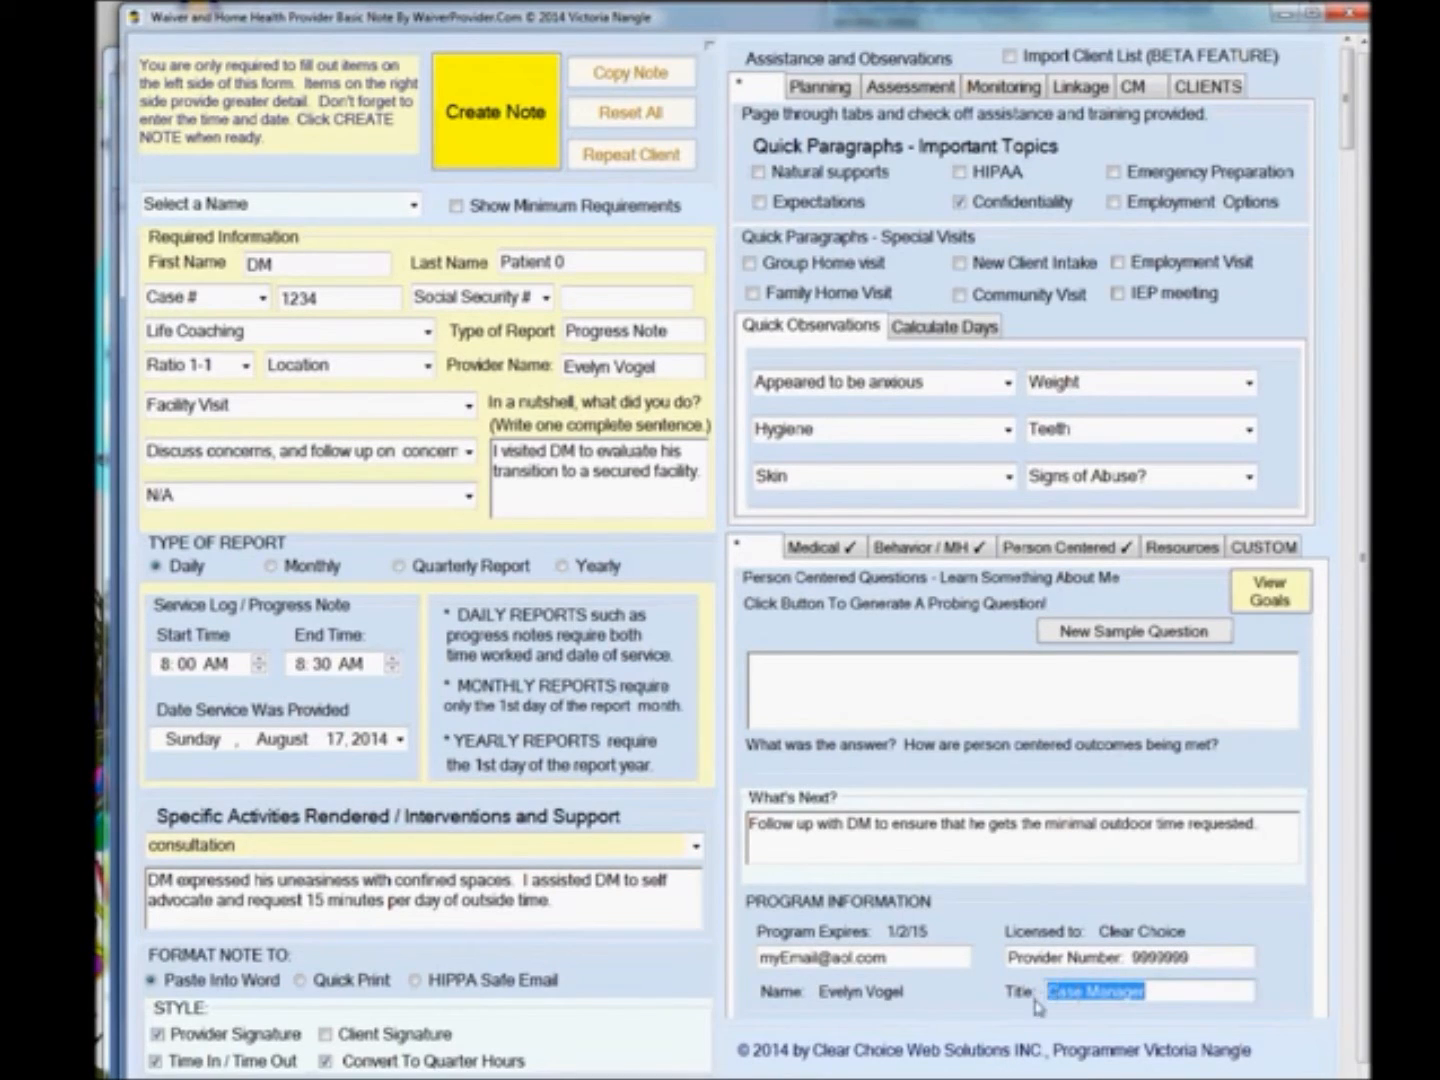
text(Life)
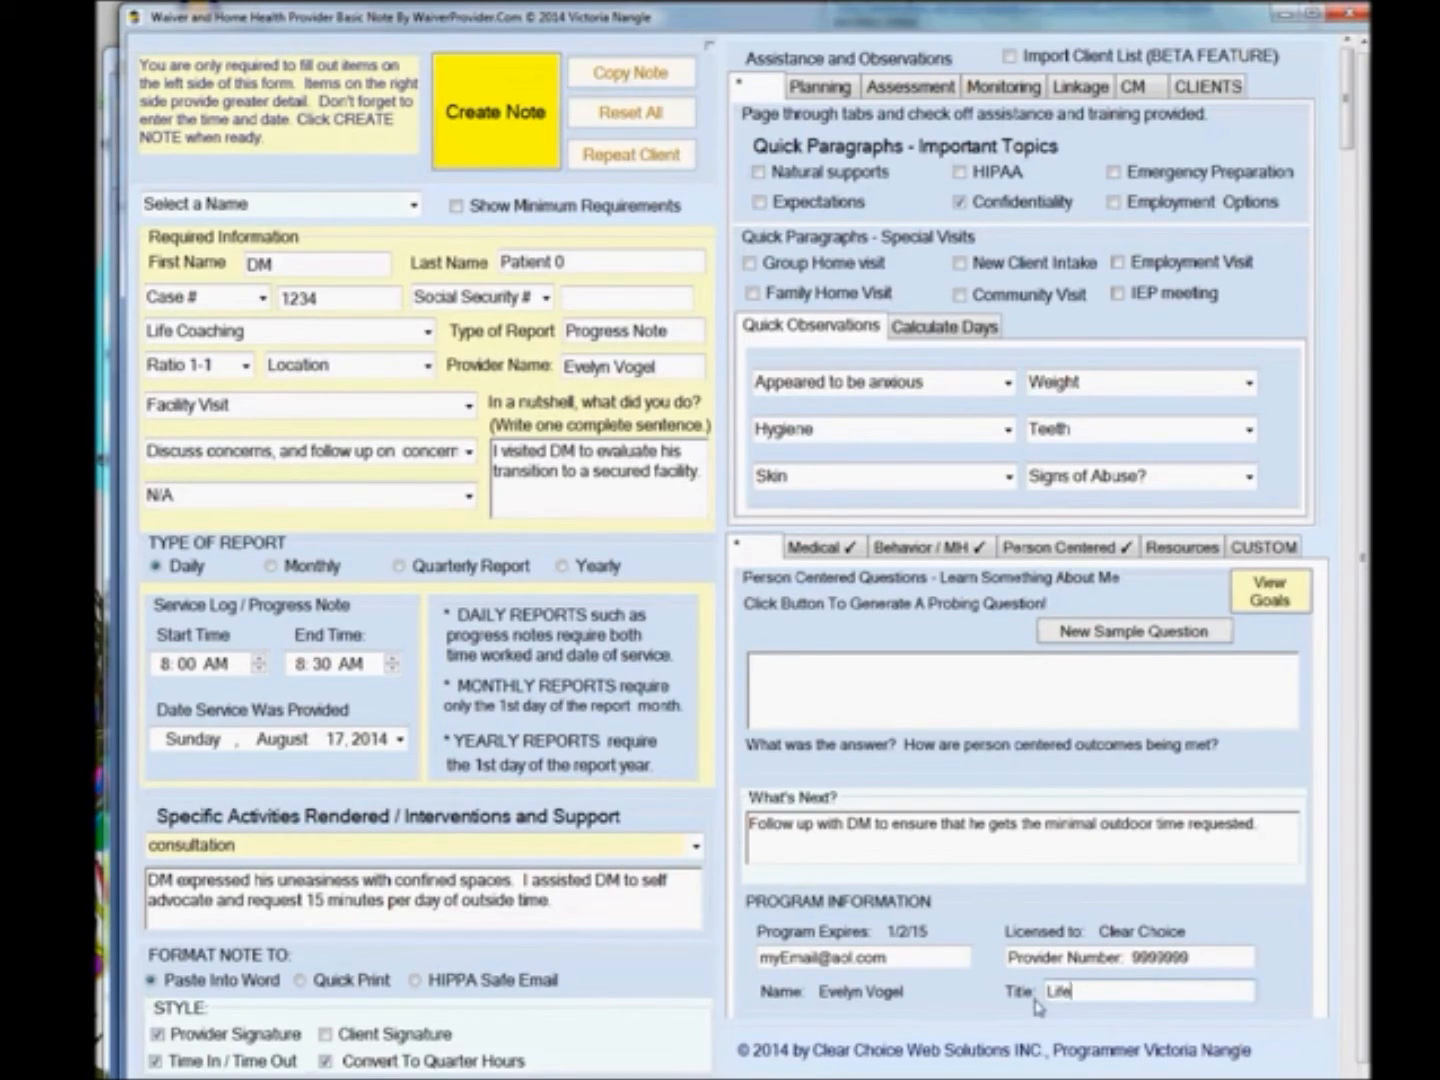
text(C Coach)
Set the days calculator's start date to the 12th and calculate the duration, then return to quick observations.
click(928, 330)
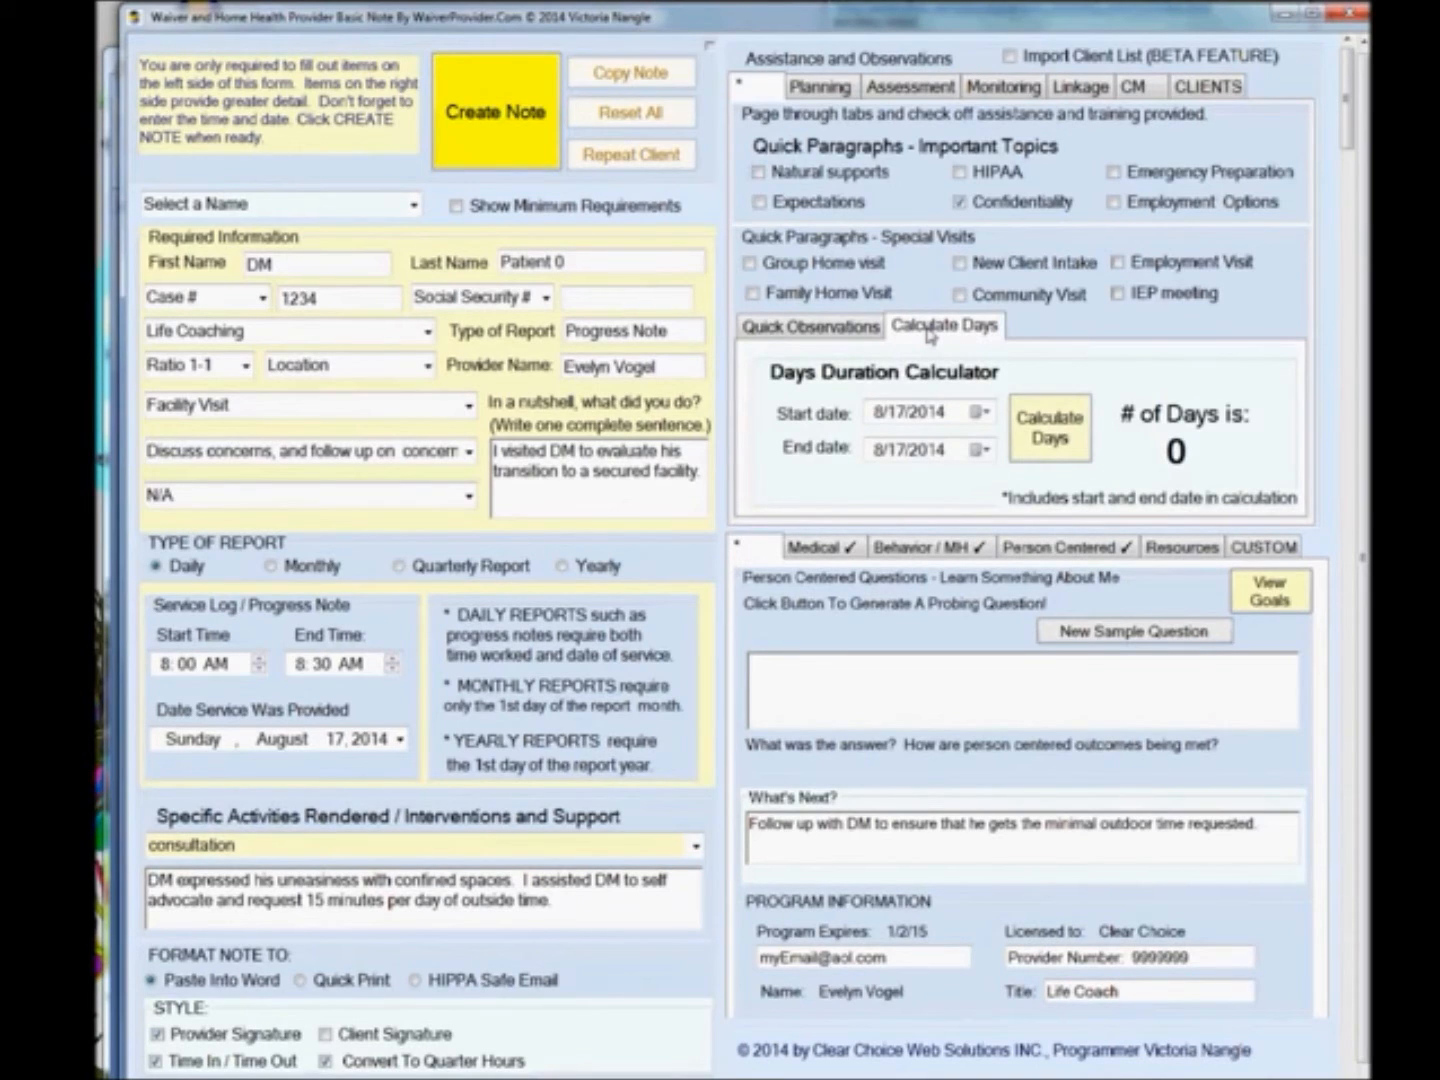
click(898, 414)
text(12)
click(1057, 448)
click(797, 330)
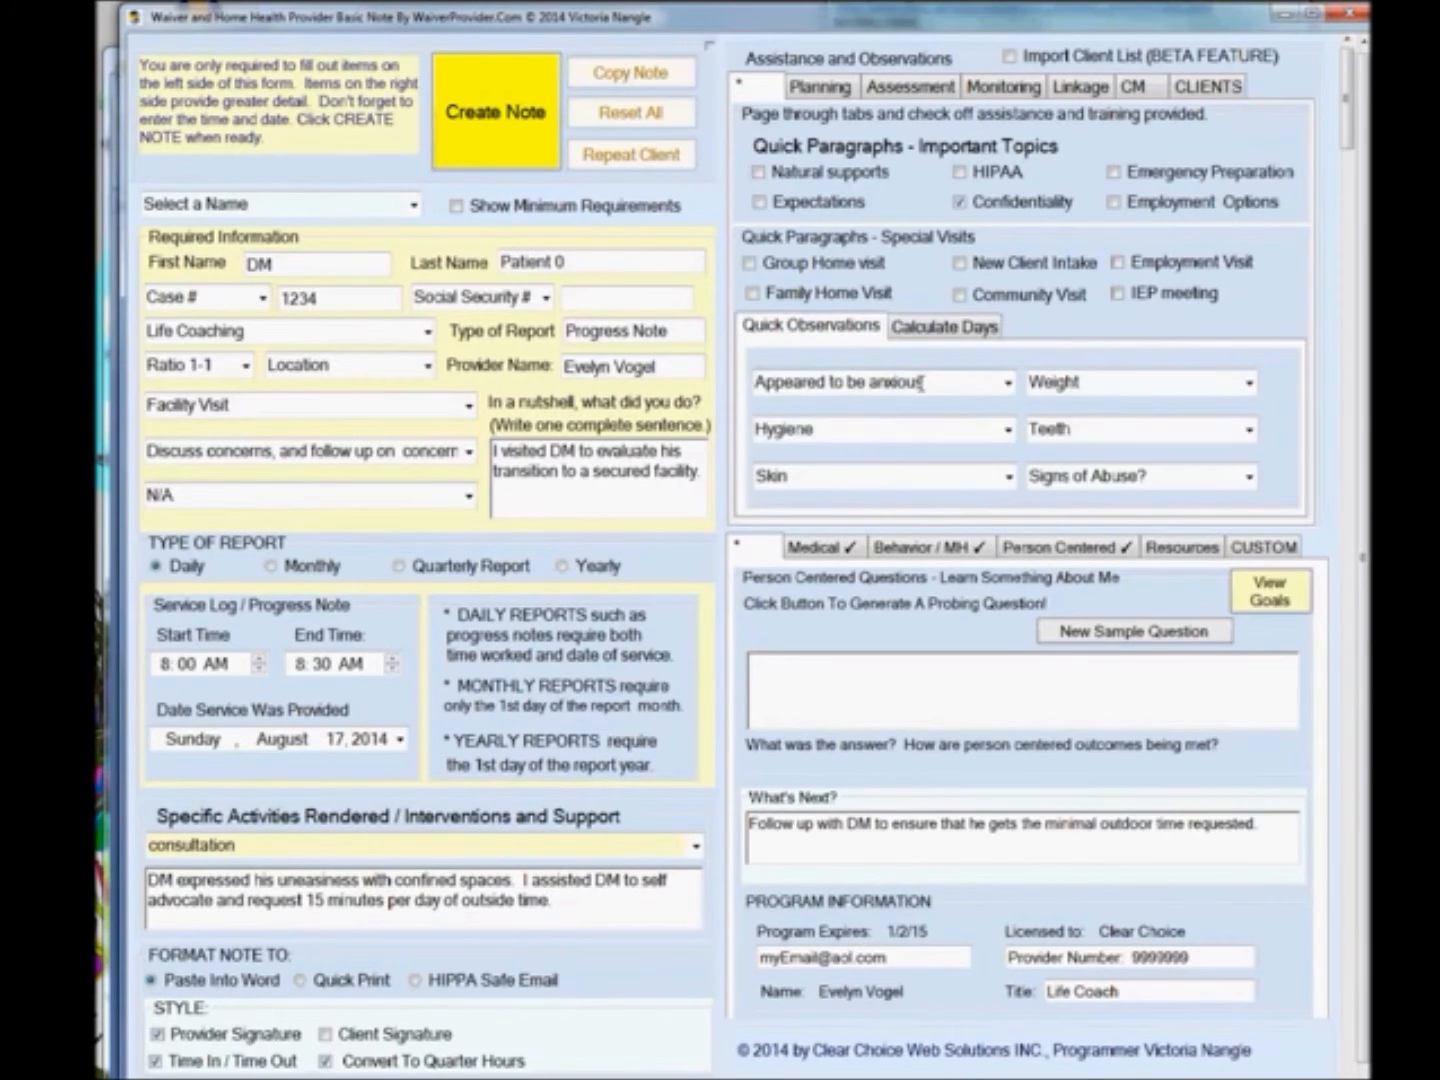
Browse the Planning and Assessment sentence lists.
click(819, 91)
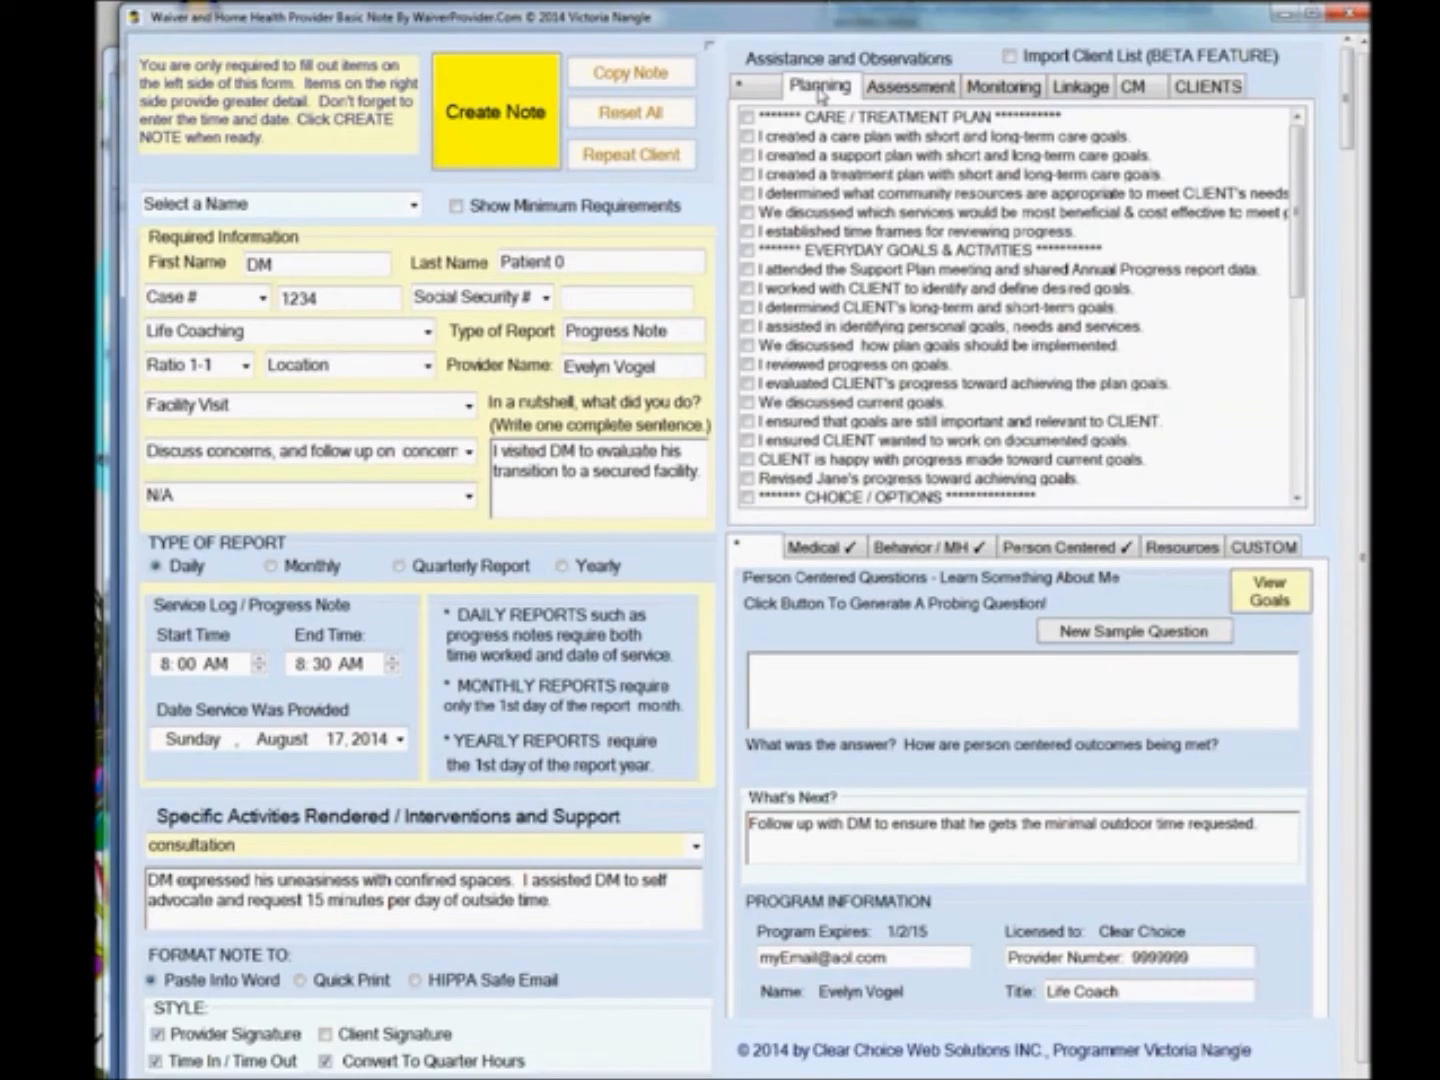
click(1297, 500)
drag(1298, 500, 1297, 502)
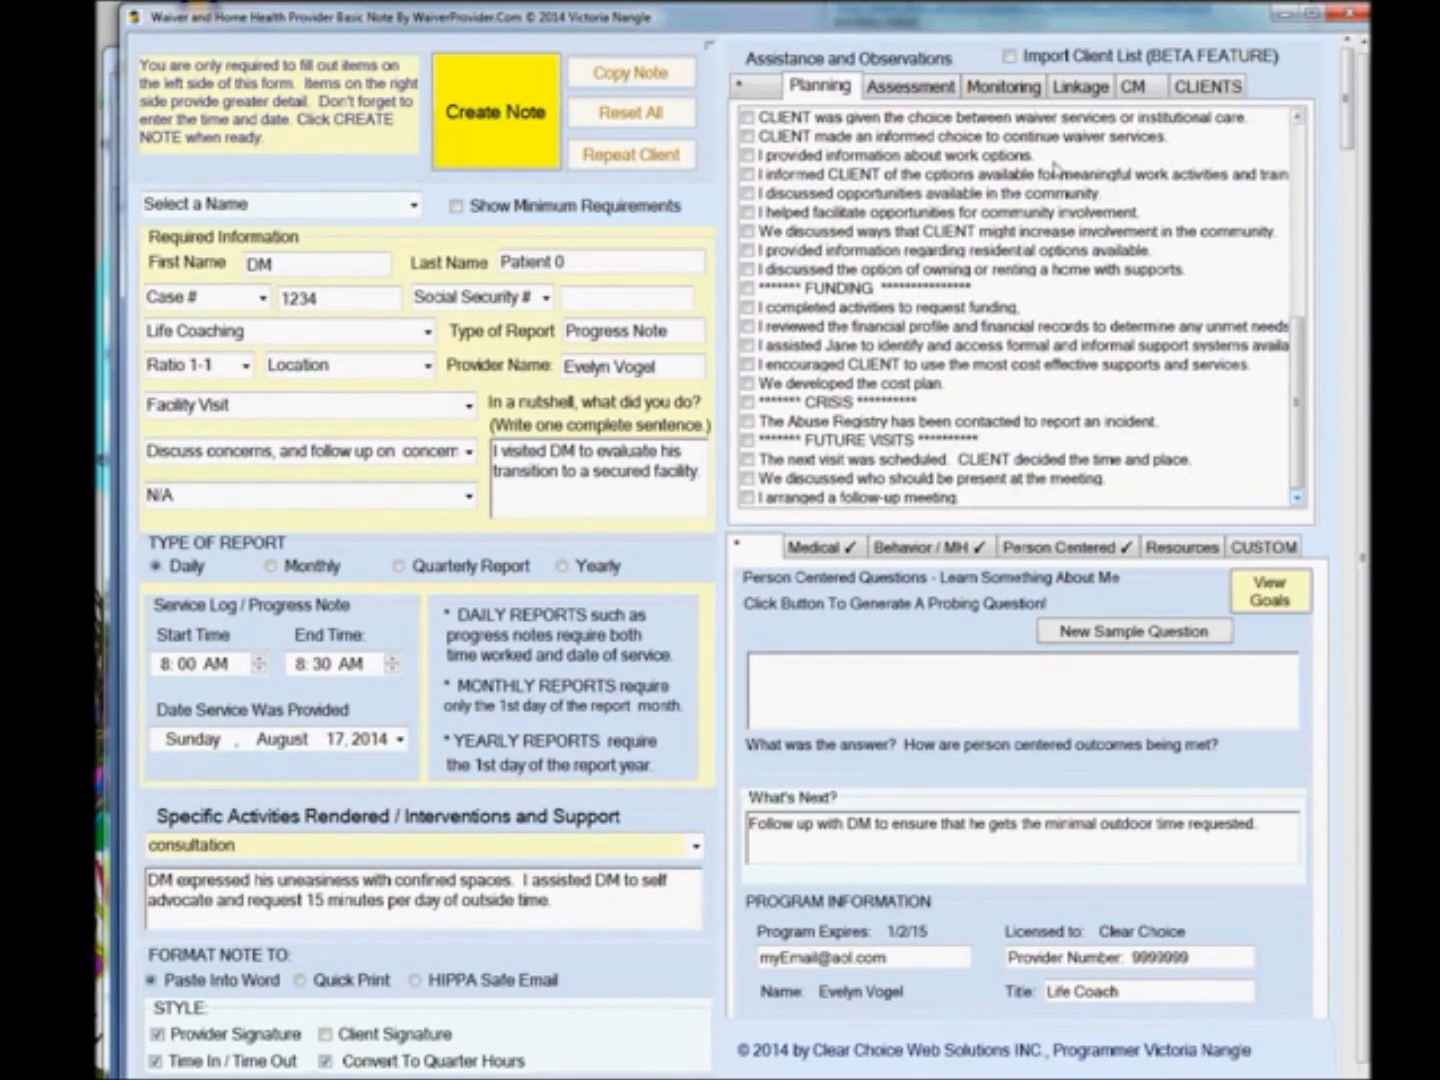
click(910, 87)
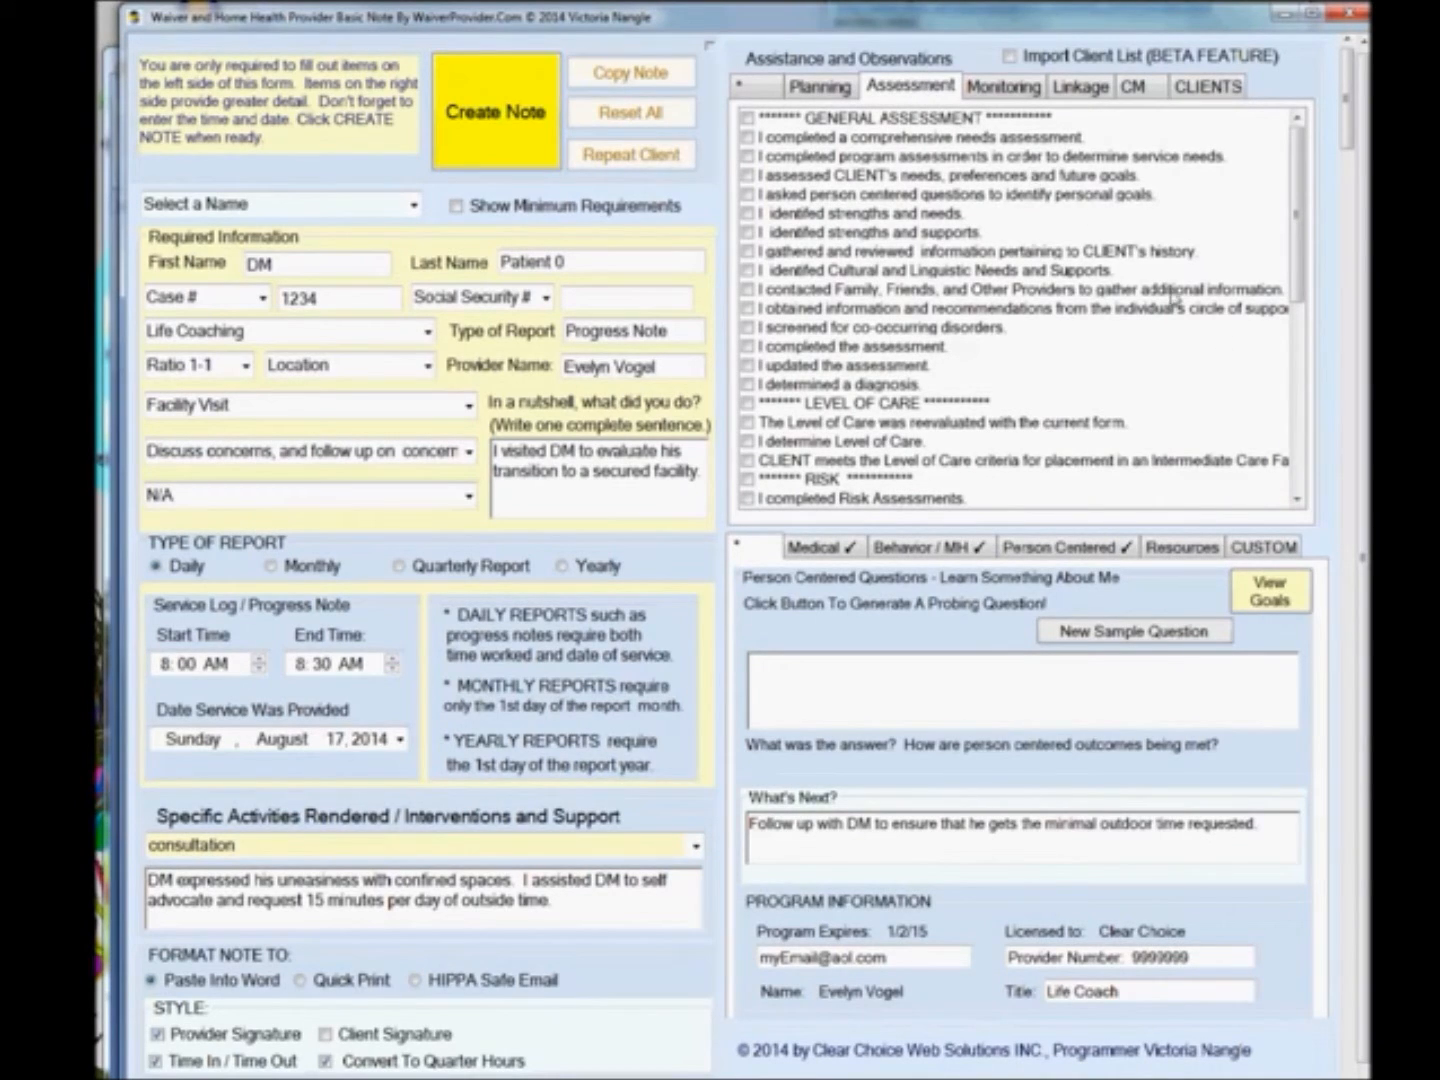
Check the assessment sentences on assessing the client's needs, reviewing the client's history, and completing risk assessments.
click(751, 177)
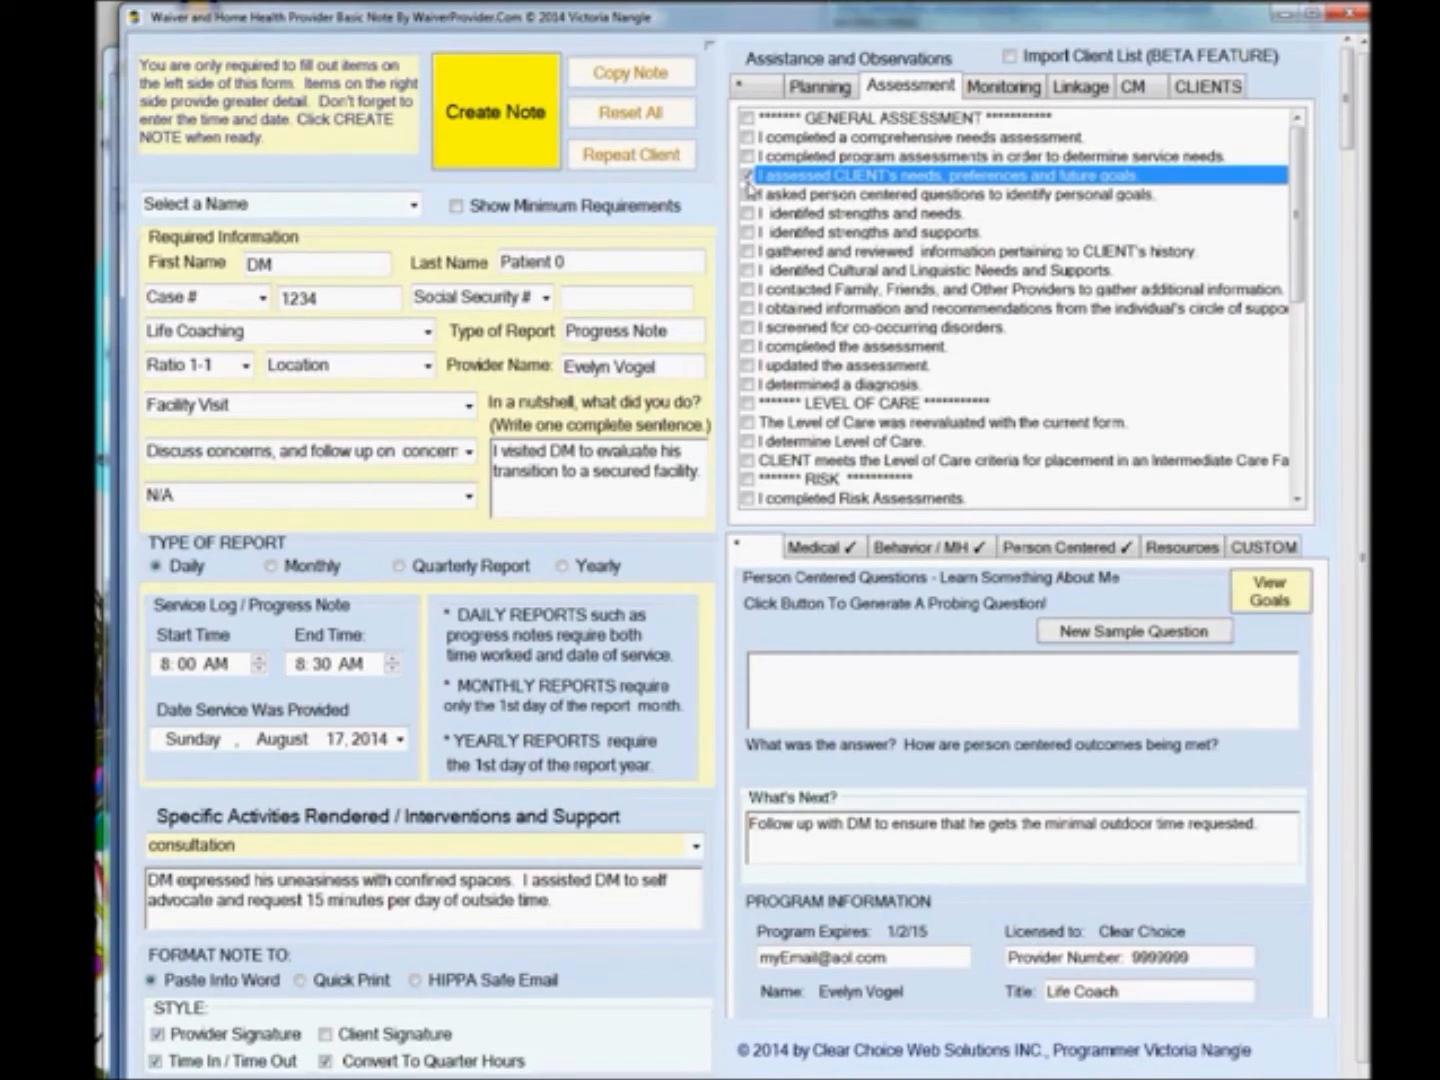
click(751, 251)
click(750, 251)
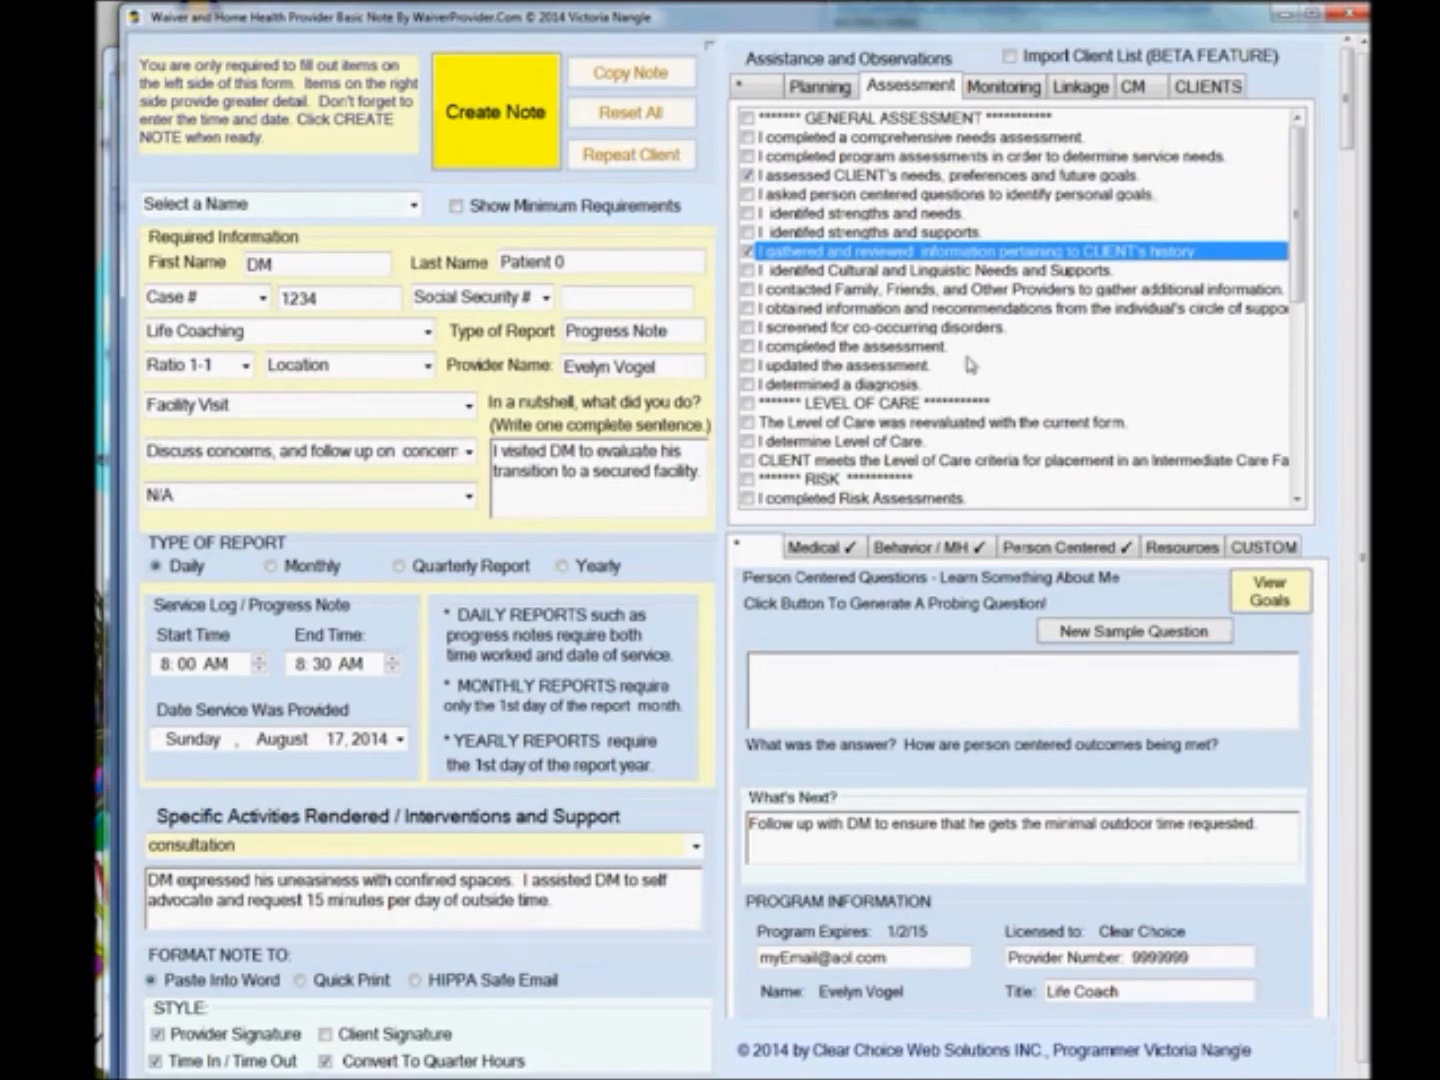
click(1298, 500)
click(1297, 500)
click(1297, 500)
click(1297, 499)
click(748, 425)
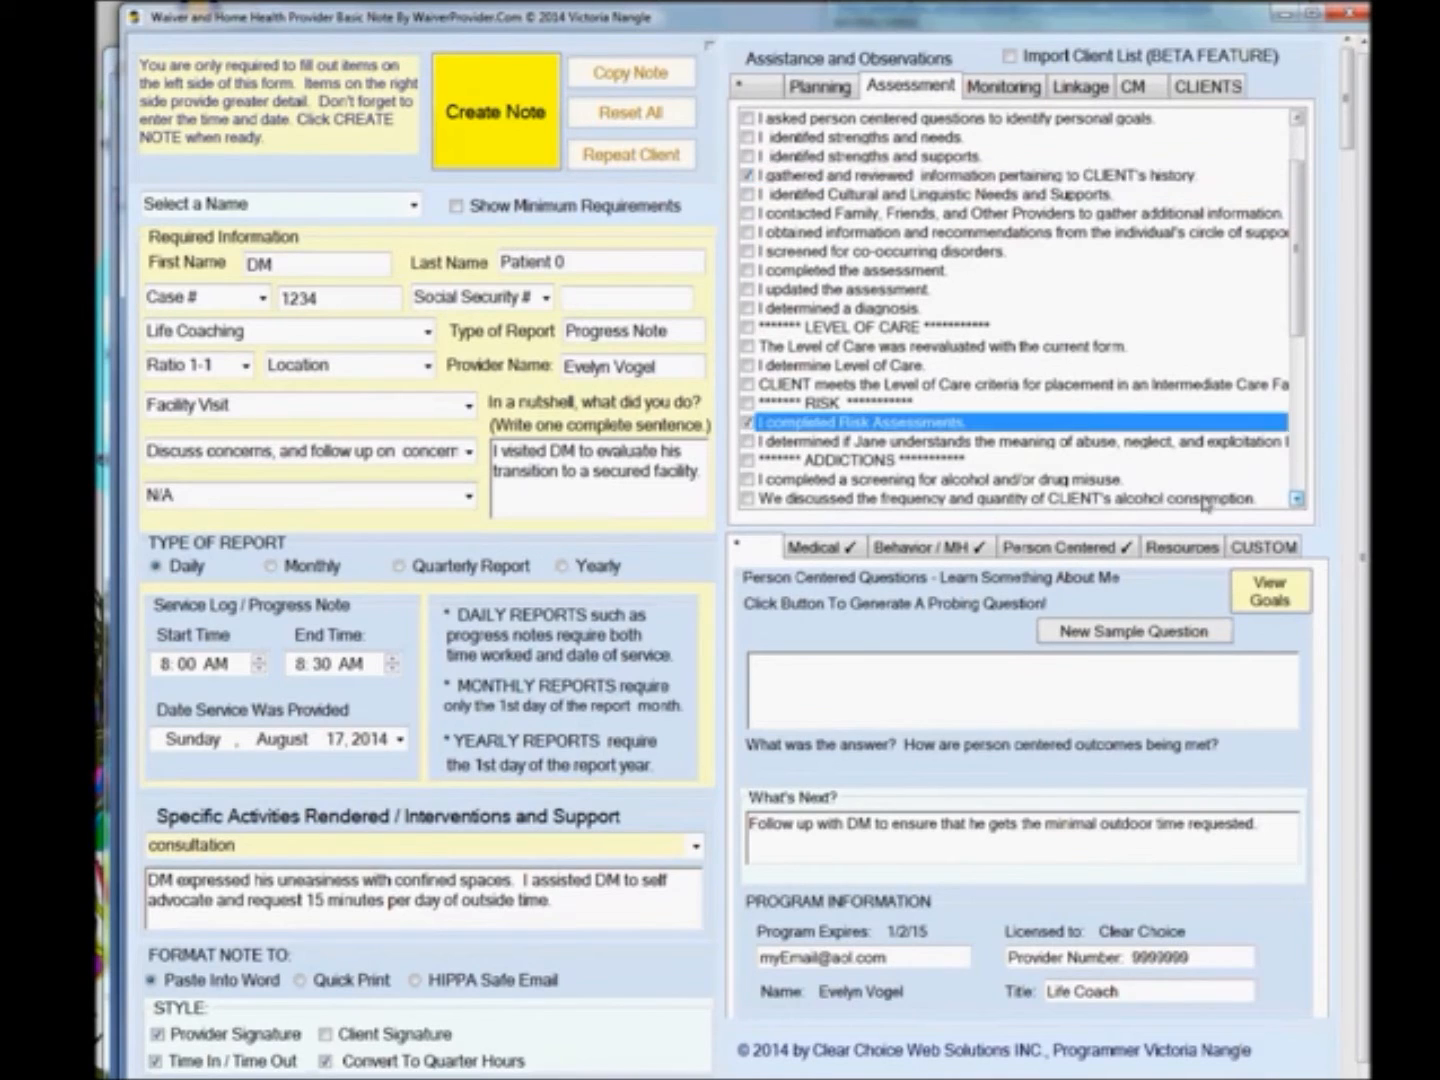
Scroll through the rest of the Assessment sentence list.
click(1297, 500)
click(1298, 500)
click(1297, 500)
click(1298, 500)
click(1298, 499)
click(1297, 499)
click(1298, 500)
click(1297, 500)
click(1297, 500)
click(1298, 499)
click(1297, 499)
click(1298, 500)
click(1297, 500)
click(1297, 500)
click(1297, 499)
click(1297, 500)
click(1297, 500)
click(1297, 500)
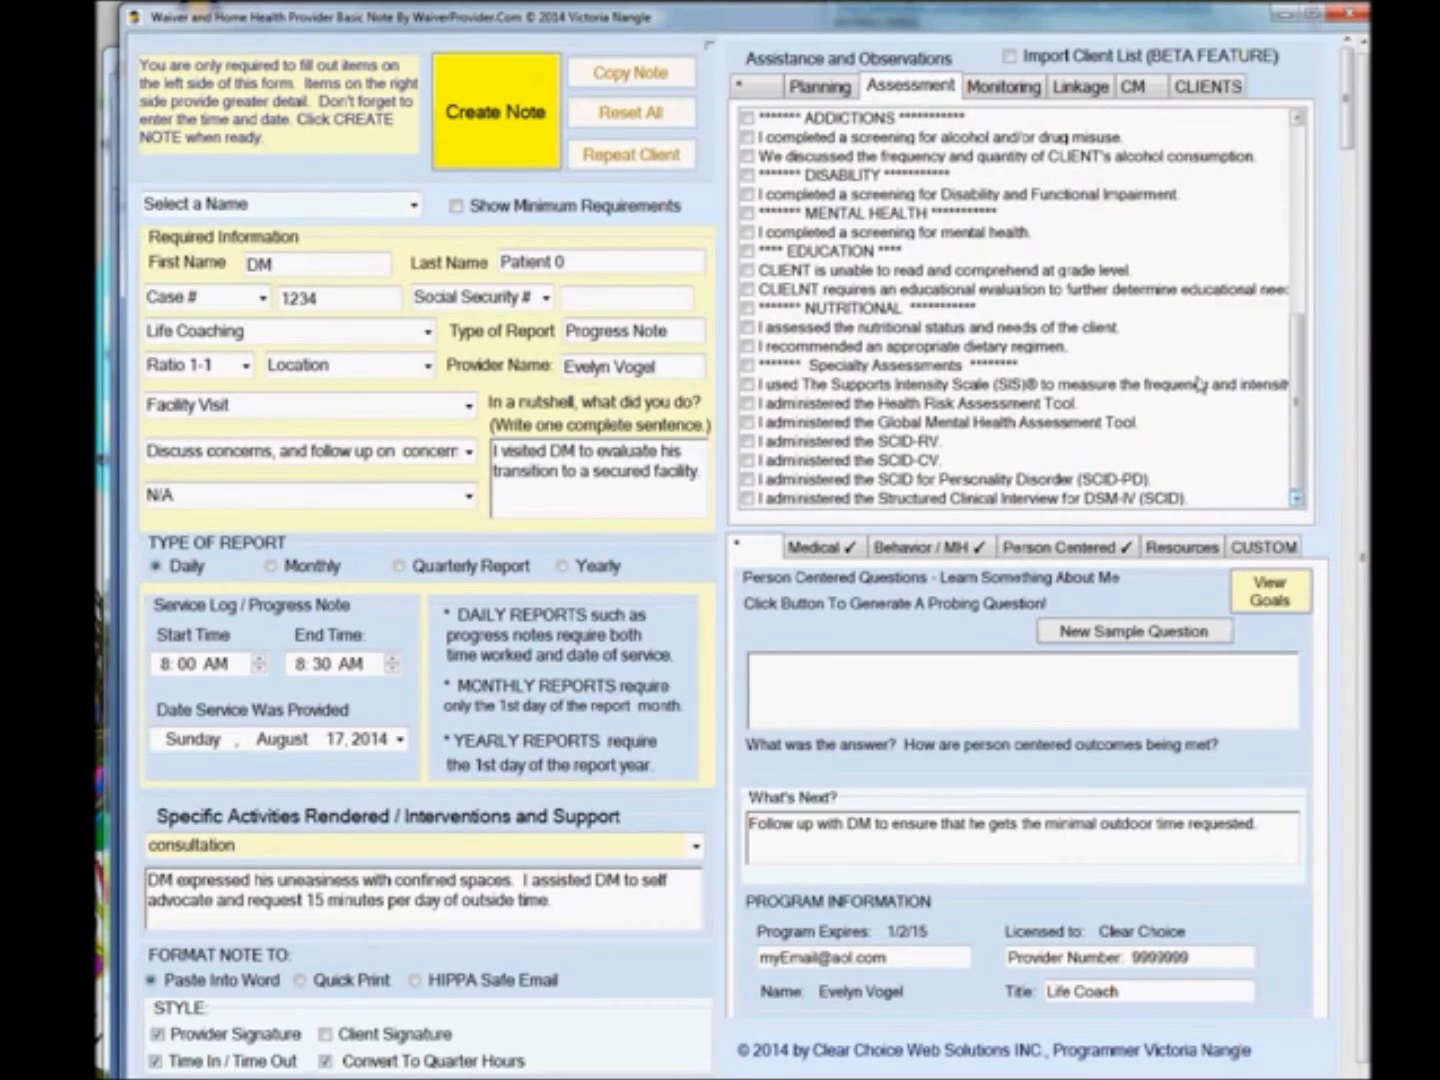
Browse the Monitoring and Linkage sentence lists, including the Level of Support Provided options.
click(982, 90)
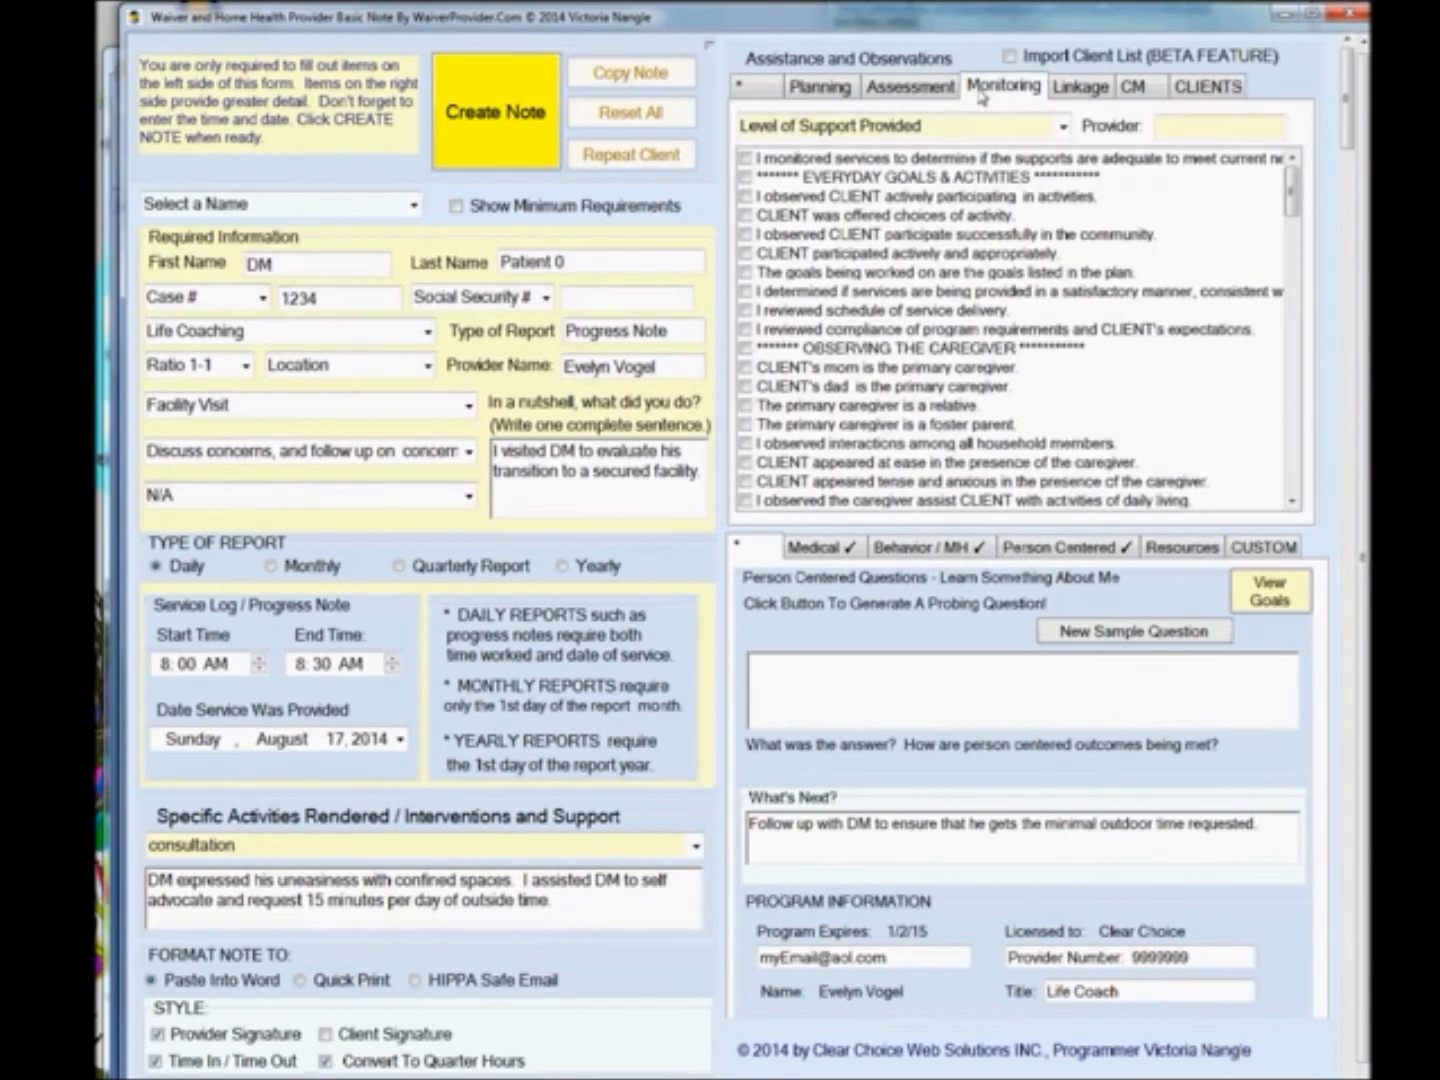
click(1062, 127)
click(1063, 131)
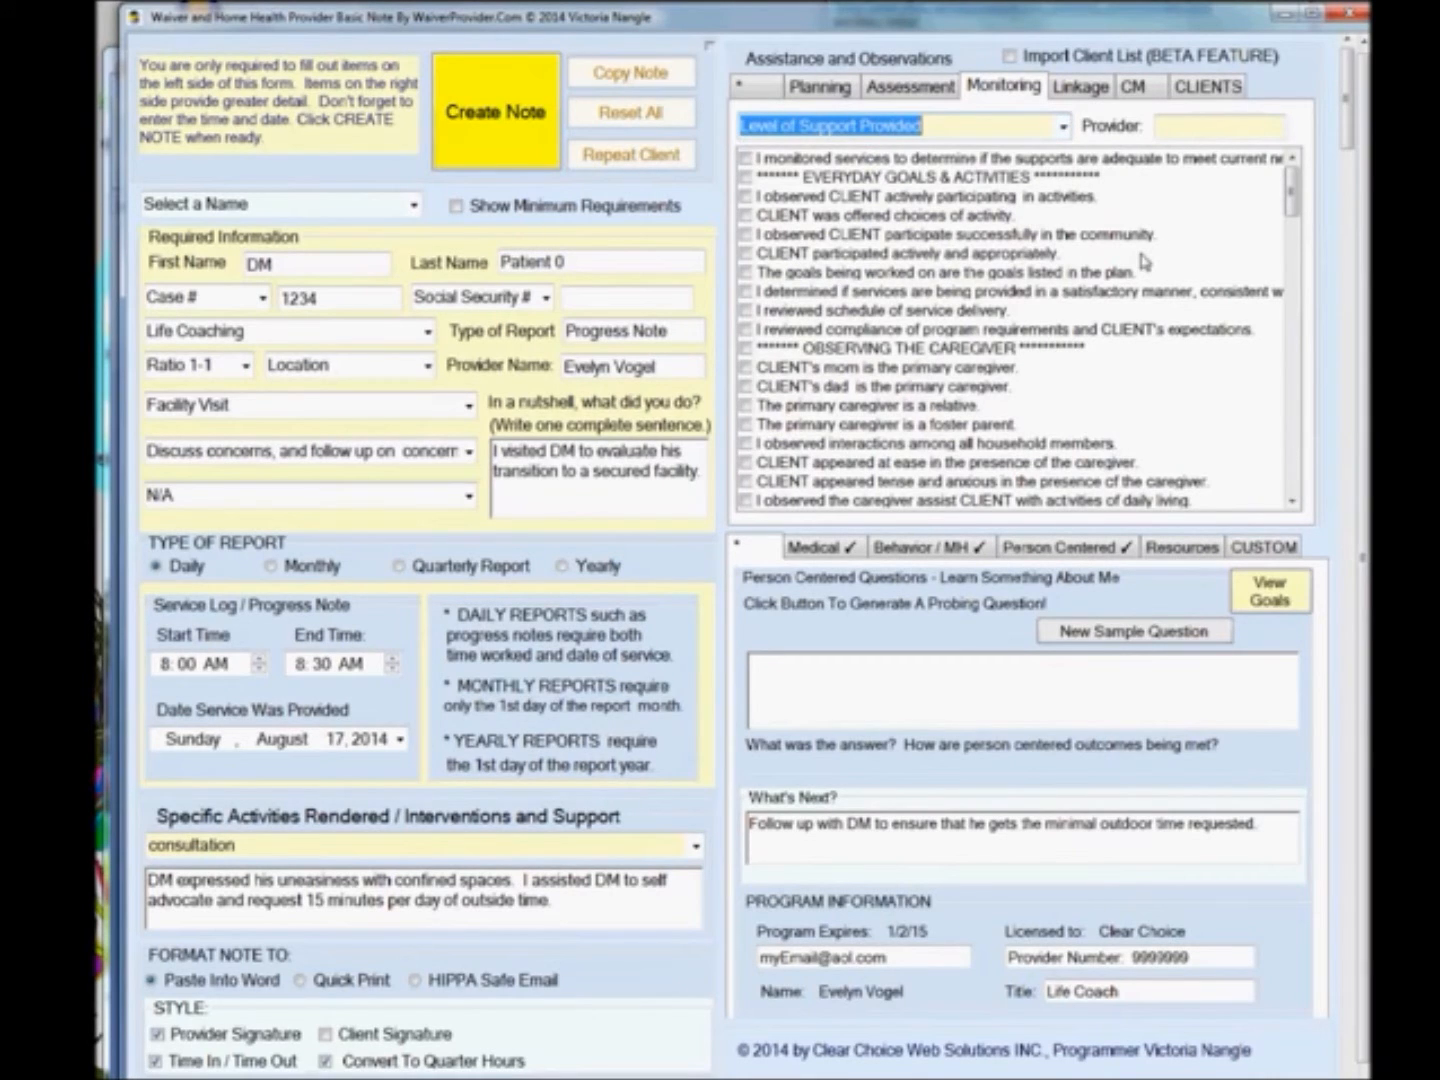
click(1291, 501)
click(1292, 501)
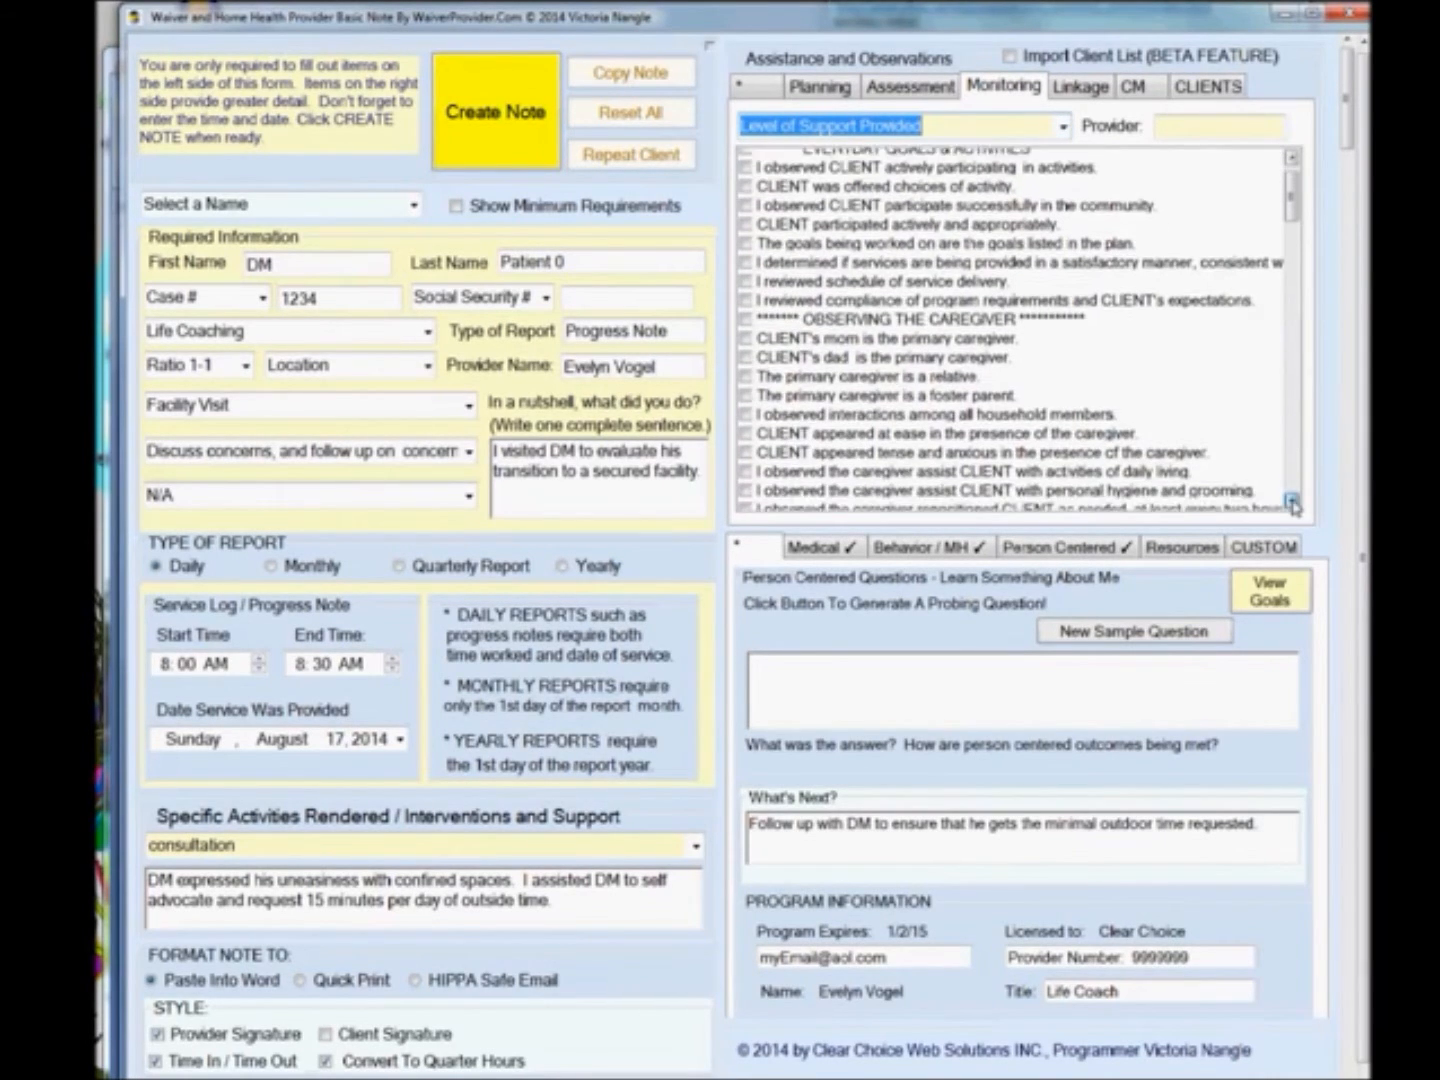
click(1292, 501)
click(1292, 500)
click(1291, 501)
click(1292, 501)
click(1292, 501)
click(1291, 501)
click(1292, 501)
click(1292, 501)
click(1292, 503)
click(1292, 503)
scroll(1291, 506, down, 10)
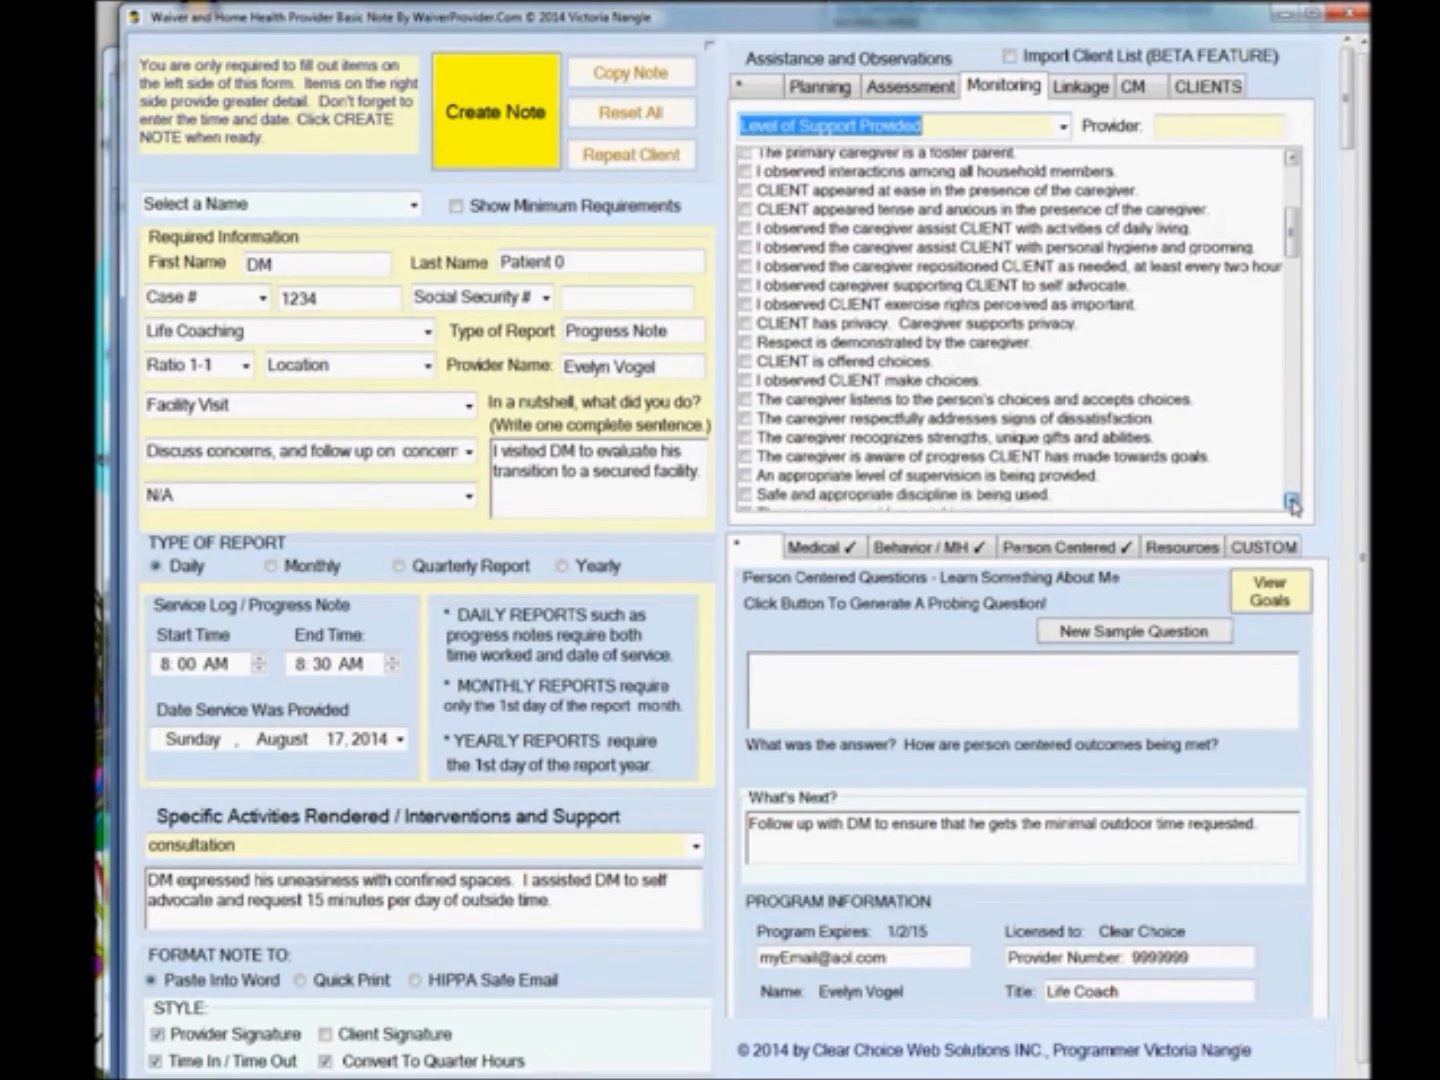
scroll(1292, 505, down, 13)
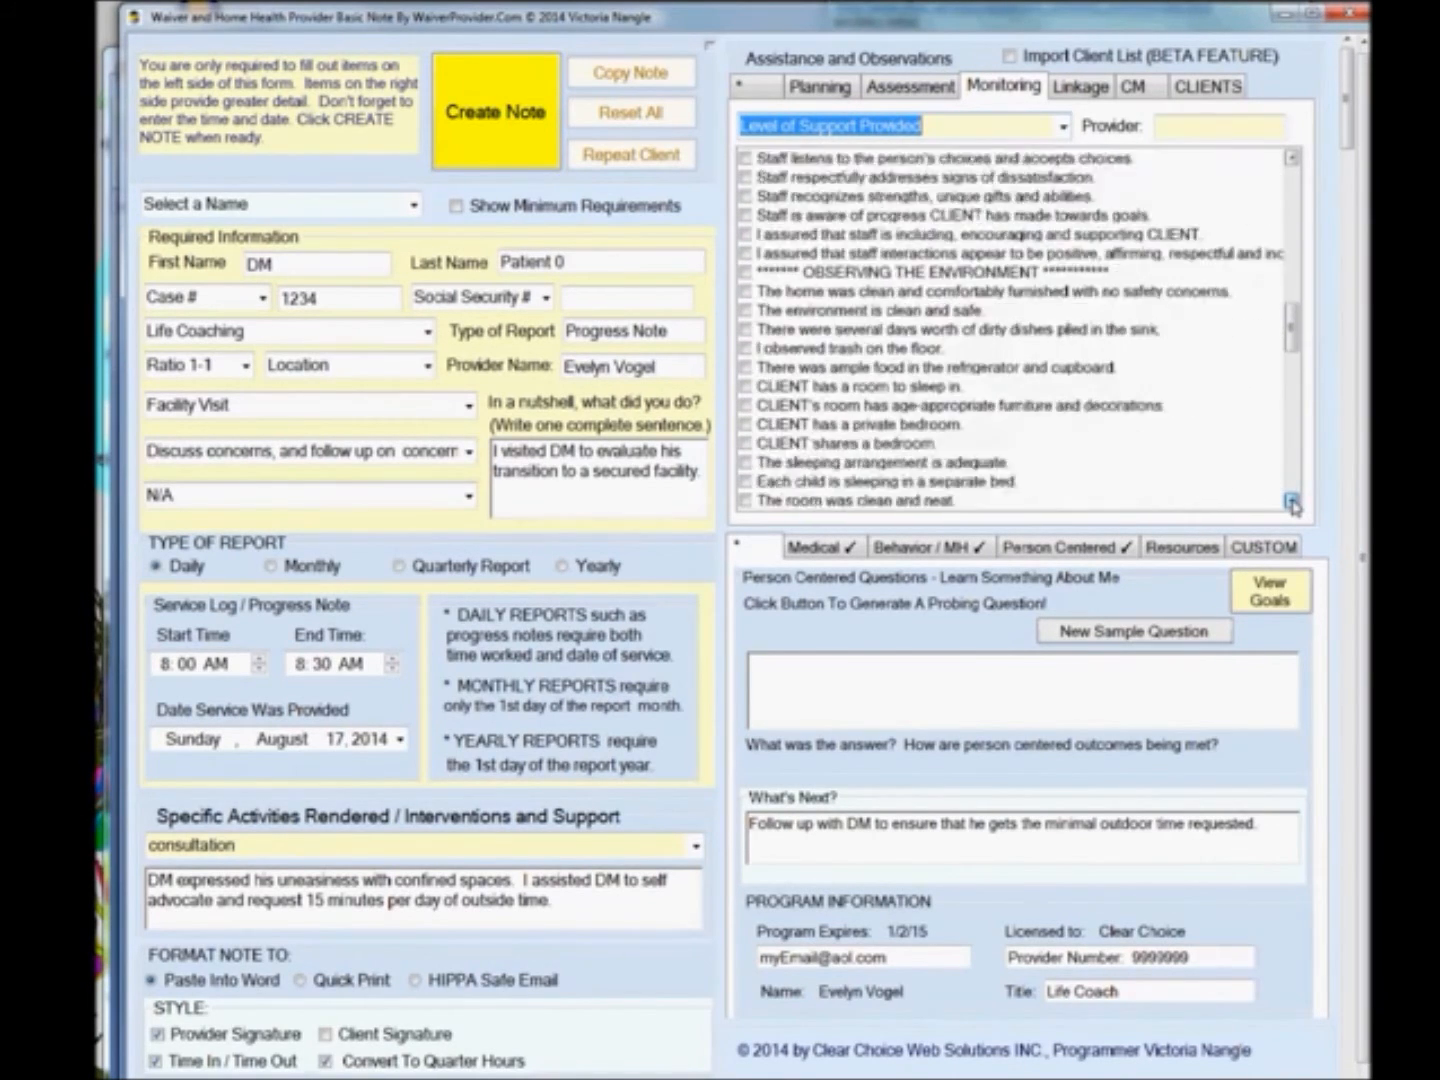
scroll(1291, 505, down, 10)
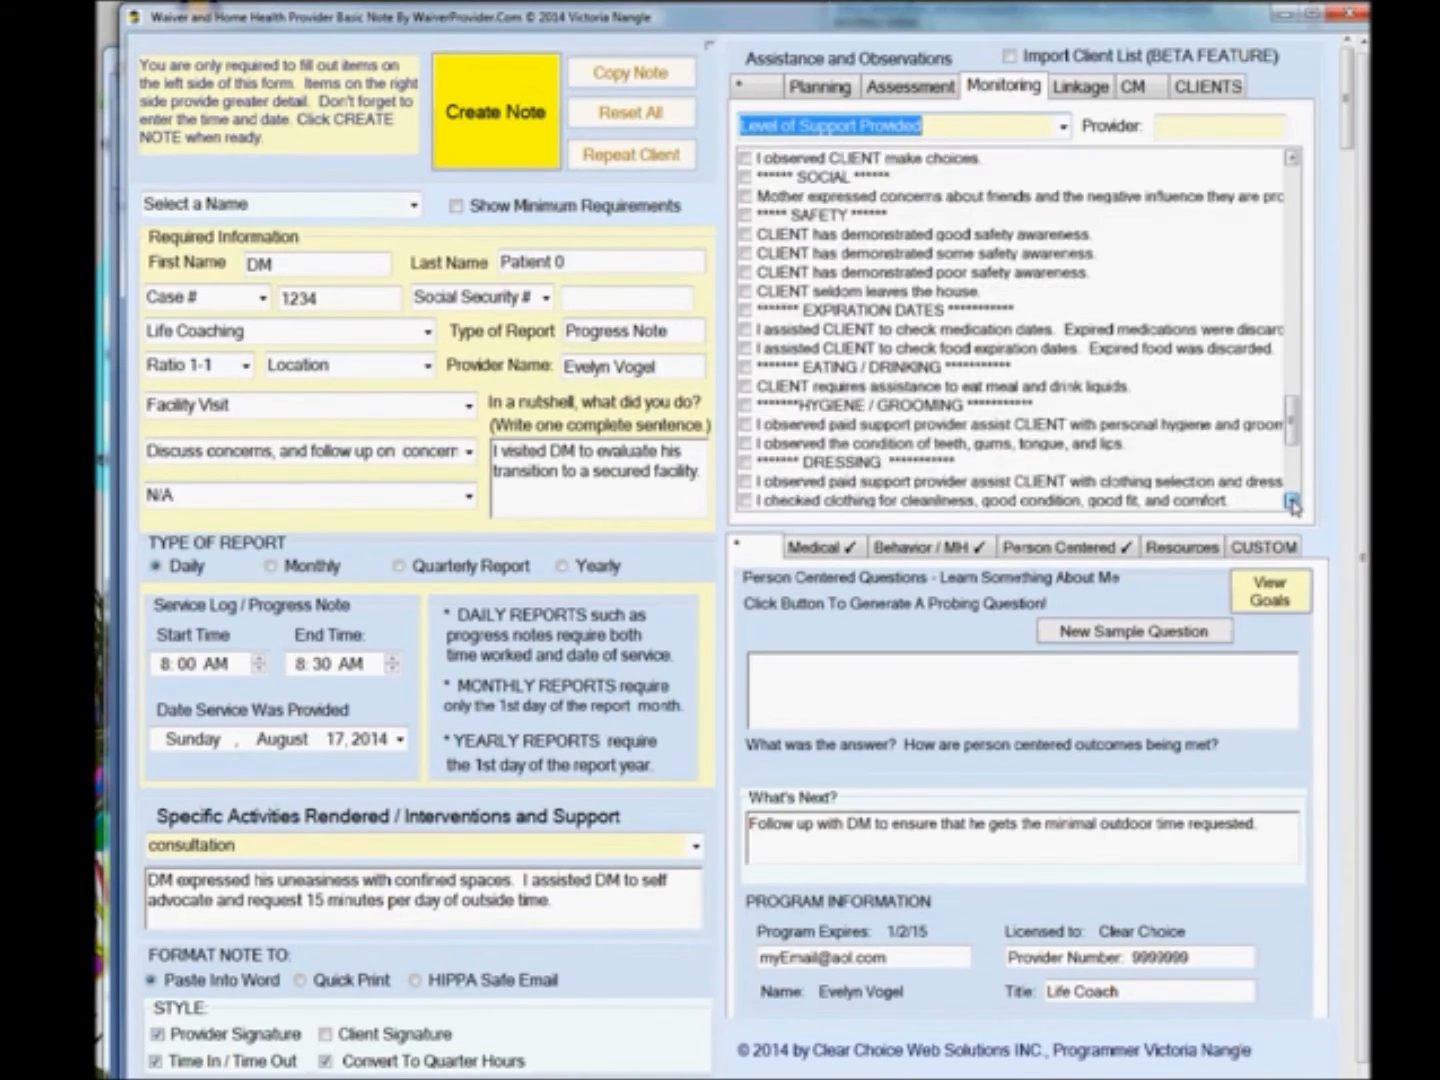
click(1064, 90)
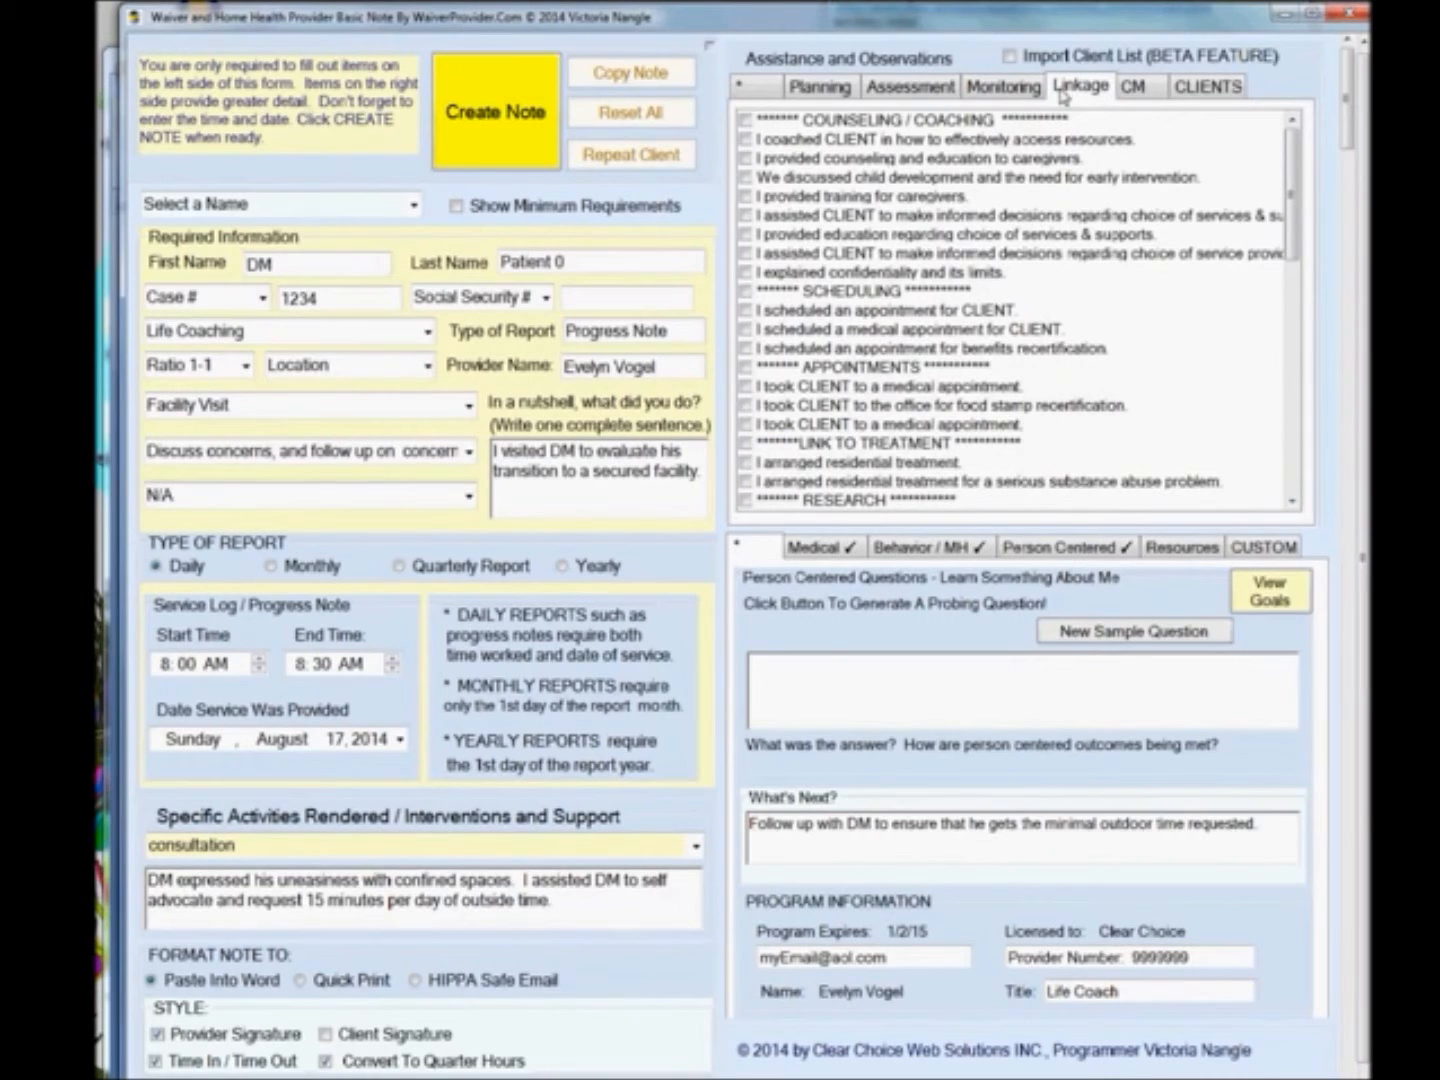
scroll(1291, 501, down, 2)
scroll(1291, 501, down, 4)
scroll(1291, 501, down, 8)
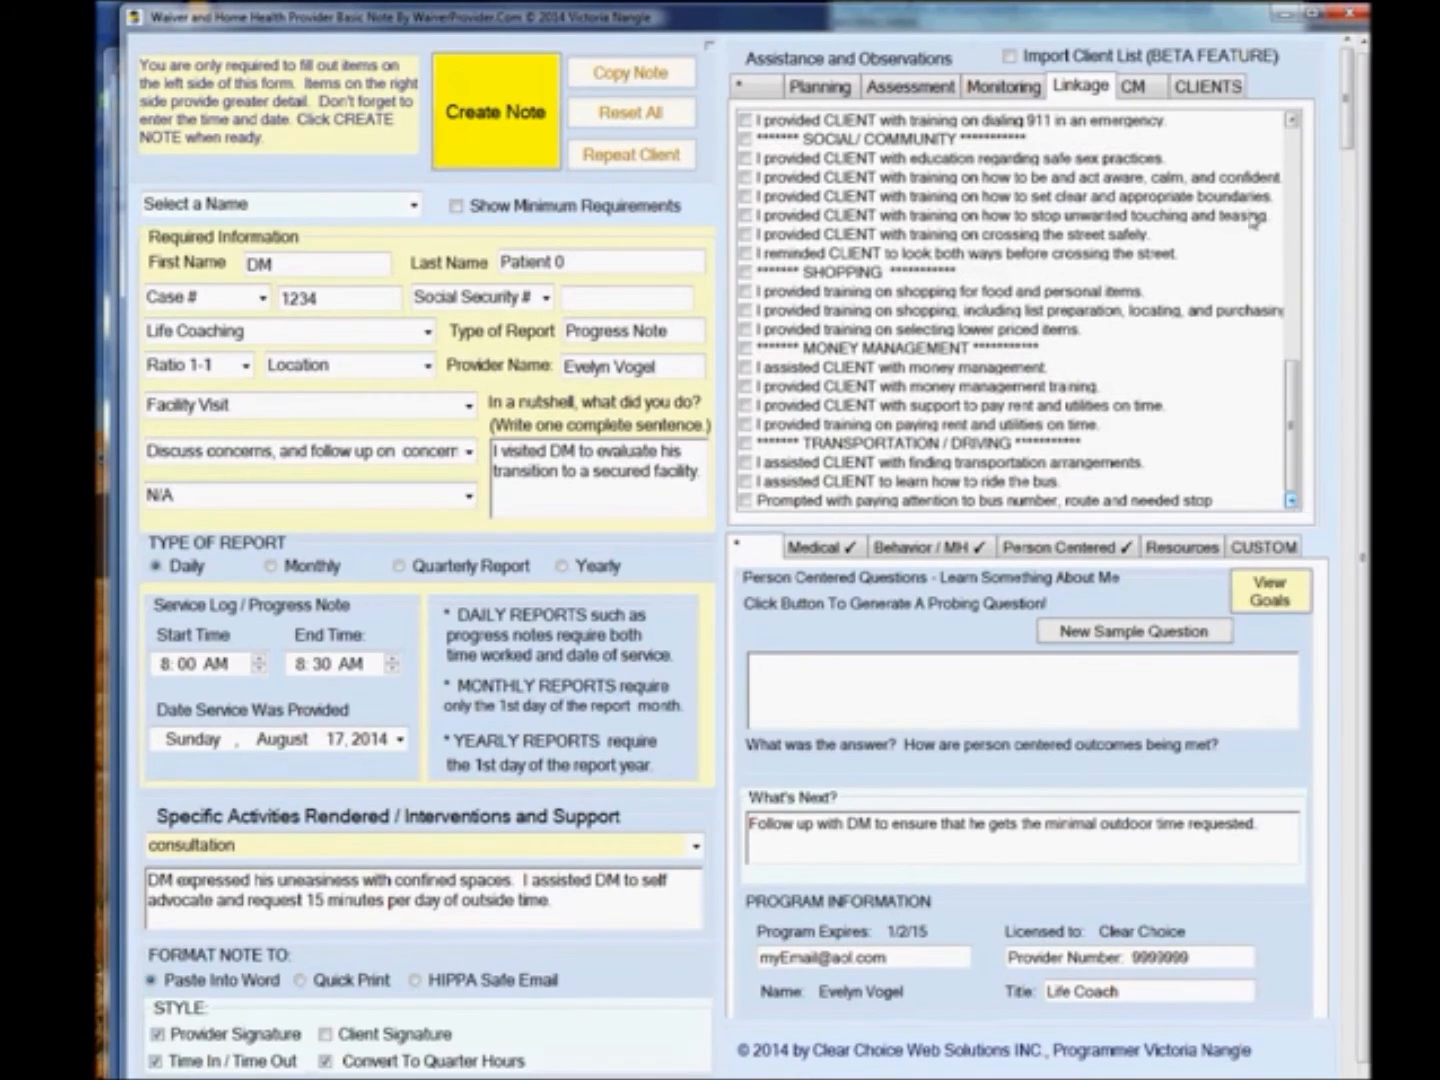
Check 'I demonstrated respect and a nonjudgmental attitude' in the CM case manager behaviors list.
click(1134, 90)
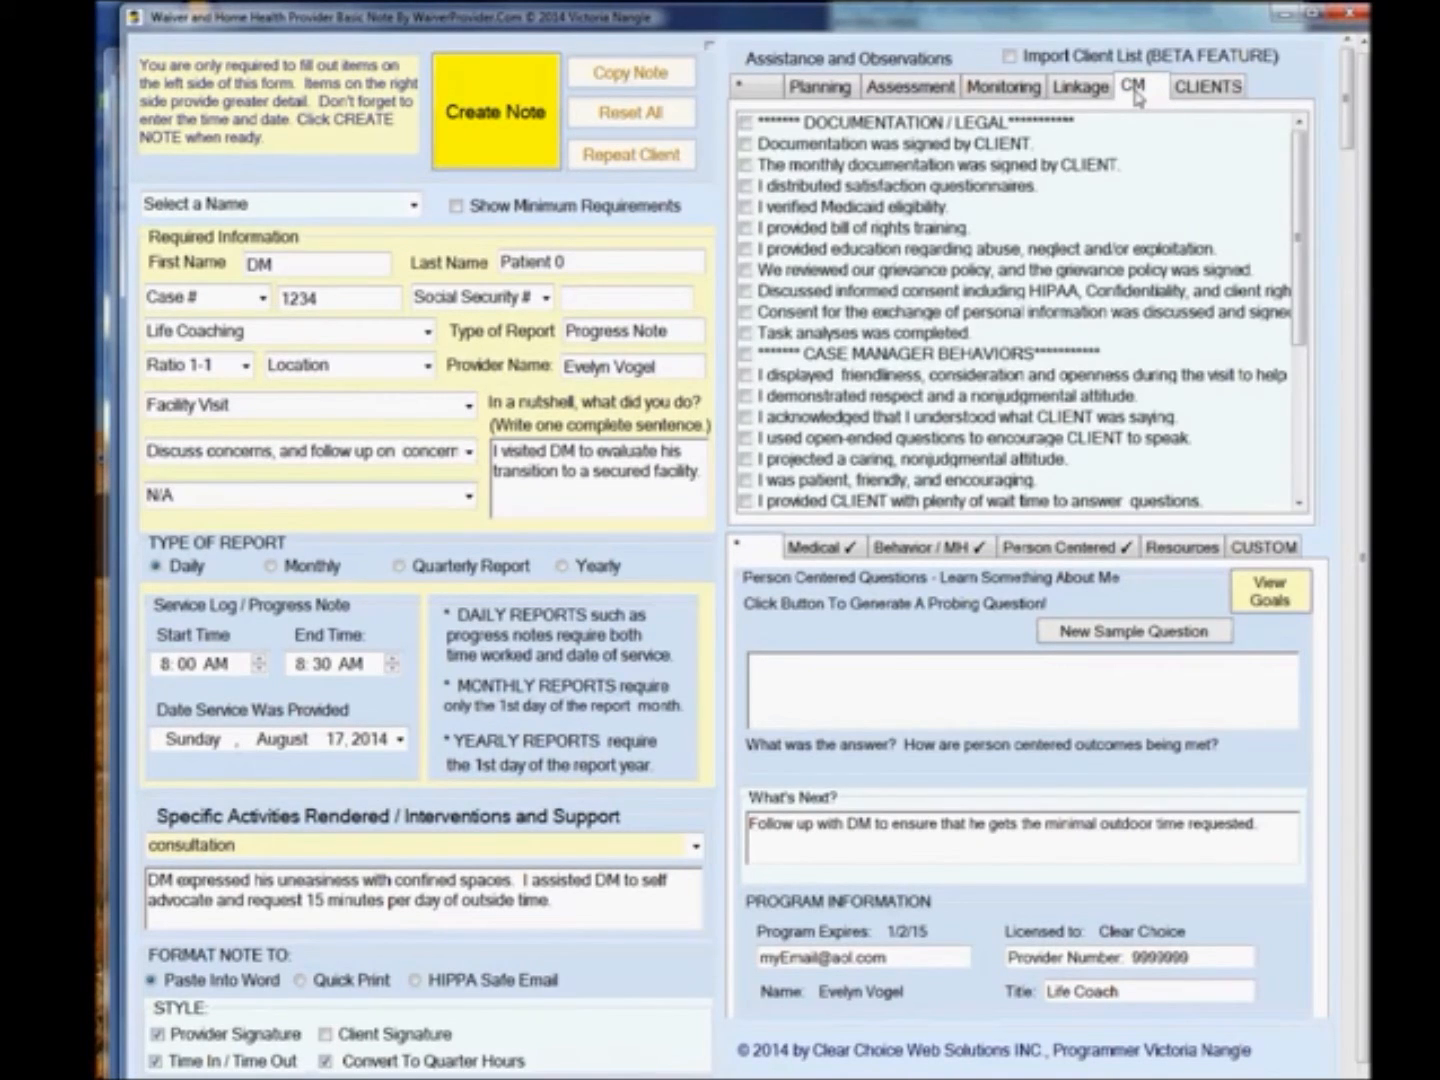
click(752, 396)
click(752, 396)
click(1298, 503)
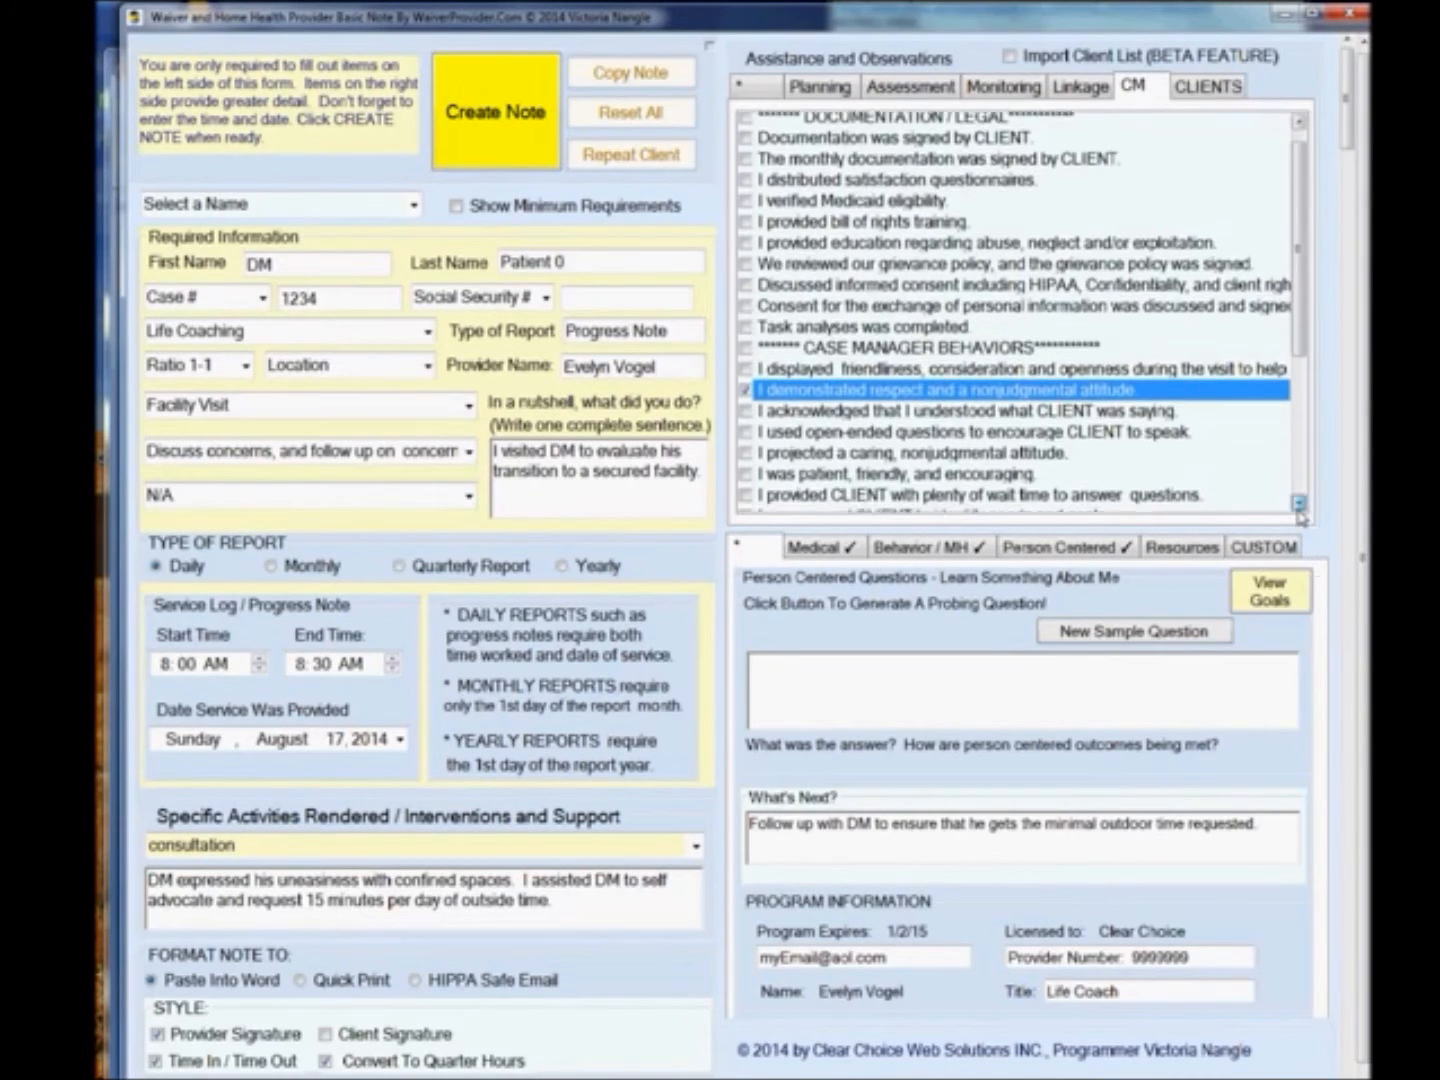
click(1298, 503)
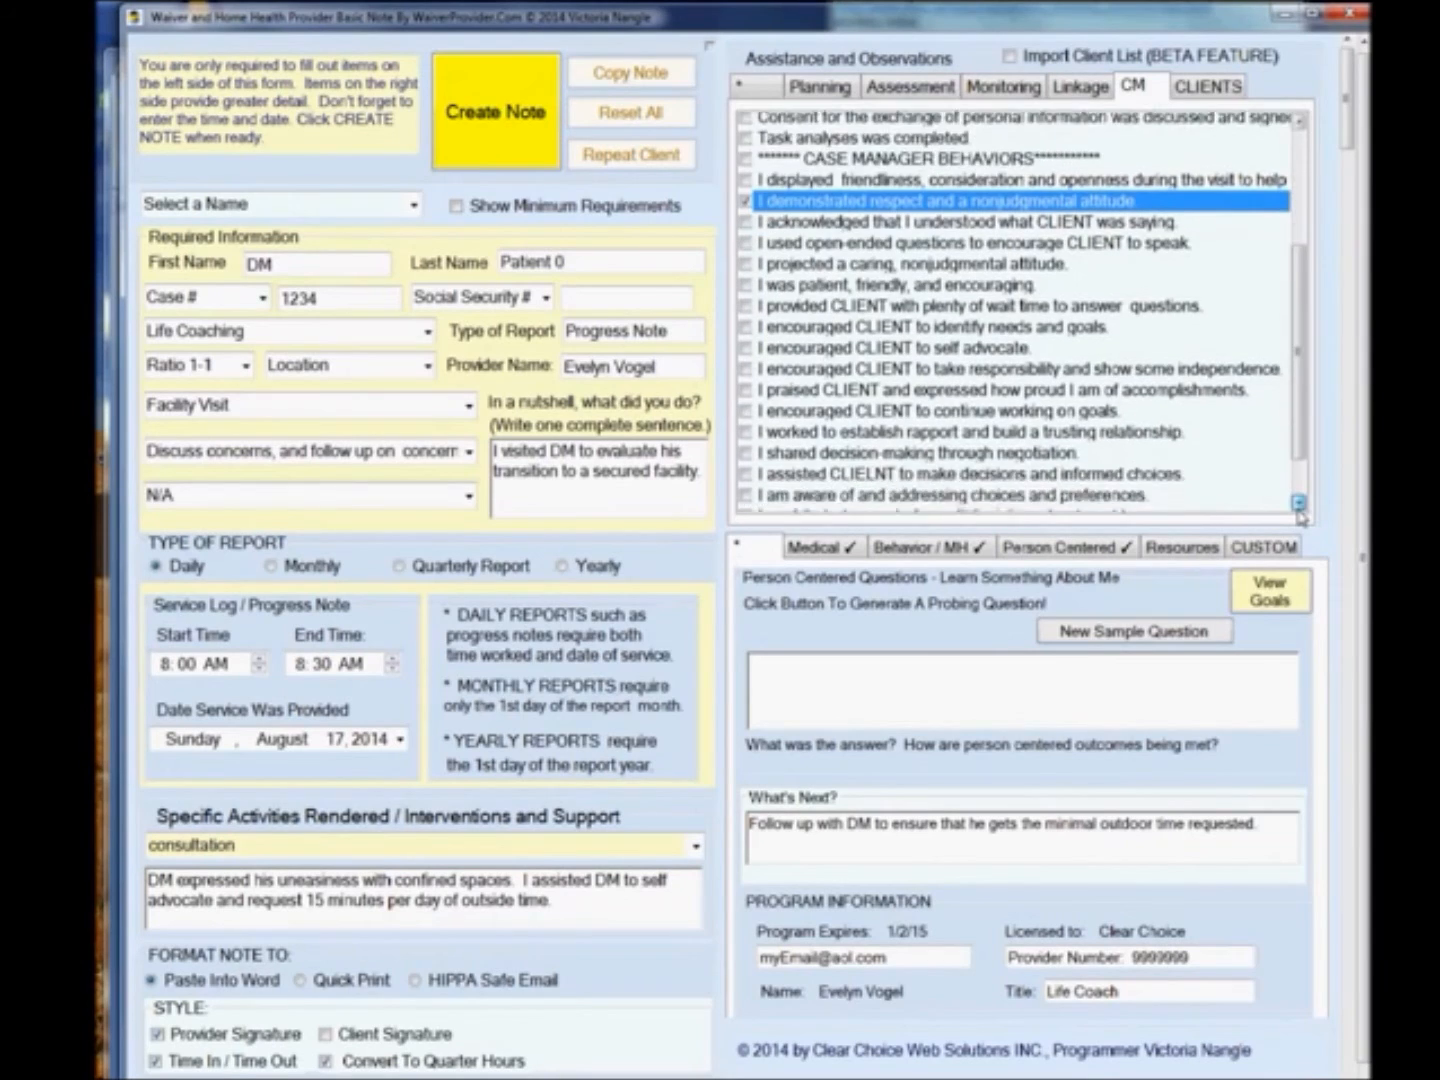
Generate the probing question 'Do you have a bank account?' and answer: DM said he does not have any money to his name anymore.
click(768, 90)
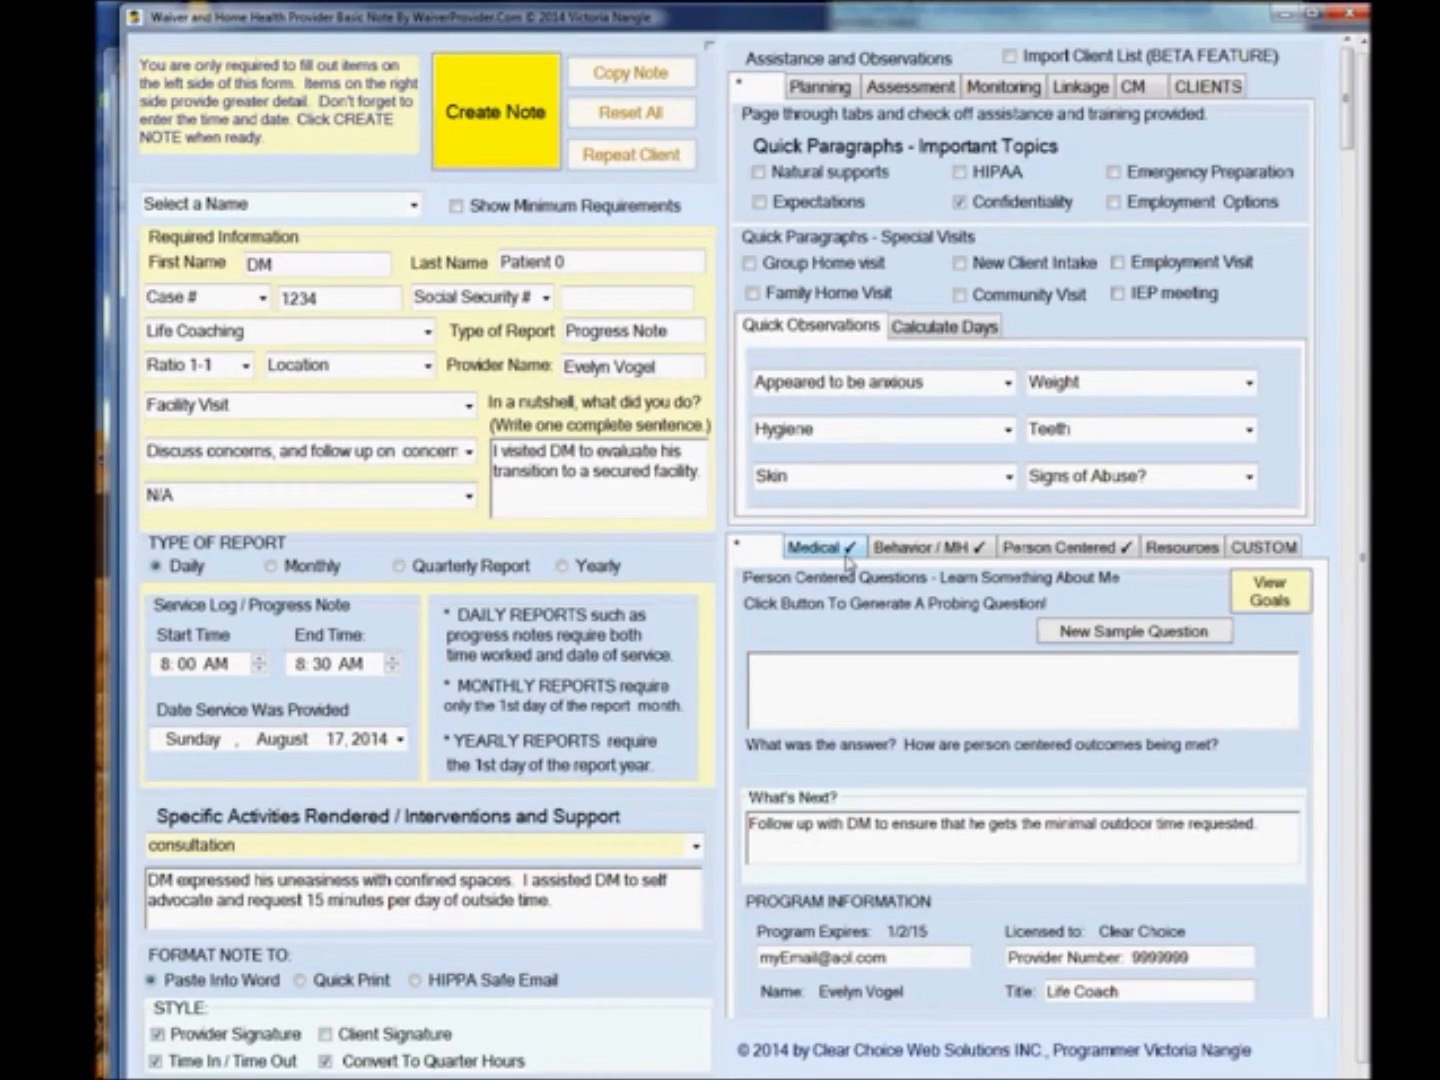
click(1088, 632)
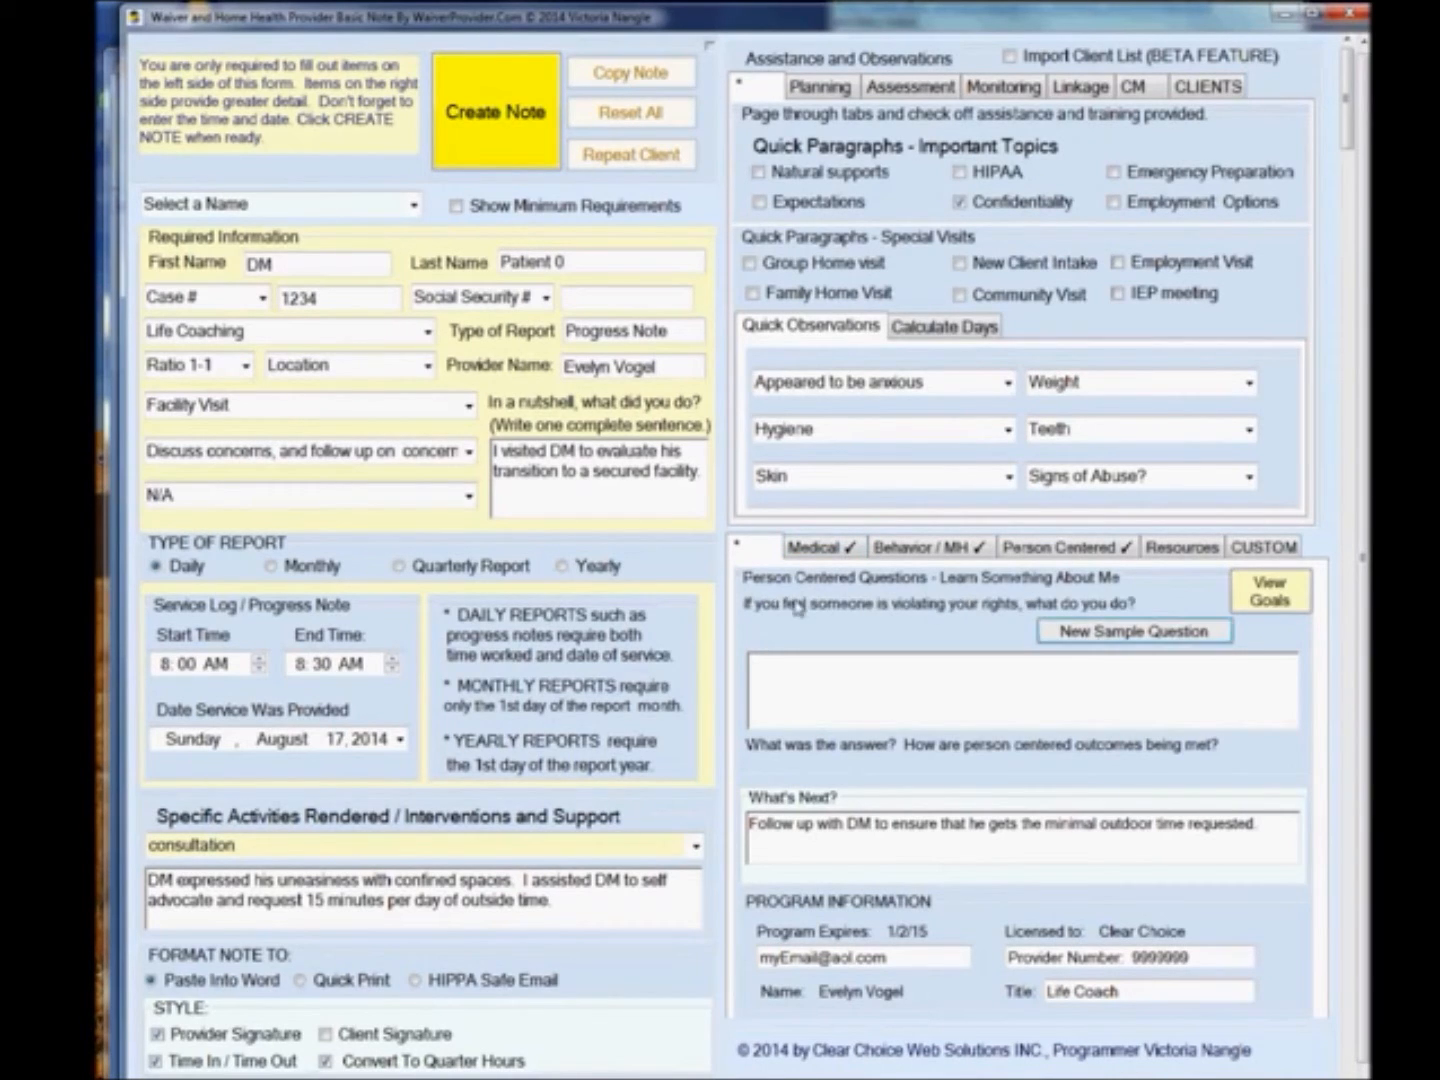
click(1085, 633)
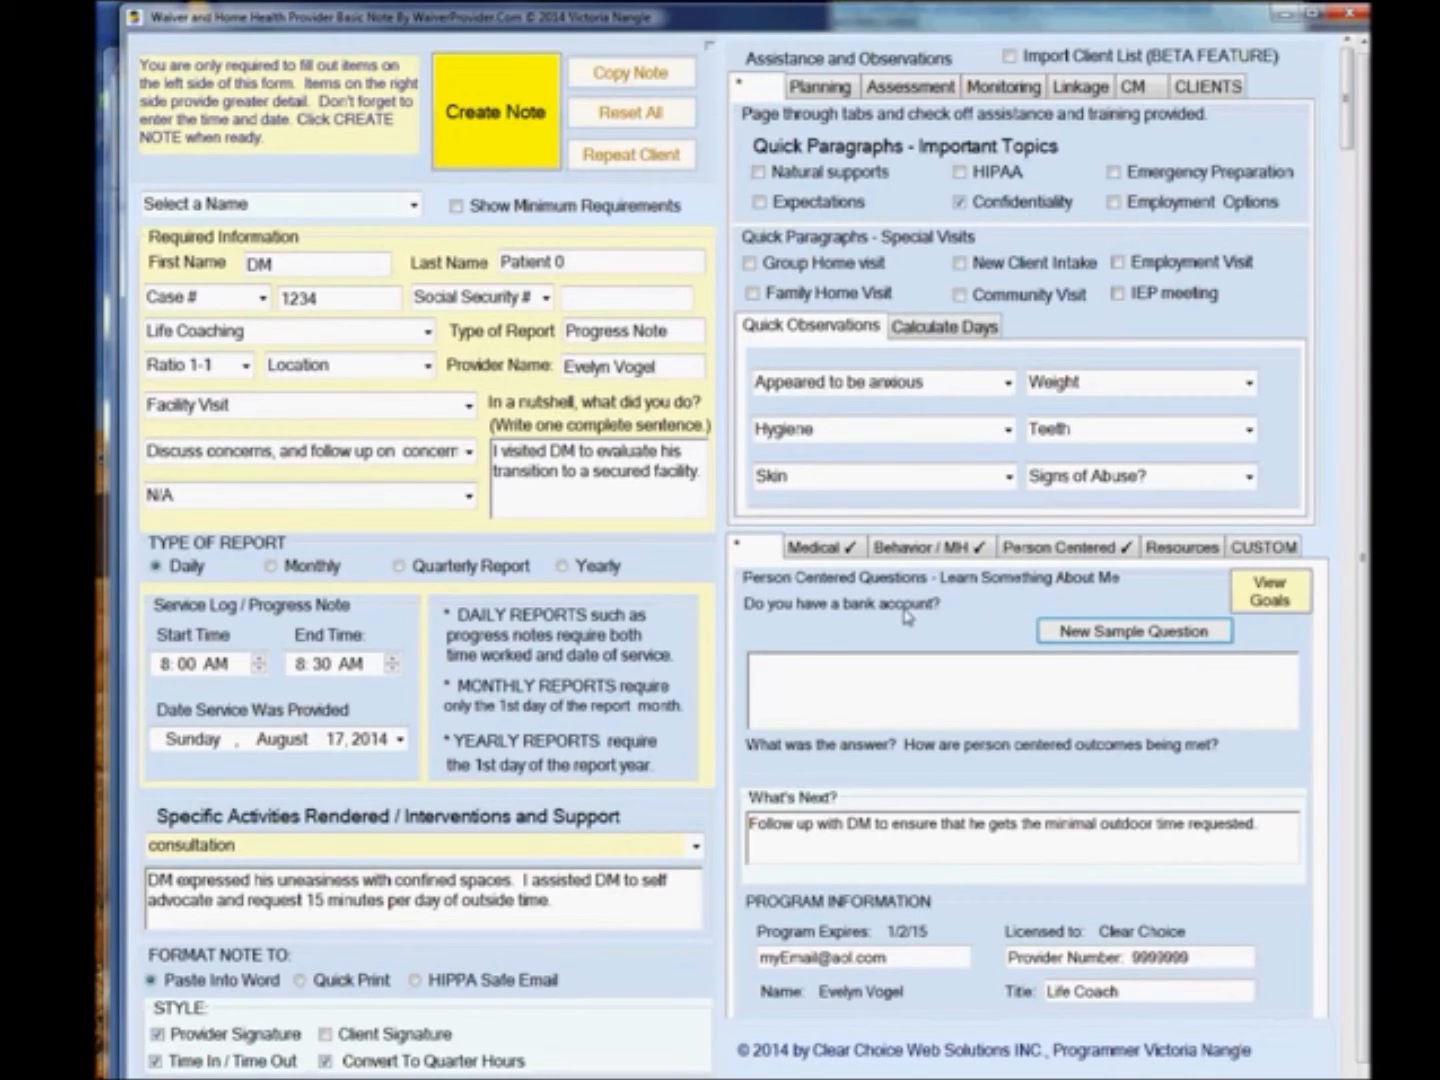
click(905, 673)
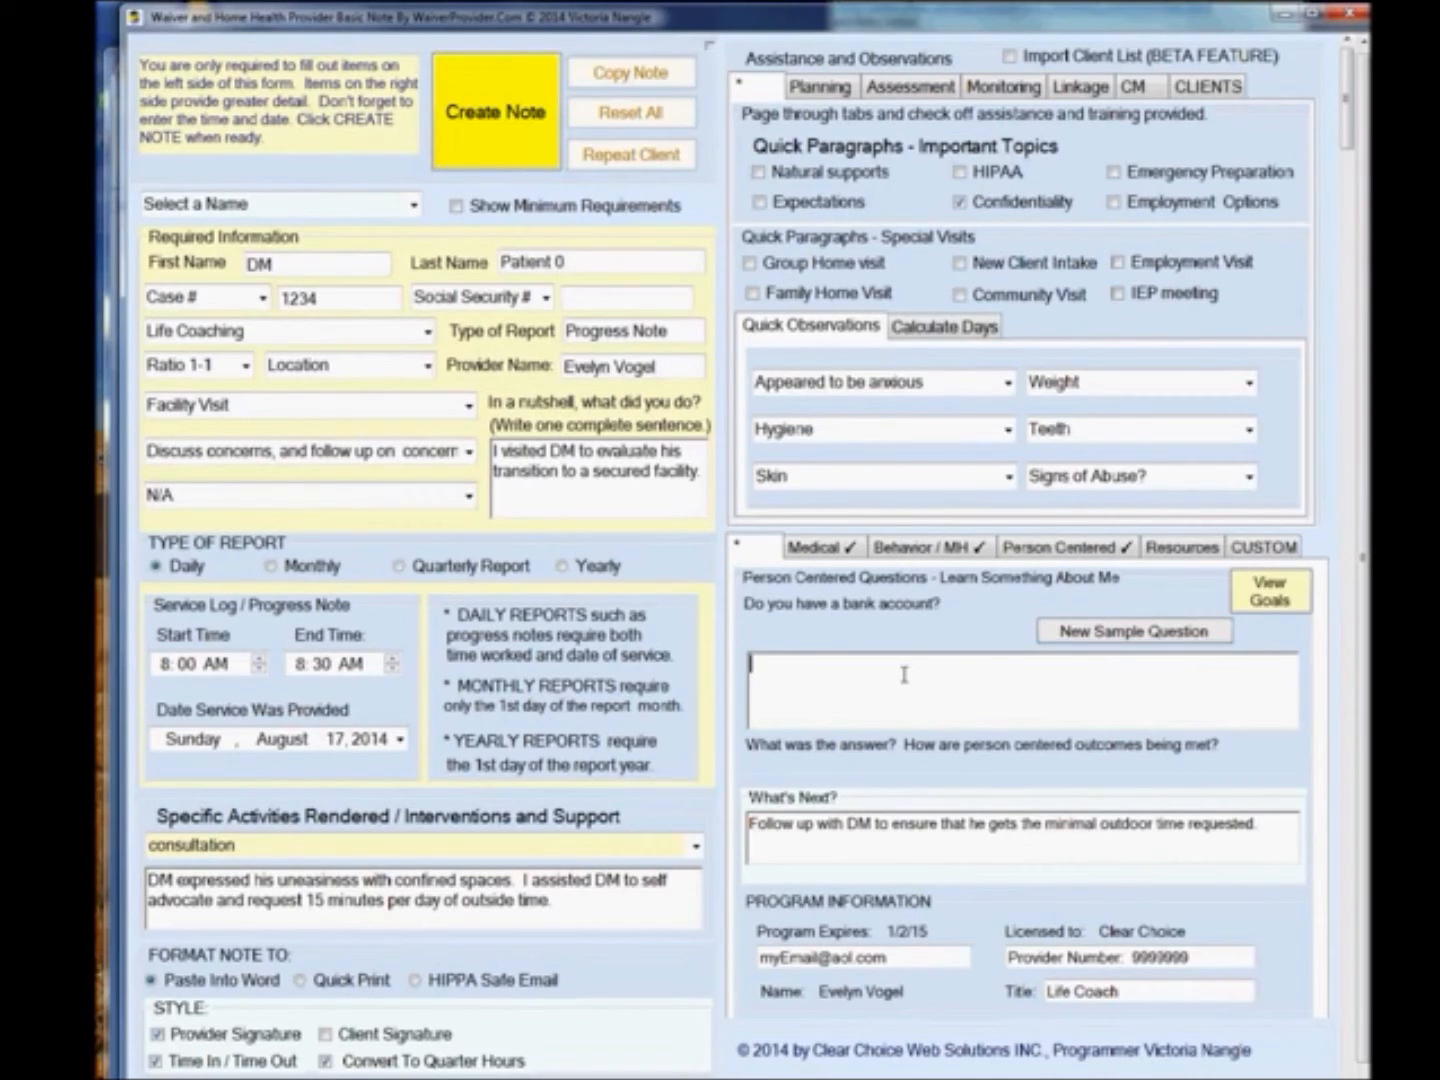
text(DM said he does not have any money to his name anymore.)
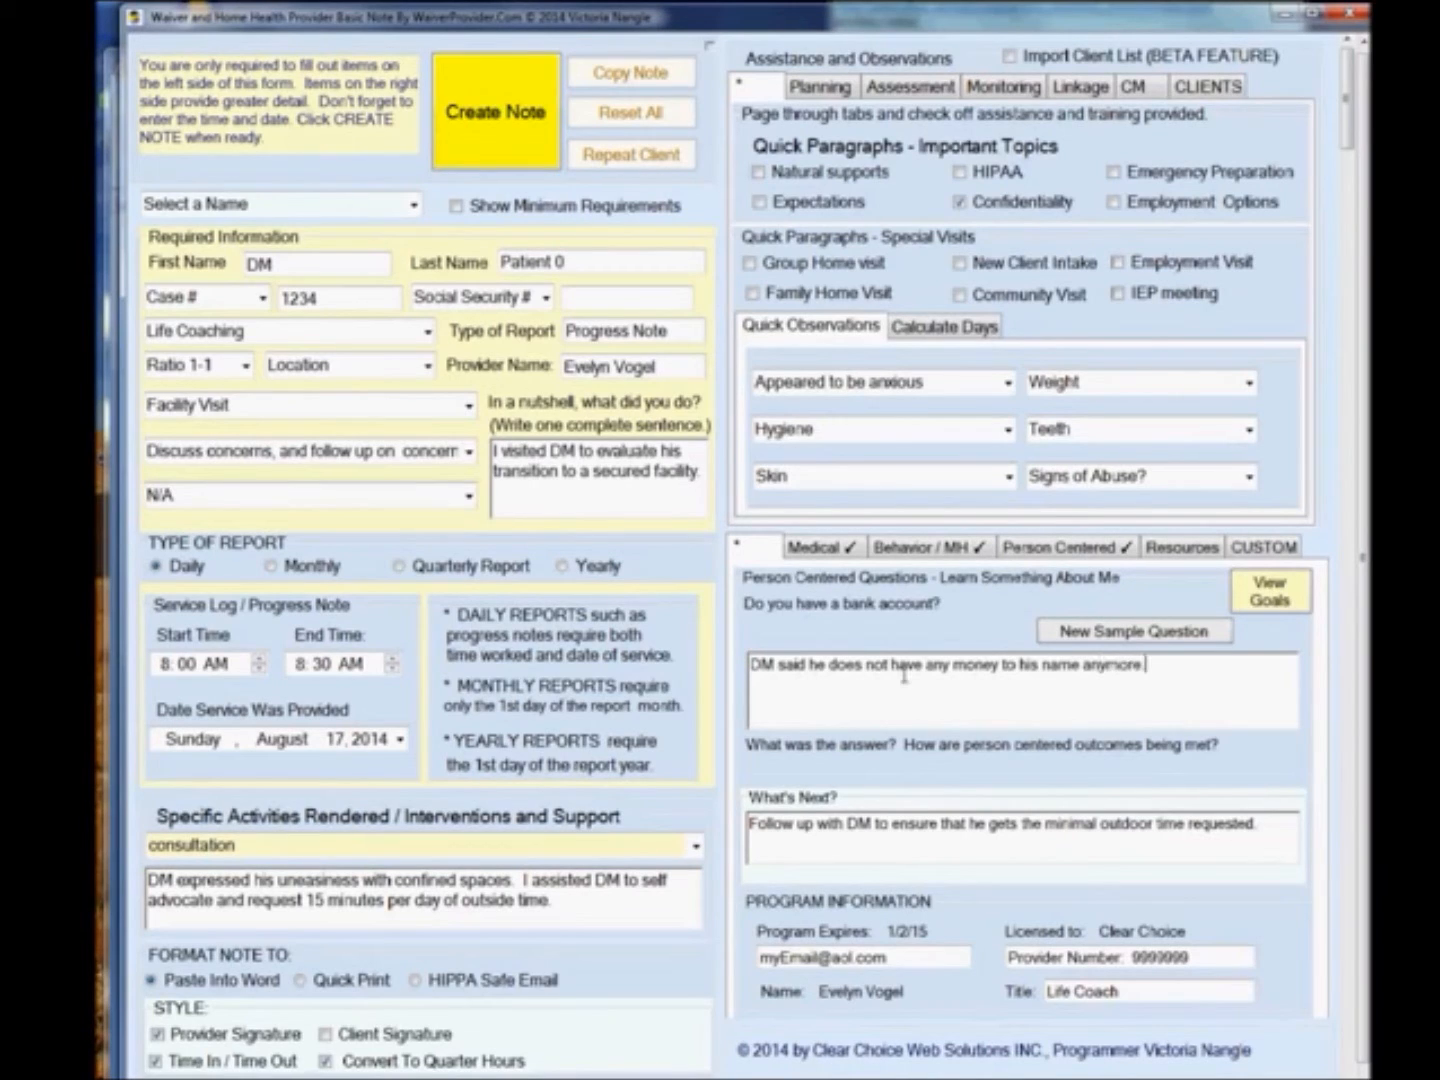
Review the Medical checklist, its Medication Changes and Doctors Visits options, and the full sentence list.
click(819, 549)
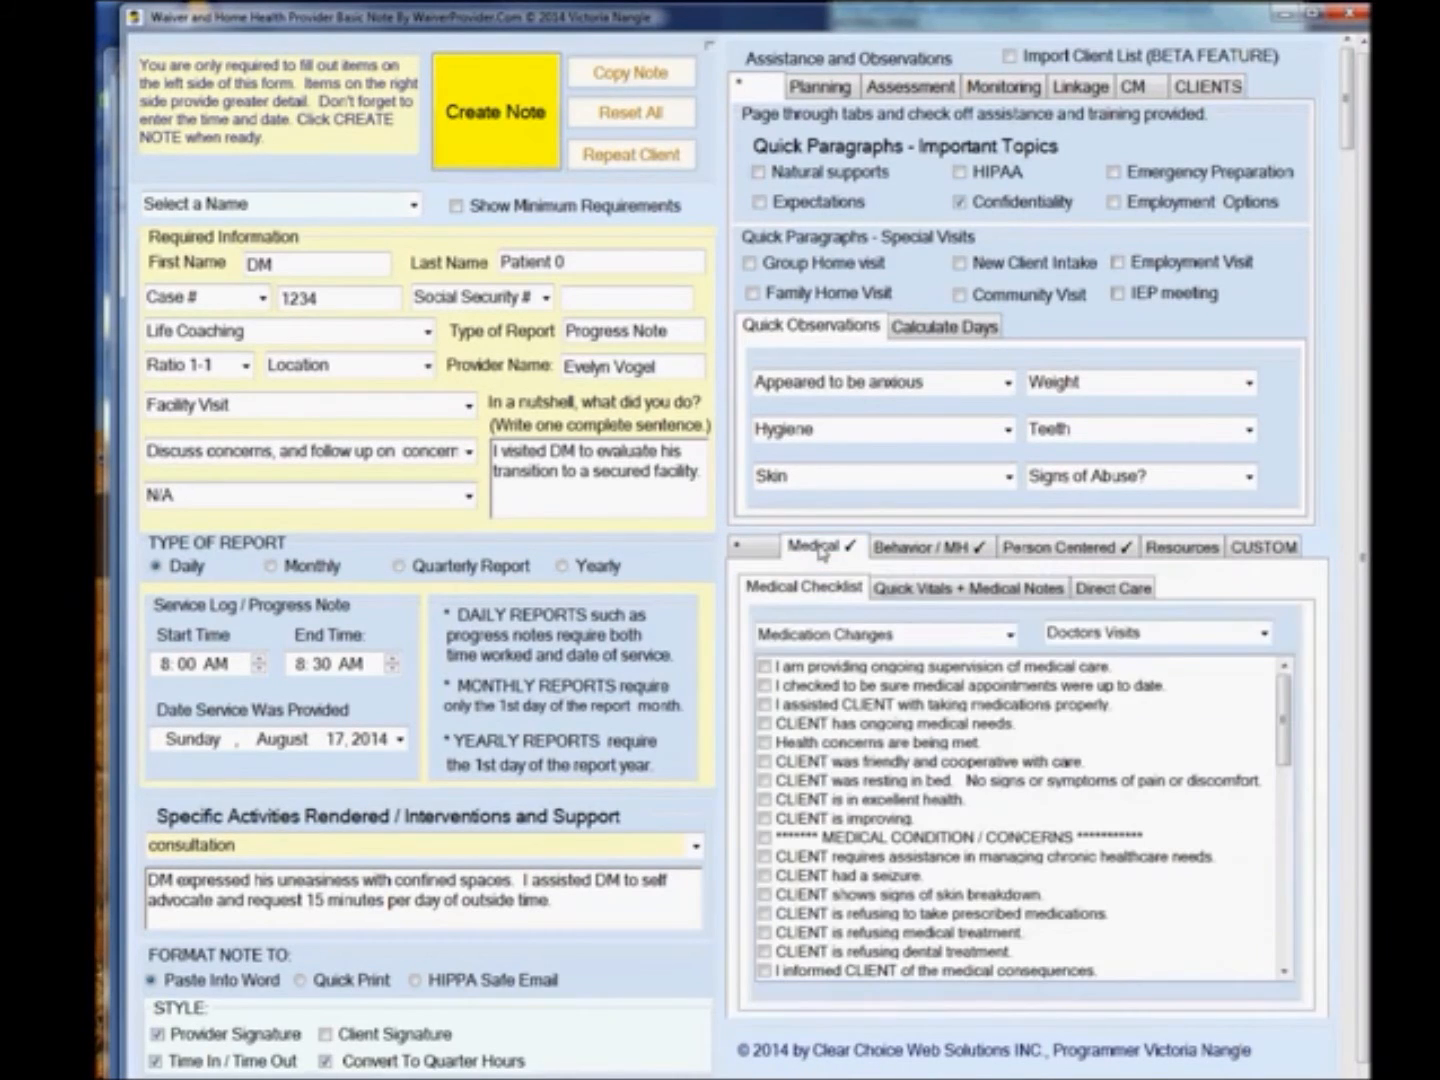
click(1009, 636)
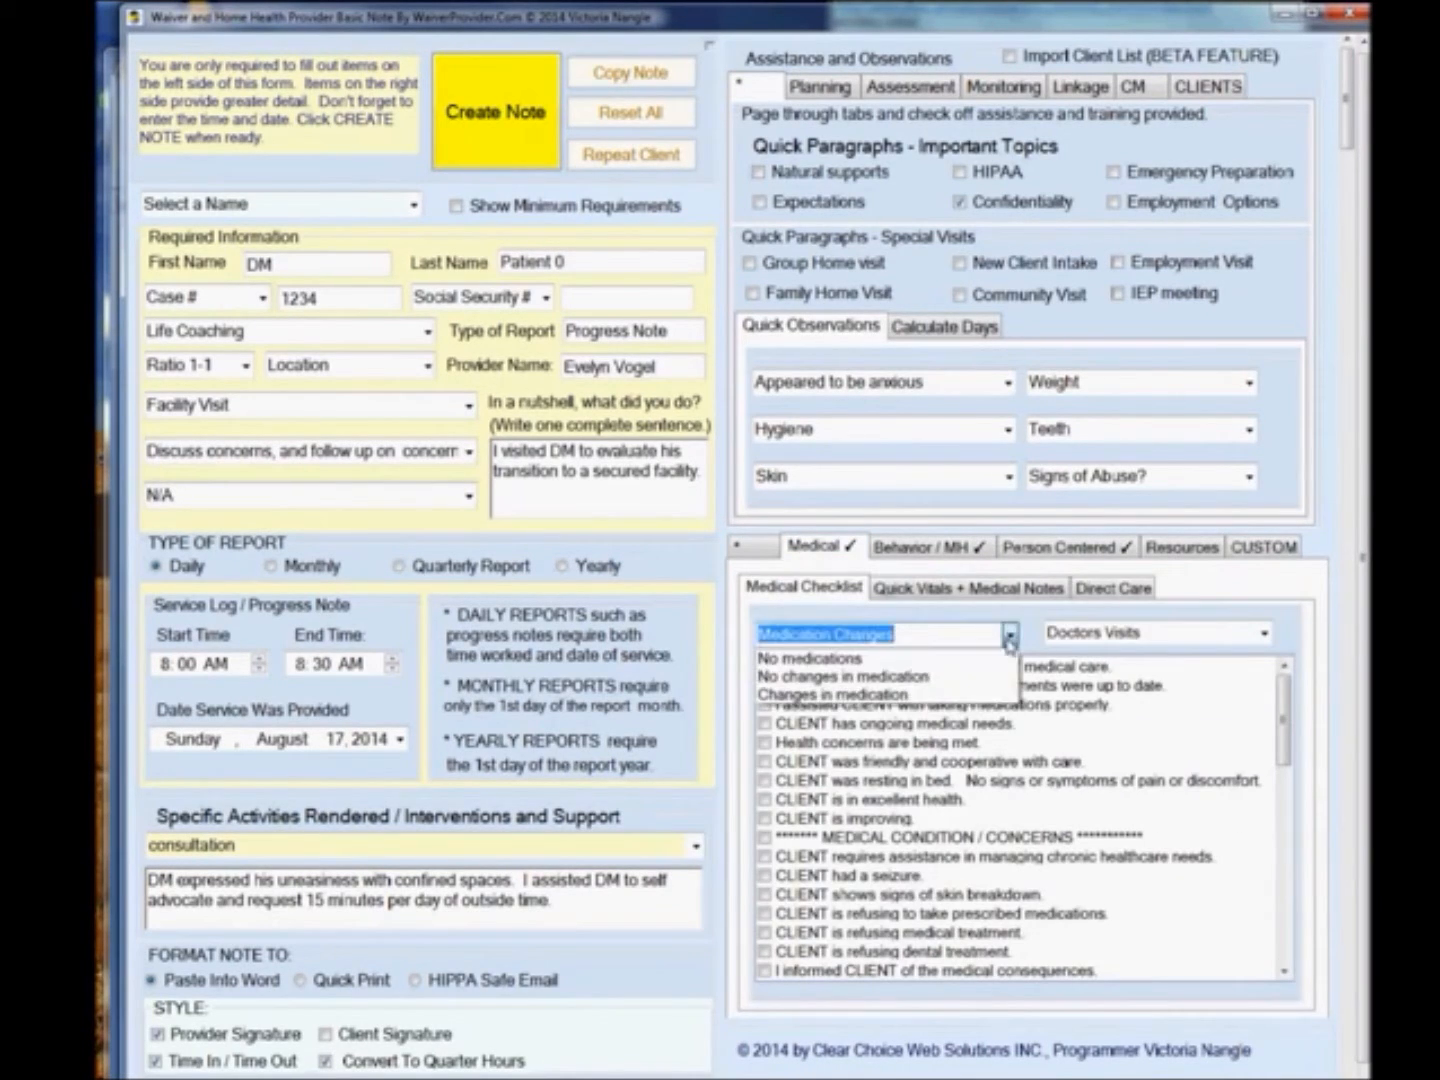
click(1009, 636)
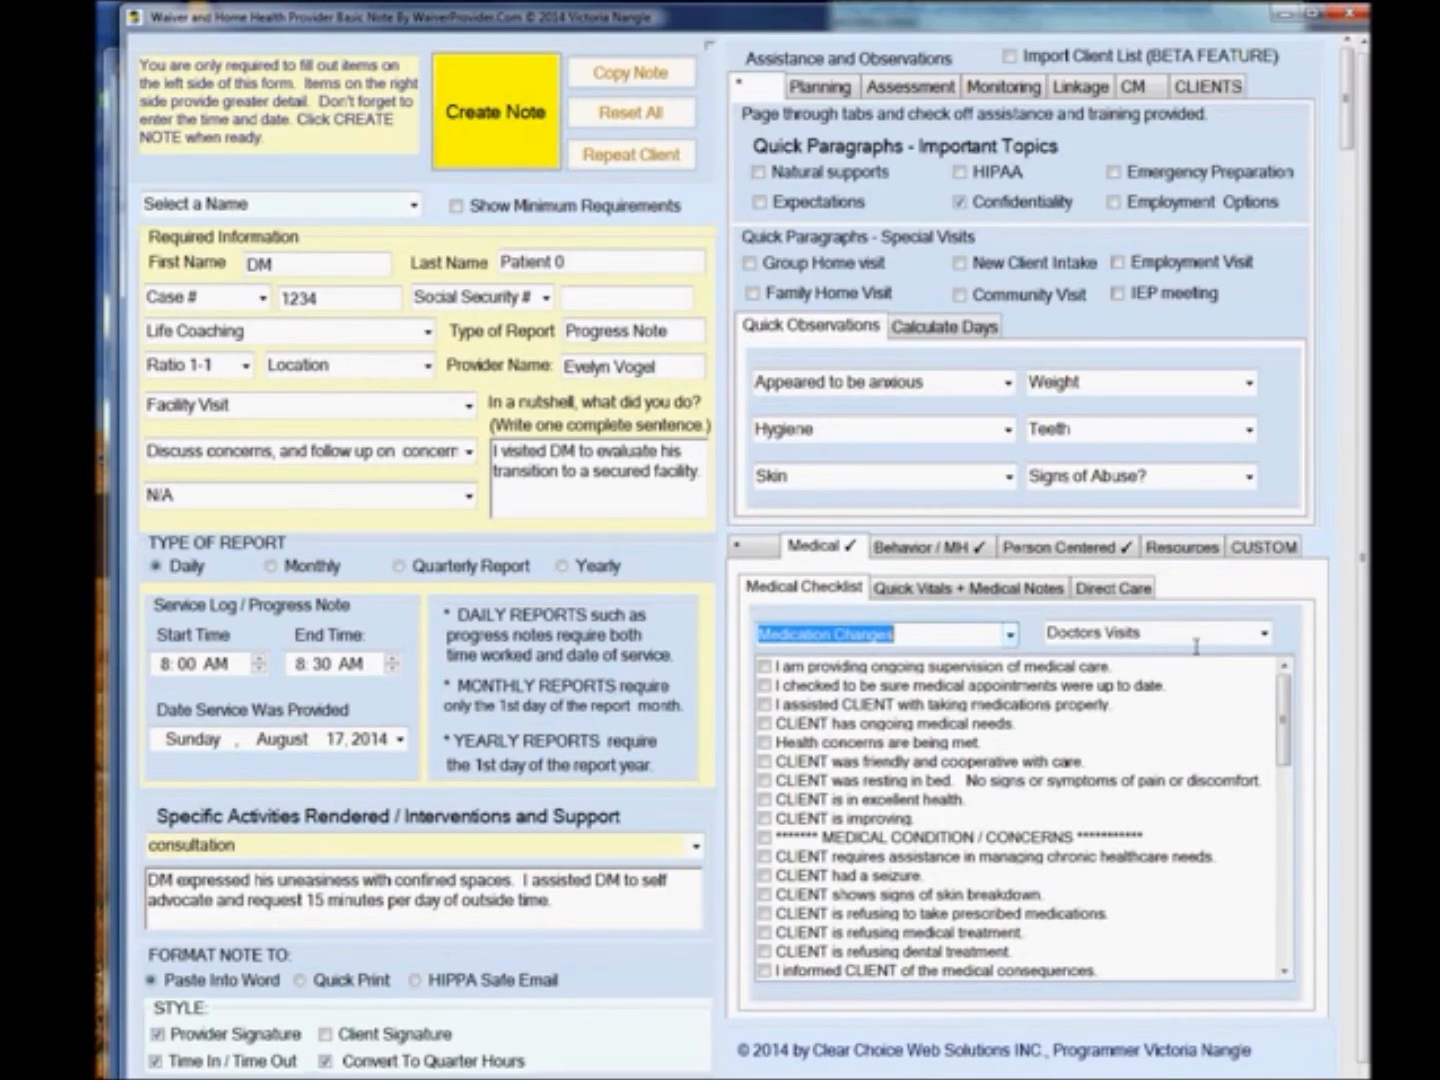
click(1264, 635)
click(1264, 635)
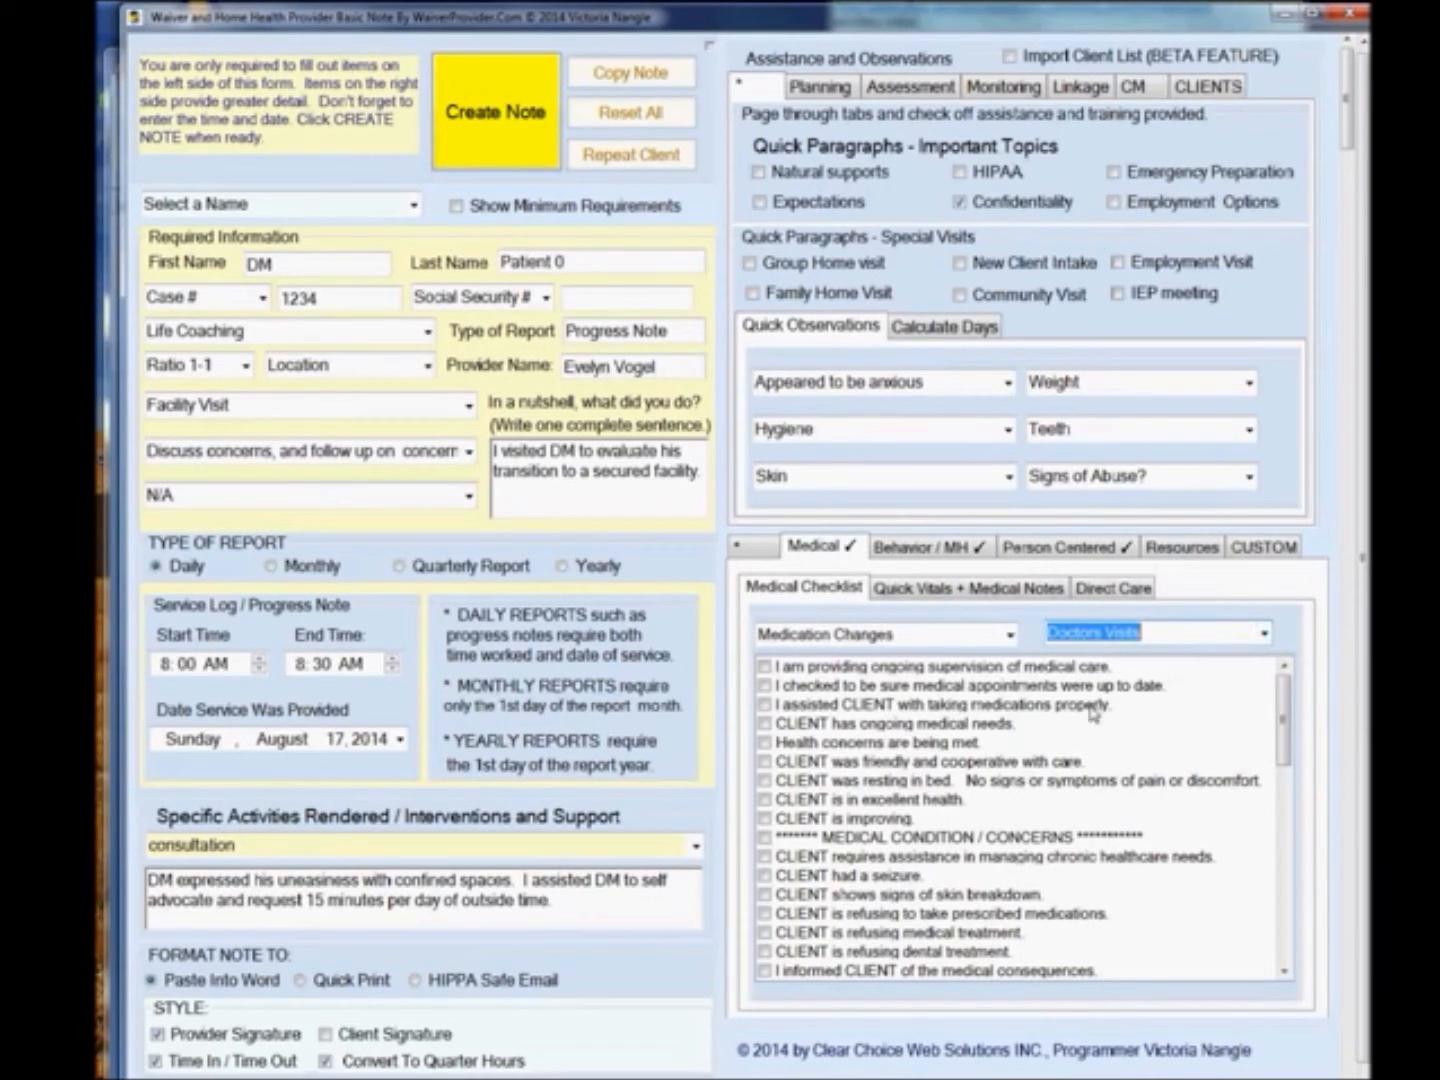
drag(1289, 750, 1297, 945)
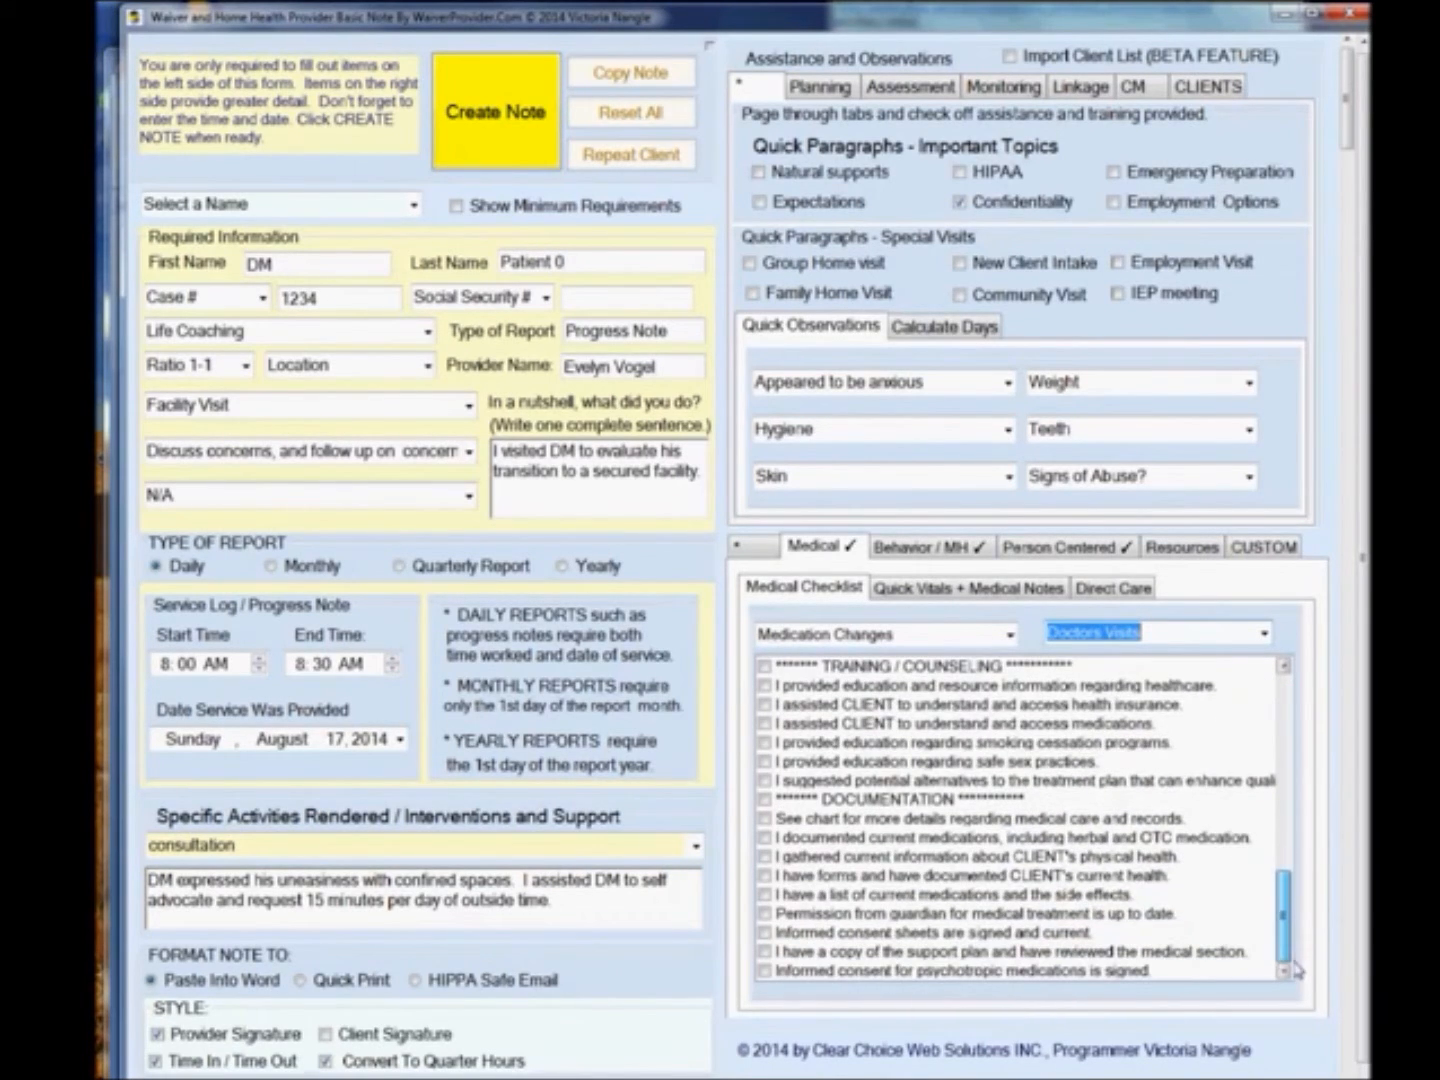
Review the Quick Vitals fields and dropdowns and the Direct Care sentence list.
click(936, 590)
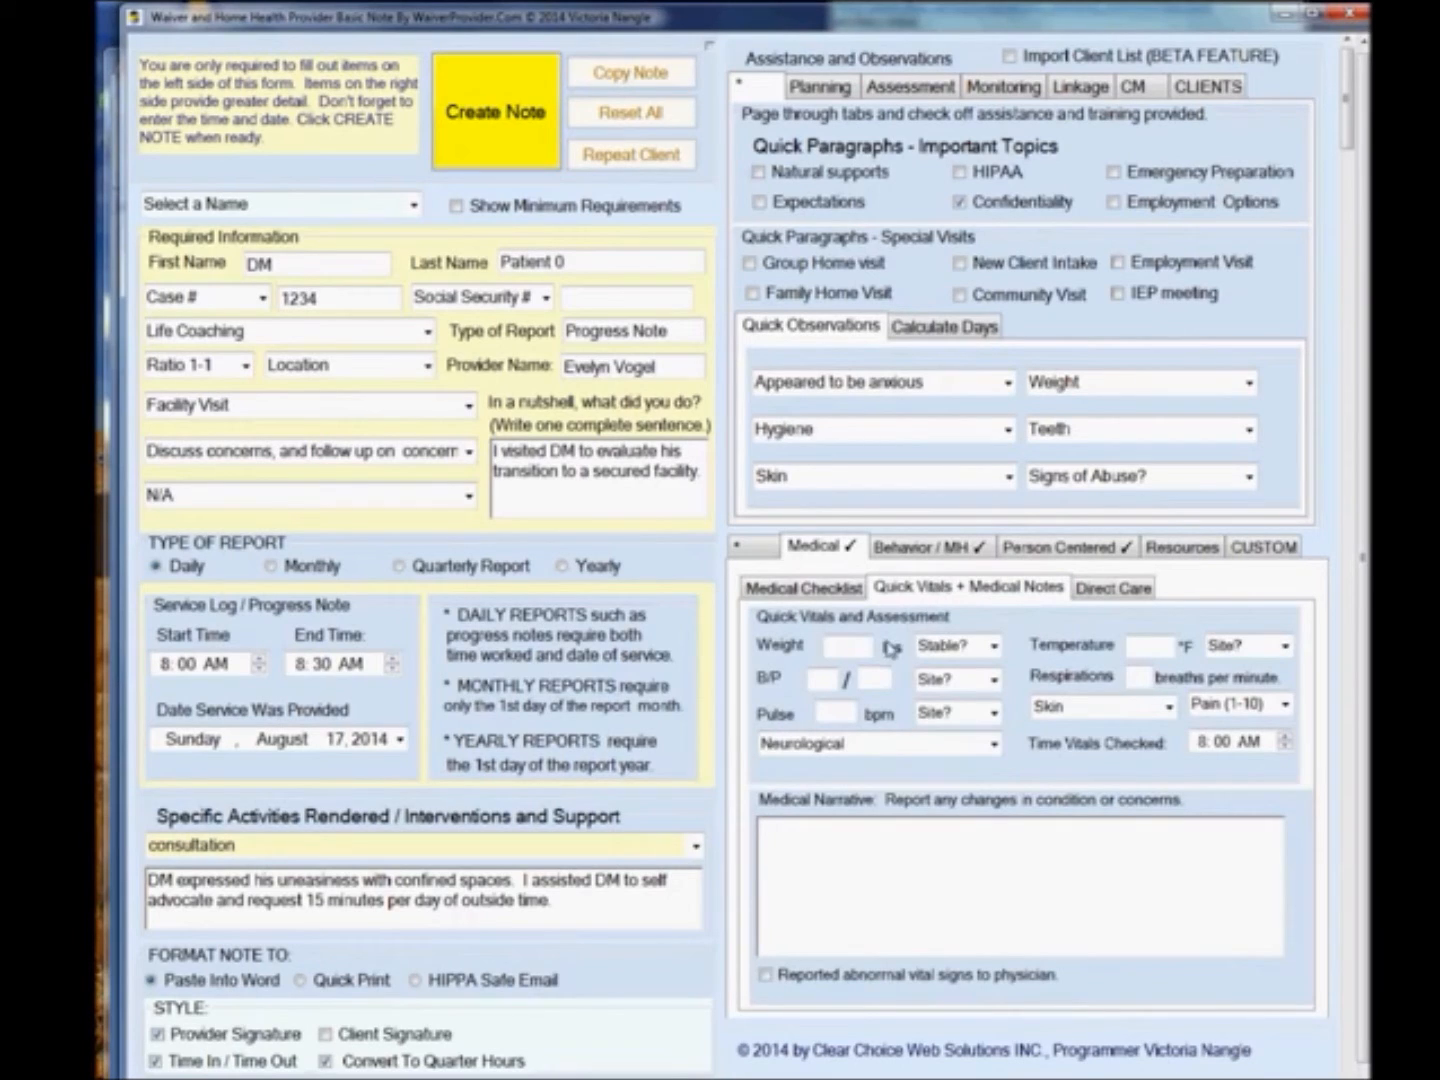
click(994, 646)
click(995, 646)
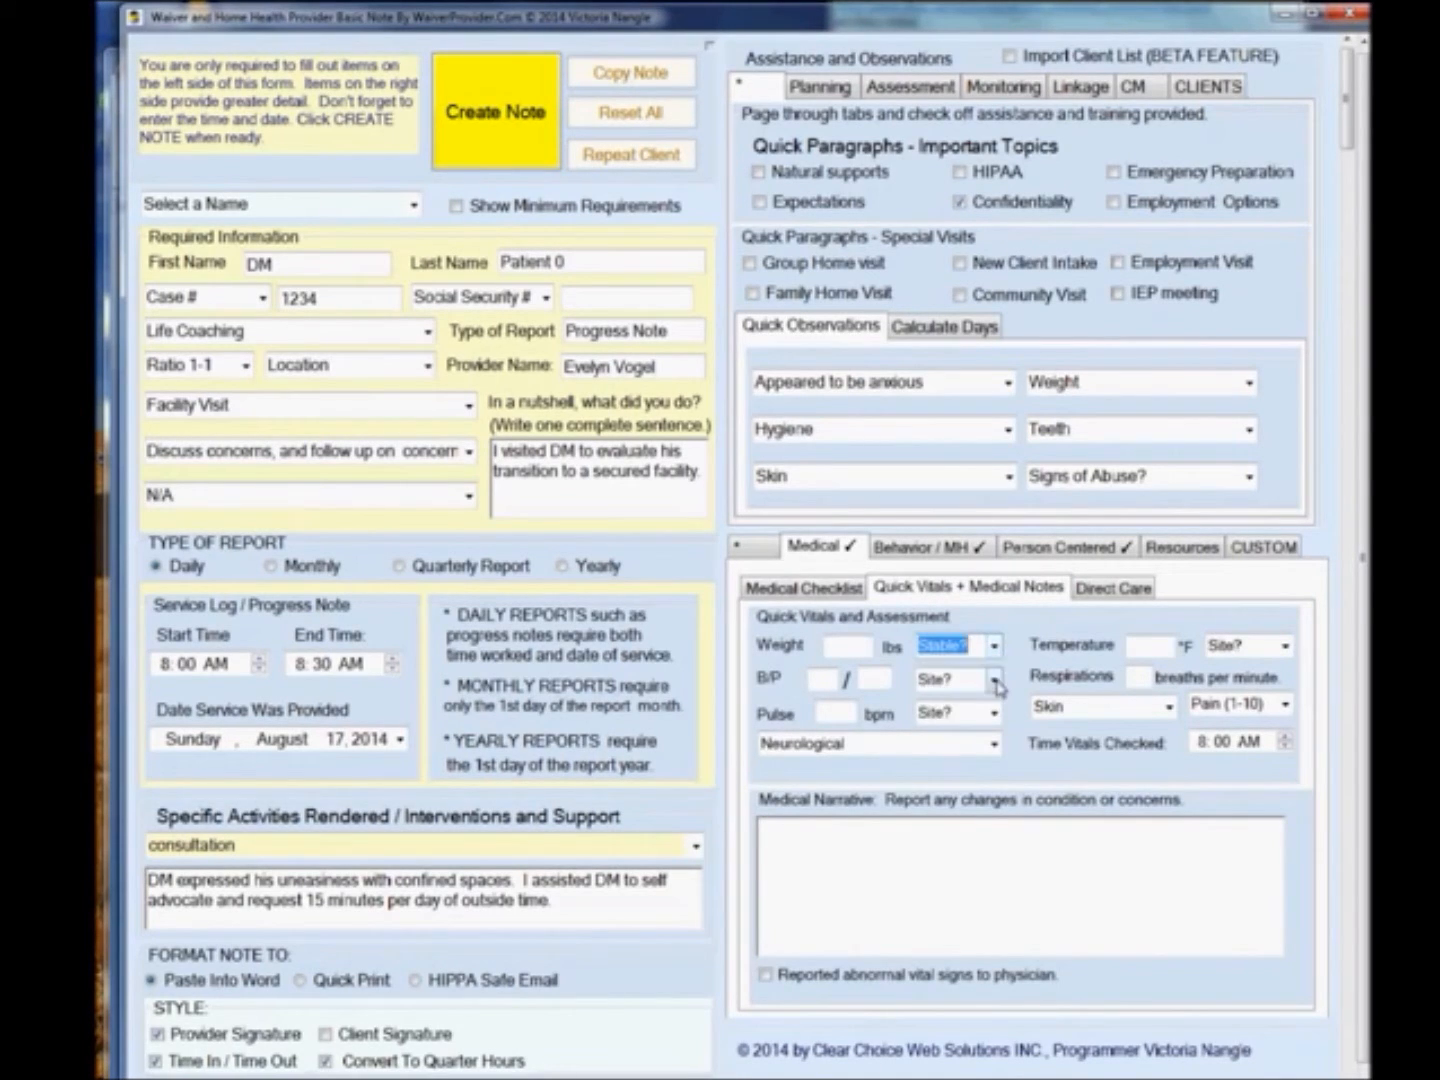
click(995, 679)
click(995, 680)
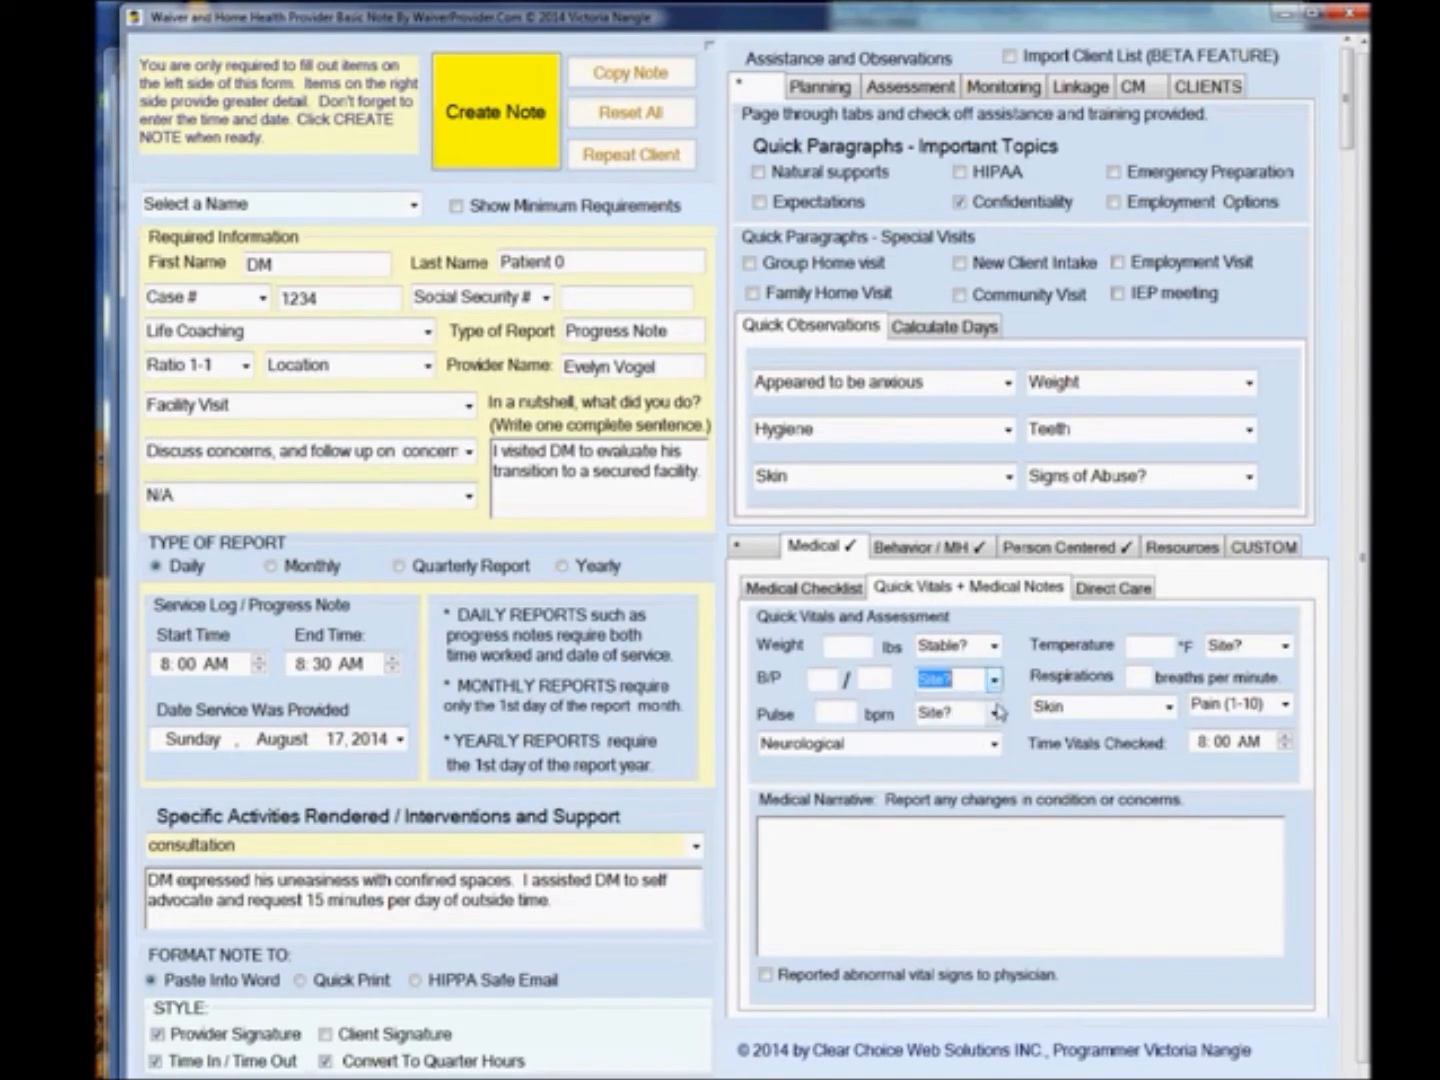
click(994, 712)
click(995, 712)
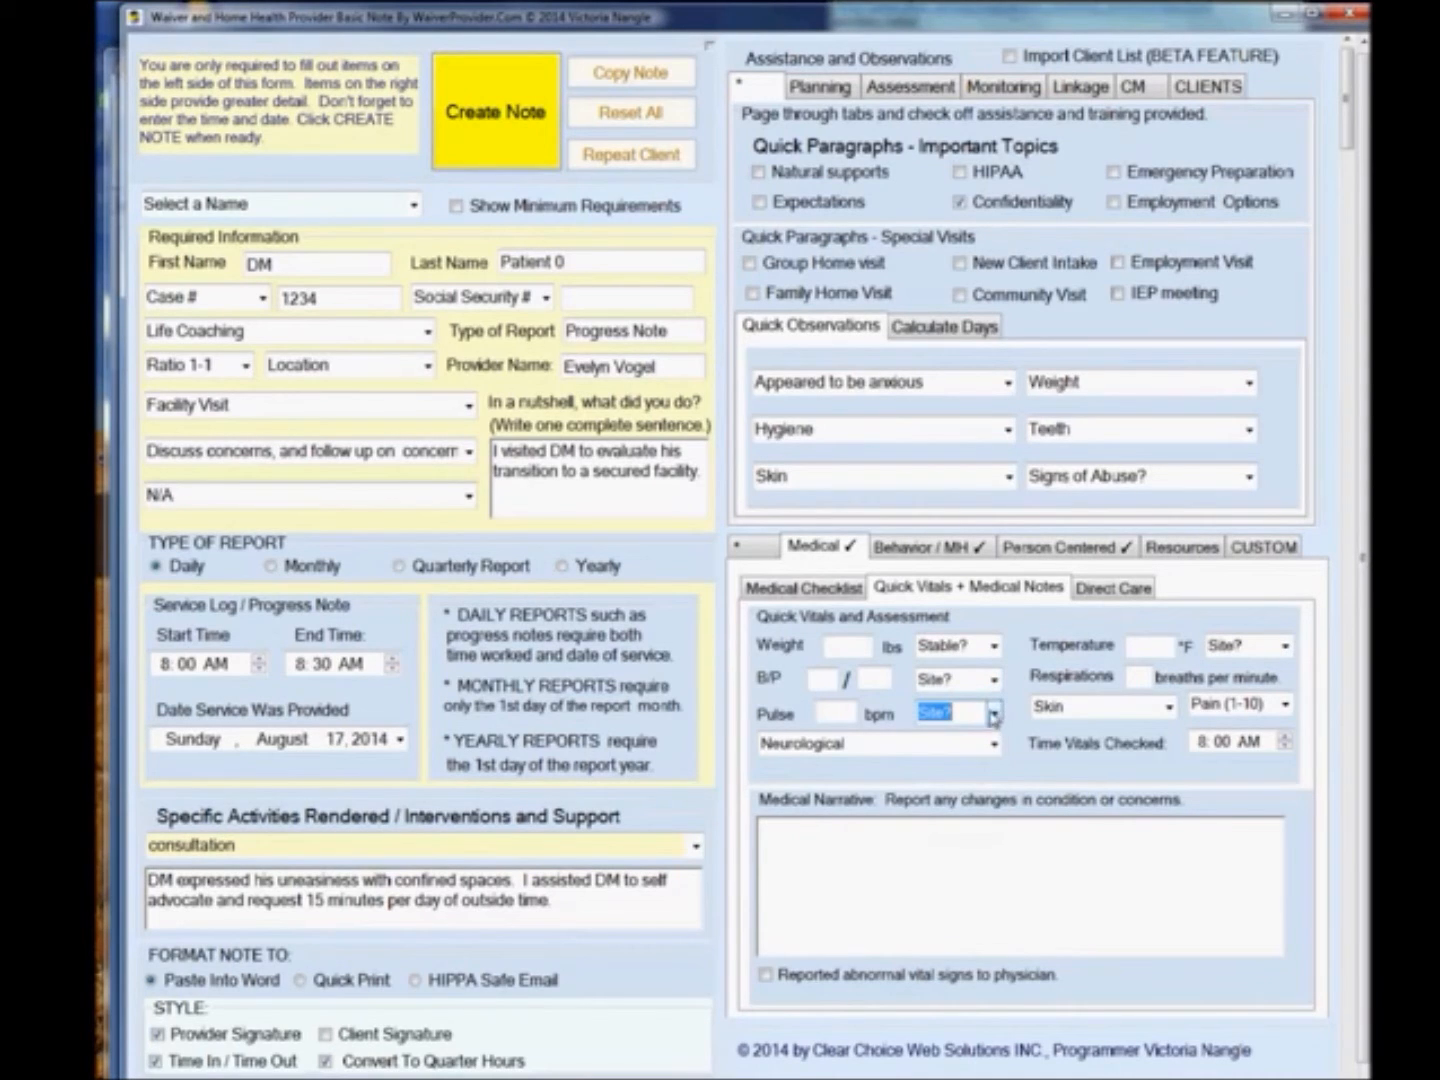
click(1285, 647)
click(1285, 647)
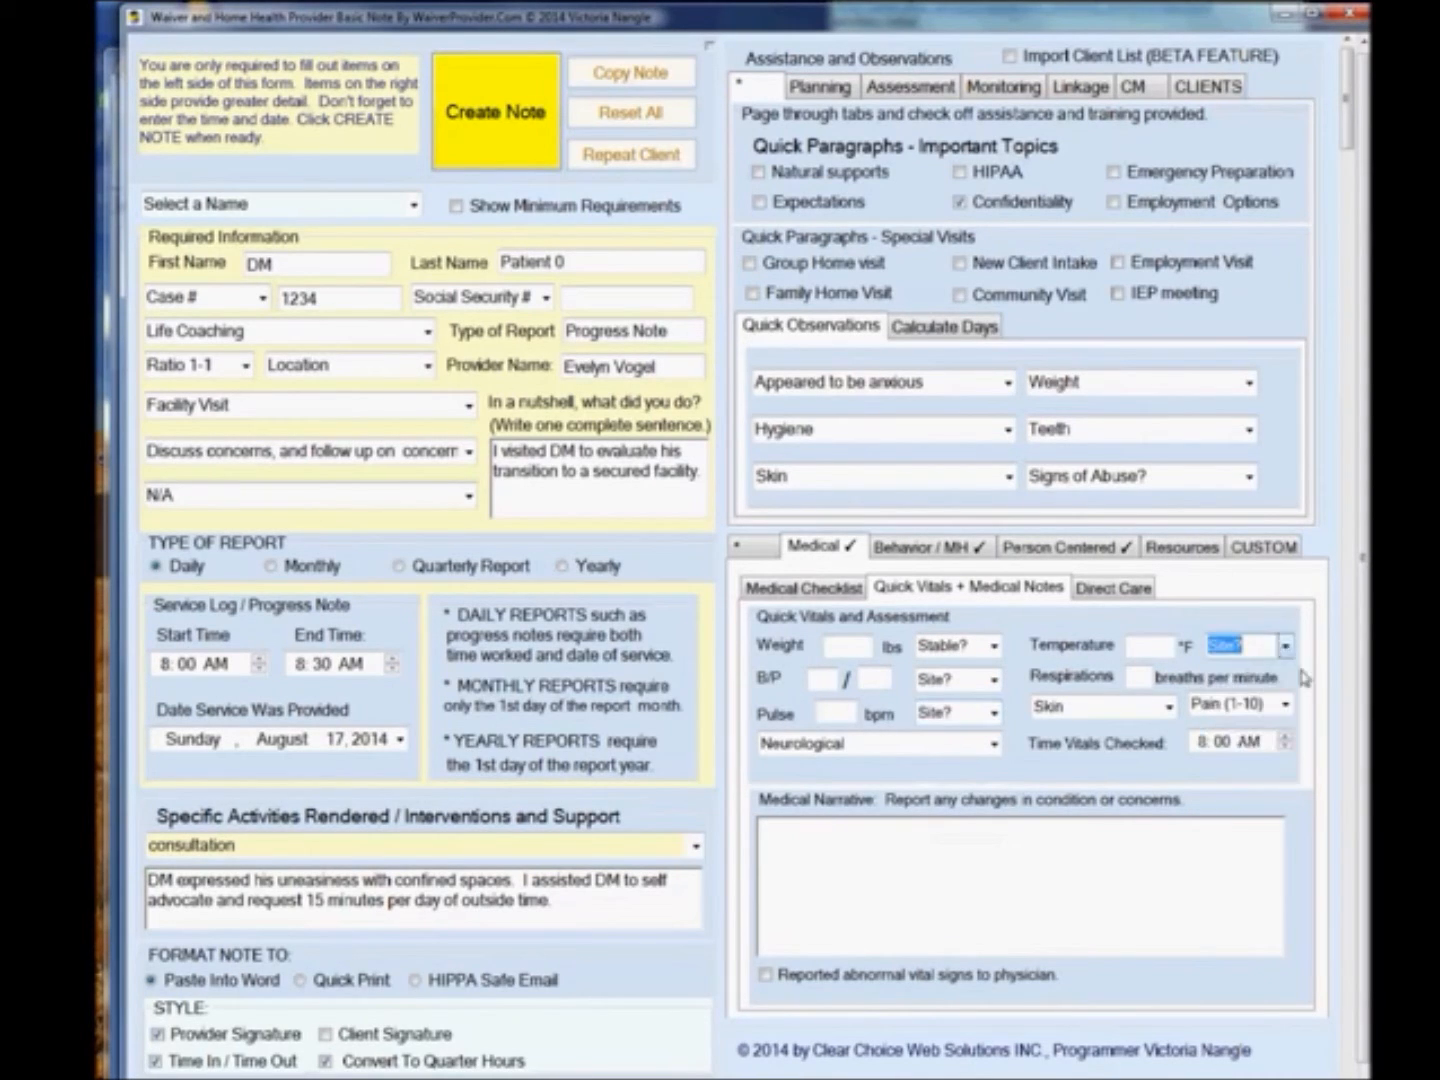
click(1286, 706)
click(1286, 706)
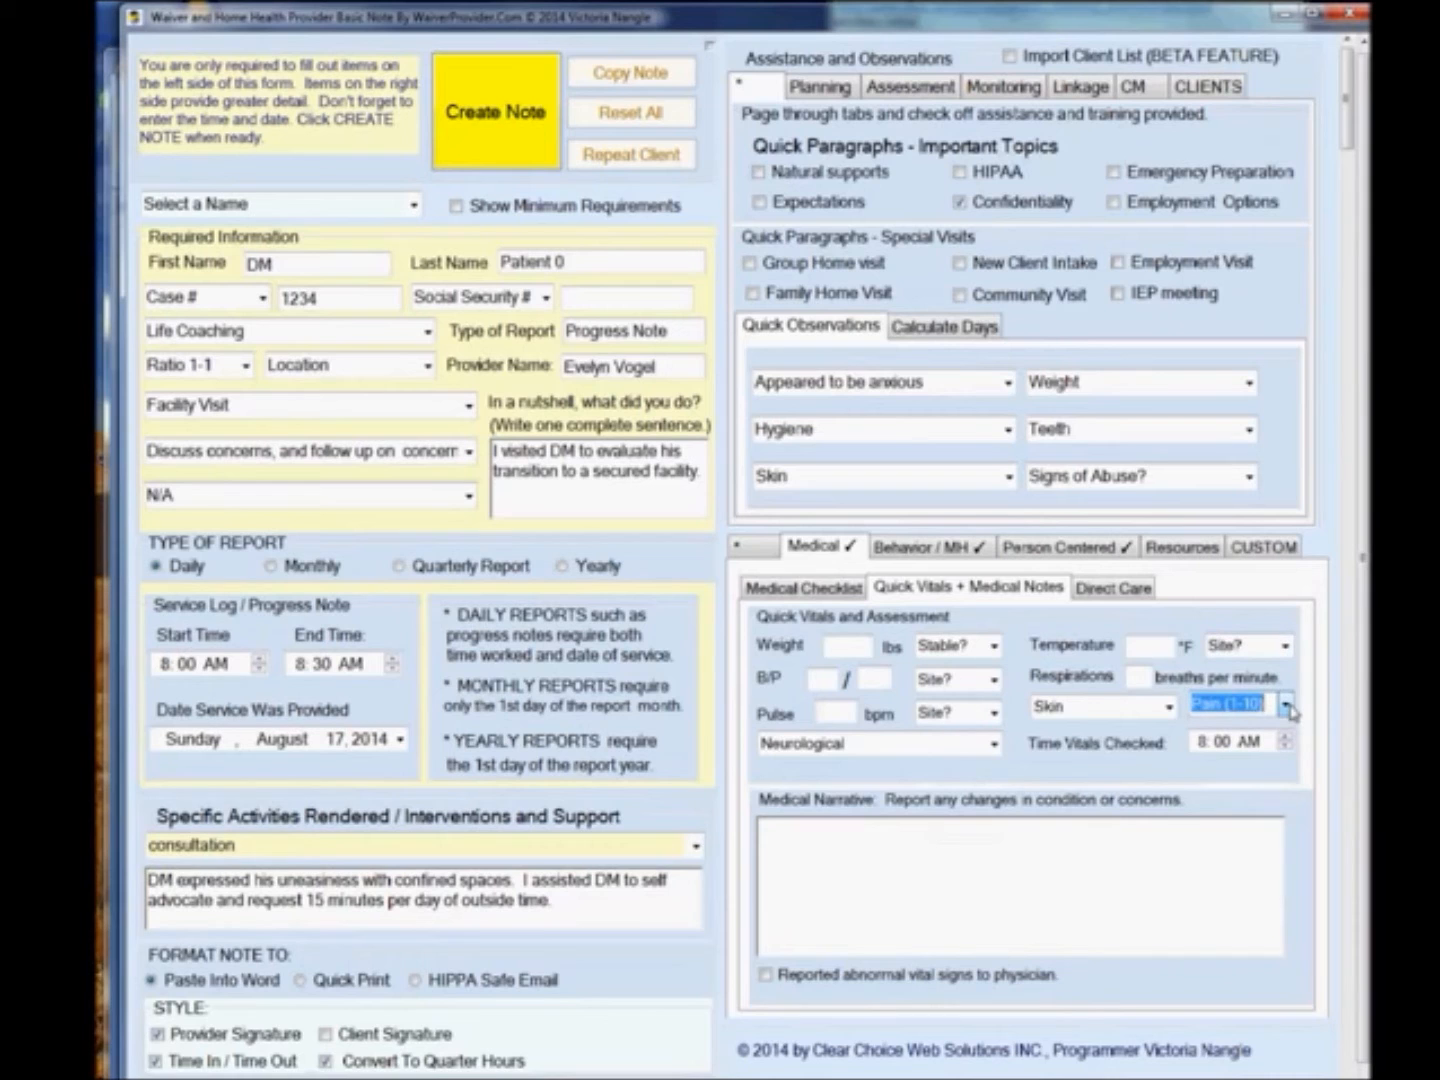
click(1124, 591)
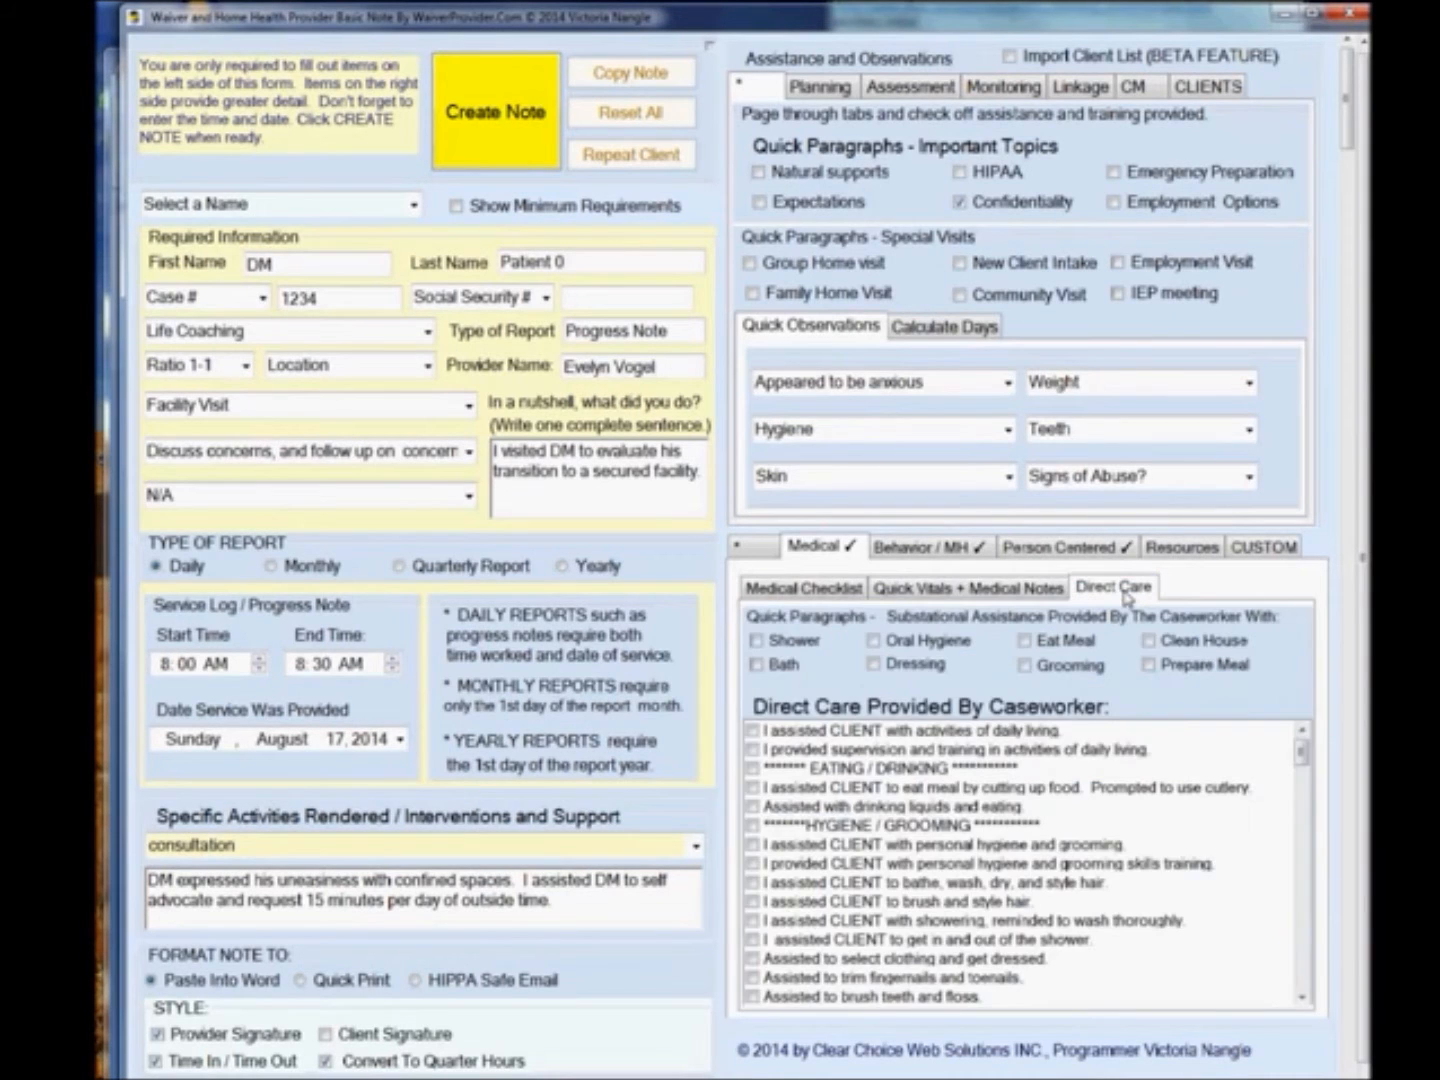
drag(1300, 751, 1294, 972)
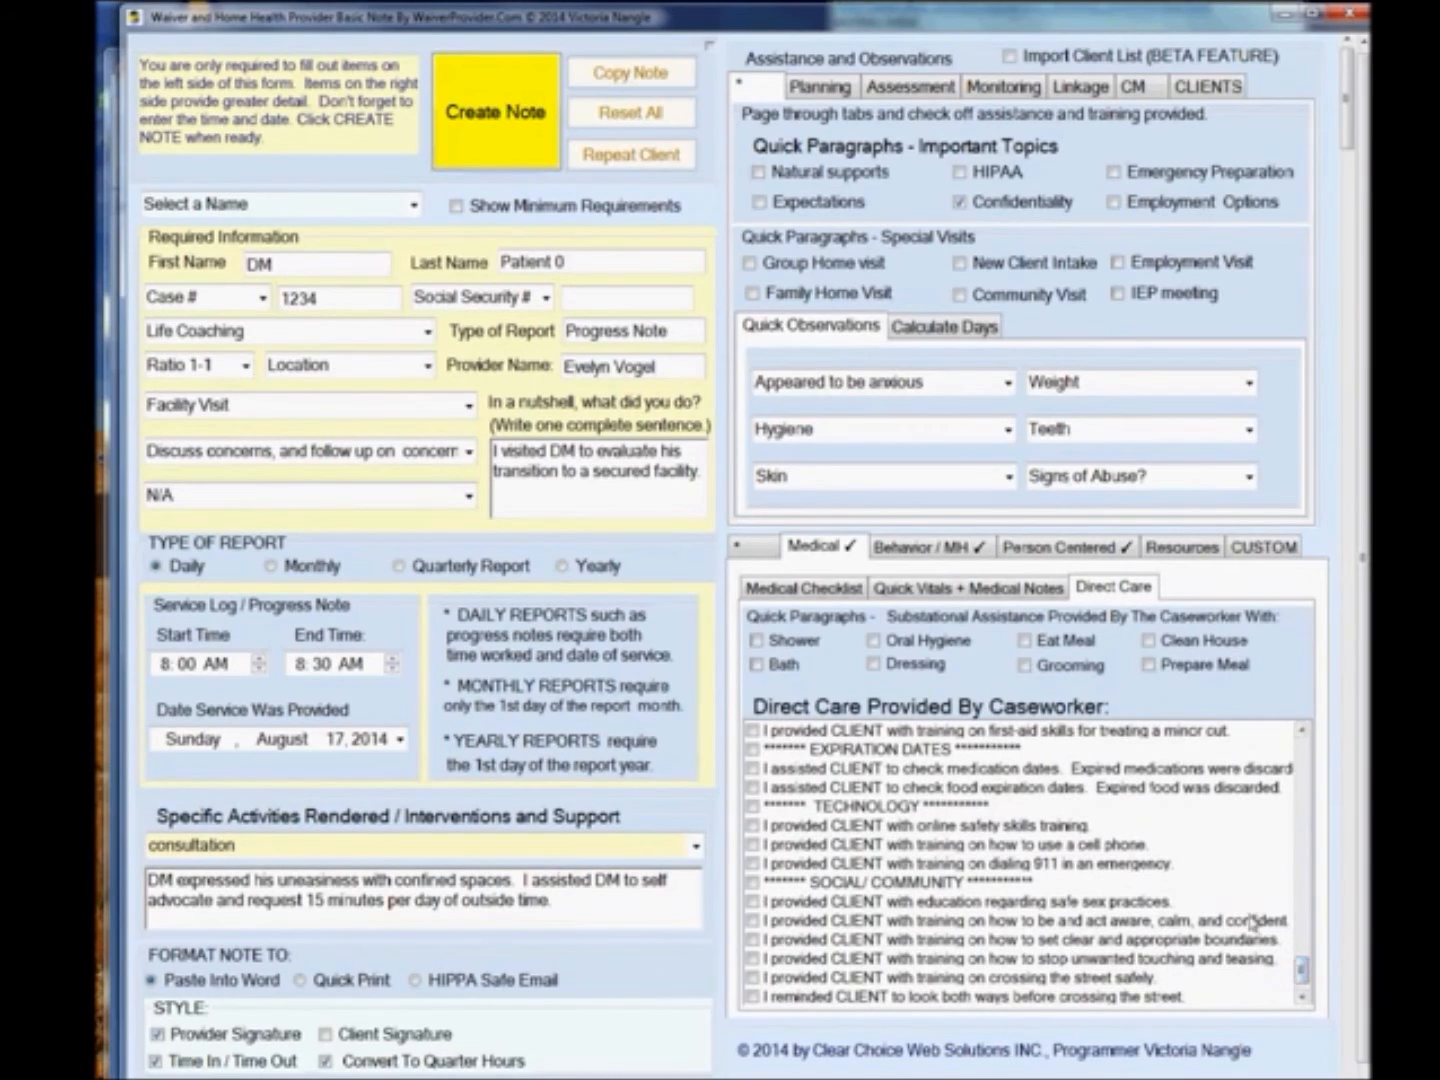
Check 'CLIENT shows signs of emotional or behavioral distress' in the Behavior / MH list.
click(945, 554)
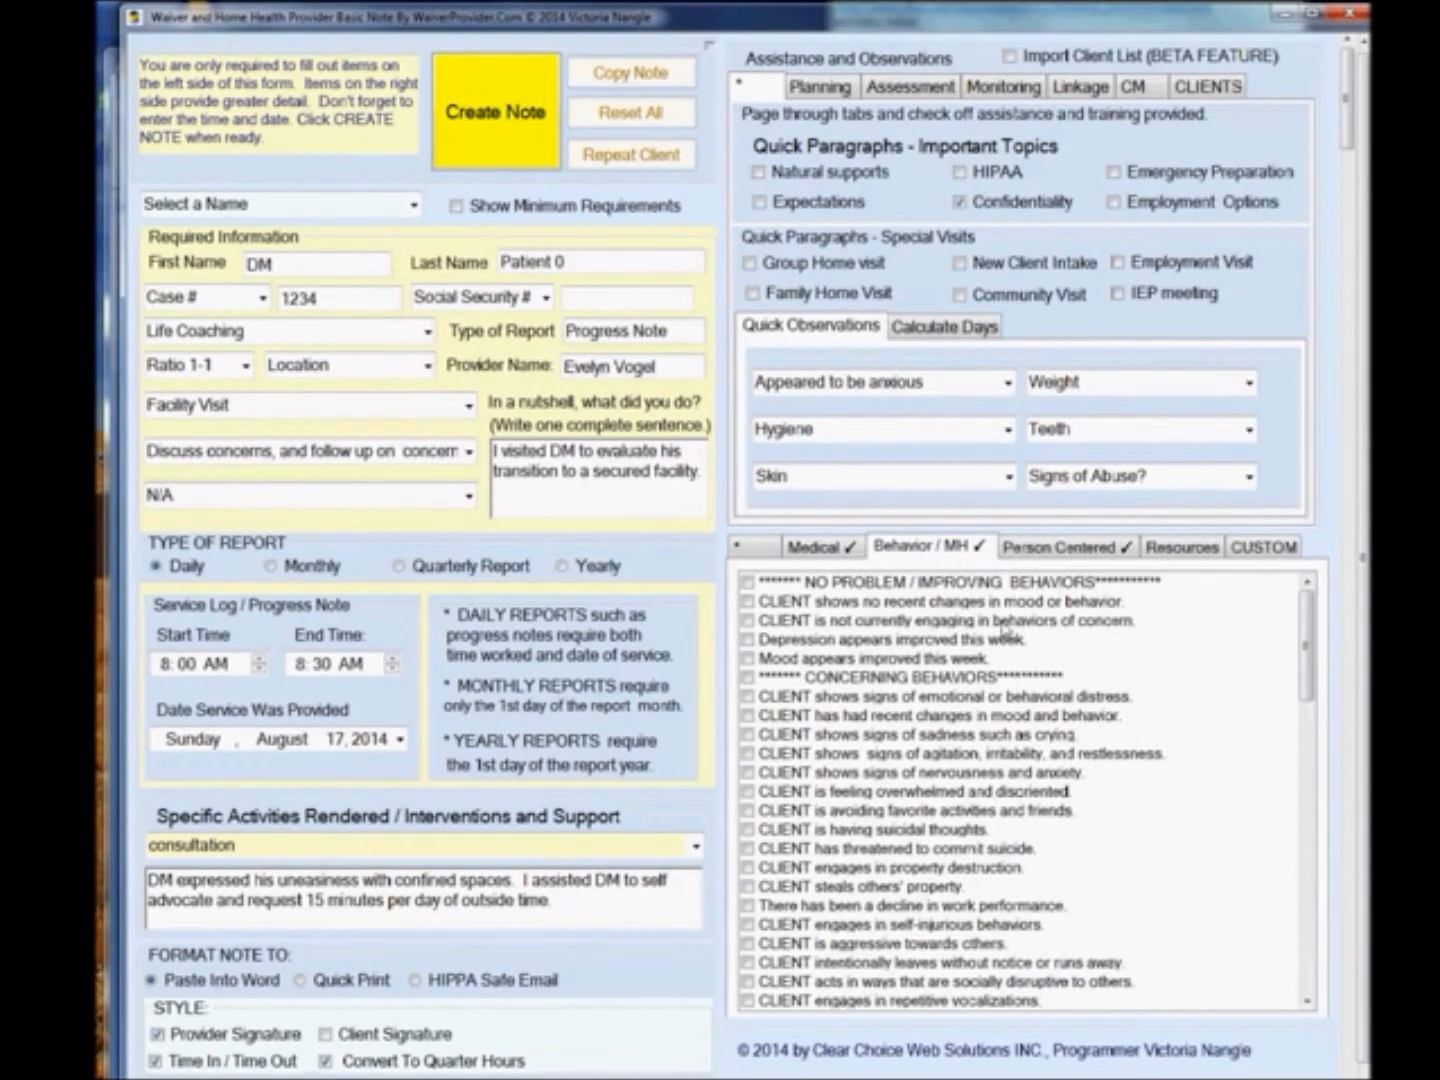
click(747, 698)
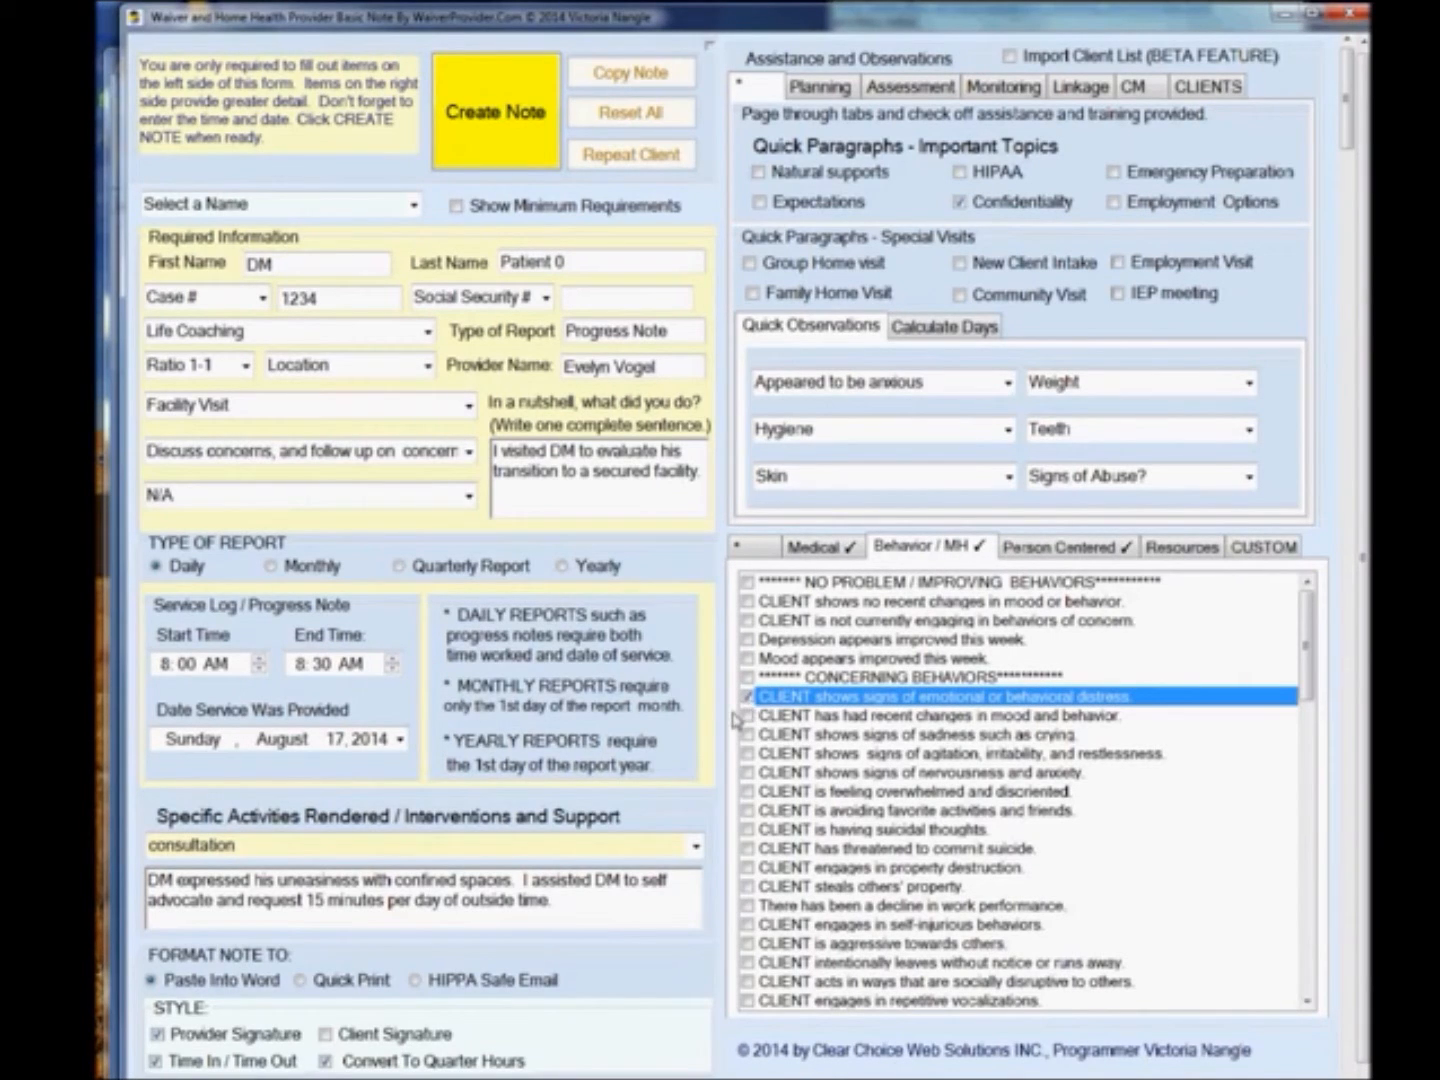
Also check 'CLIENT has had recent changes in mood and behavior.' and 'Restrictions of the person's movements are frequently necessary.' in the Behavior / MH list.
click(747, 715)
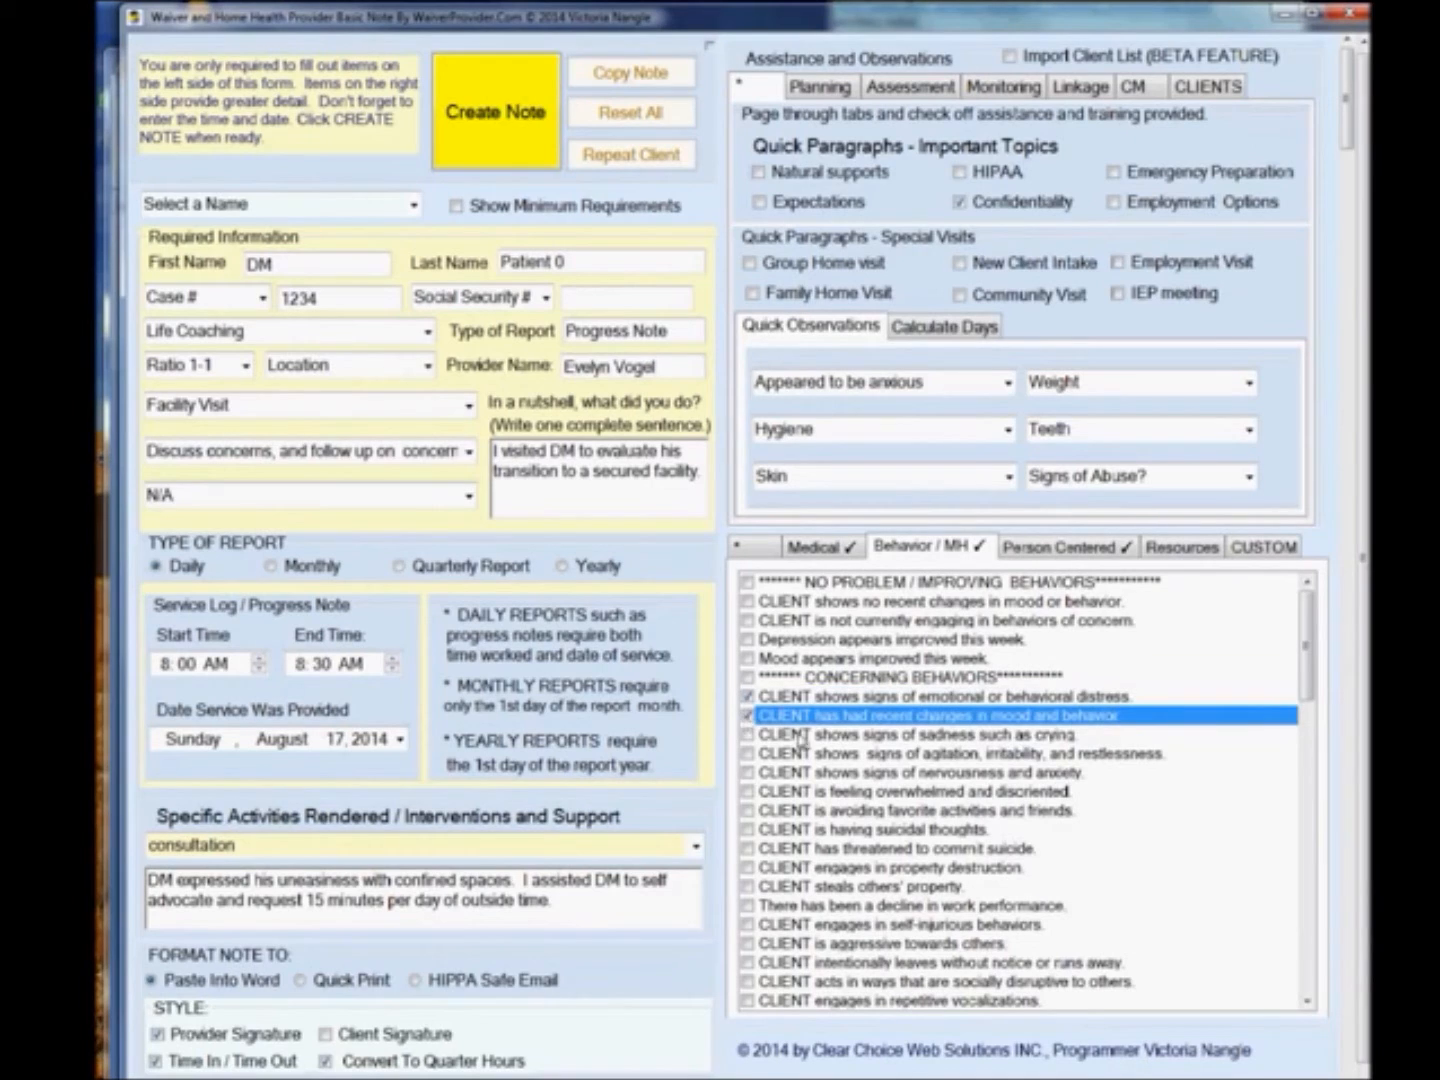
drag(1310, 663, 1310, 787)
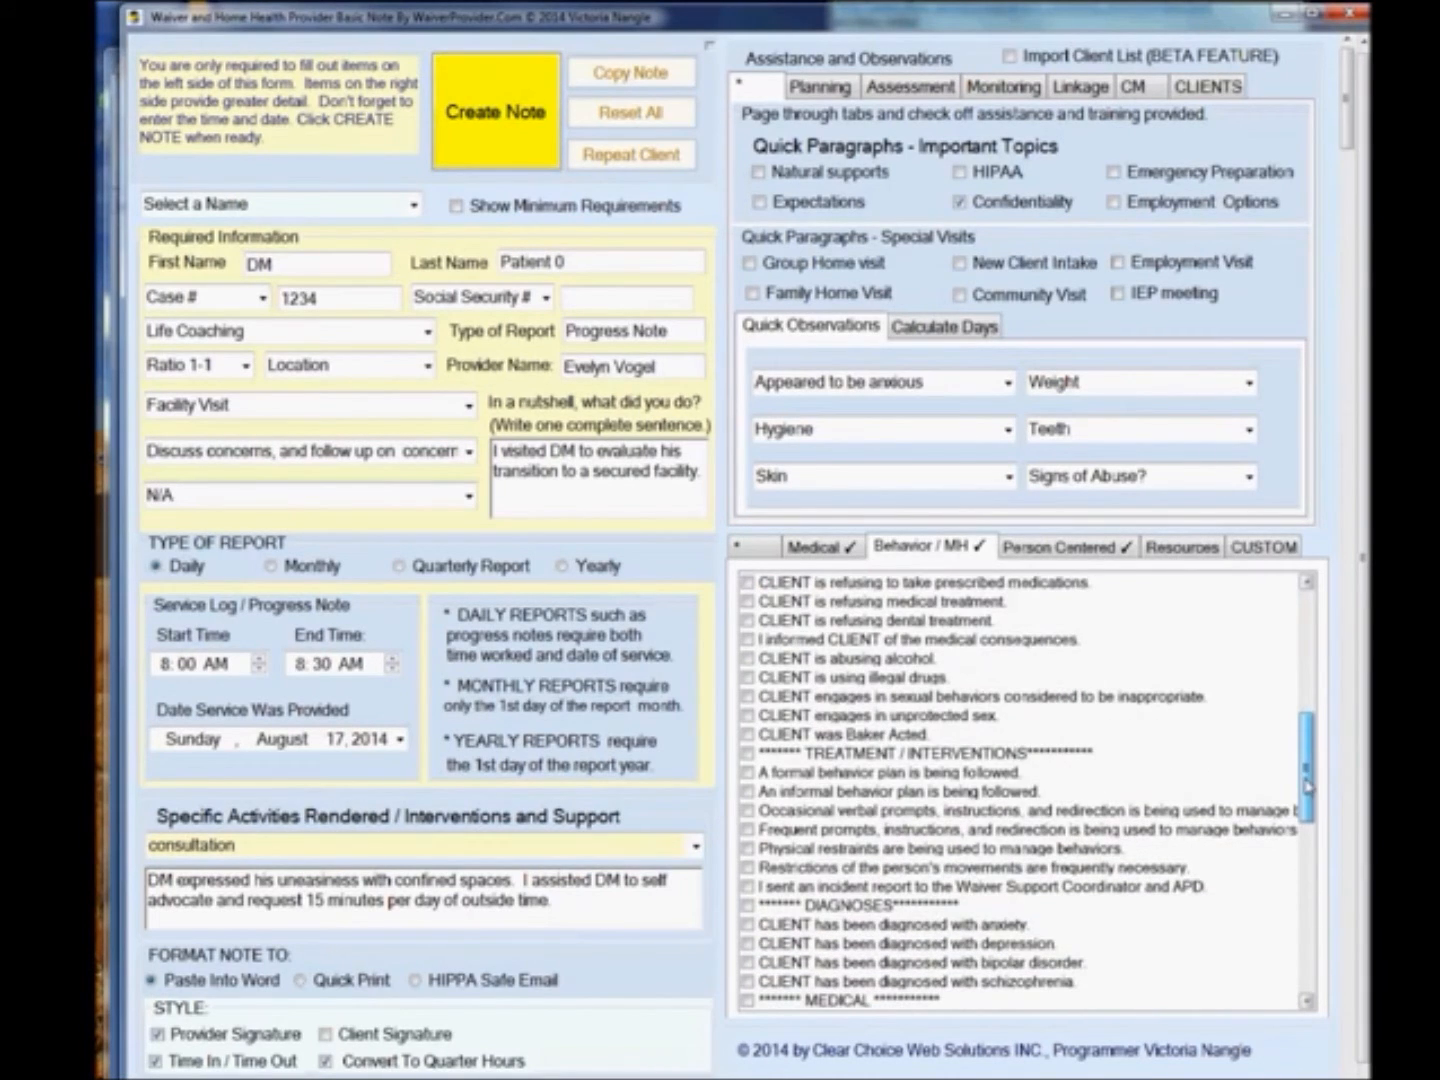
click(748, 868)
drag(1303, 758, 1309, 968)
Enter the first Person Centered goal: DM would someday like to live in the community again.
click(1062, 548)
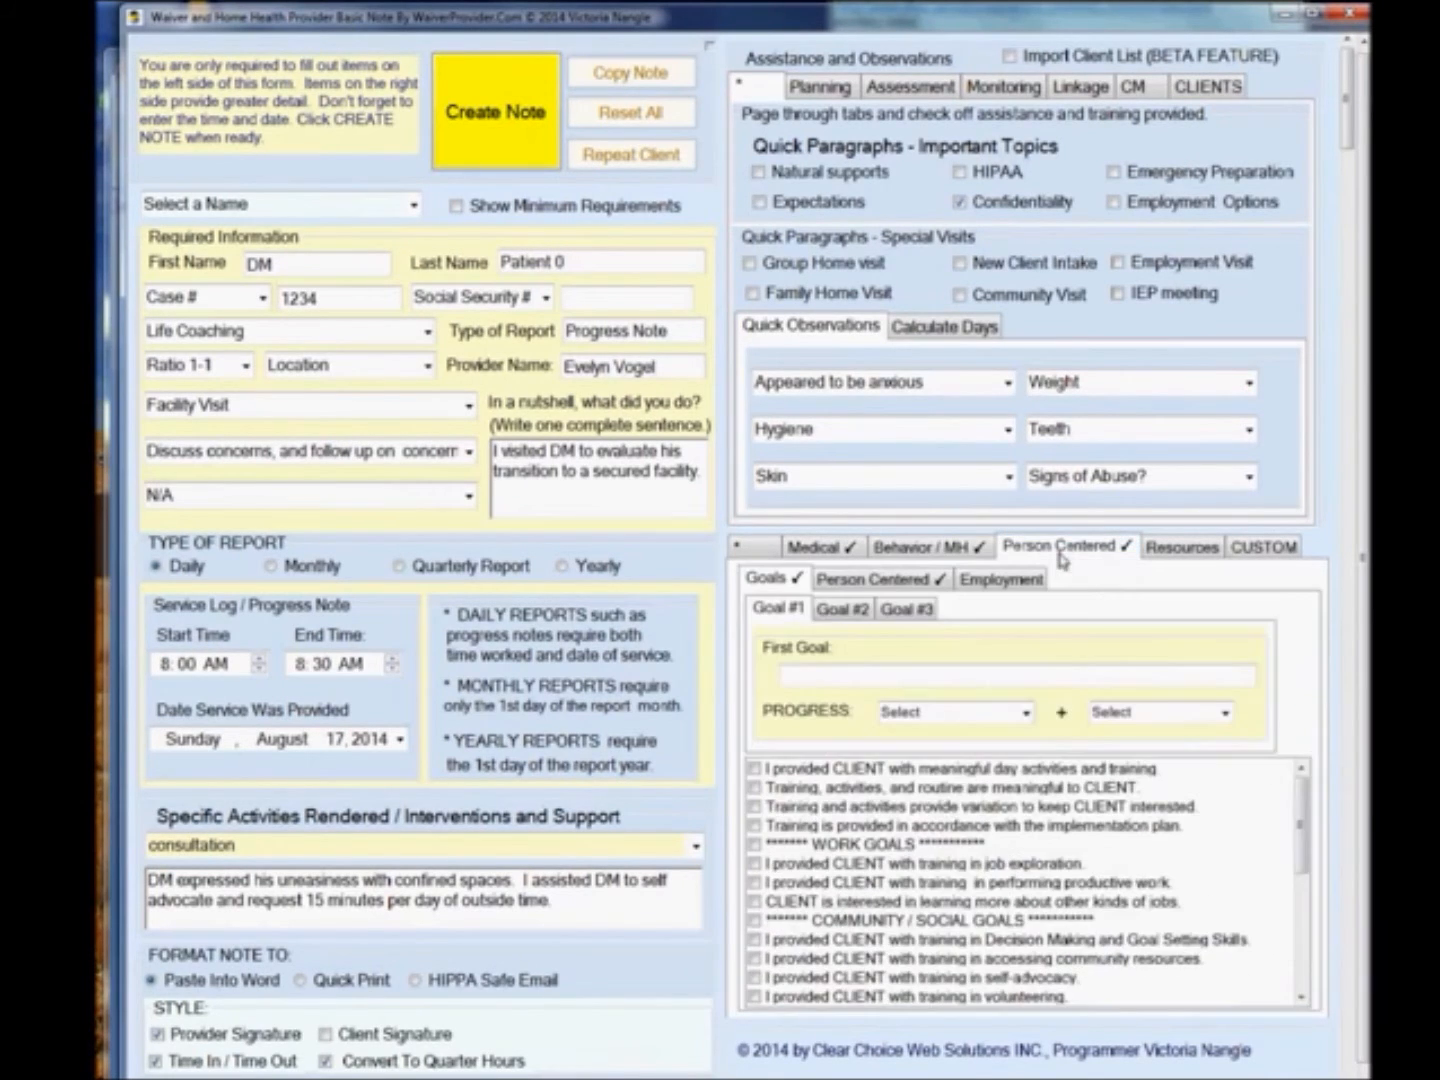
click(963, 681)
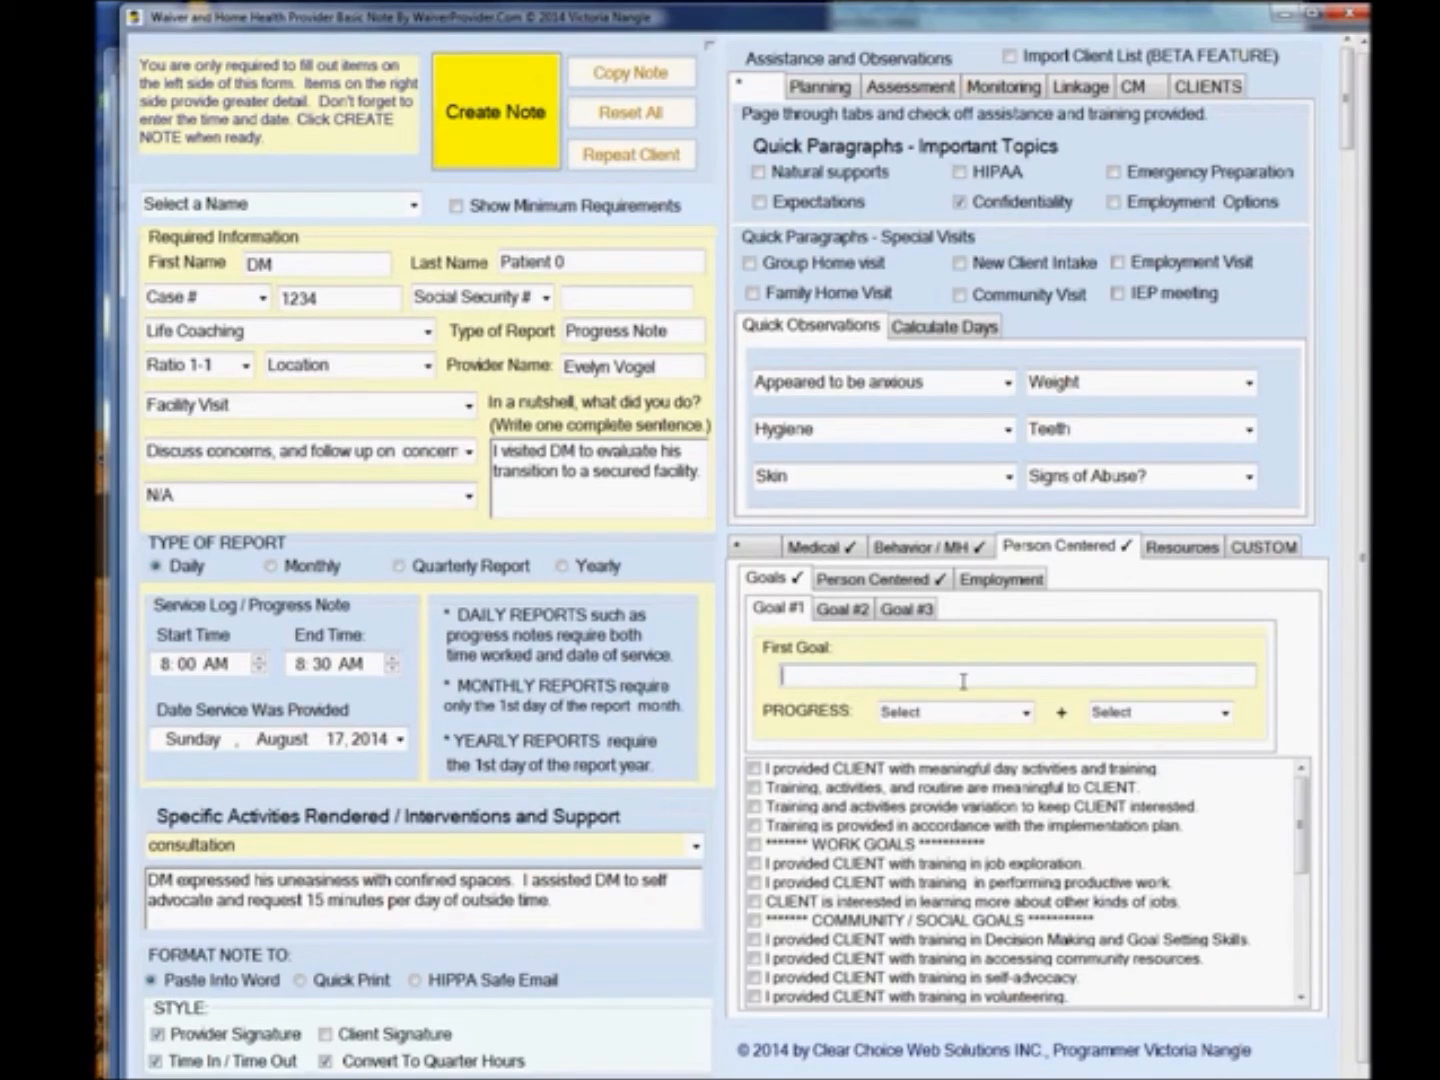
text(DM would someday like to live in the )
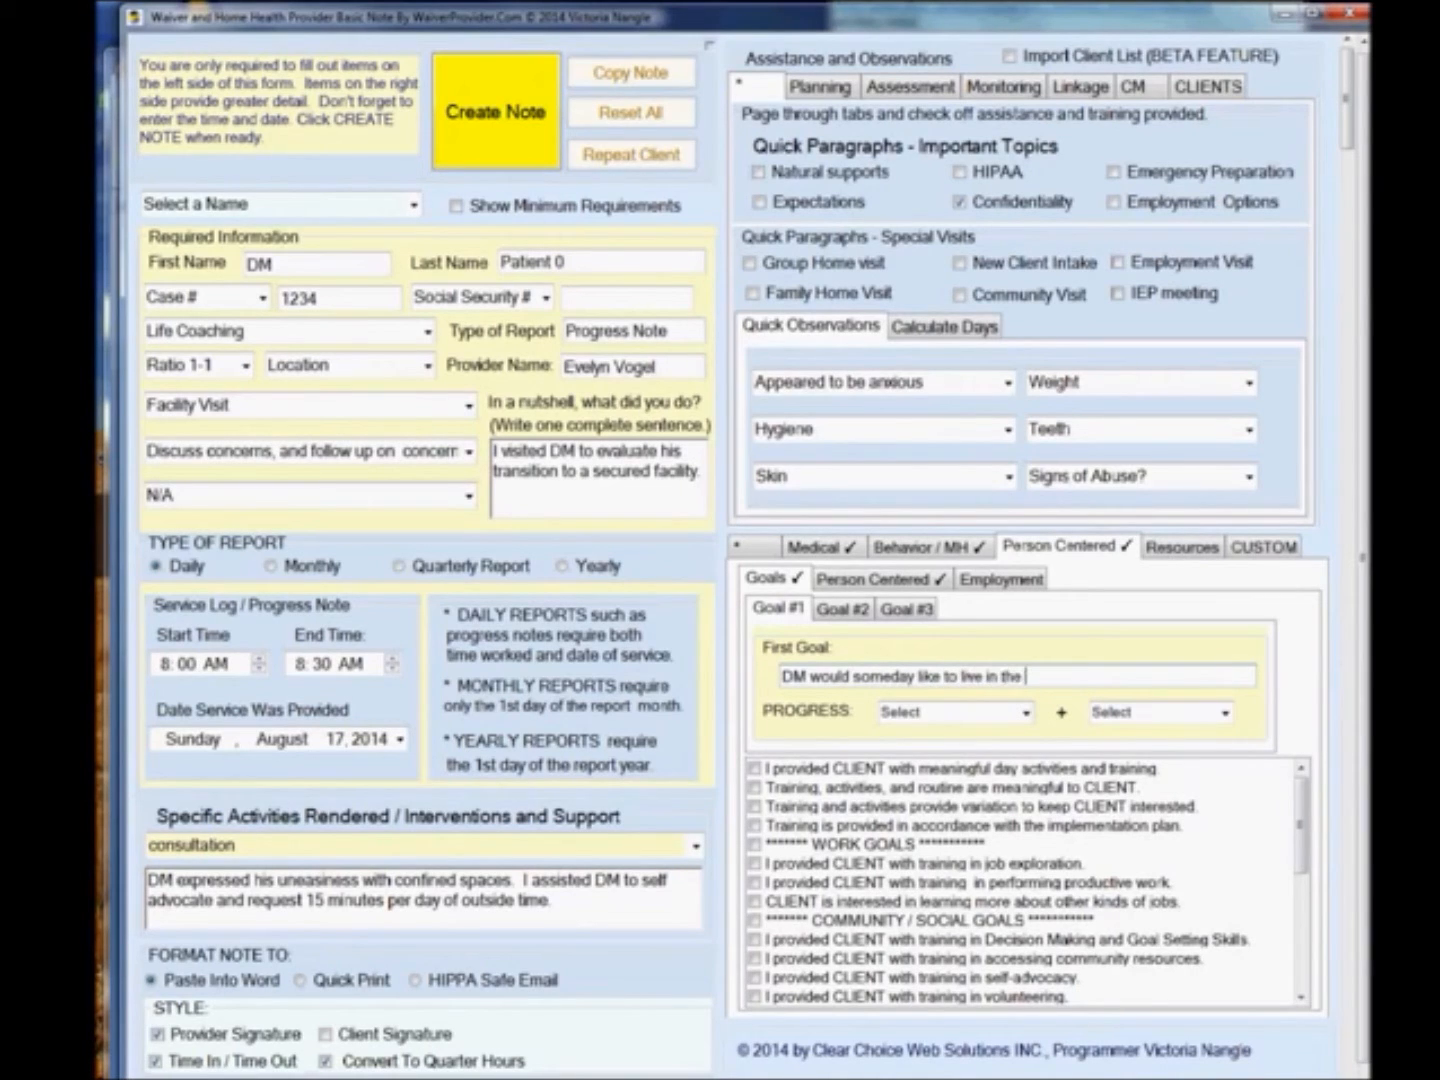
text(community again.)
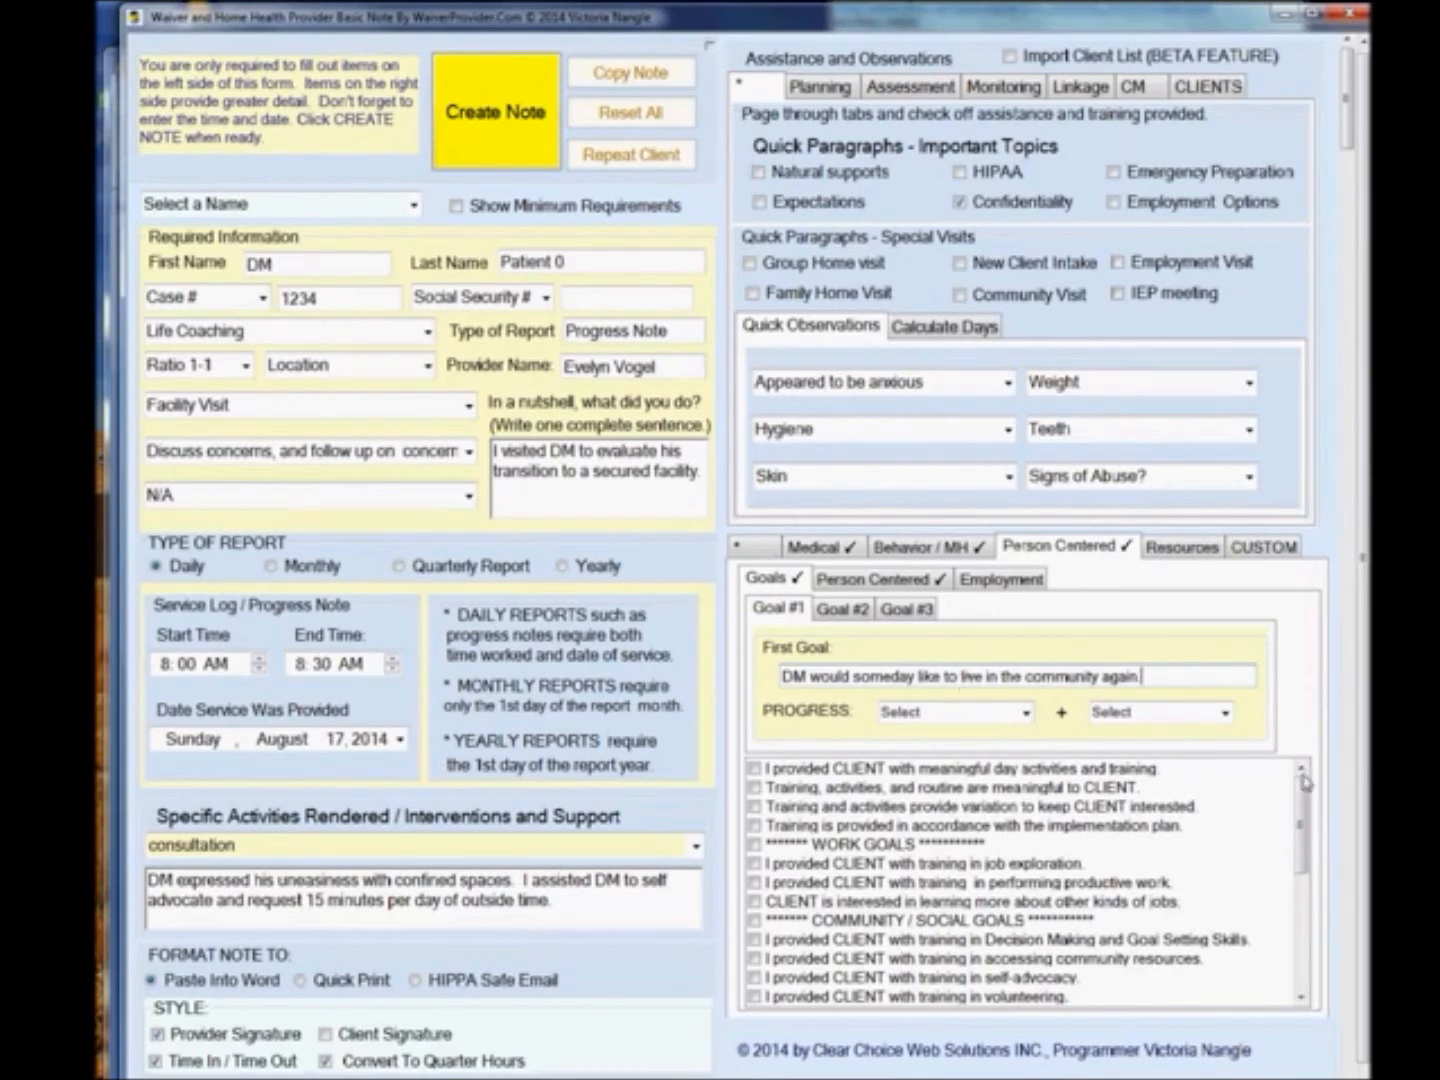
Review the goal sentence list, the Goal #2 and Goal #3 tabs, and both Progress dropdown options.
drag(1303, 792, 1303, 915)
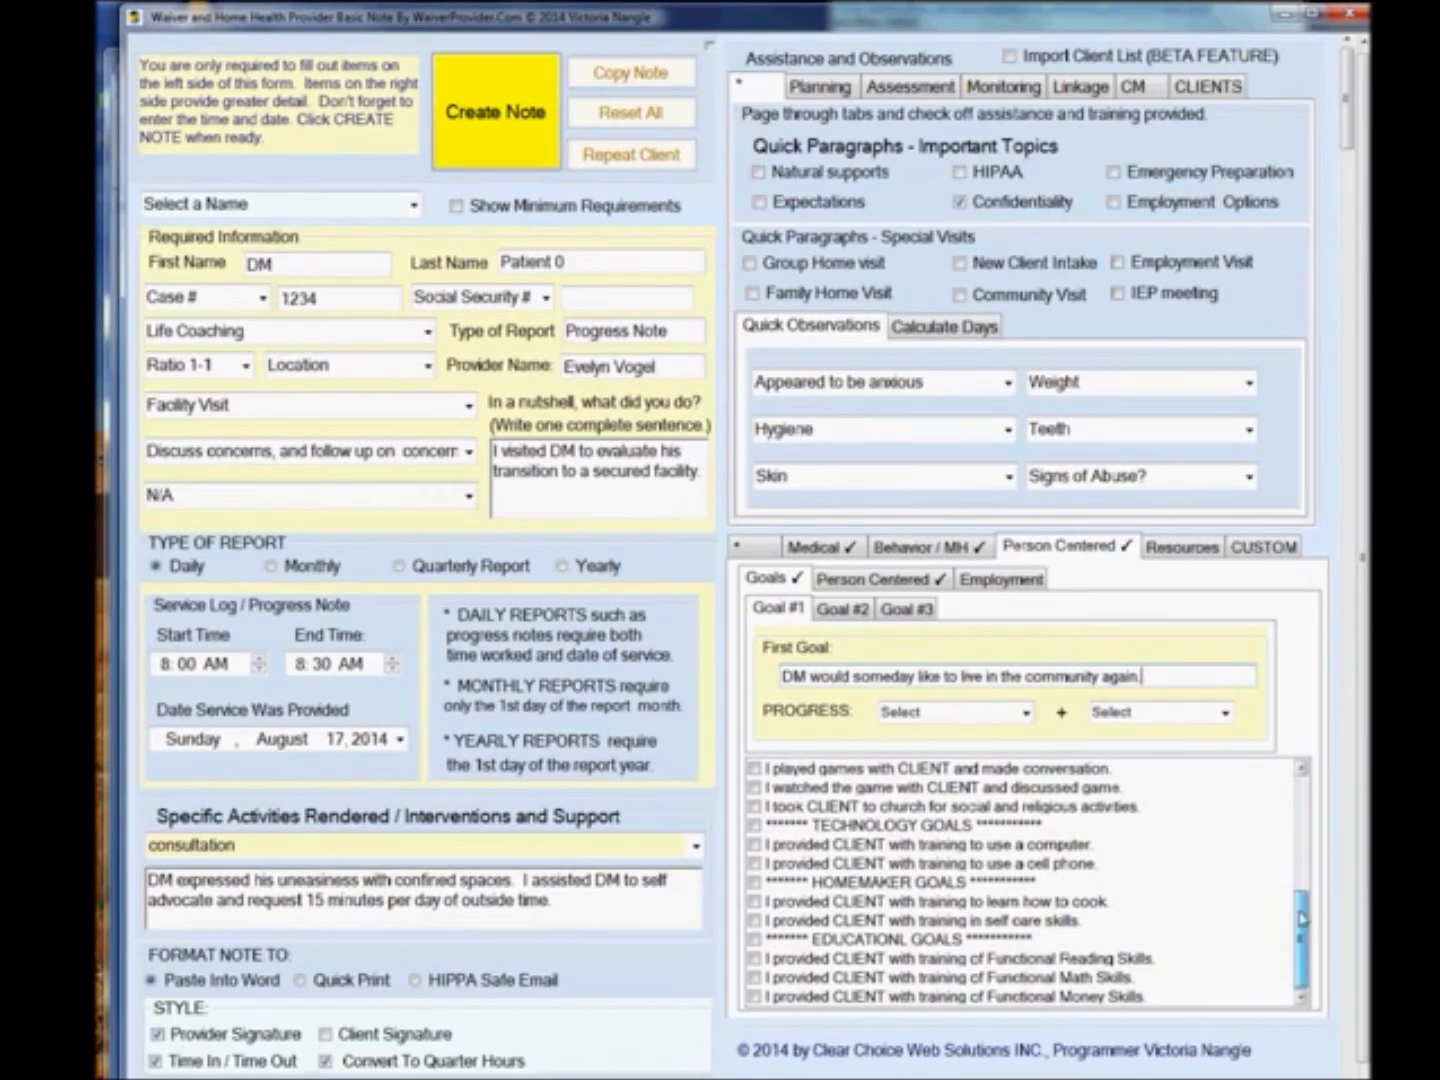
click(843, 609)
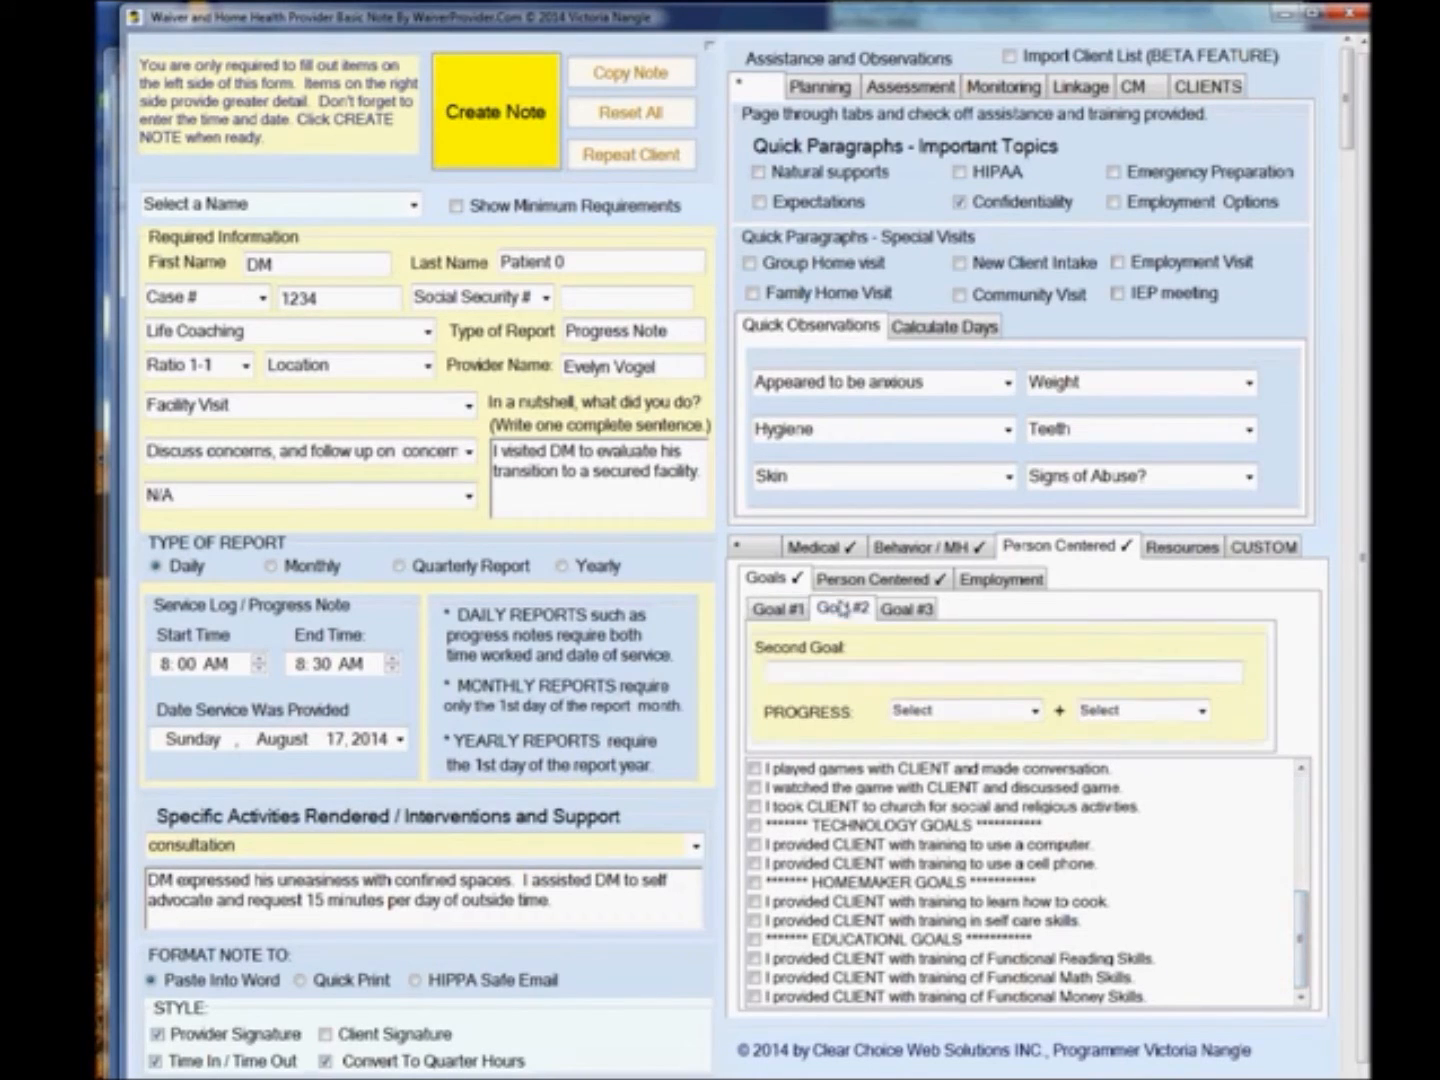
click(911, 609)
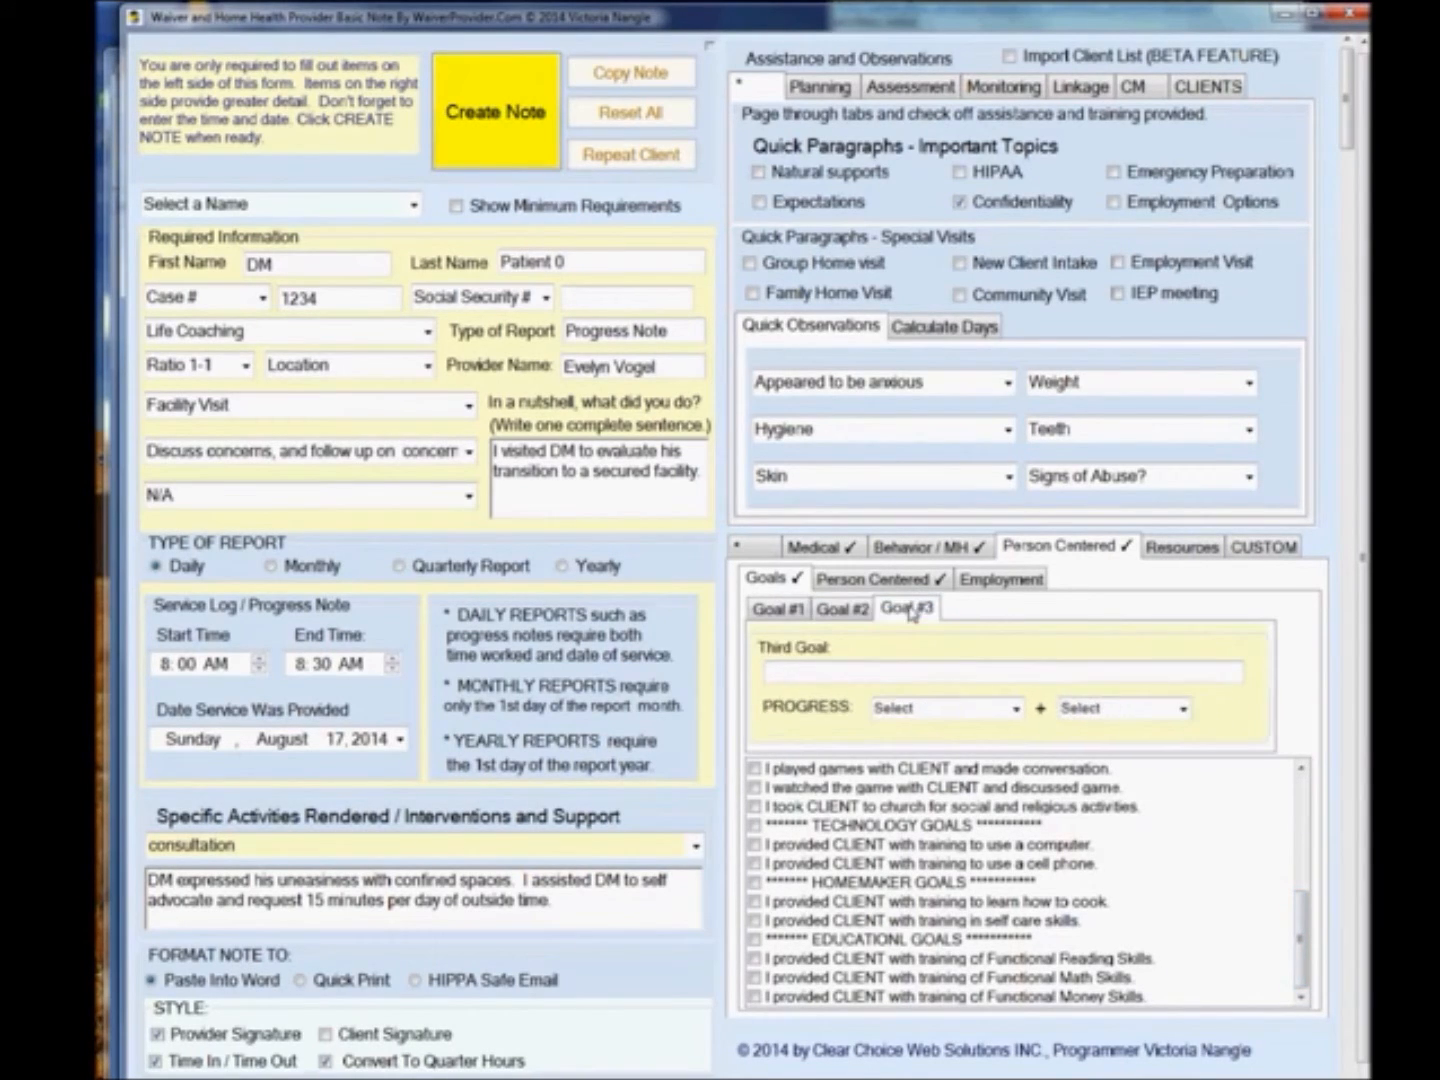
click(783, 612)
click(1025, 712)
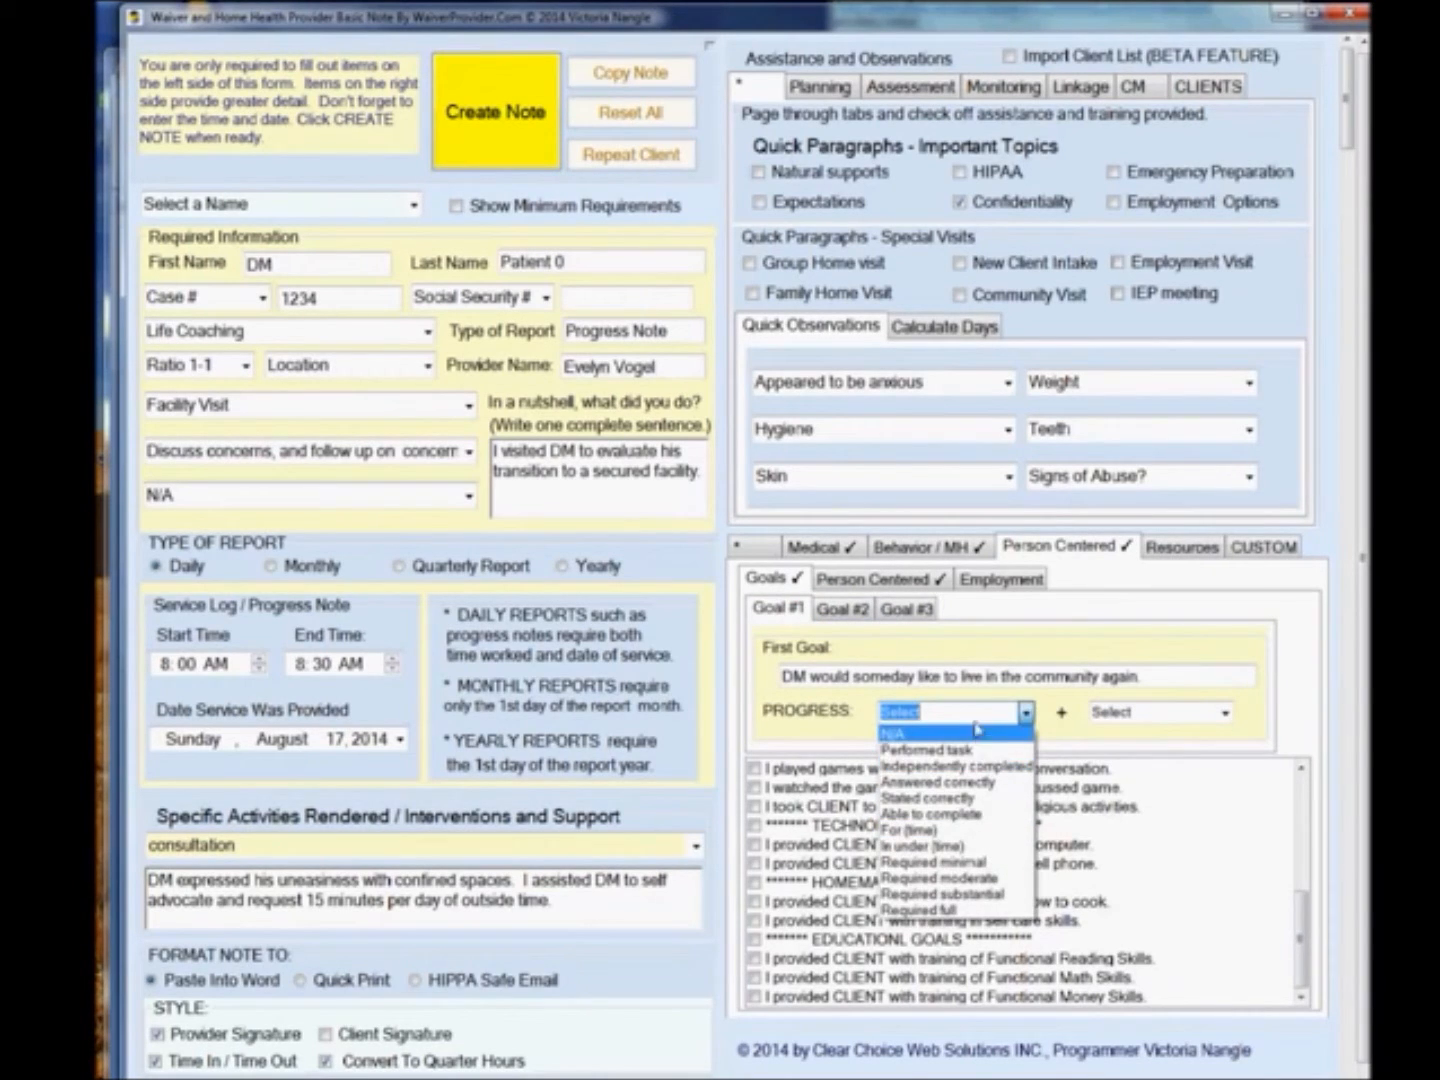
click(1024, 713)
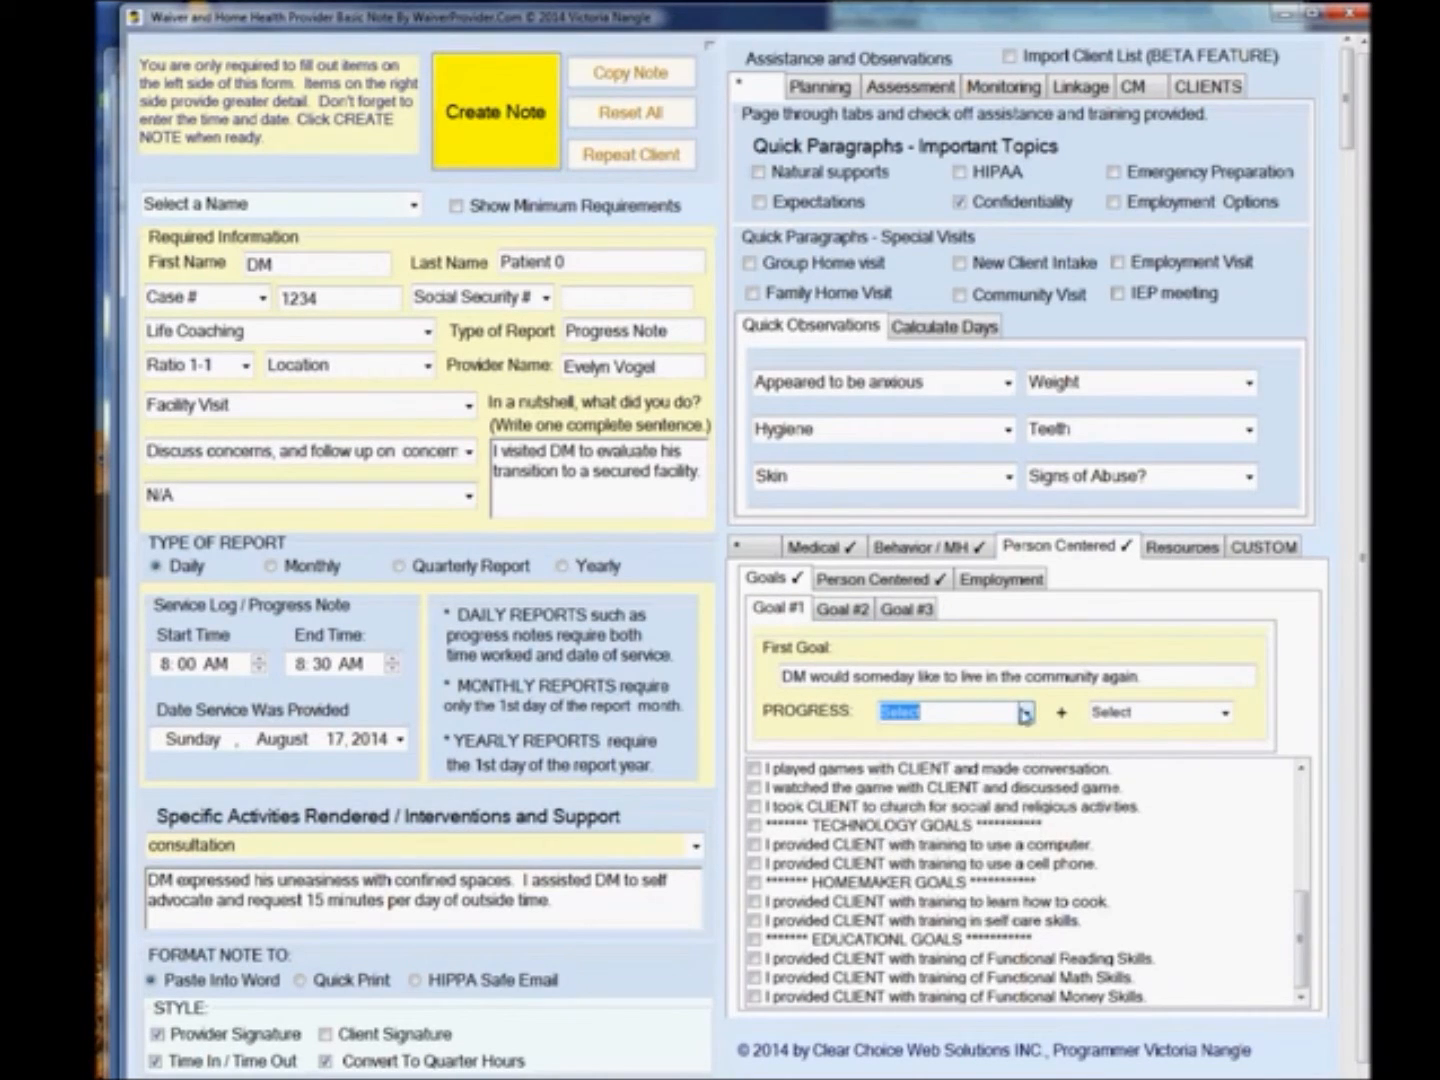
click(1225, 713)
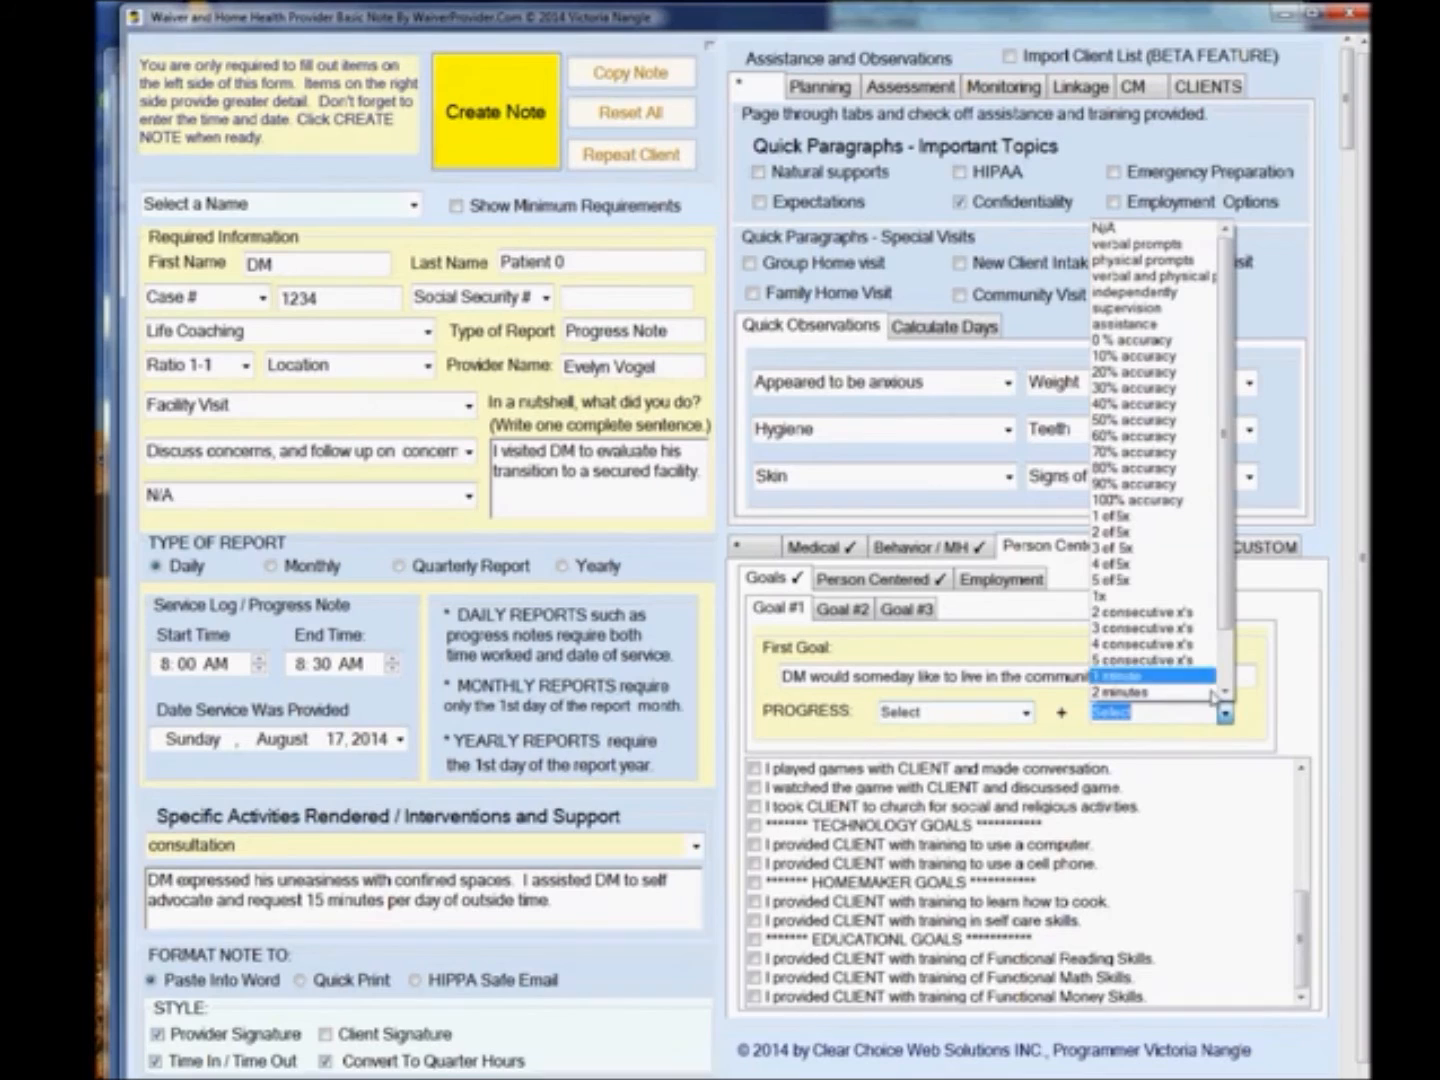
click(1048, 740)
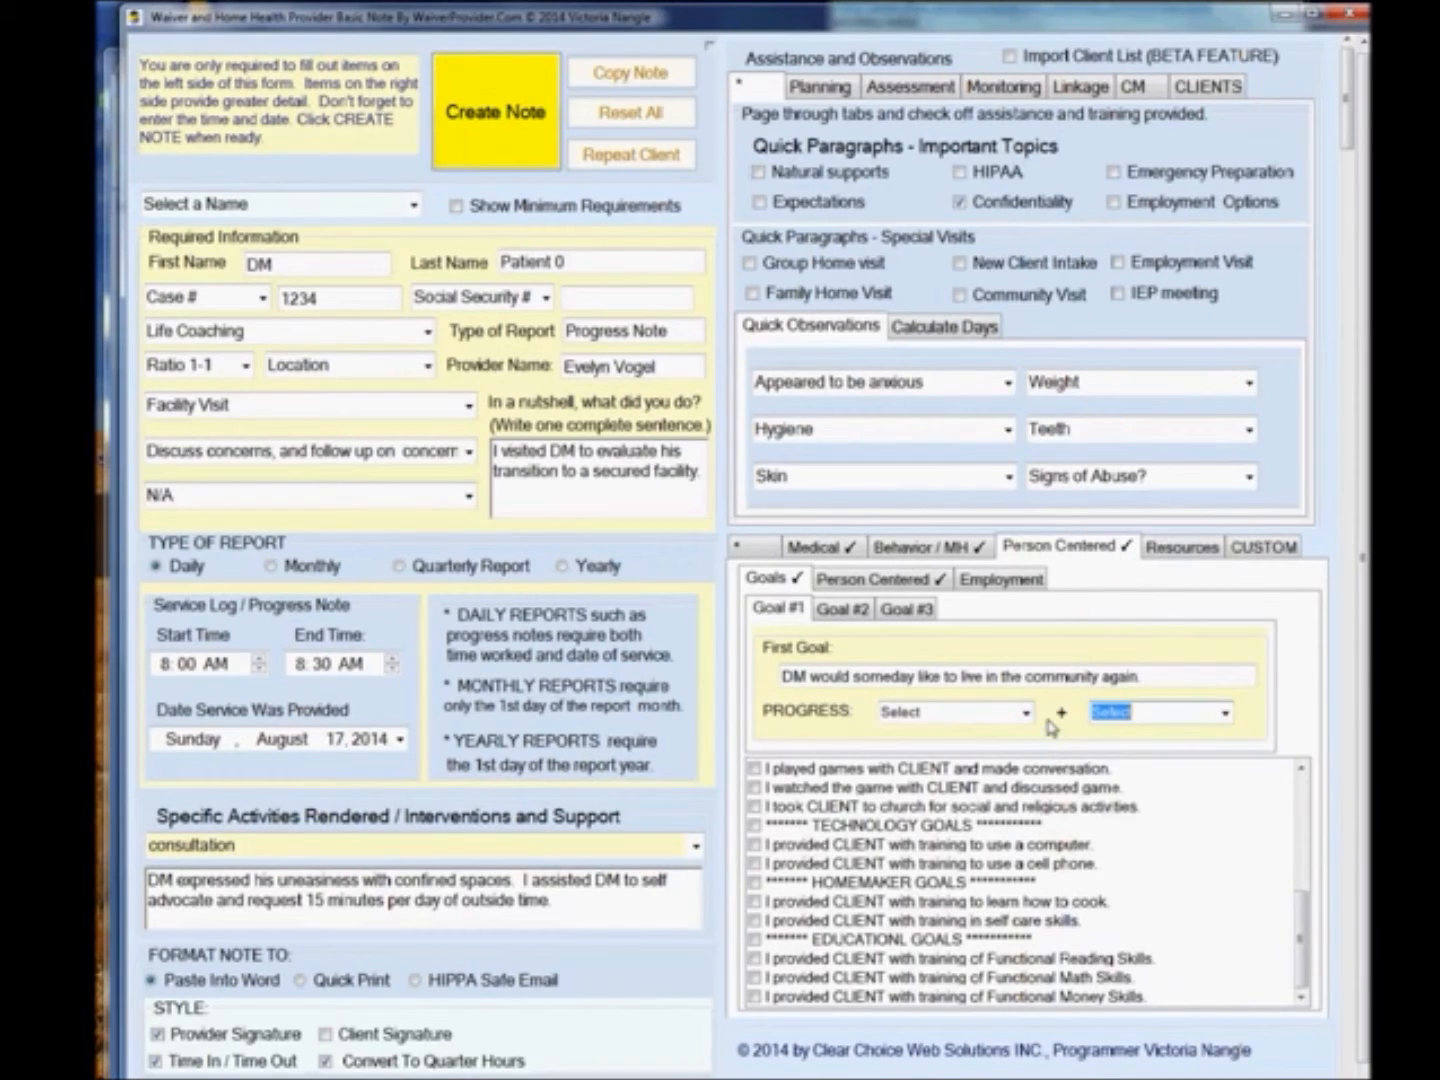
Review the Person Centered and Employment sentence lists and the Resources tab.
click(893, 580)
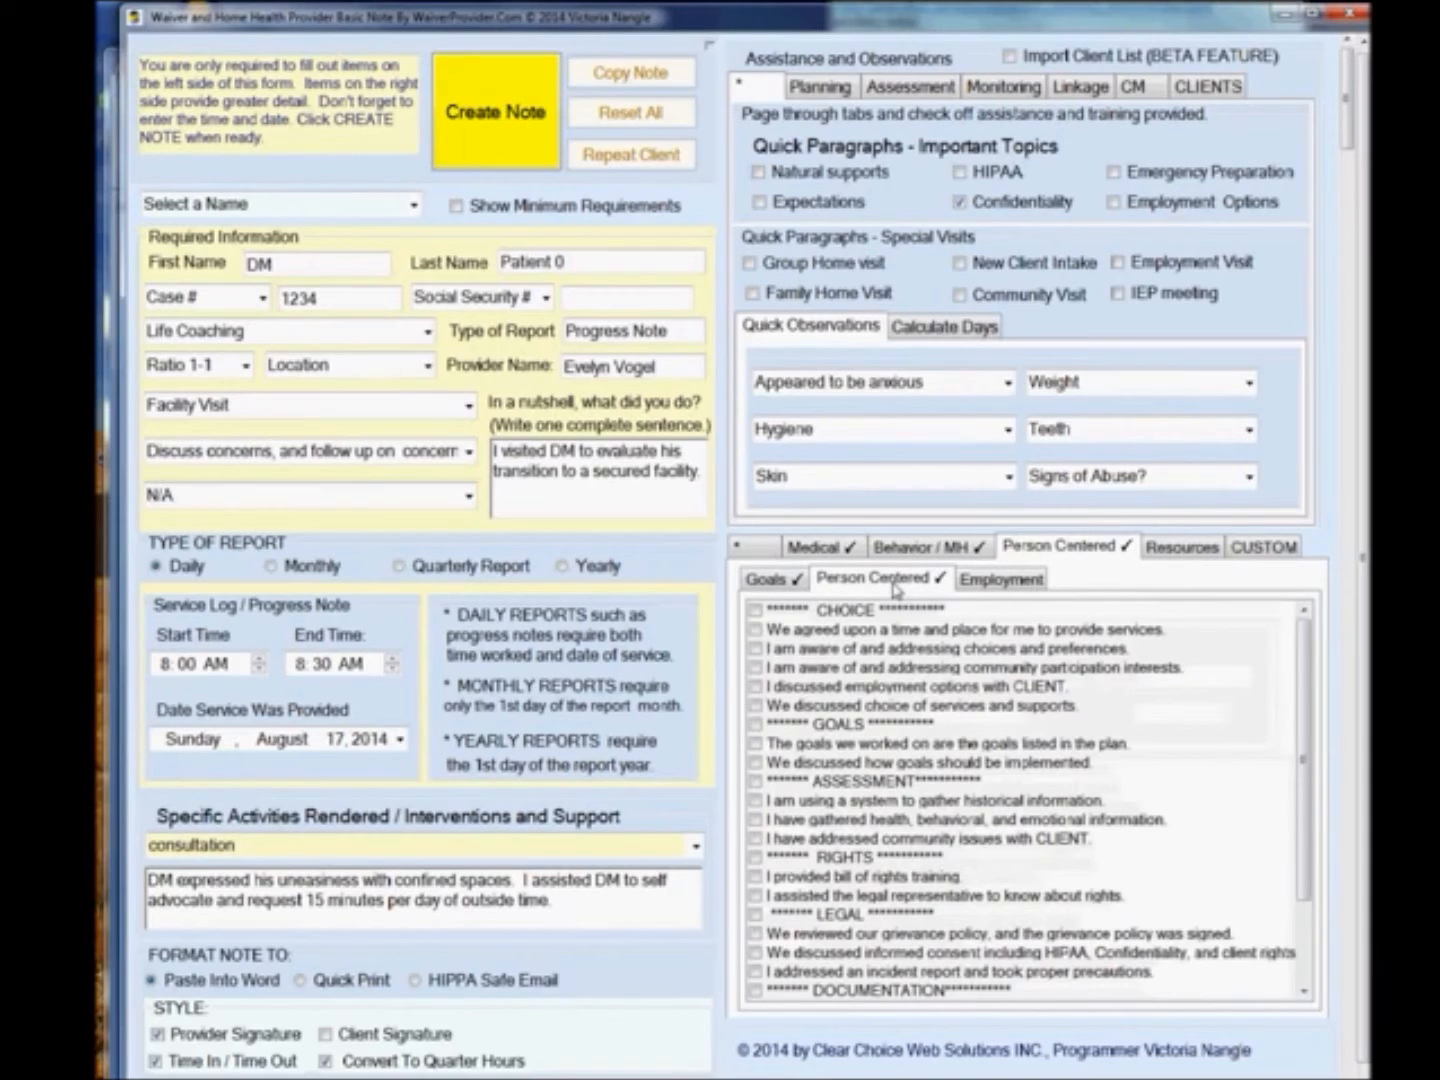
drag(1302, 661, 1303, 751)
click(1001, 579)
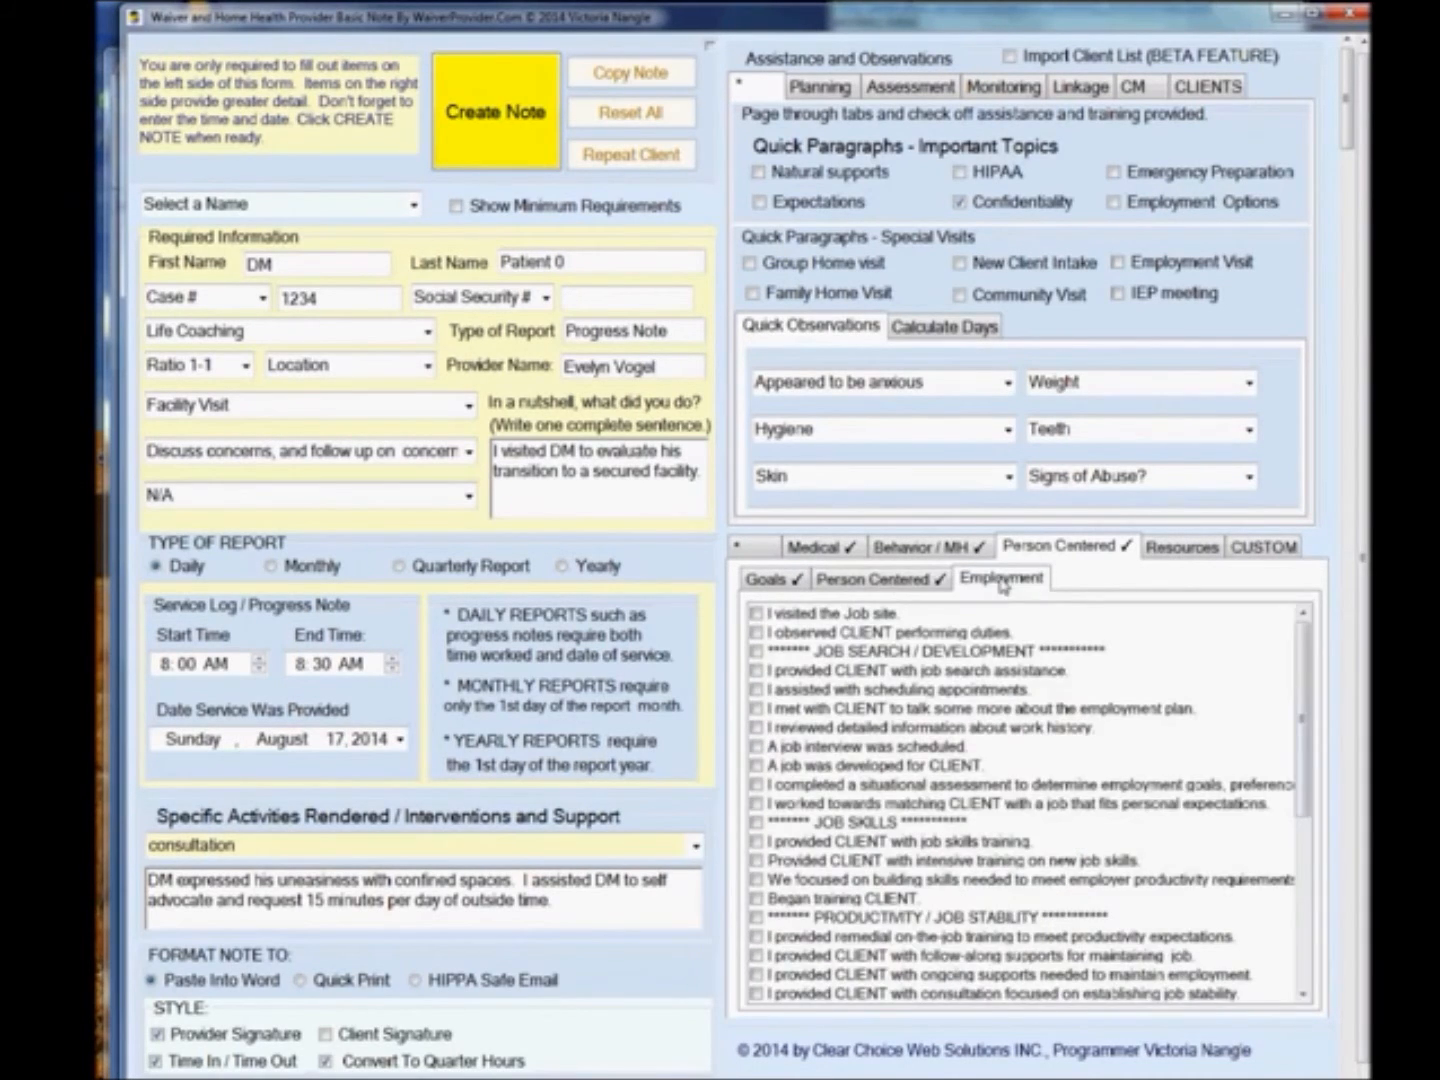
drag(1303, 660, 1295, 886)
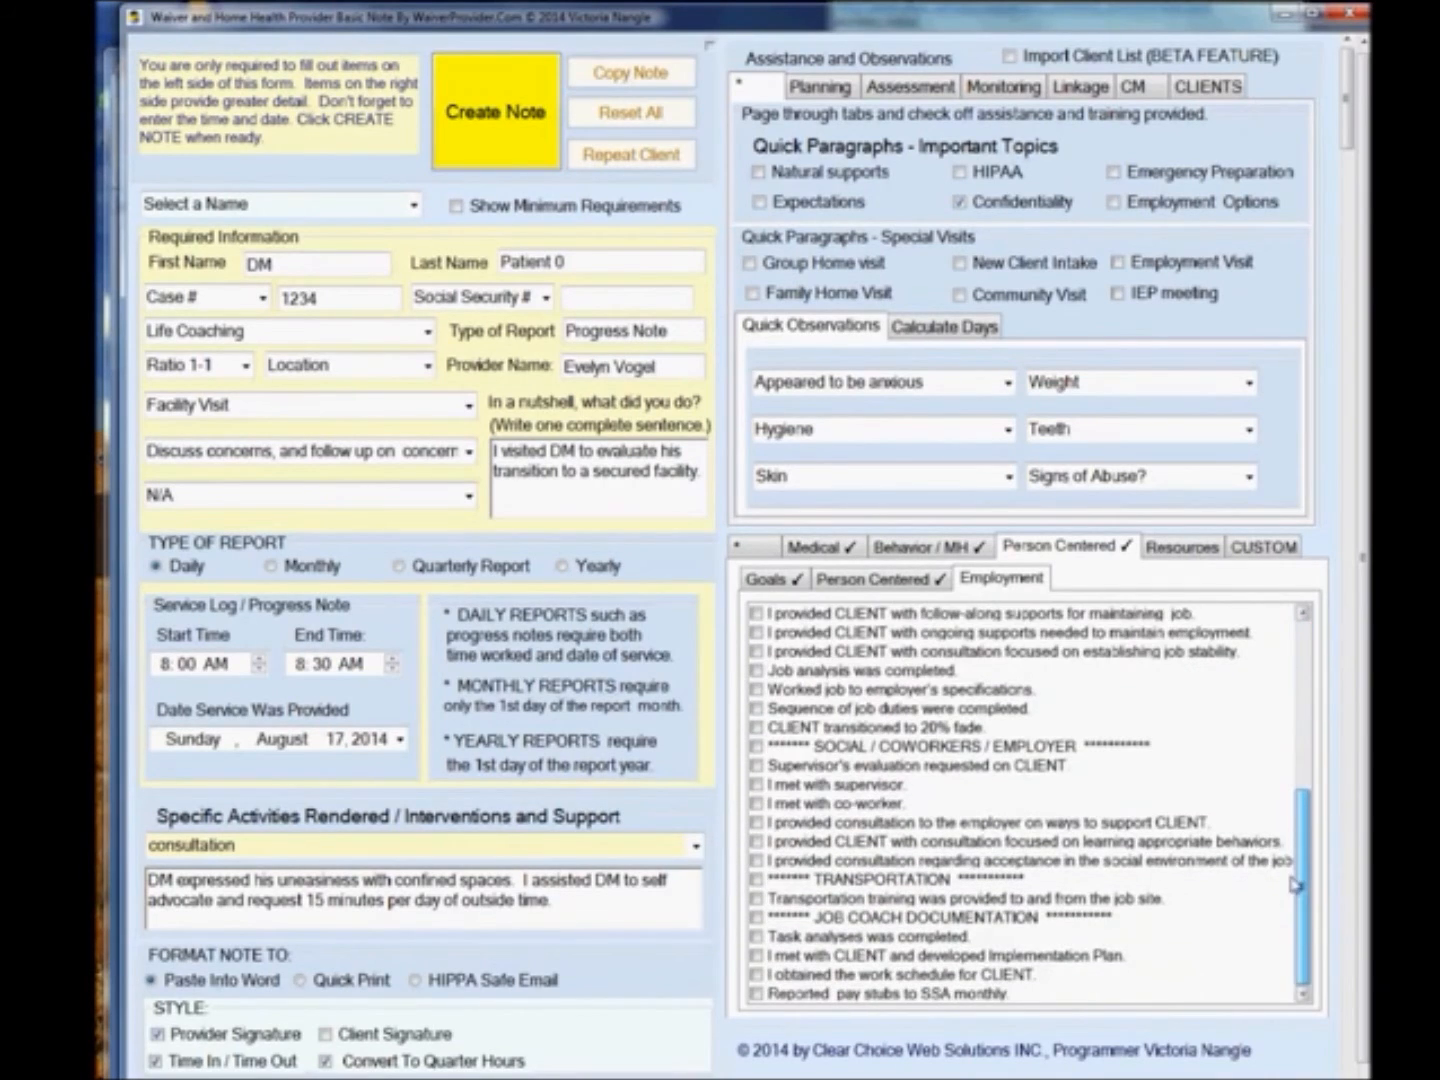
click(1181, 549)
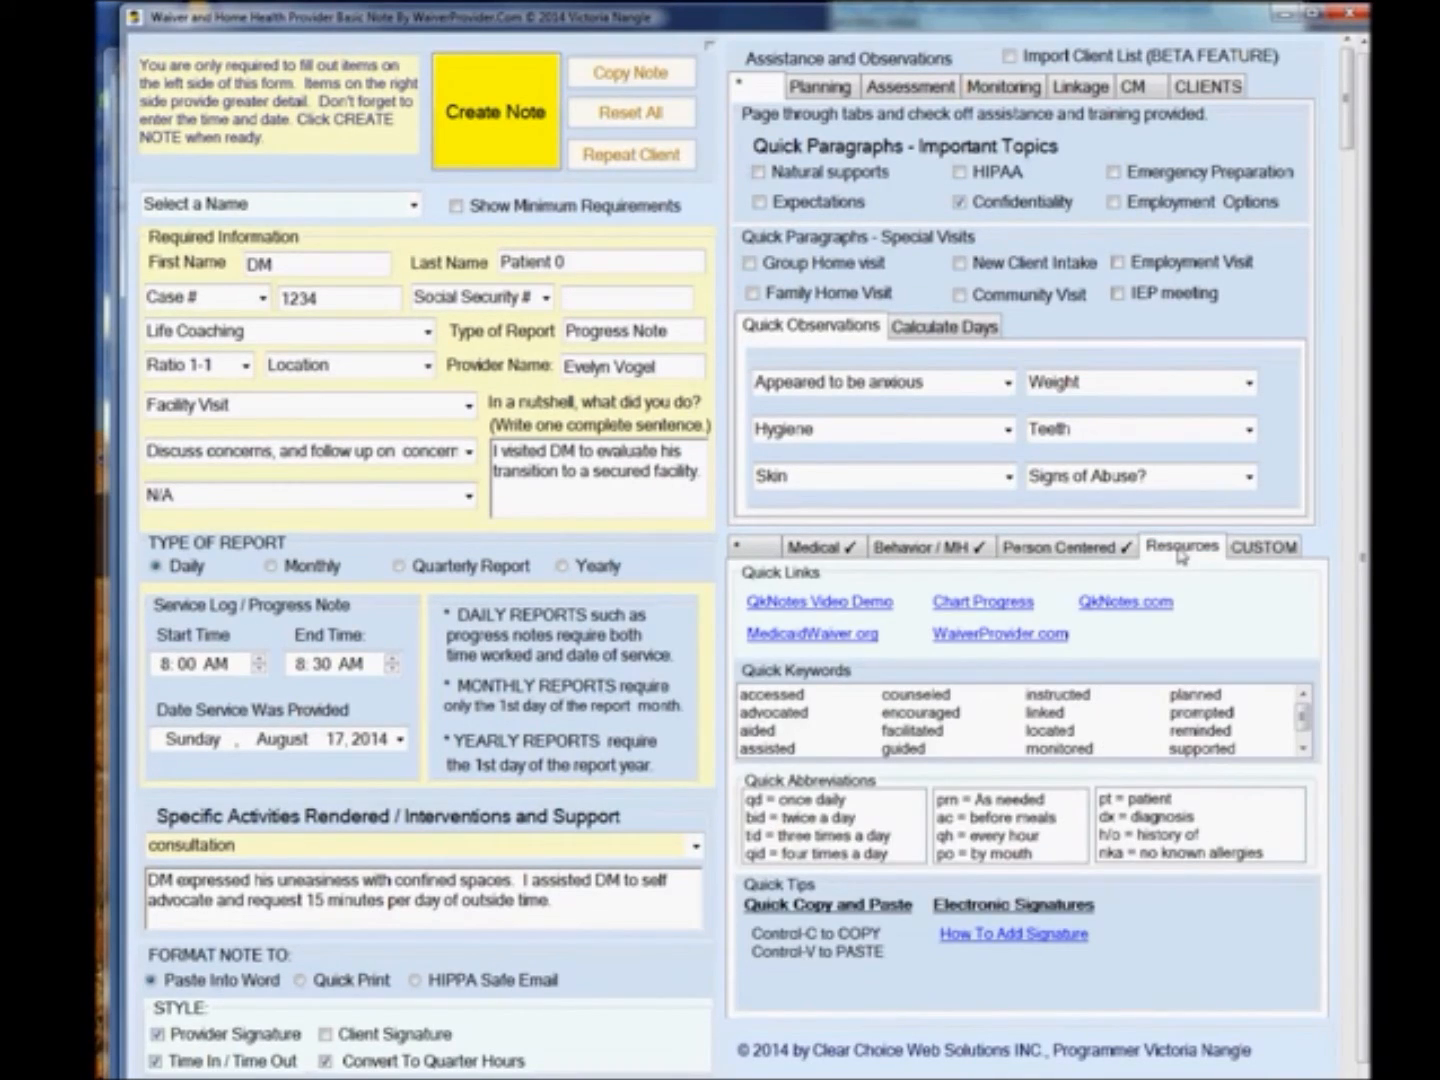
Import the custom text file 'murders' into the Custom Text Paragraph Builder.
click(1246, 550)
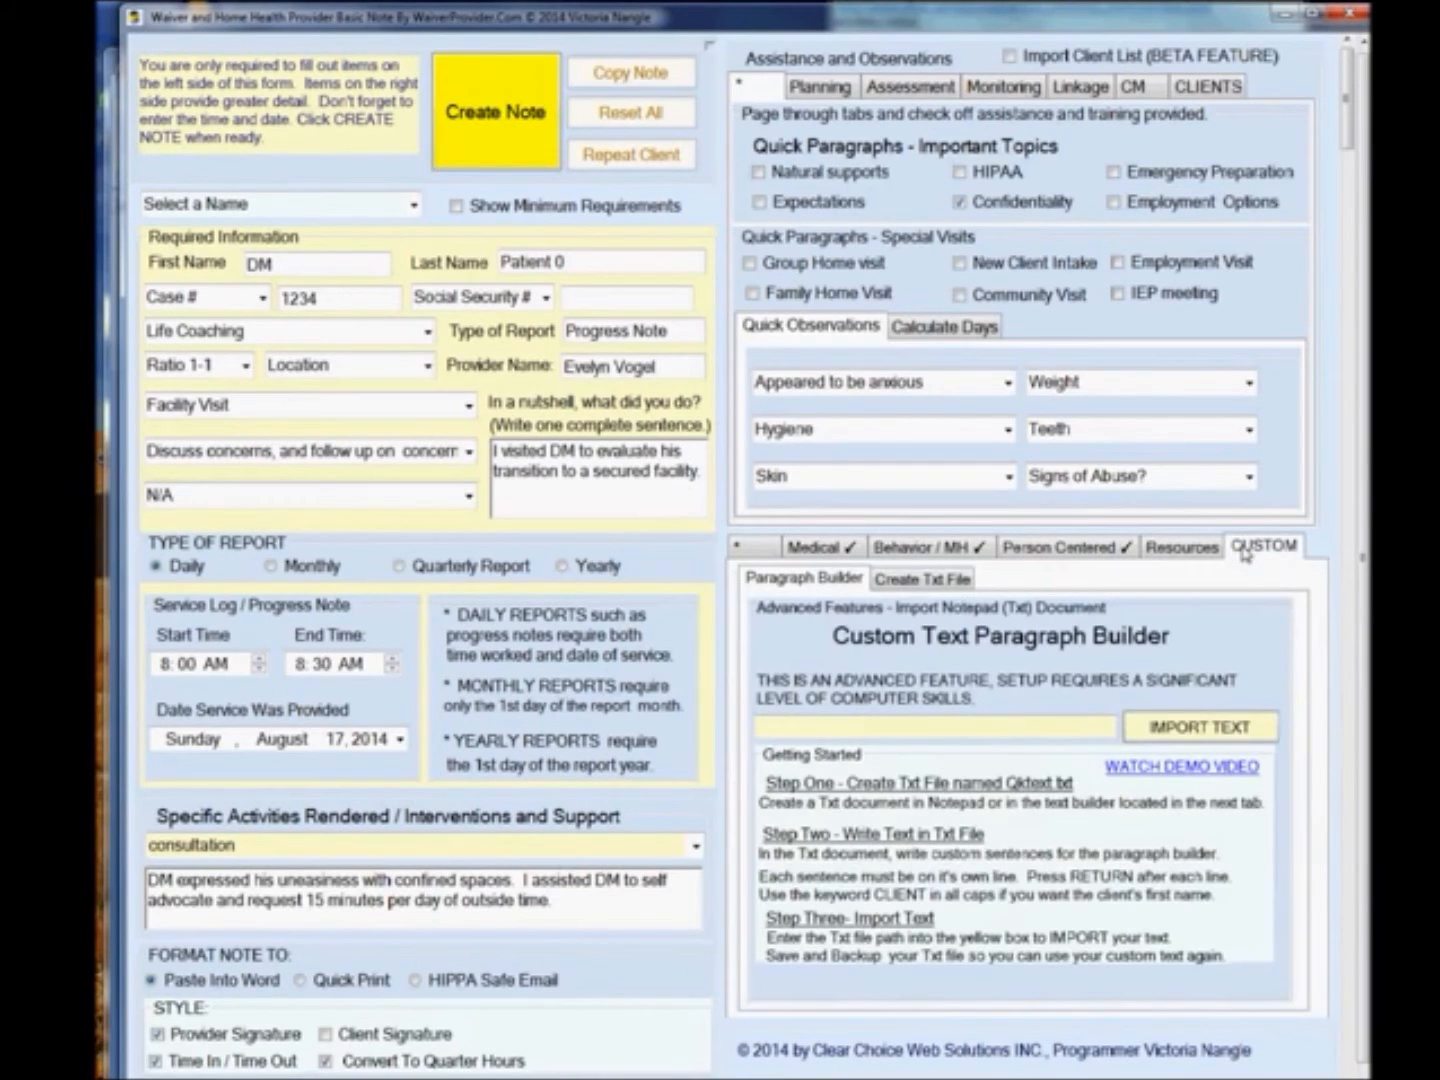
click(1227, 733)
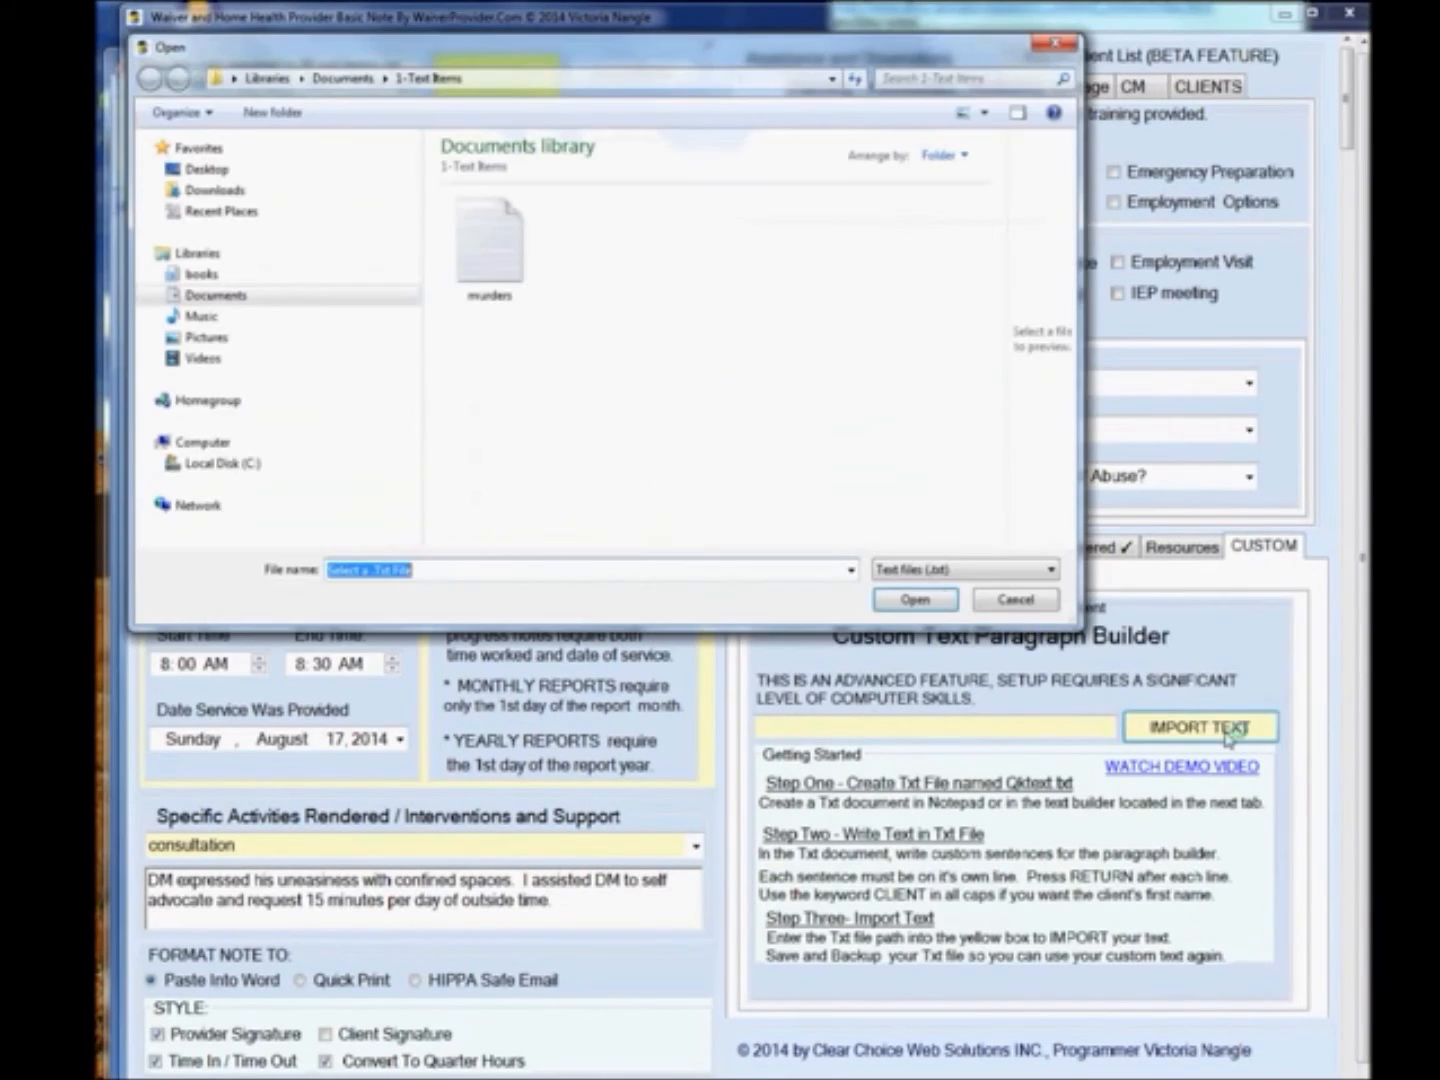
double_click(509, 257)
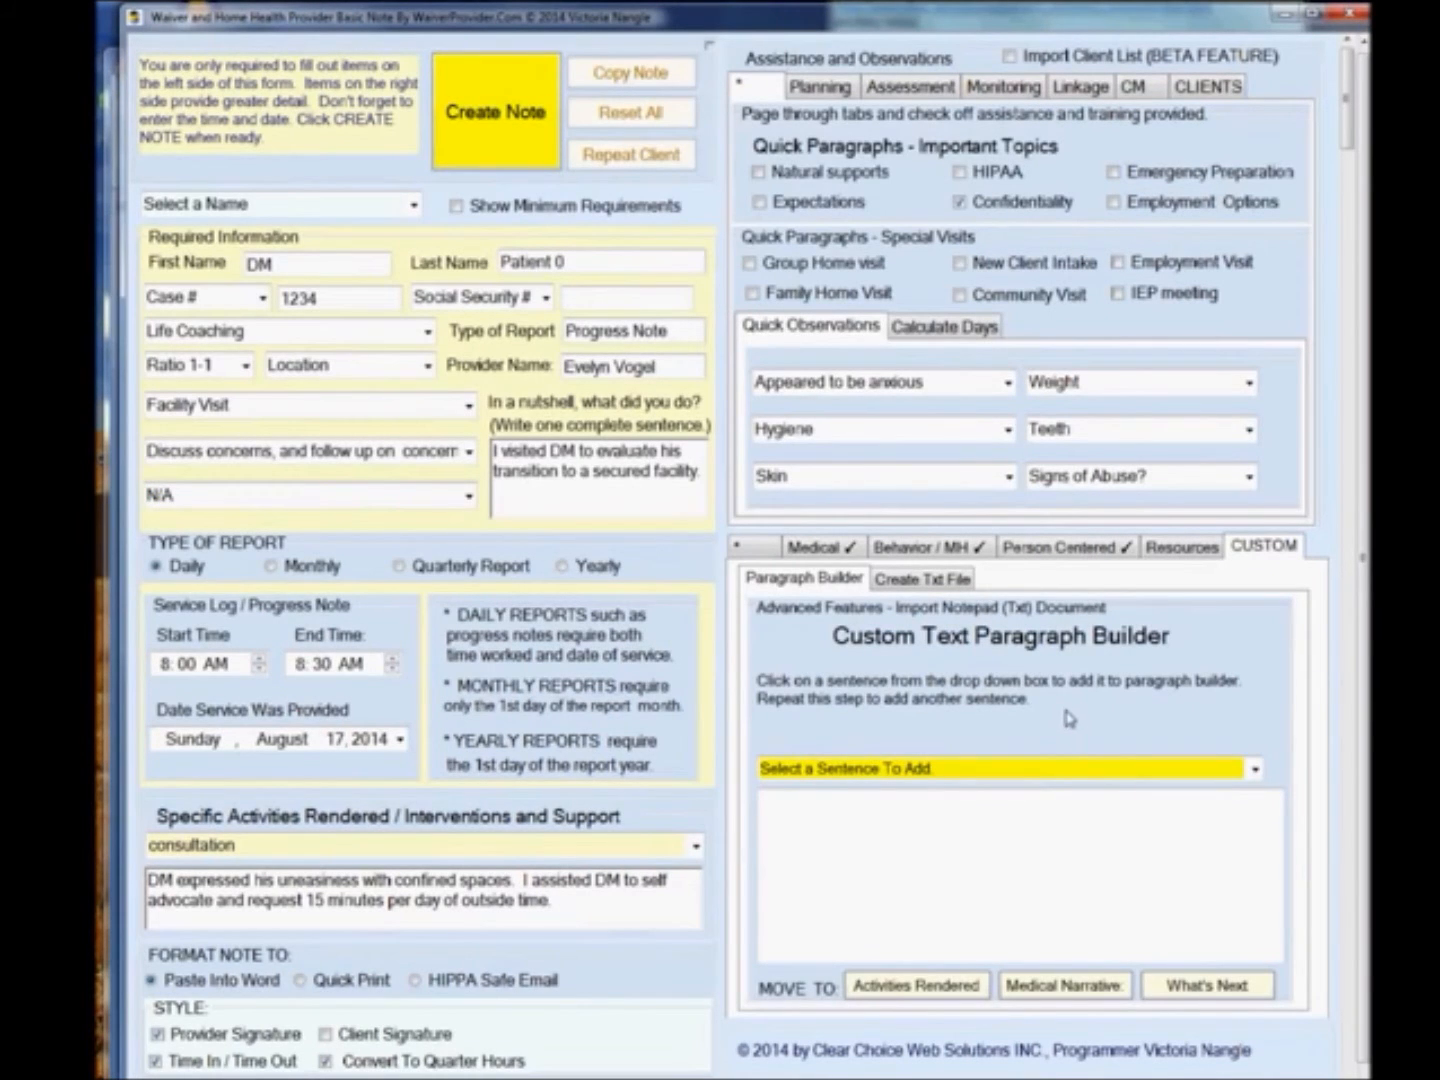
Add the custom sentence 'CLIENT would like to write a documentary in hopes that it will used as an HBO drama series.' to What's Next.
click(1255, 769)
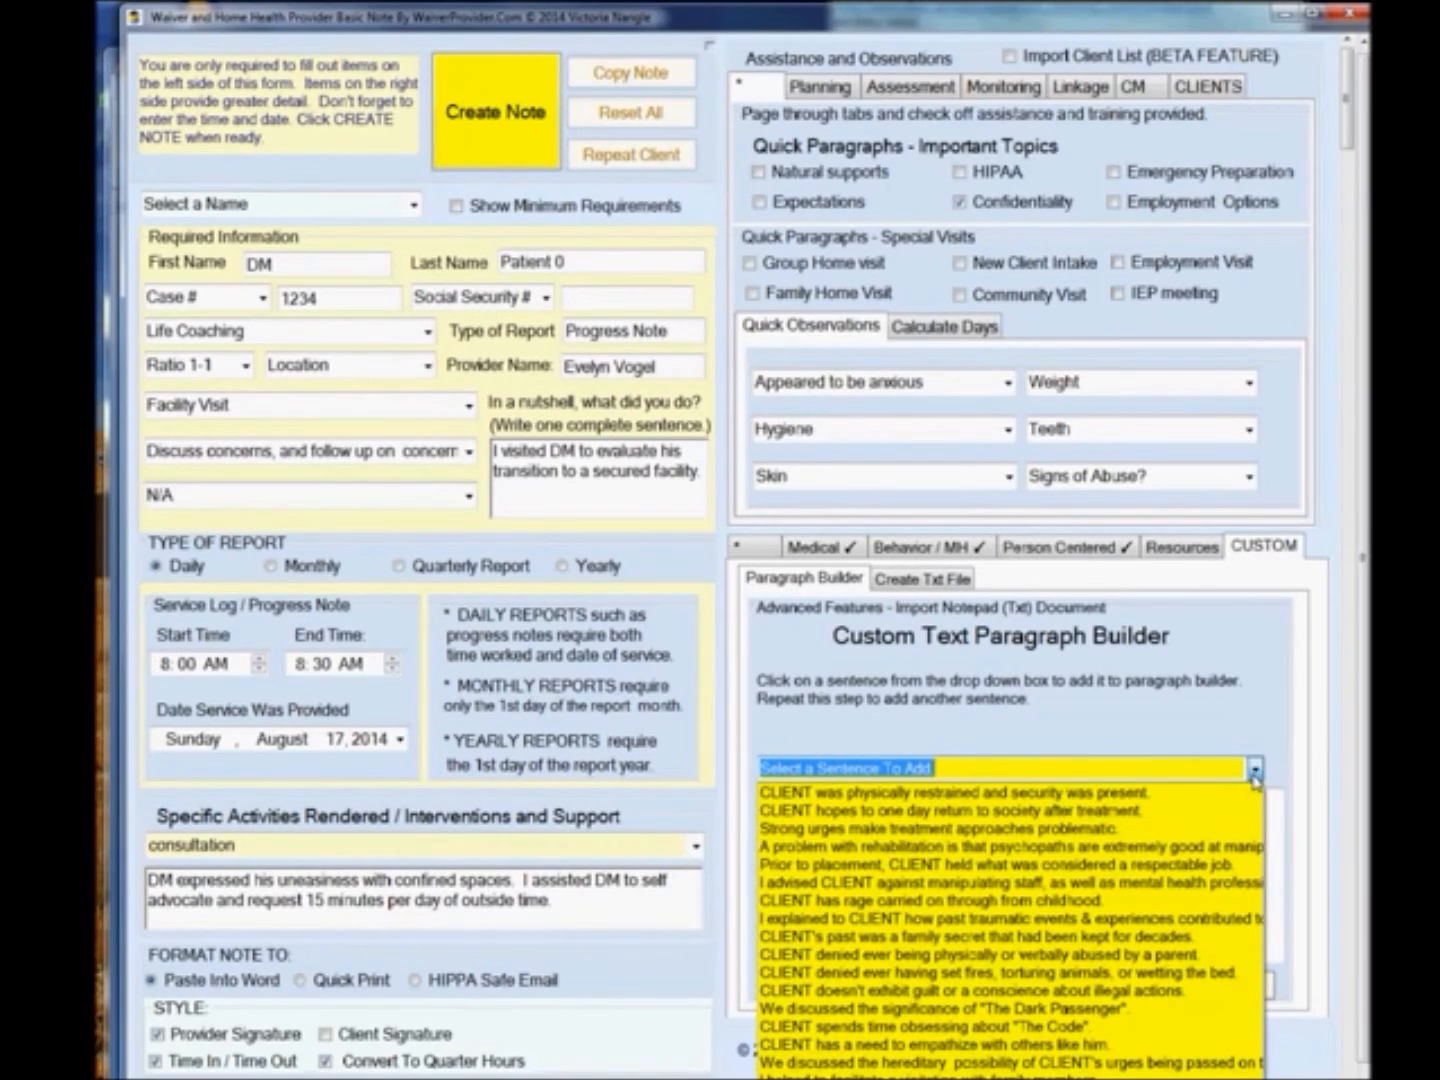
click(1195, 1079)
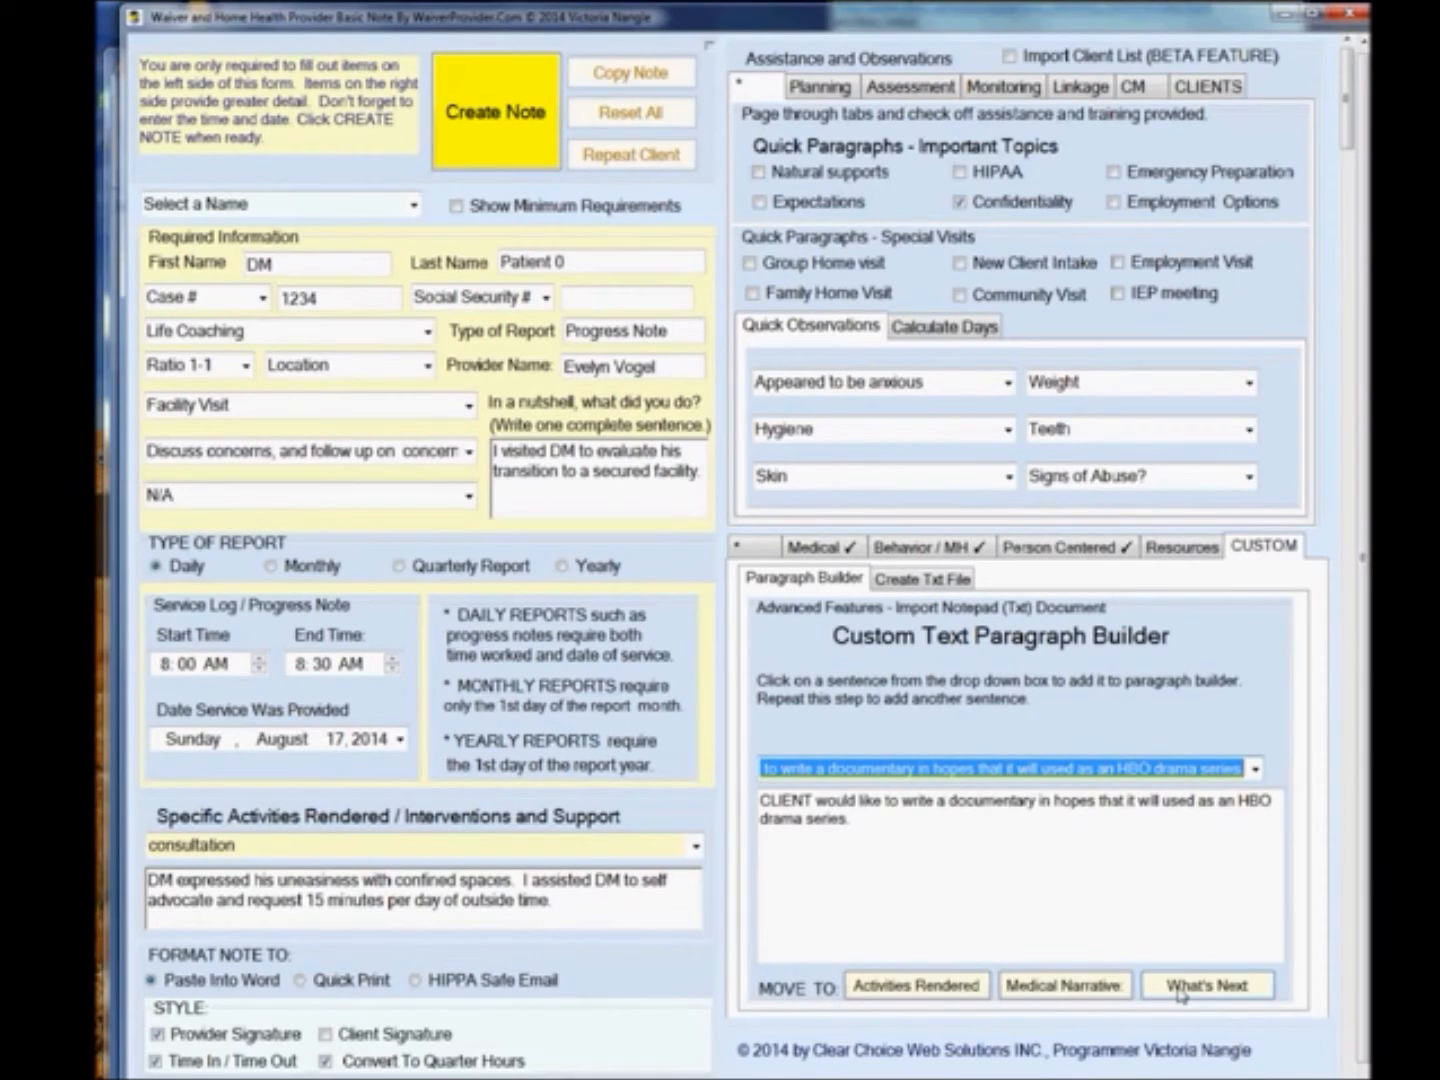
click(1207, 986)
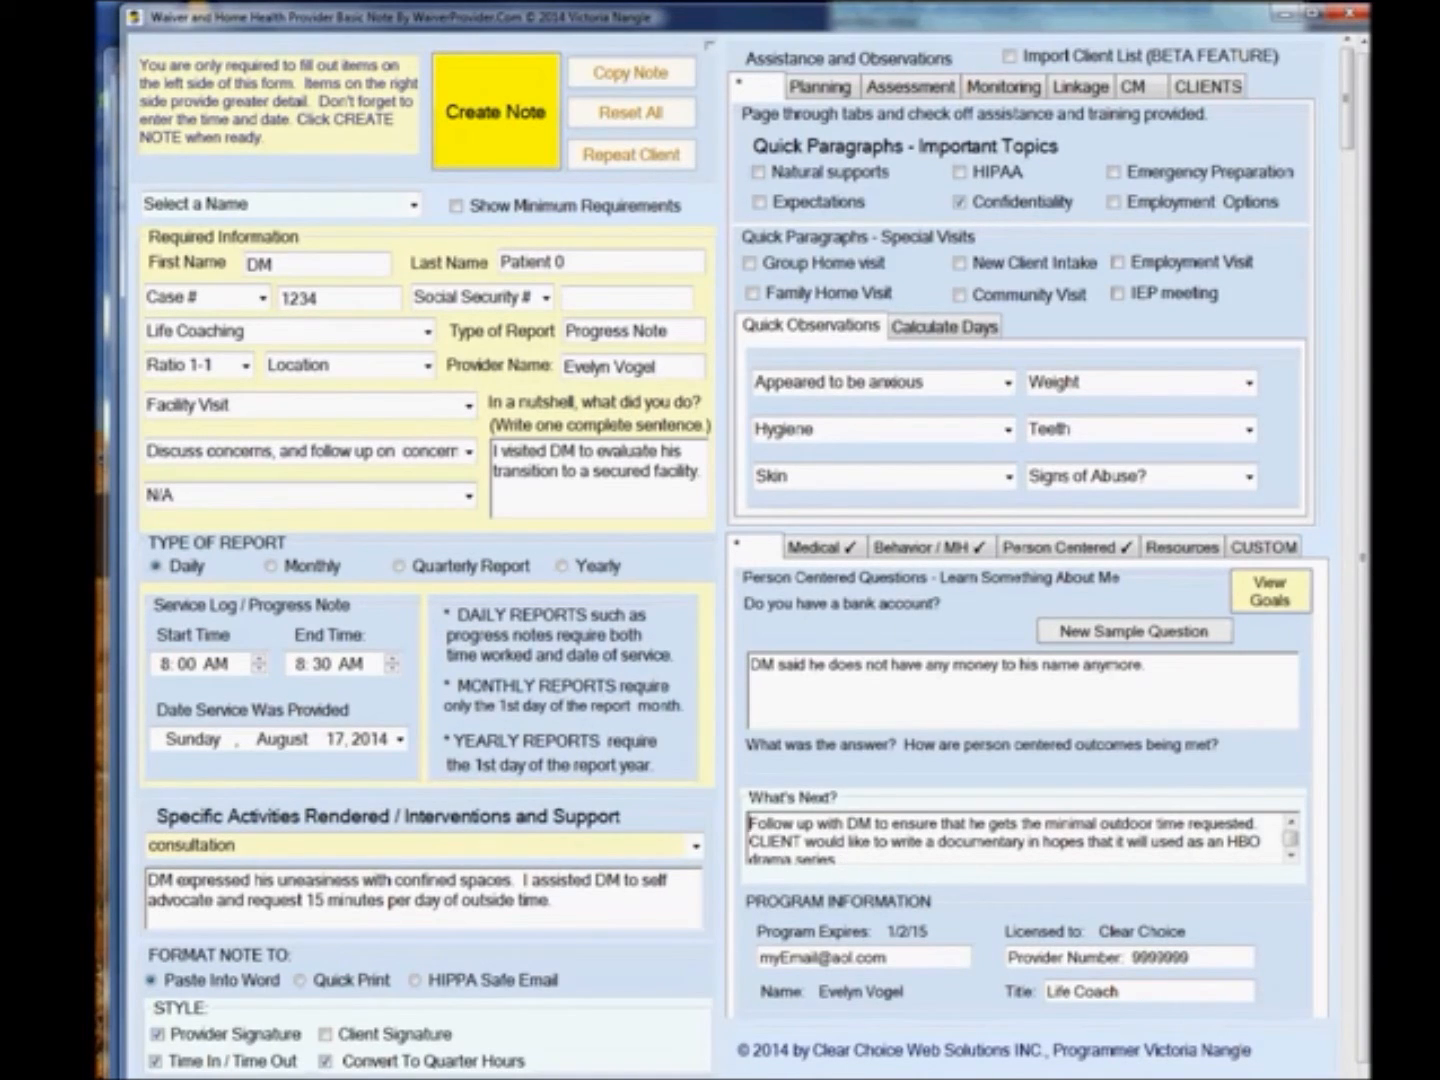
Add the custom sentence 'CLIENT hopes to one day return to society after treatment.' in the paragraph builder.
click(1264, 548)
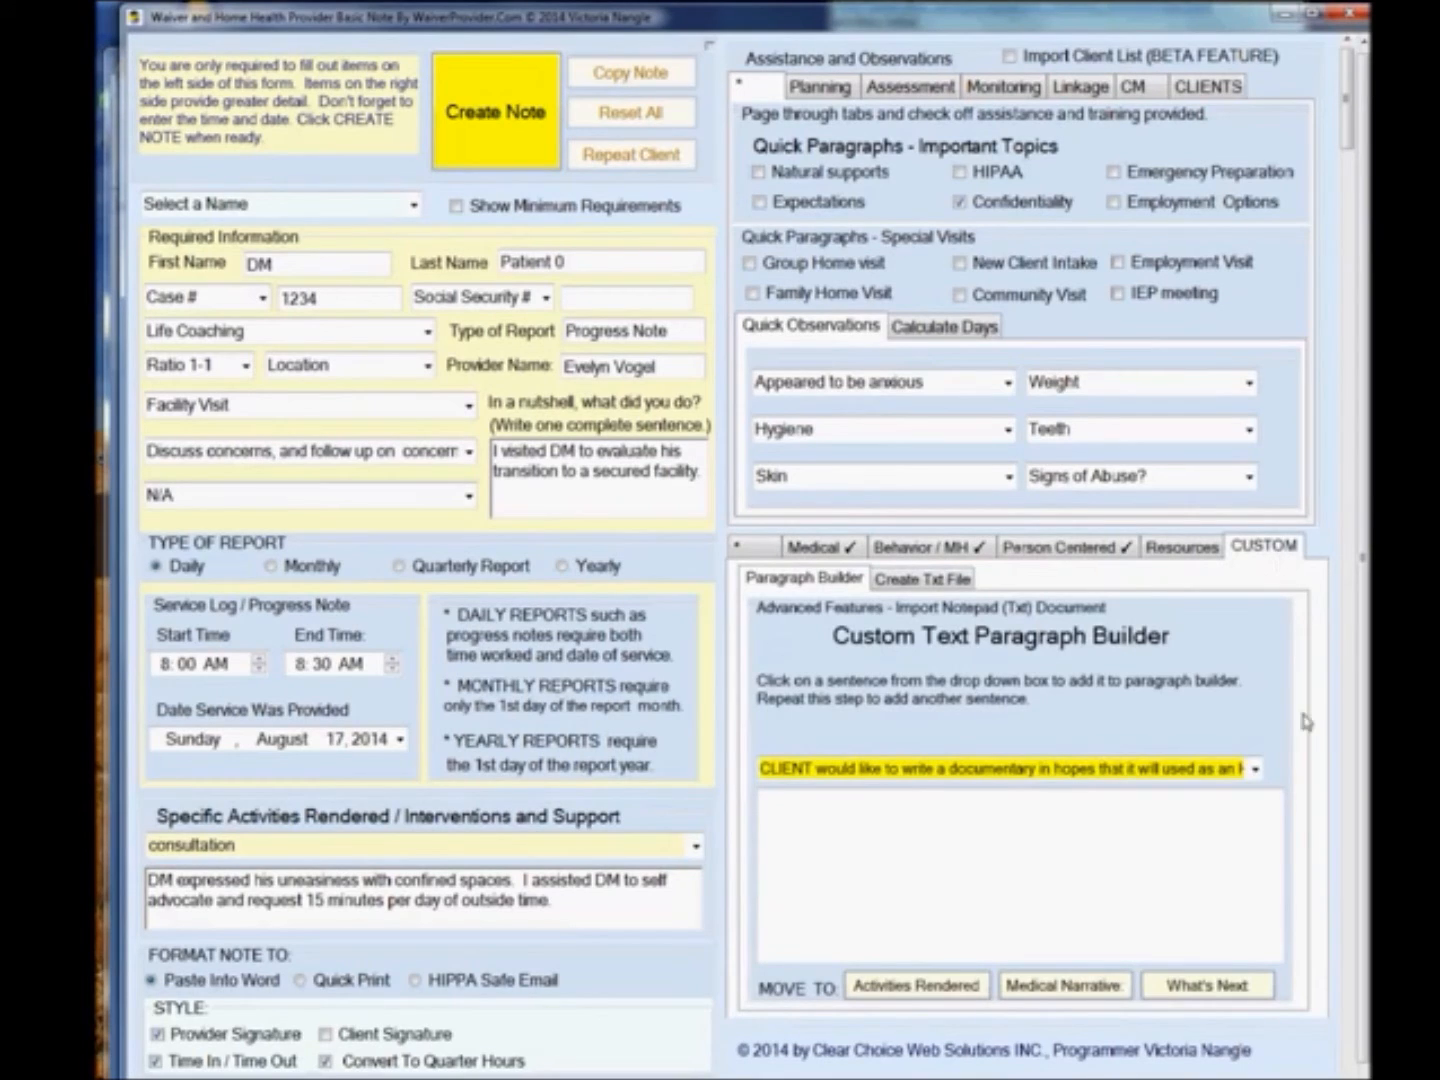
click(1255, 769)
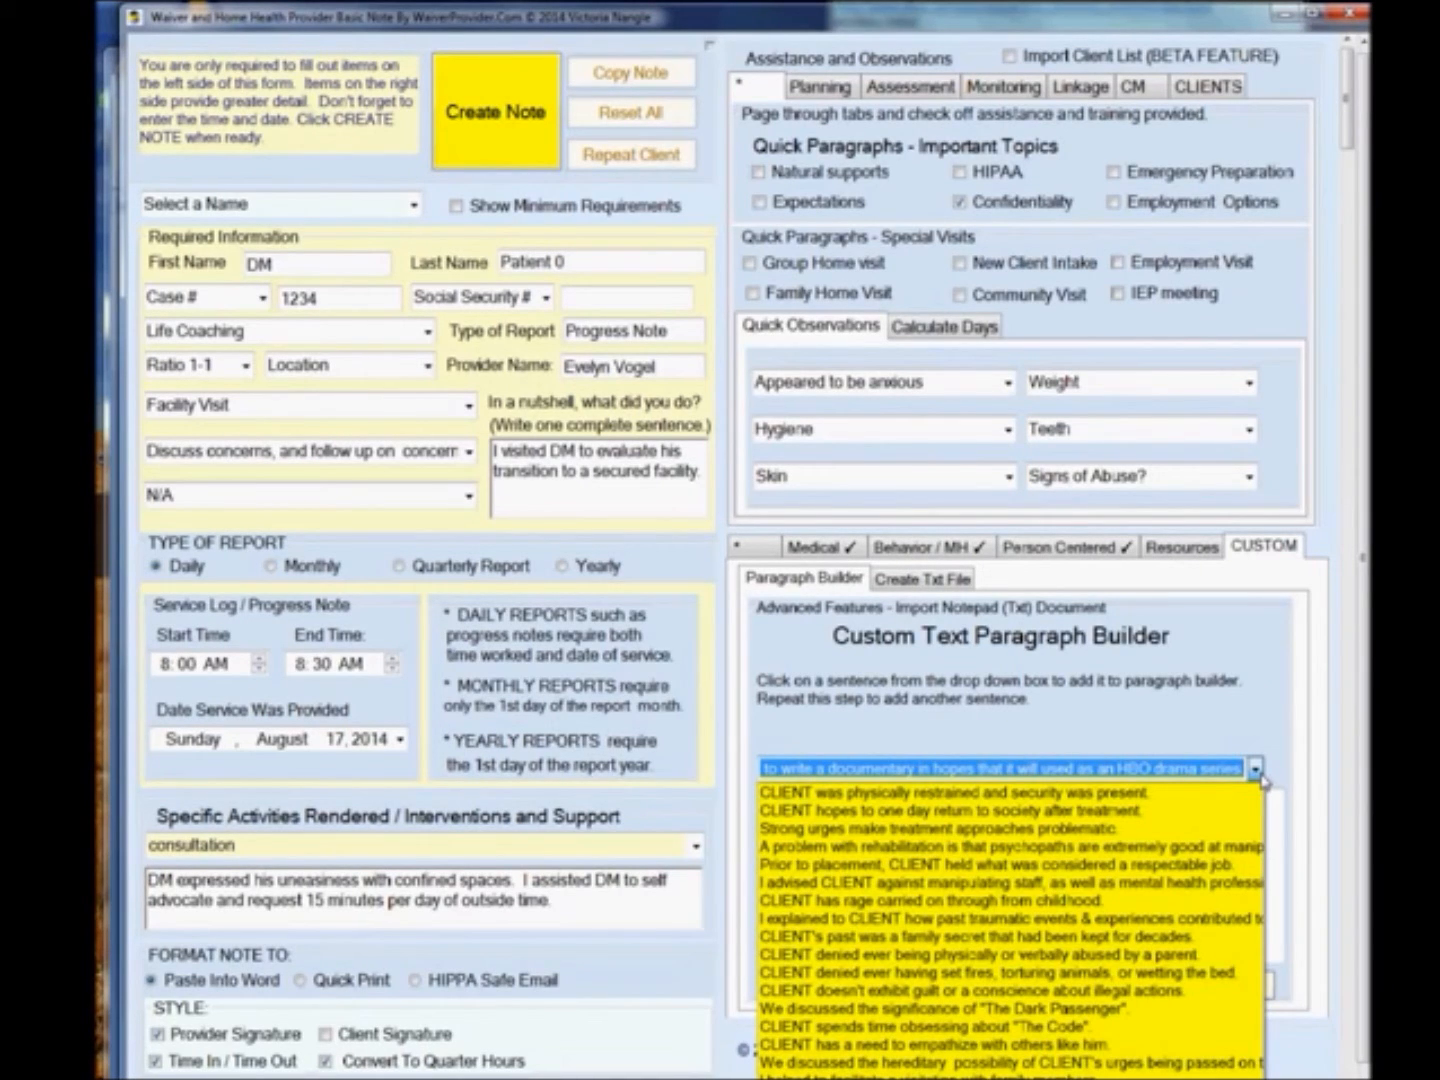
click(1133, 813)
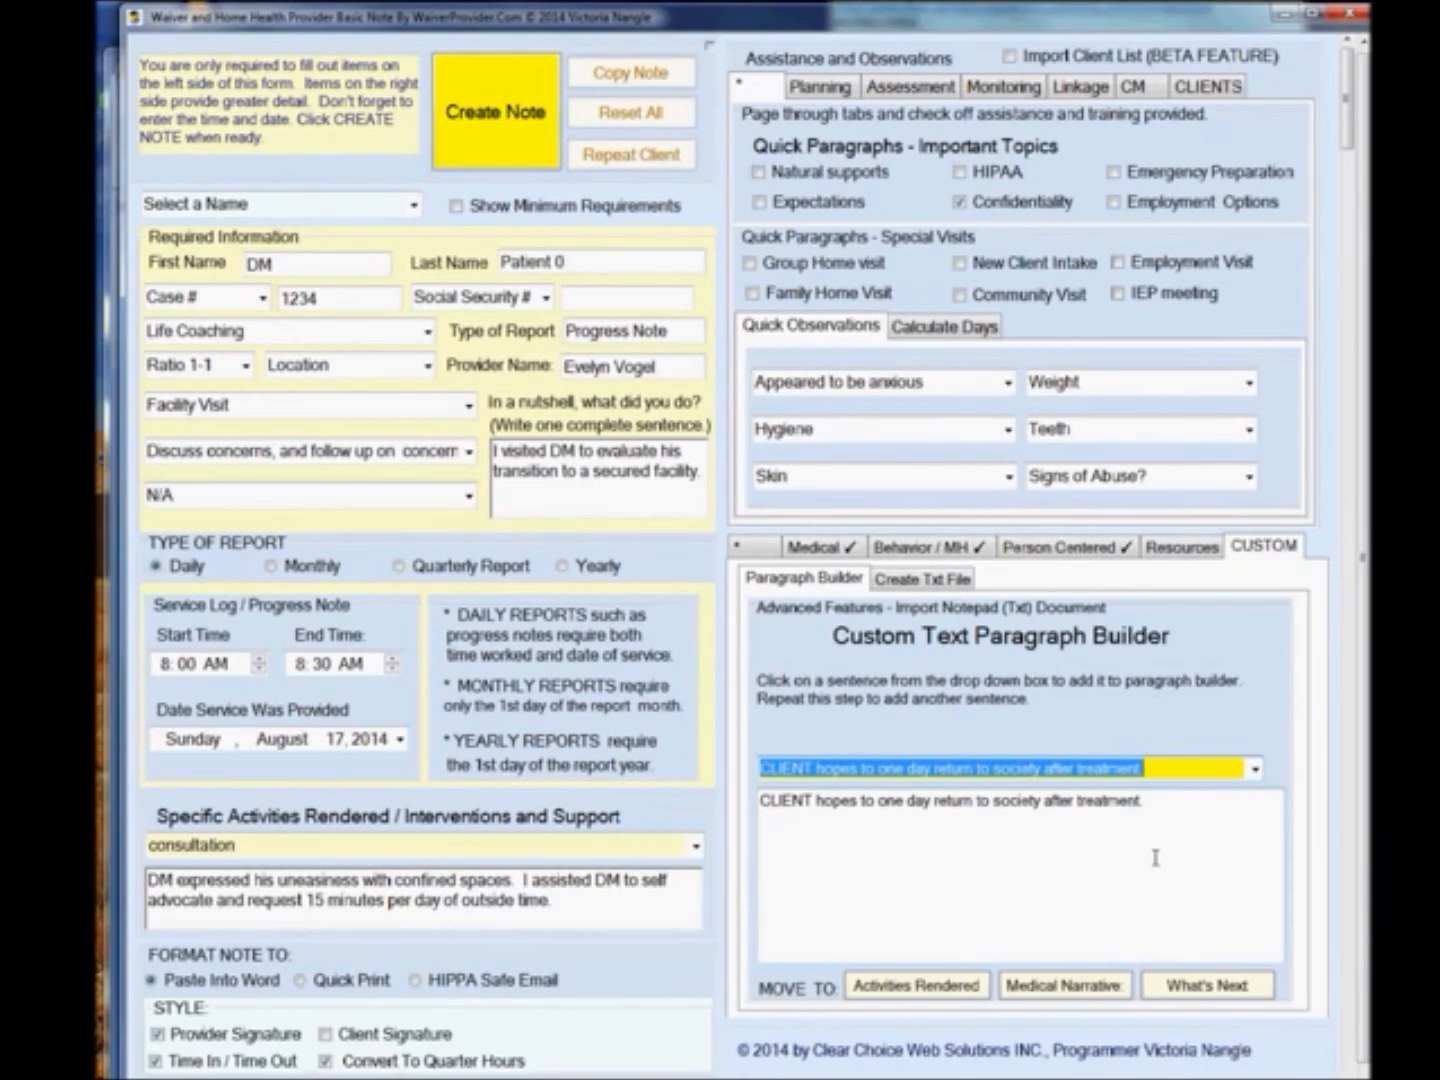
Try to create the note, then set the Location to Facility Visit.
click(478, 140)
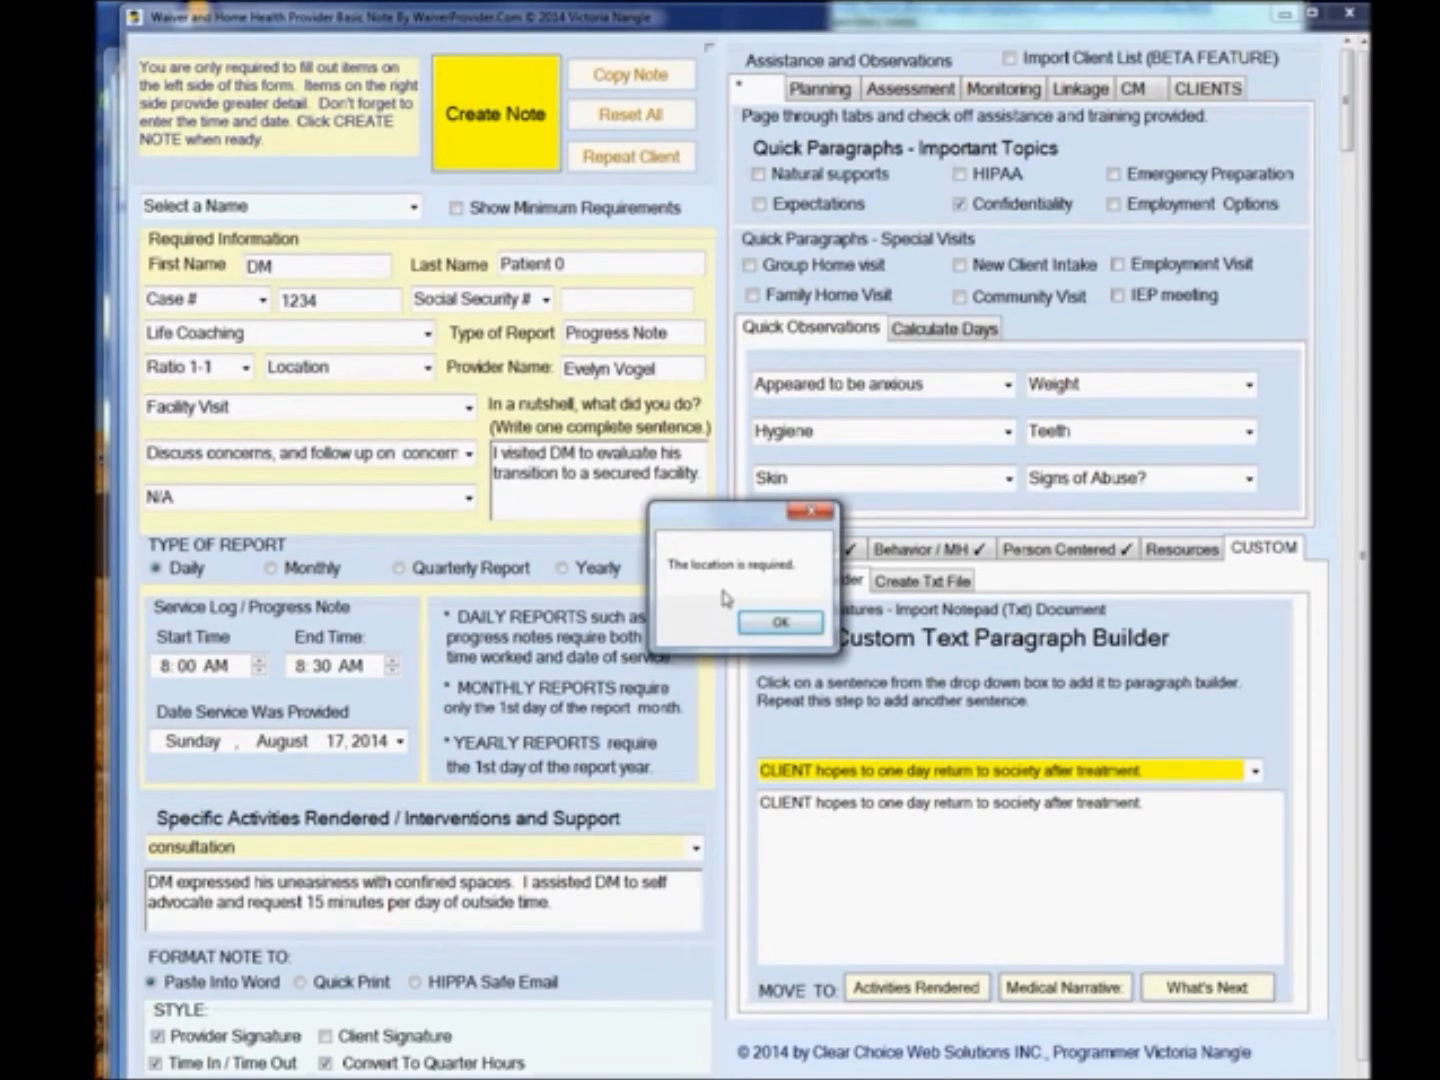
click(781, 624)
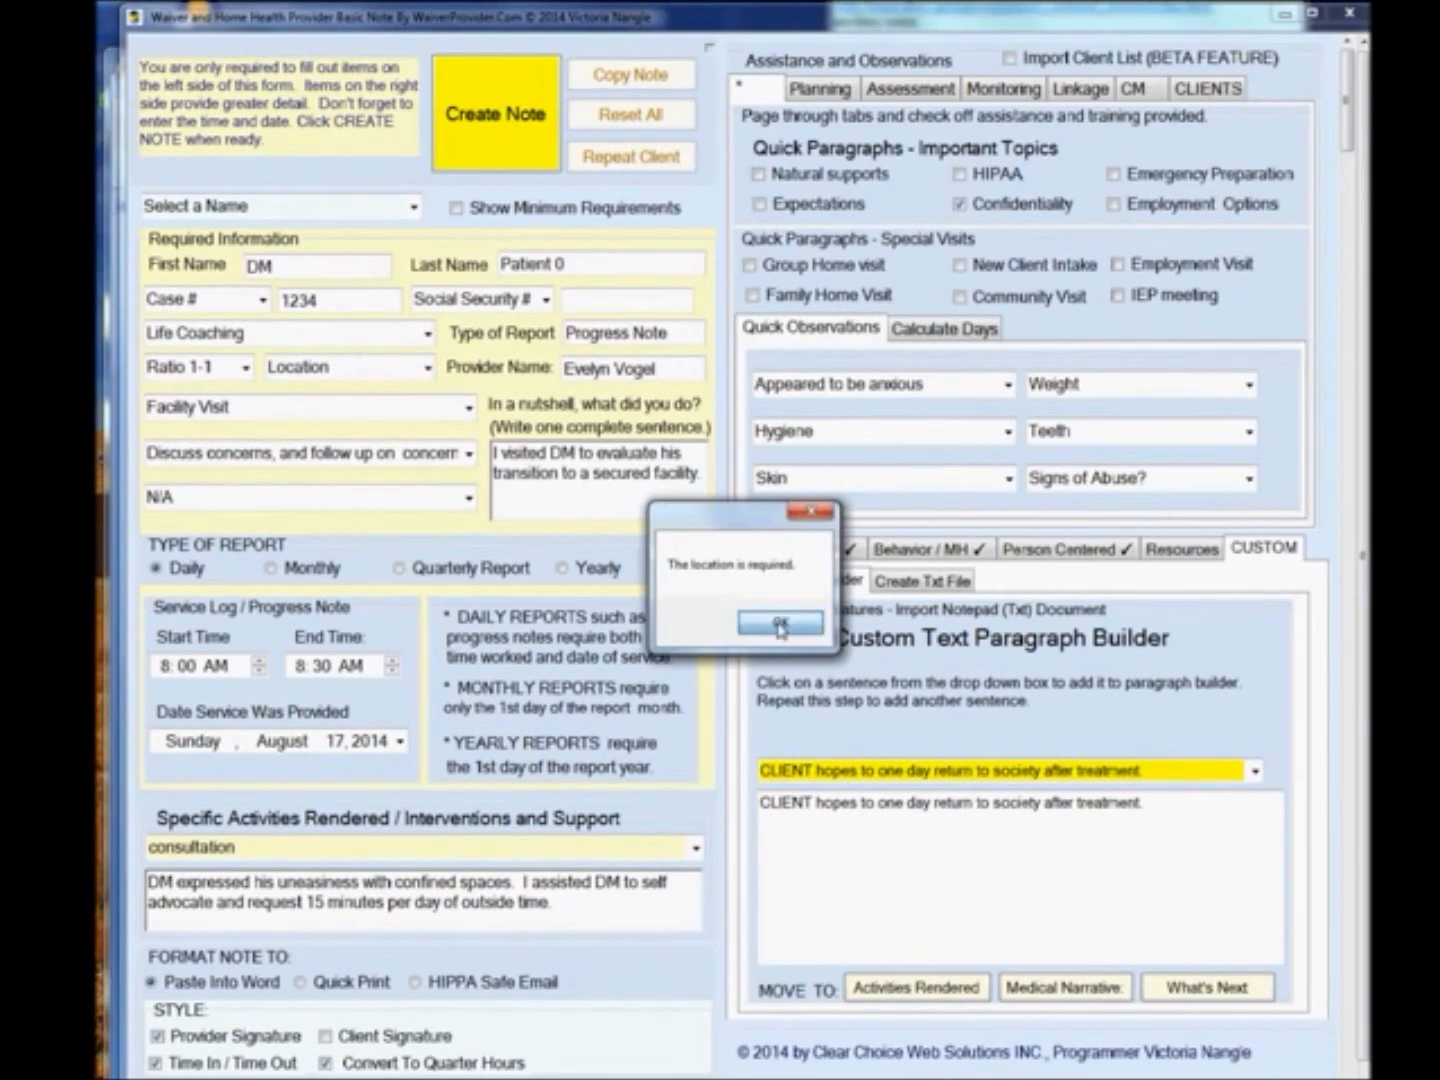
click(428, 368)
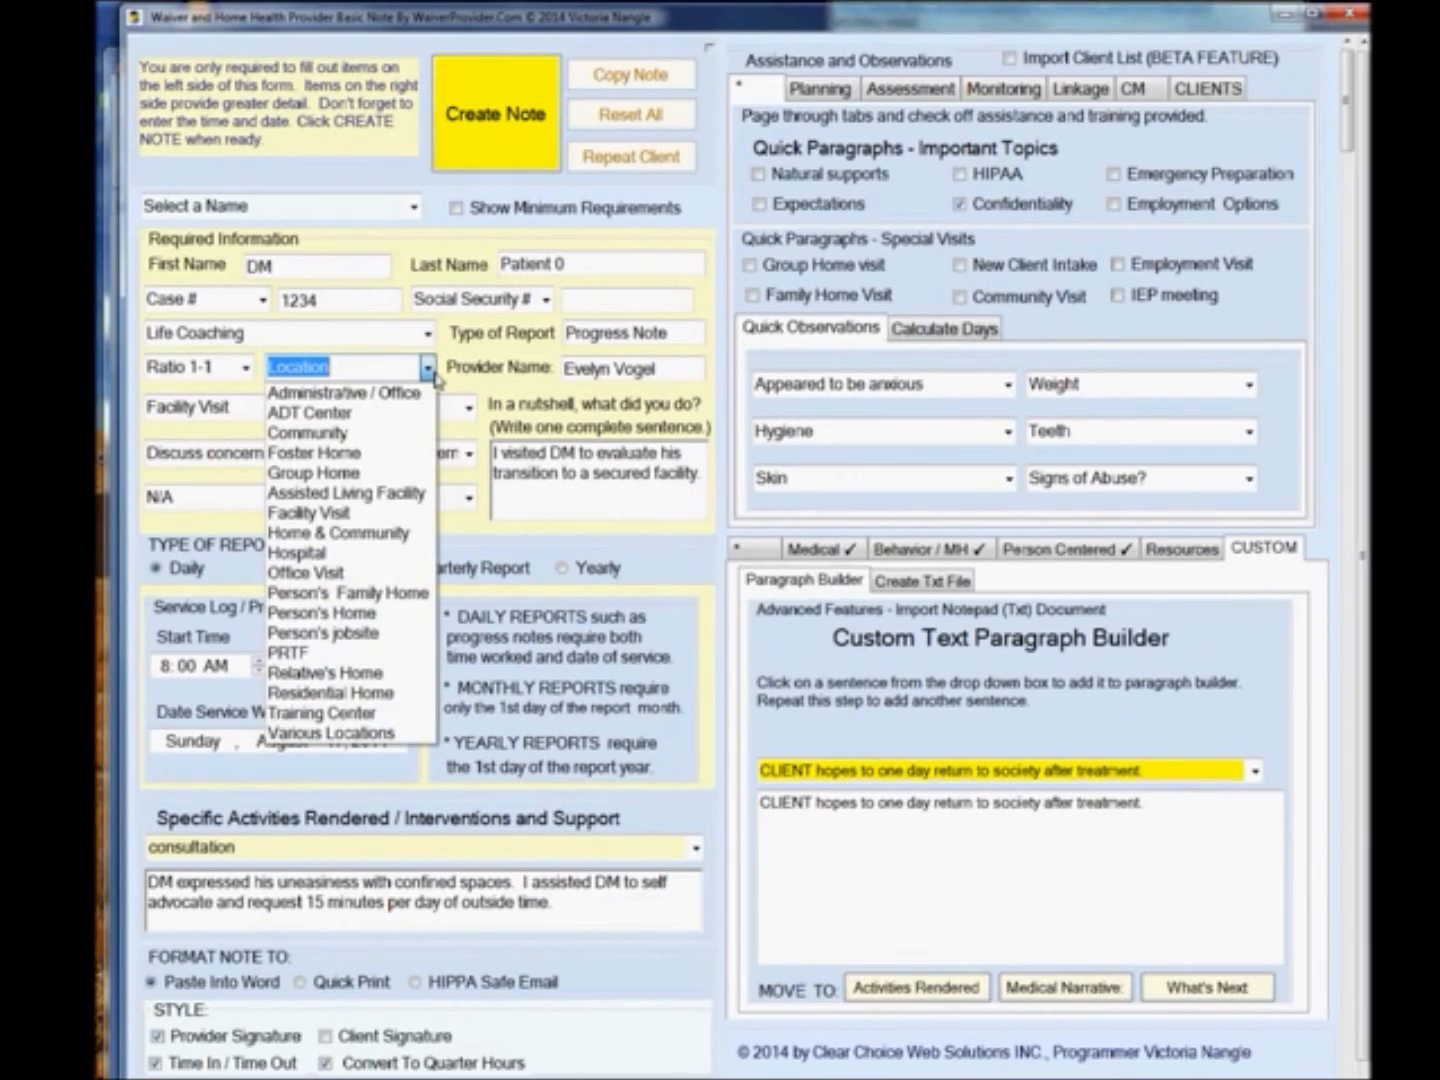
click(392, 512)
Create the progress note, close its preview, and copy the note.
click(497, 140)
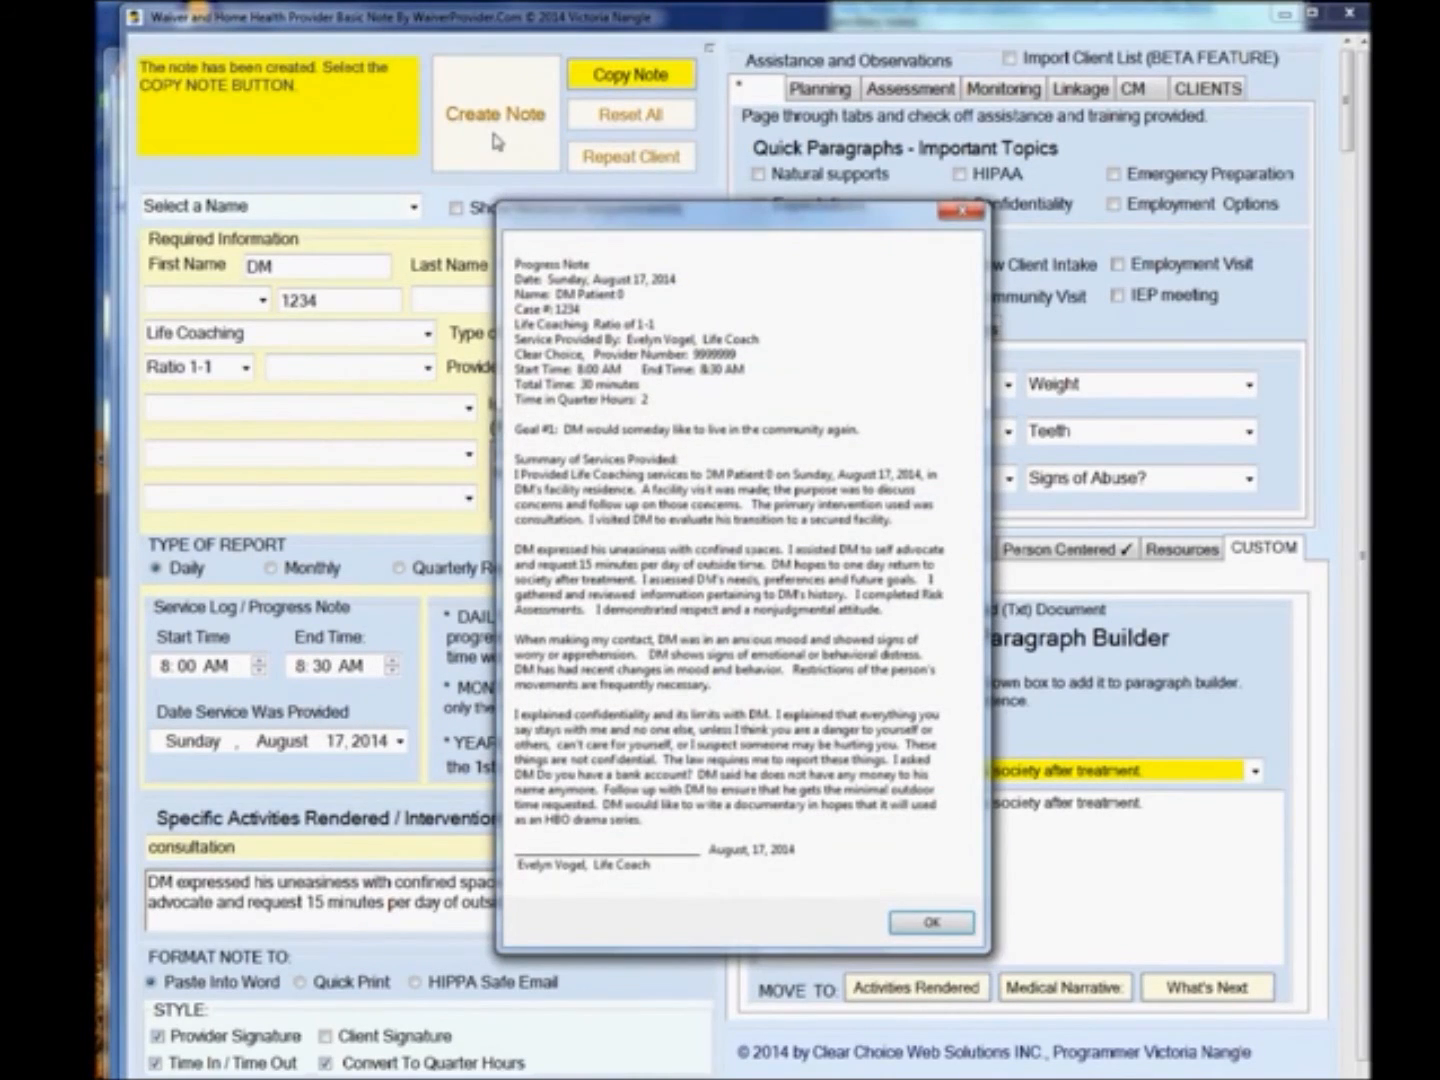
click(925, 923)
click(319, 1074)
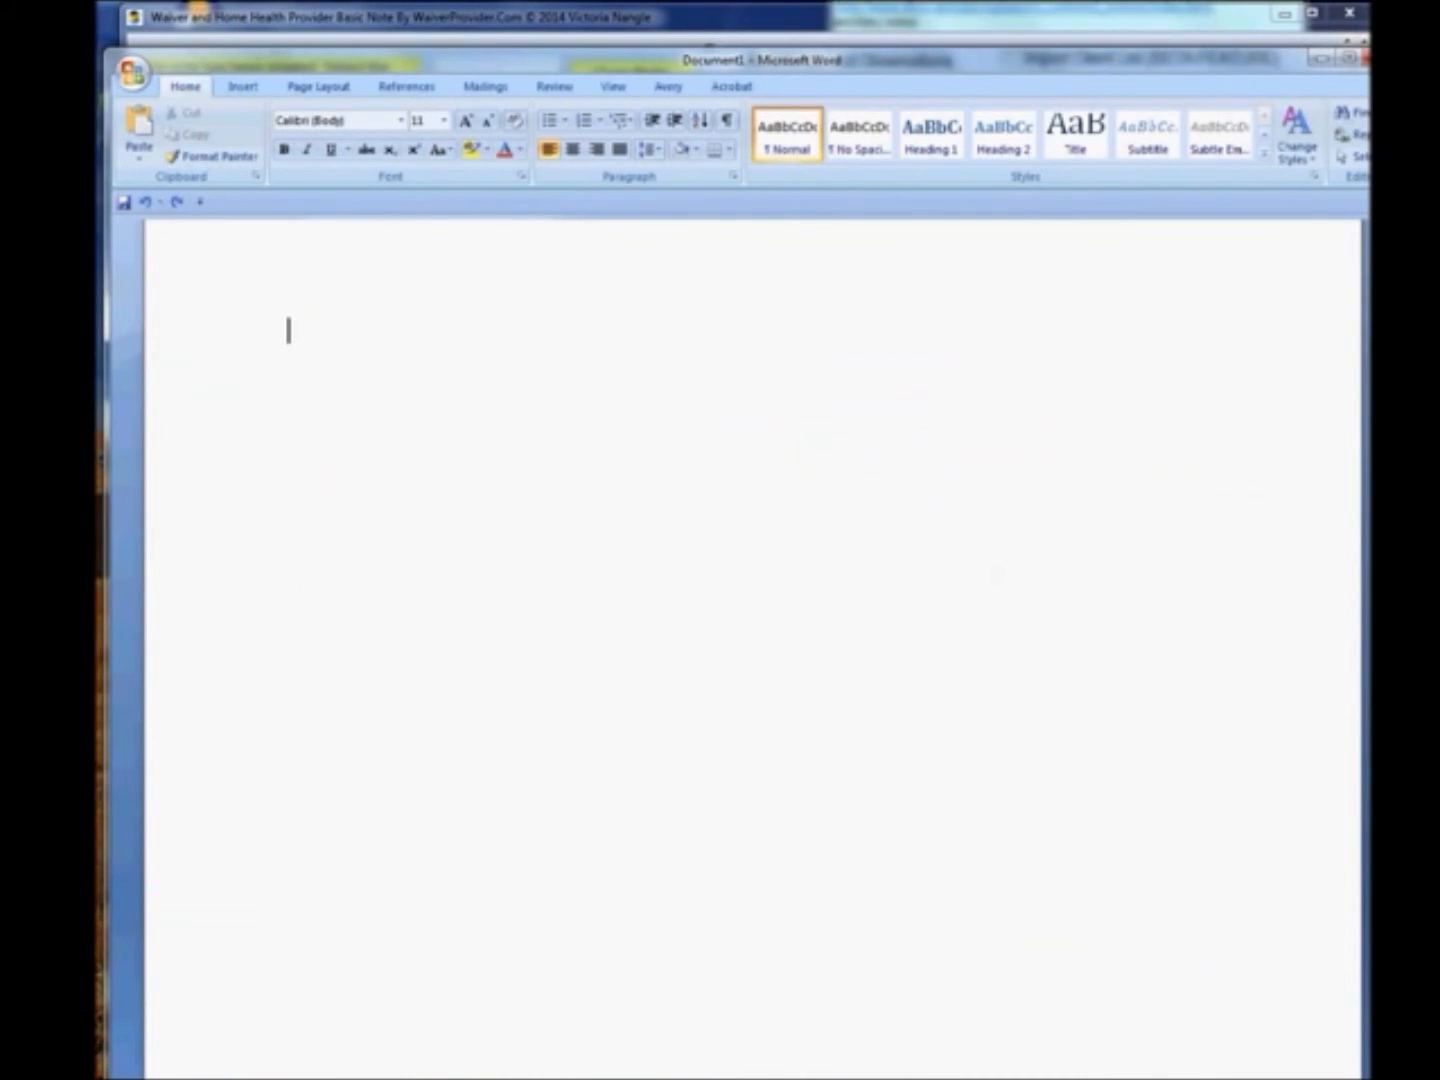
click(420, 1076)
click(617, 77)
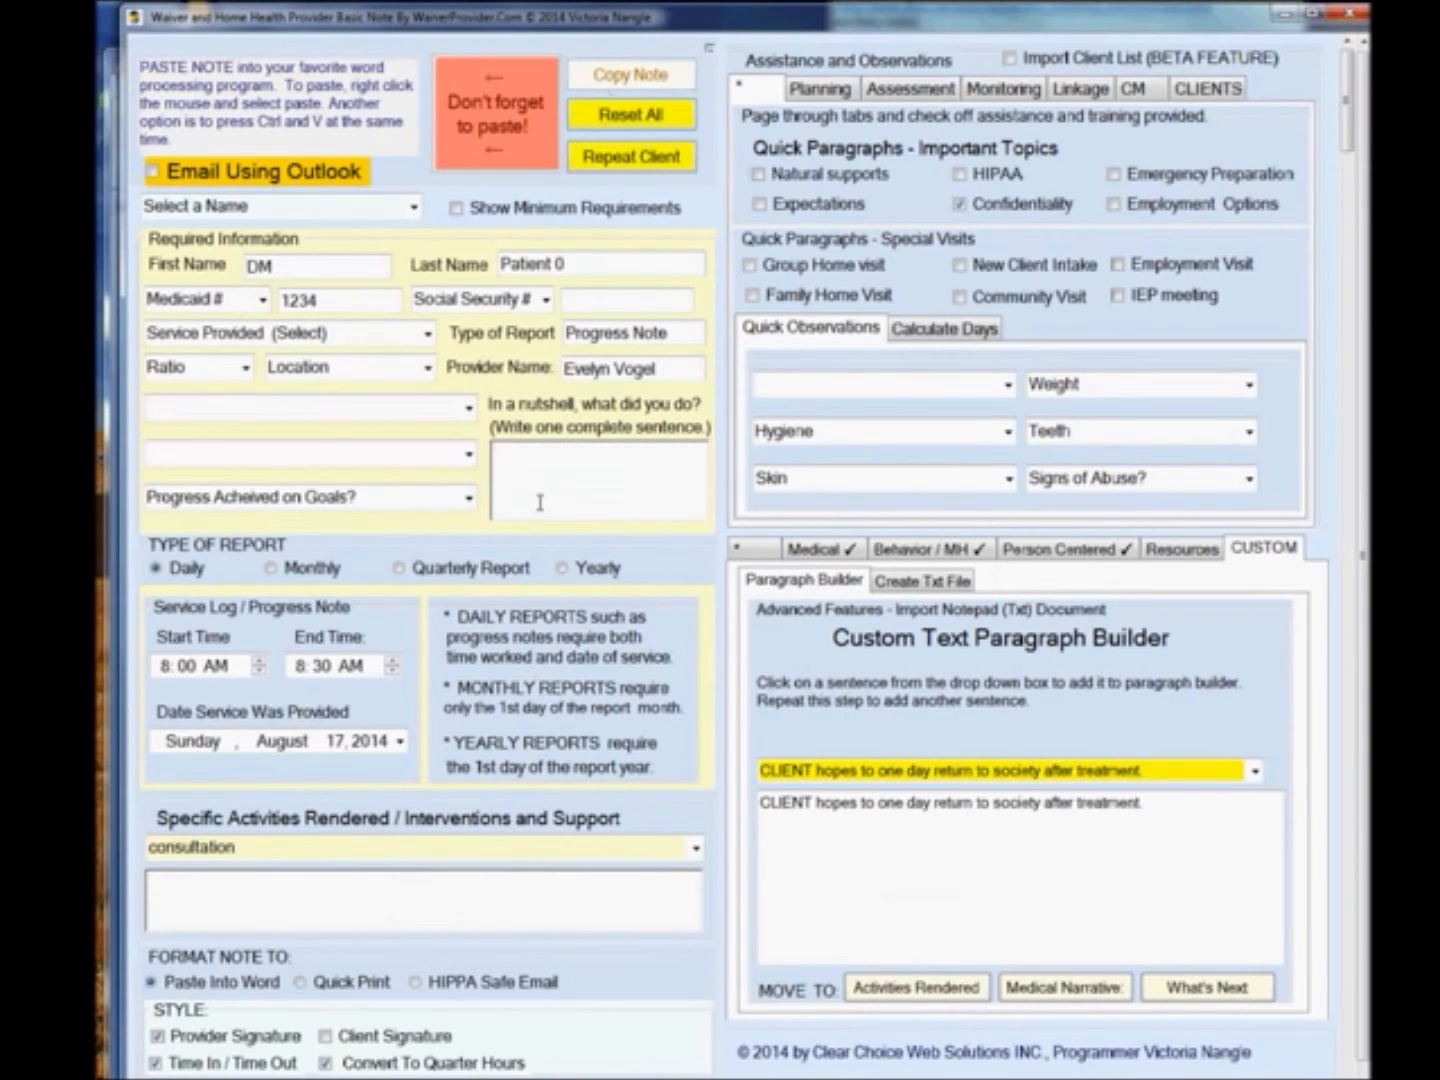
Switch to the blank Word document and paste the copied progress note.
click(319, 1074)
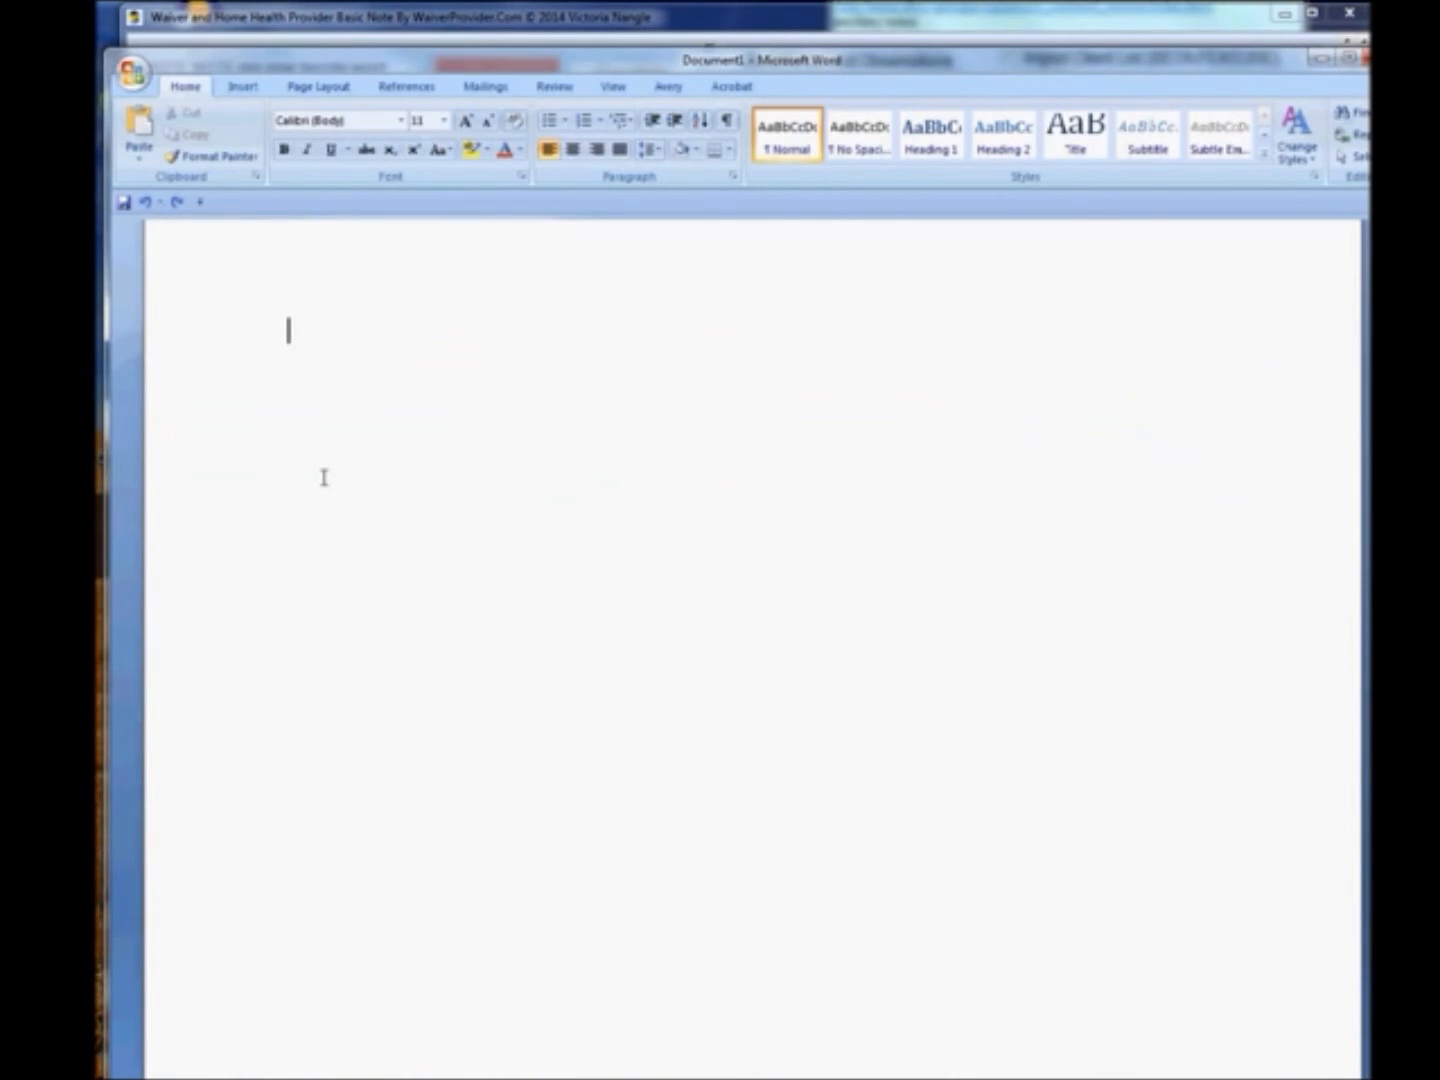
right_click(324, 477)
click(374, 536)
scroll(420, 606, up, 5)
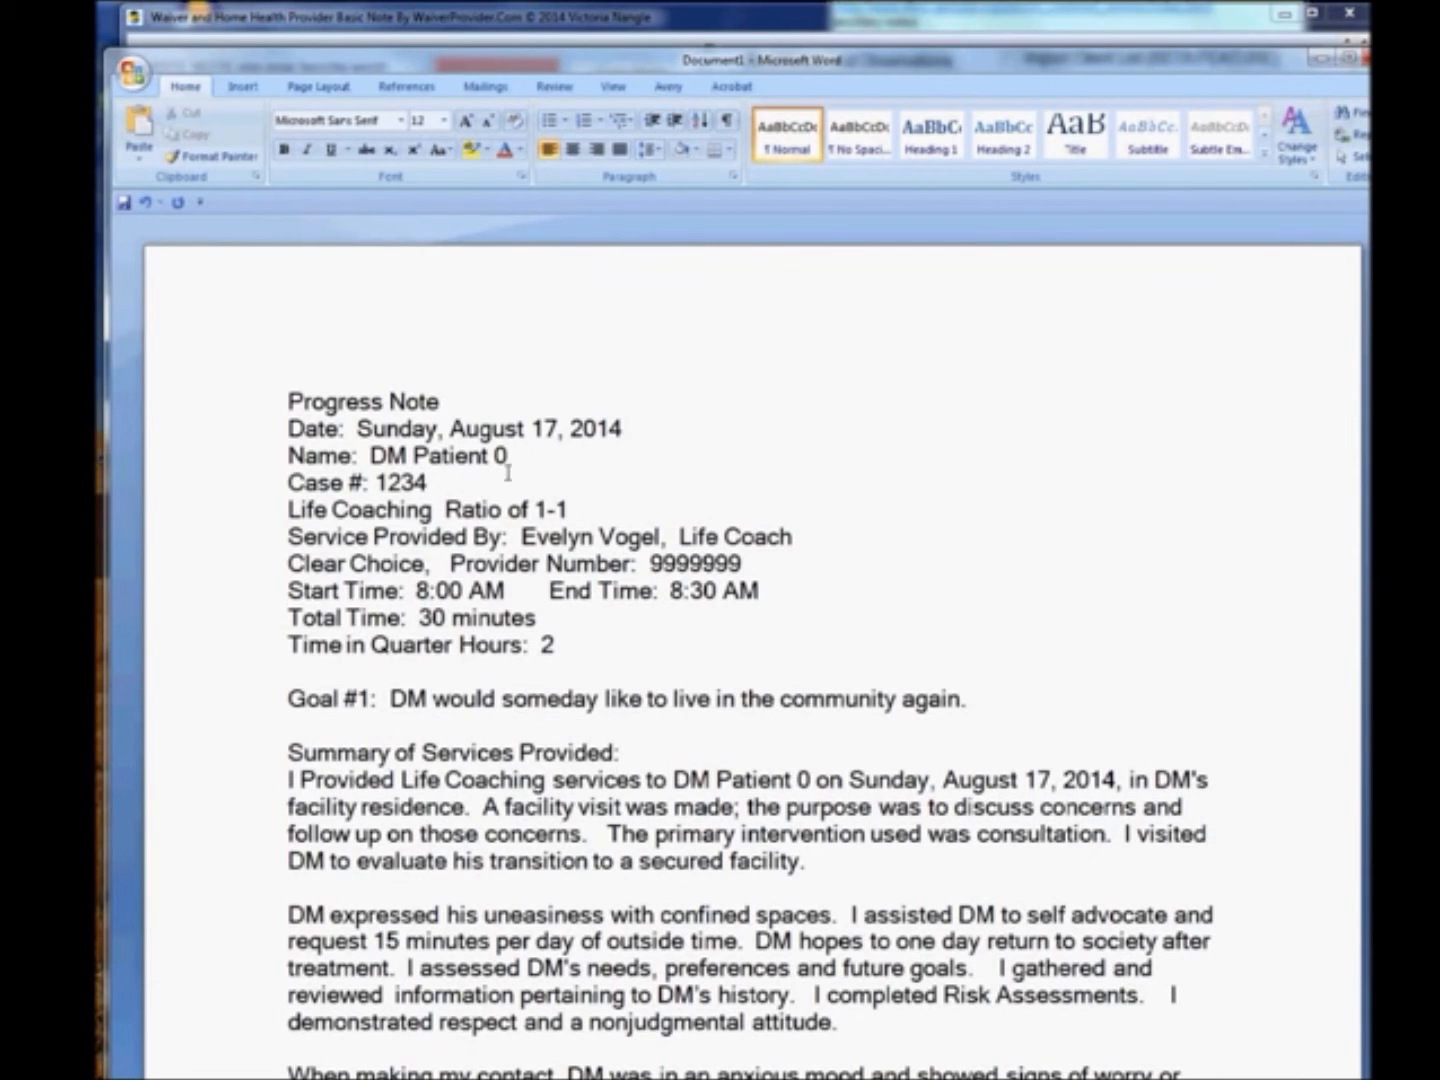
scroll(566, 464, down, 1)
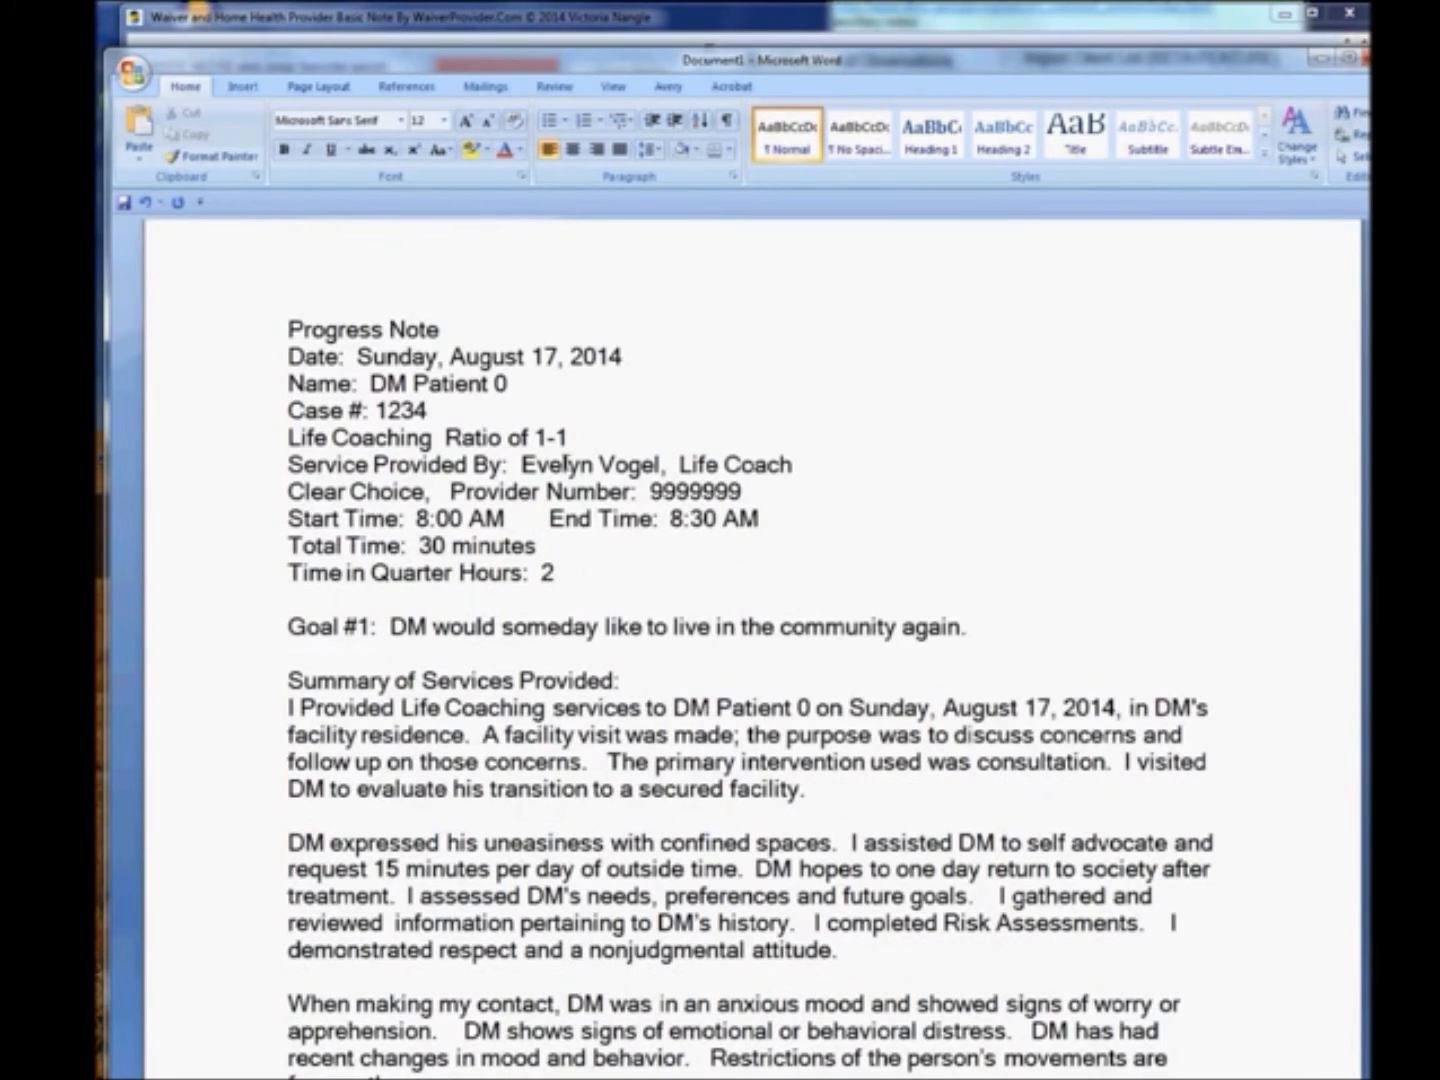
Scroll through the pasted progress note in the Word document to review it.
scroll(566, 464, down, 1)
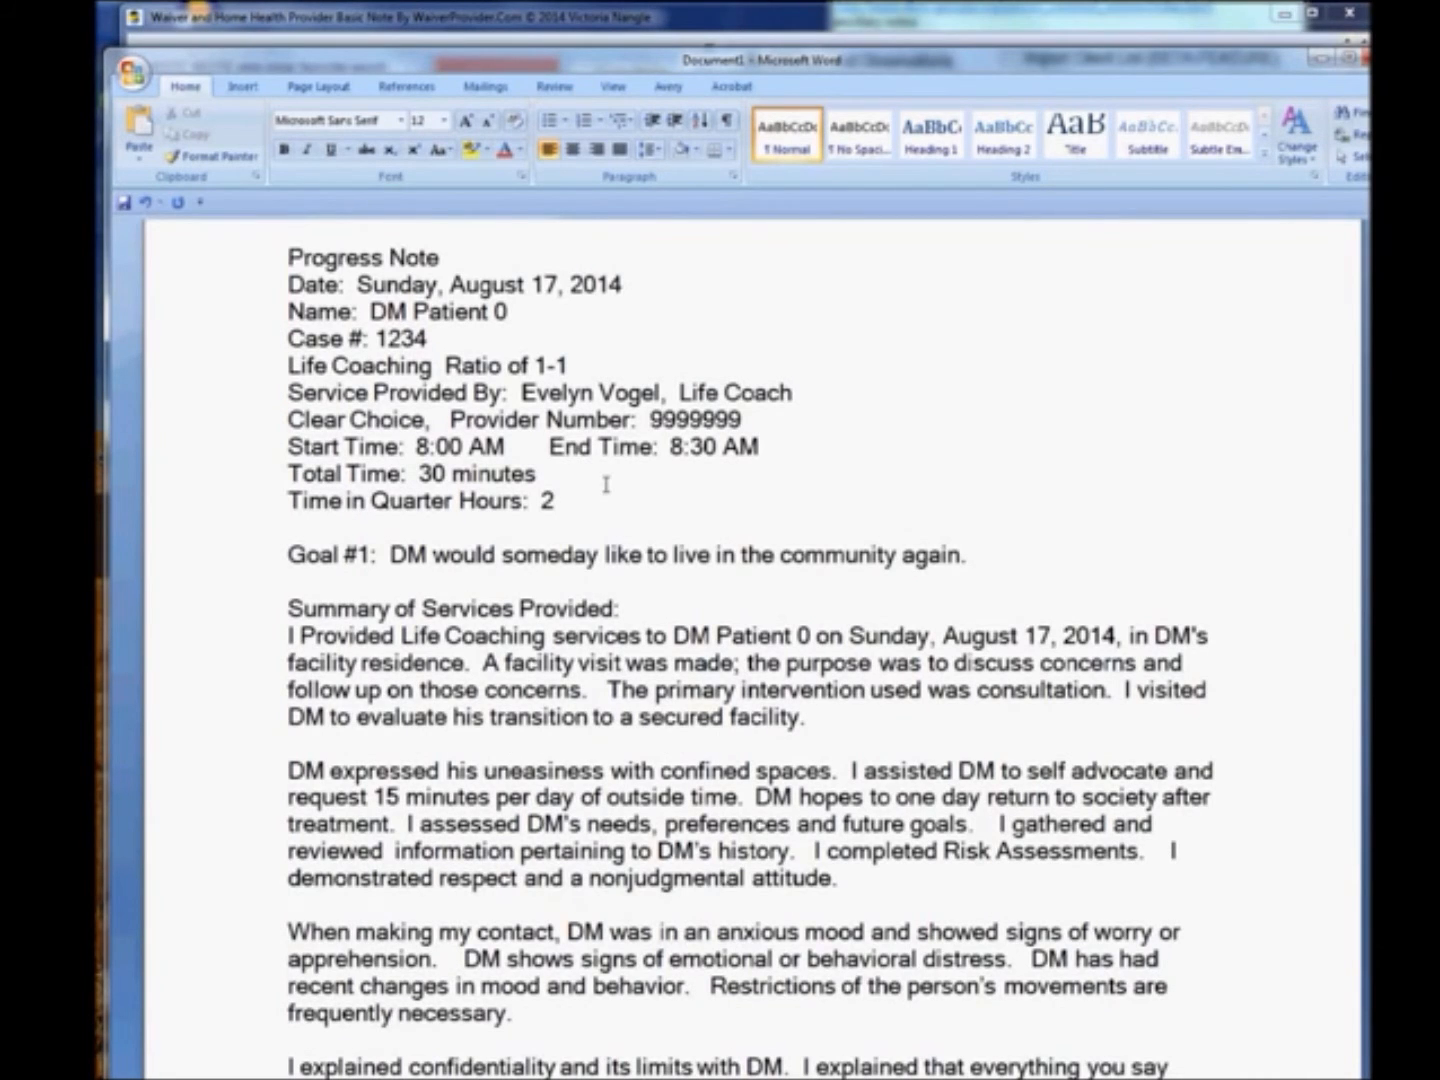
scroll(606, 484, down, 1)
scroll(607, 485, down, 1)
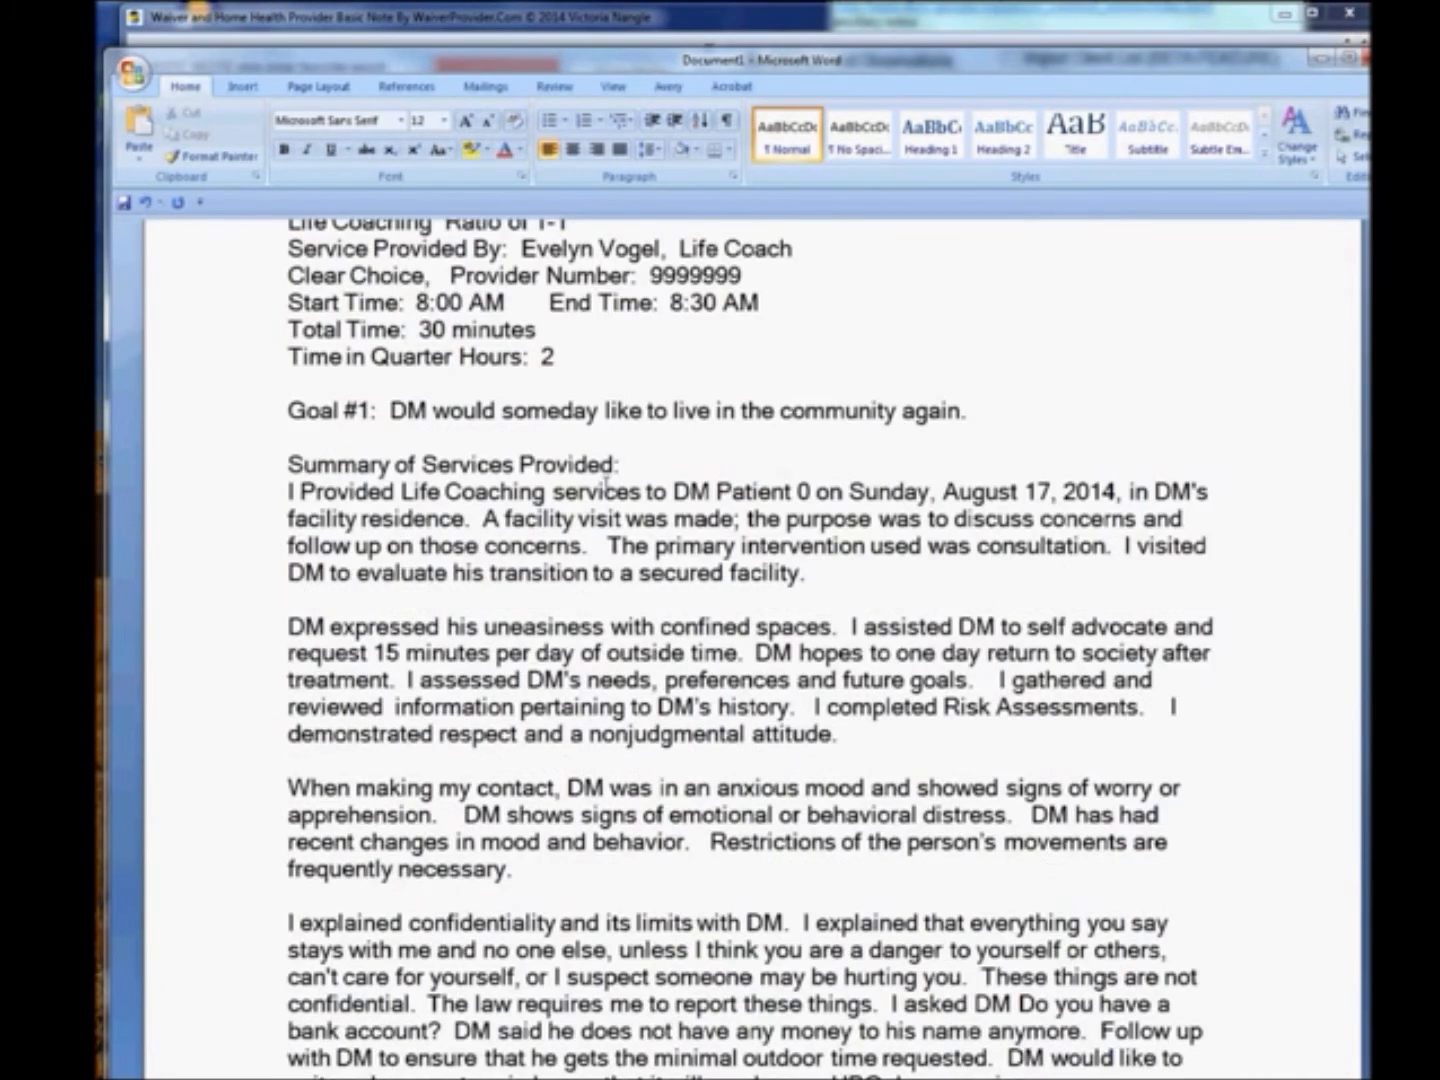
scroll(607, 485, down, 1)
scroll(607, 485, down, 2)
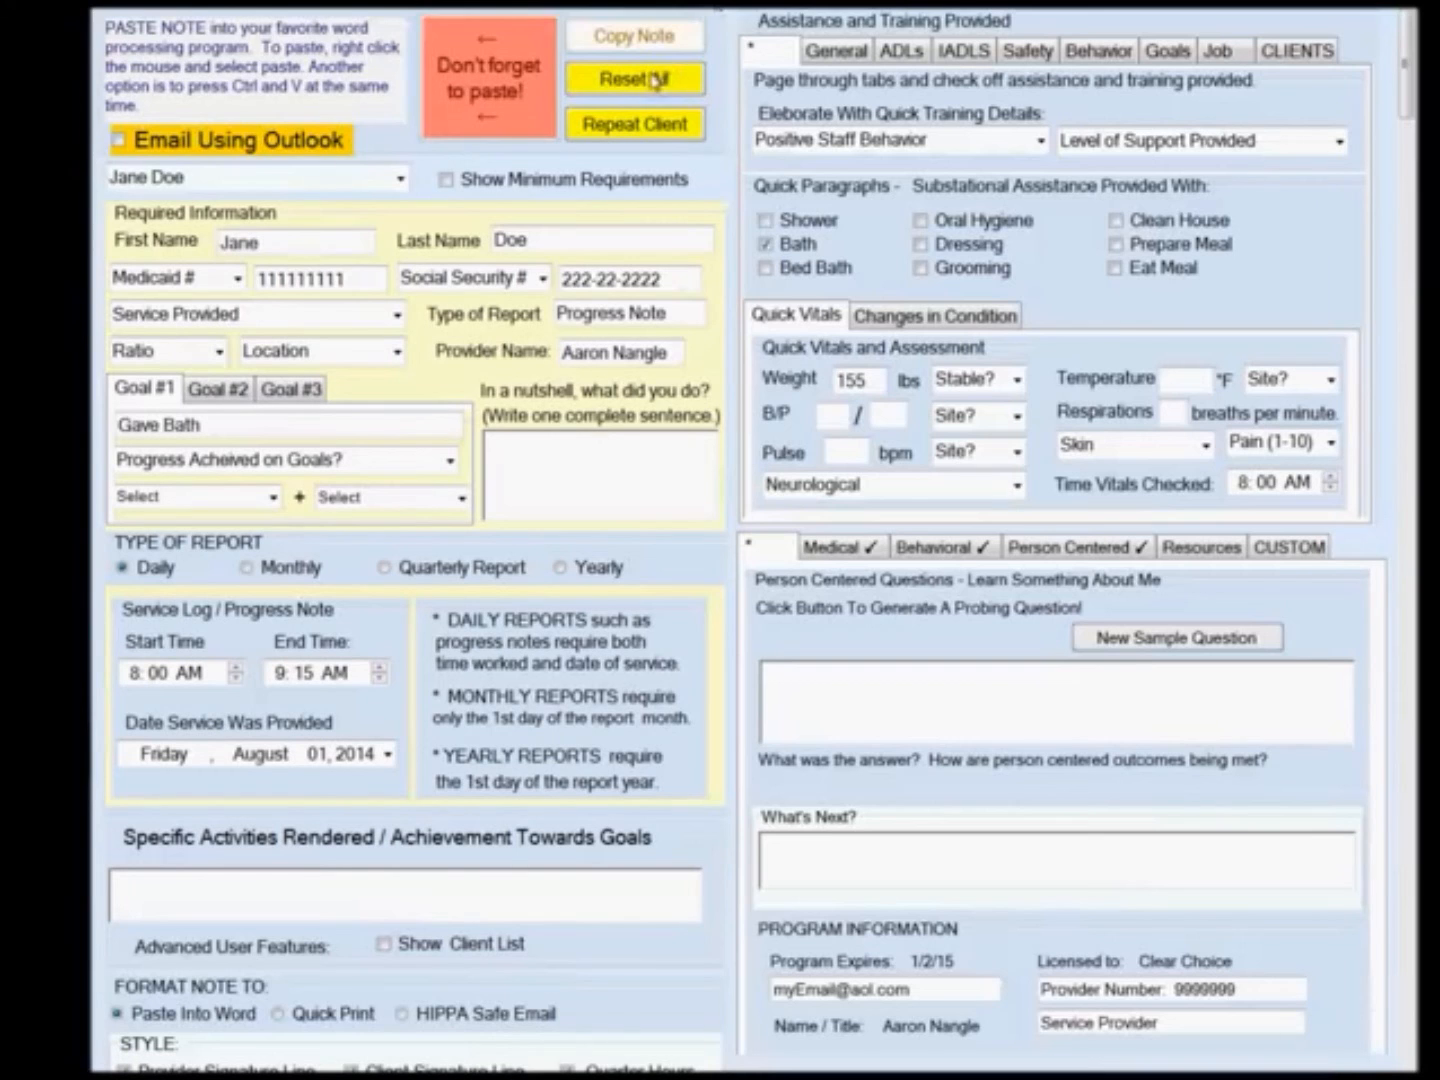
Reset all fields of the note form and select the sample client from the name list.
click(656, 80)
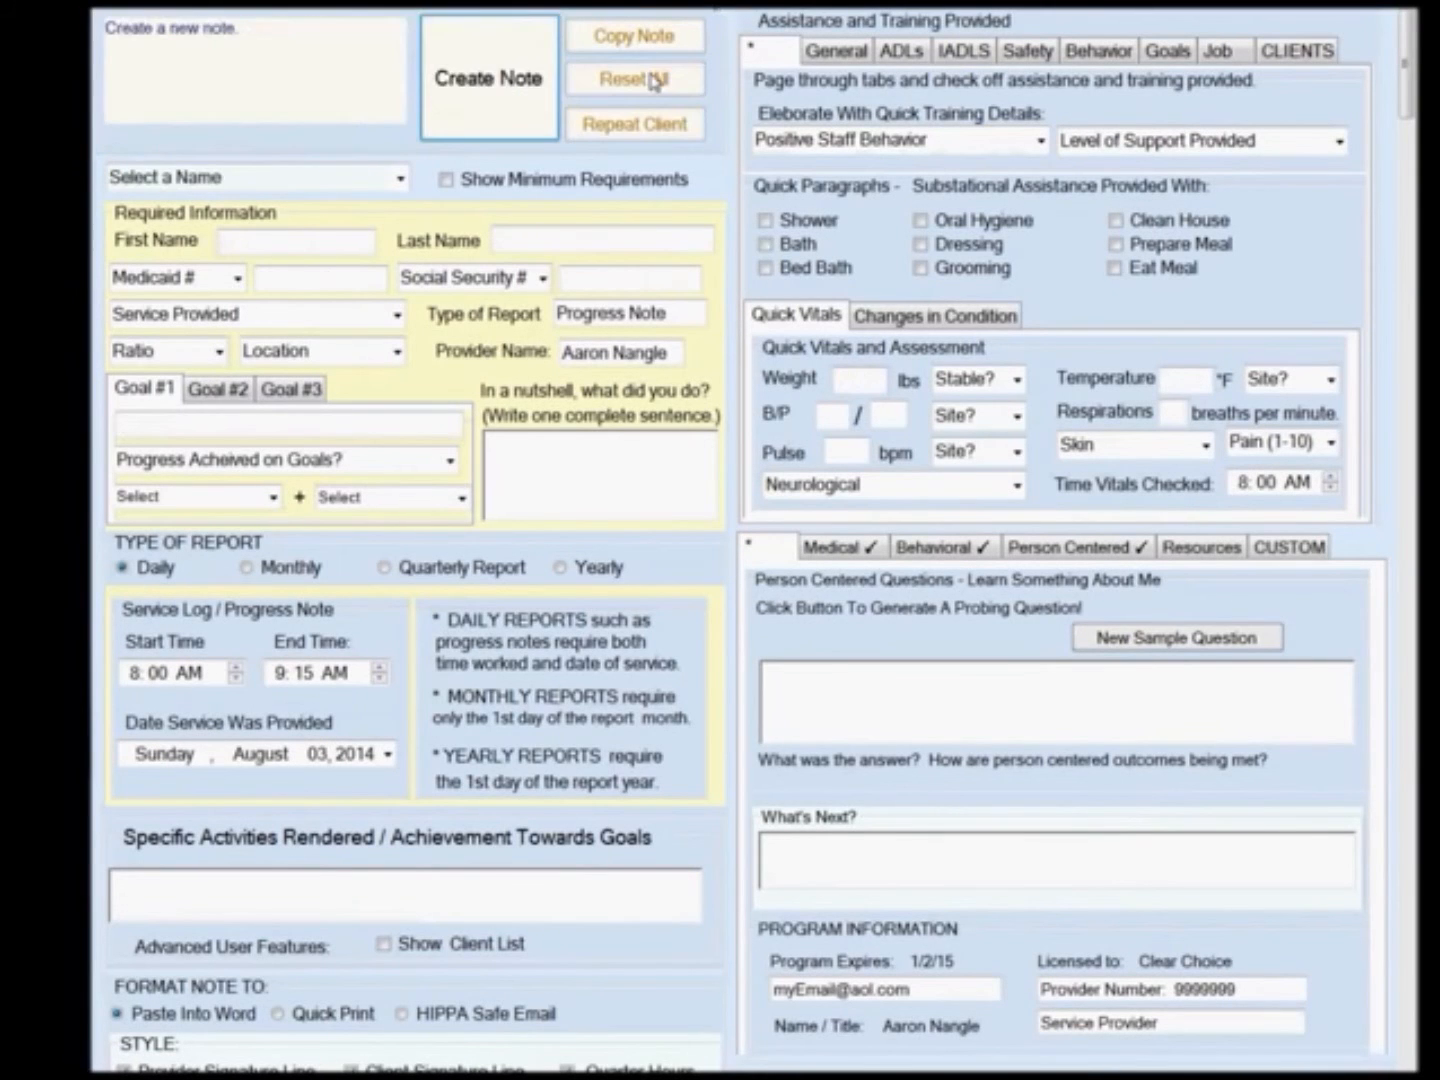
click(400, 178)
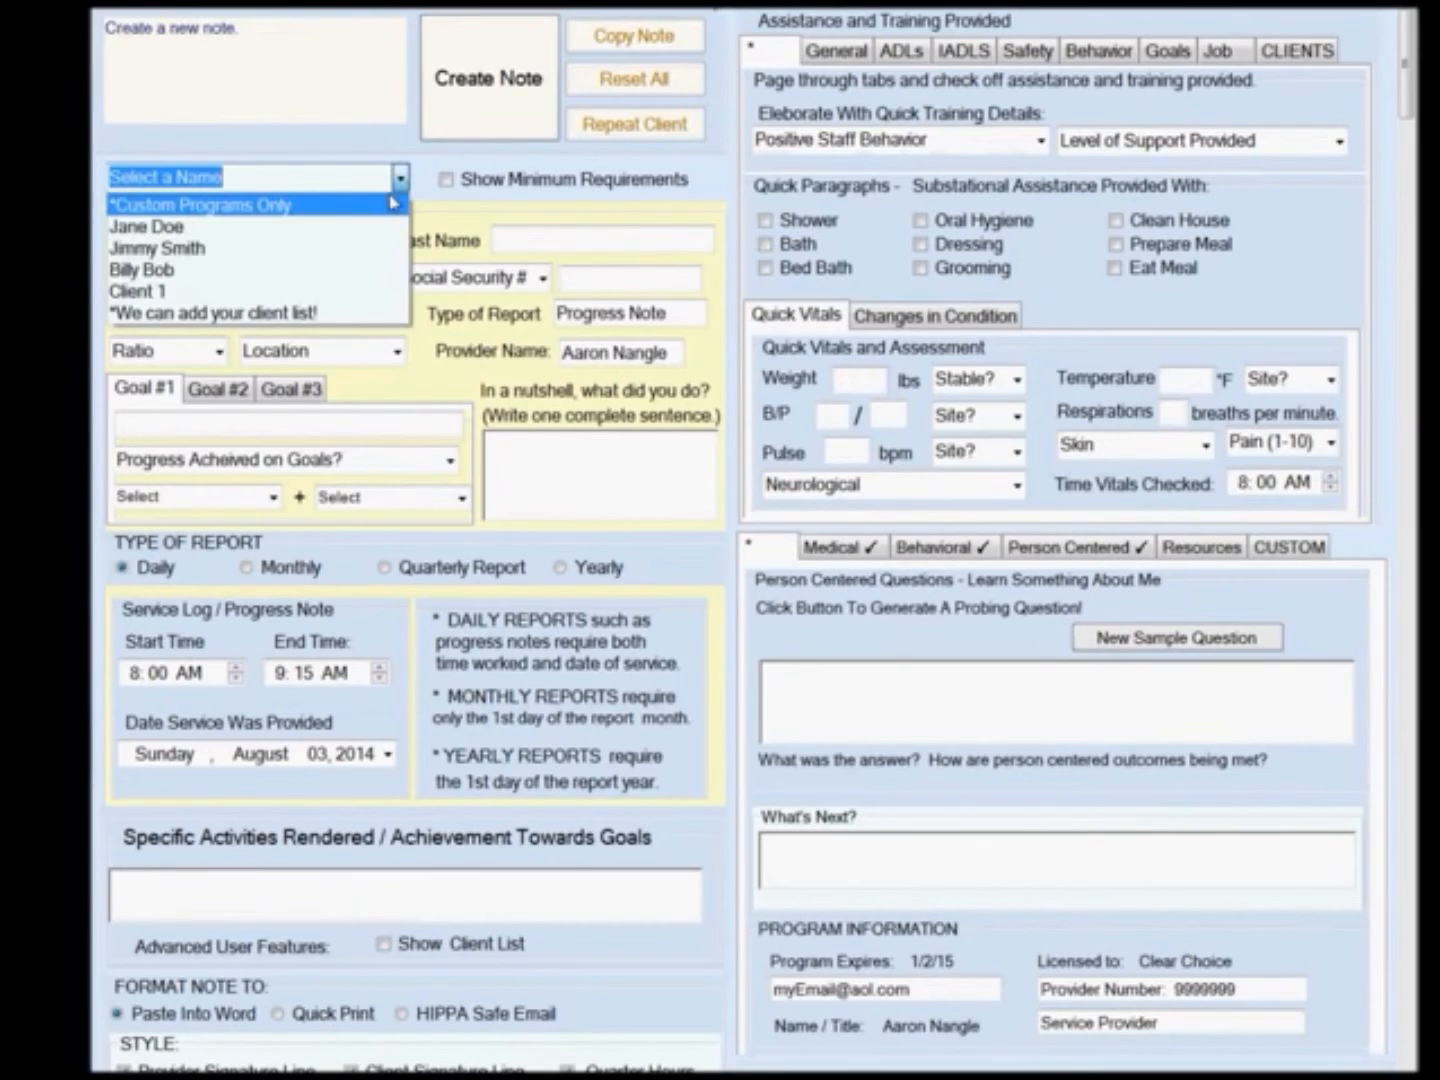
click(375, 226)
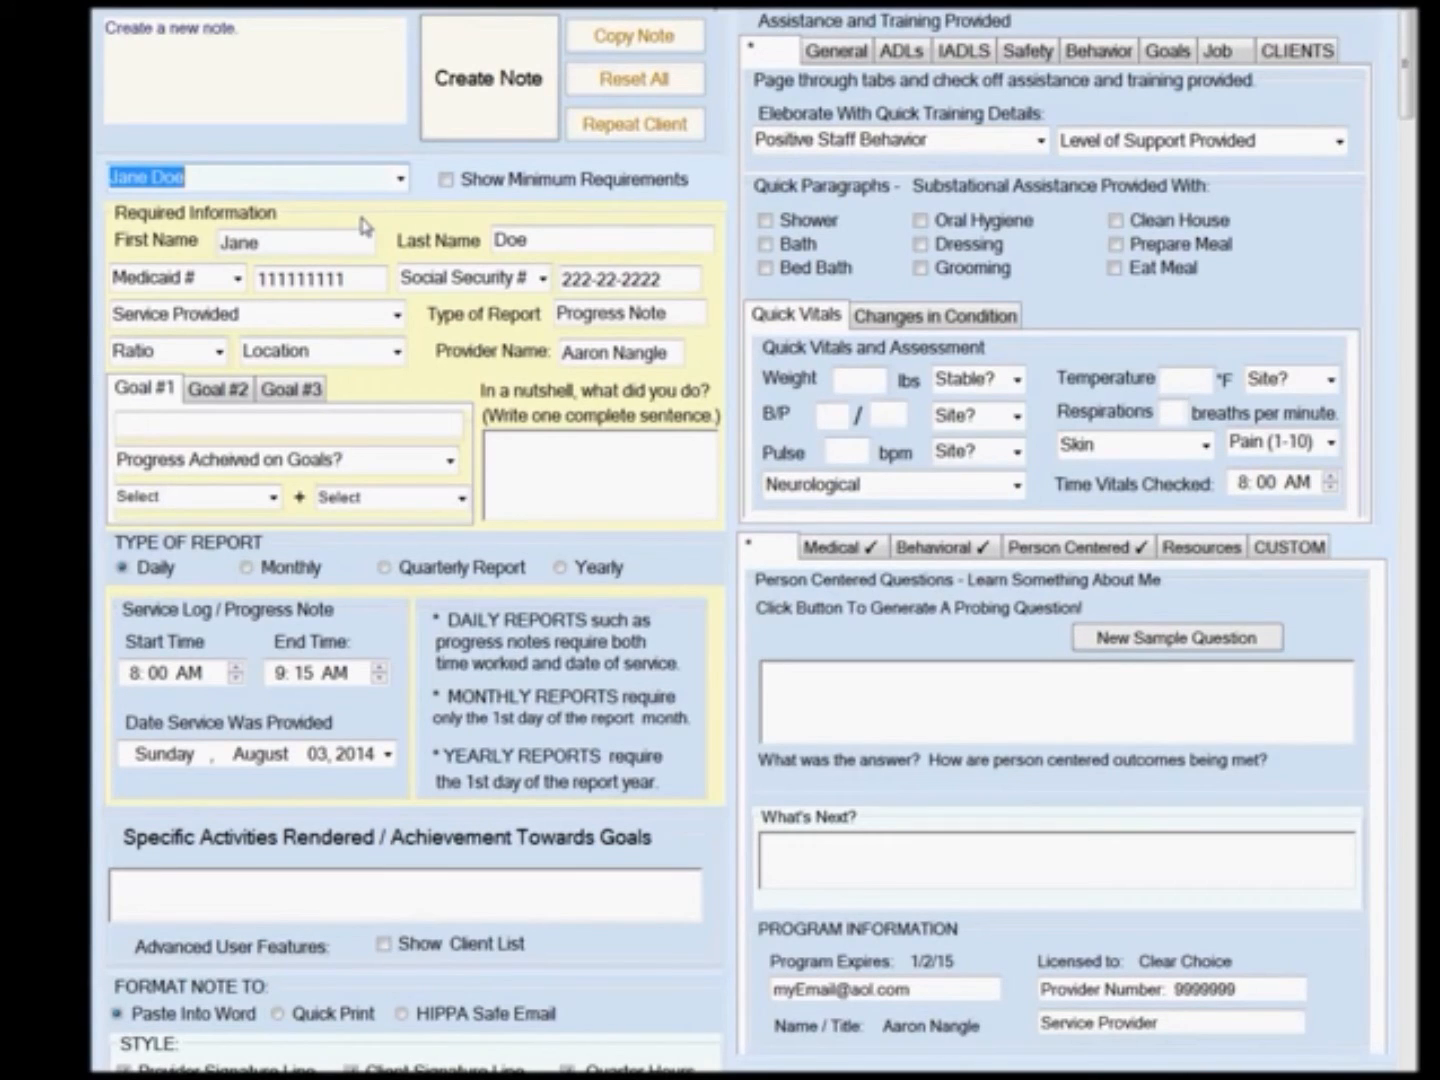
Switch the second ID type to PIN # and set the service provided to Companion Services.
click(543, 279)
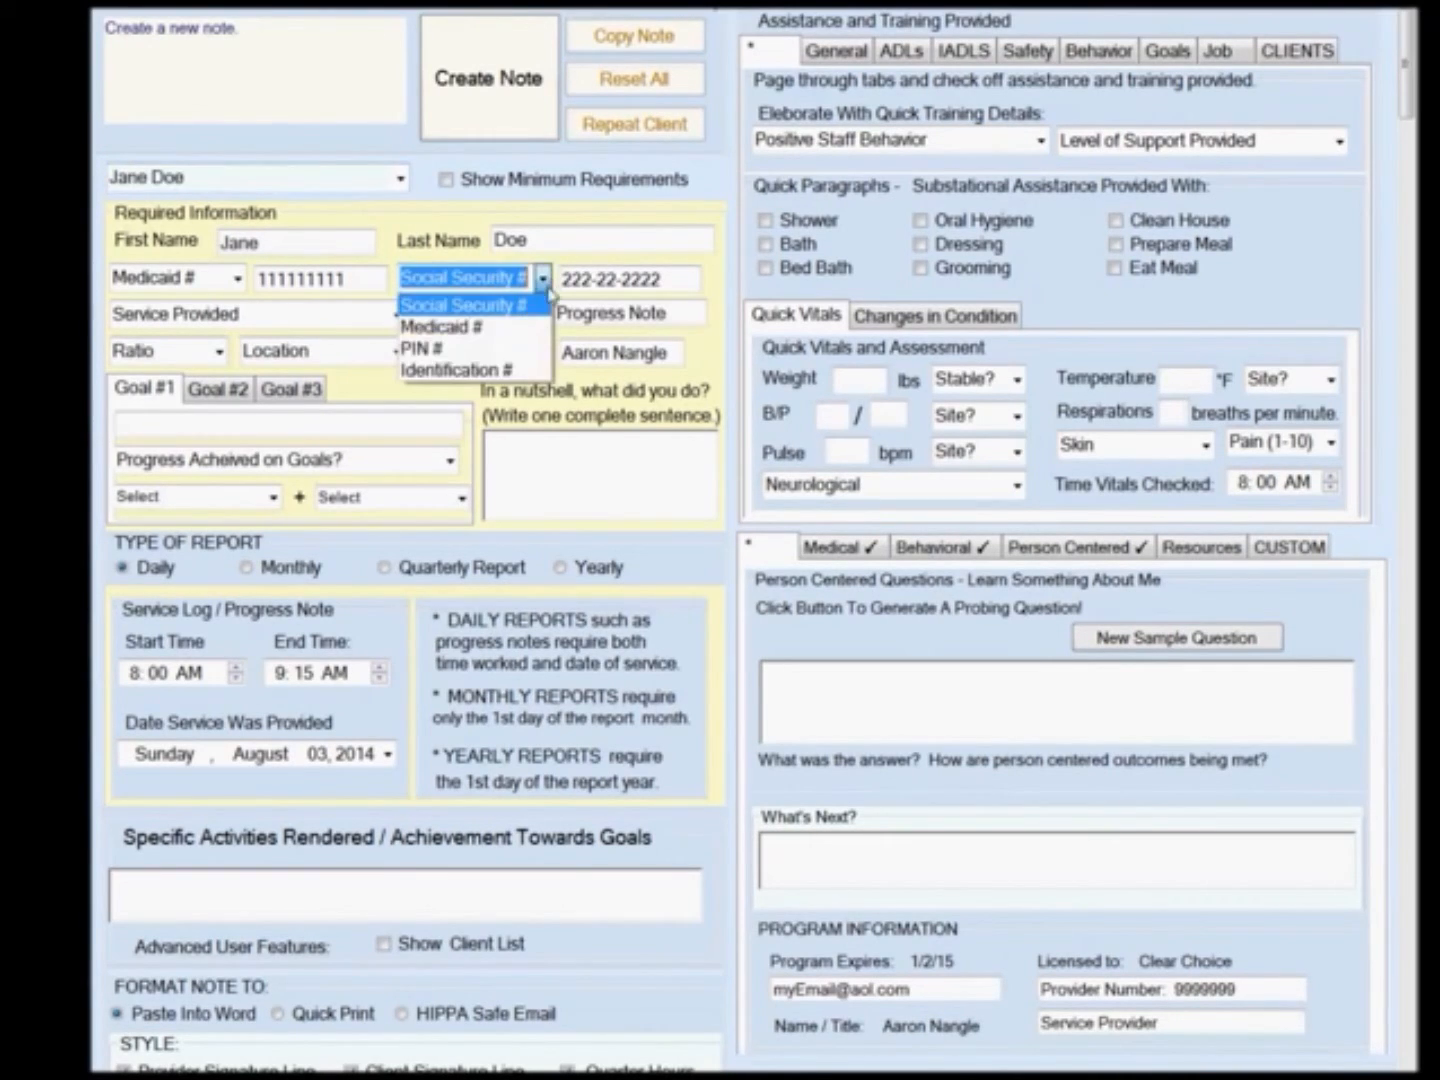
click(505, 348)
click(397, 315)
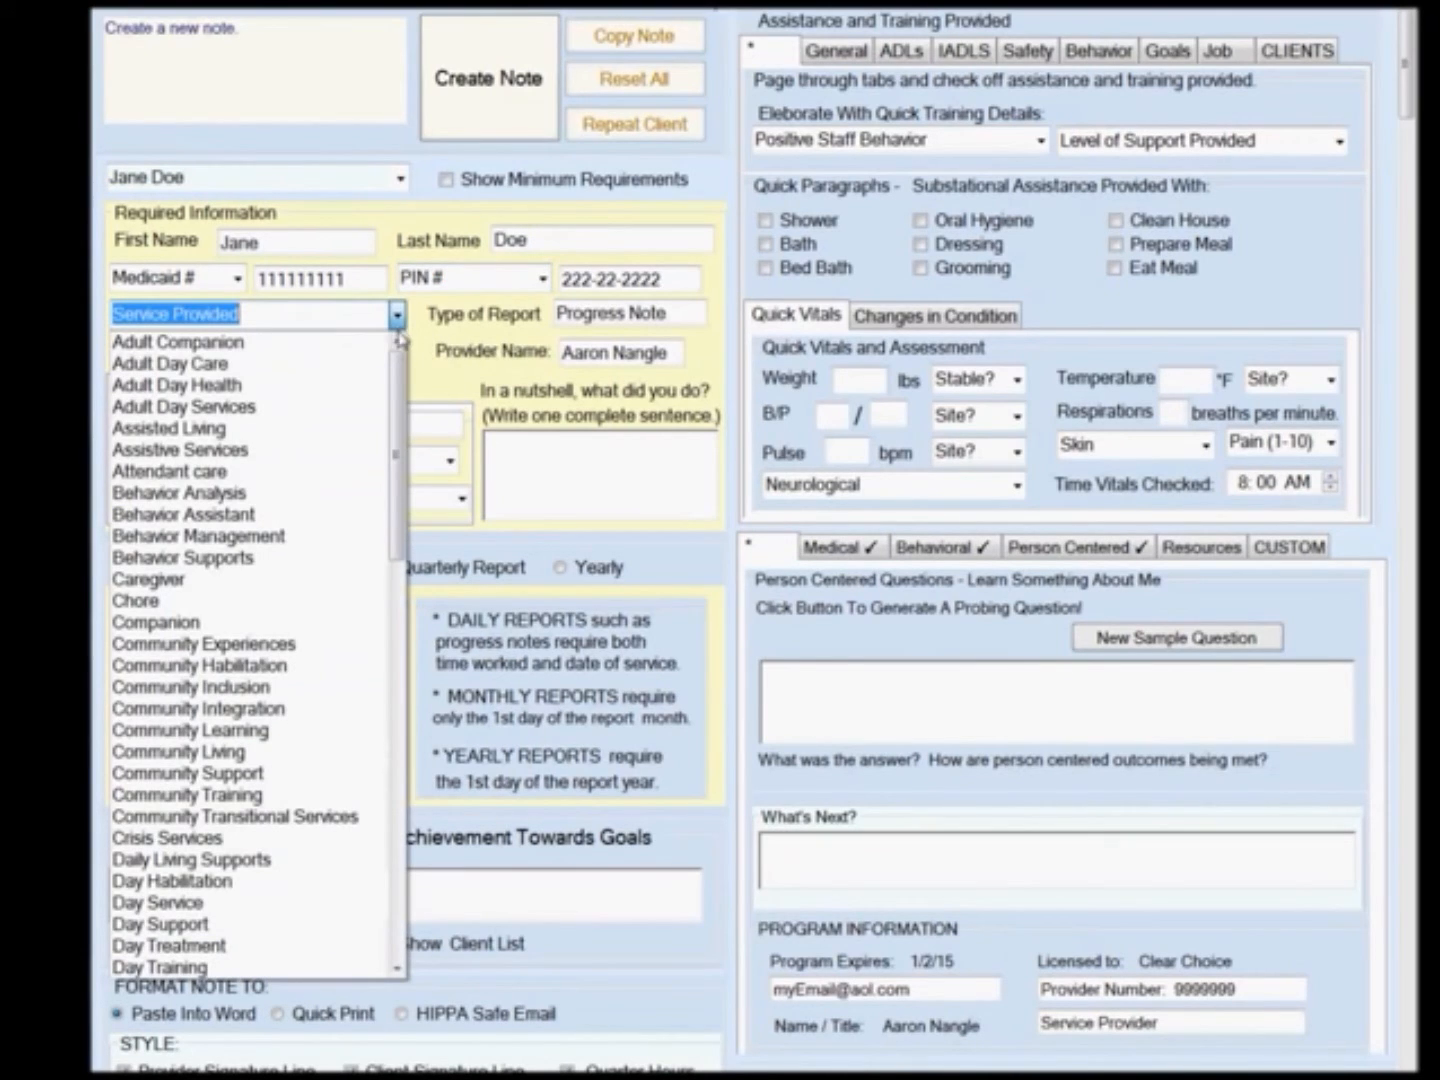
click(250, 622)
click(225, 316)
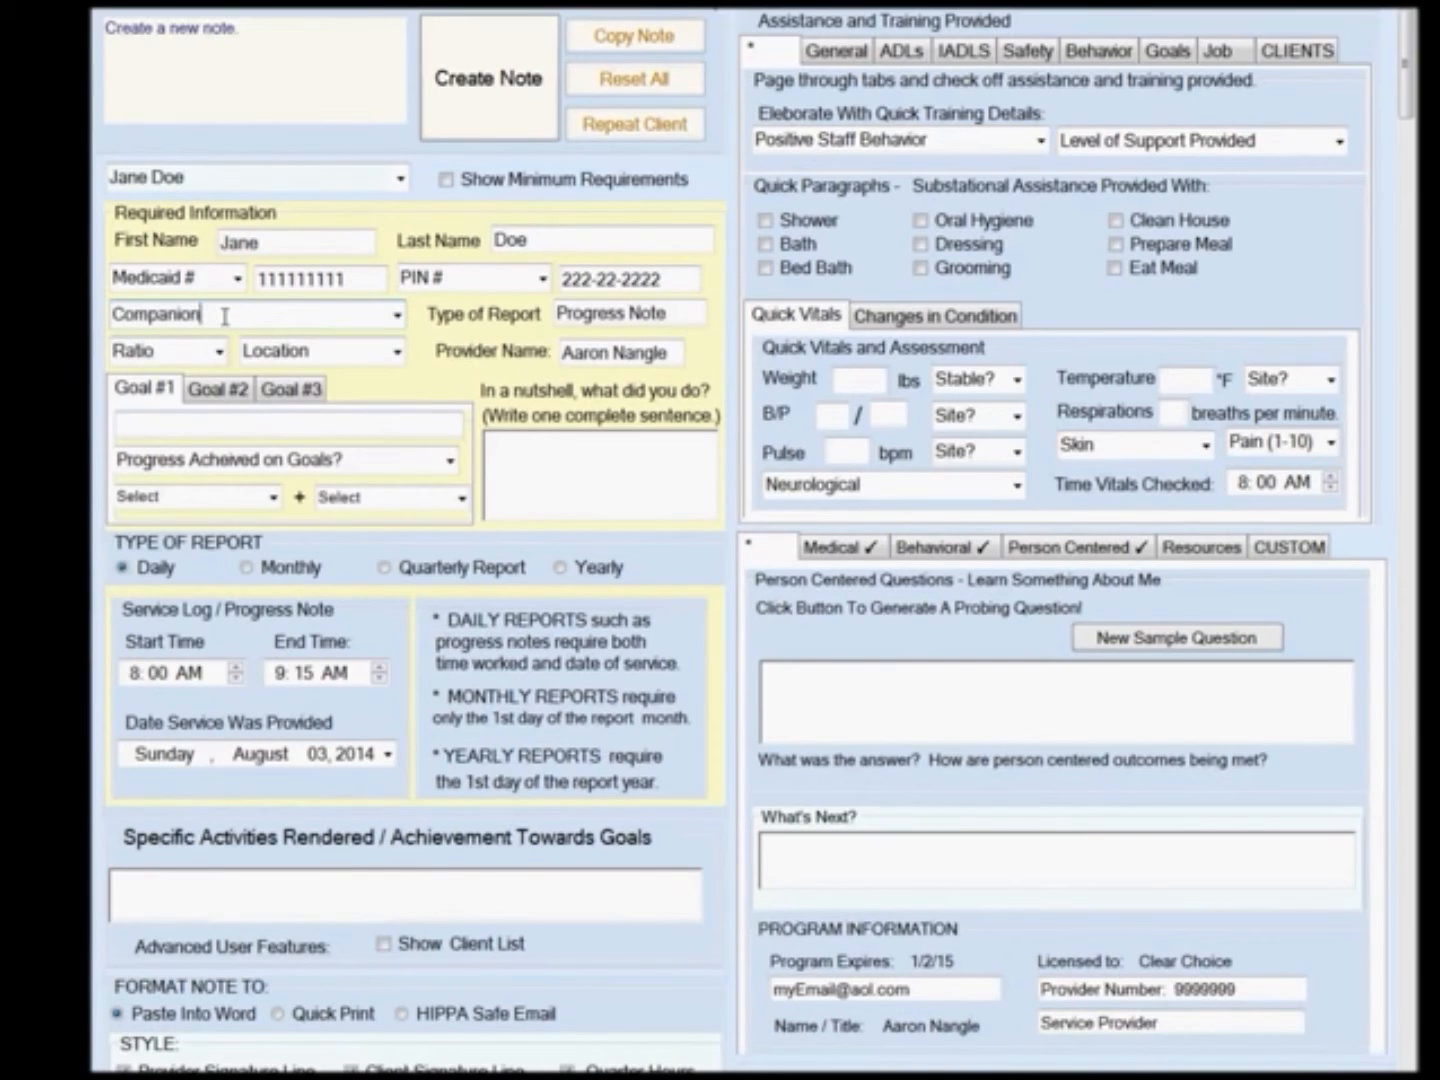
text(Services)
Set the type of report to Daily Progress Note and the ratio to 1-1.
click(563, 312)
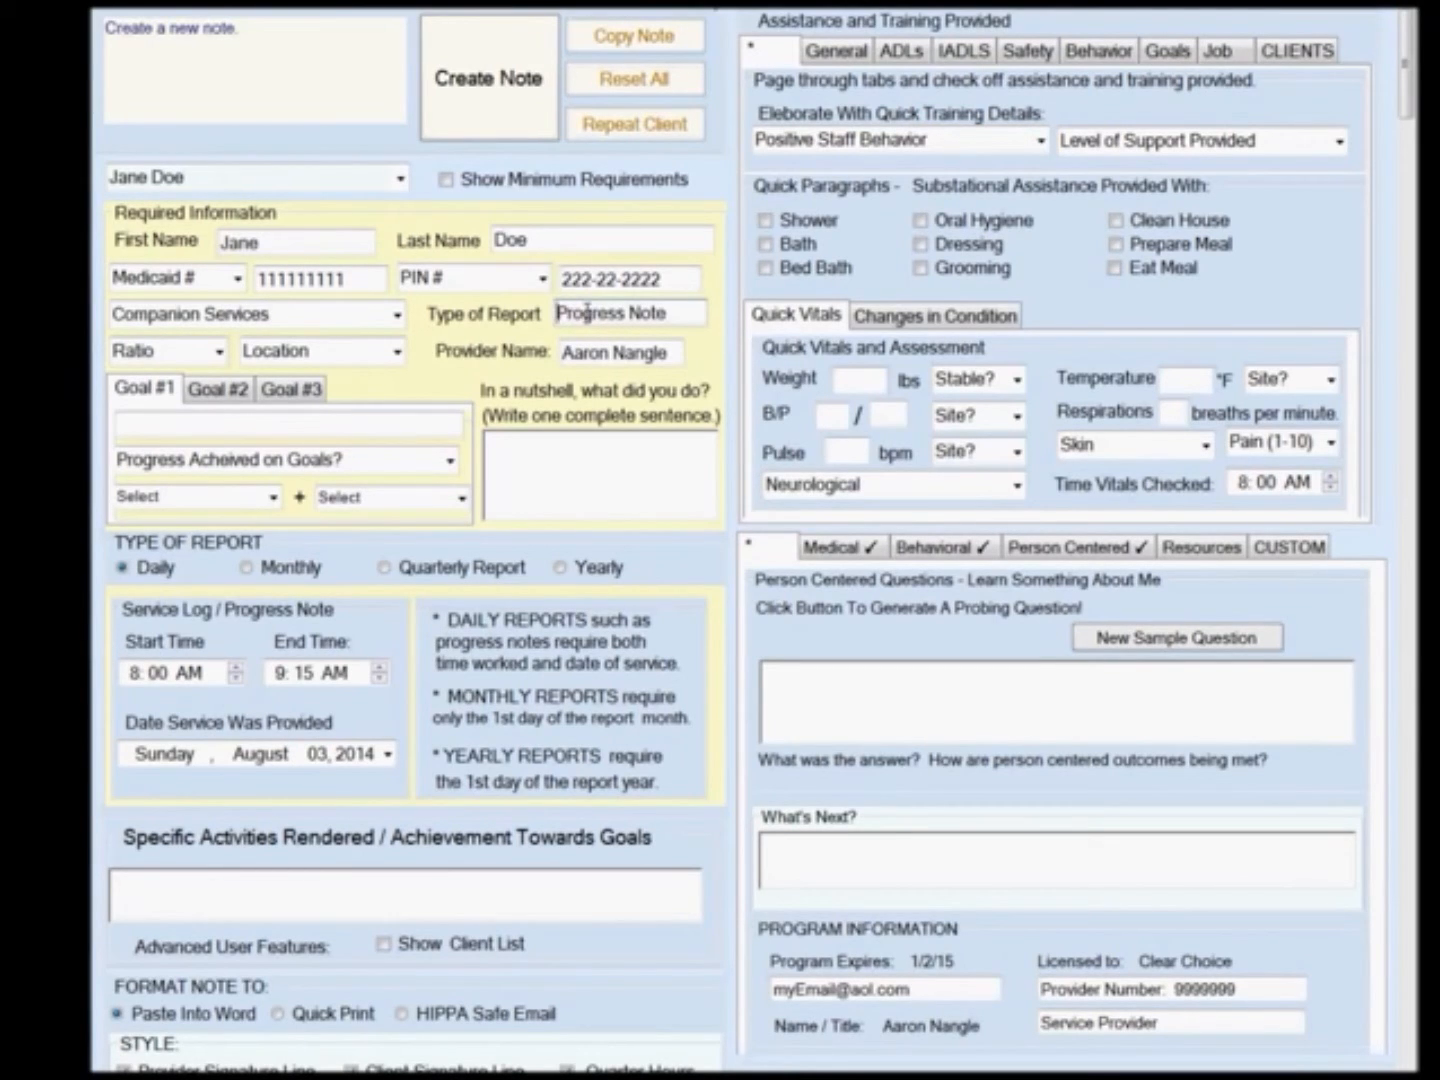
text(Daily)
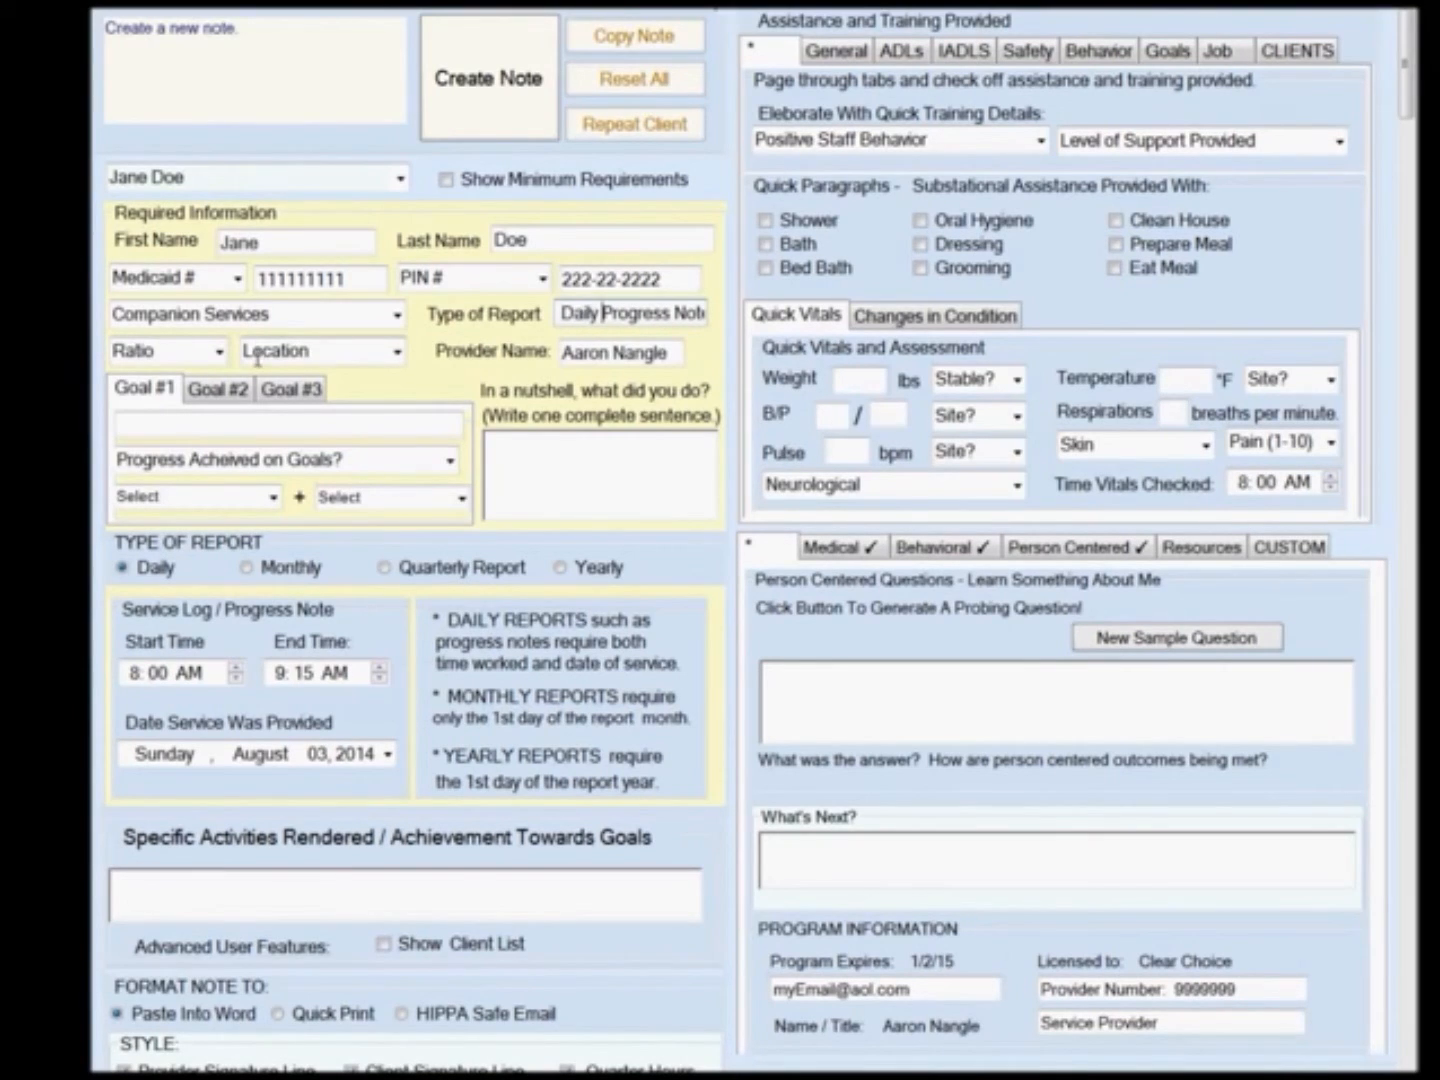
click(221, 354)
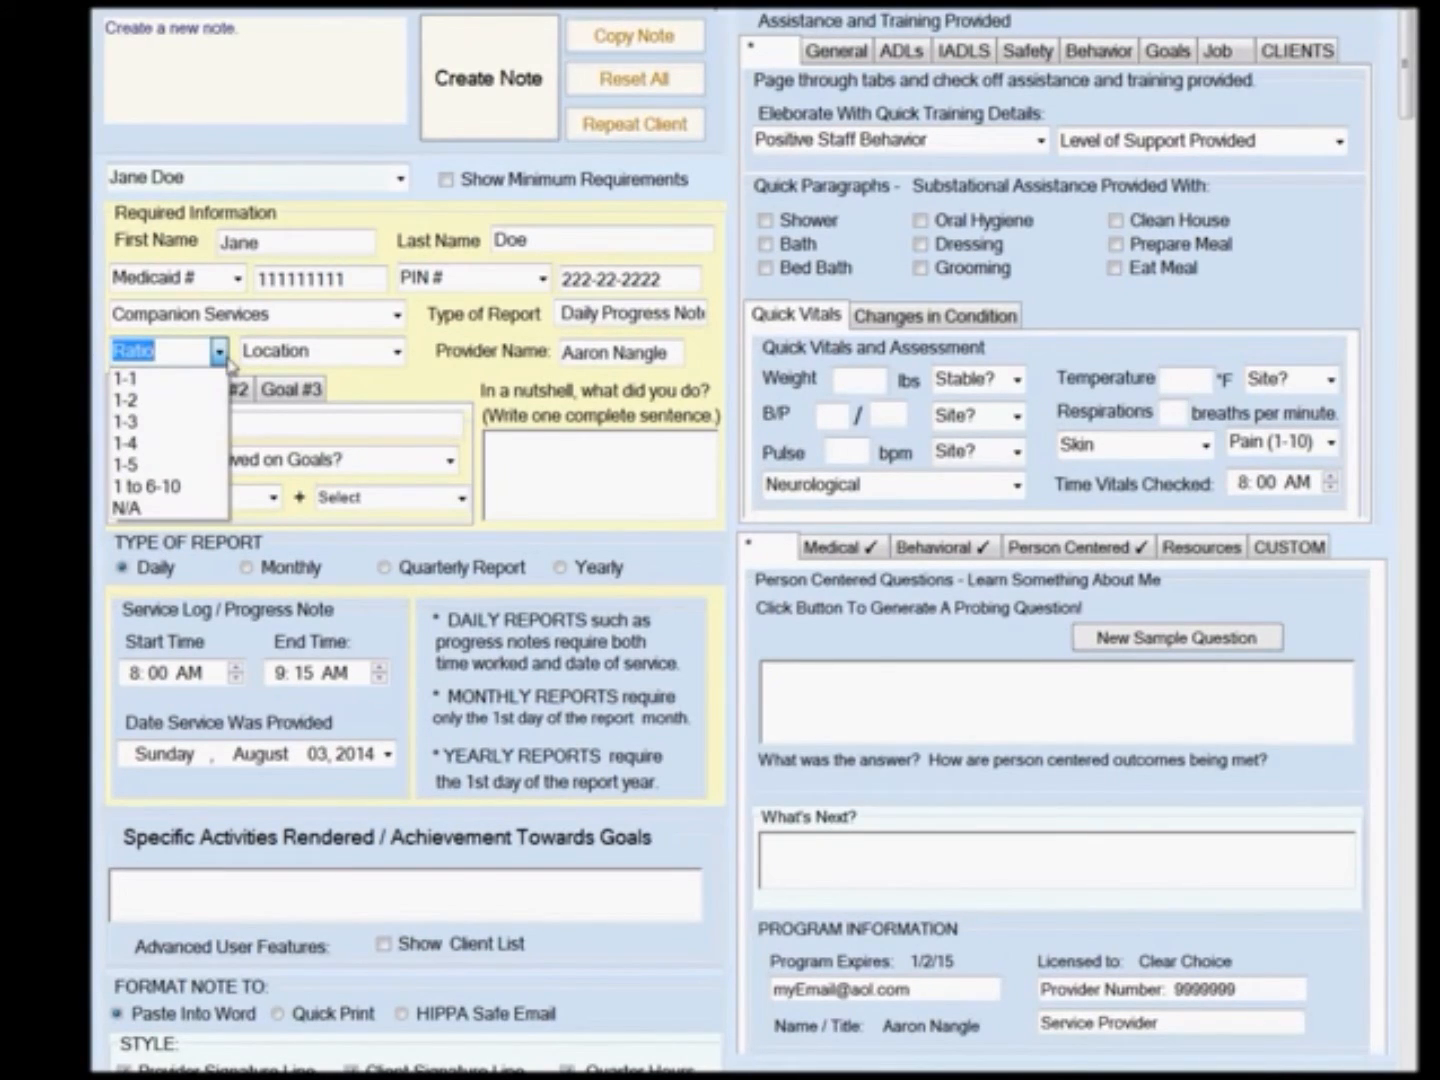
click(203, 379)
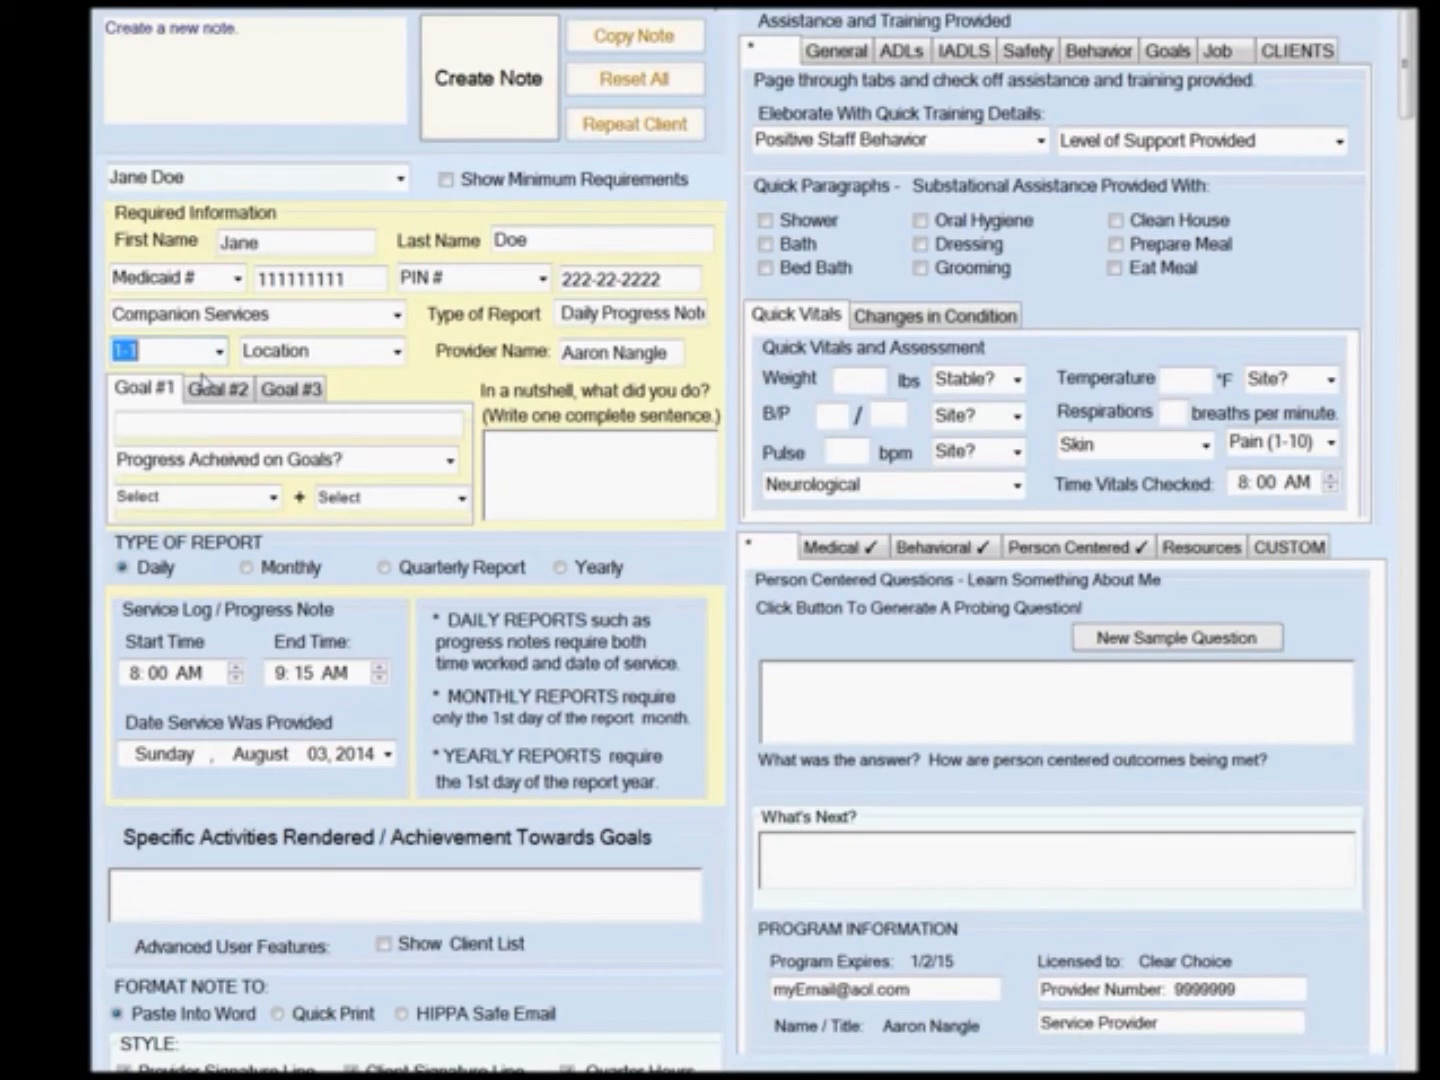
Enter Goal #1 as 'Join Animal Rescue Group'.
click(313, 427)
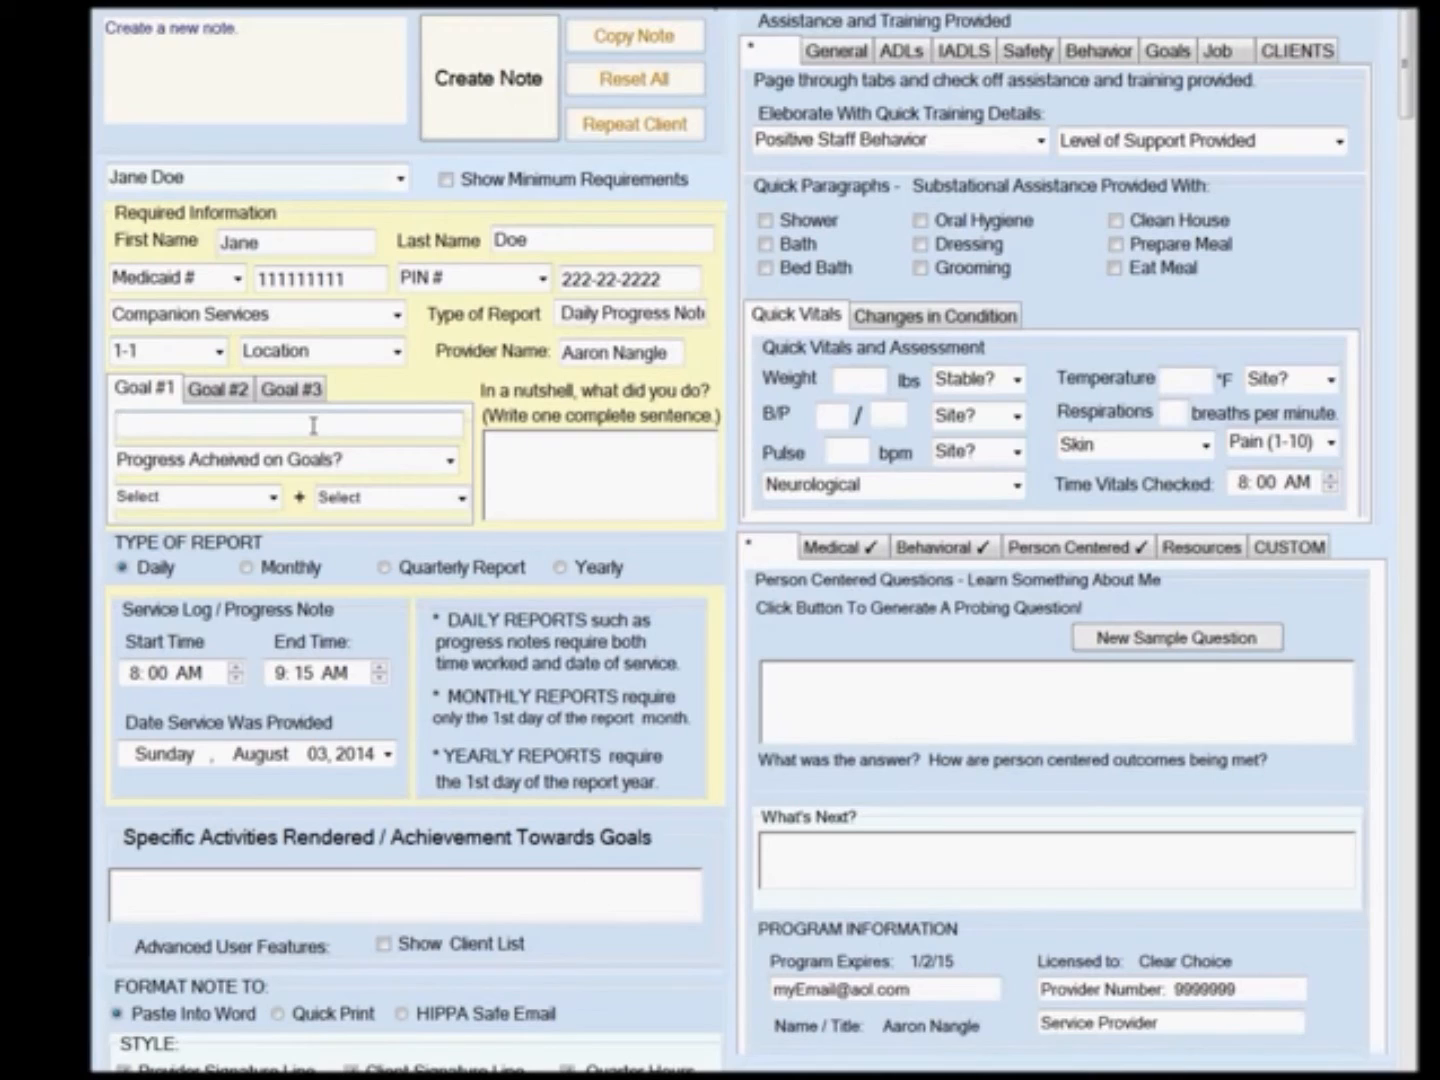
text(Join Animal Resc)
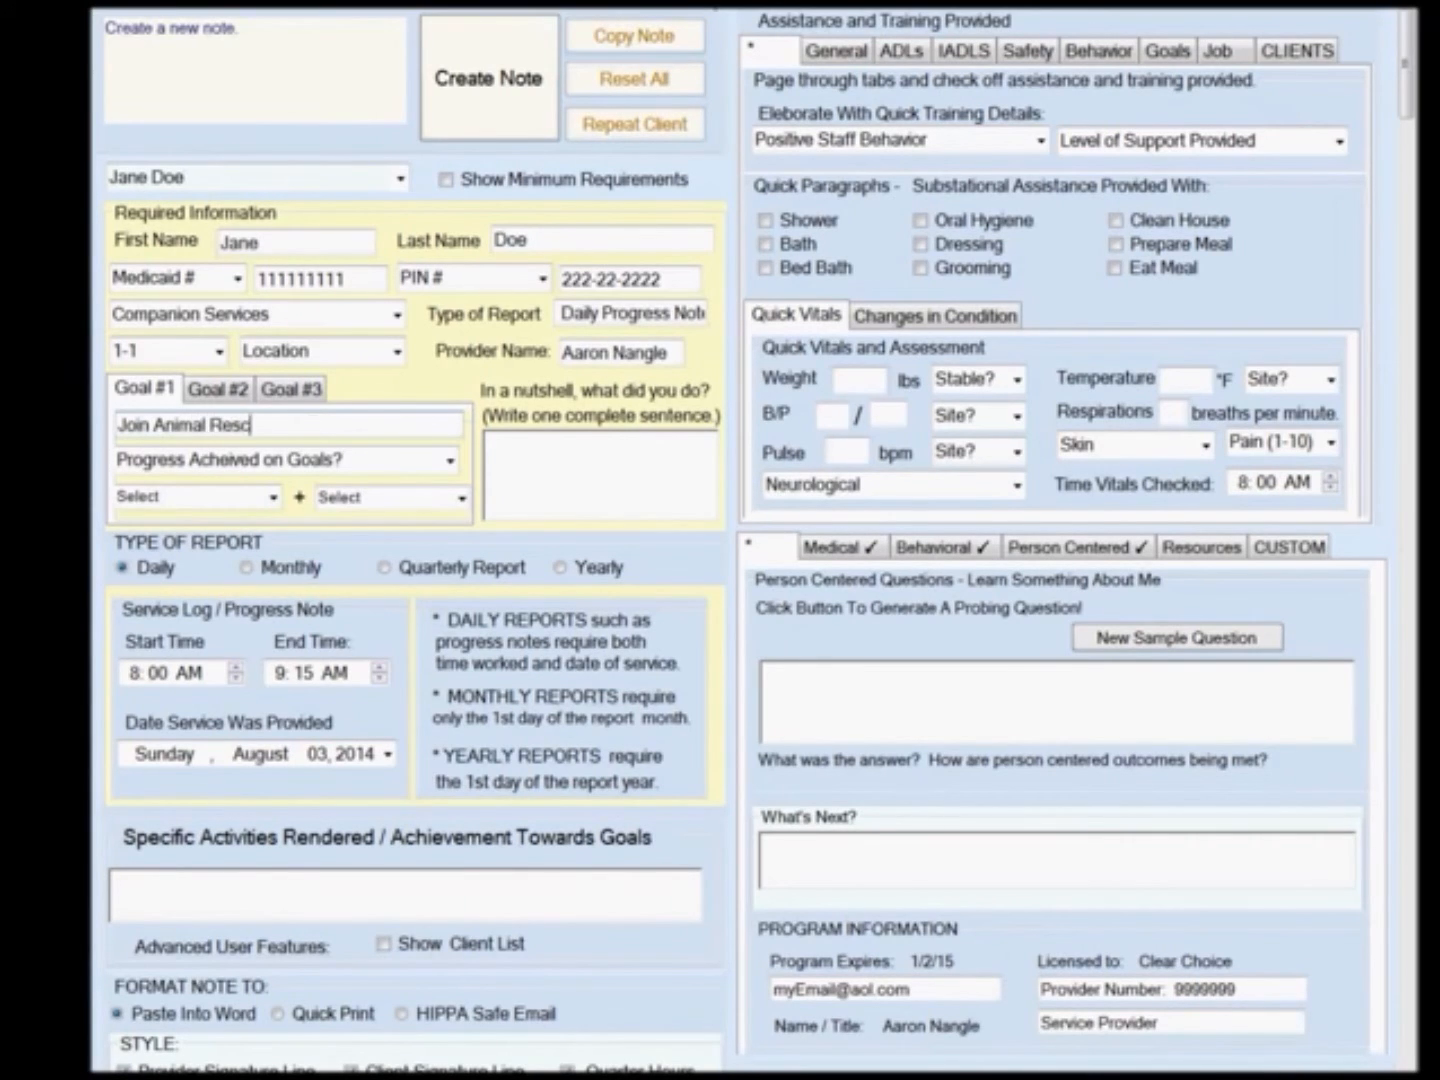
text(ue Group)
Set goal progress to Making Progress on Goals, with Performed task plus verbal prompts.
click(449, 462)
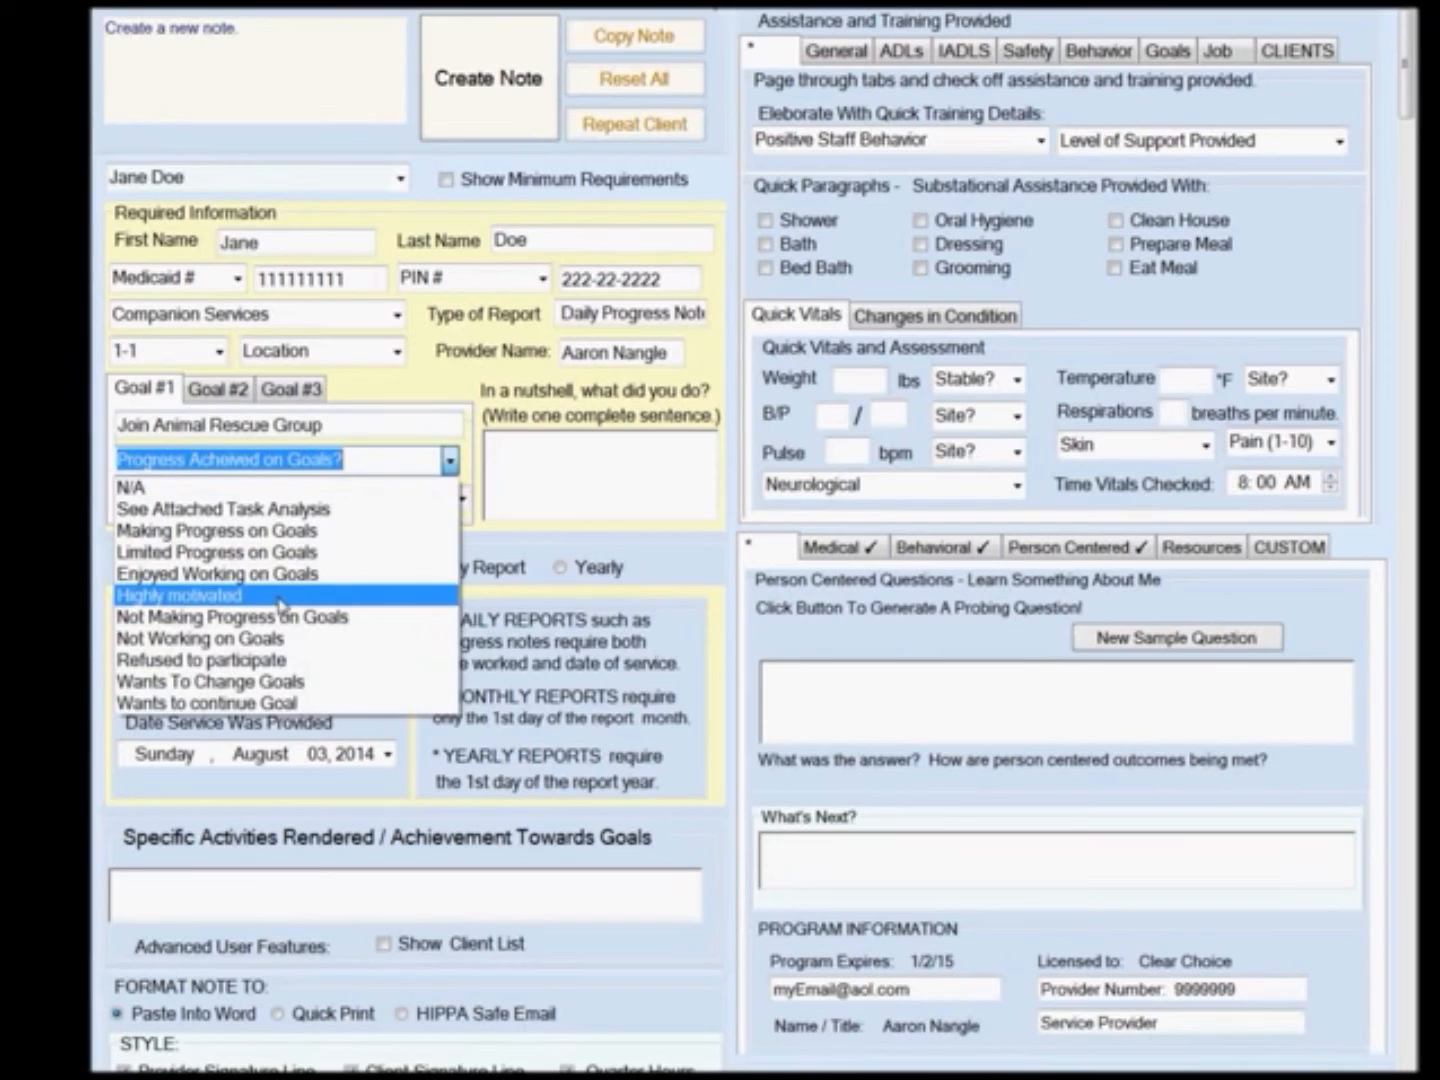
click(276, 531)
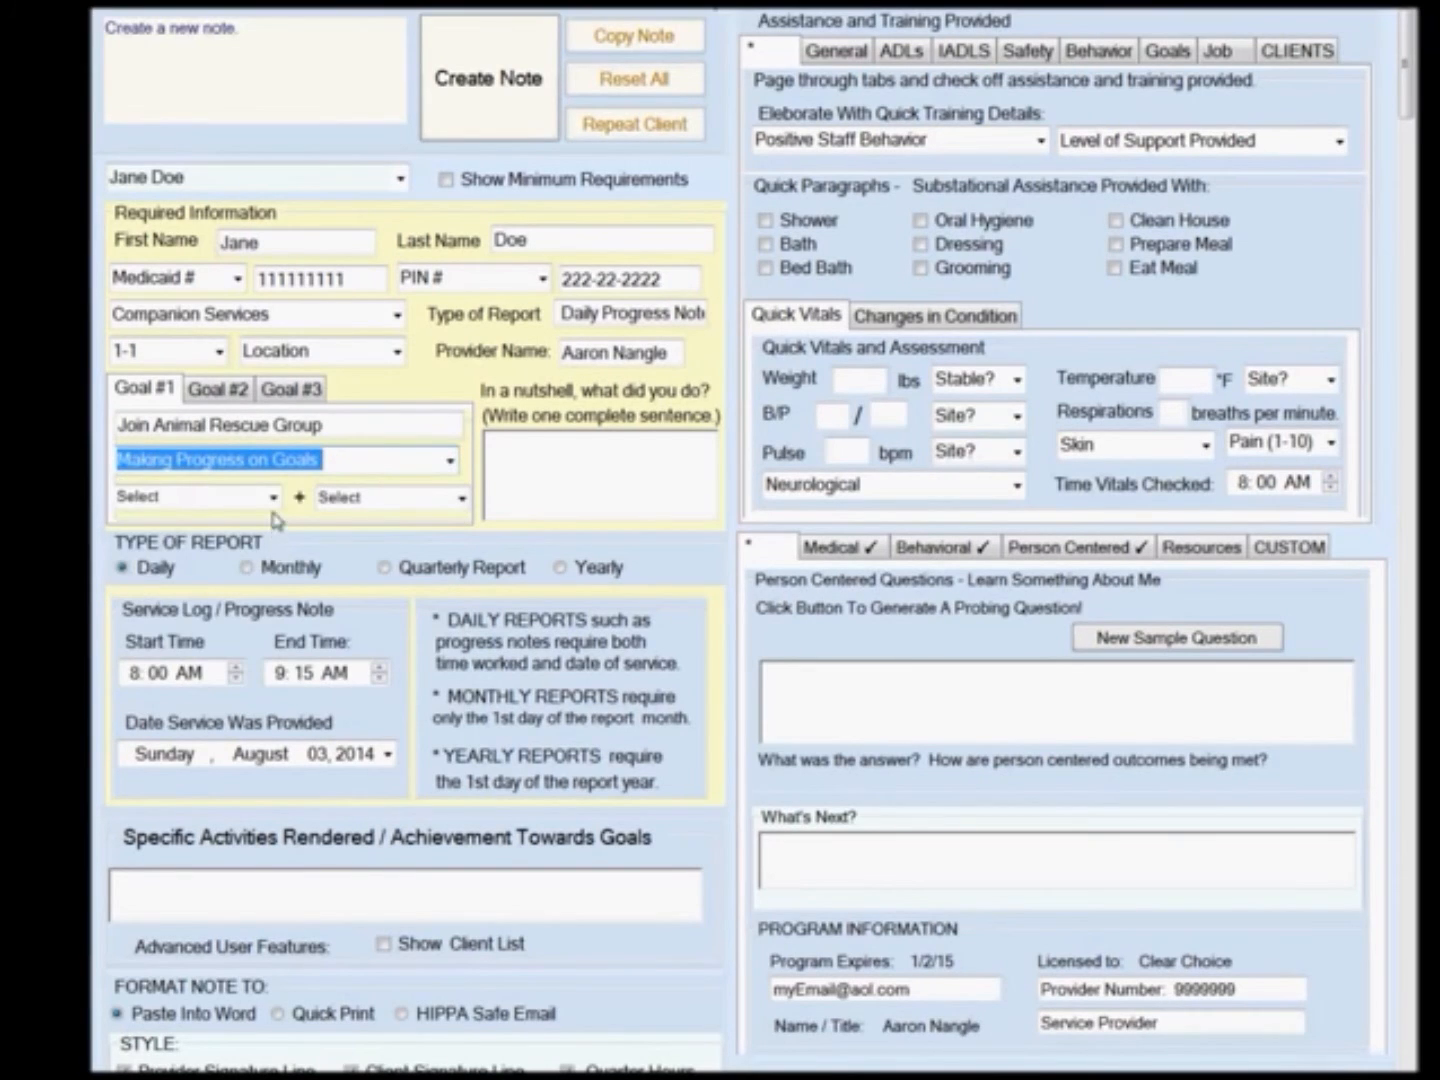
click(272, 500)
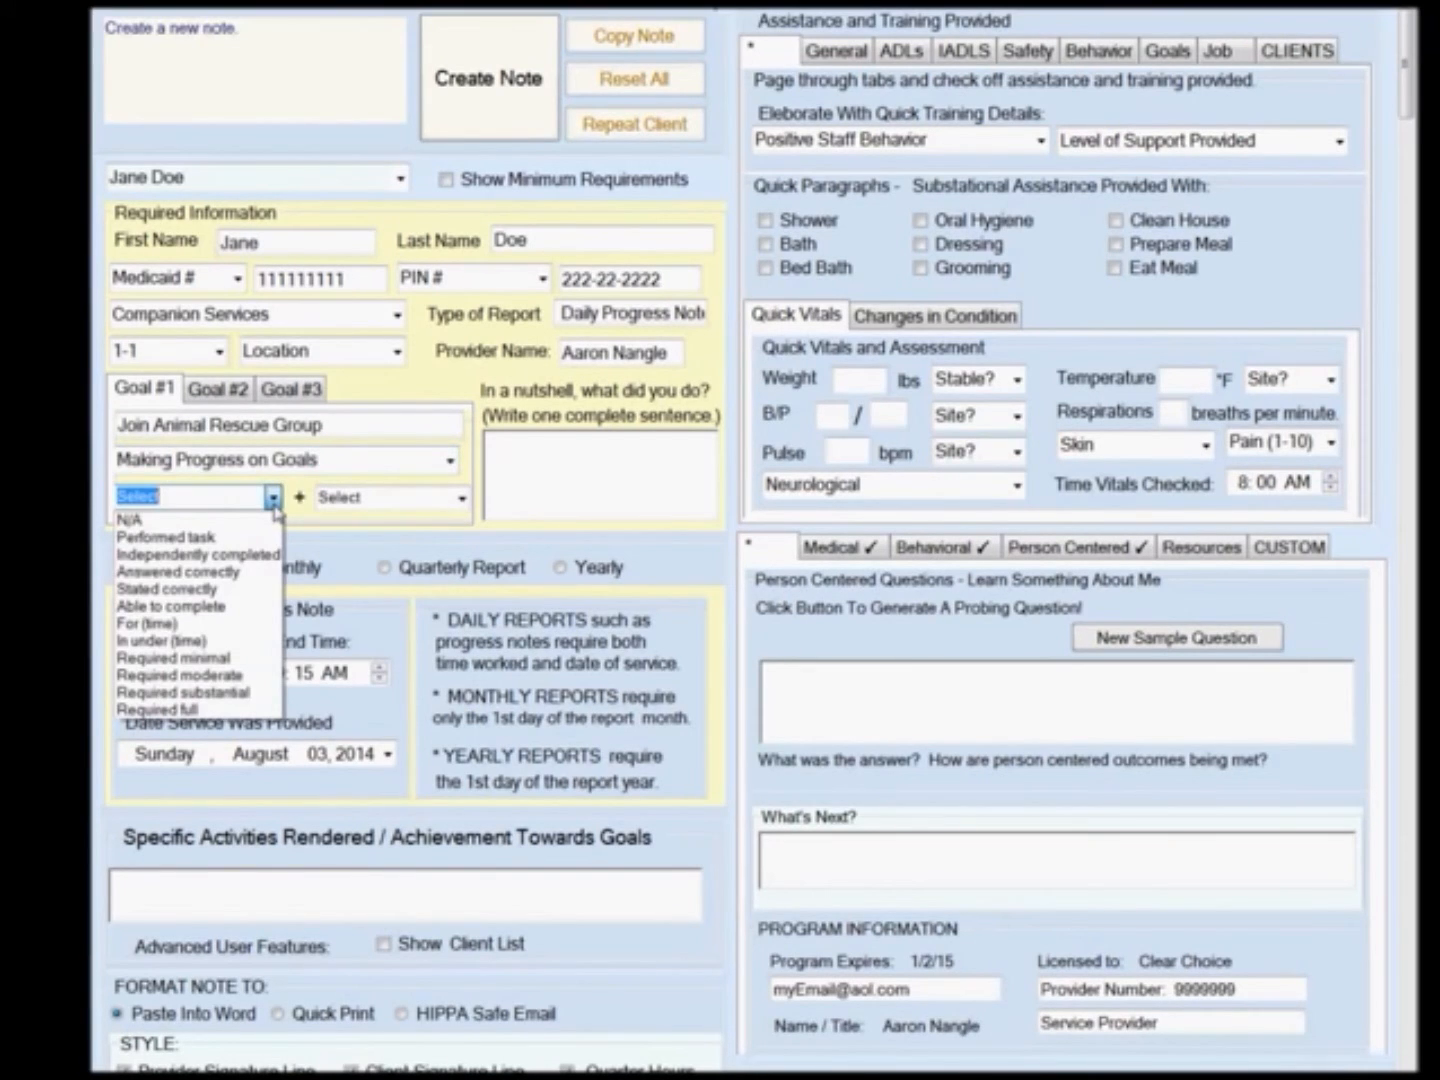
click(262, 536)
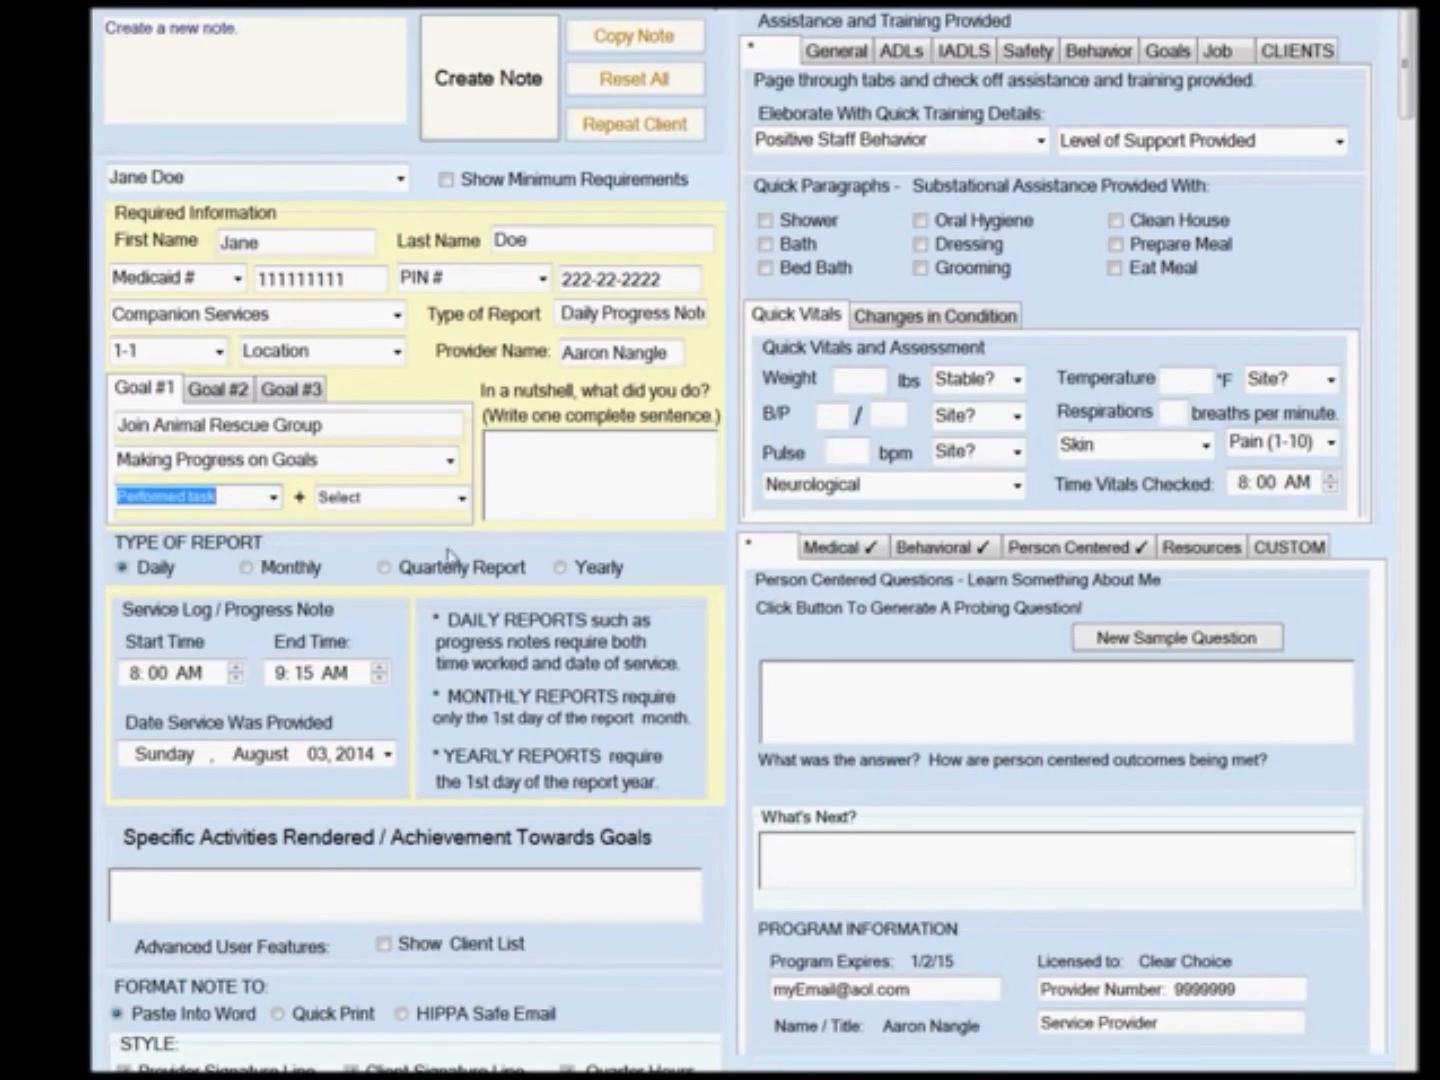
click(461, 498)
click(419, 544)
Write the one-sentence summary that the client explored the internet for animal rescue groups.
click(531, 496)
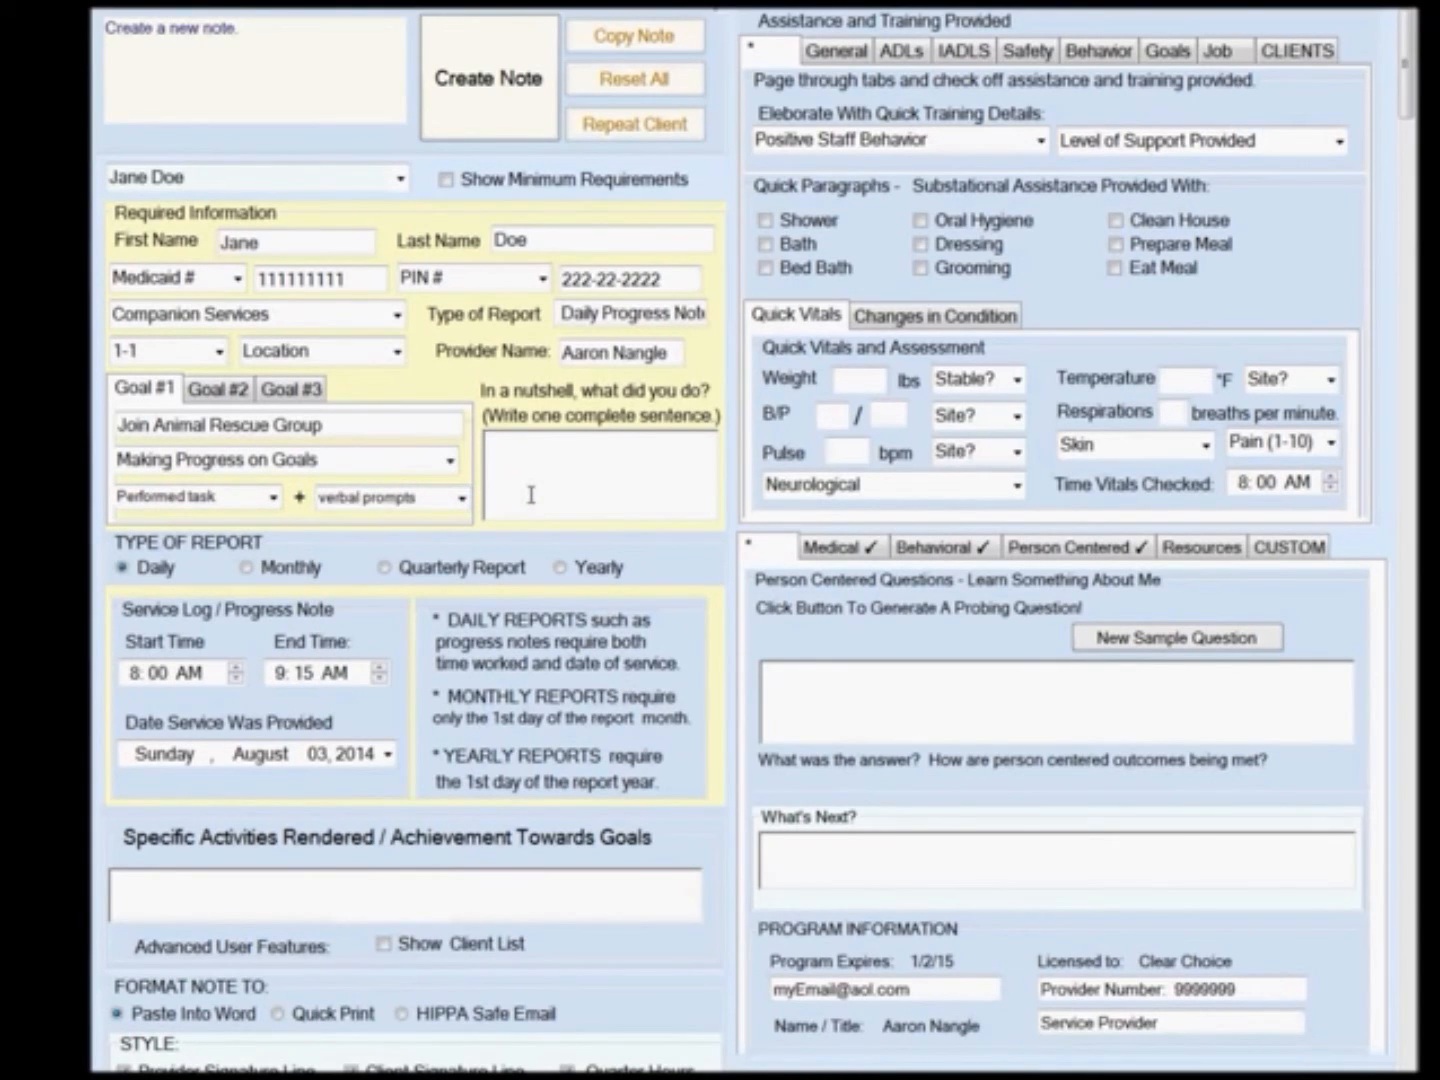
text(Jane explored the internet for animal re)
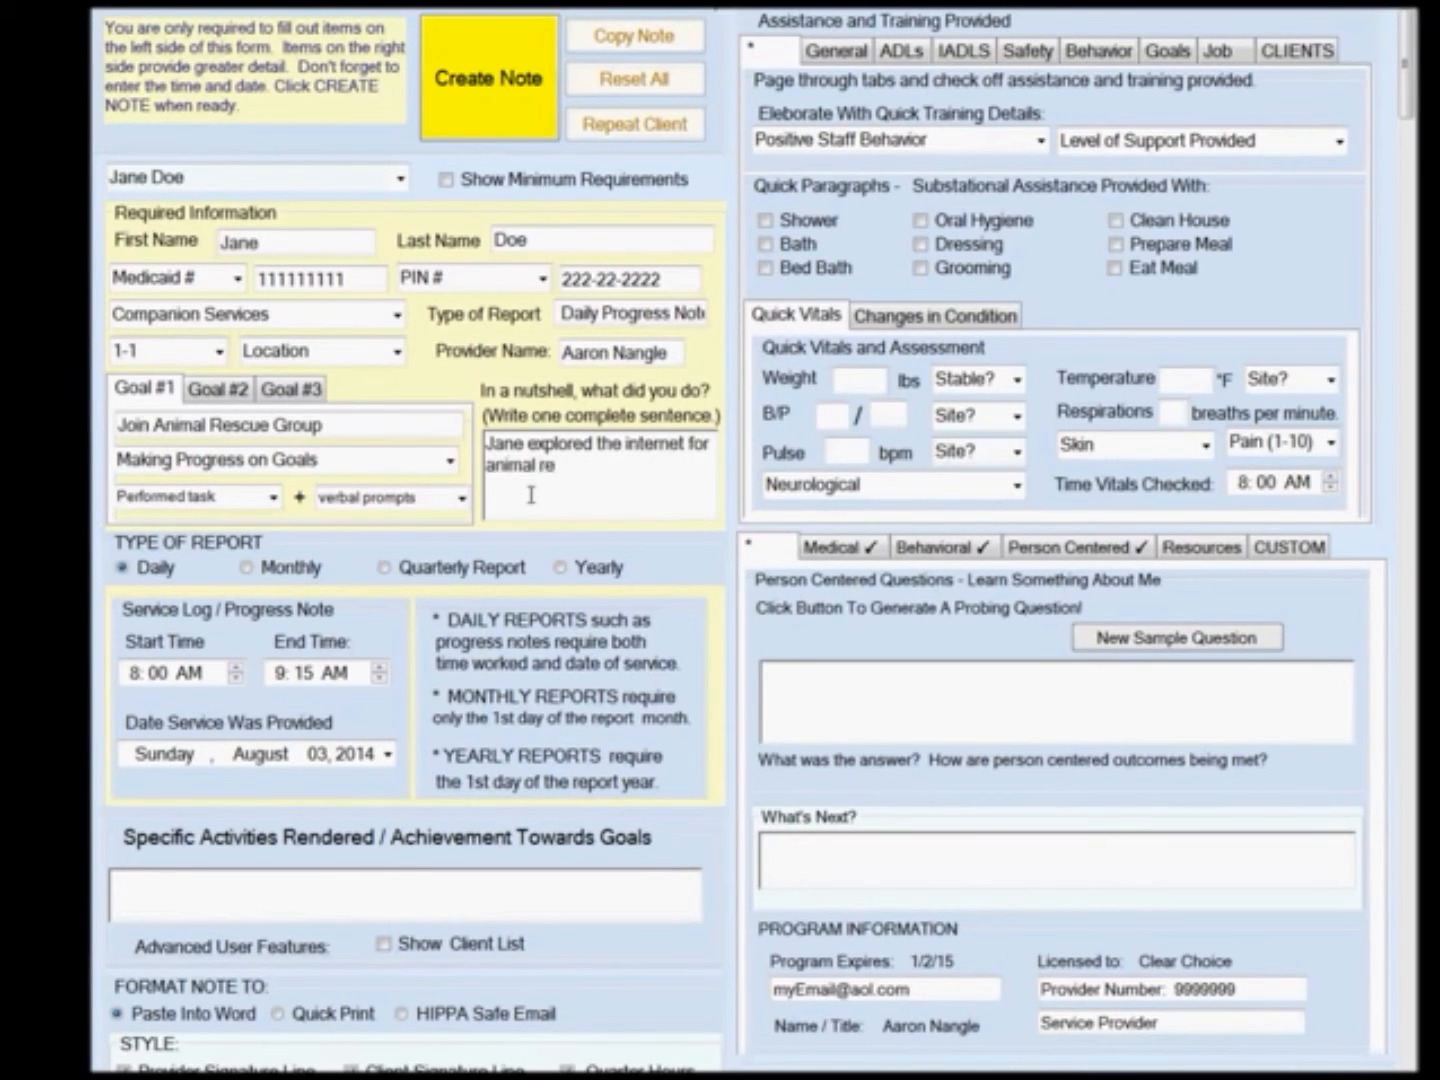
text(scue groups.)
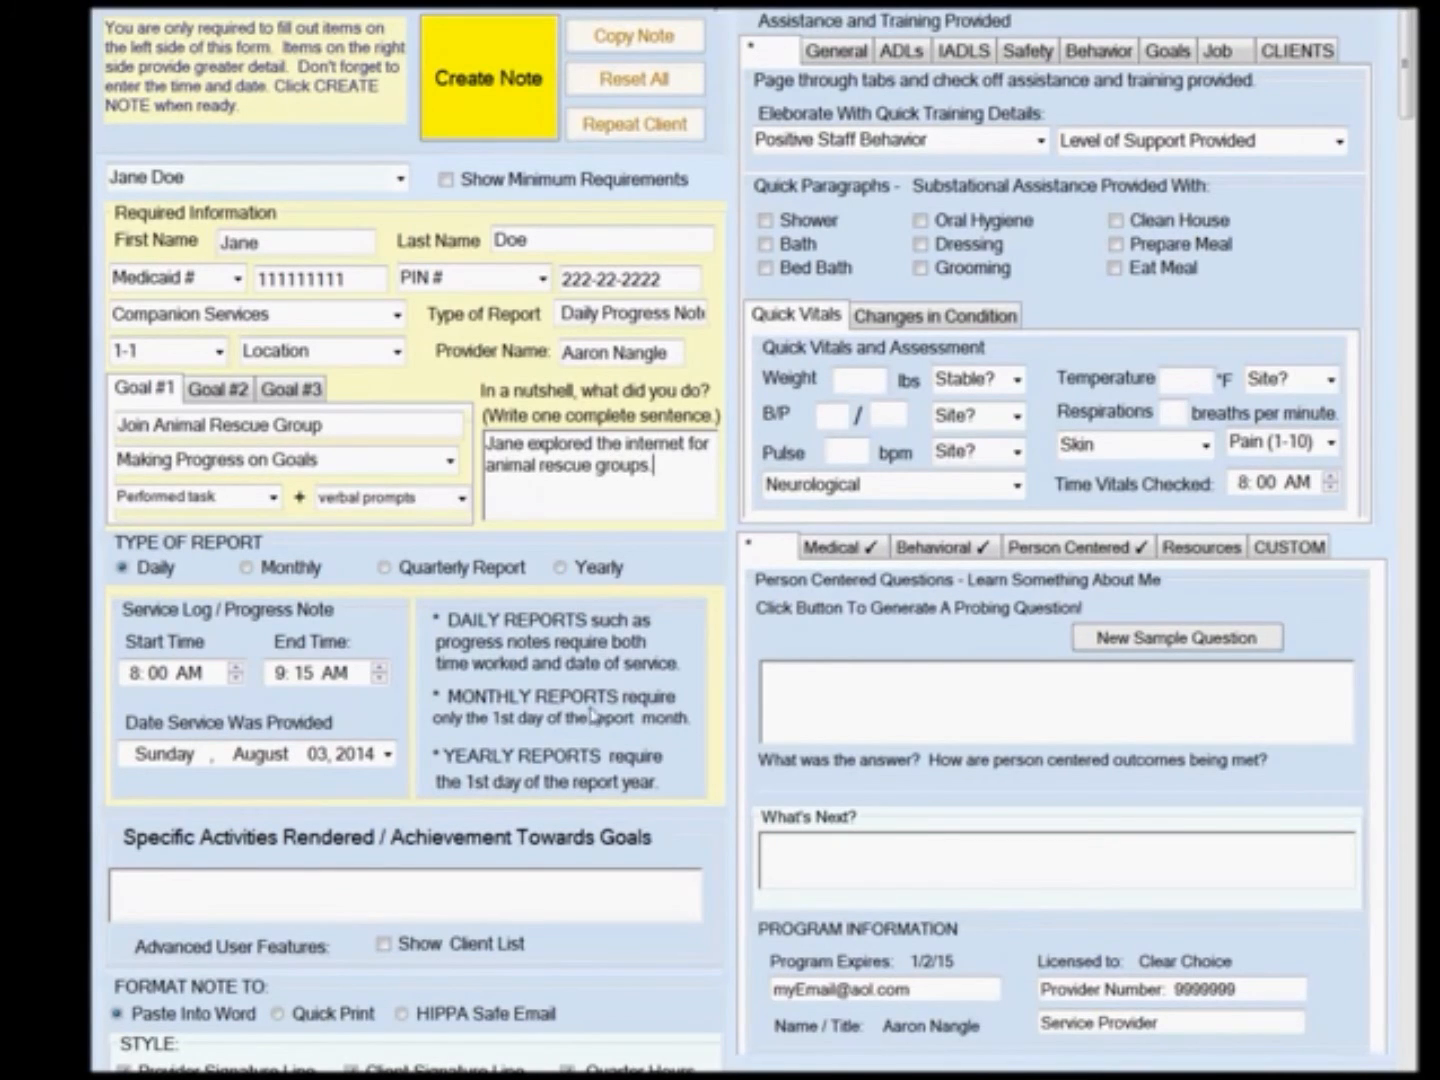
Set the end time to 10:15 AM and the service date to Wednesday, July 09, 2014.
click(277, 675)
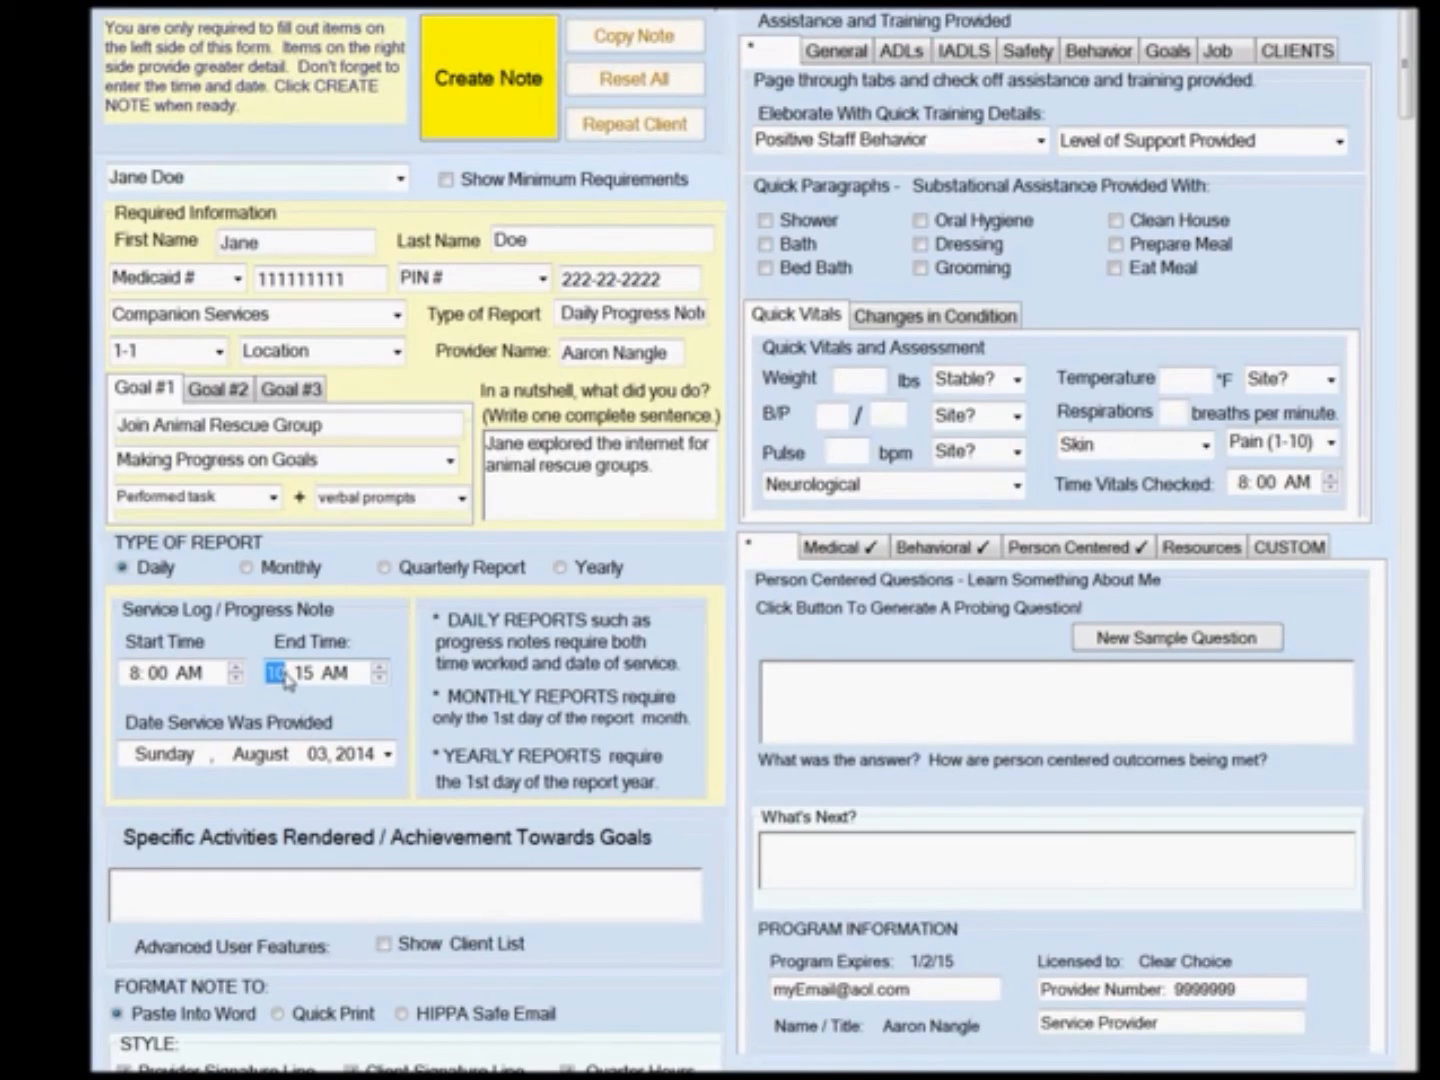
click(388, 754)
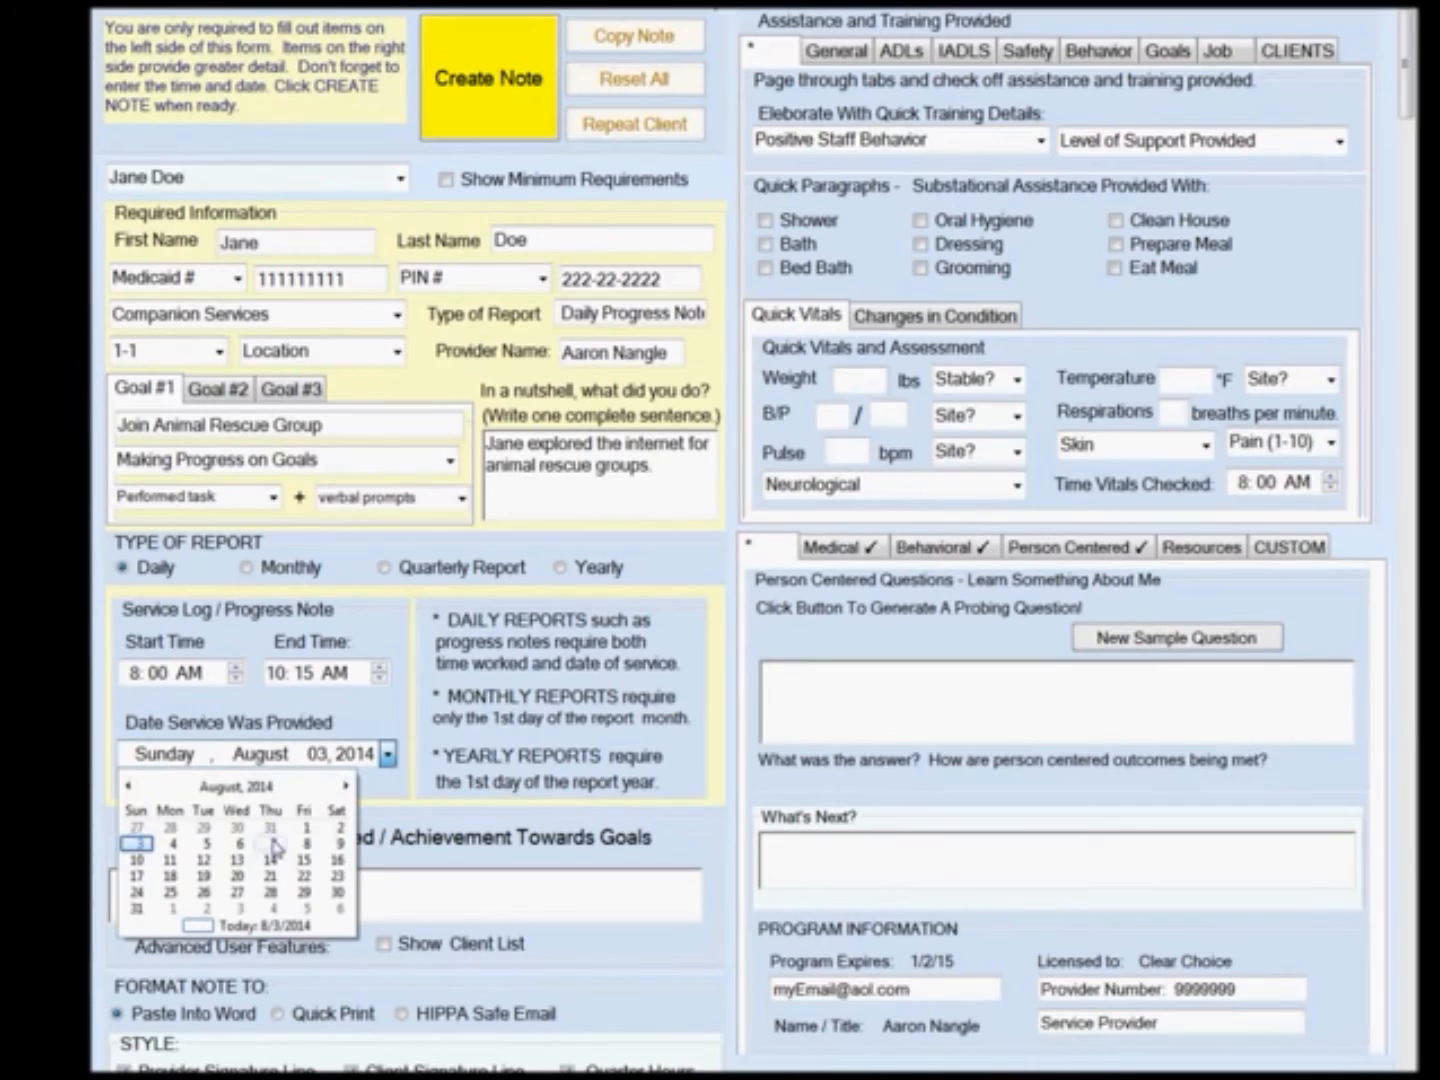
click(130, 788)
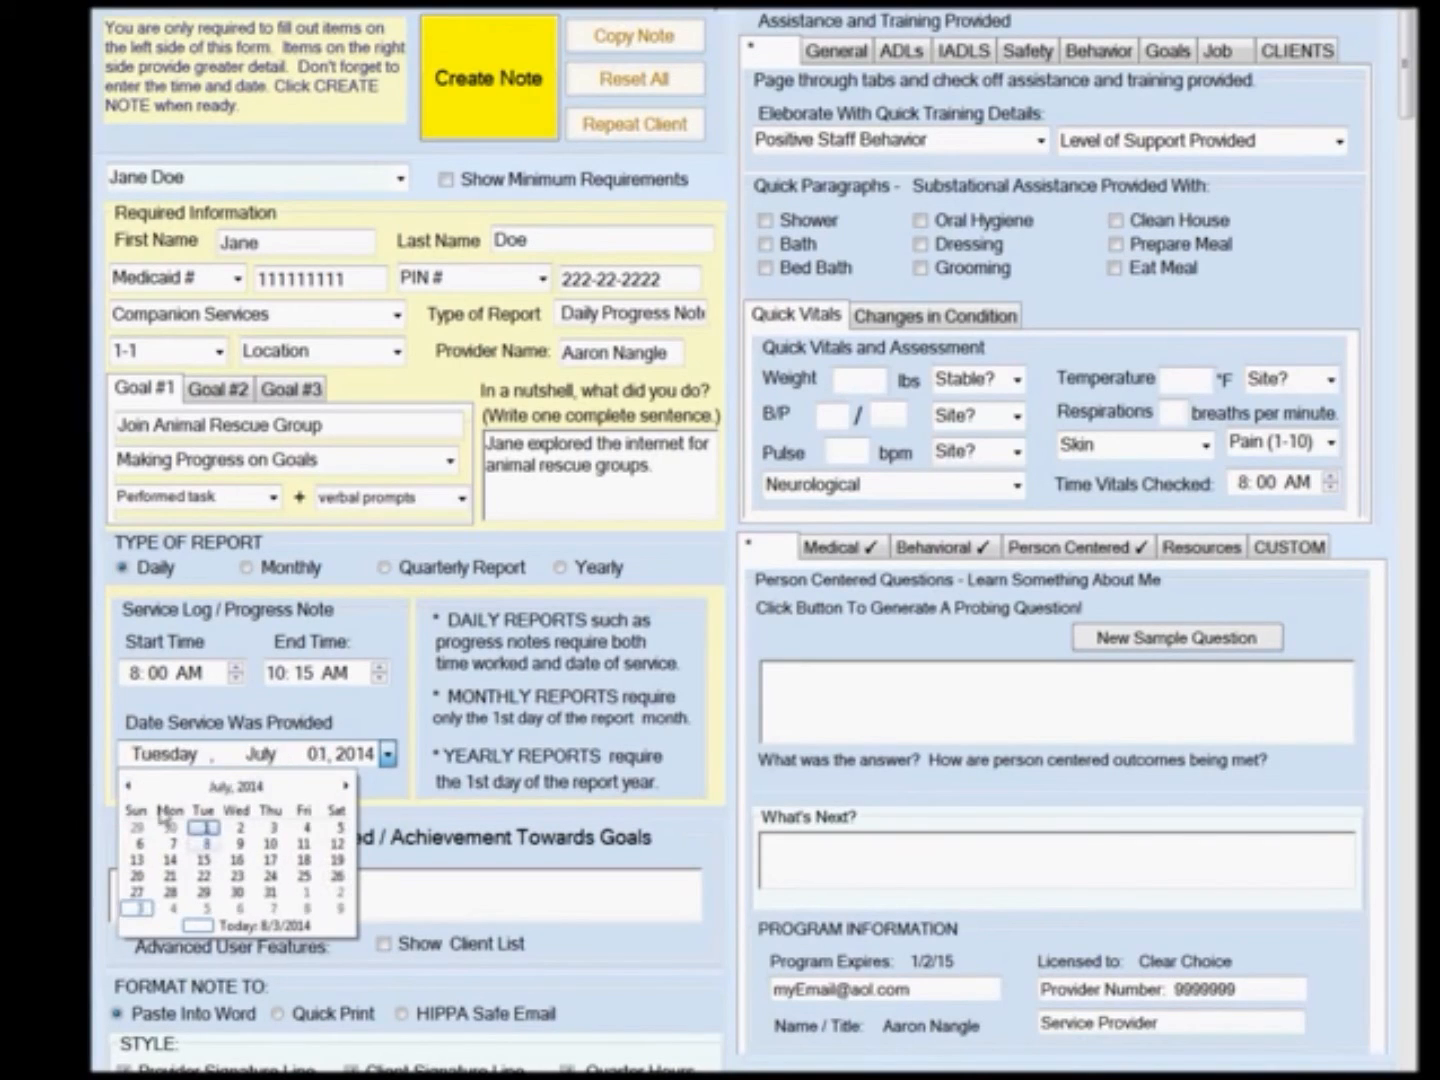
click(238, 858)
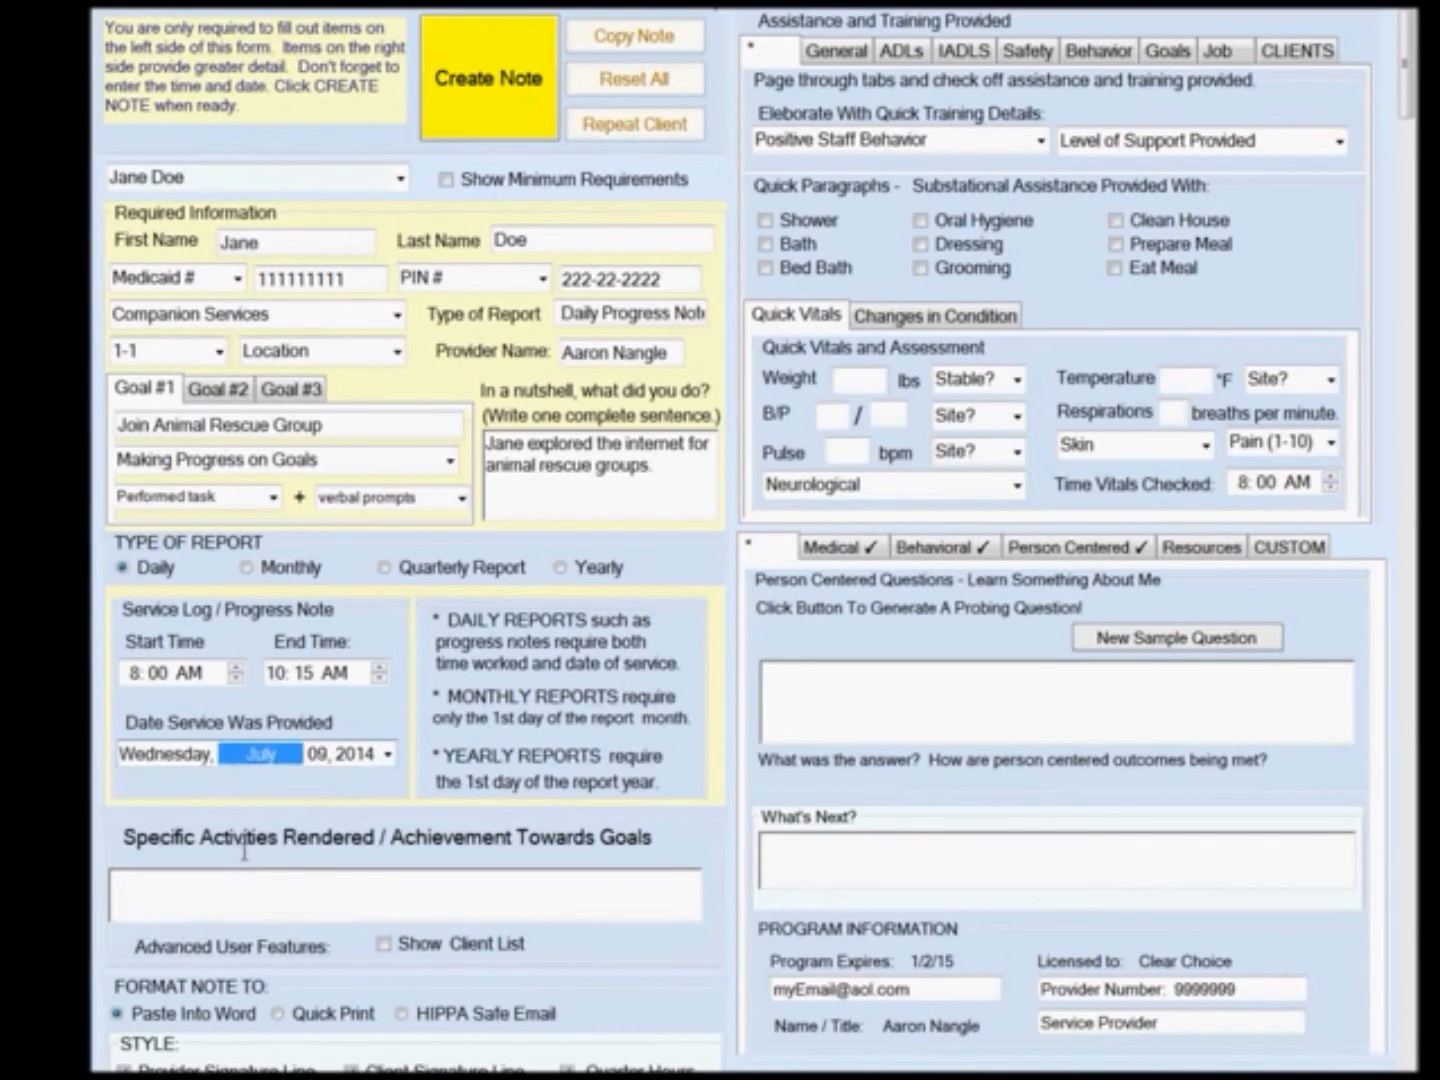
Enter the activities text: client found 3 groups near her home when searching the web and plans to call them next week.
click(309, 891)
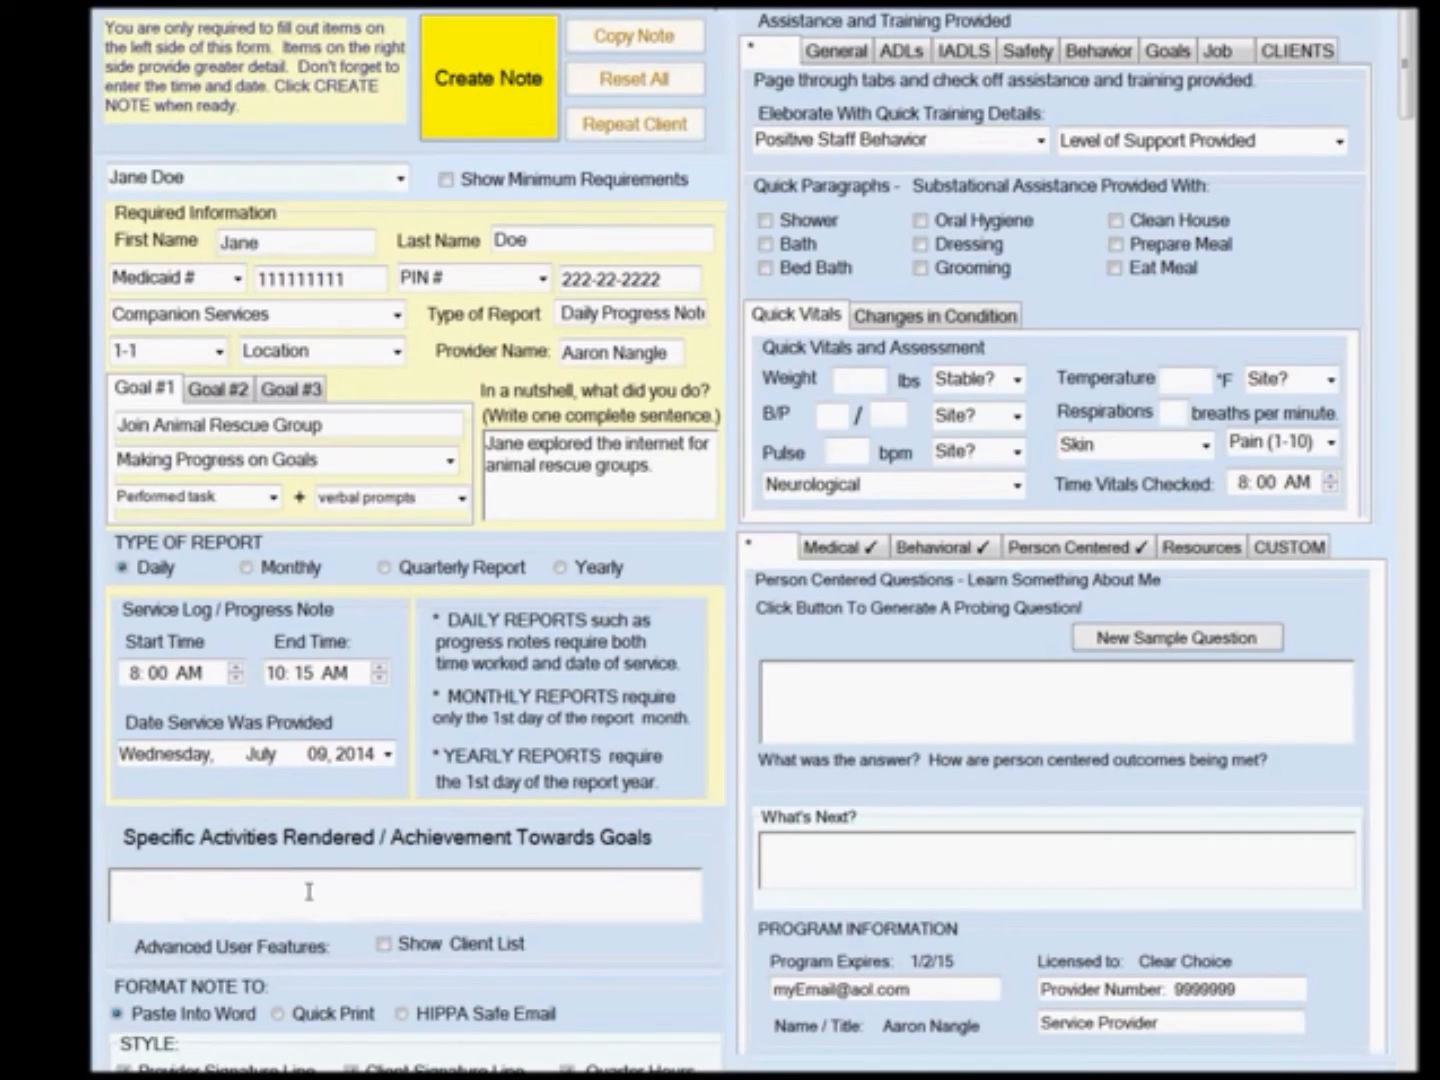
text(Jane found 3 grou)
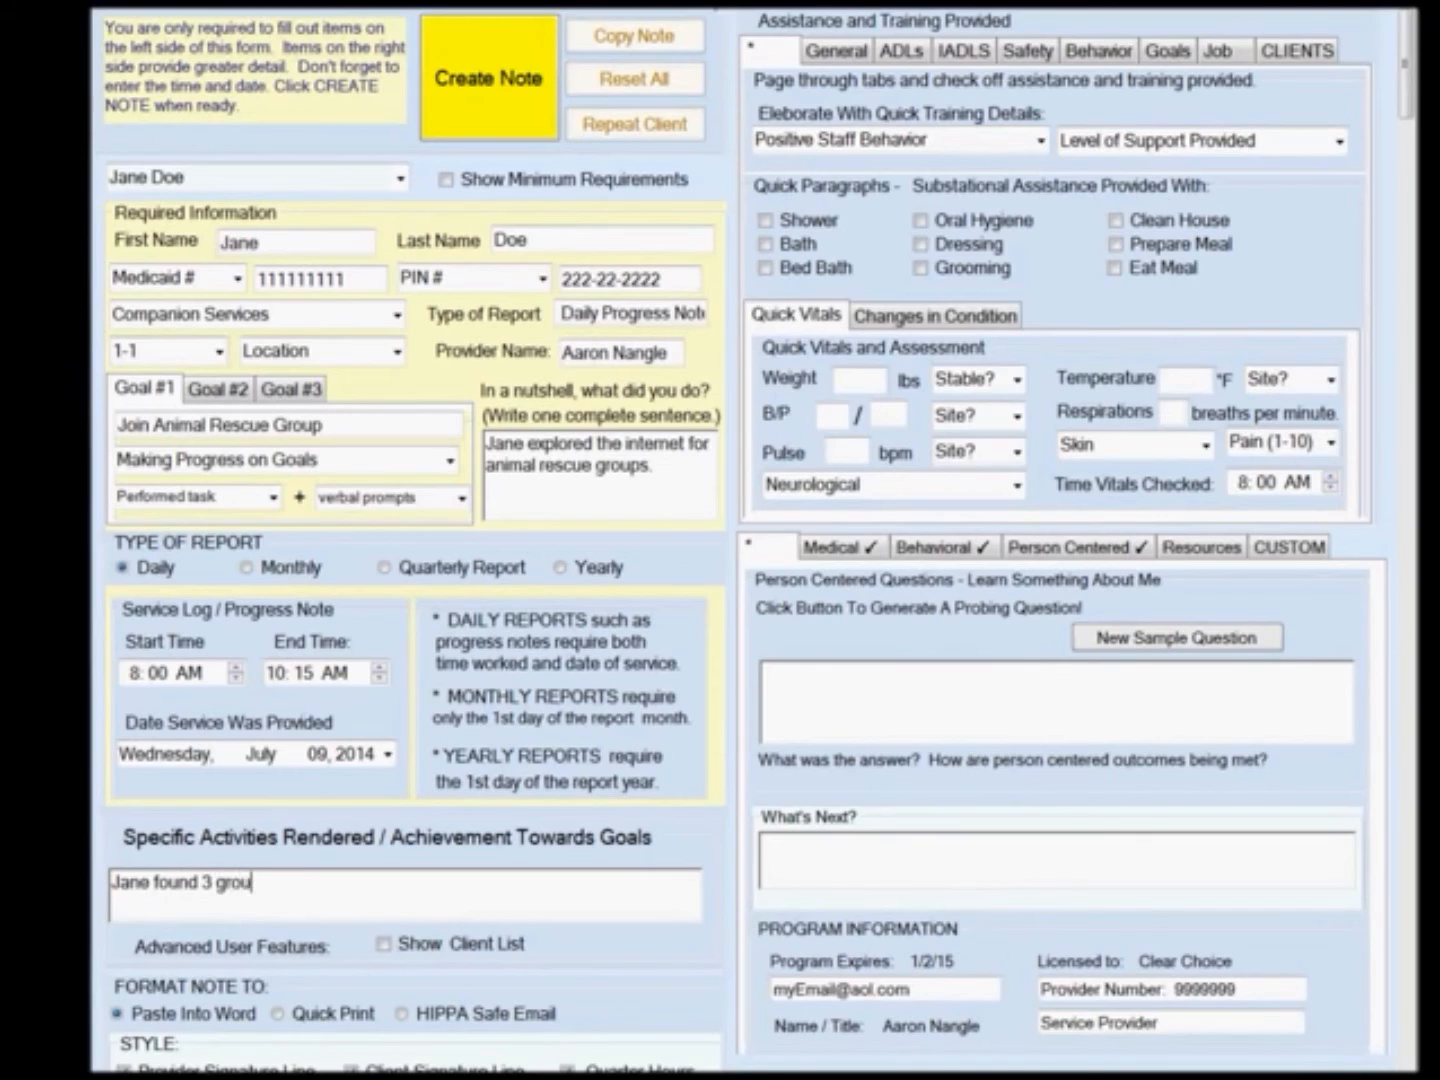
text(ps near her hom)
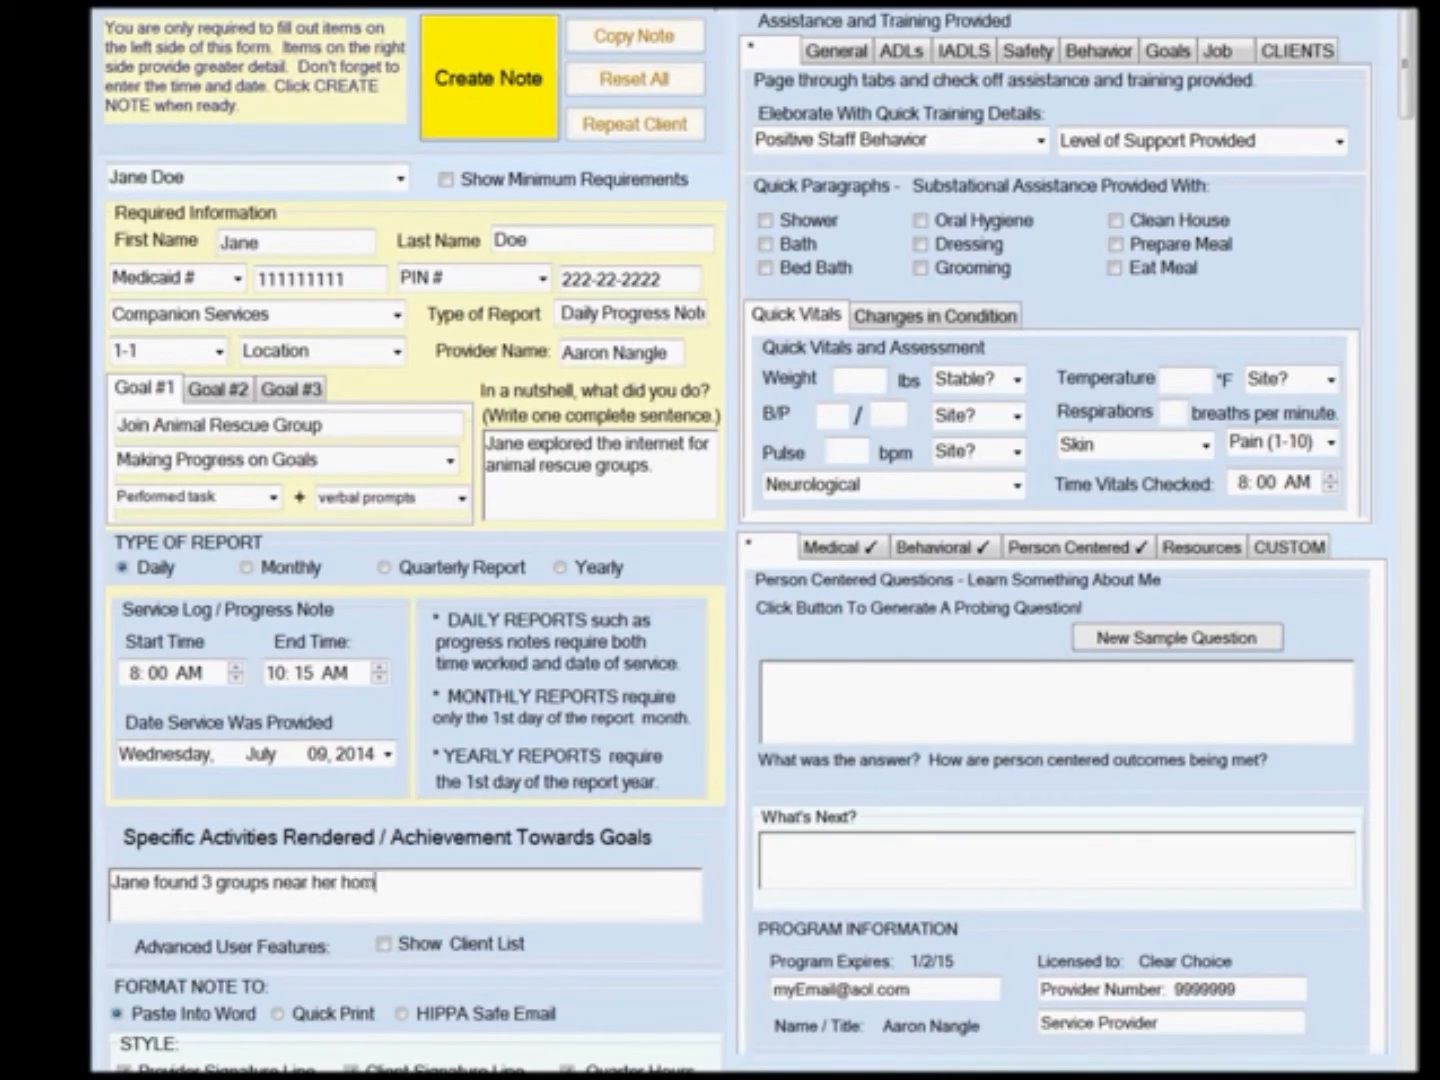
text(e when searching the web)
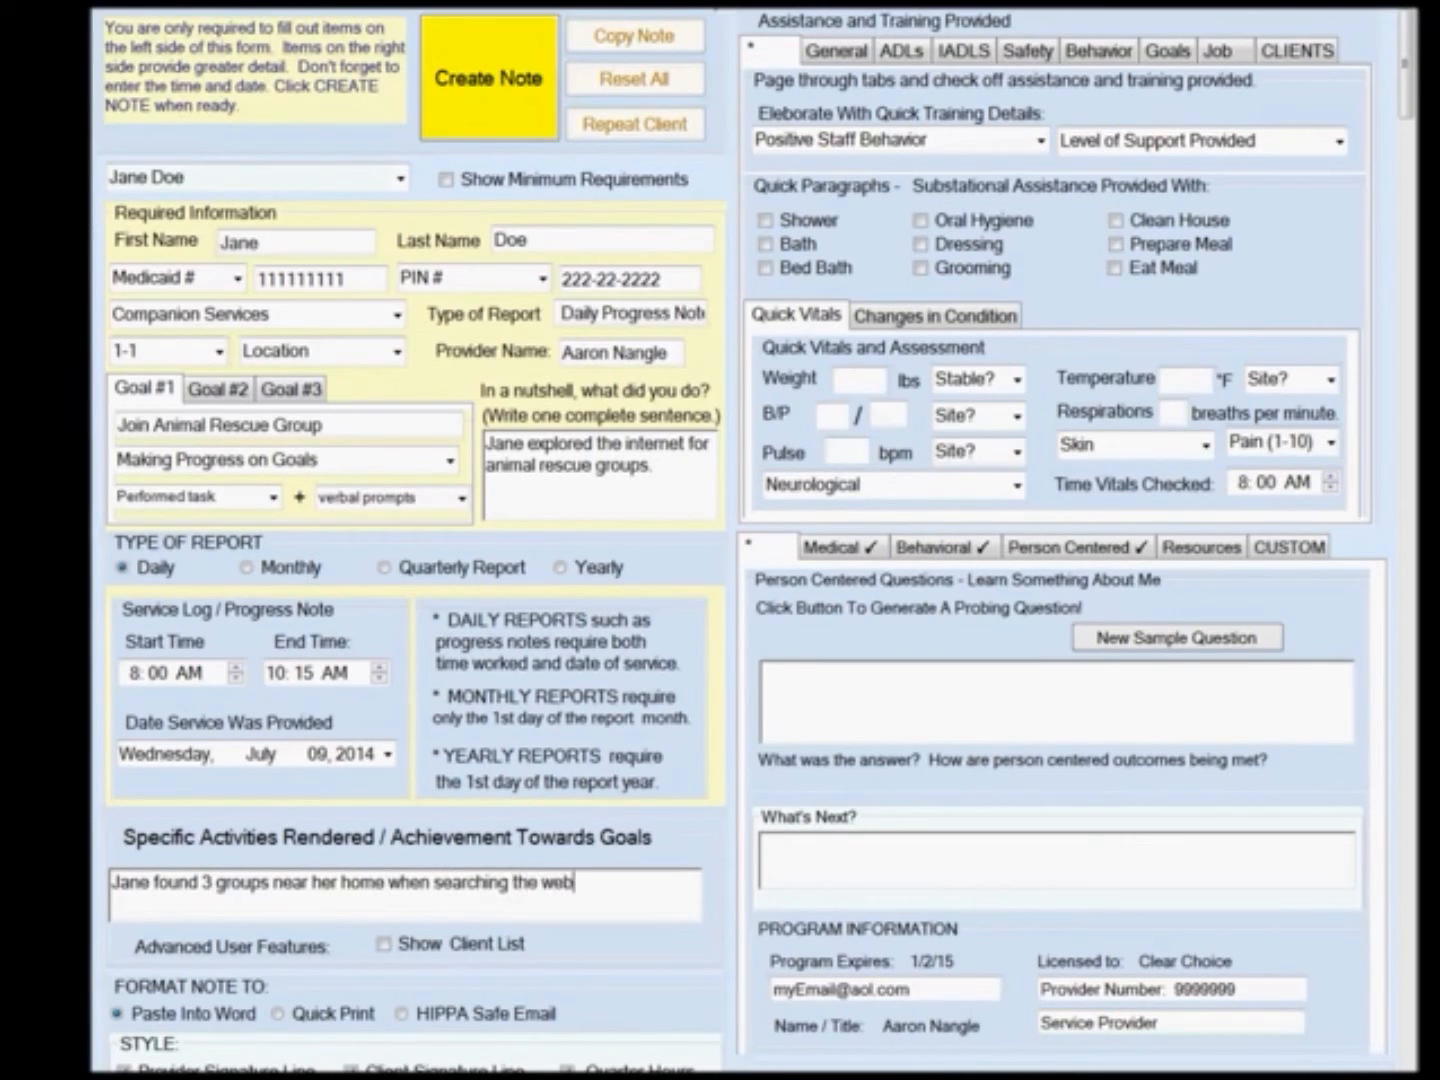
text(.  She plans to call th)
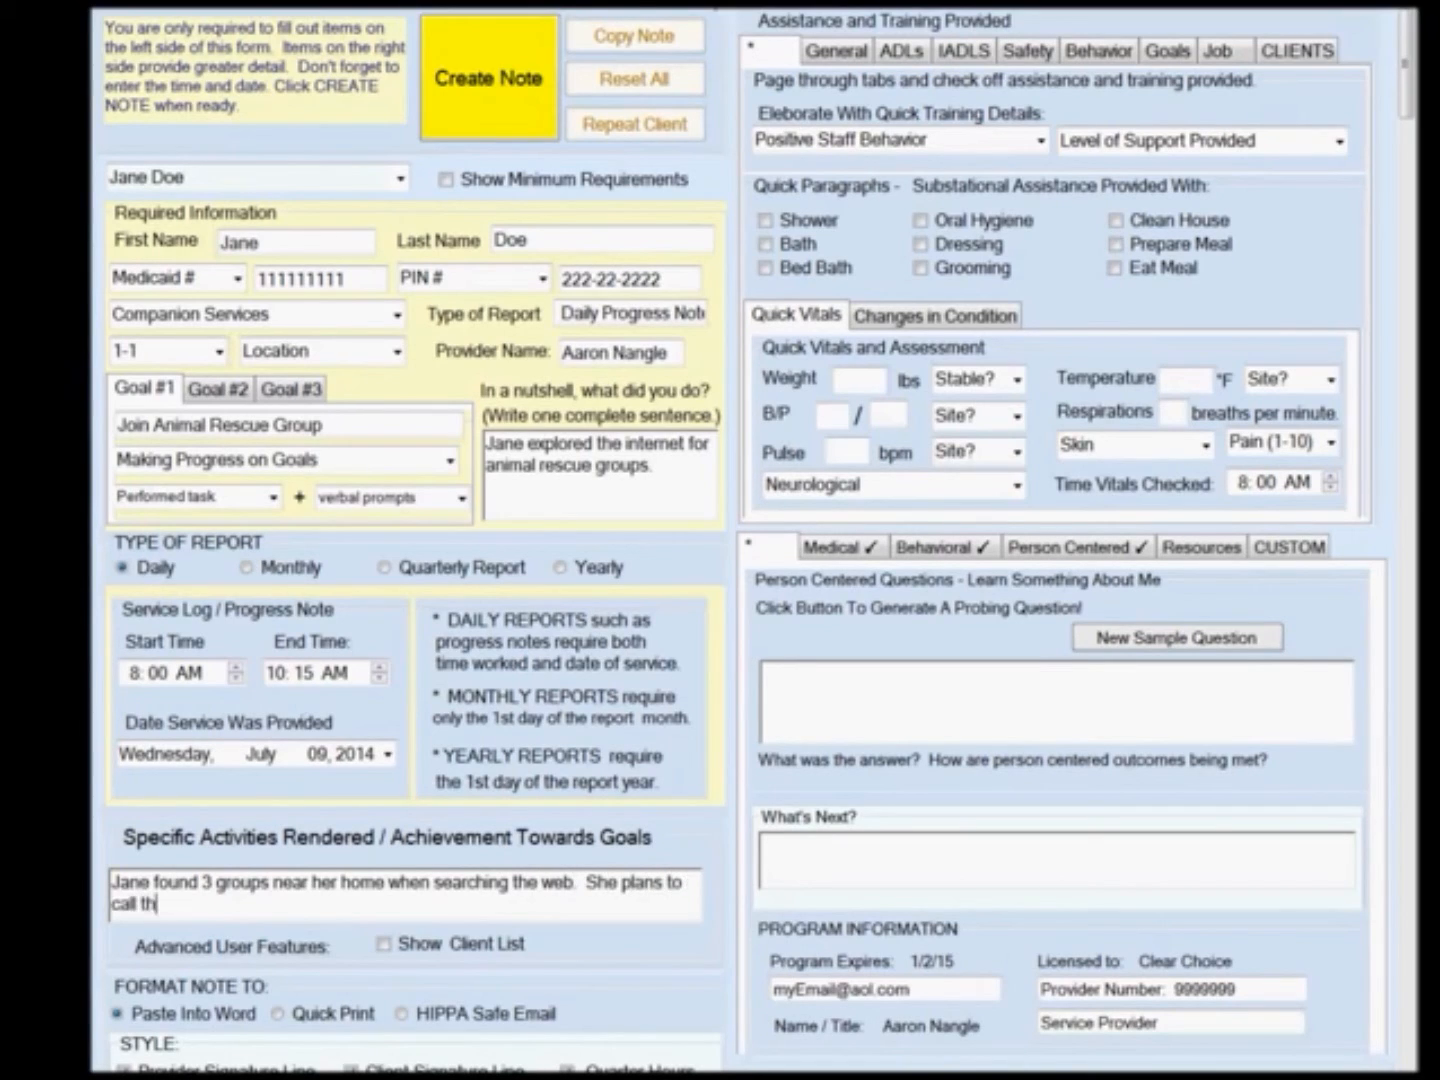
text(em next week.)
Set the quick training details to 'Patient, friendly, and encouraging' and the support level to Minimal supervision.
click(1040, 139)
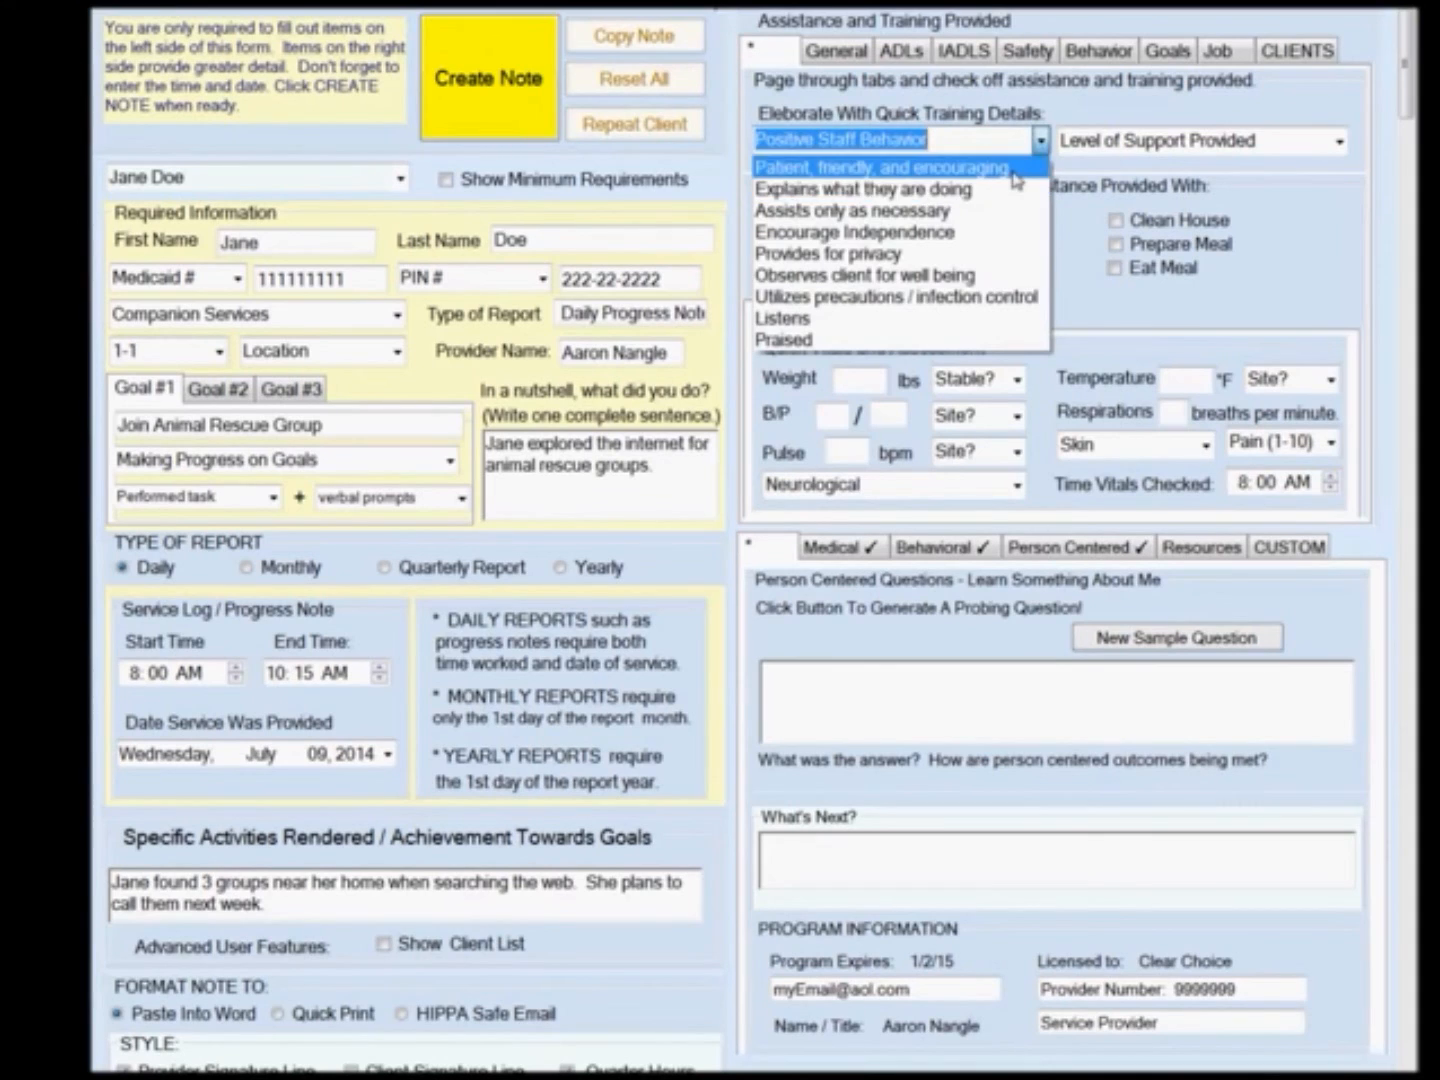
click(1020, 164)
click(1340, 140)
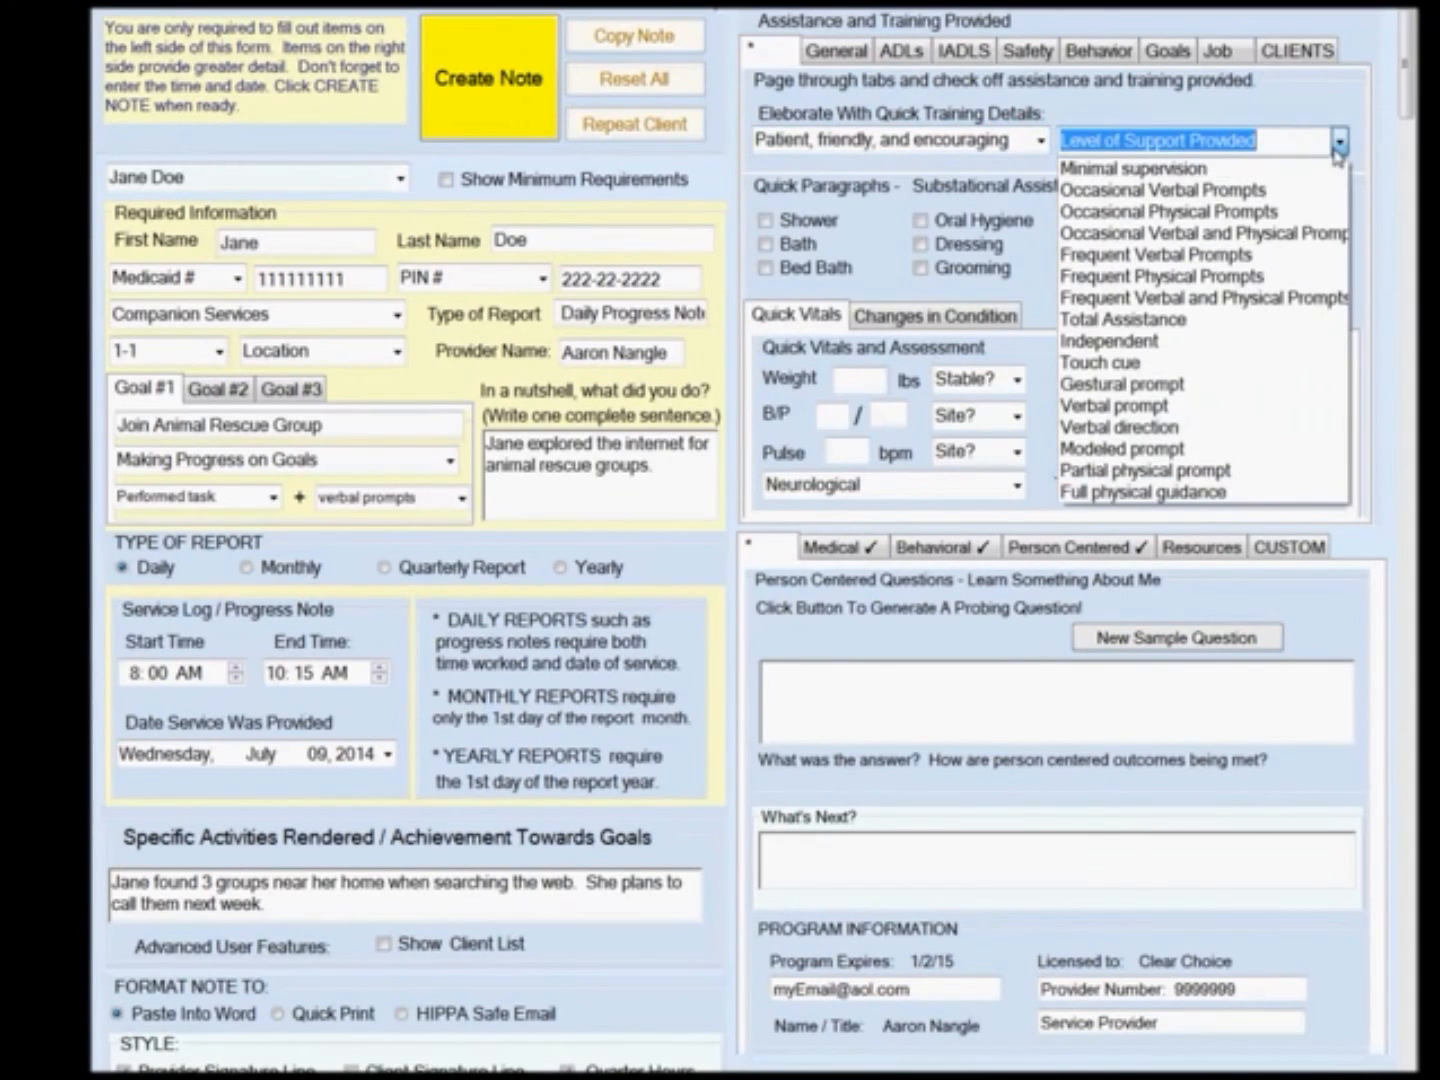
click(1285, 168)
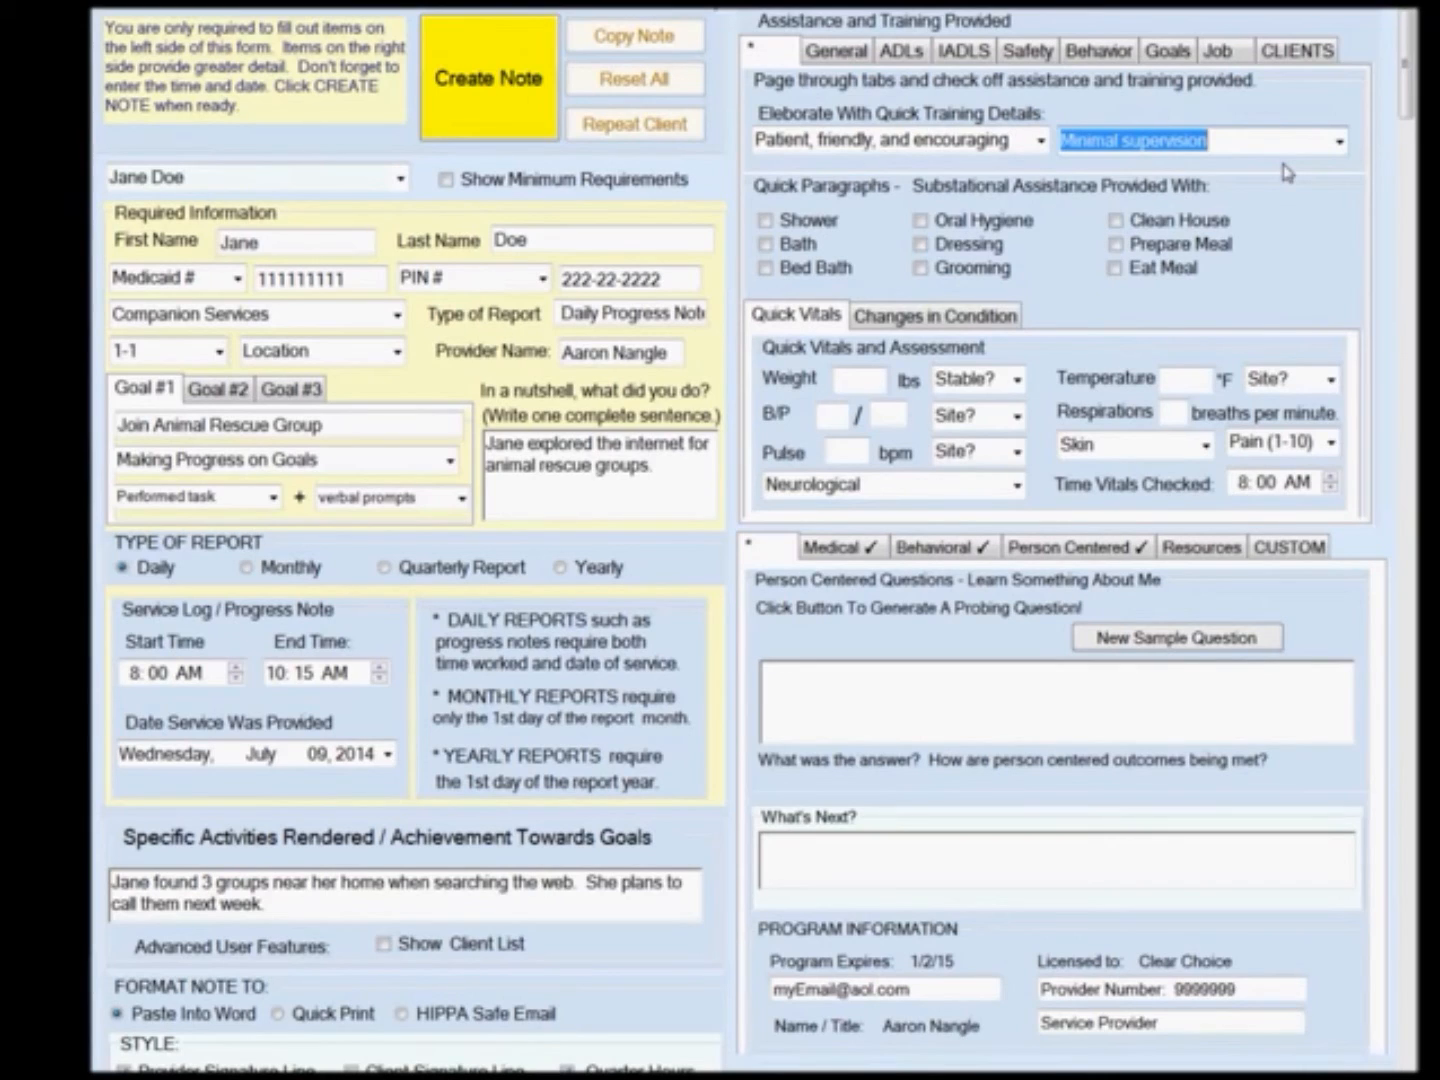
Enter the What's Next text: I will help Jane make calls to rescue sites next week.
click(949, 879)
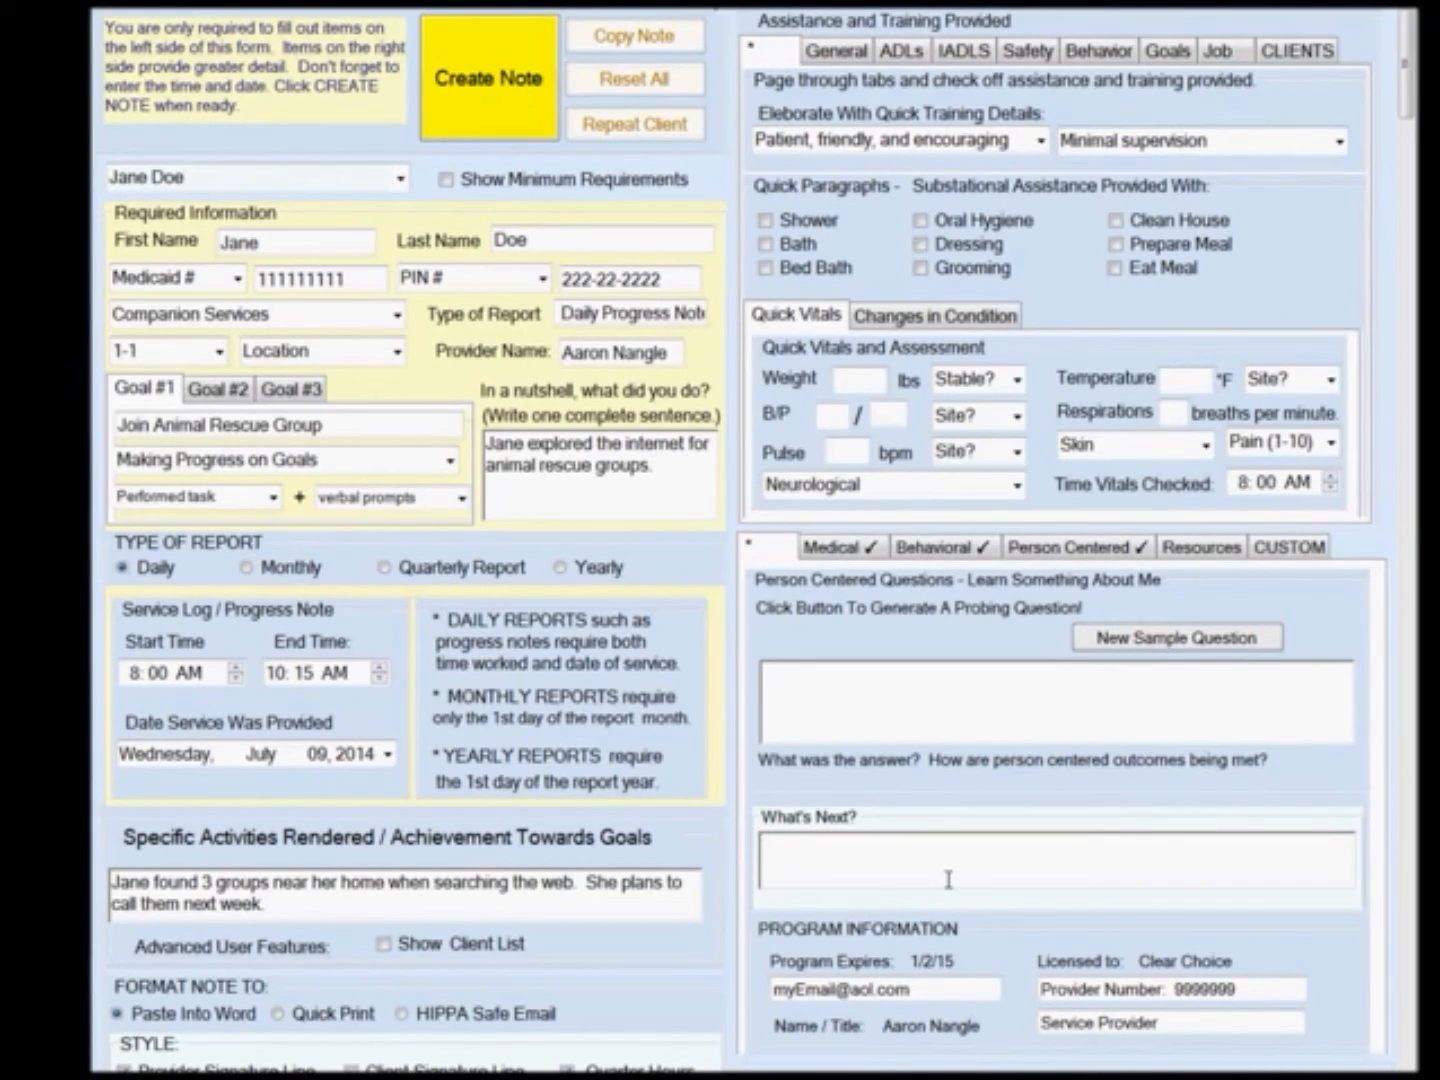
text(I will help Jane make calls)
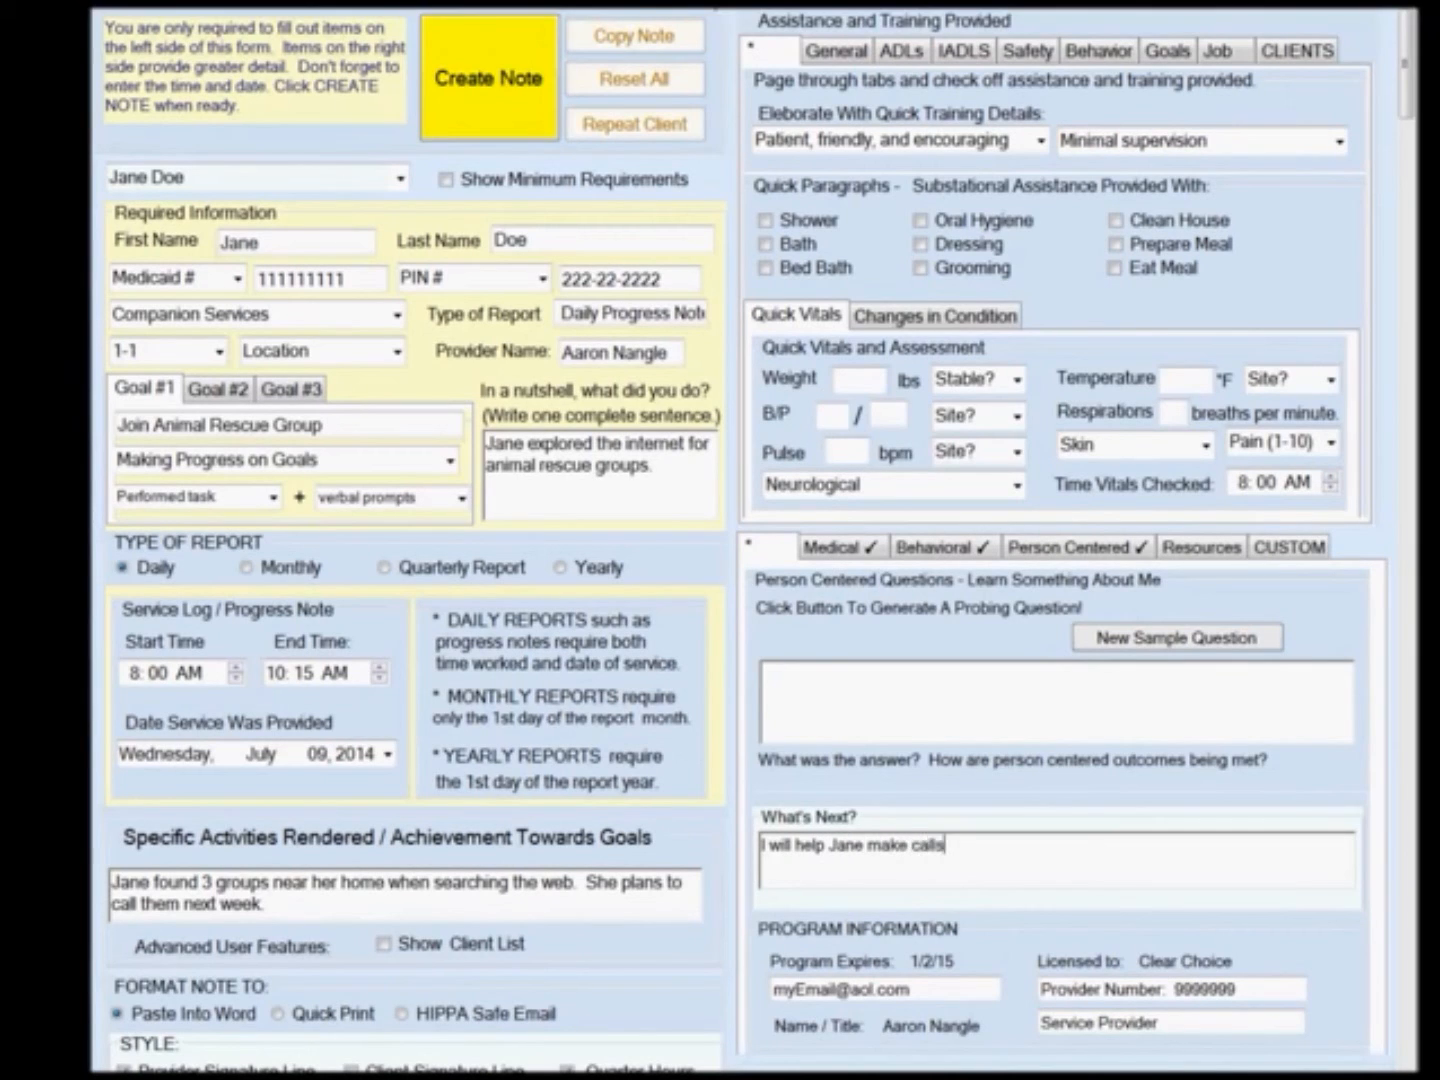
text( to rescue sites nex)
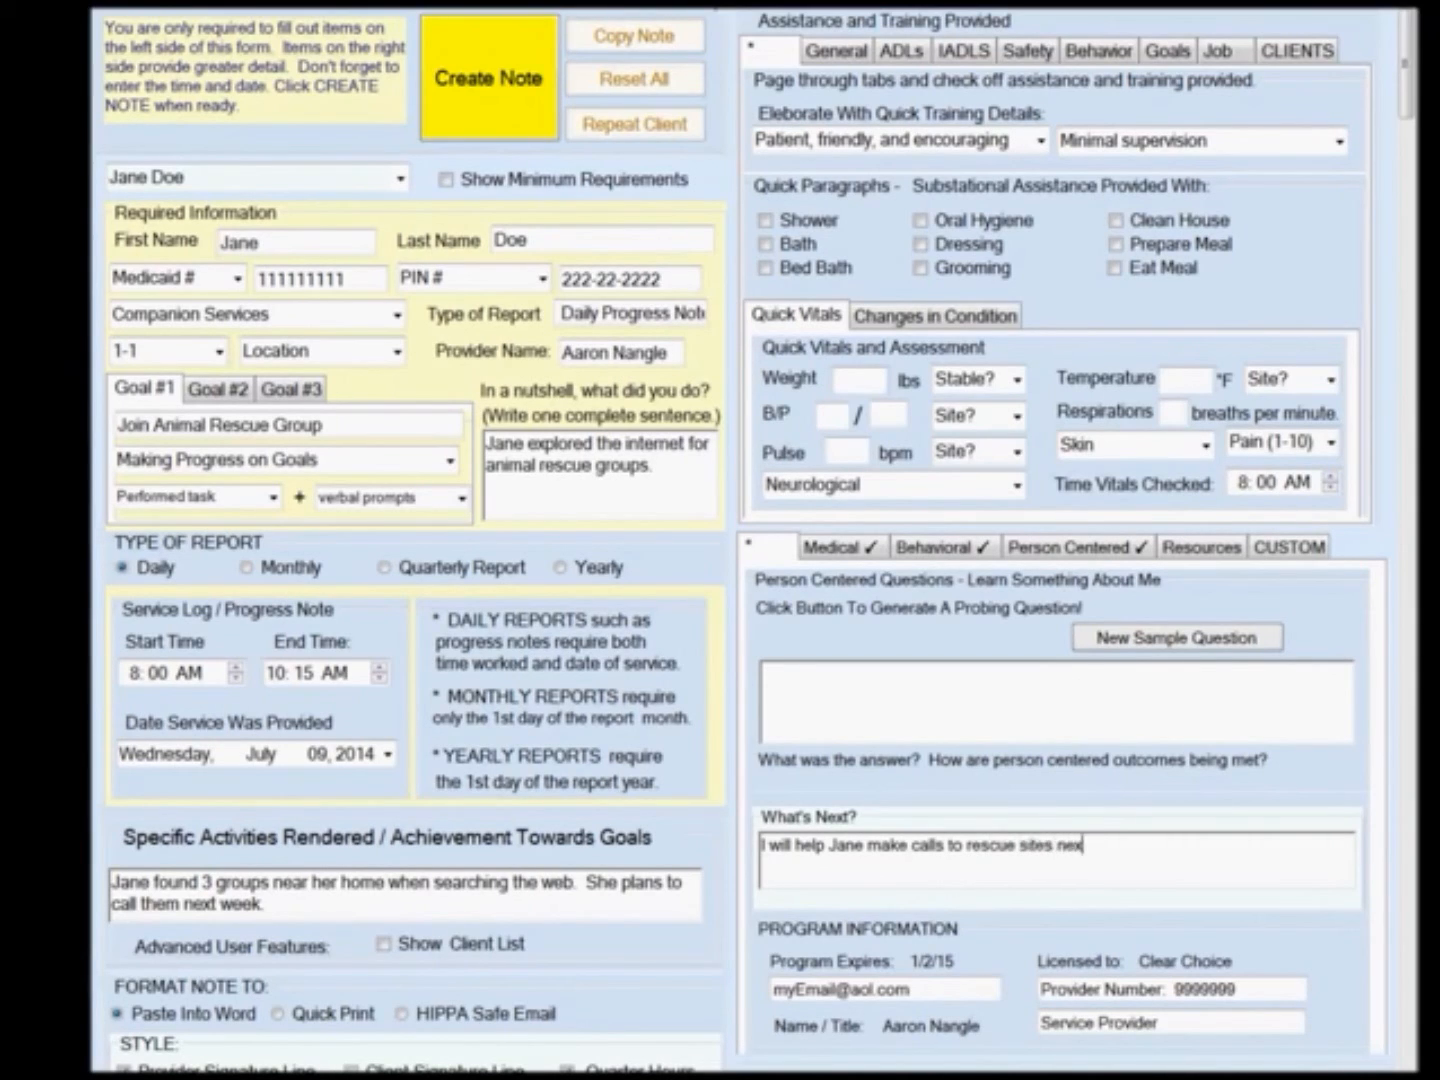
text(t week.)
Check the general items for working with the client on goals, ensuring goals are relevant, and offering choices of activity.
click(847, 60)
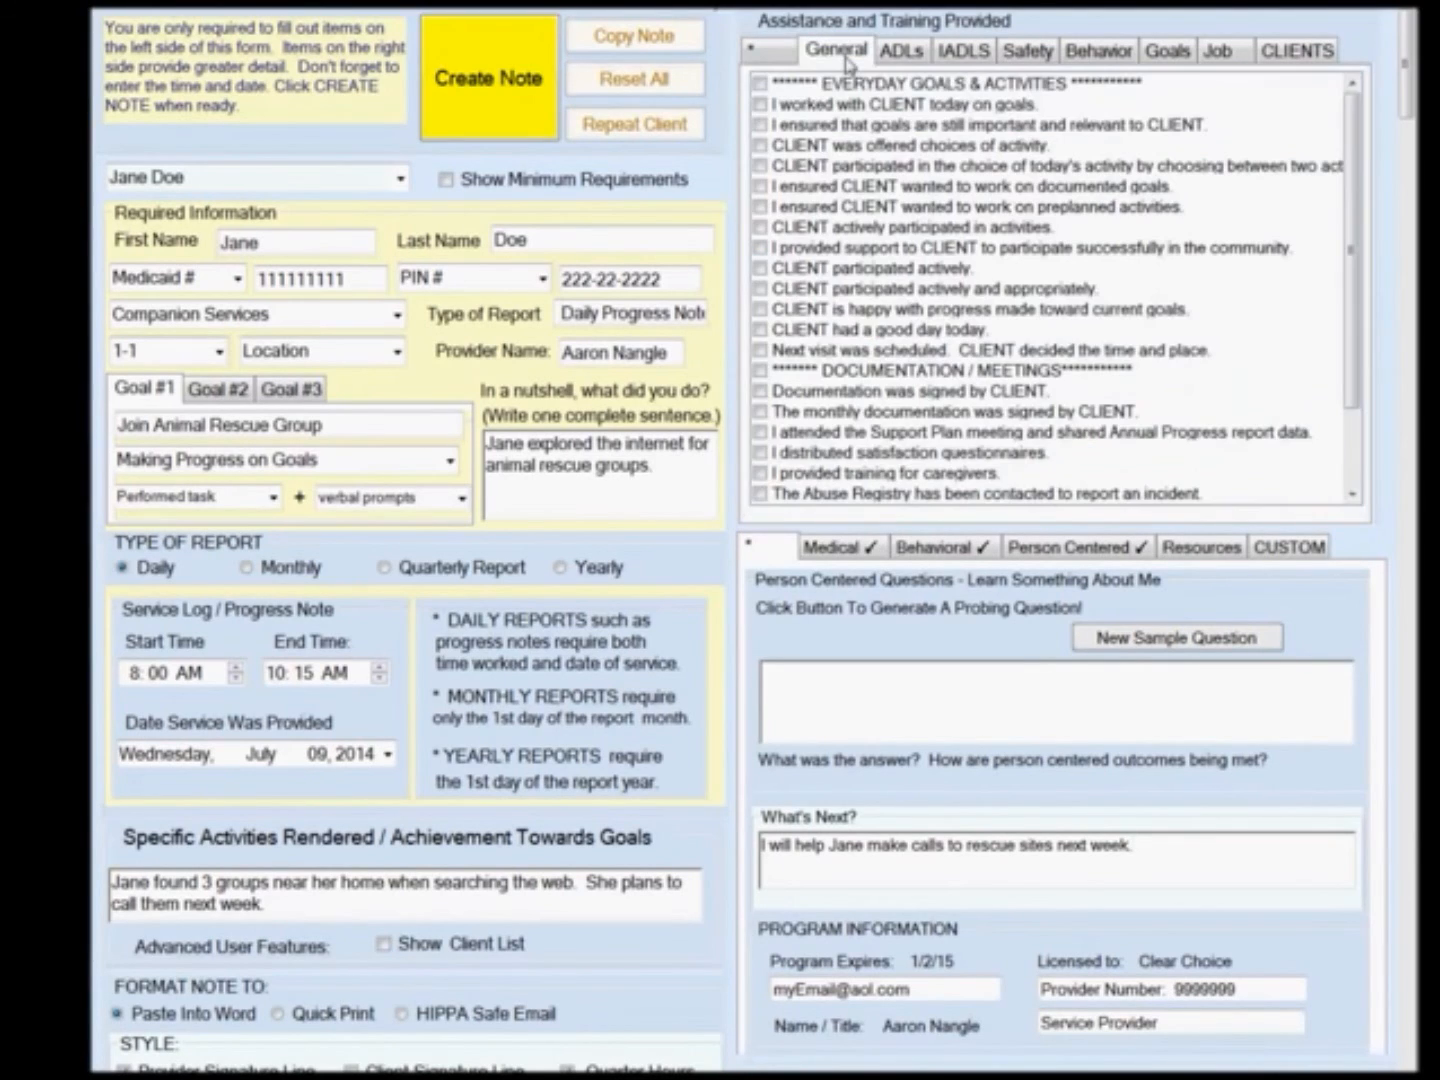
click(761, 106)
click(760, 127)
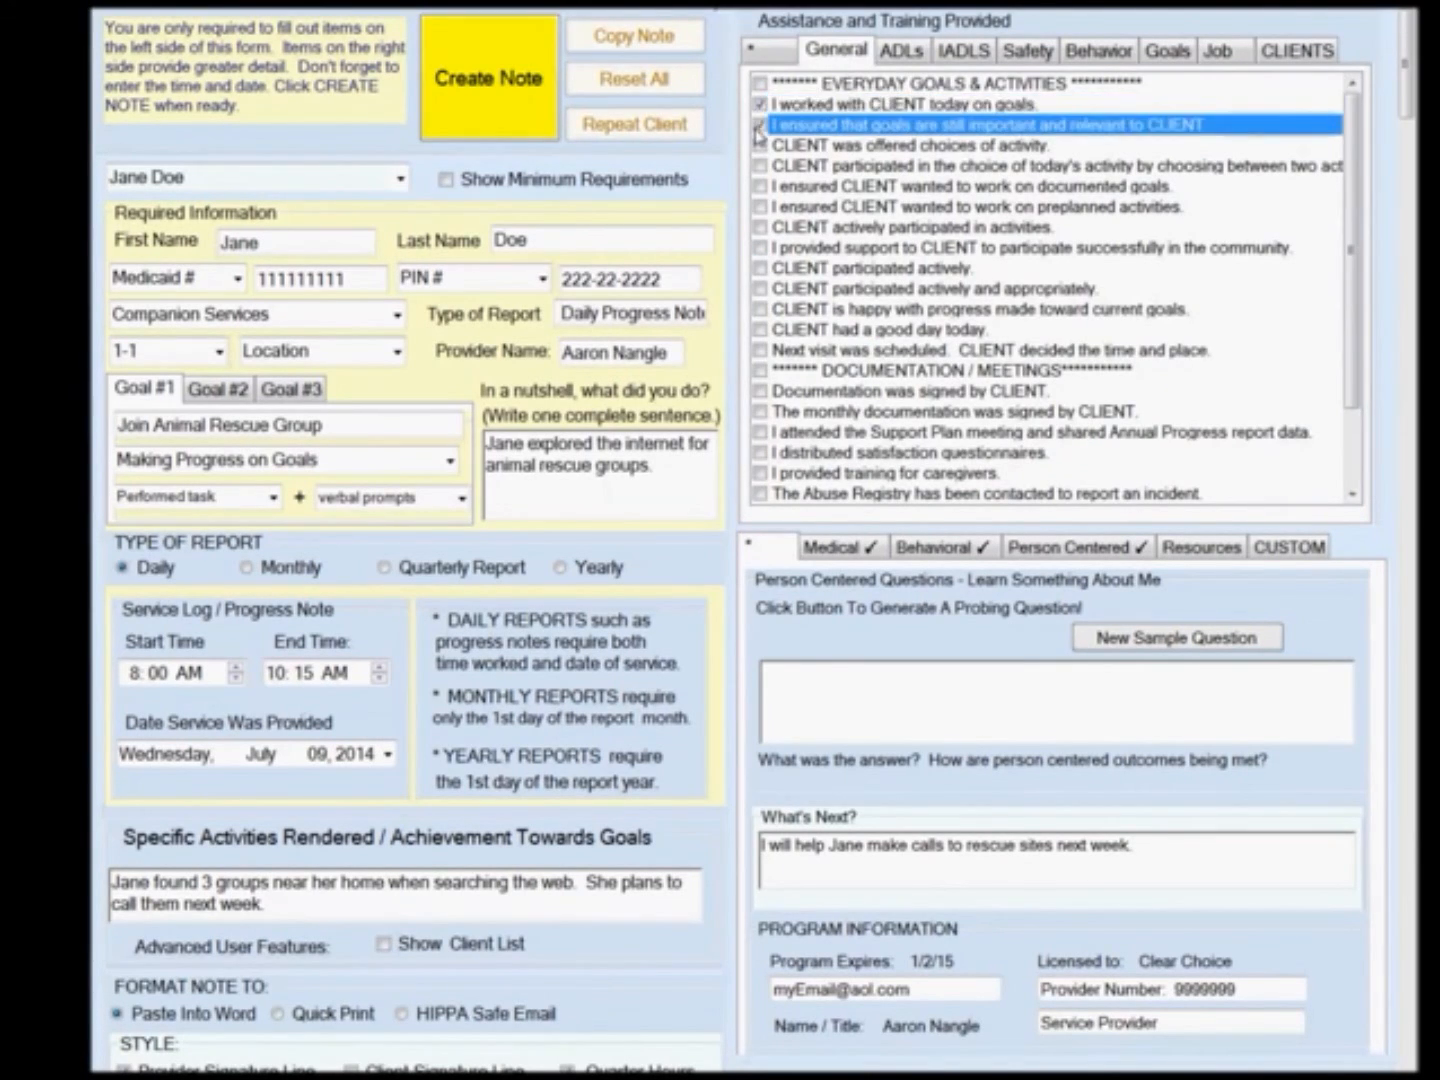
click(760, 146)
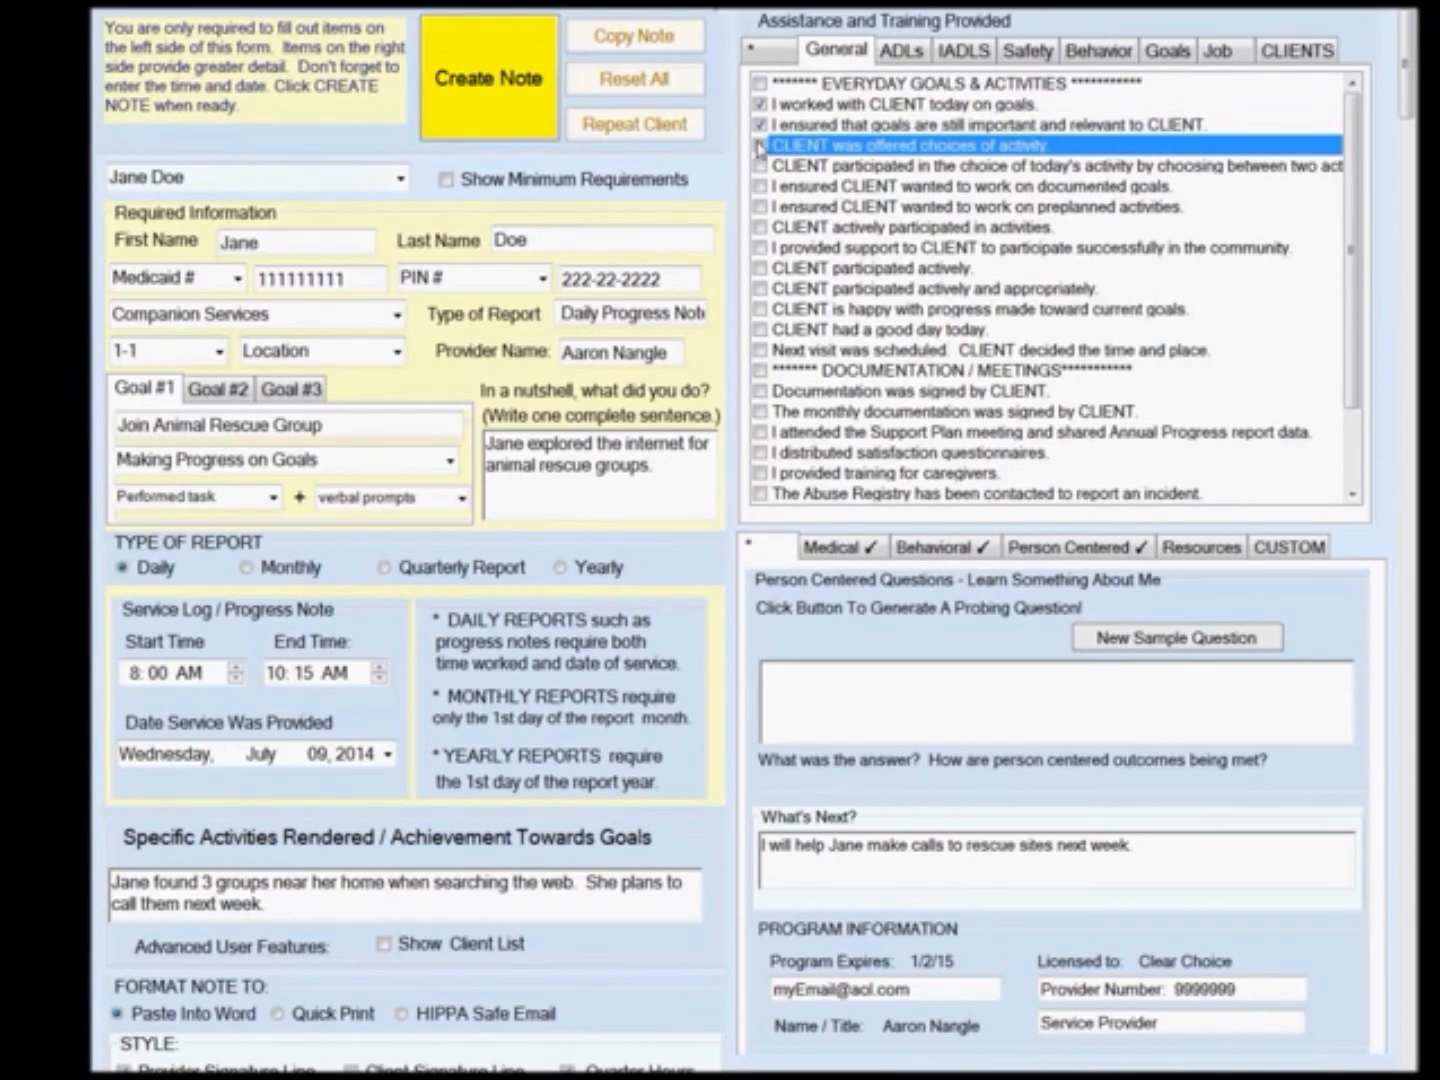
click(760, 147)
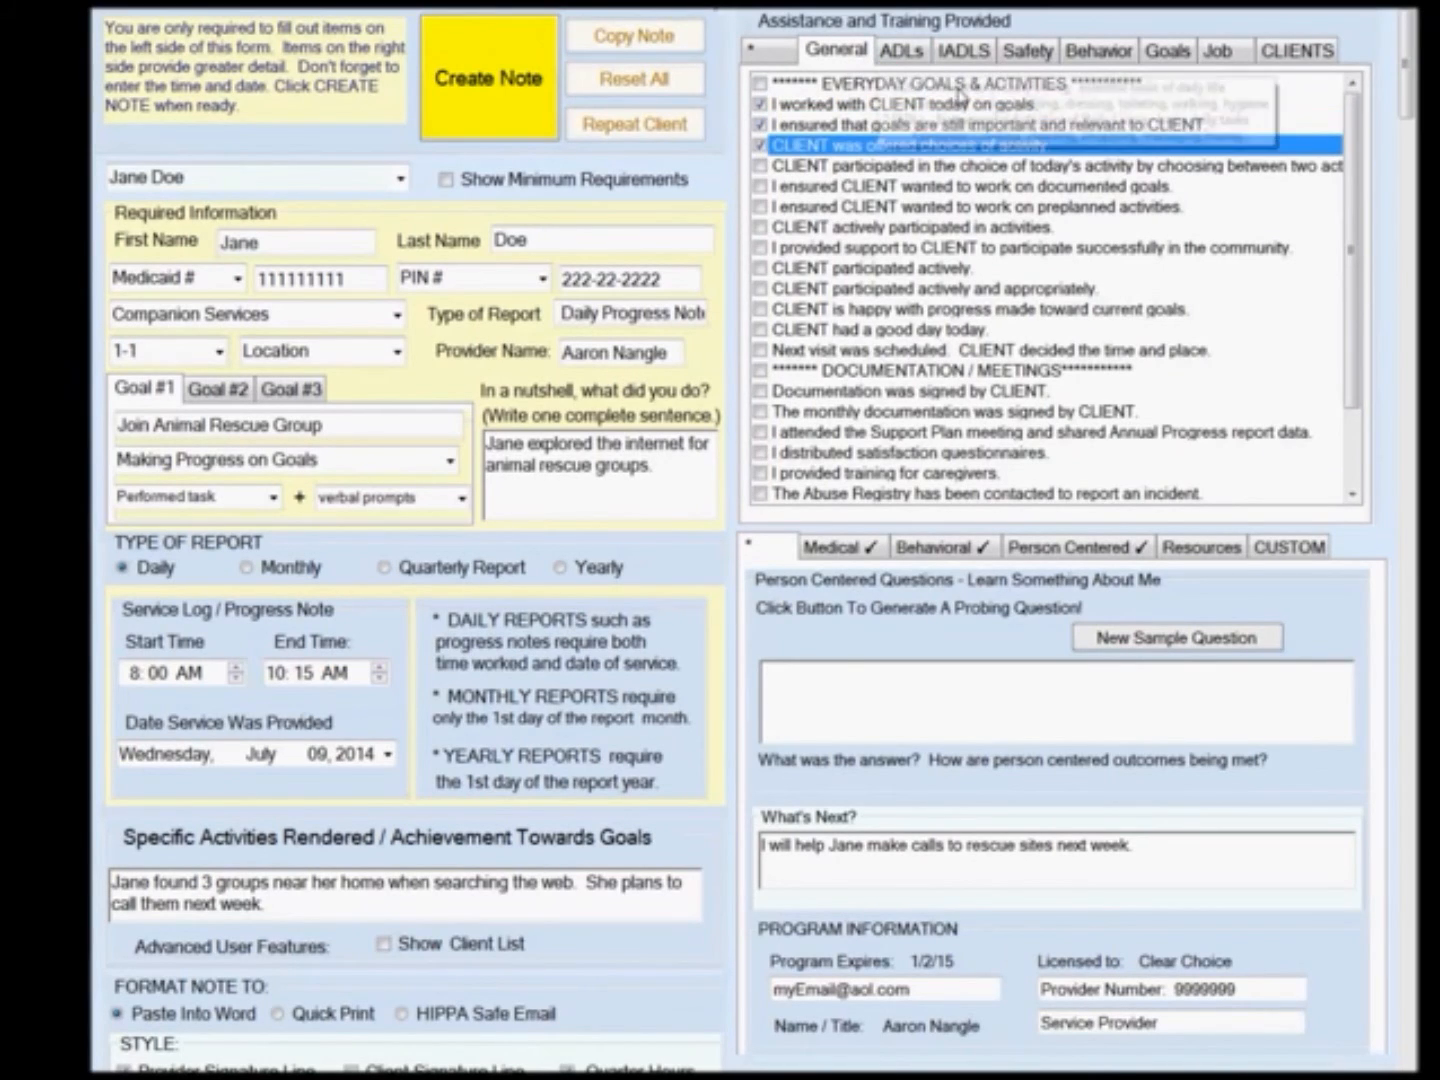
Check the IADLS items for providing social skills training and assisting the client with communication.
drag(1348, 196, 1347, 319)
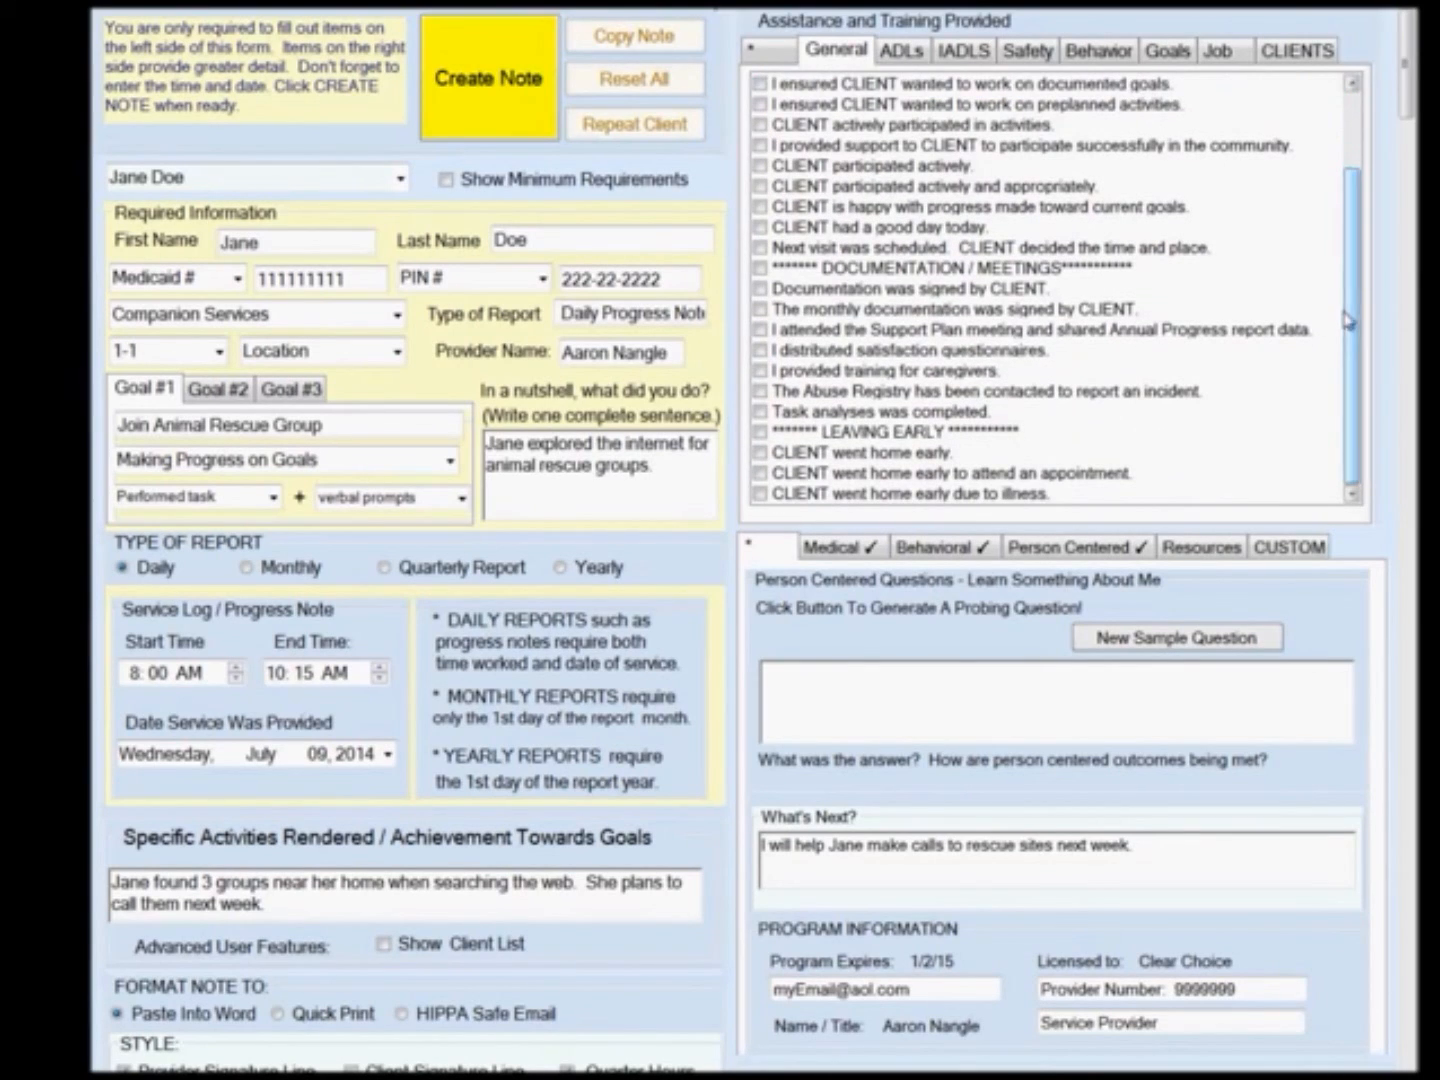
click(914, 56)
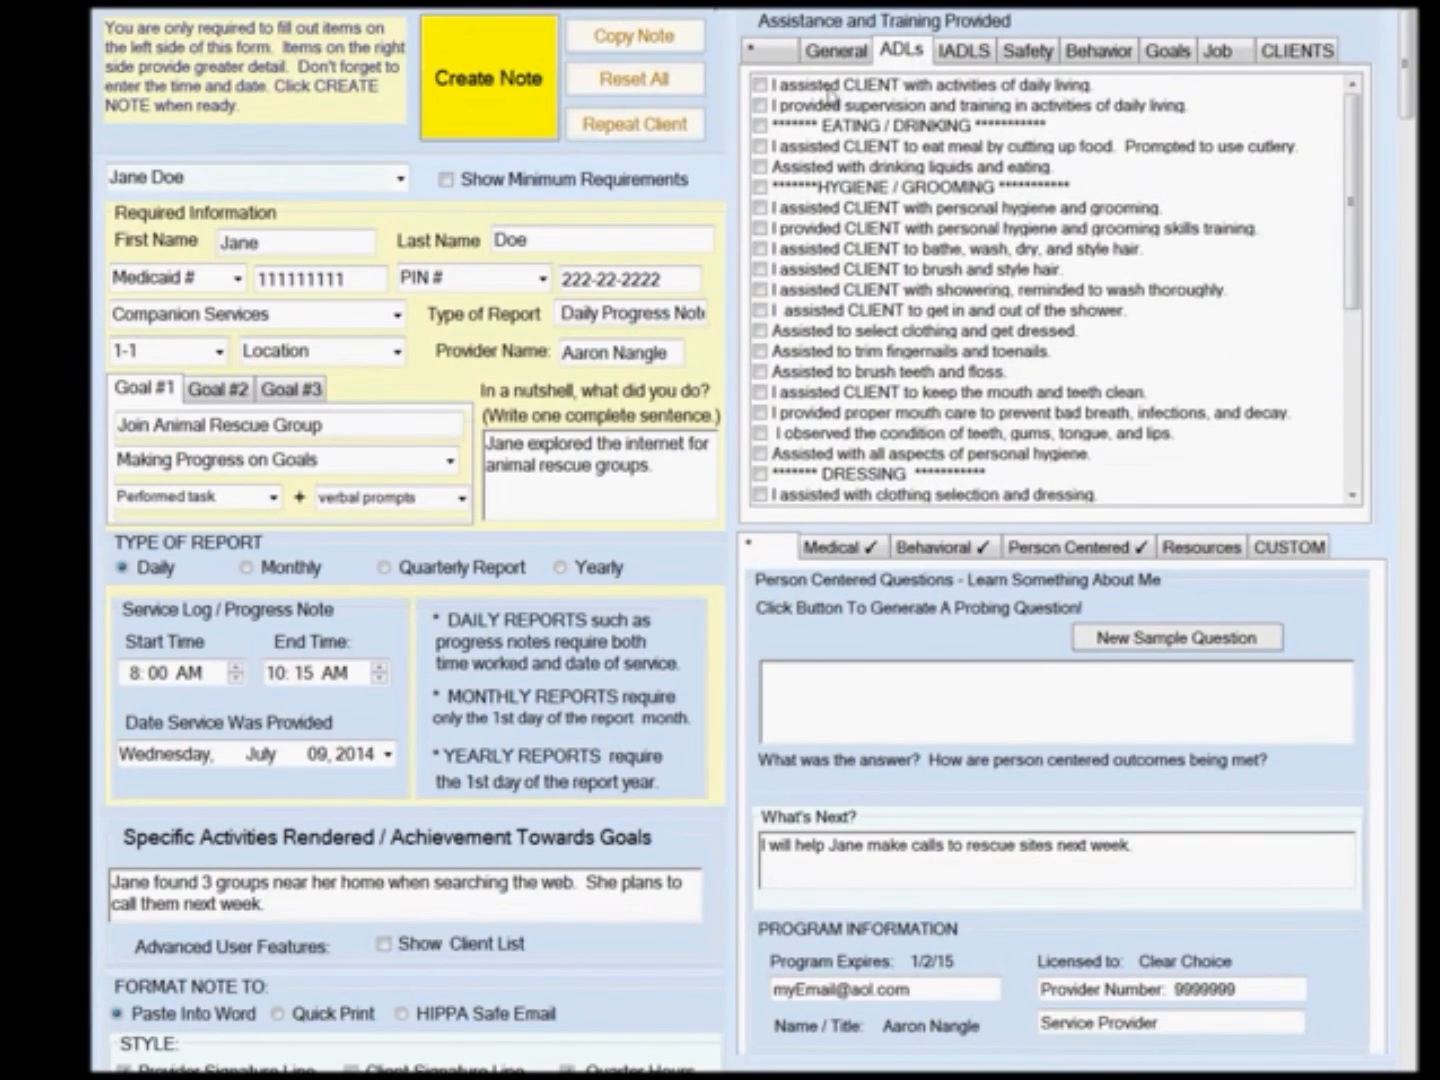
drag(1350, 139, 1350, 340)
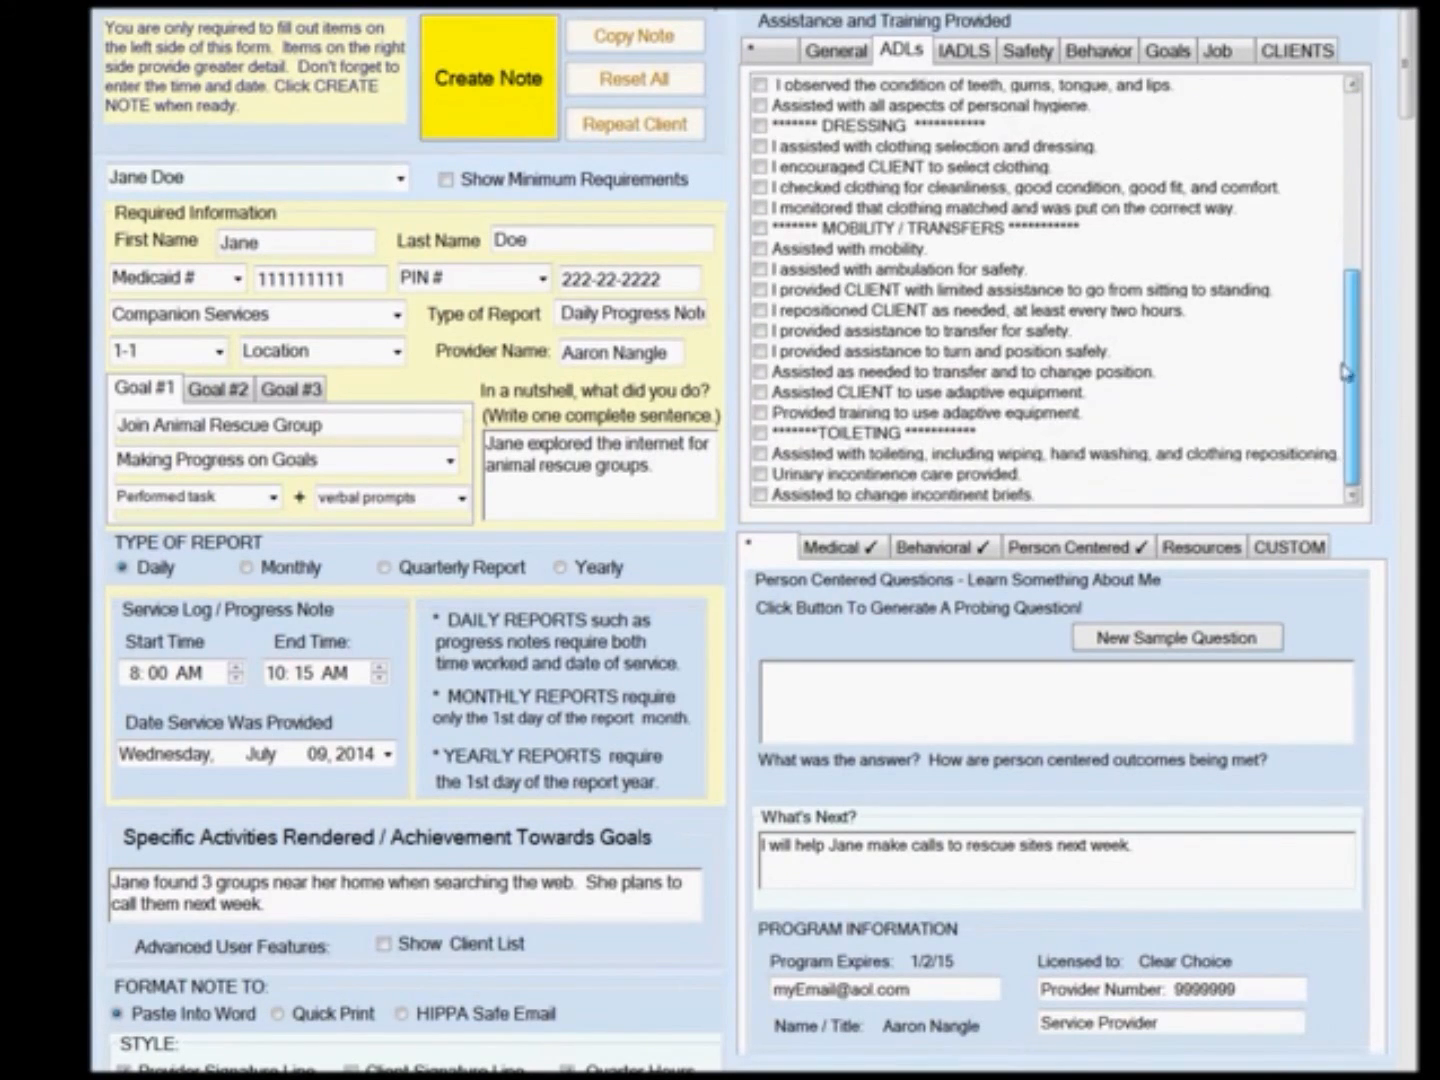
click(967, 52)
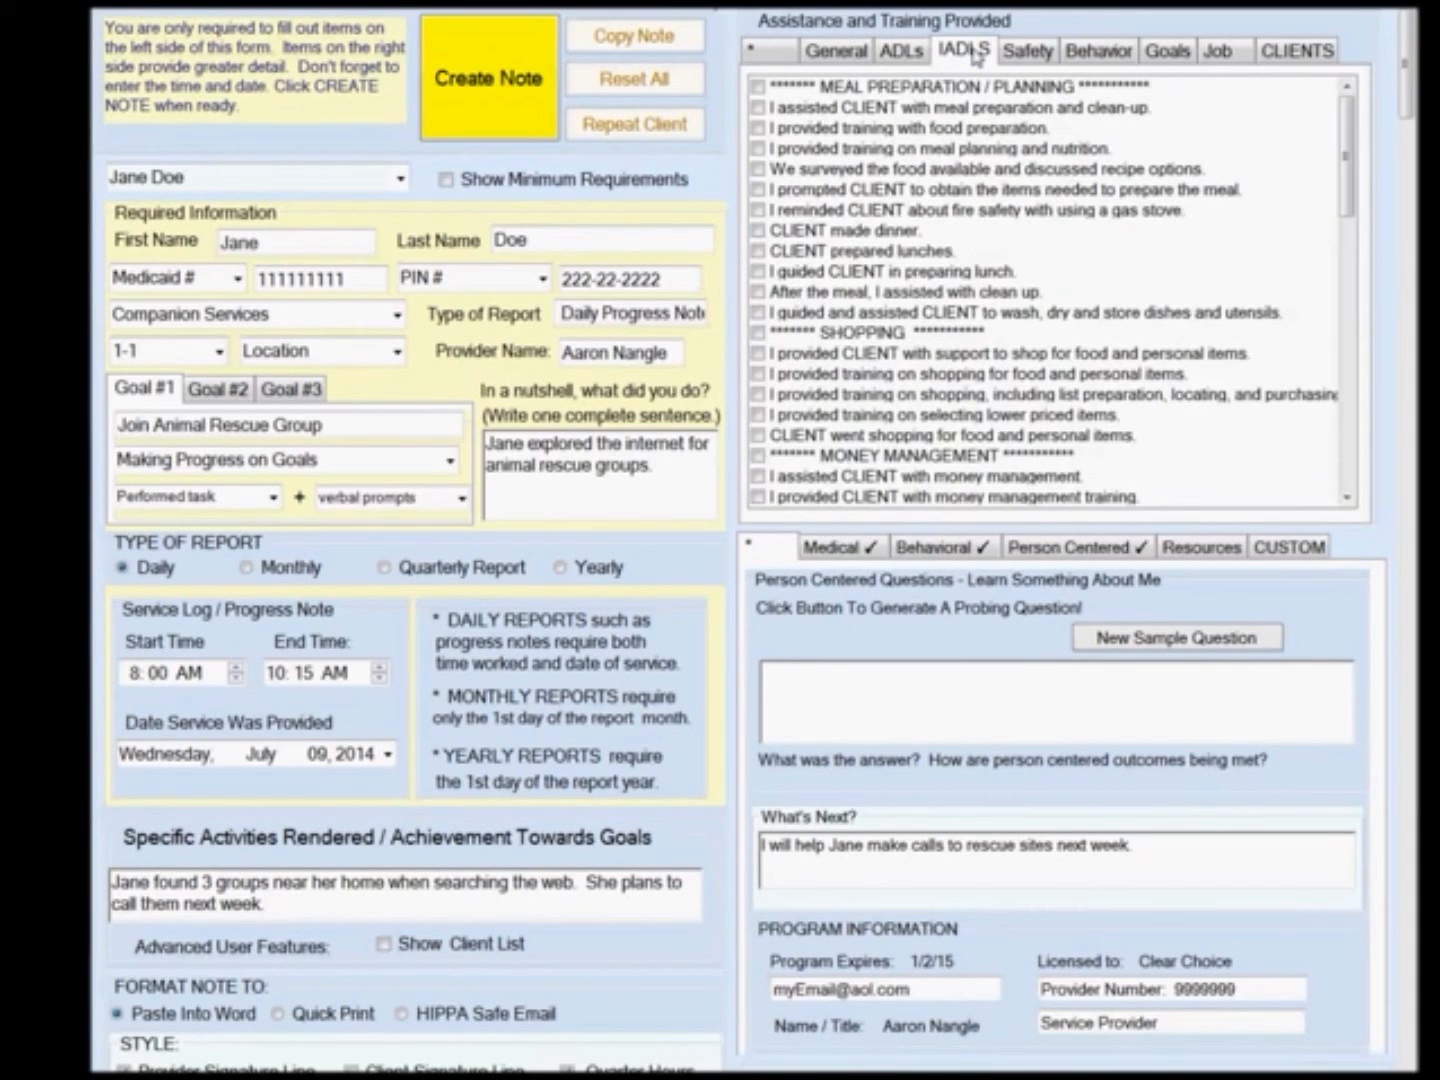
drag(1349, 192, 1350, 258)
drag(1347, 274, 1345, 460)
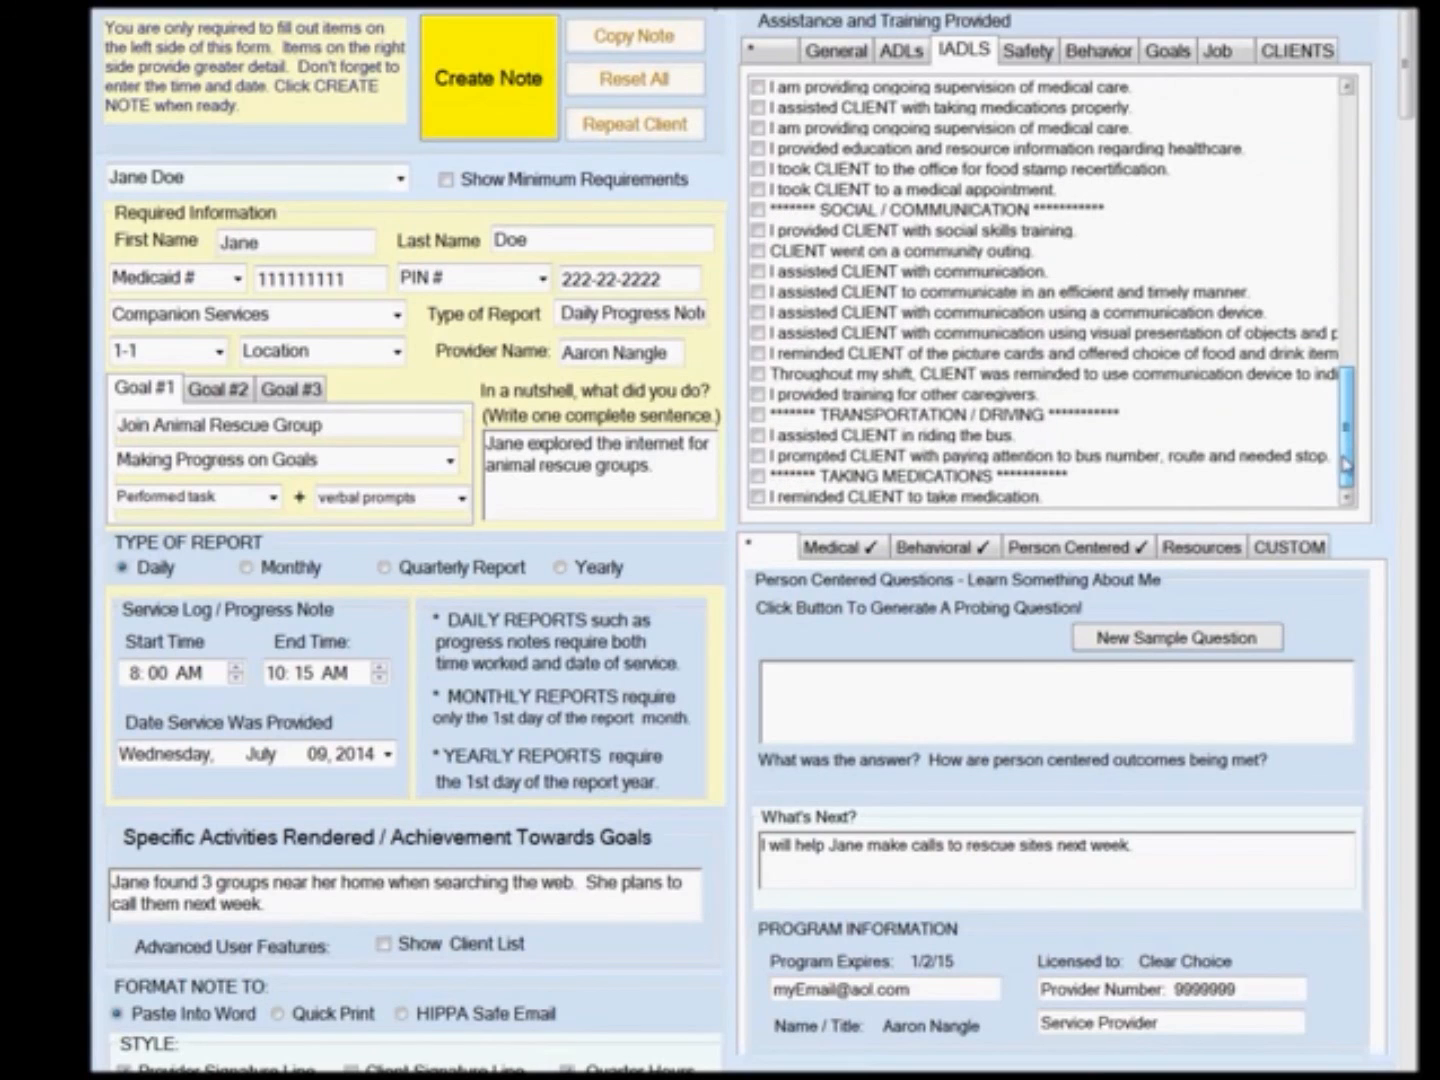
click(758, 232)
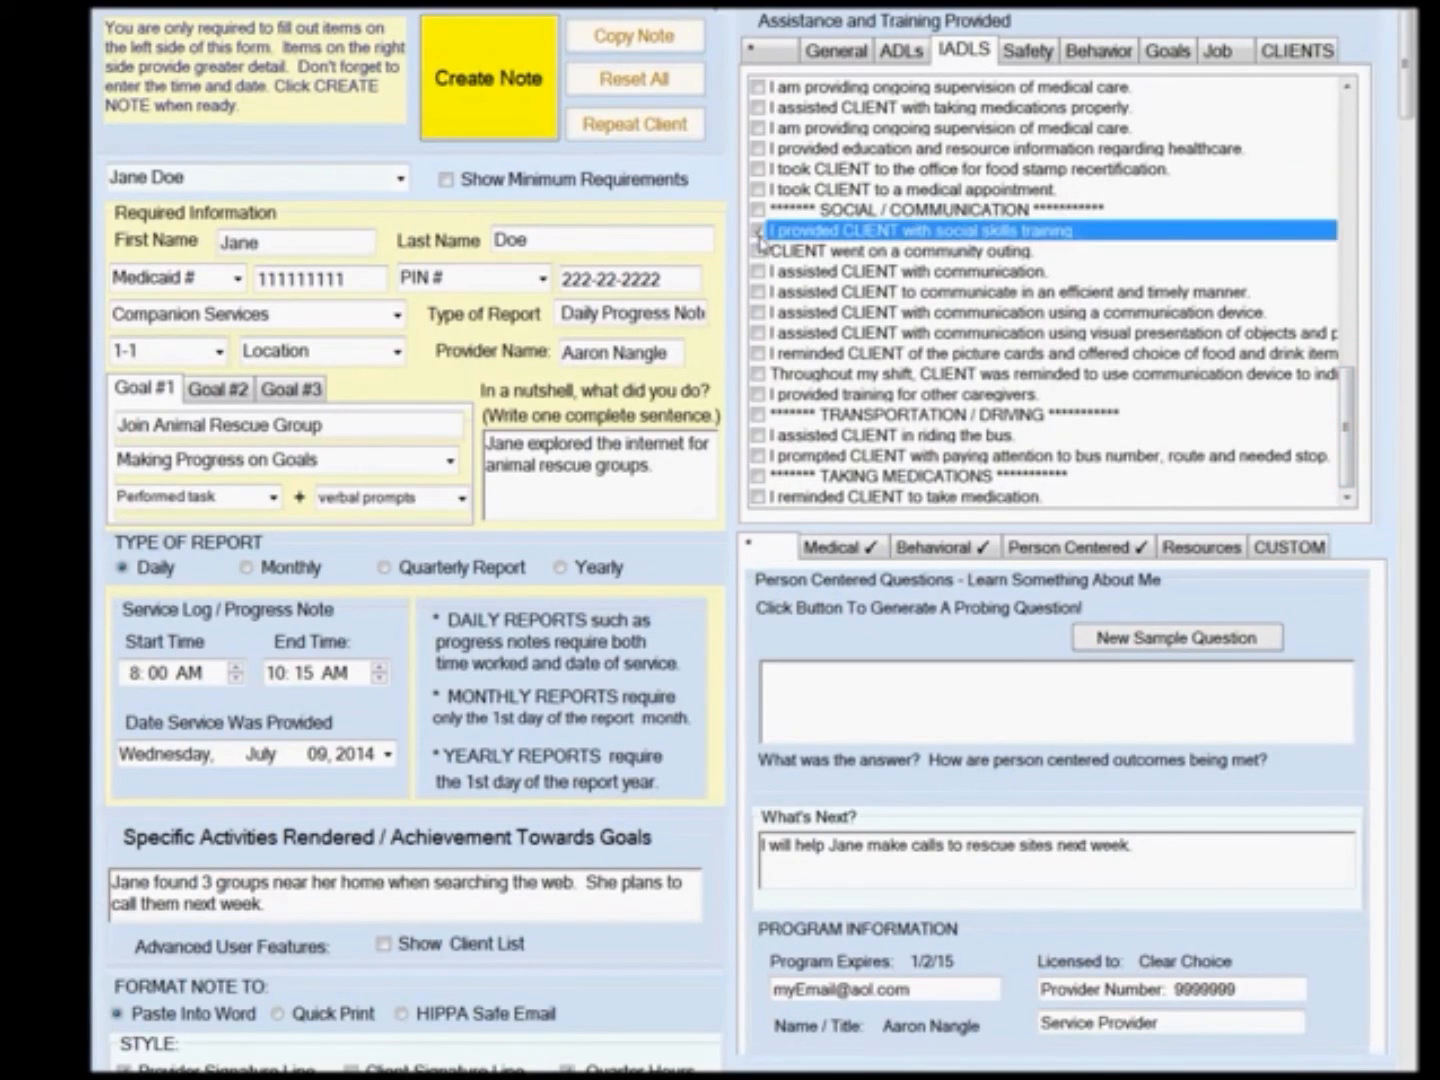
click(758, 272)
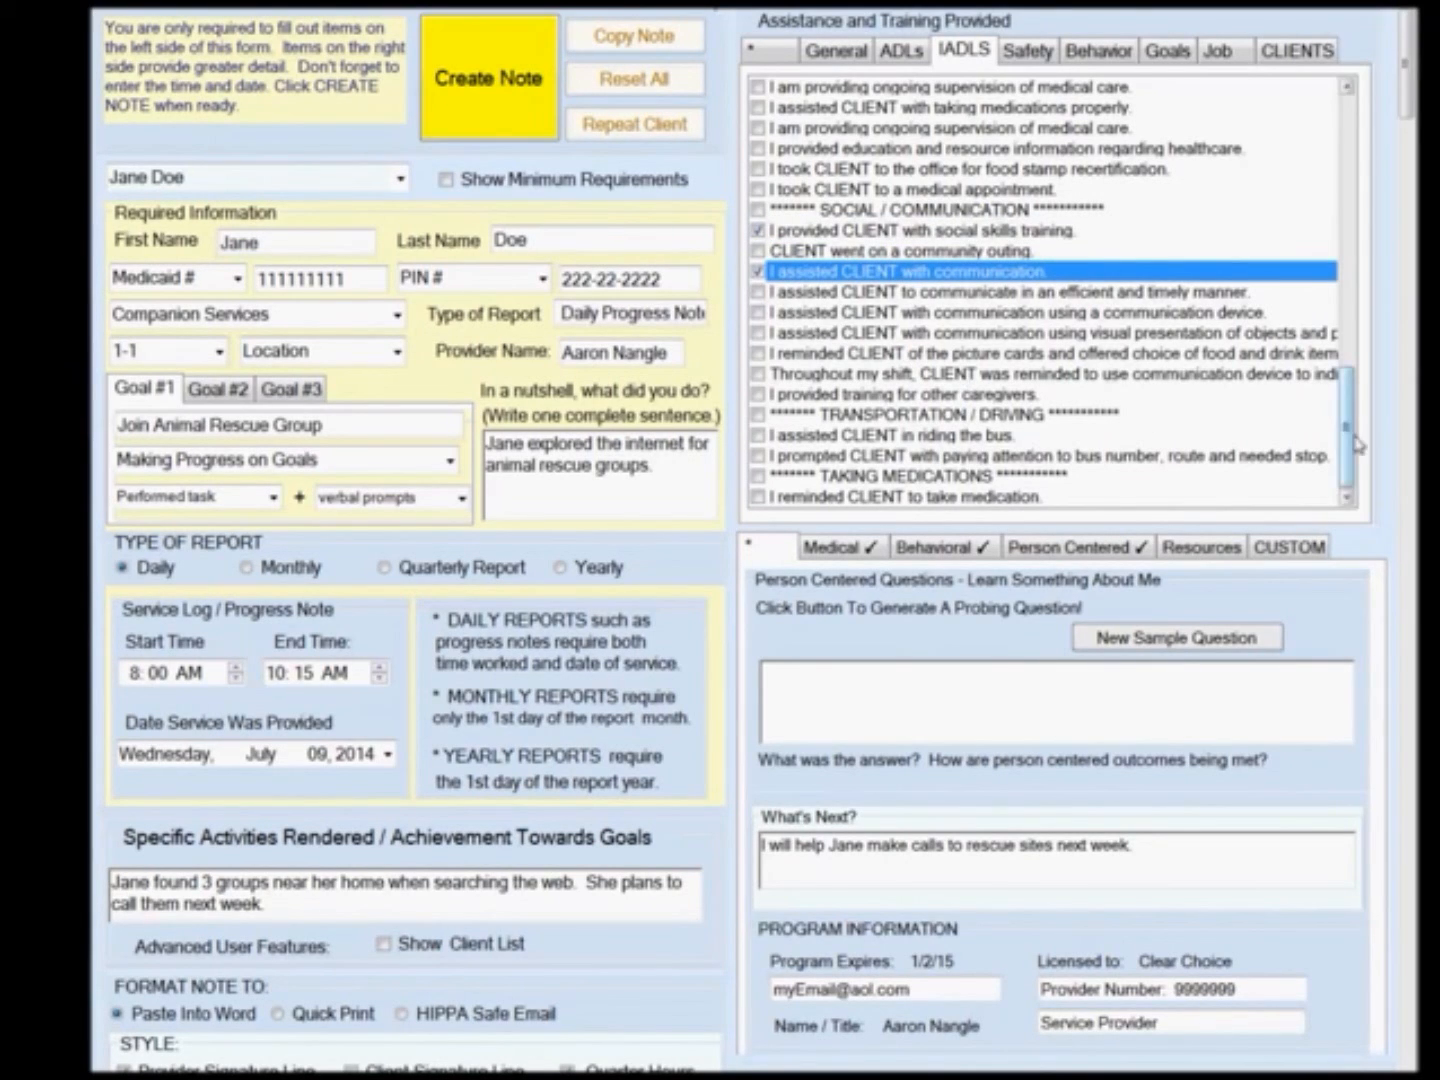
Check the safety item for providing the client with online safety skills training.
click(1028, 52)
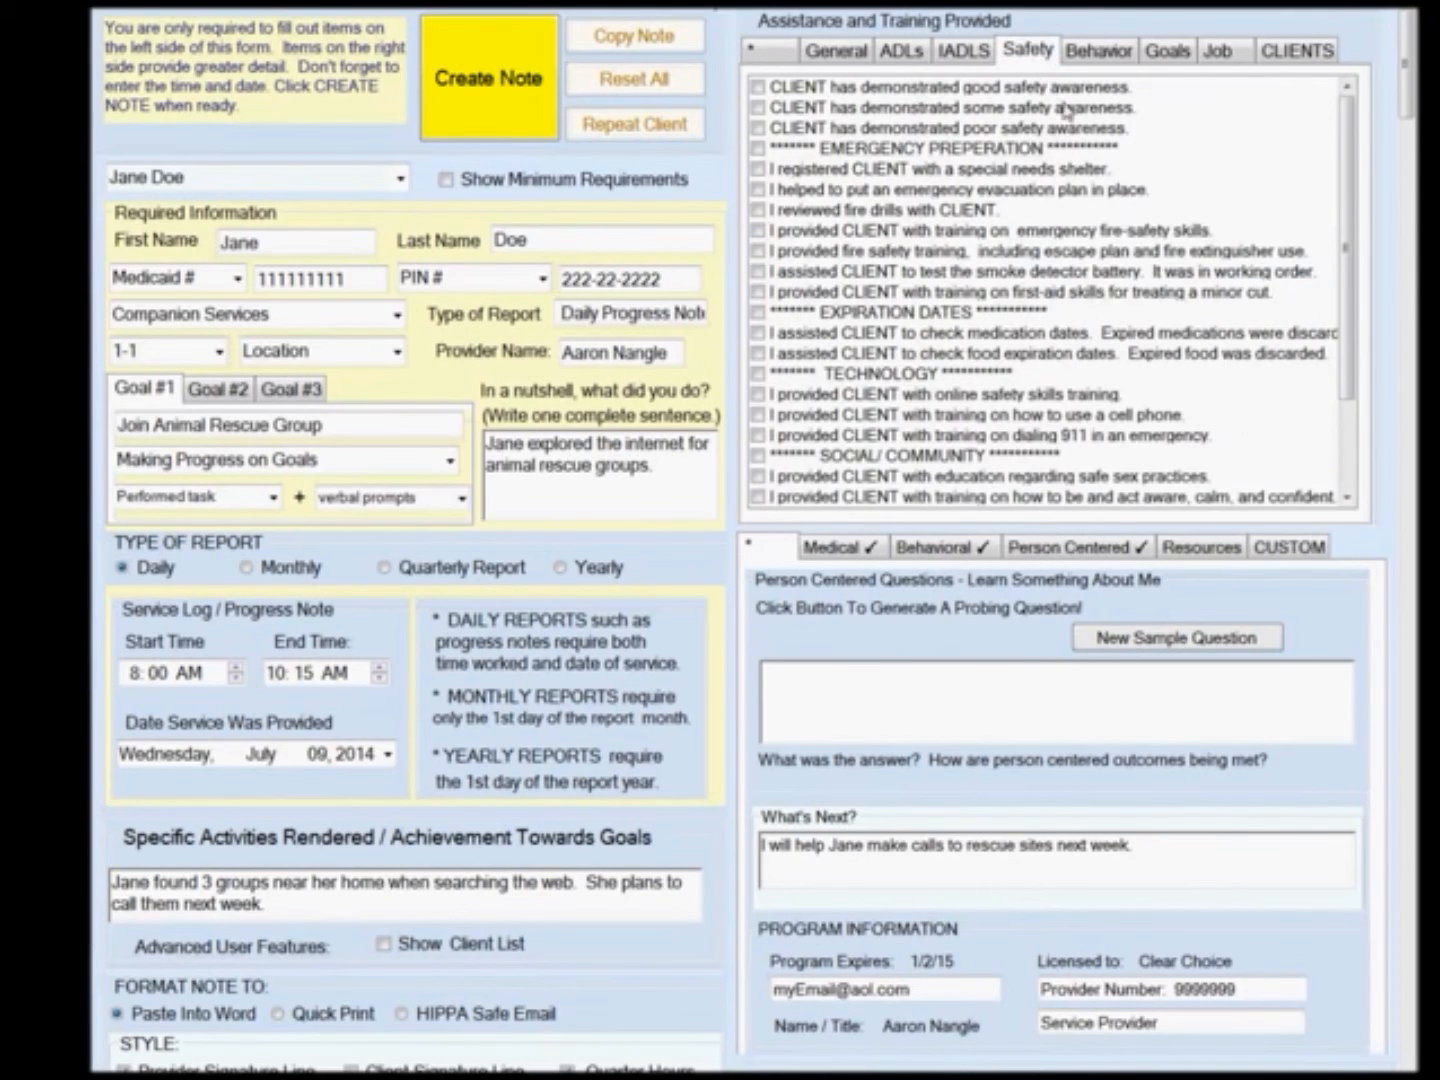
click(759, 89)
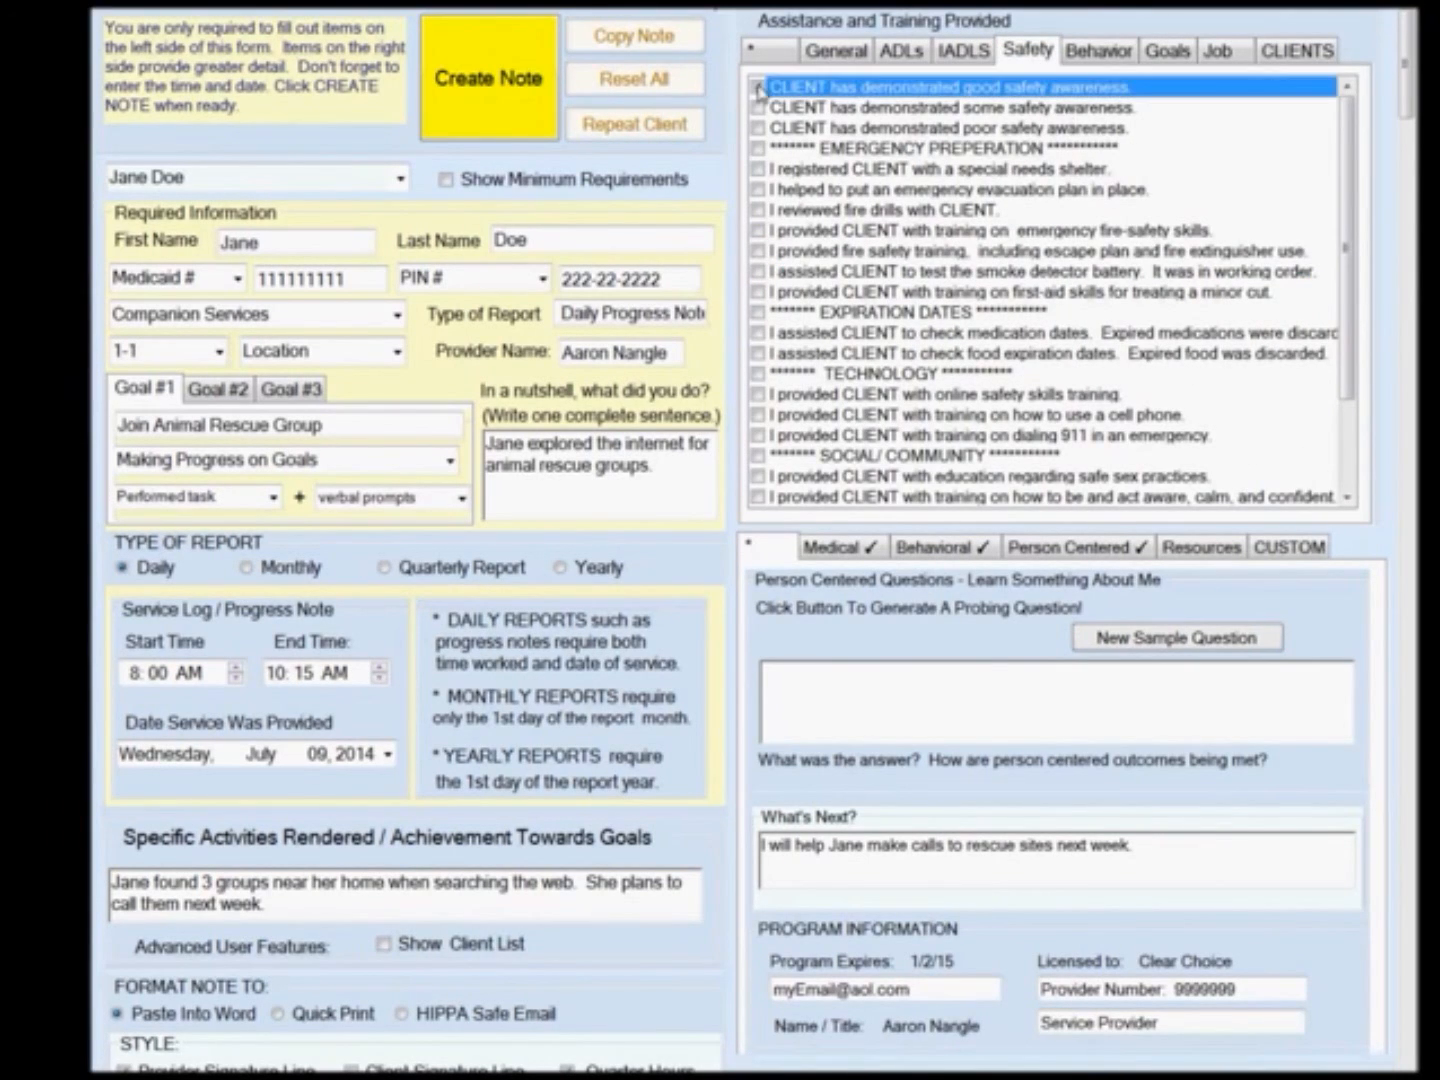
drag(1349, 185, 1350, 267)
click(756, 275)
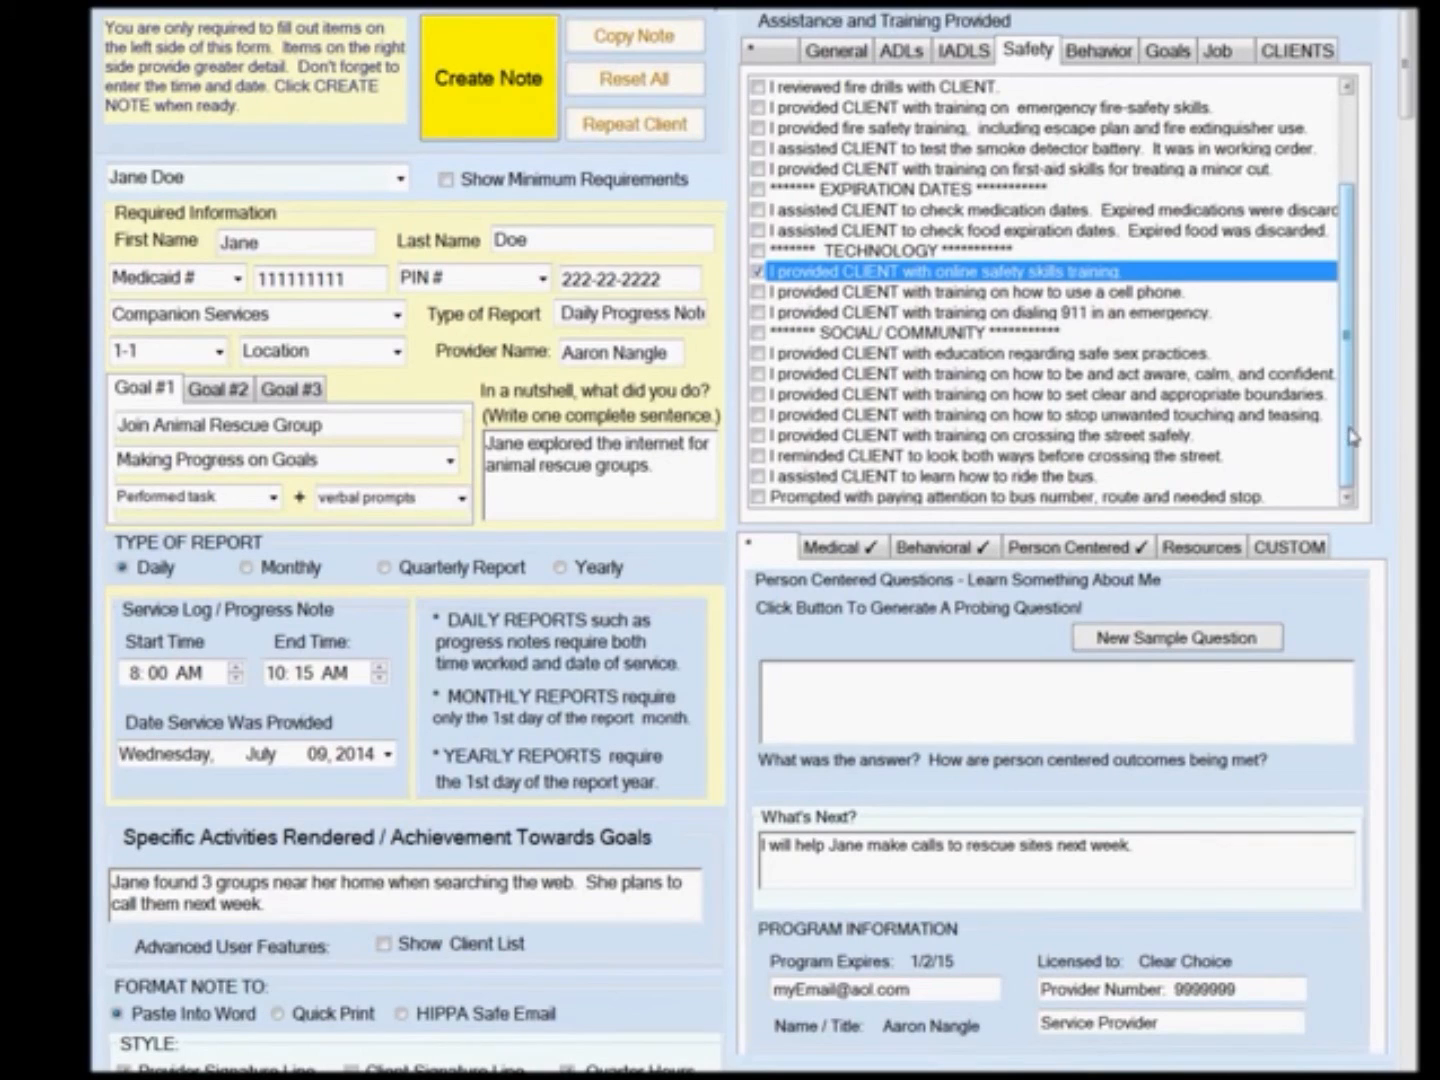
Browse through the Behavior, Goals and Job checklists of assistance statements.
click(1099, 49)
drag(1344, 170, 1358, 315)
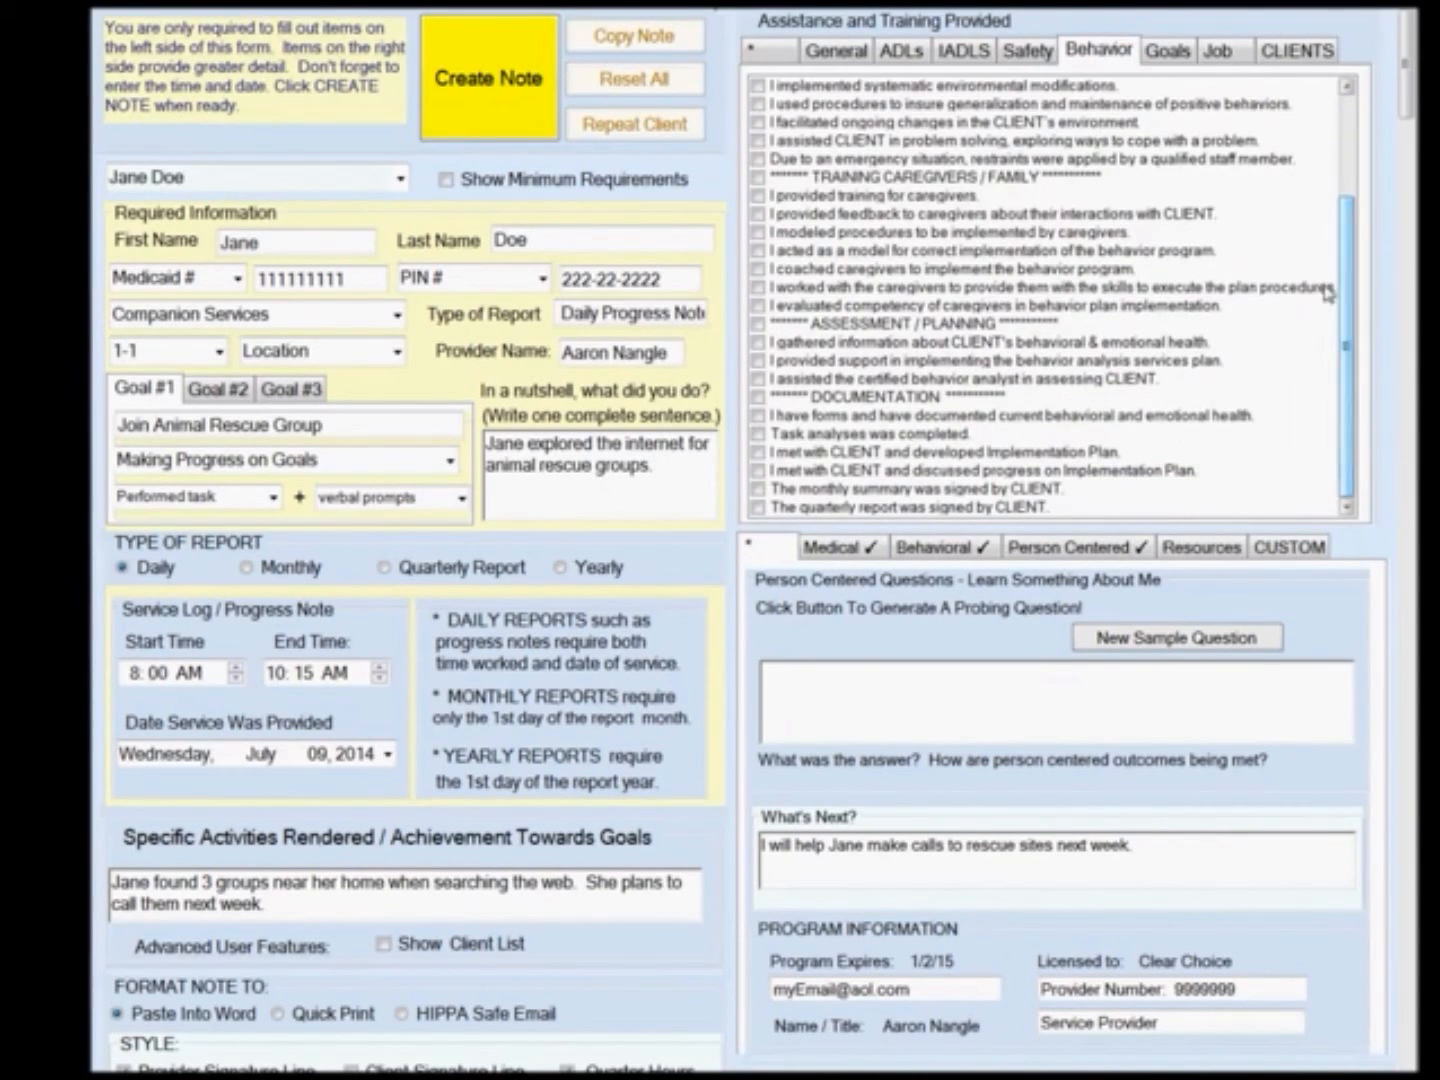
click(1170, 52)
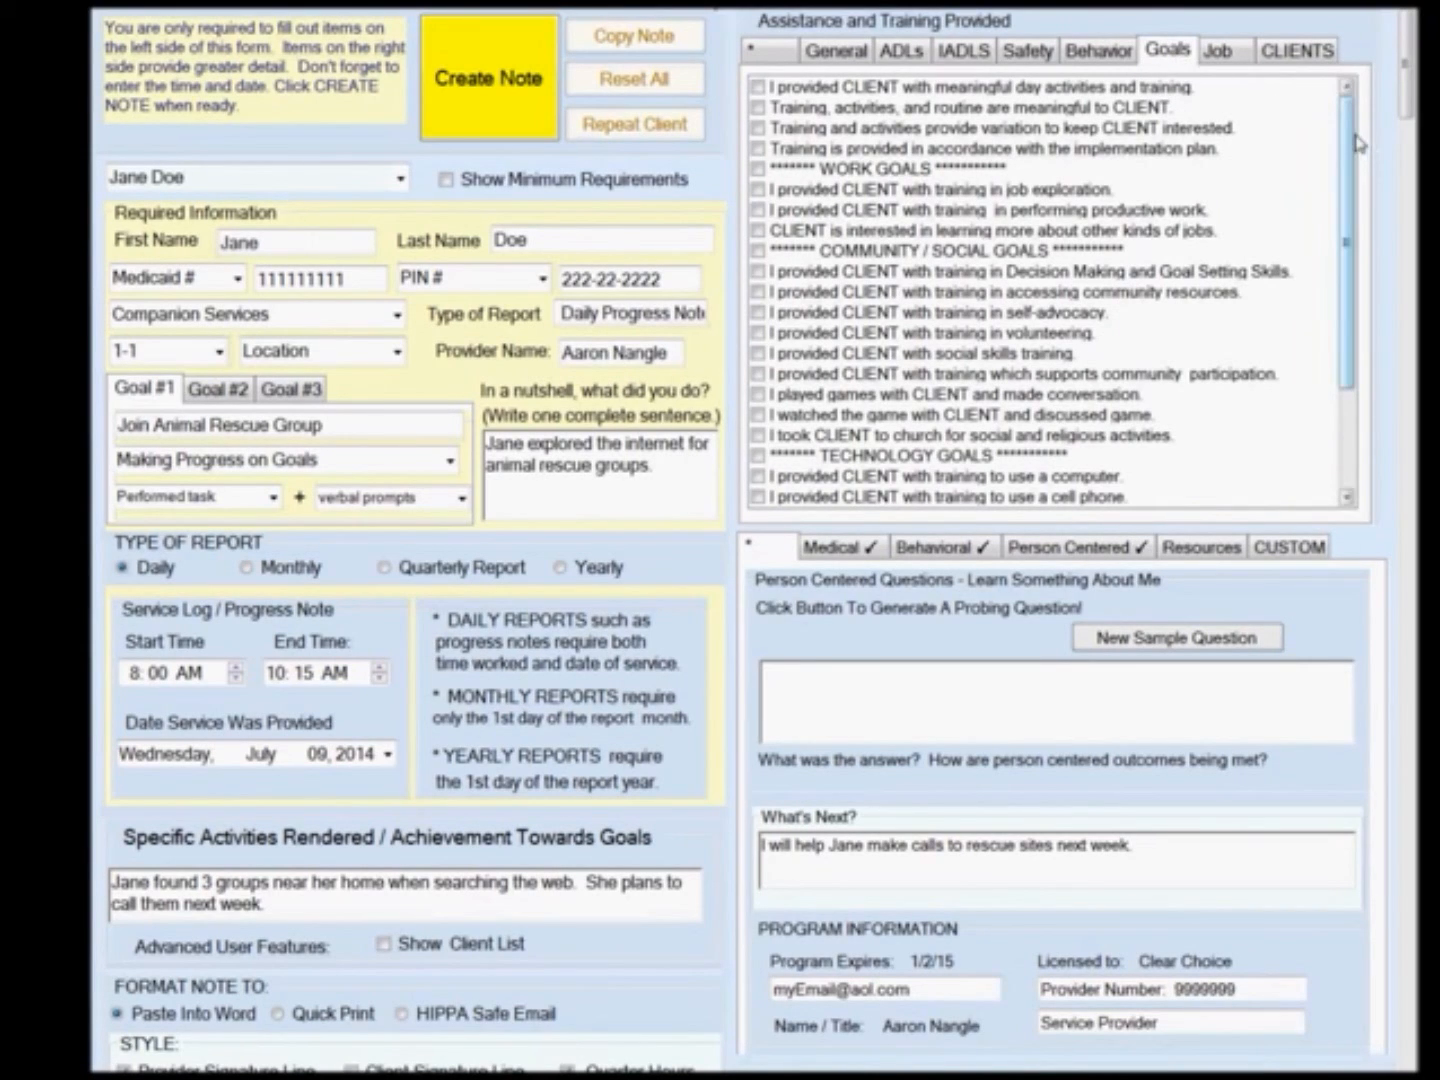
drag(1357, 144, 1358, 288)
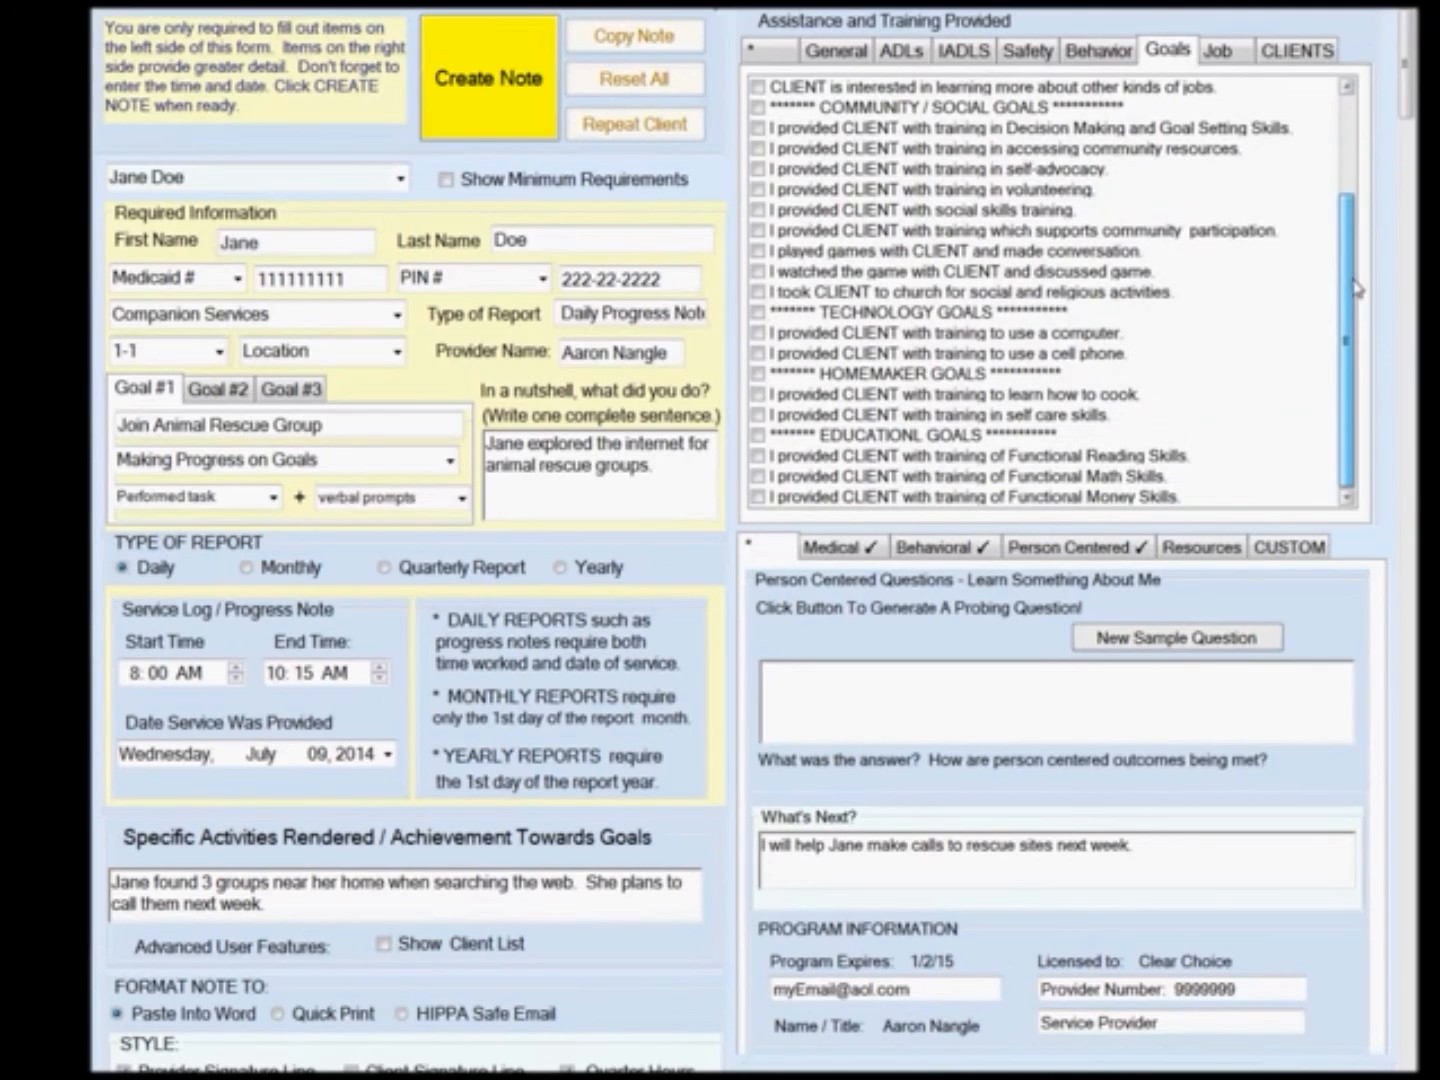
click(1218, 56)
drag(1352, 135, 1355, 338)
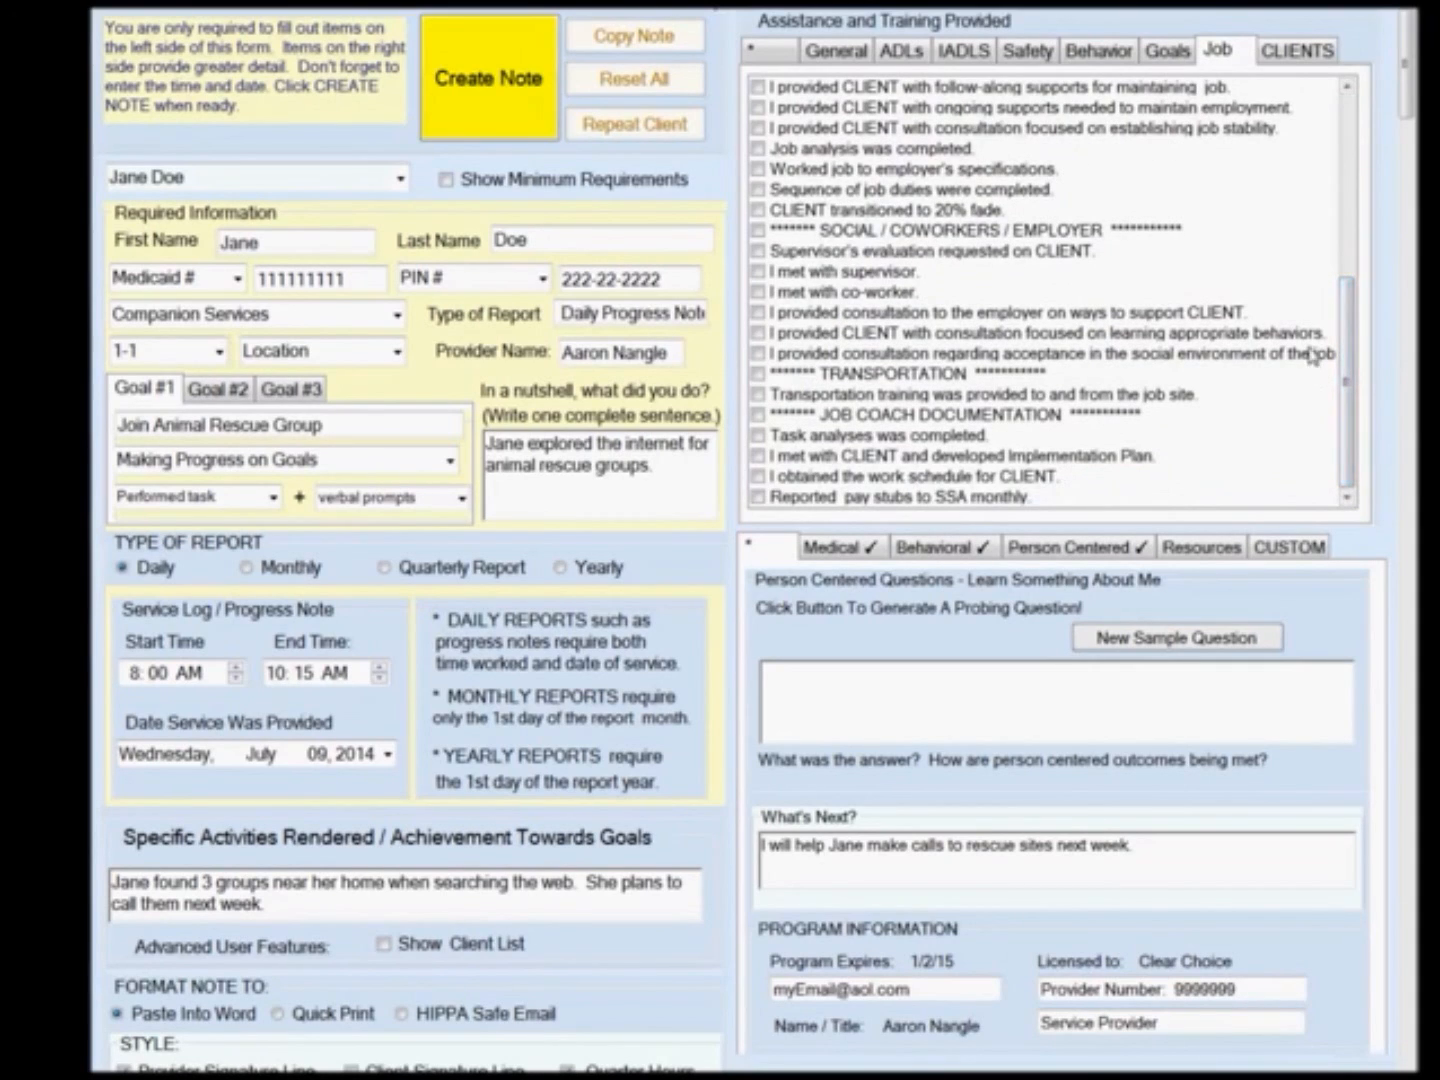
Generate the sample question 'What makes you mad?' and answer: Jane said she gets really mad when people don't understand her on the telephone.
click(1256, 648)
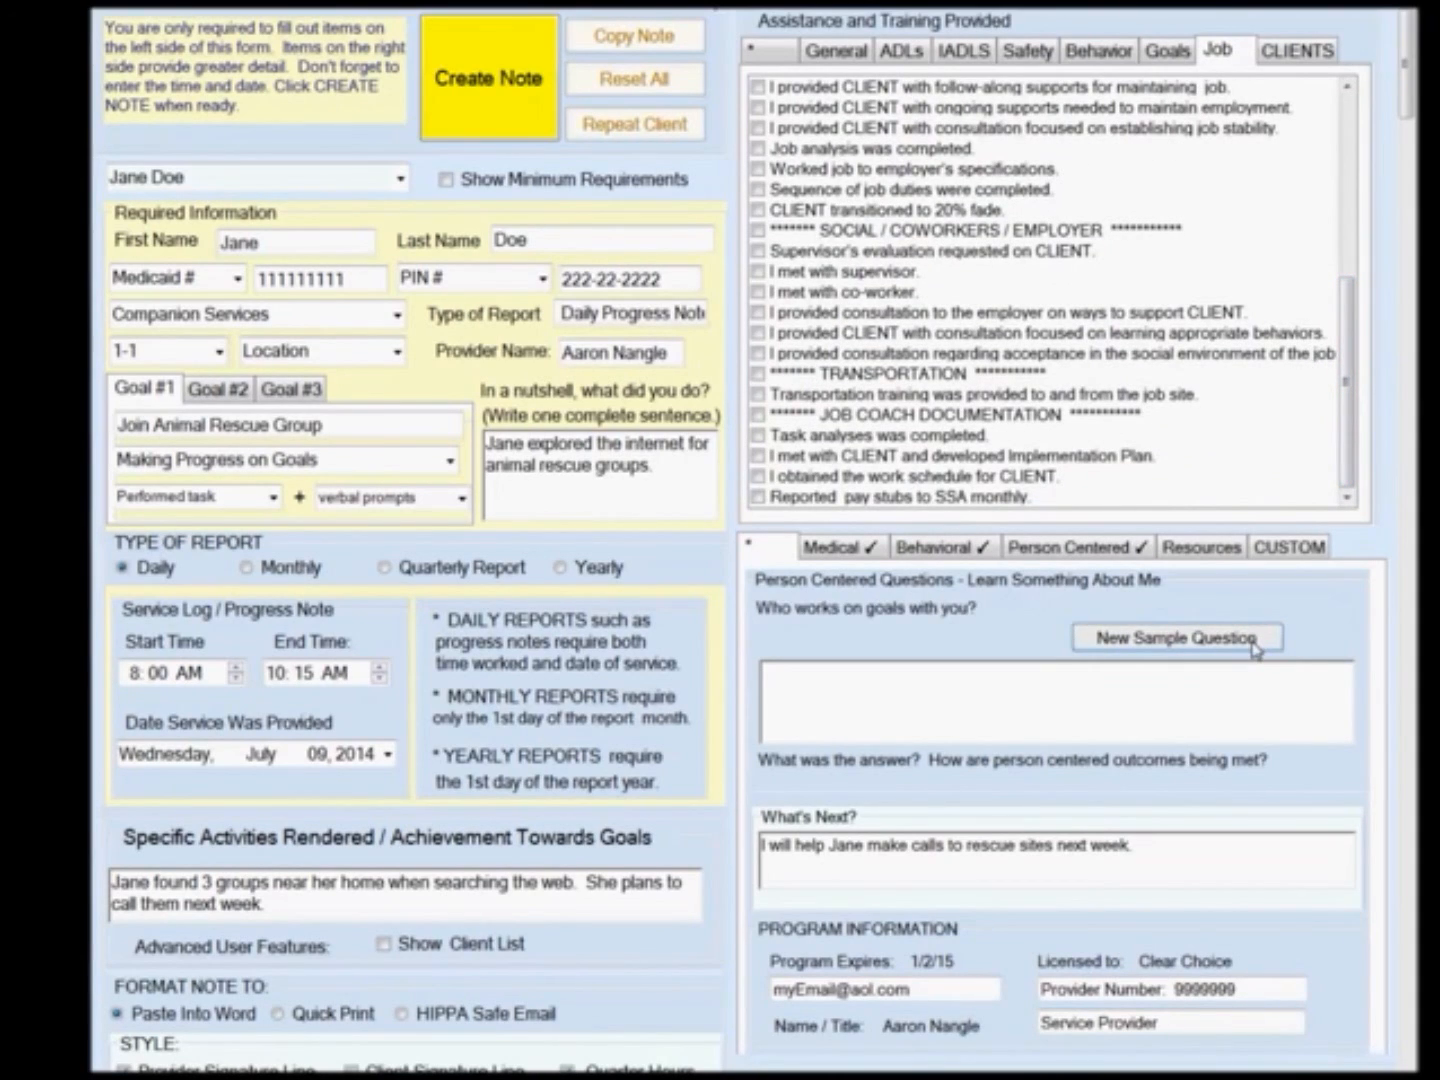
click(1255, 648)
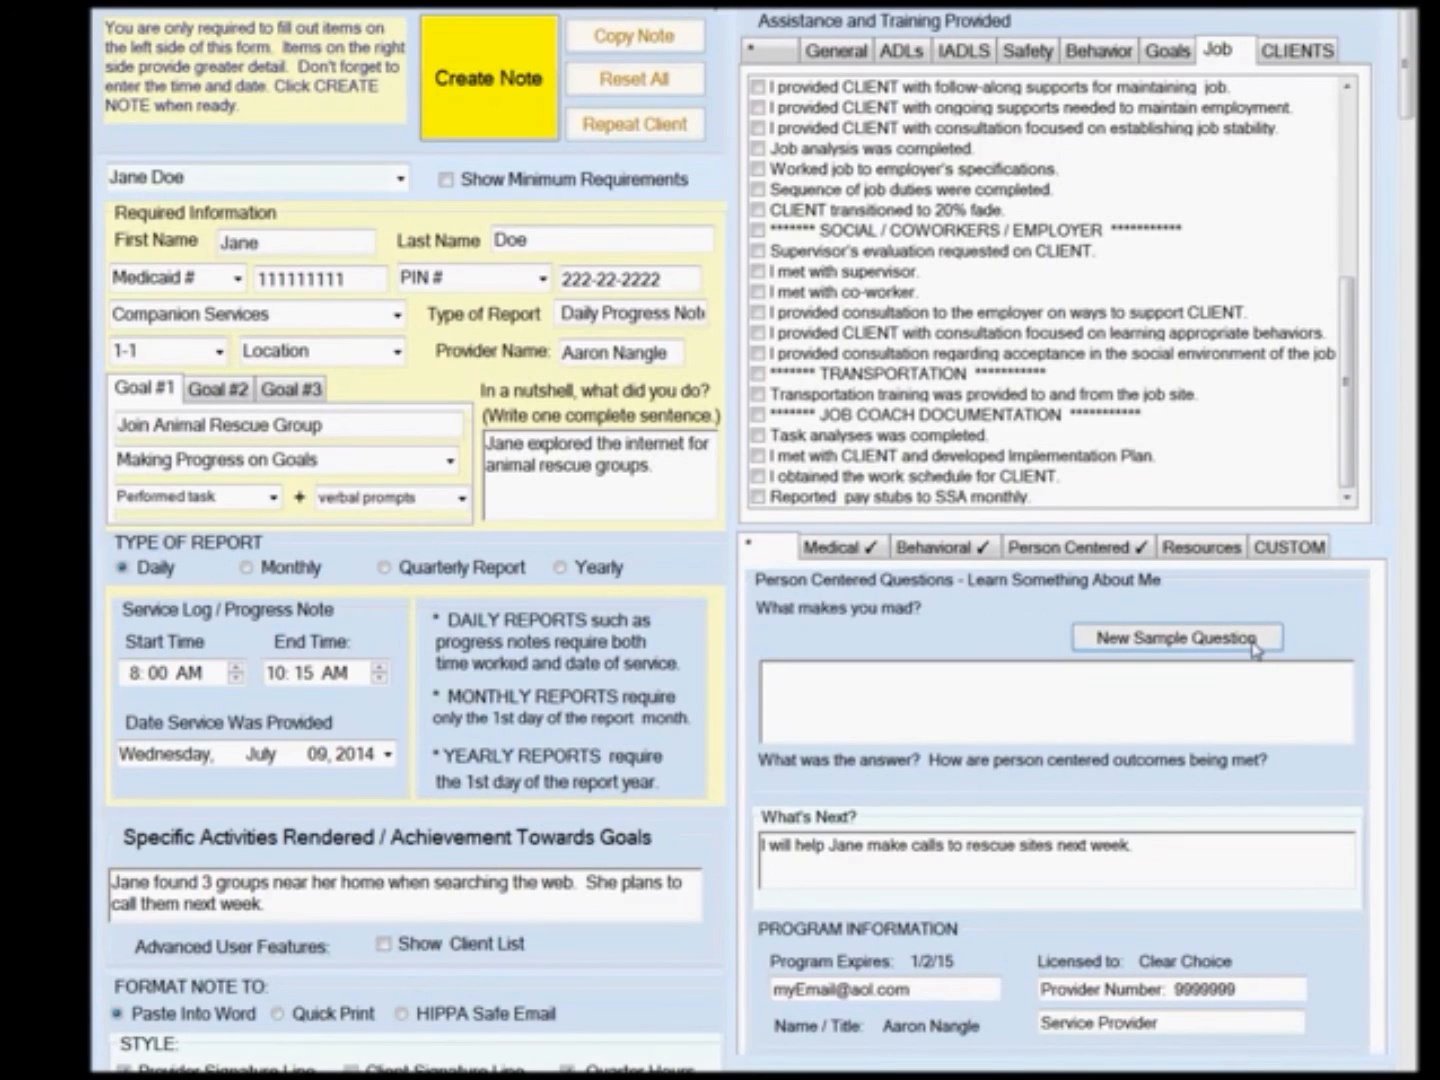
click(1238, 721)
text(Jane said sh)
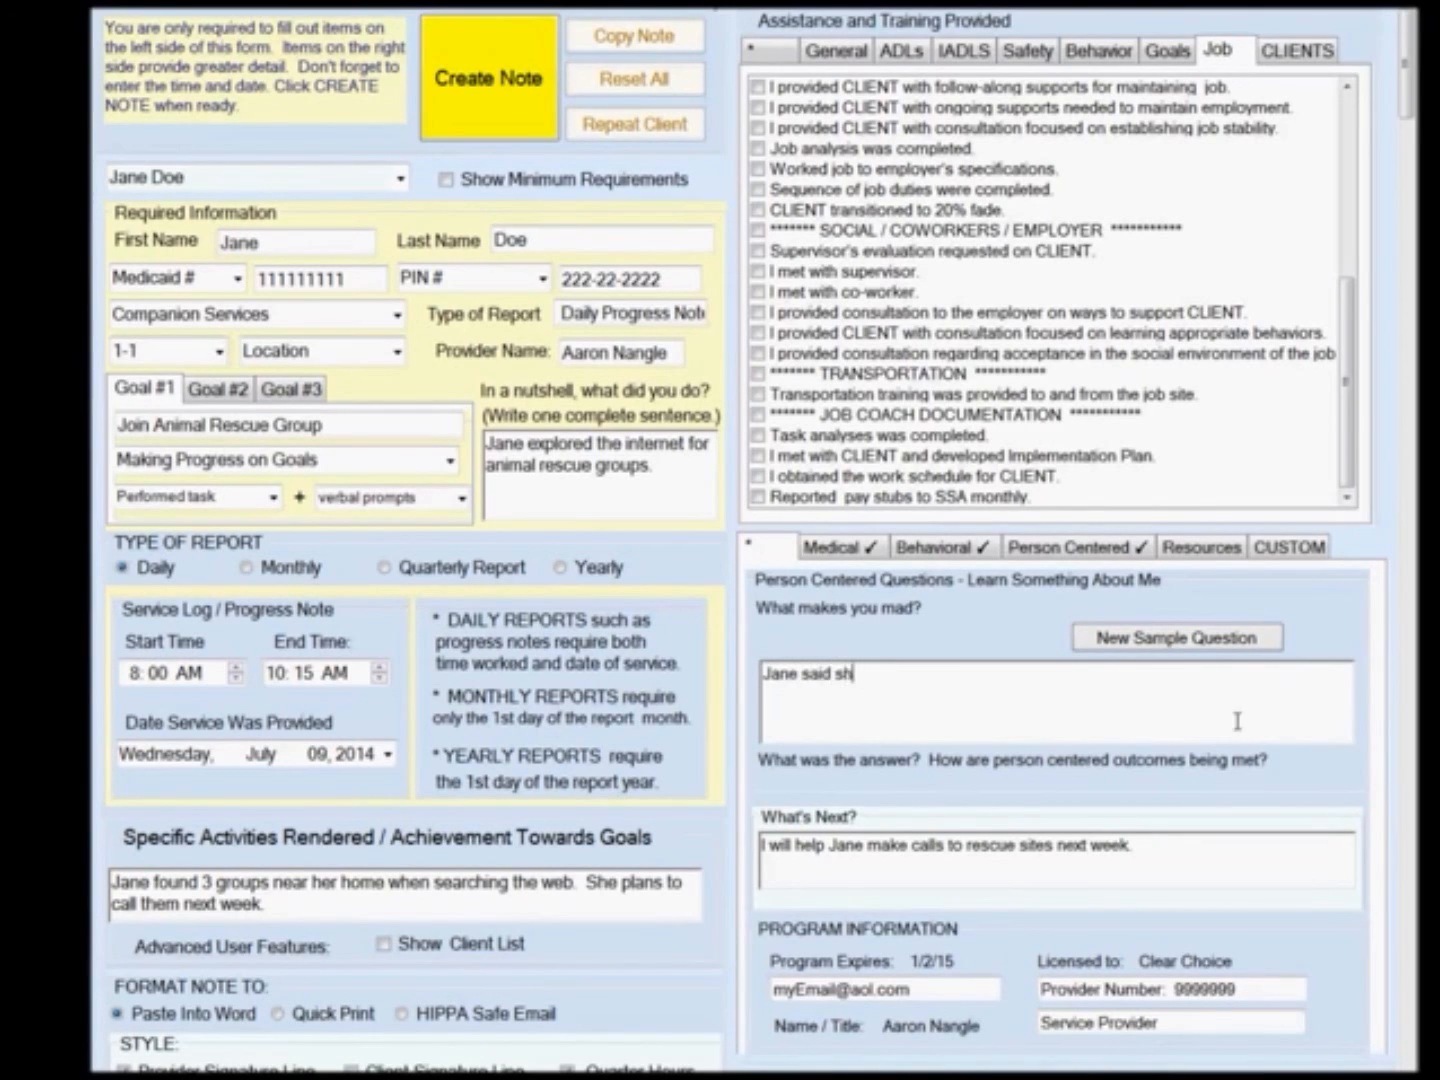
text(e gets really mad when)
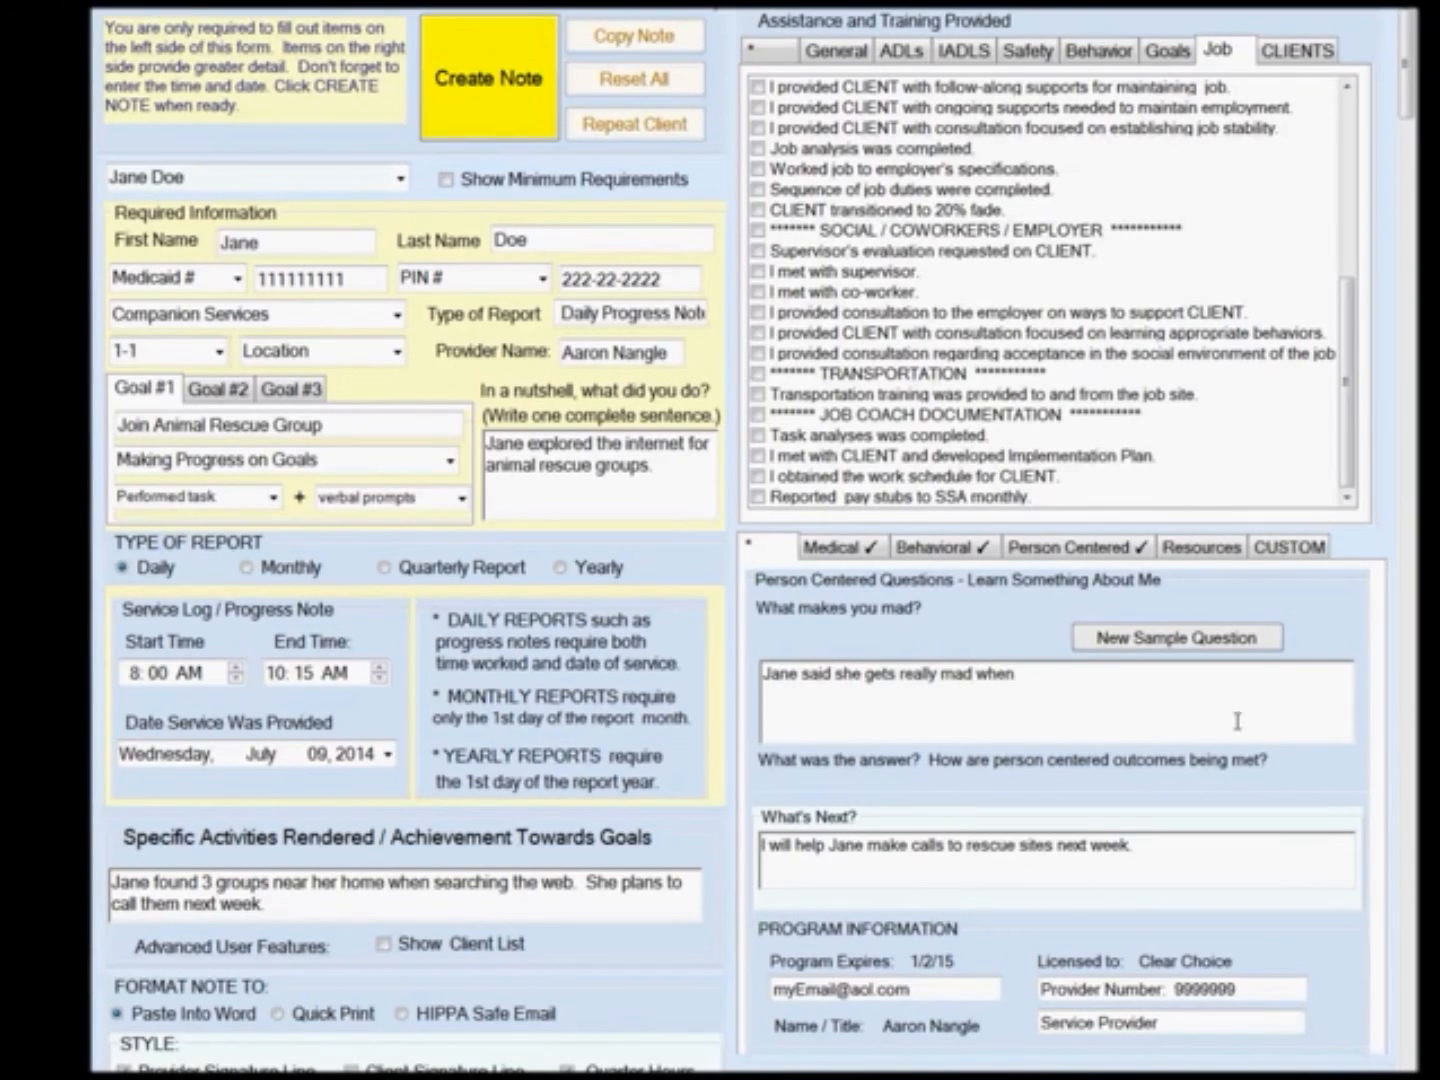
text( people don't understand her on the telephone.)
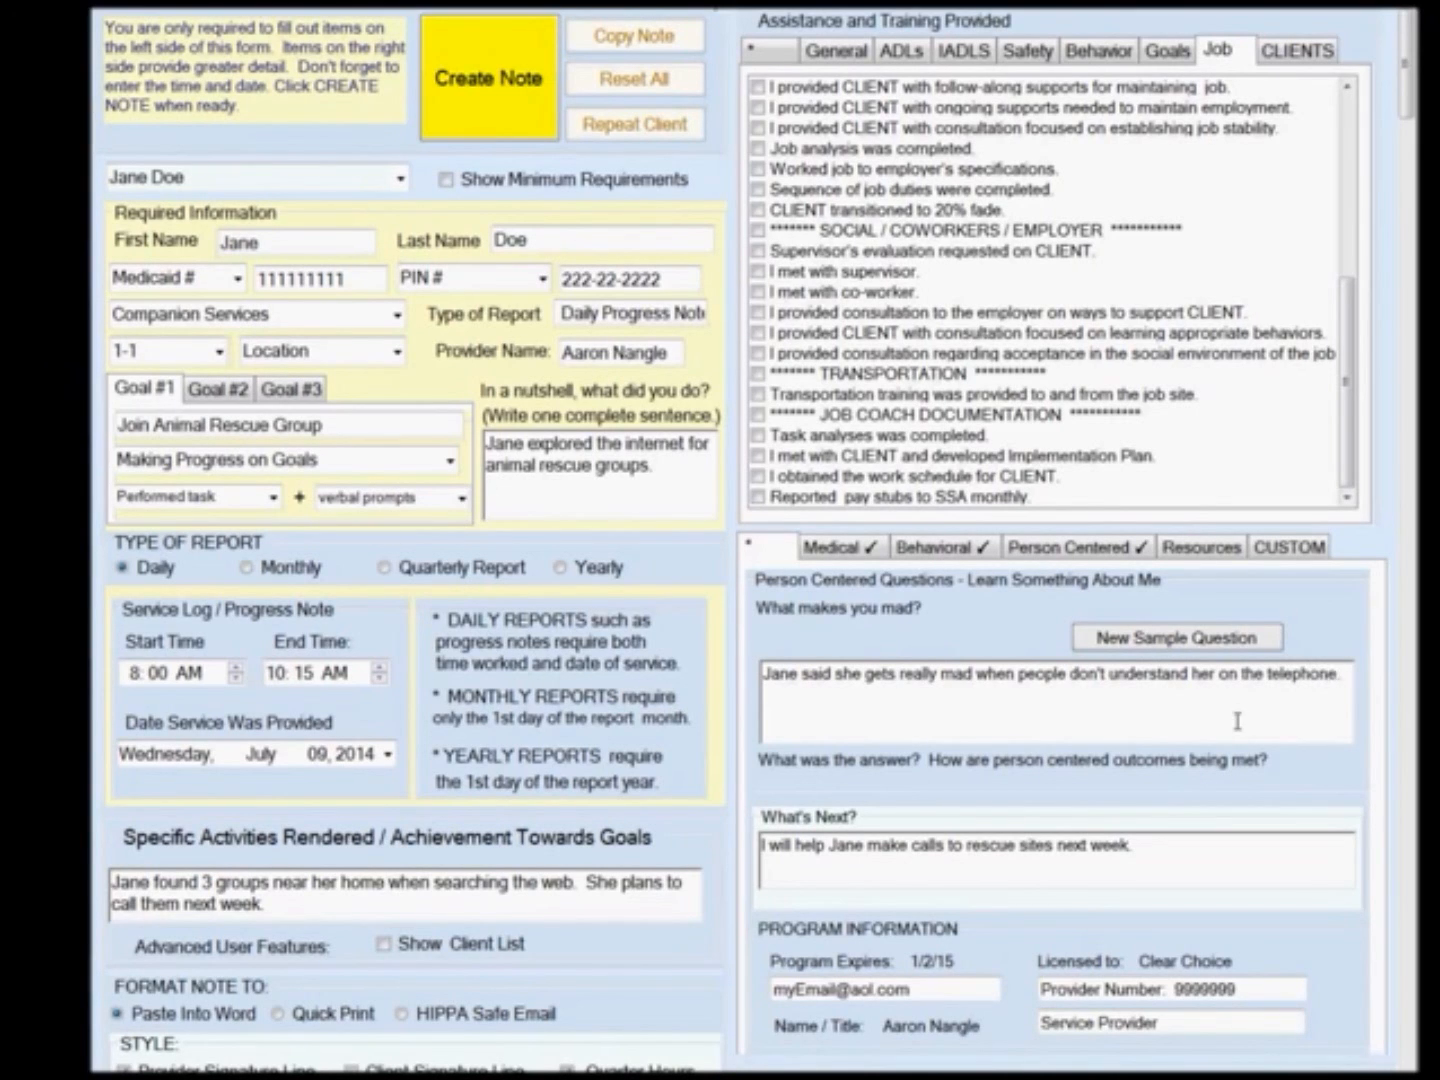
Check the person-centered items for agreeing on a time and place for services and working on goals listed in the plan.
click(842, 547)
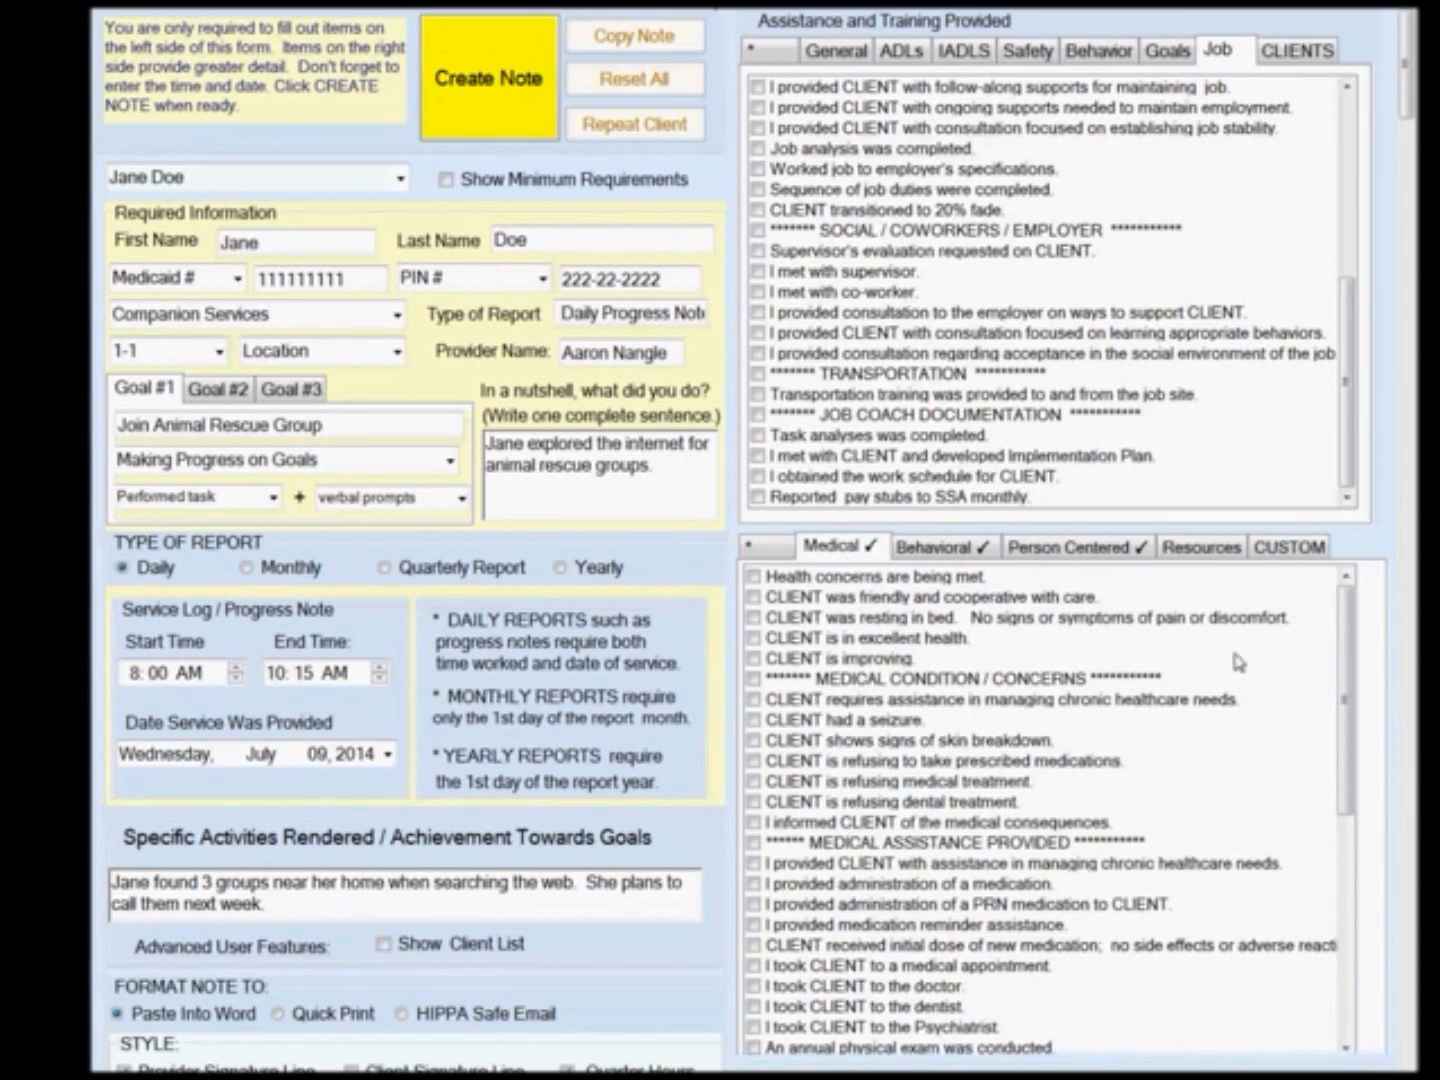
drag(1348, 665, 1367, 913)
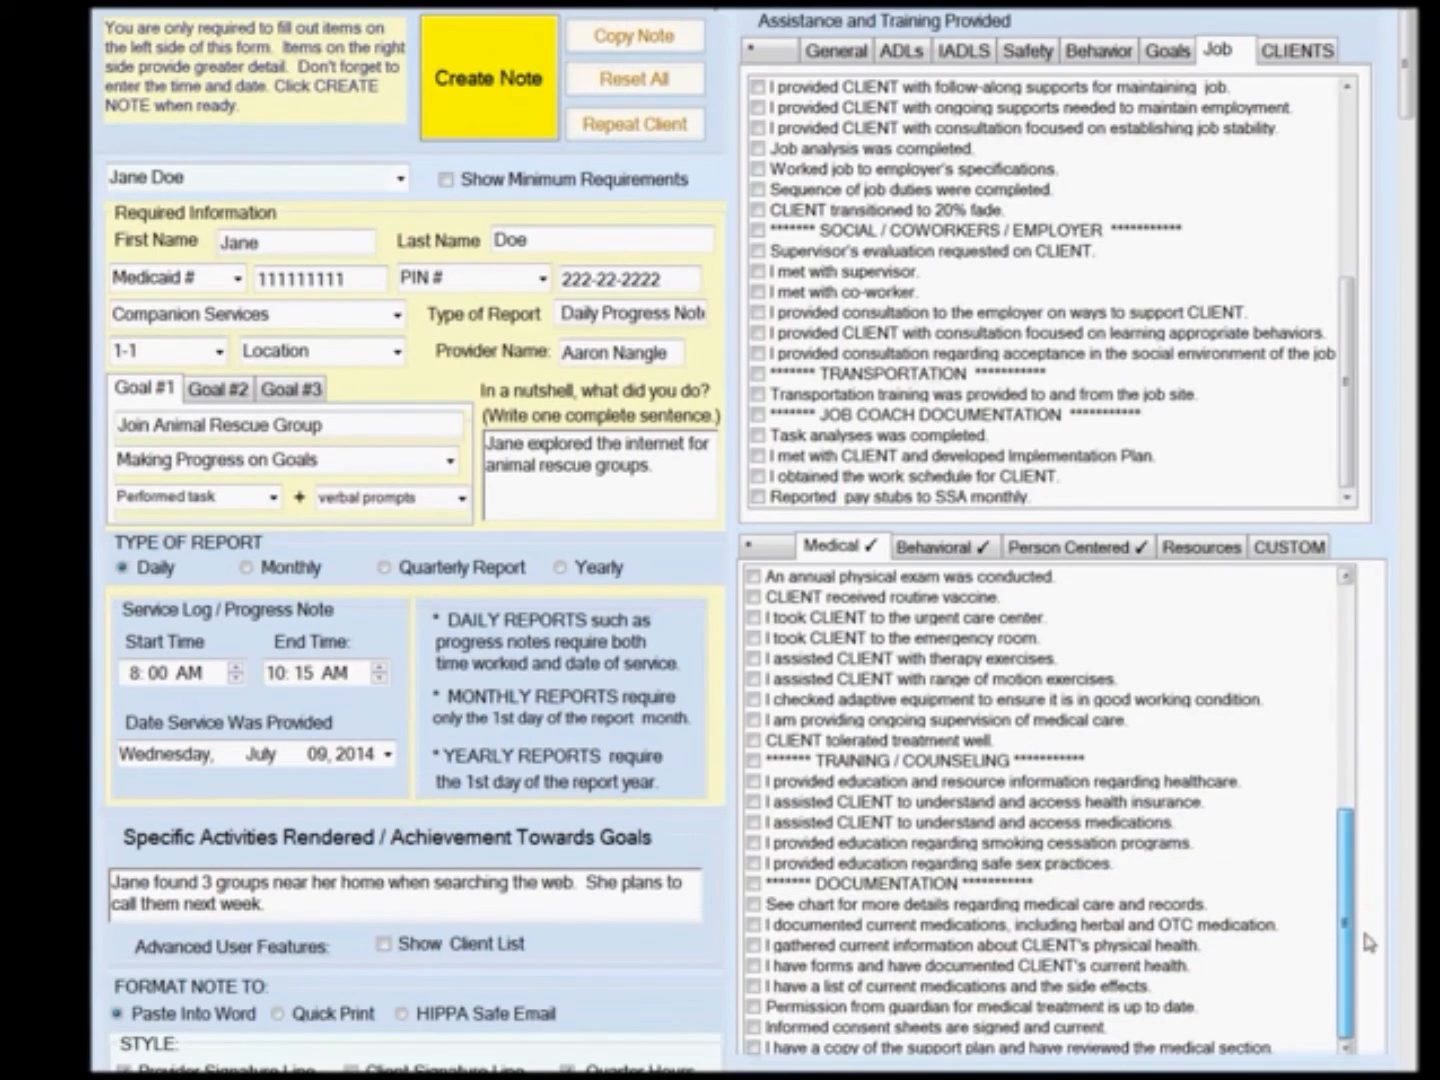
click(937, 546)
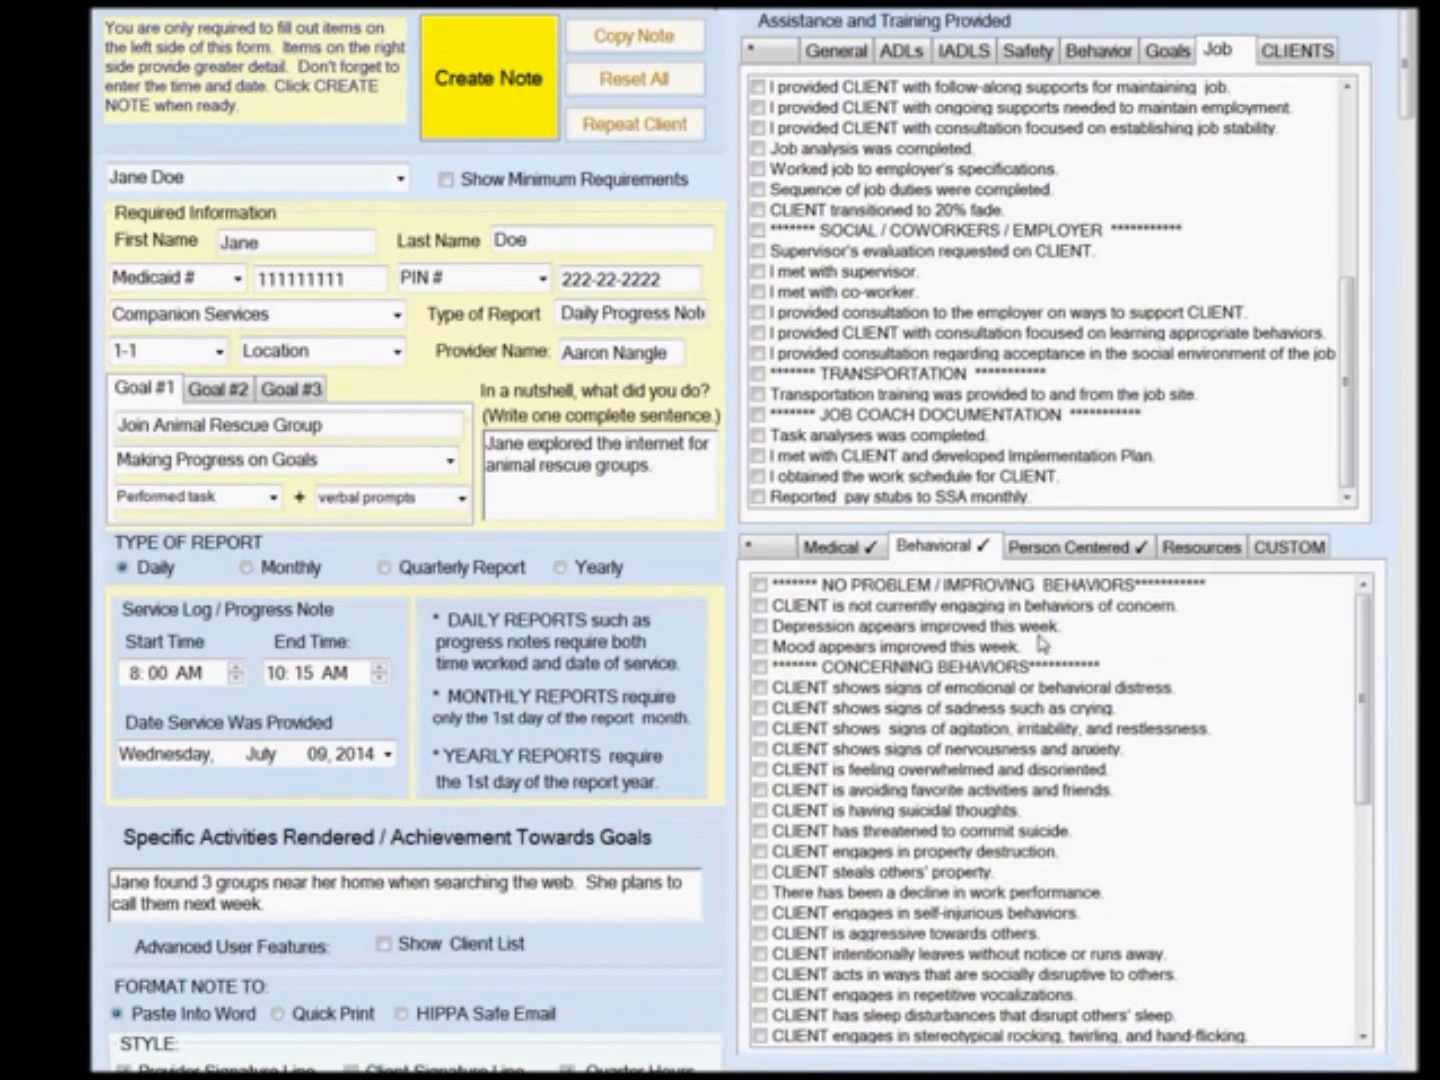
drag(1365, 676, 1371, 960)
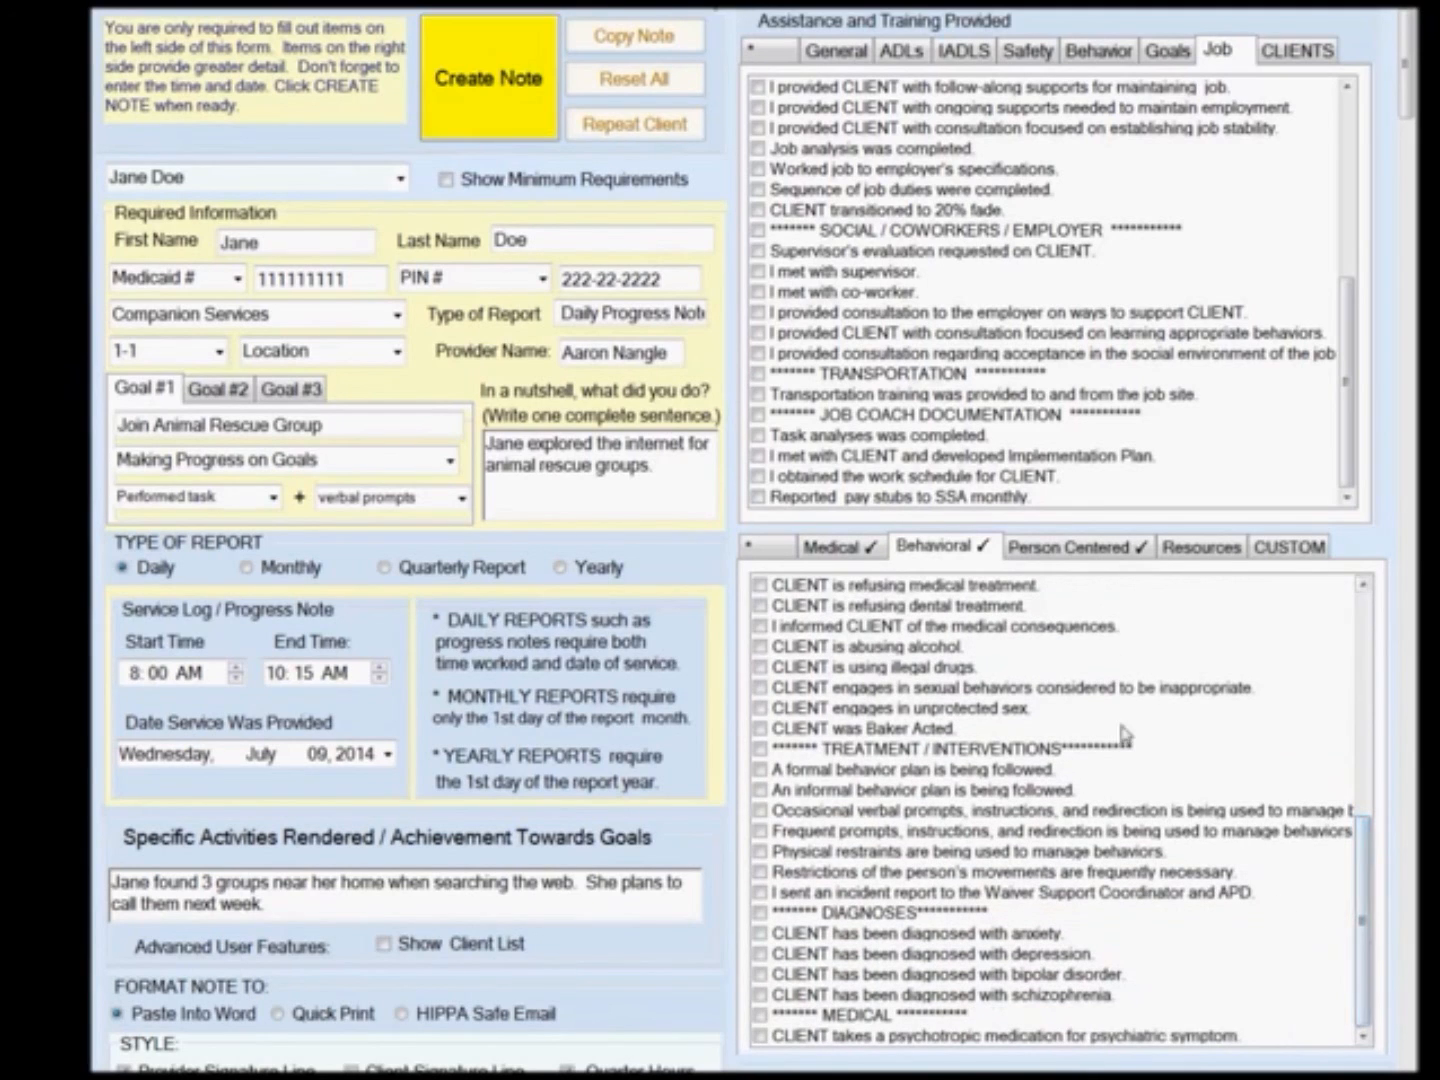
click(1069, 551)
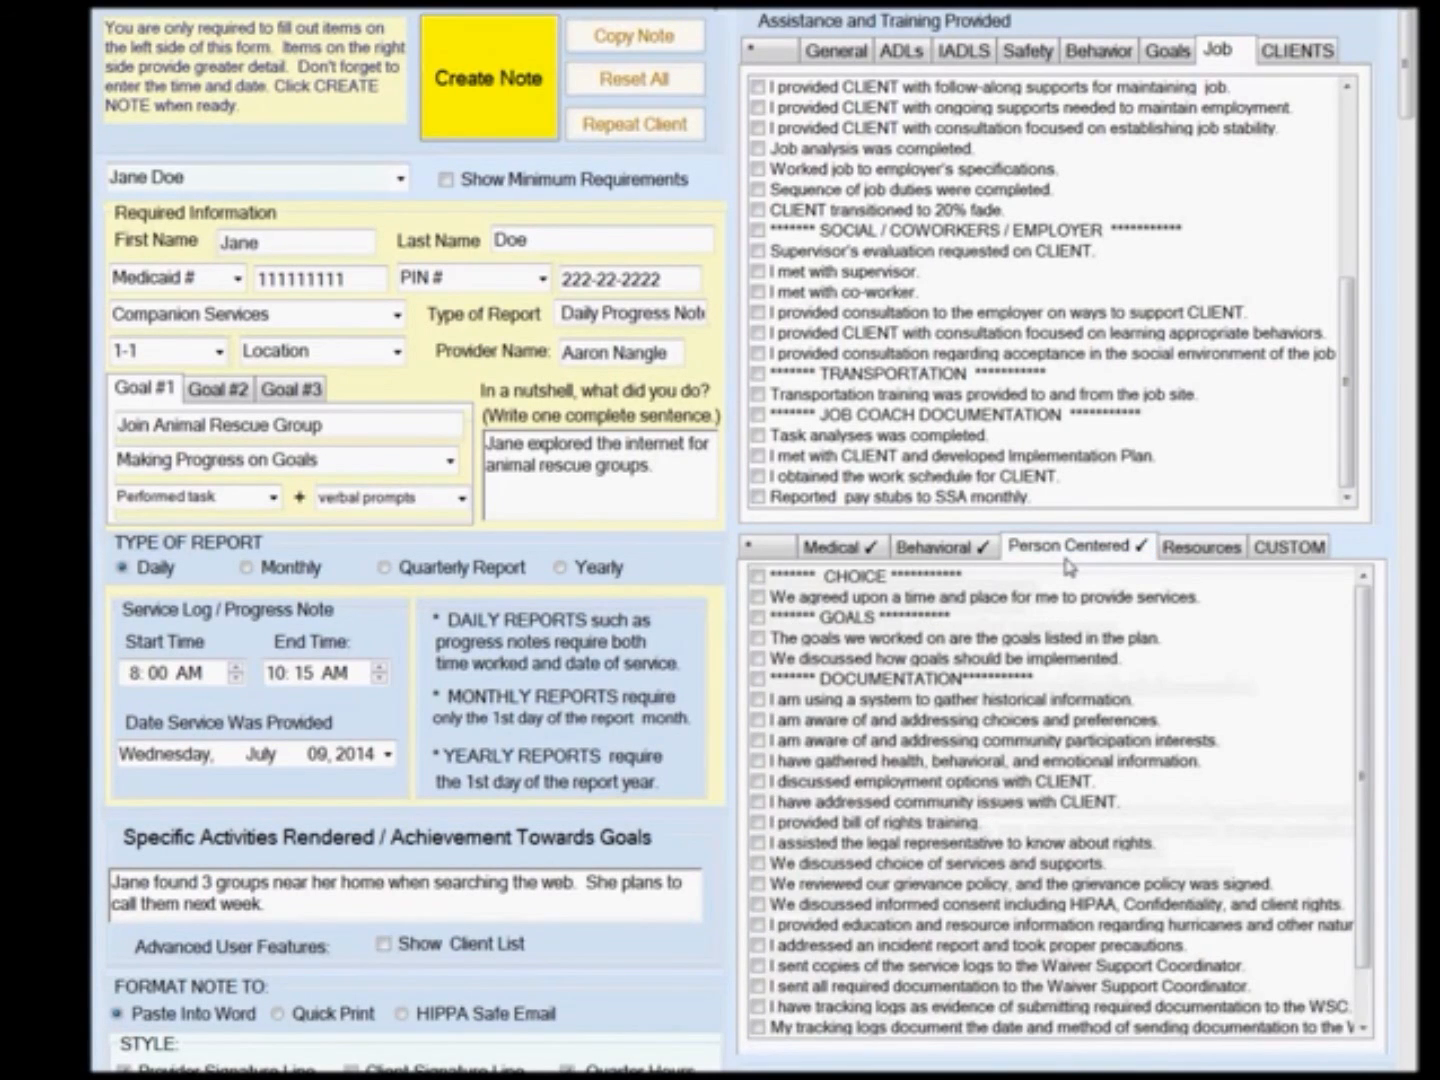
click(796, 600)
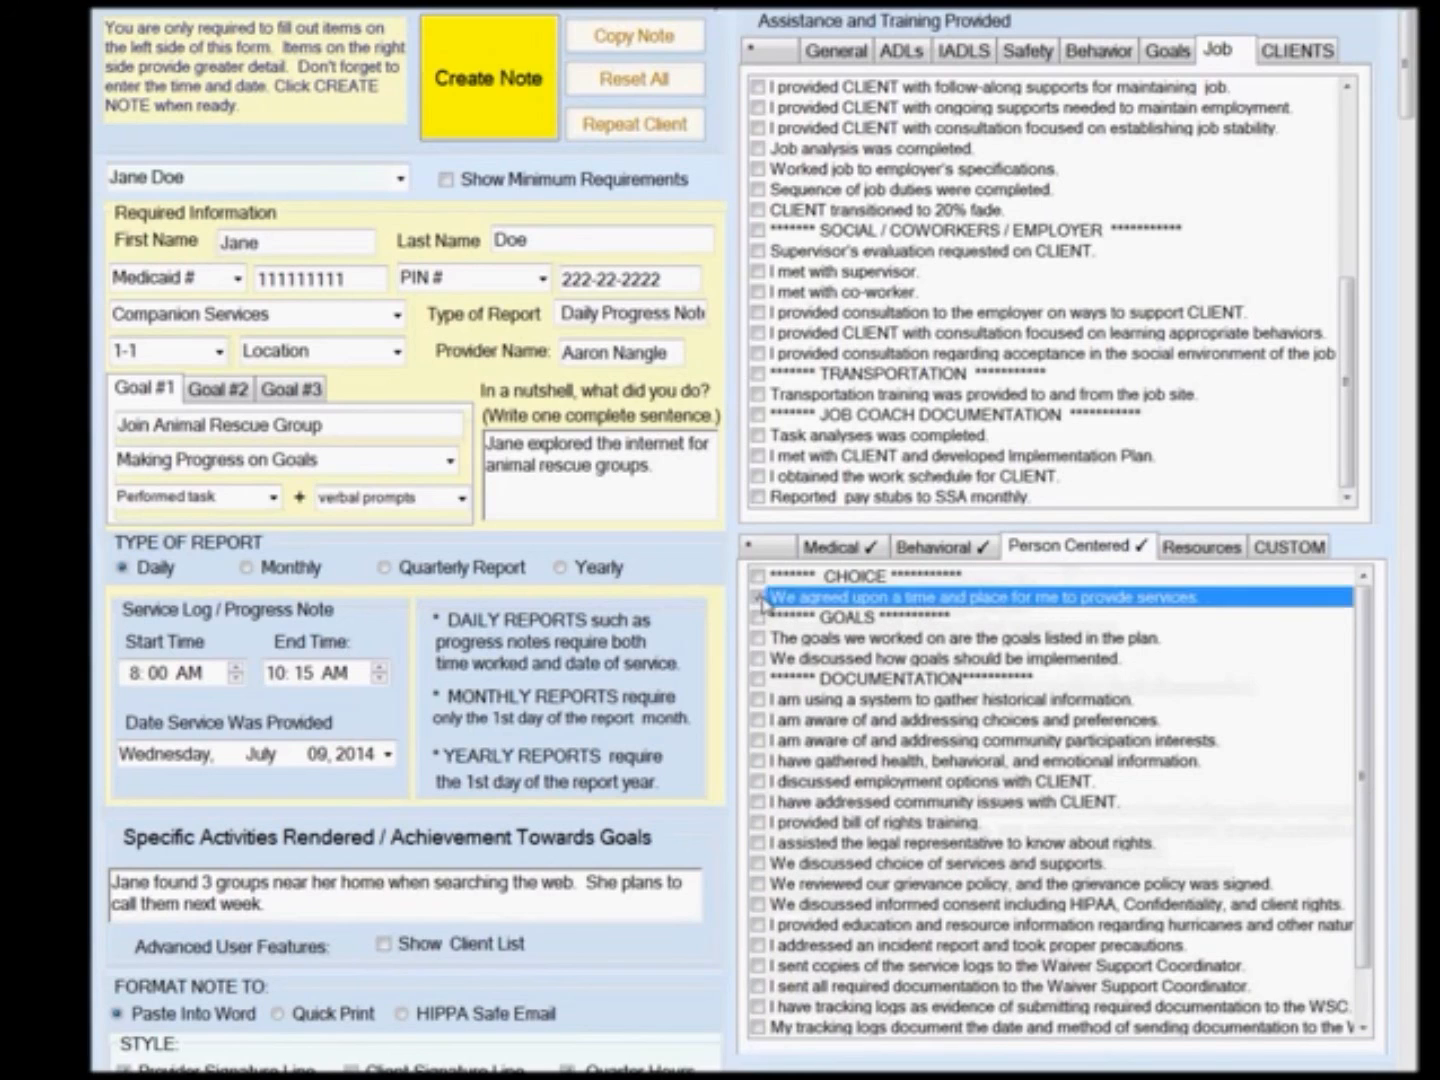
click(757, 641)
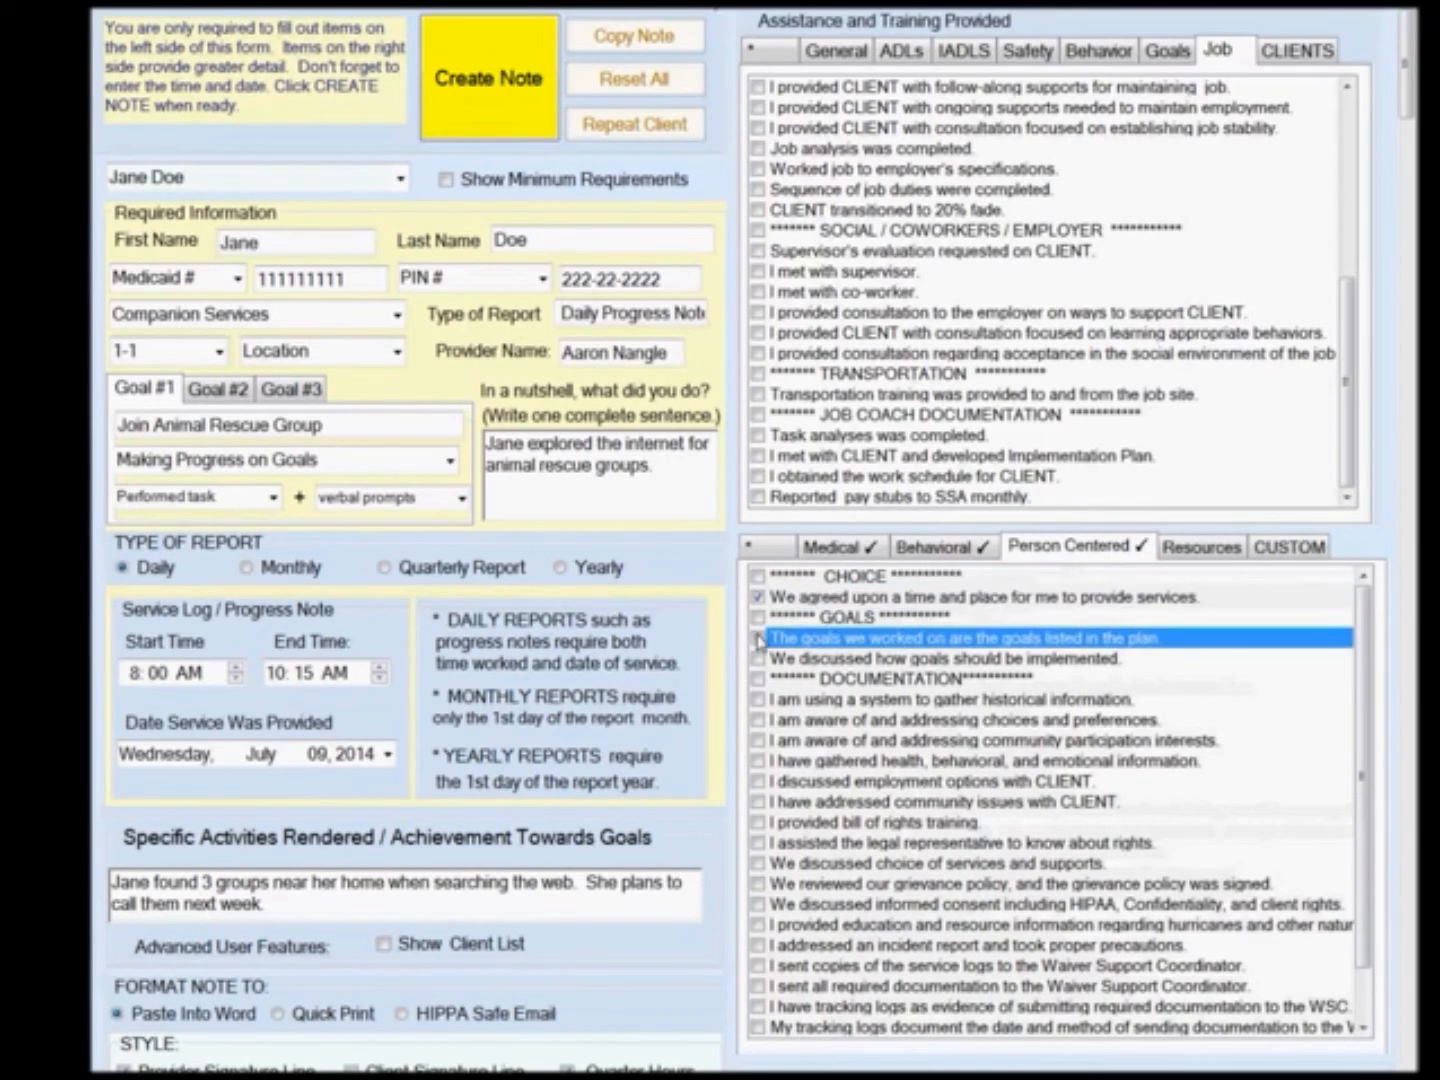
click(758, 640)
drag(1362, 690, 1361, 744)
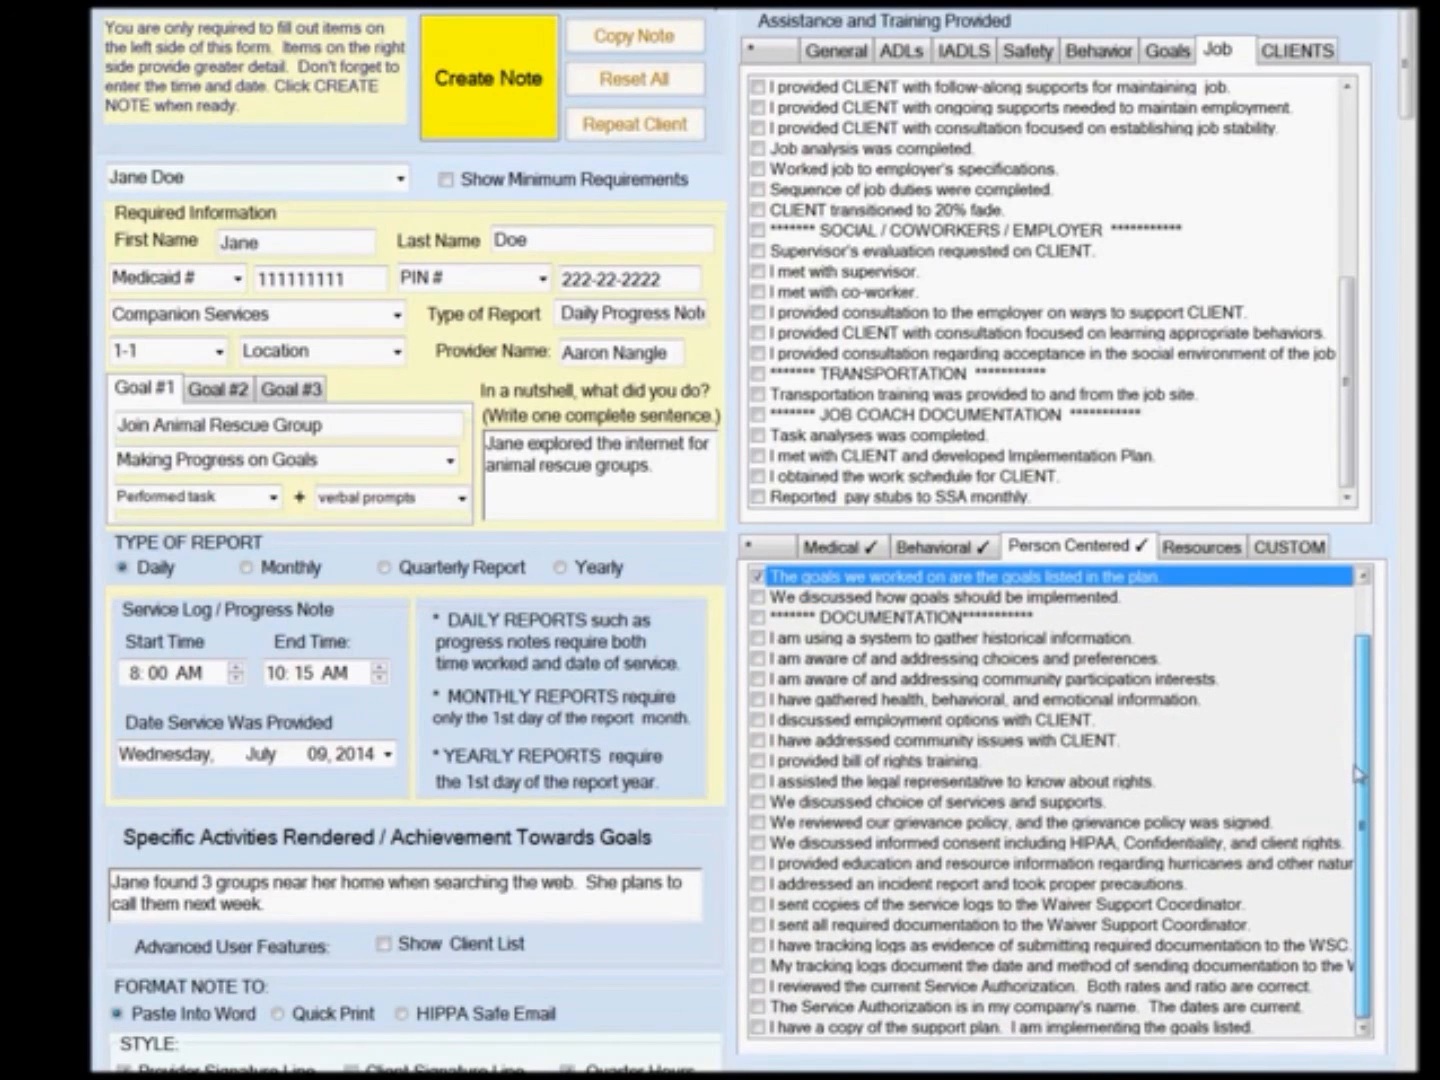
click(1202, 562)
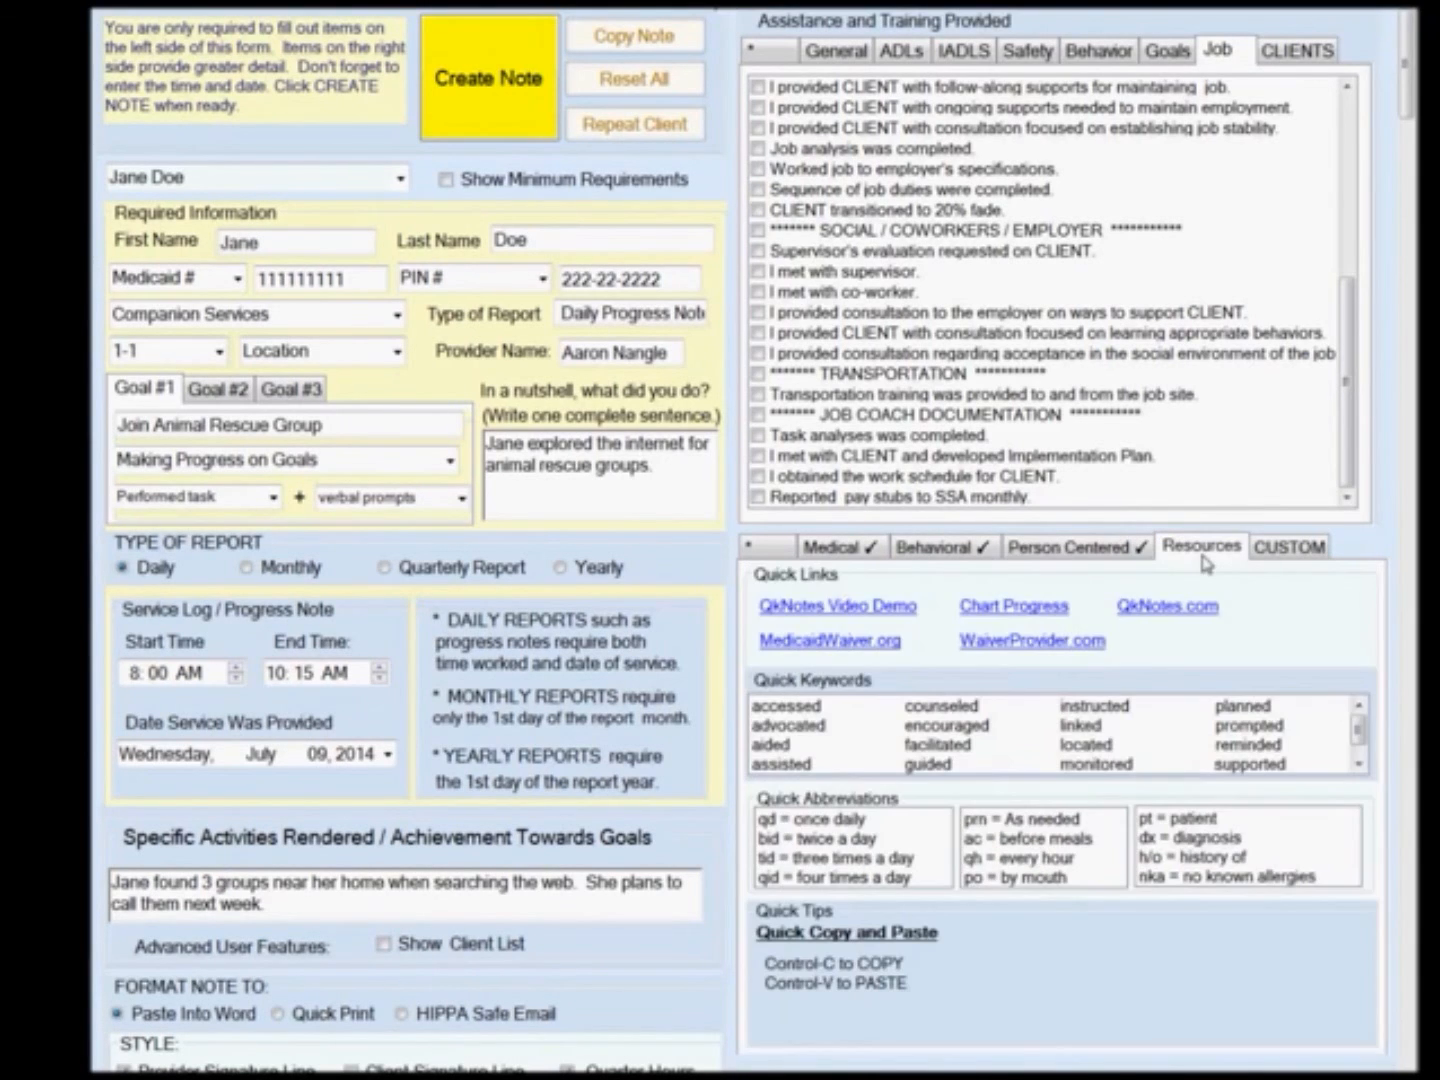
Set the service location to Person's Home, which note creation requires.
click(489, 130)
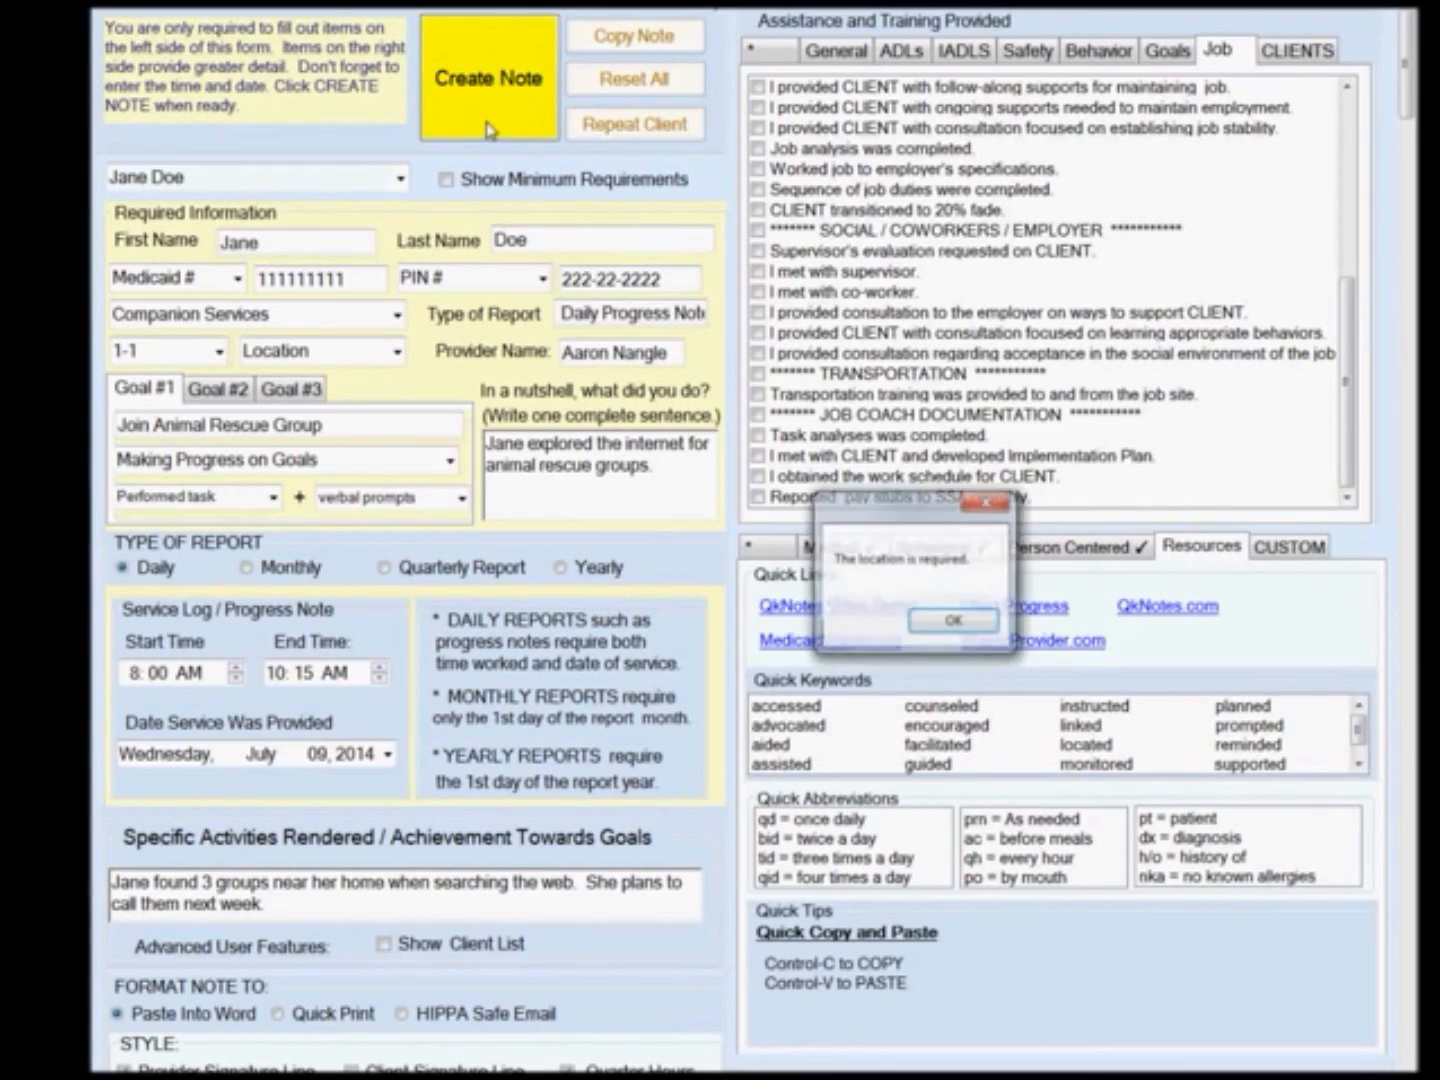
click(952, 623)
click(396, 353)
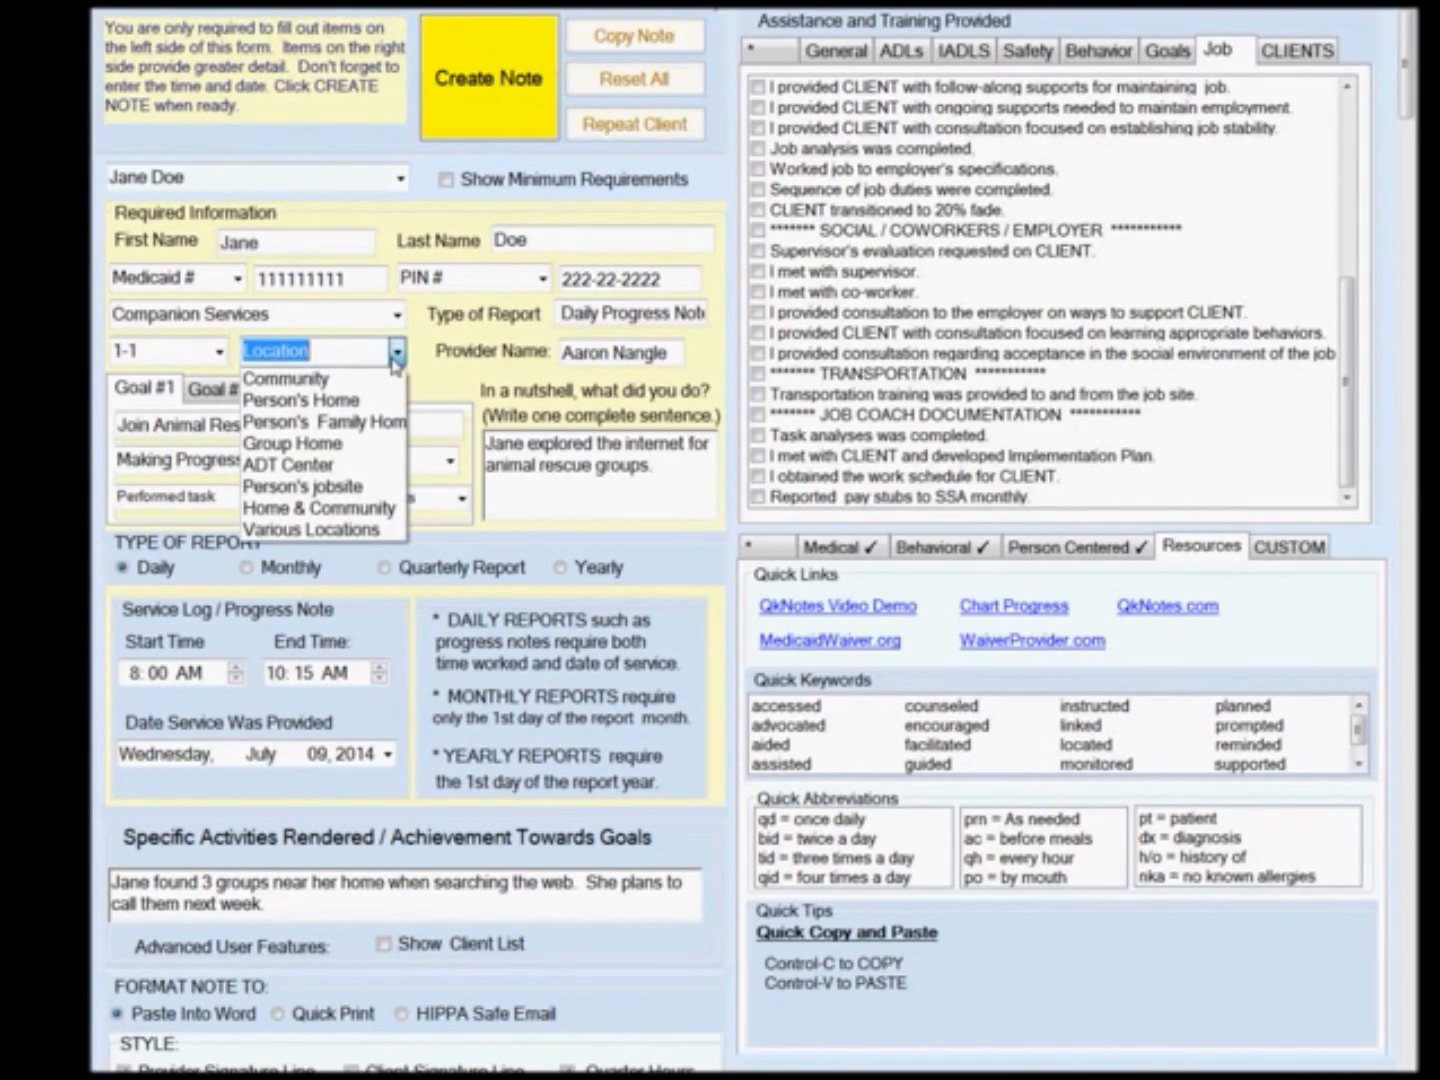
click(378, 400)
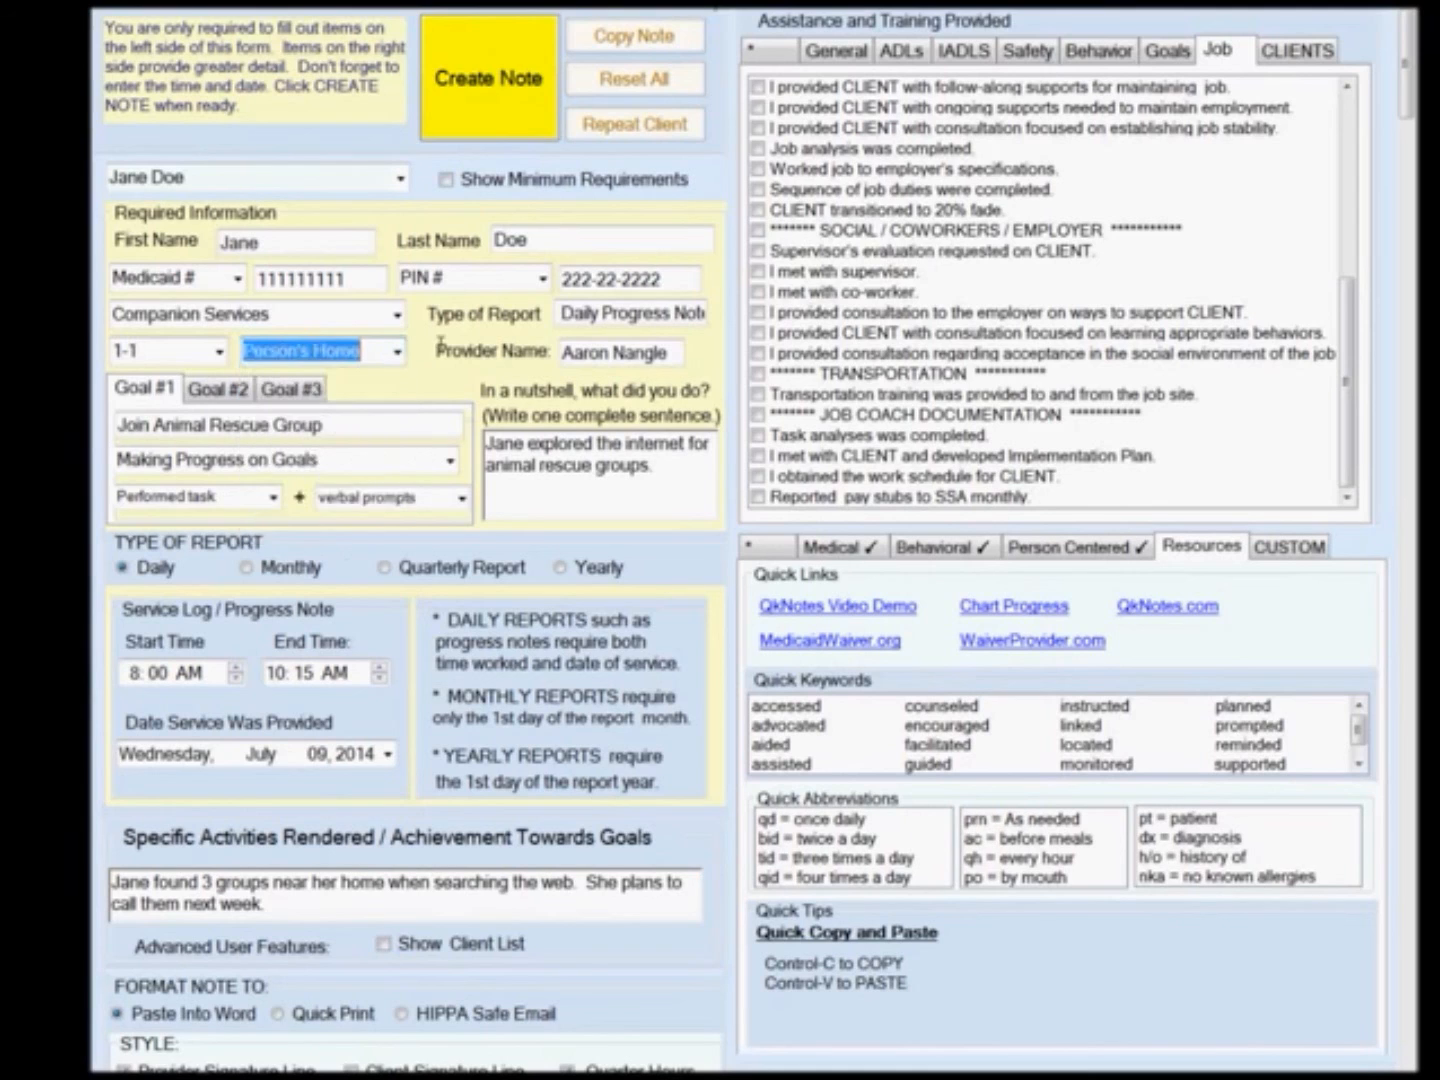
Create the daily progress note, close its preview and copy the note.
click(480, 137)
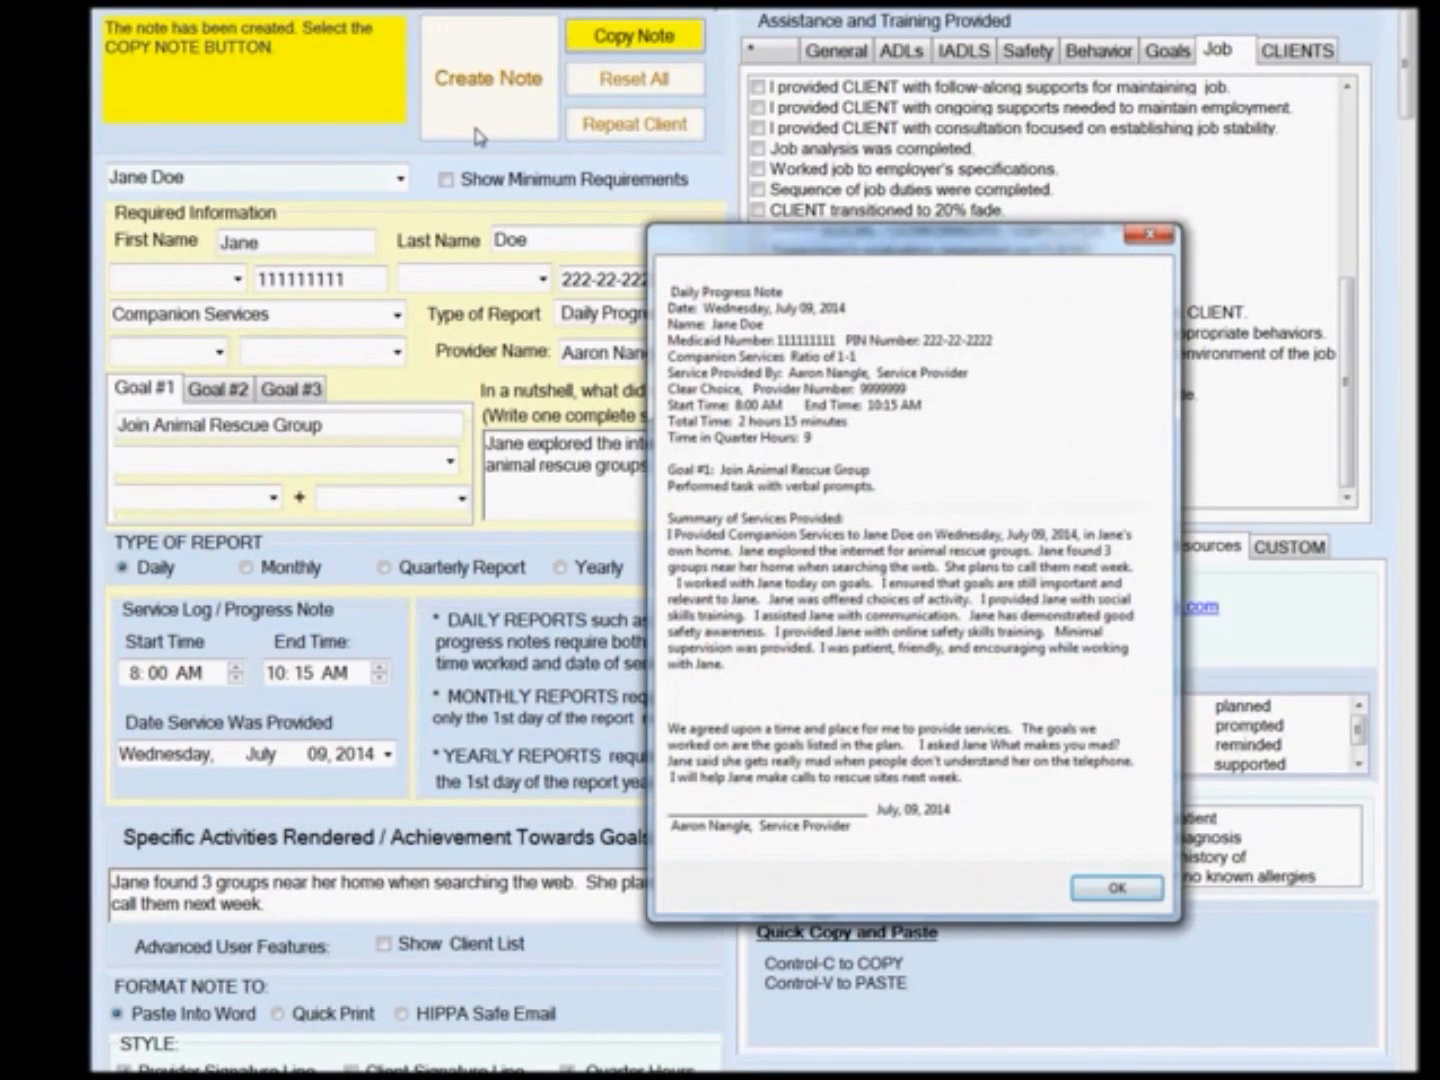
click(1119, 890)
click(641, 45)
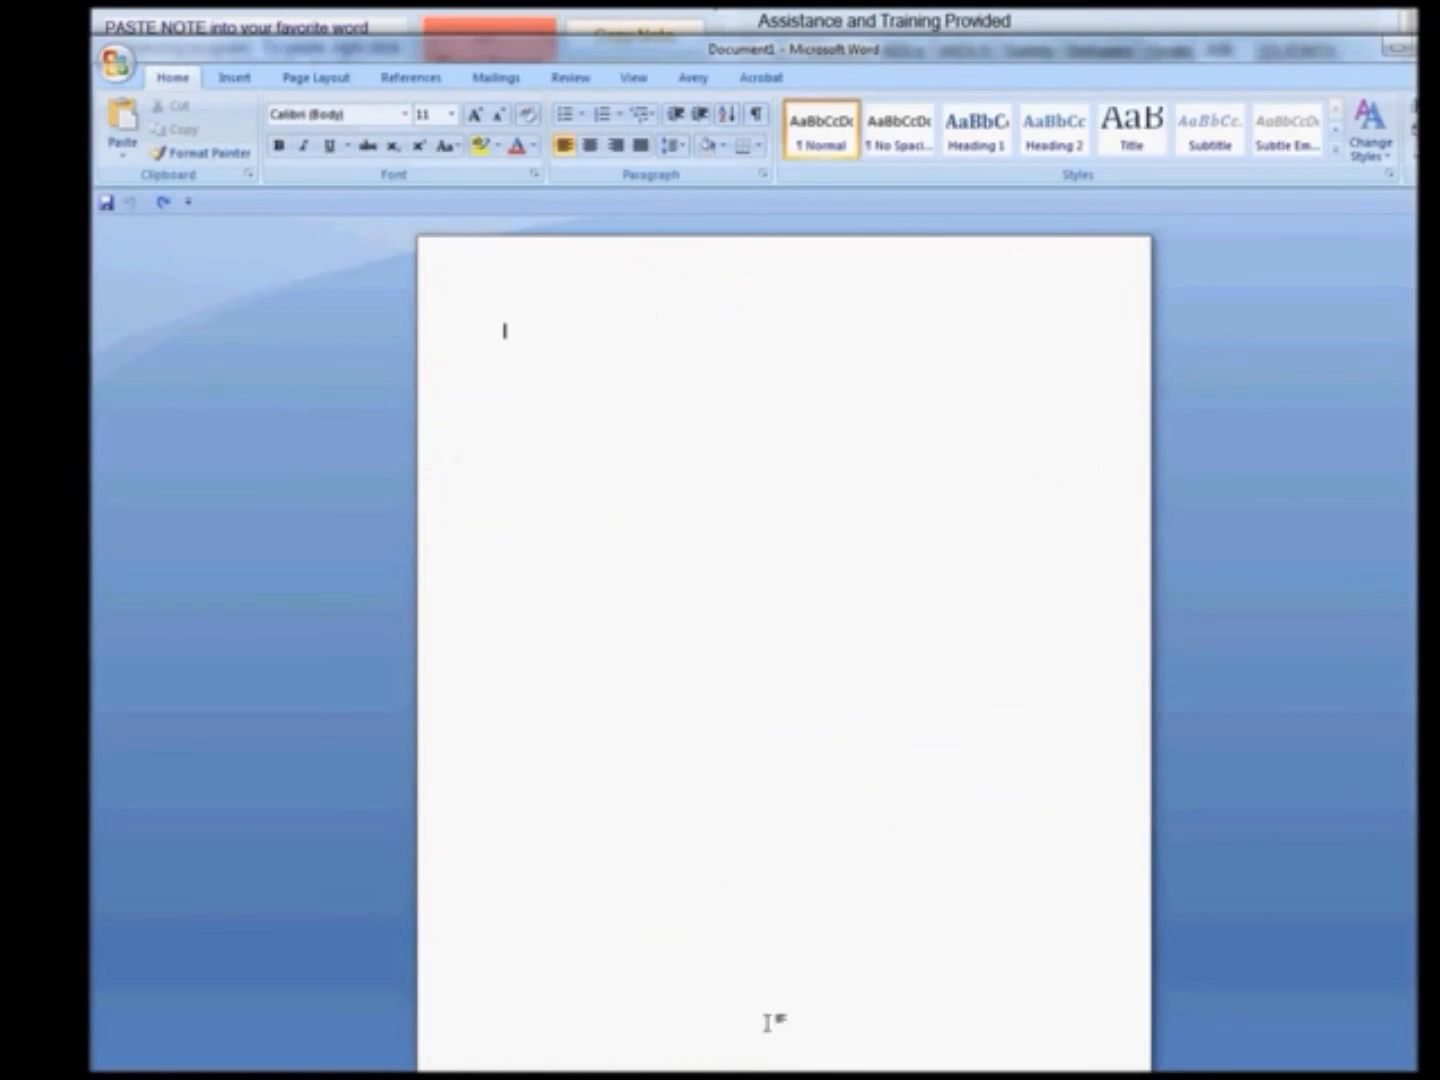
Paste the note into the blank Microsoft Word document and delete the extra blank line after the summary paragraph.
right_click(532, 384)
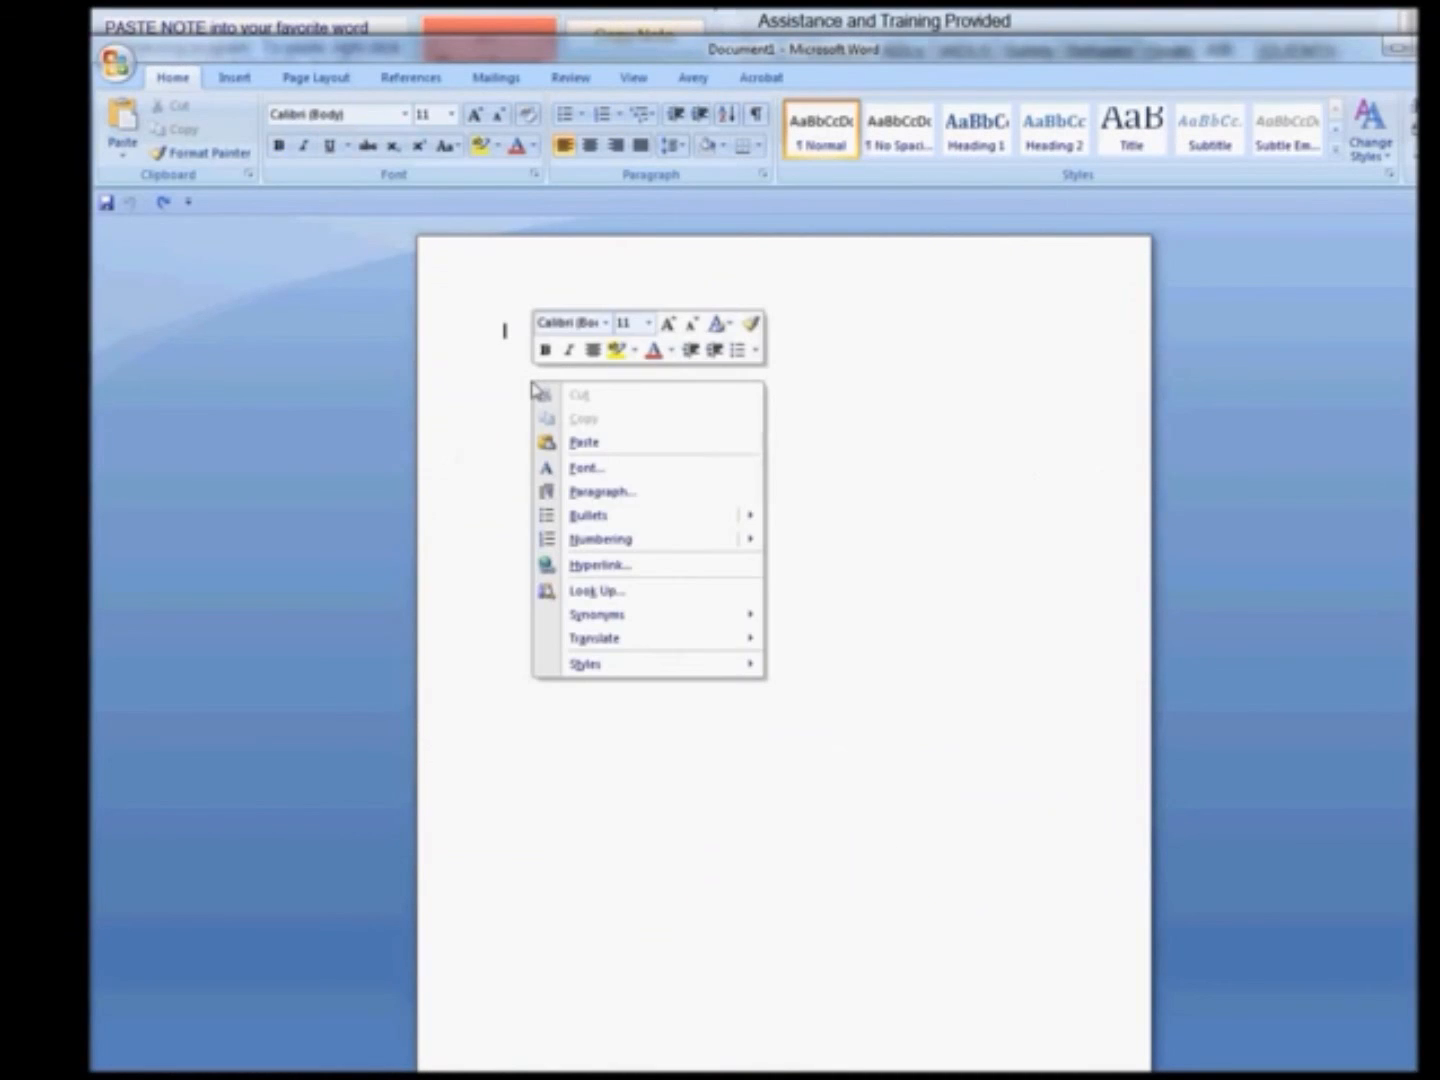
click(581, 441)
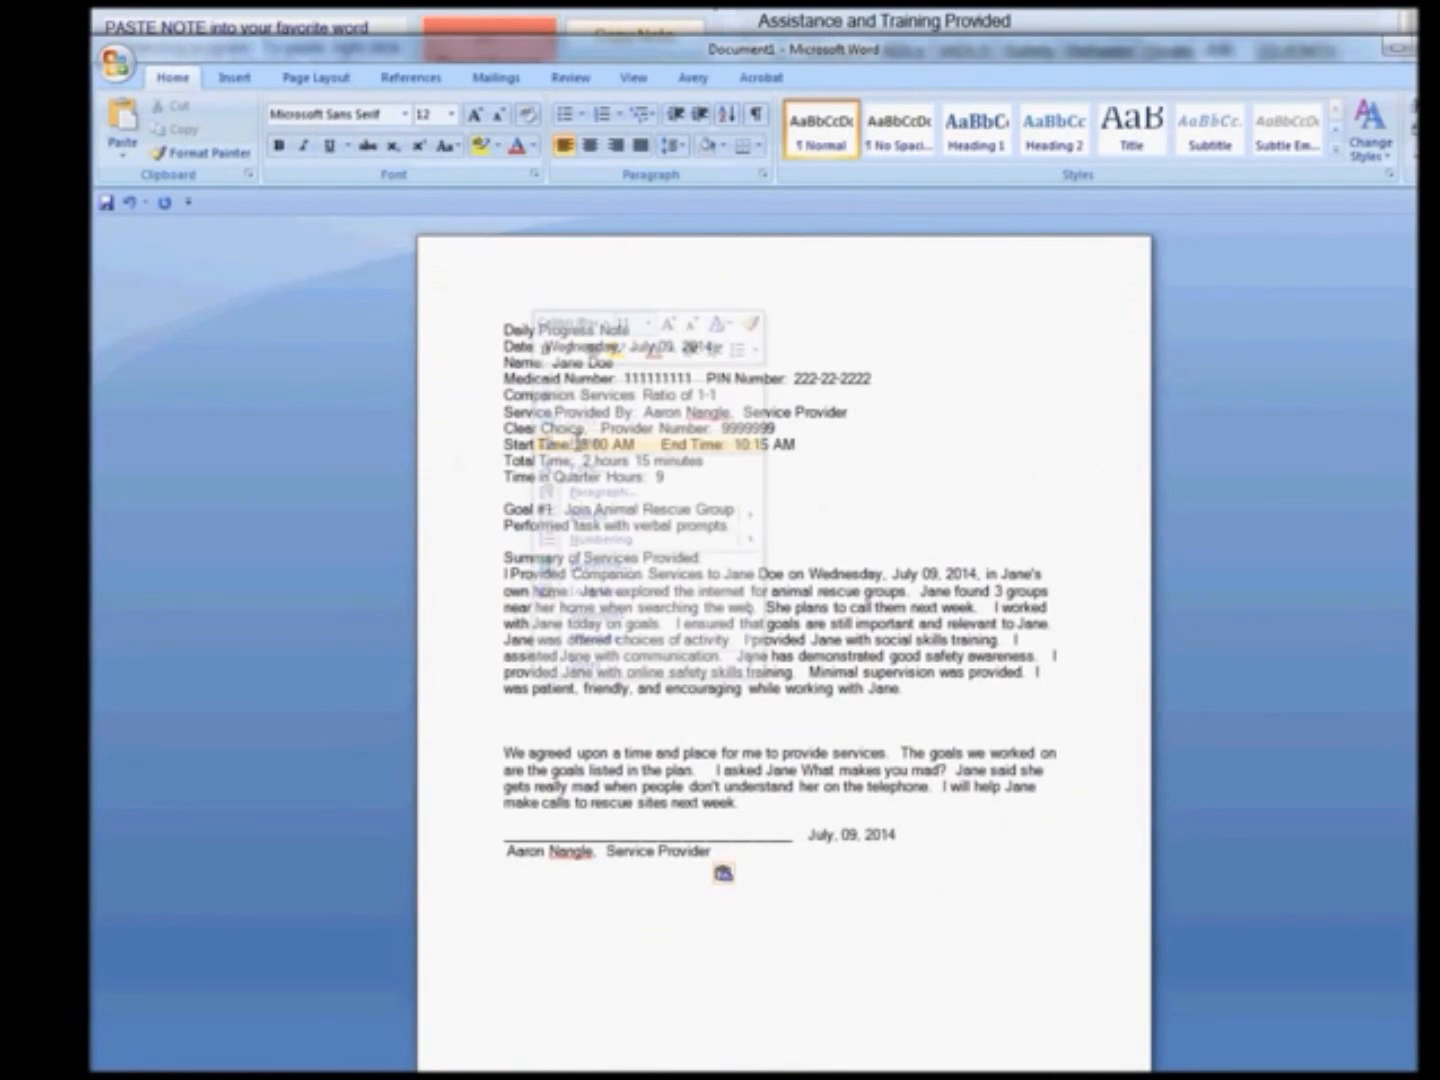
click(965, 694)
key(Delete)
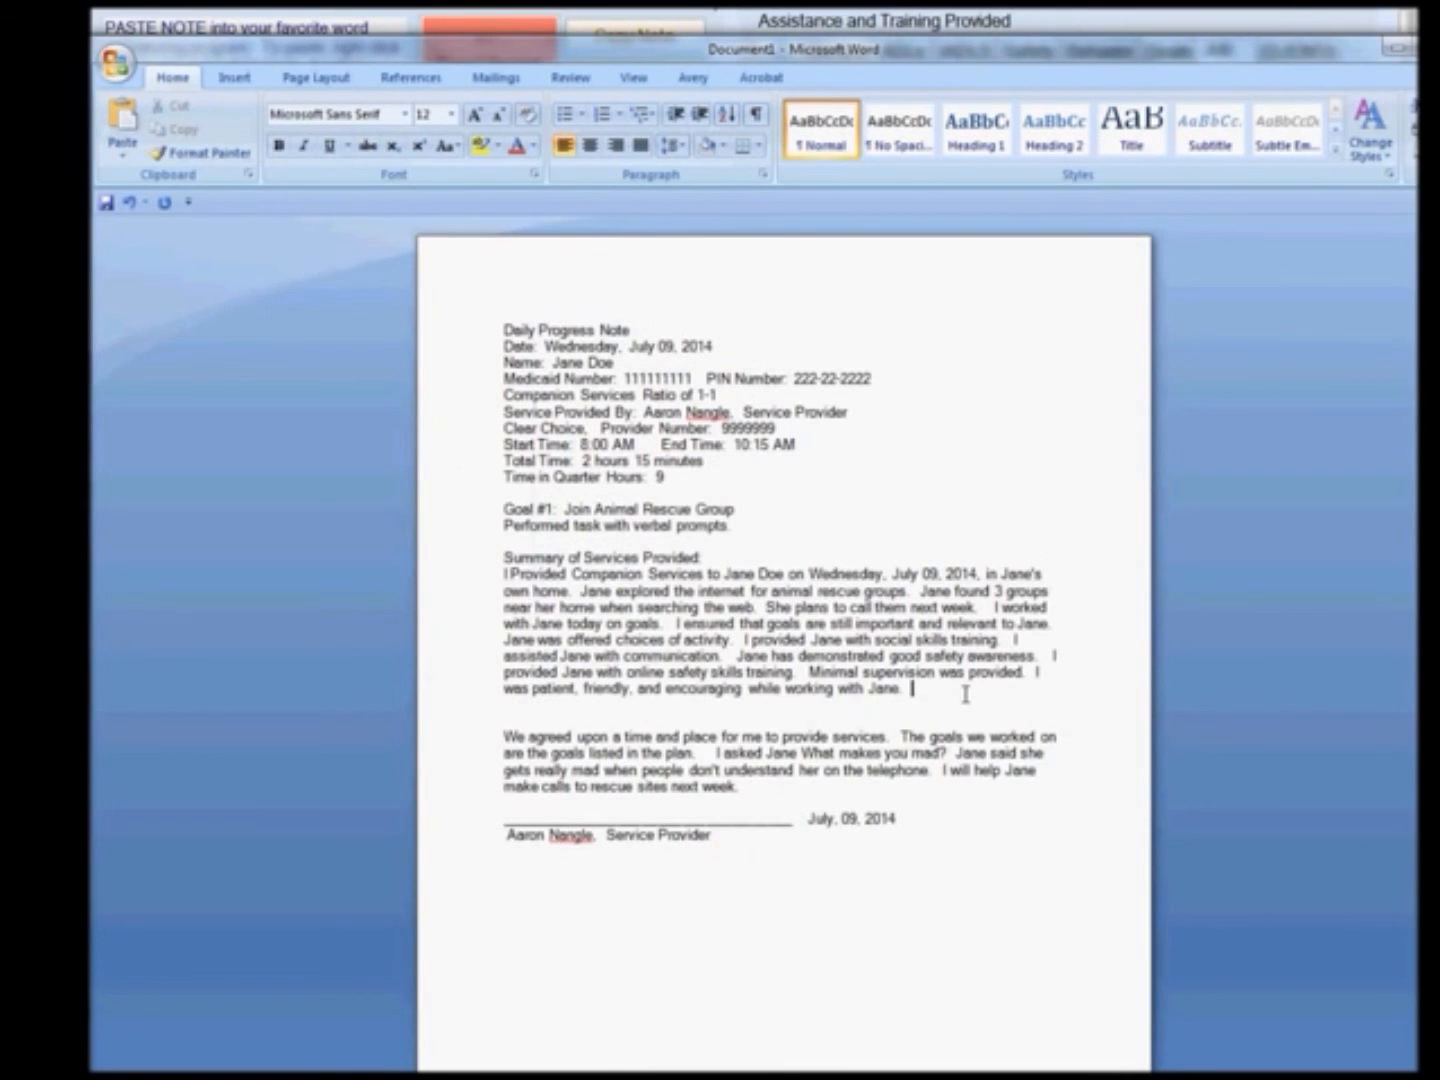